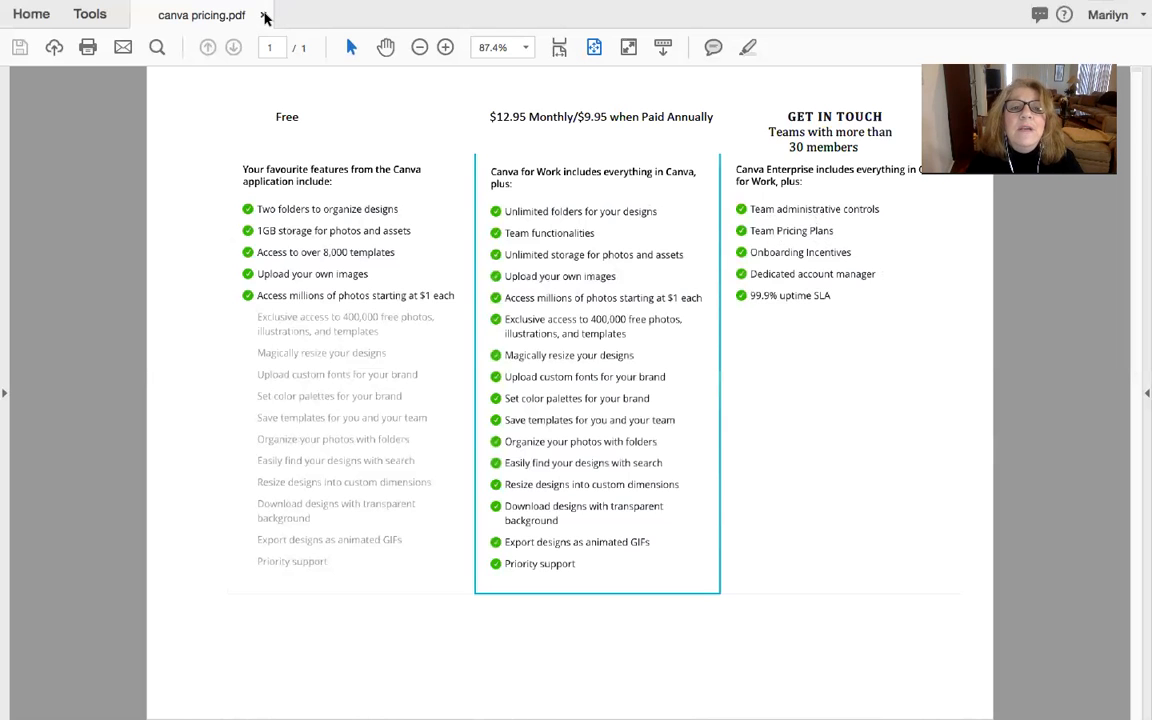
- Close the canva pricing PDF and switch to the Canva designs page in Google Chrome
left_click(265, 16)
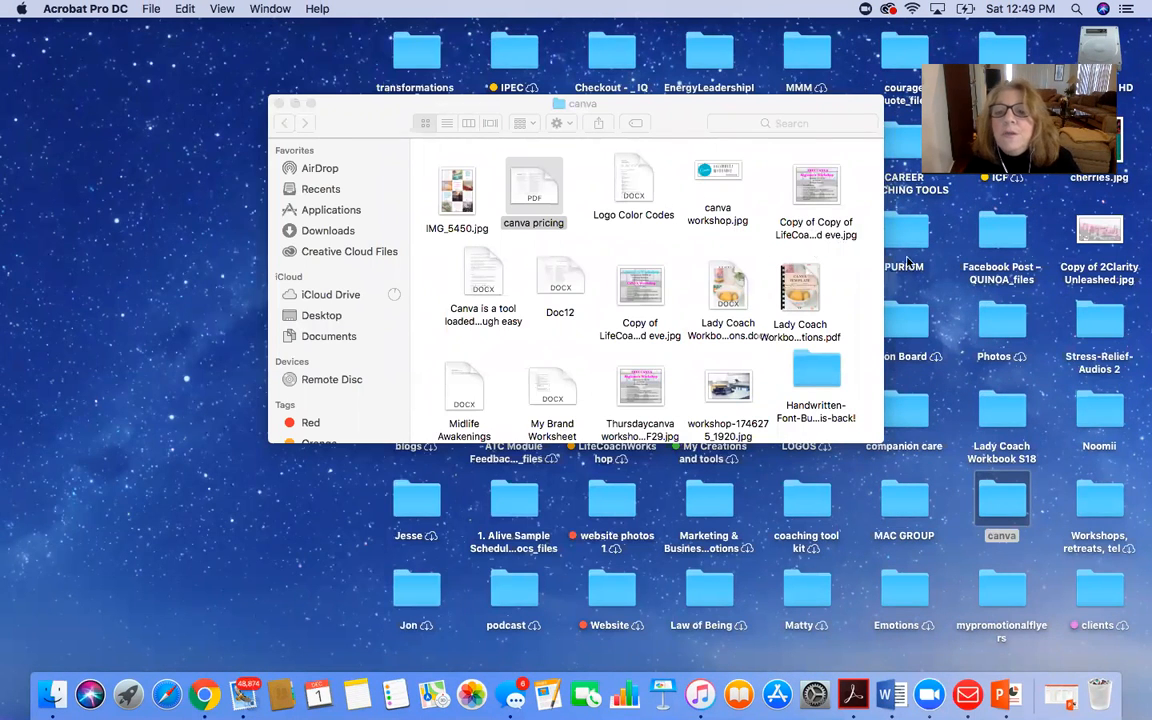
key("ctrl+Up")
mouse_move(812, 3)
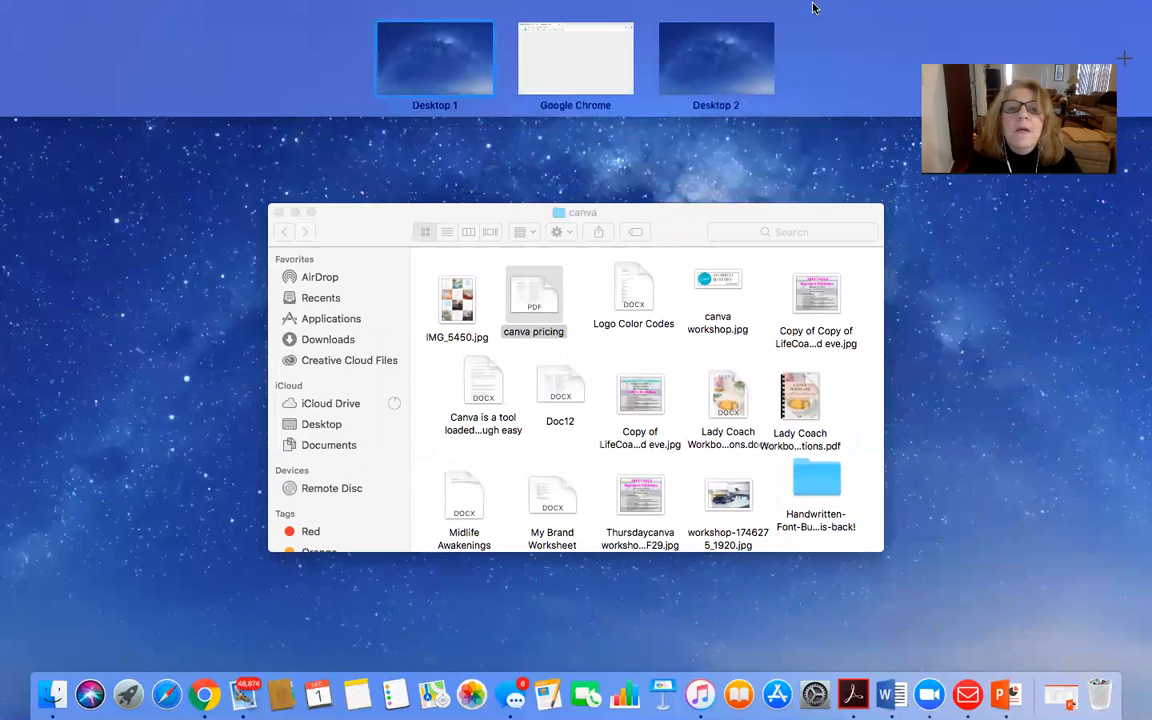
left_click(599, 44)
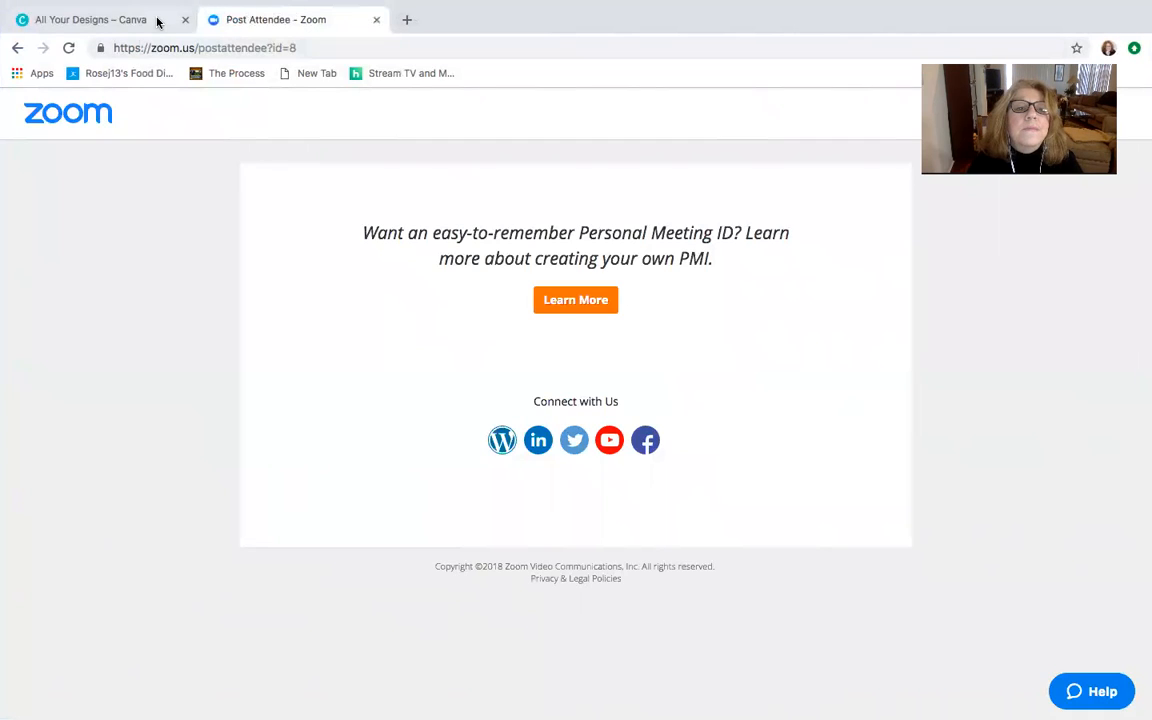
left_click(157, 21)
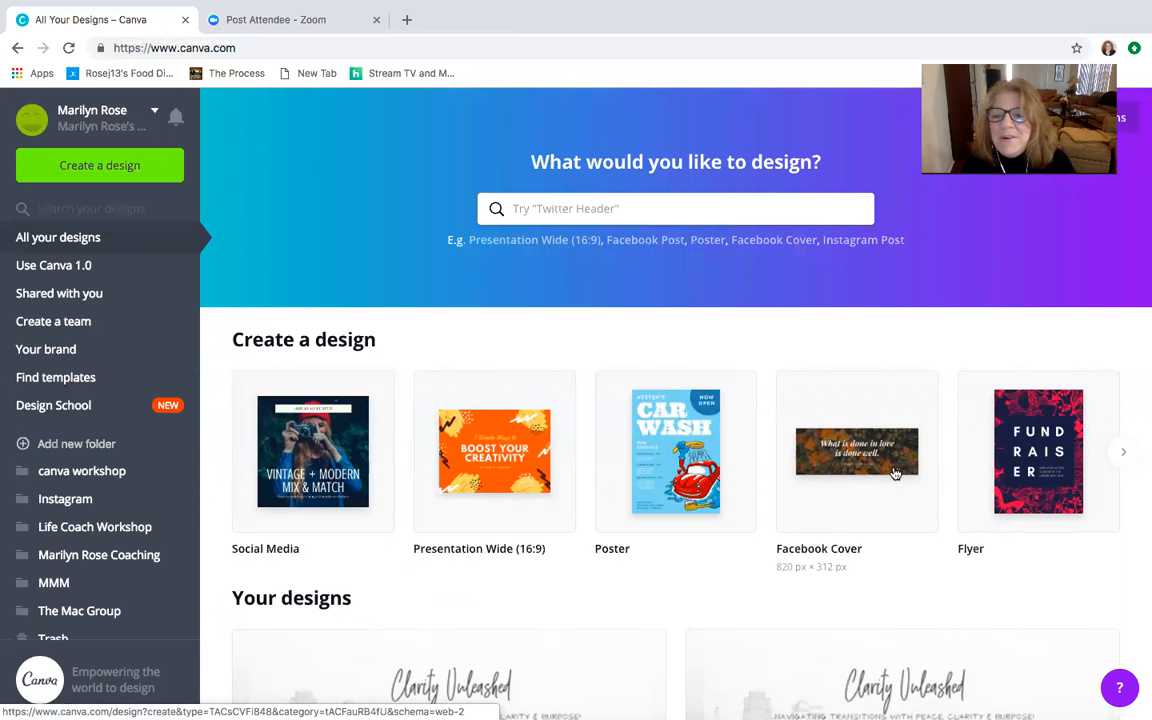
- Browse the design types offered under Create a design, from social media posts to invitations and business cards
left_click(1122, 453)
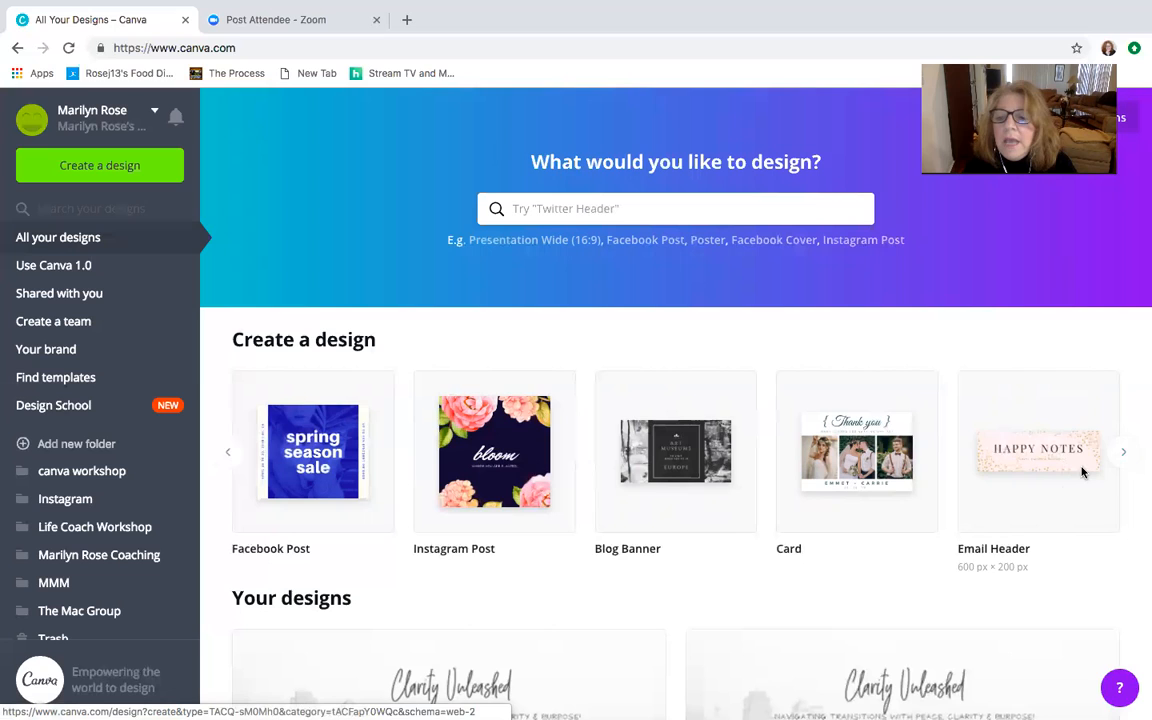
left_click(1120, 456)
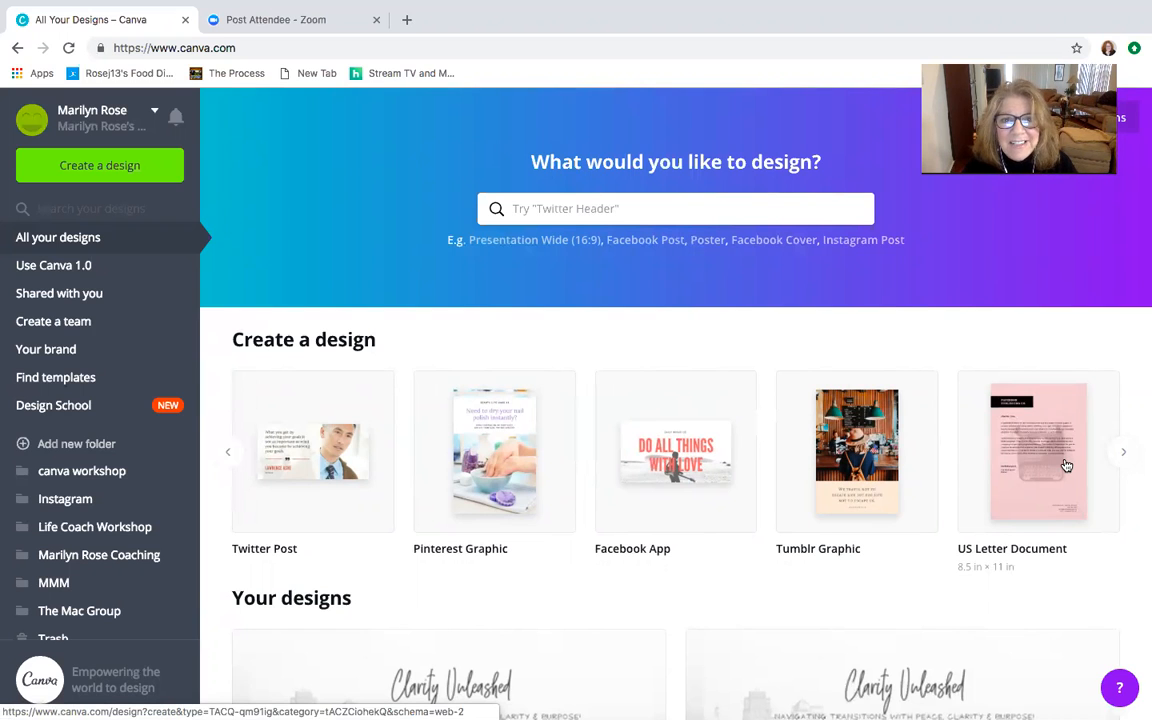
left_click(1123, 454)
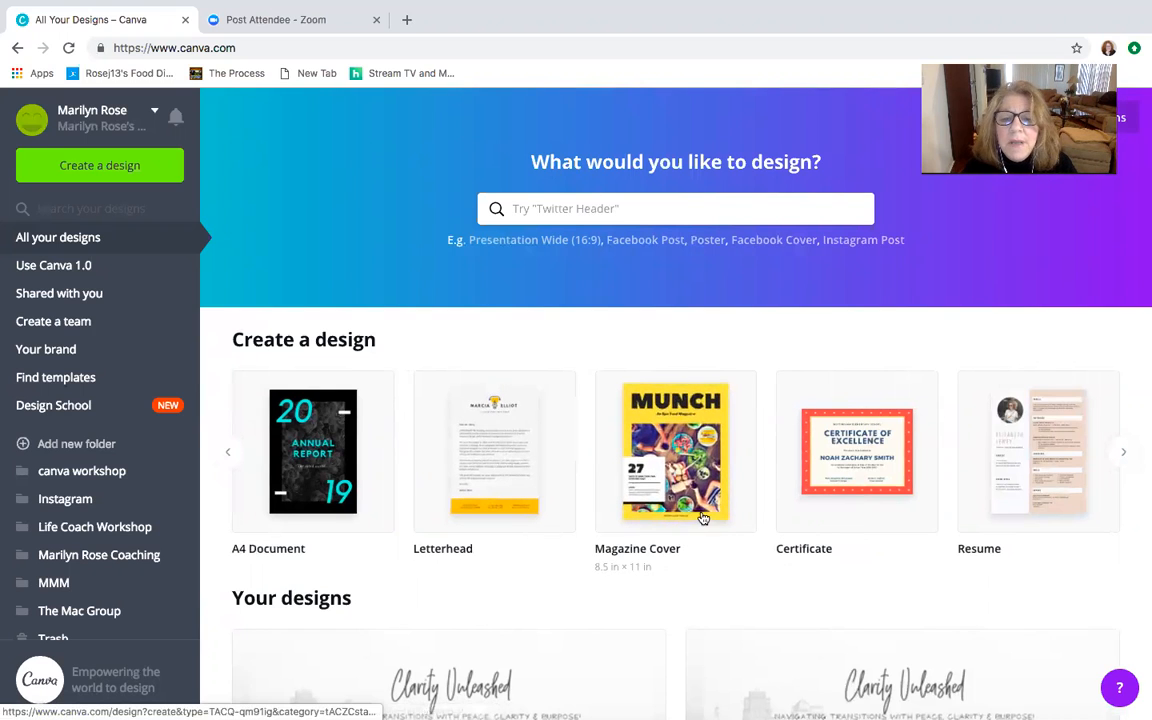
left_click(1125, 455)
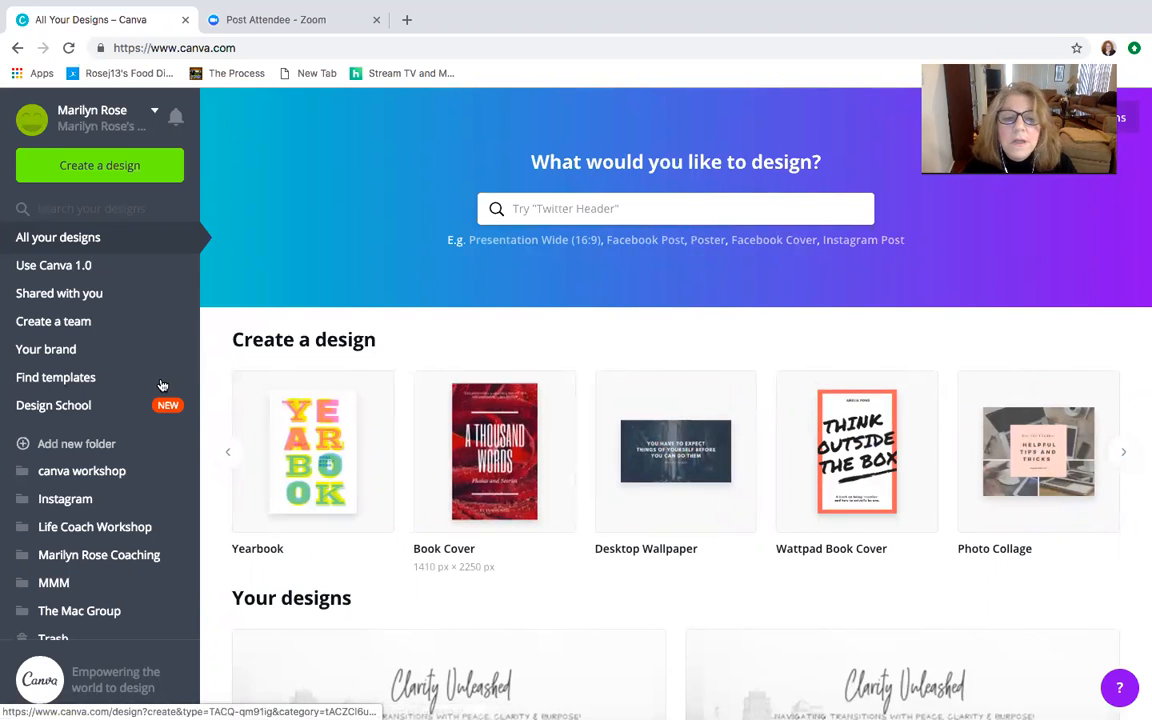
left_click(228, 453)
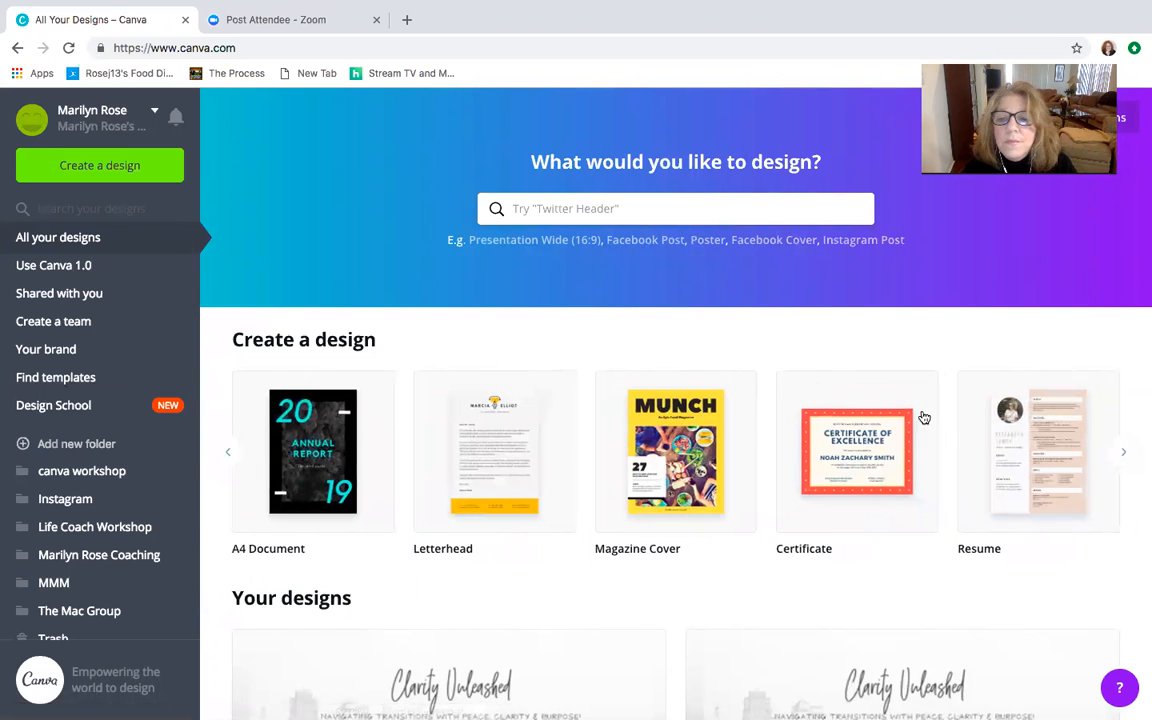
left_click(1120, 455)
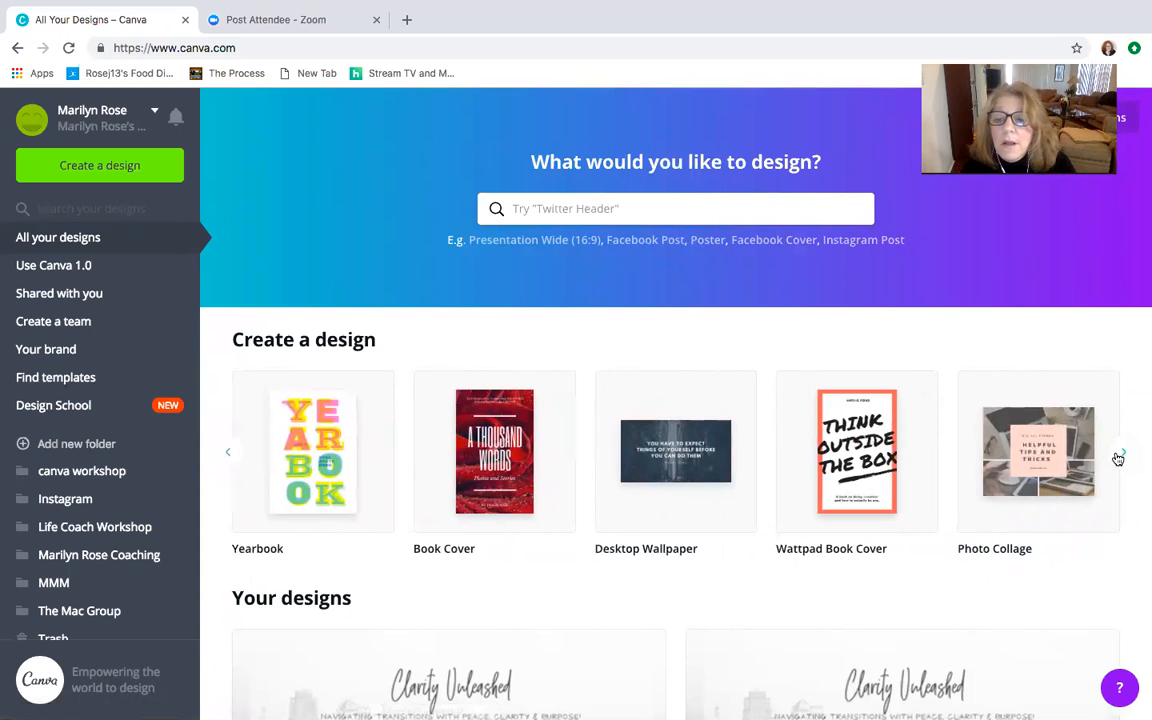
left_click(1120, 458)
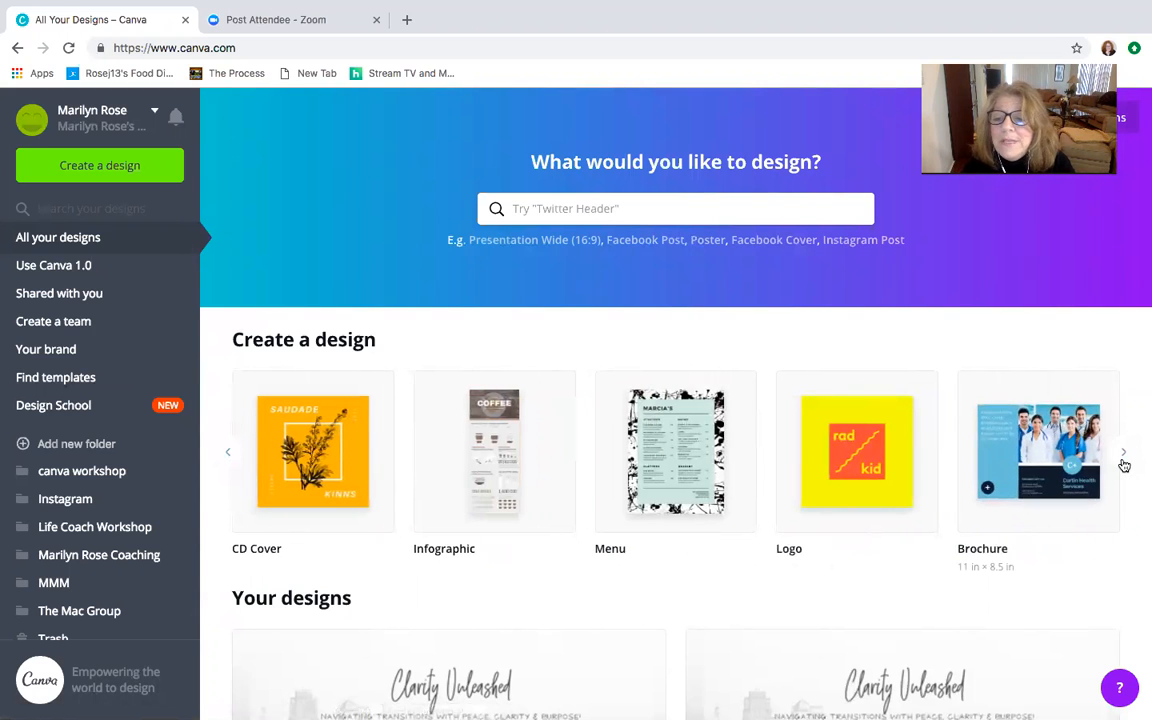
left_click(1124, 460)
left_click(1124, 460)
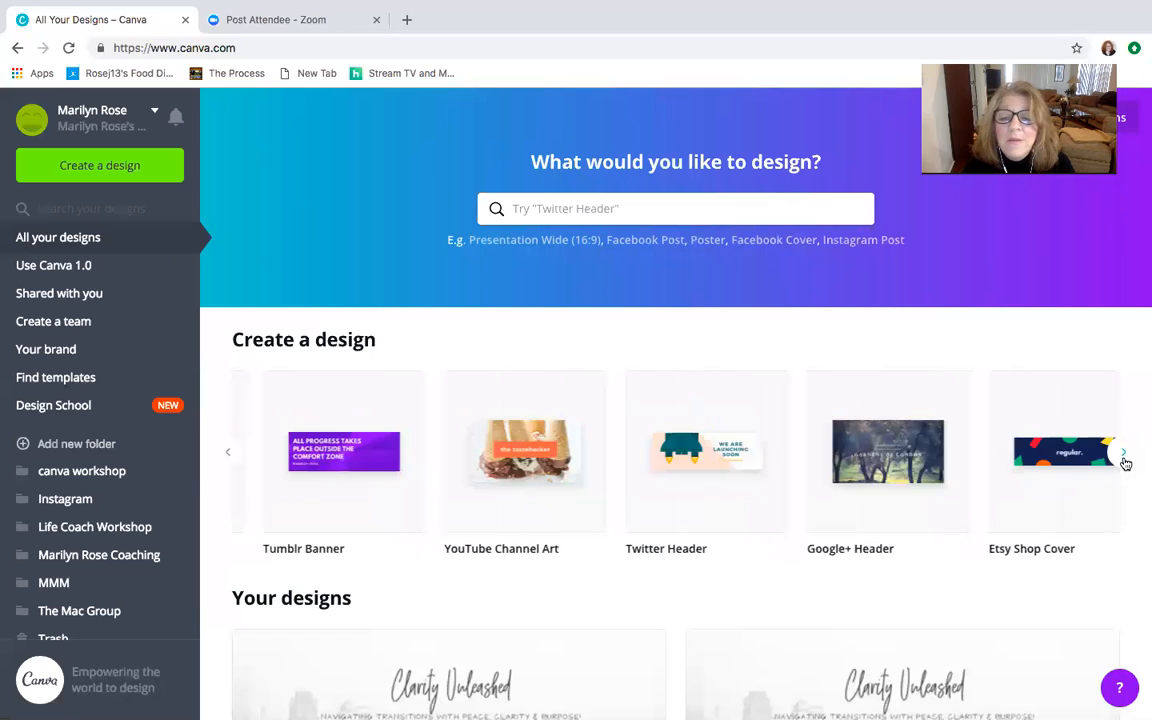
left_click(1124, 460)
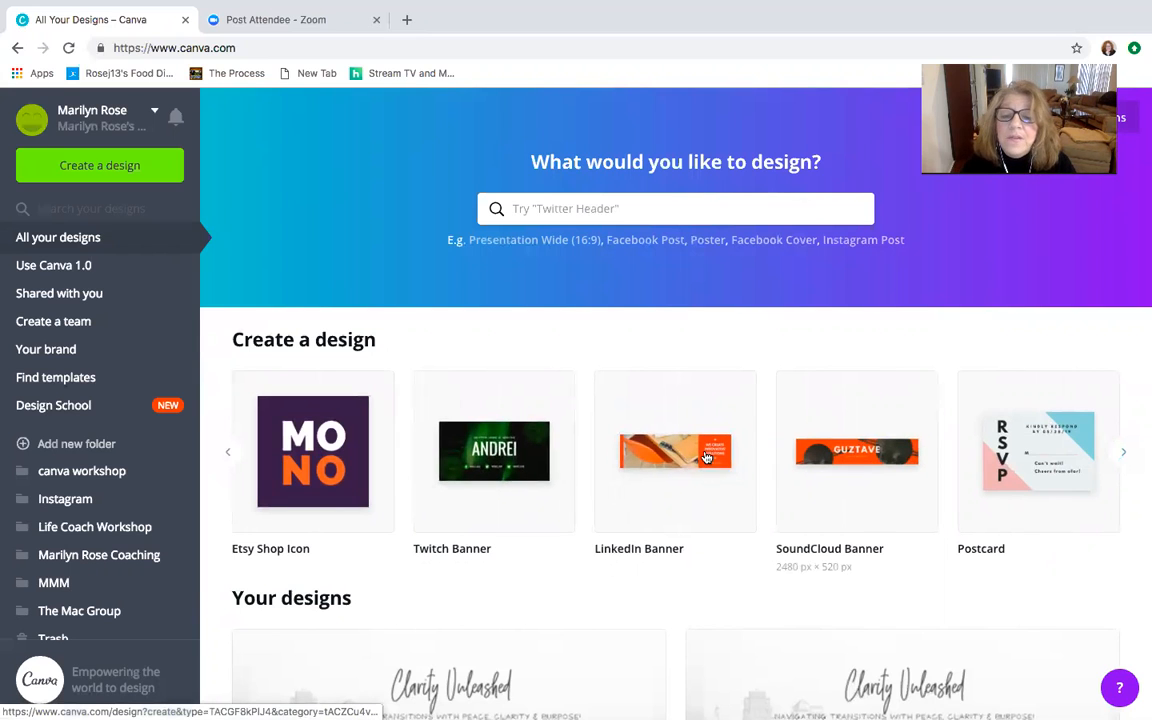
left_click(1123, 453)
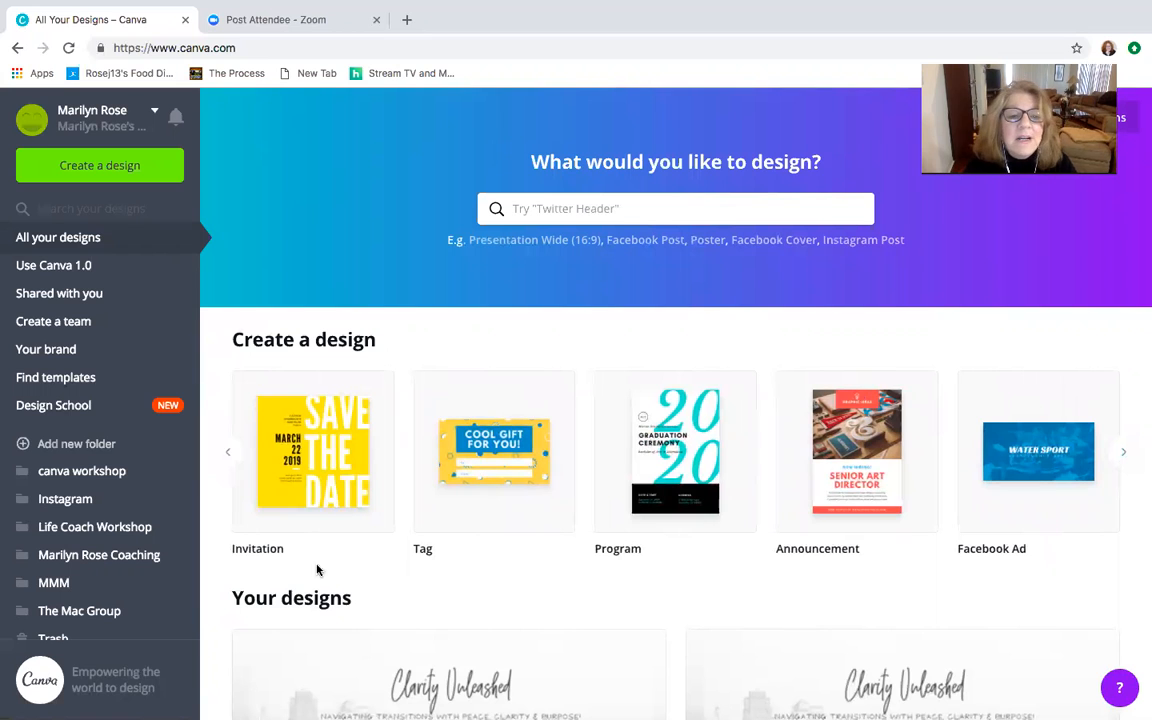
left_click(229, 452)
left_click(232, 452)
left_click(232, 452)
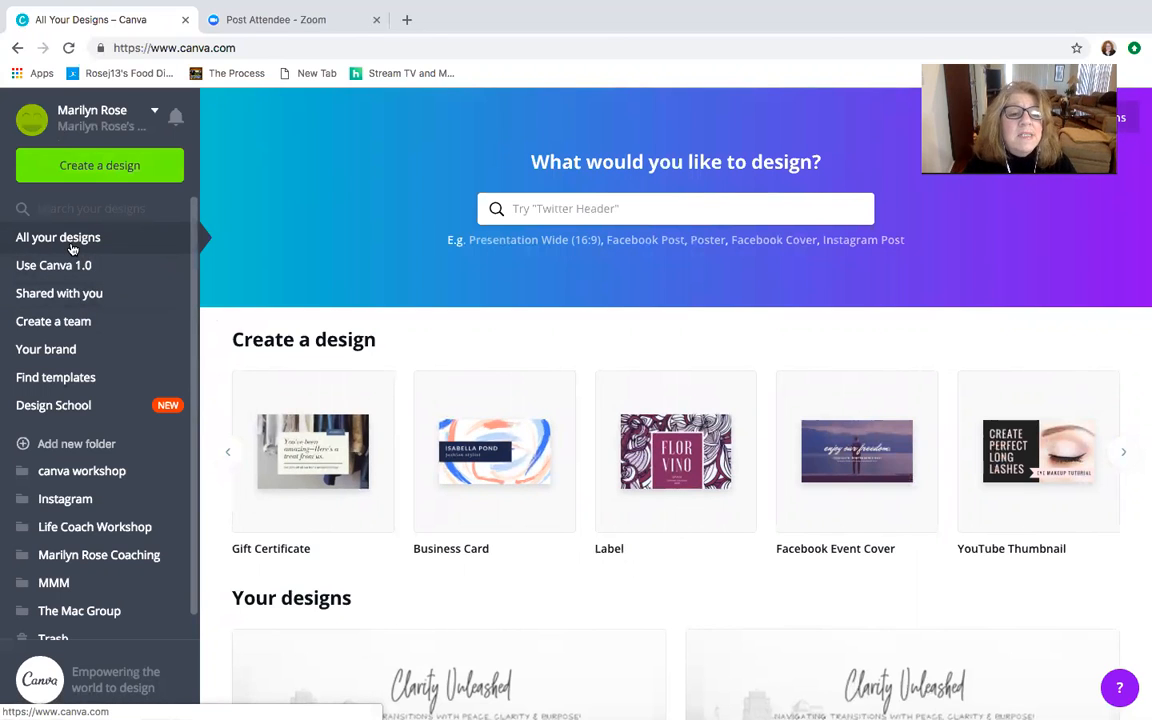
- Open the Judgement Journal worksheet from the saved designs for editing
scroll(432, 483, "down", 2)
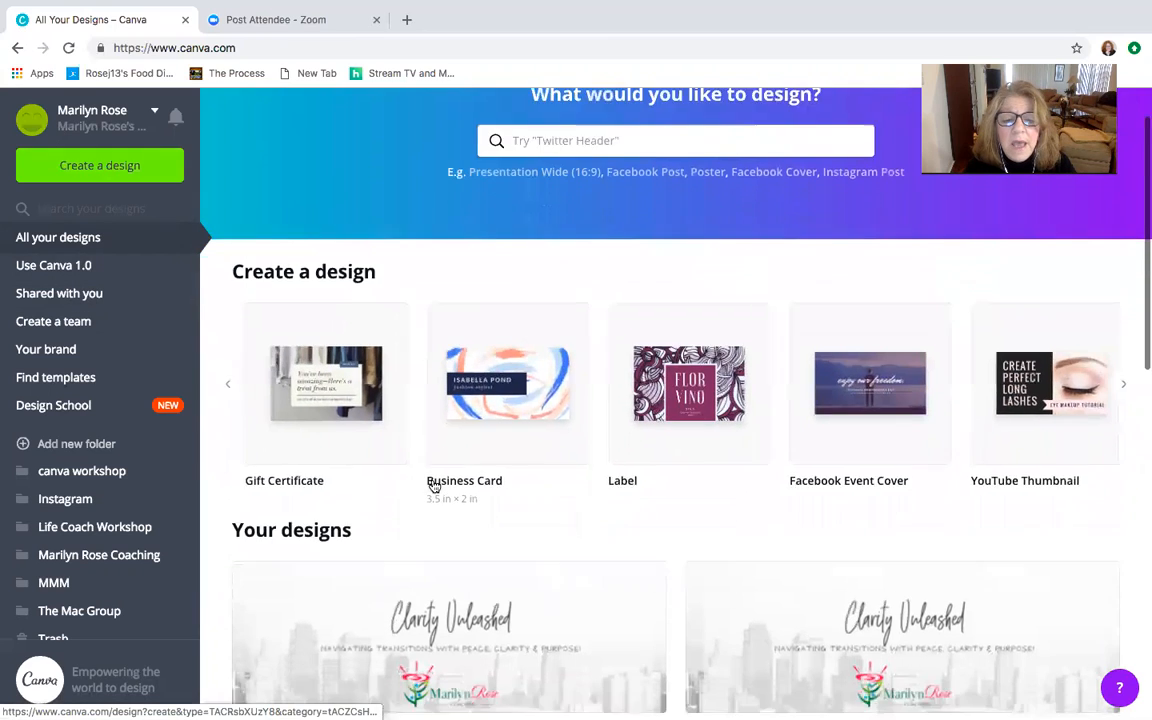
scroll(432, 486, "down", 3)
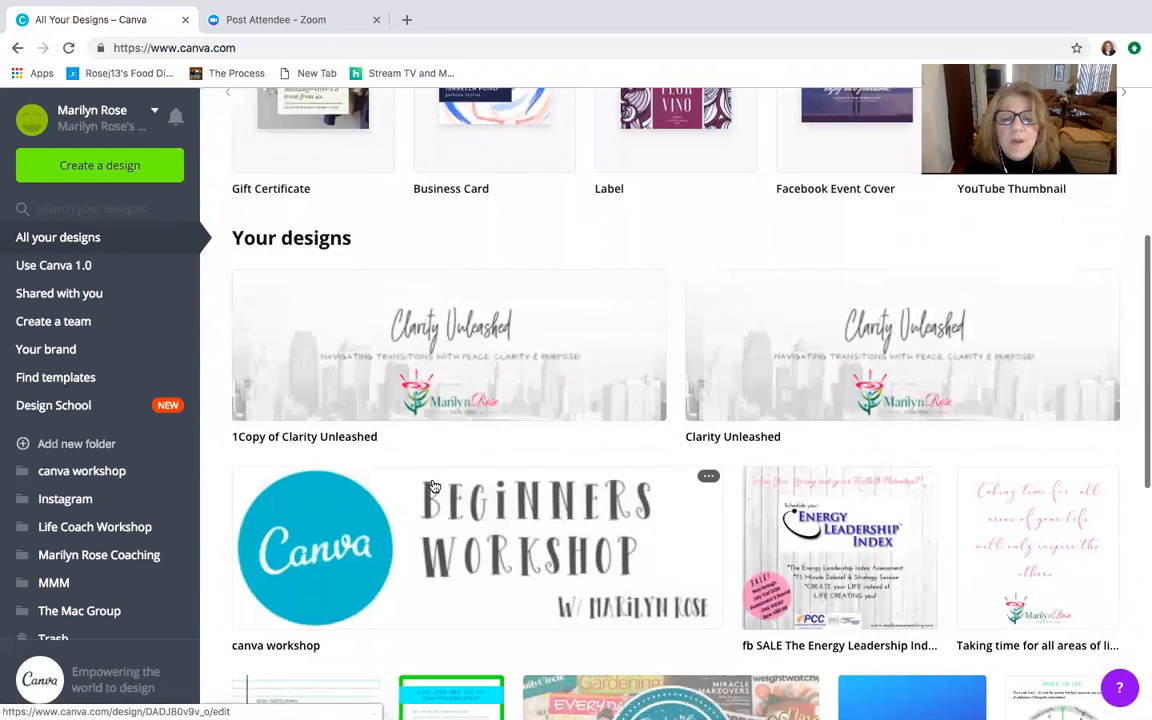
scroll(433, 486, "down", 5)
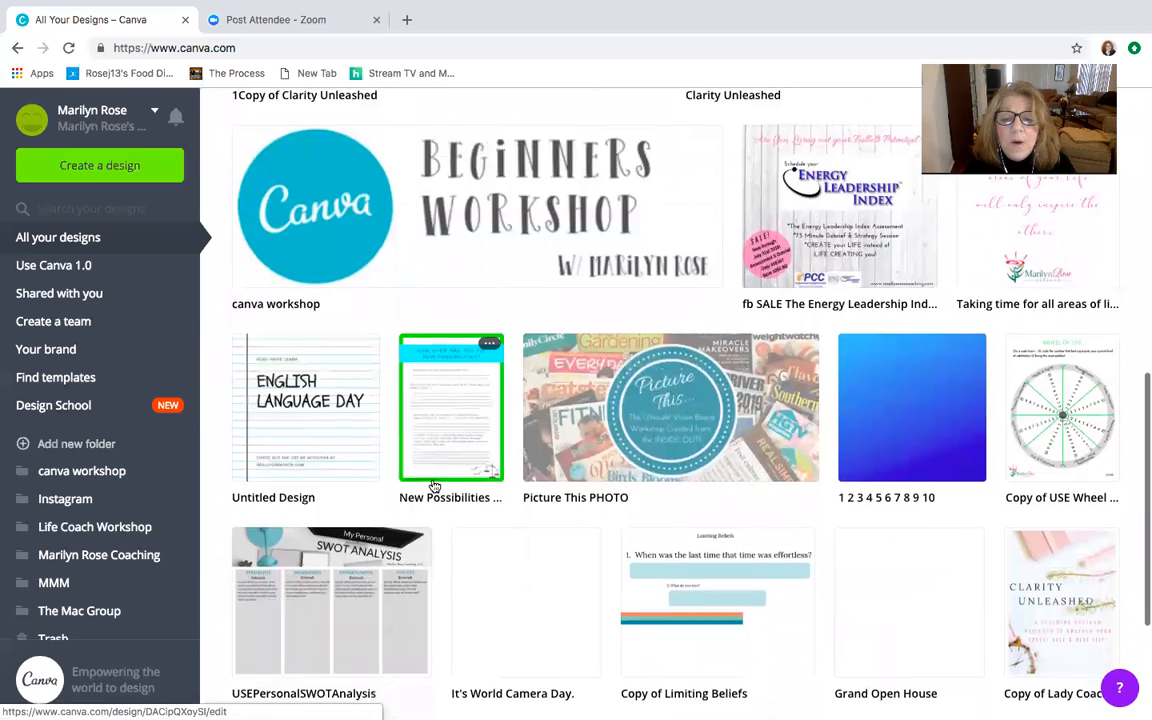
scroll(434, 486, "down", 4)
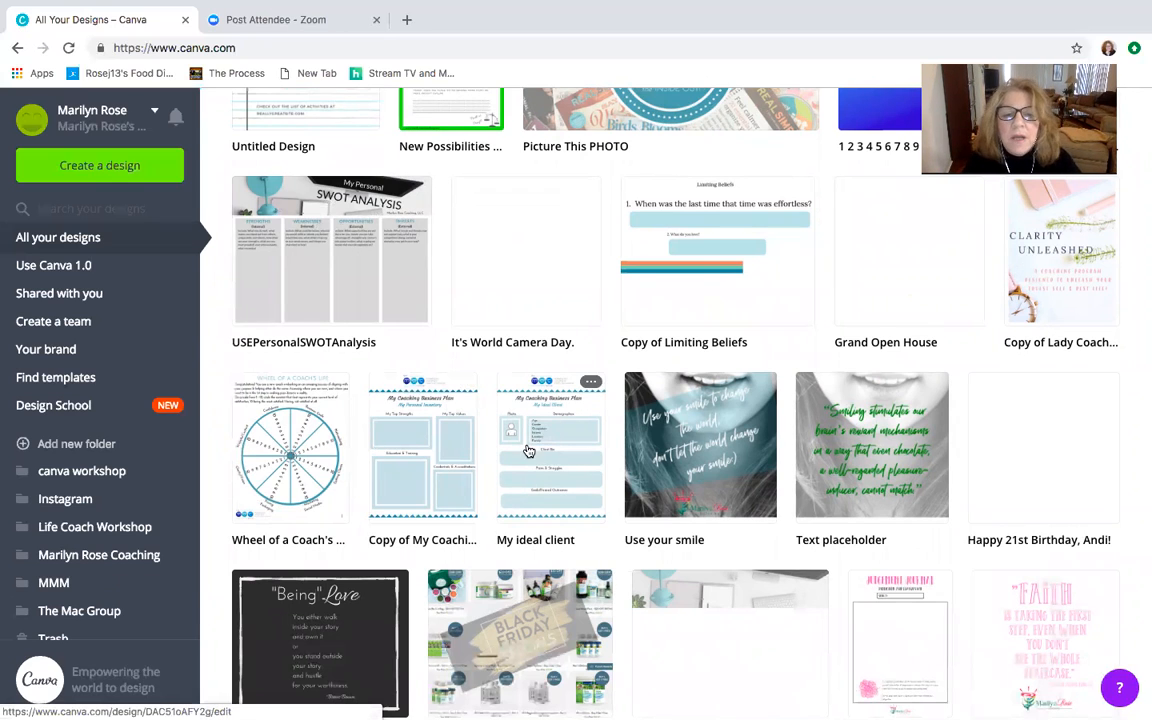
left_click(909, 630)
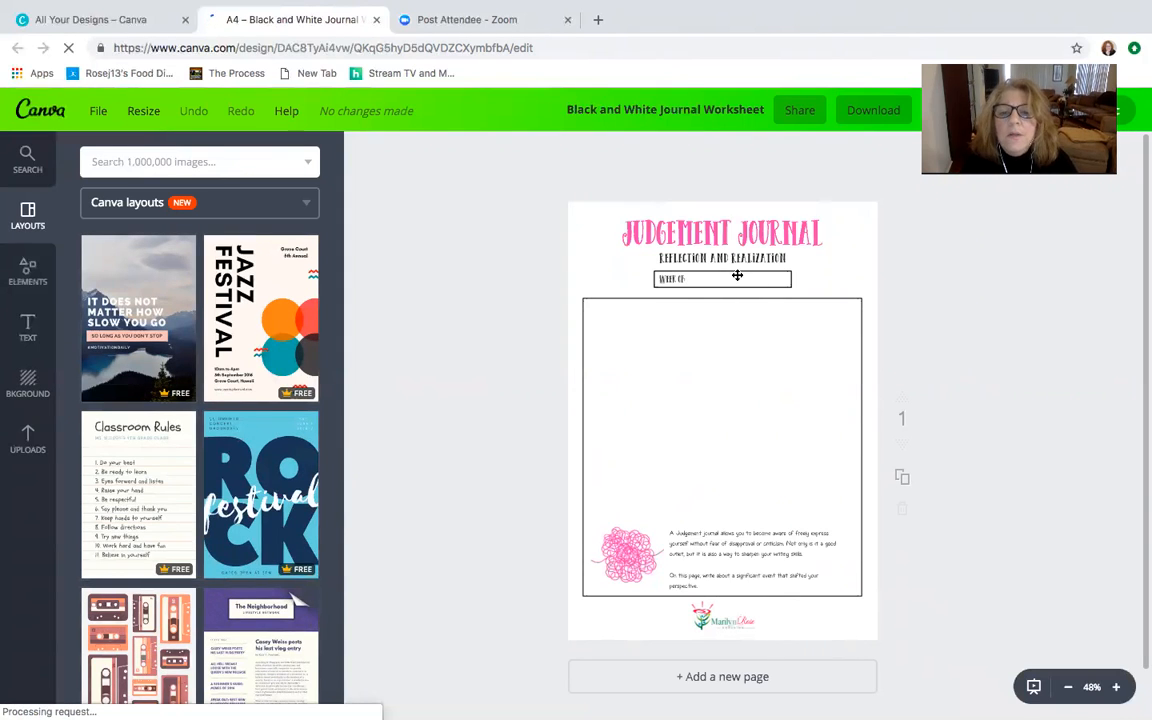
- Select the pink flower graphic and the Judgement Journal title in turn to inspect their editing options
left_click(630, 556)
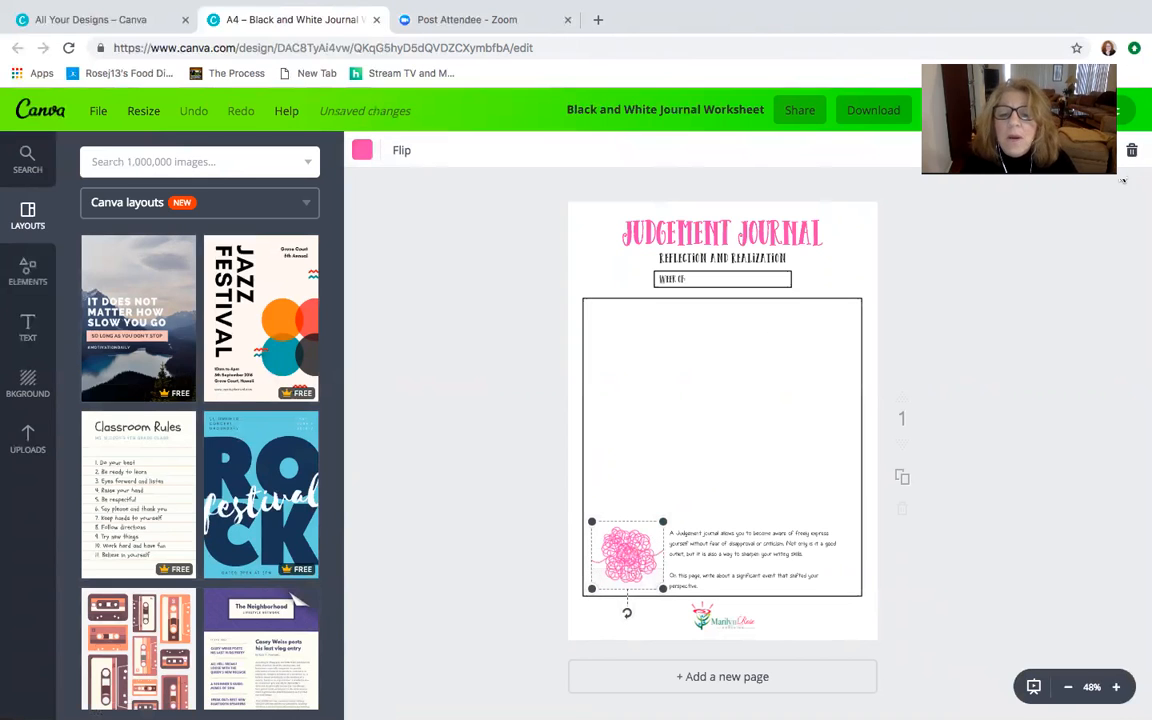
left_click(689, 237)
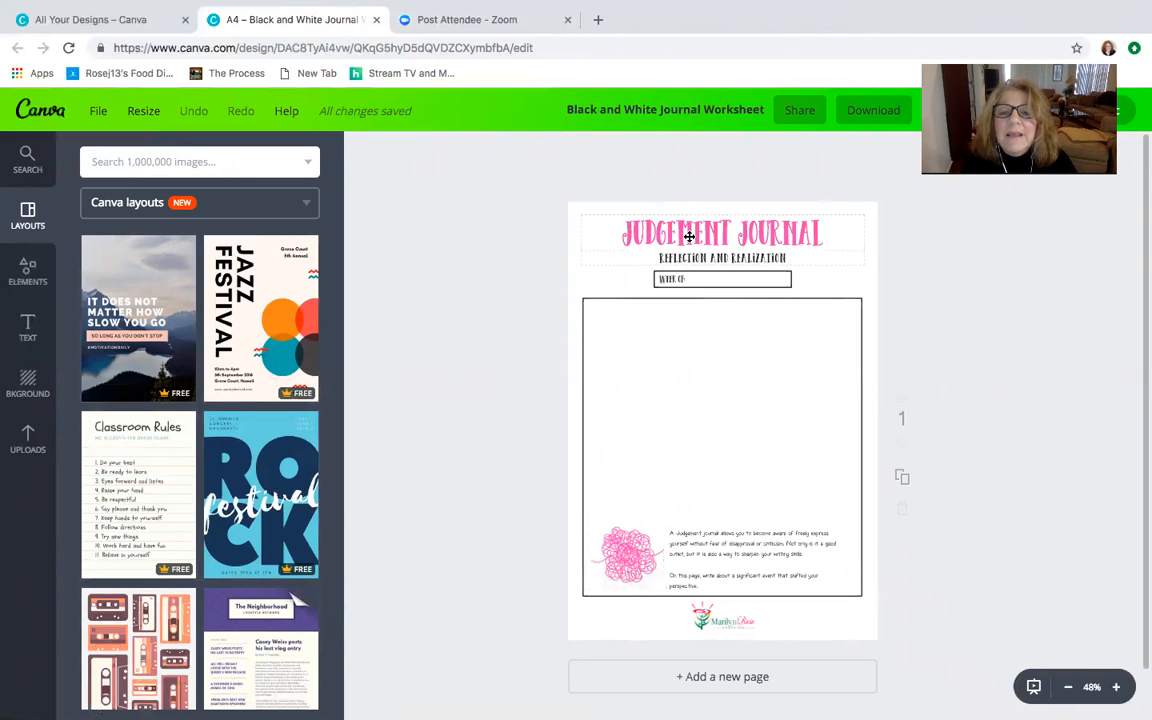
left_click(763, 241)
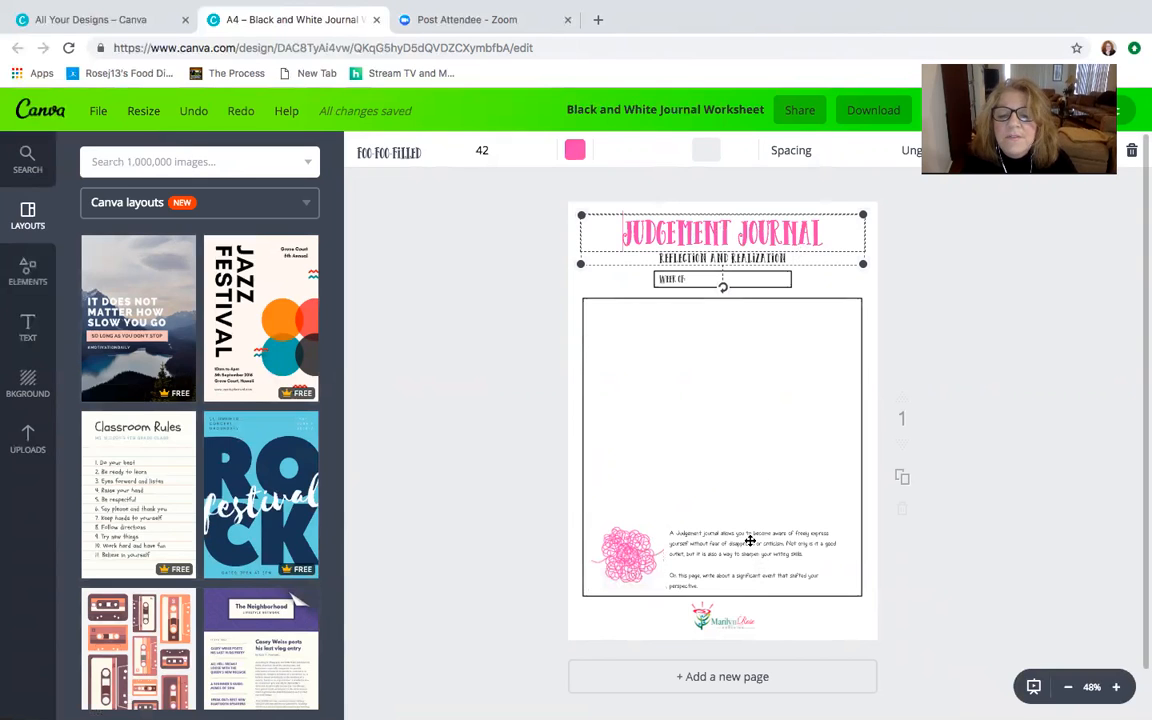
left_click(624, 562)
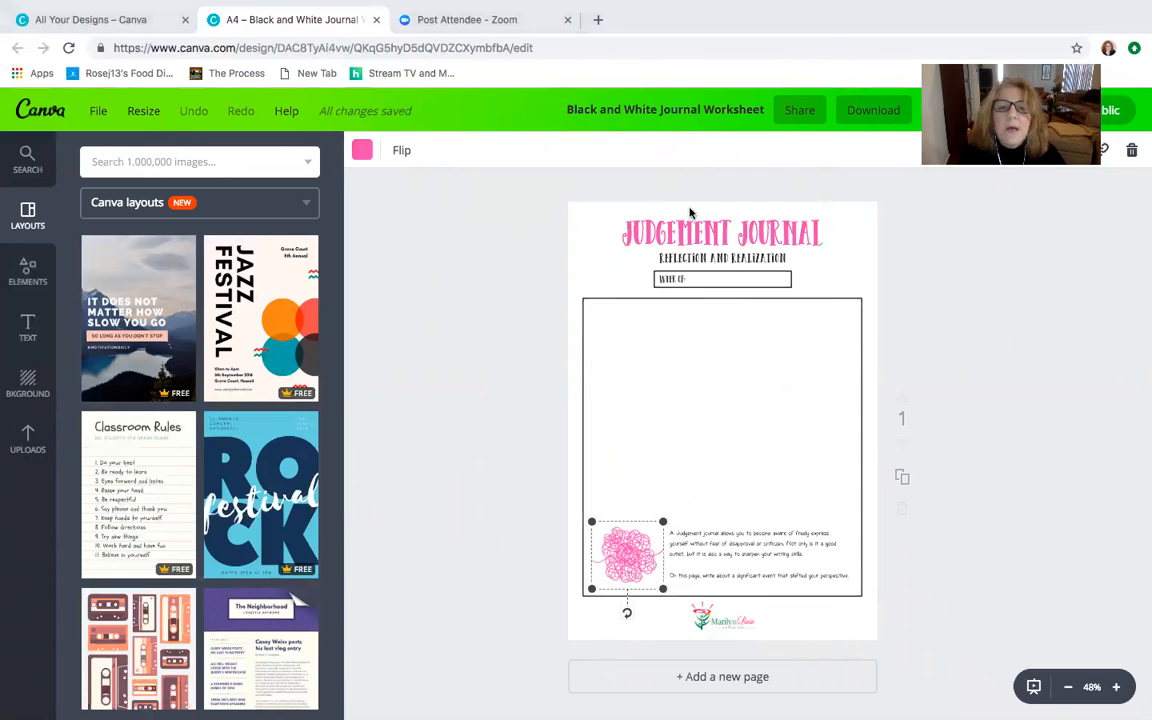
- Leave the worksheet for the Your brand page and review its color palettes, logos and uploaded fonts
left_click(42, 112)
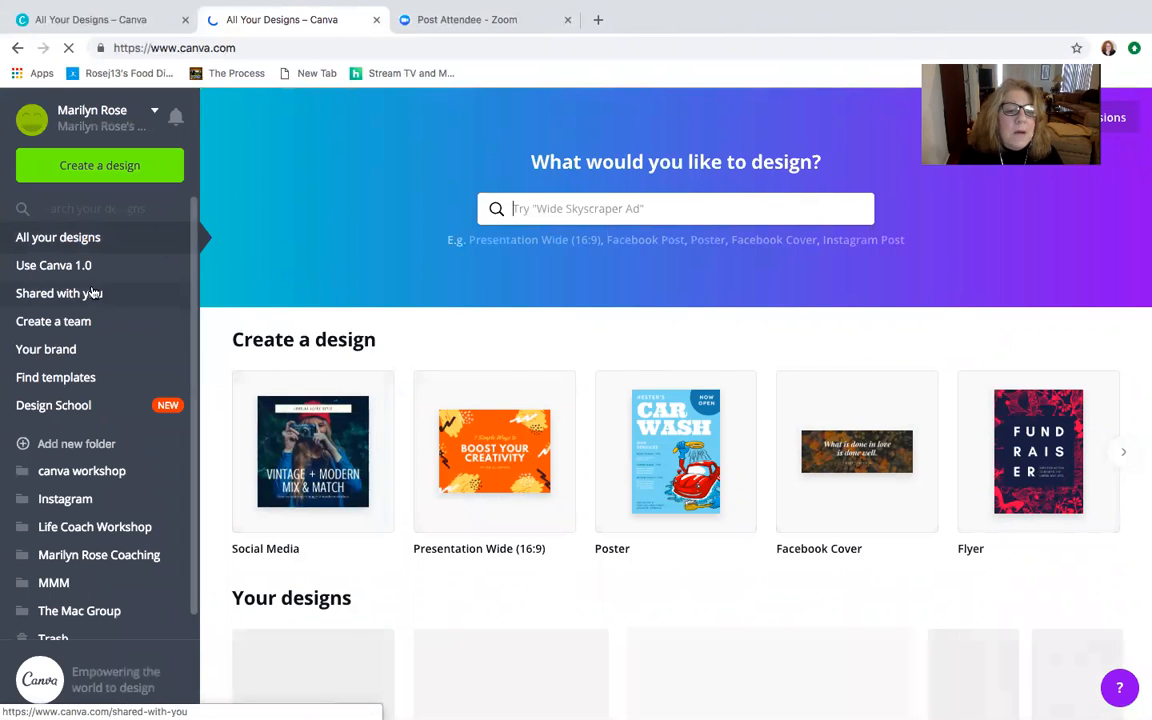
left_click(67, 352)
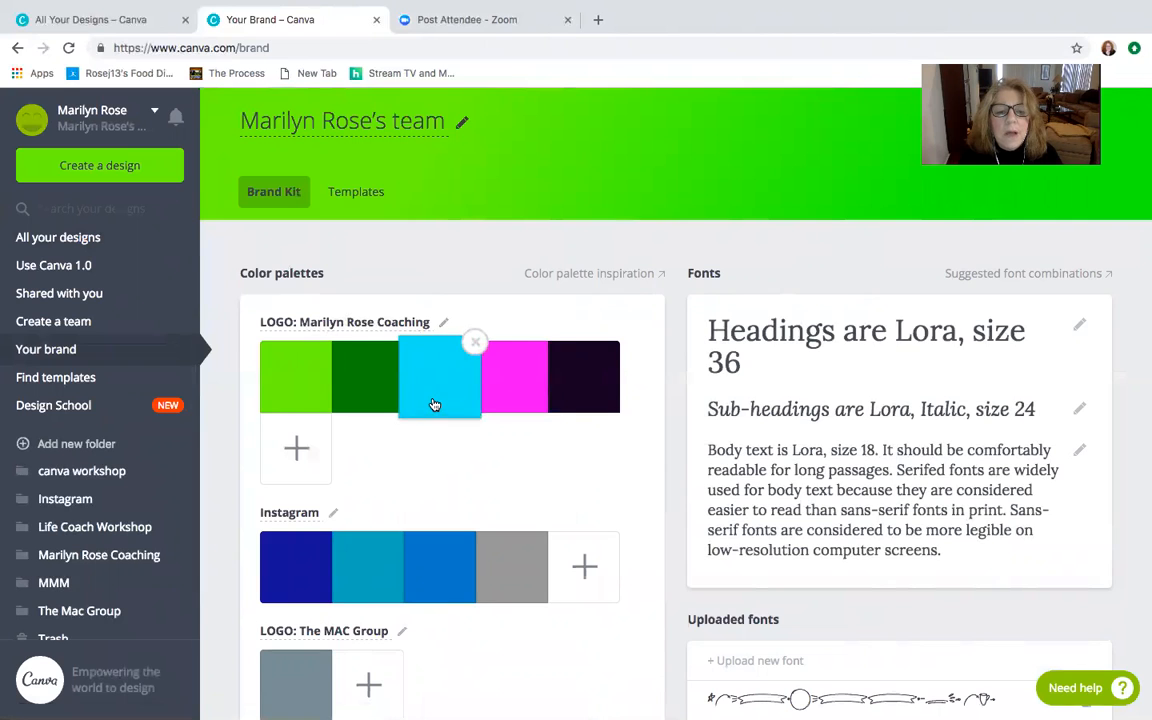
scroll(434, 404, "down", 2)
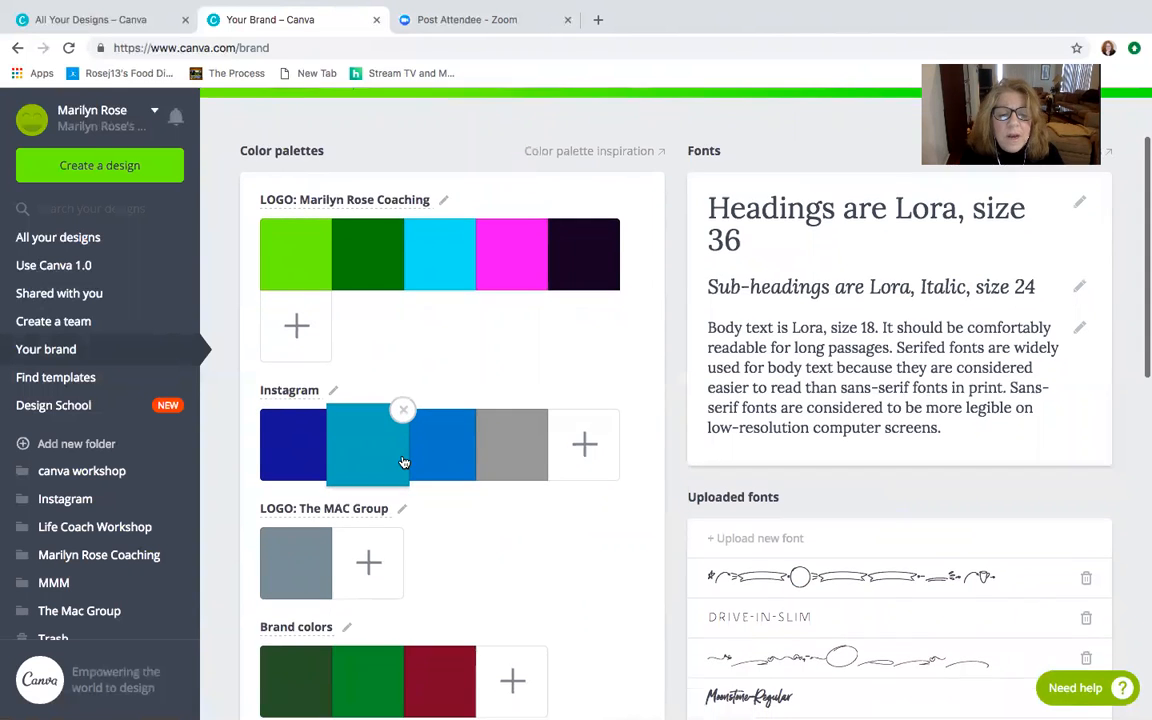
scroll(404, 462, "down", 3)
scroll(403, 463, "down", 3)
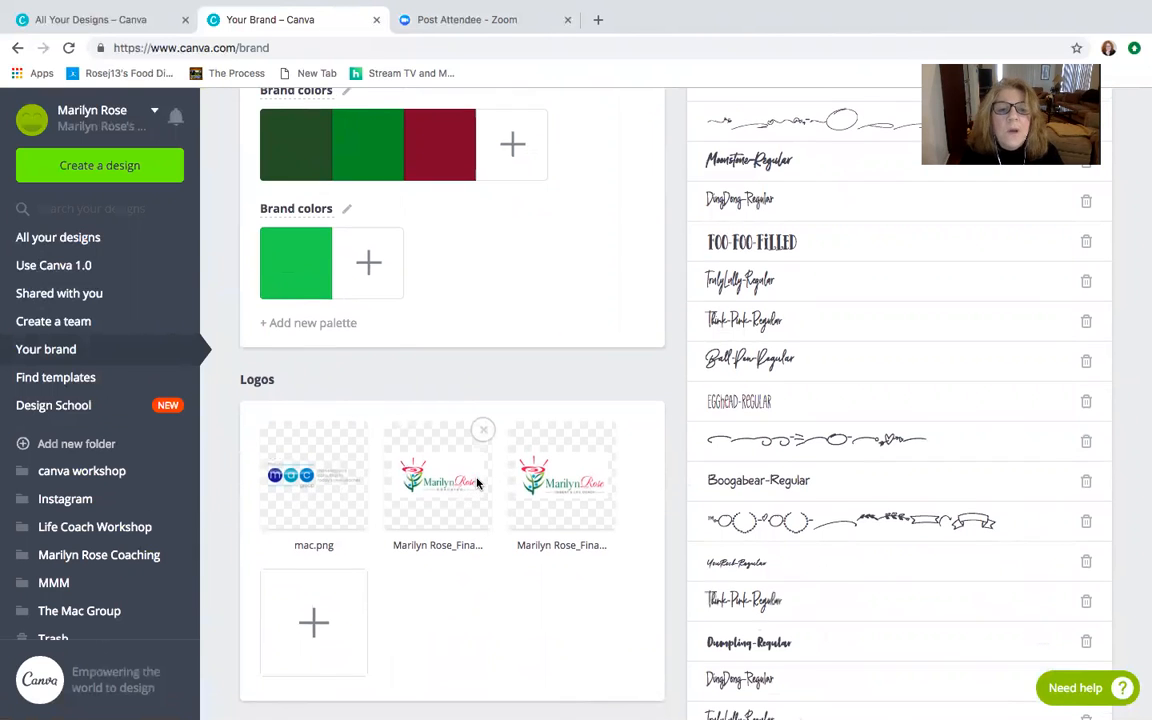
scroll(477, 483, "up", 8)
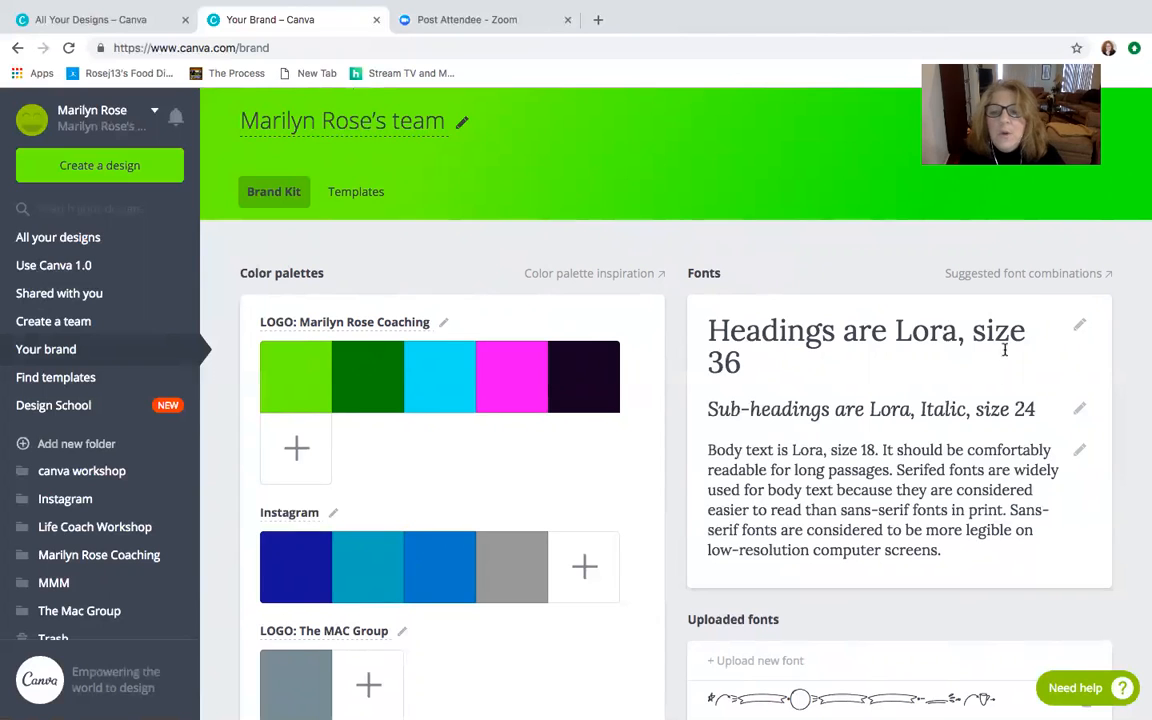
- Look through the fonts available for the brand kit's headings, keeping the current choice
left_click(1080, 327)
left_click(1141, 355)
left_click(1078, 326)
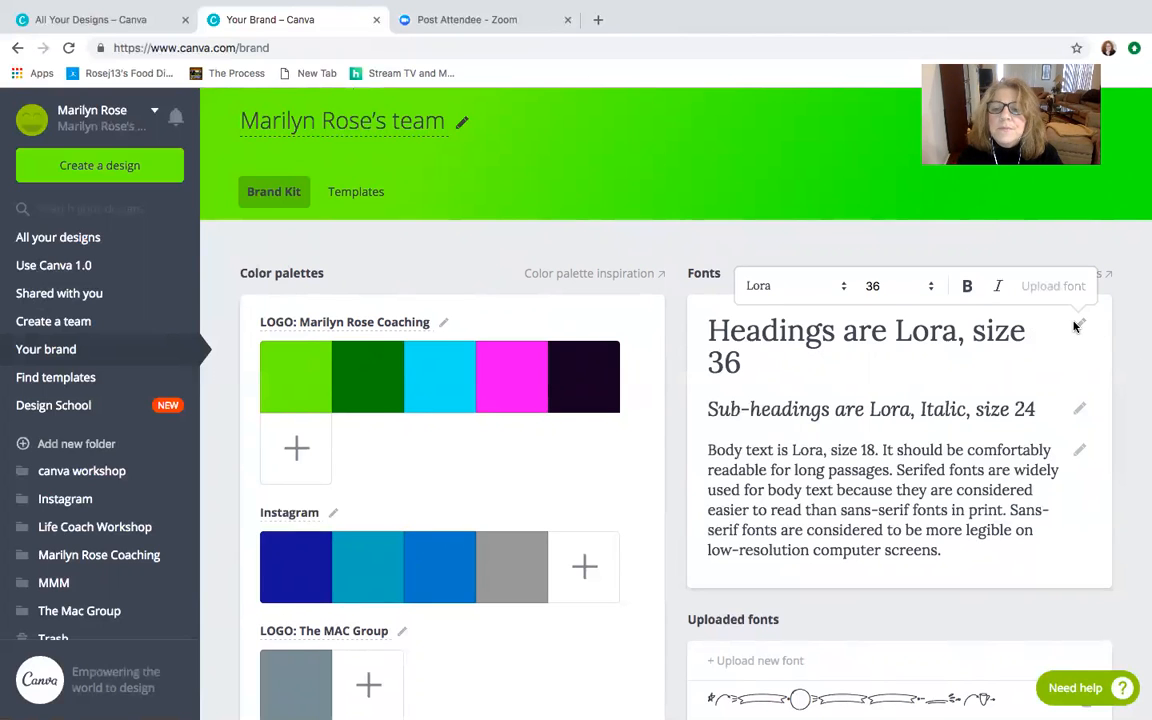
left_click(784, 290)
scroll(802, 583, "down", 3)
scroll(802, 583, "down", 3)
scroll(840, 520, "up", 3)
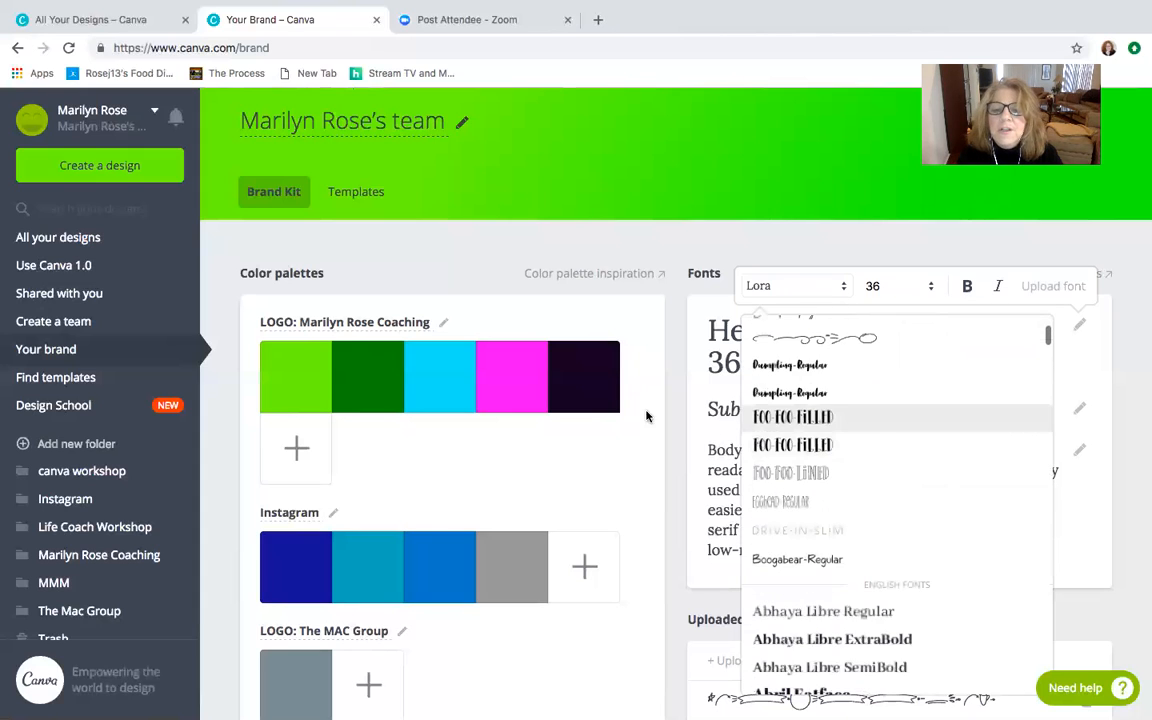
left_click(713, 408)
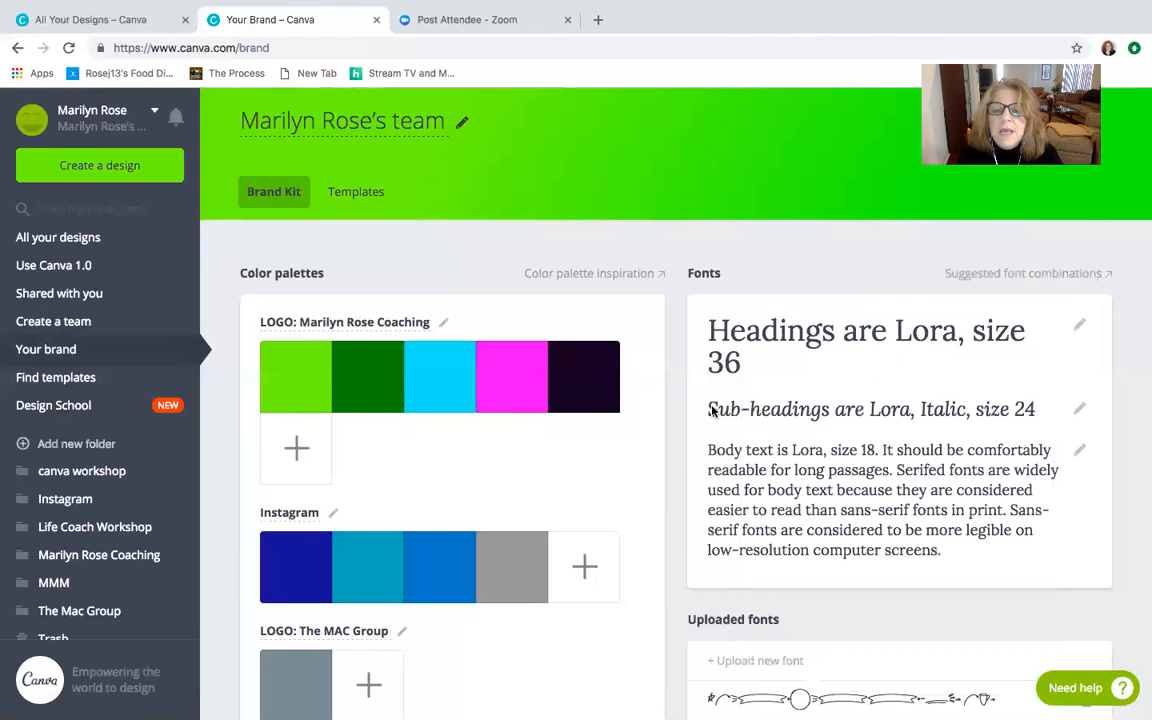
- View the brand kit's sub-heading font settings, close them, and look over the design folders
left_click(1080, 409)
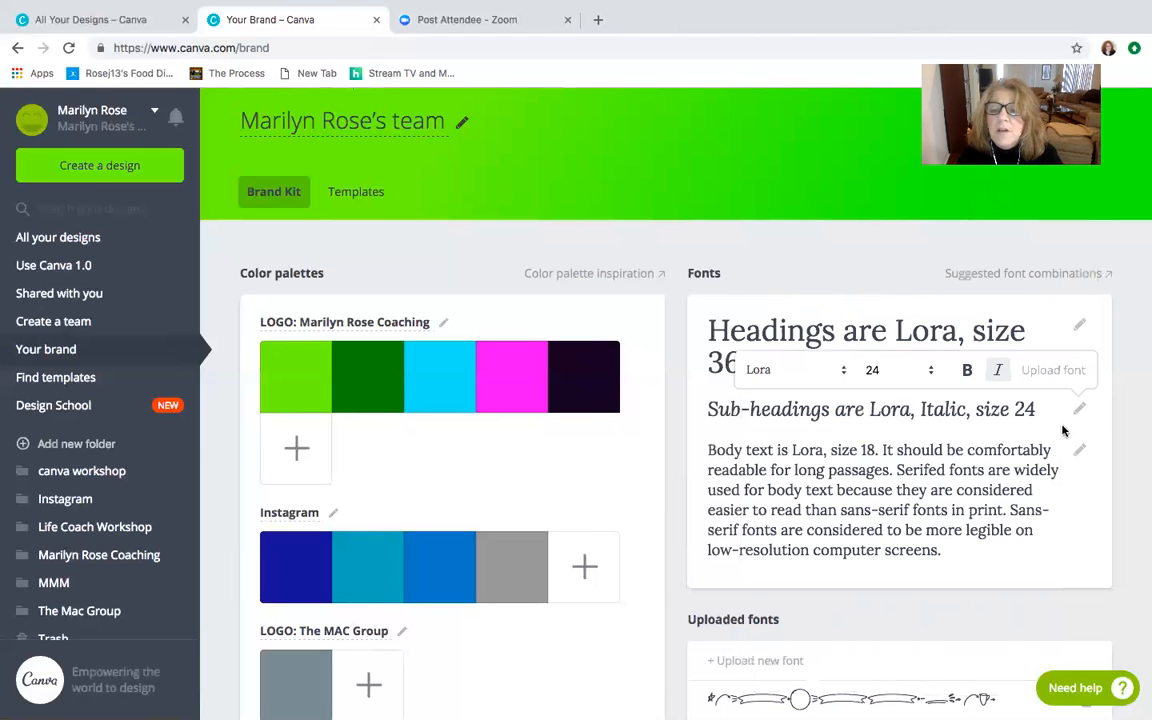
left_click(903, 494)
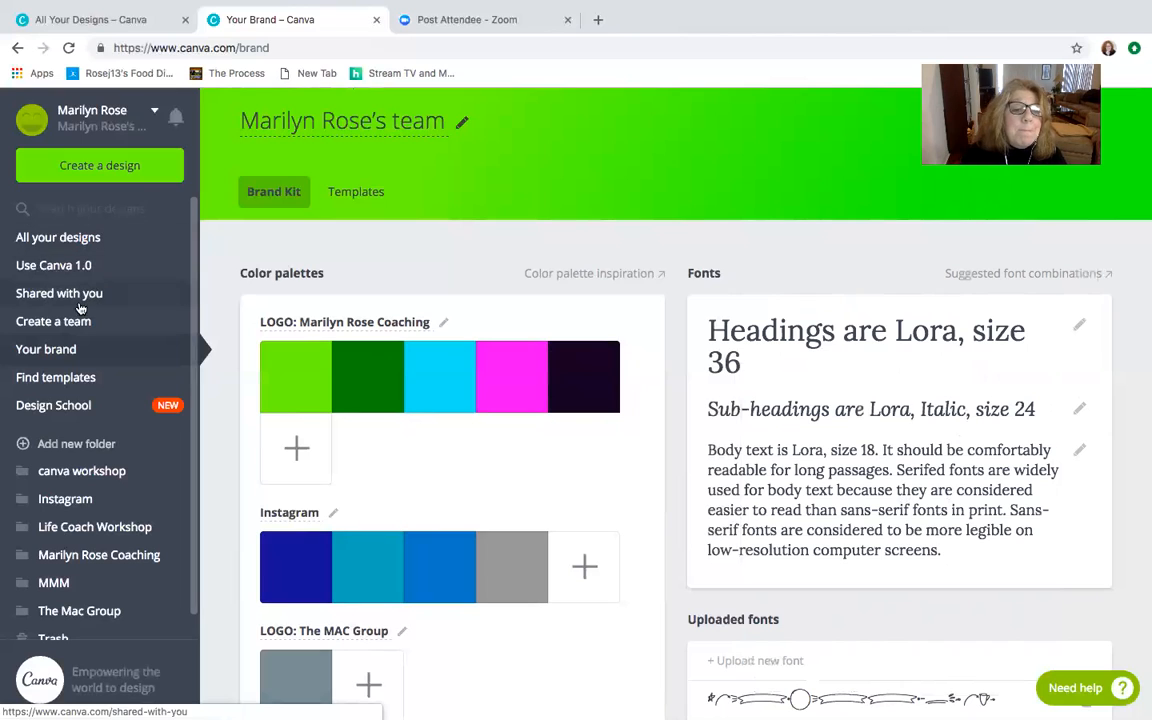
scroll(100, 535, "down", 1)
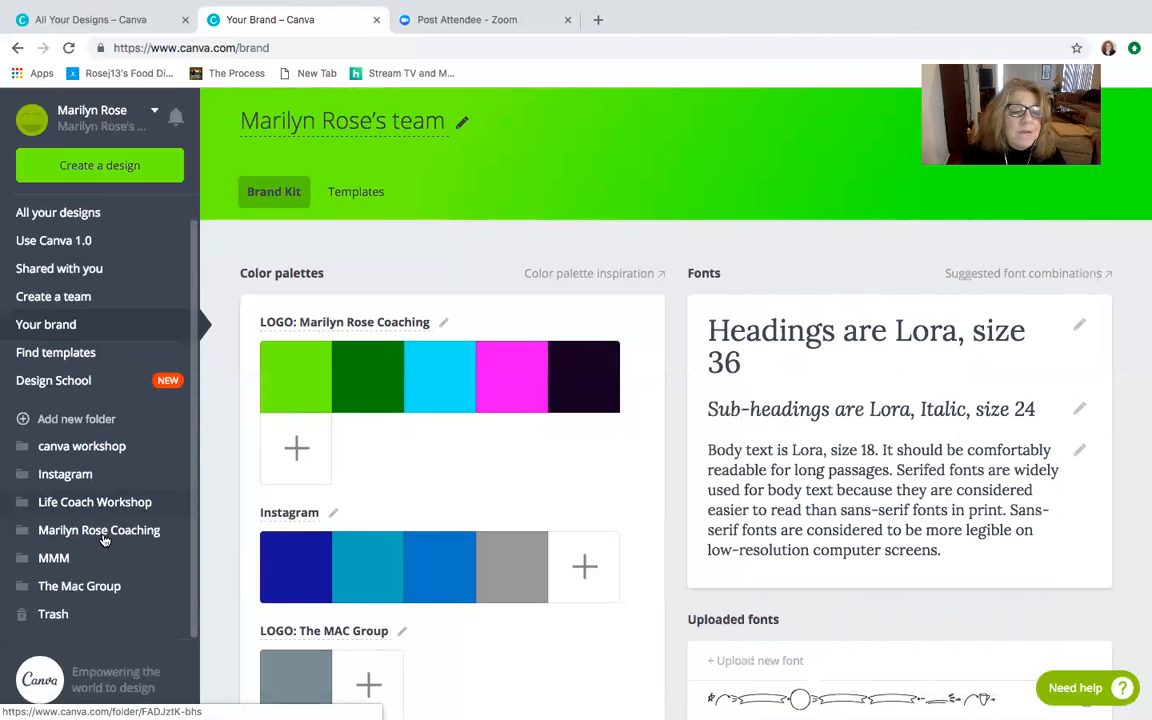
- Open the Instagram design folder and look through the quote graphics saved in it
scroll(100, 540, "up", 1)
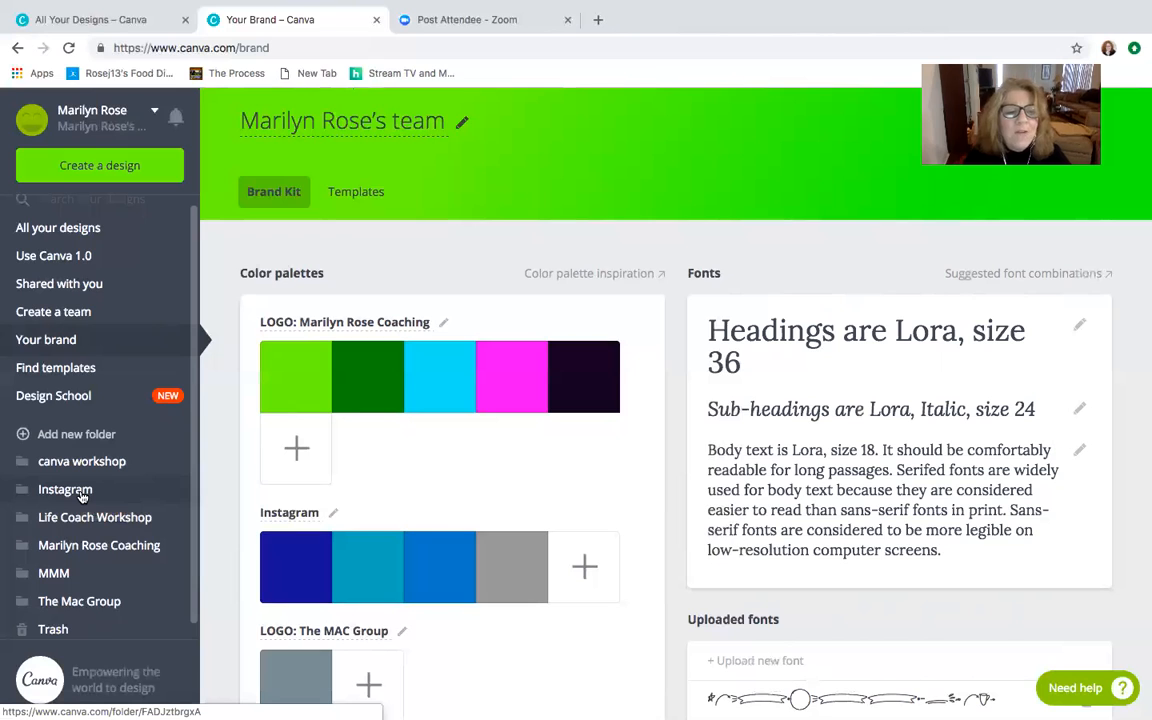
left_click(80, 492)
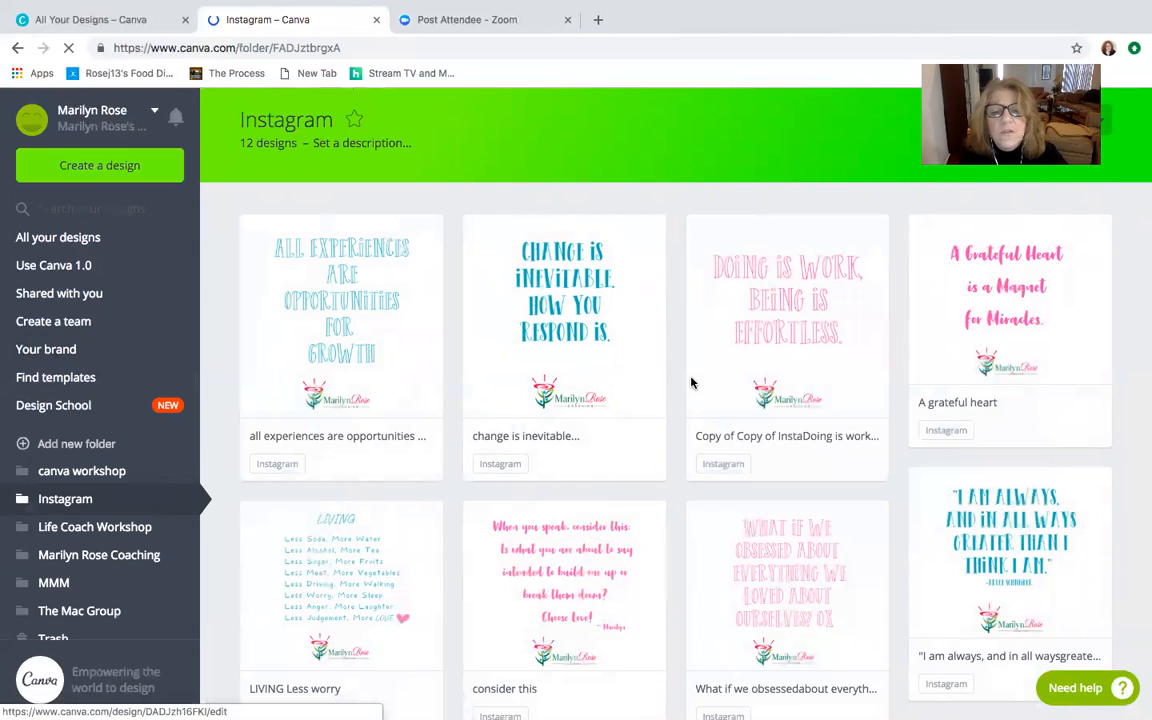
scroll(690, 382, "down", 3)
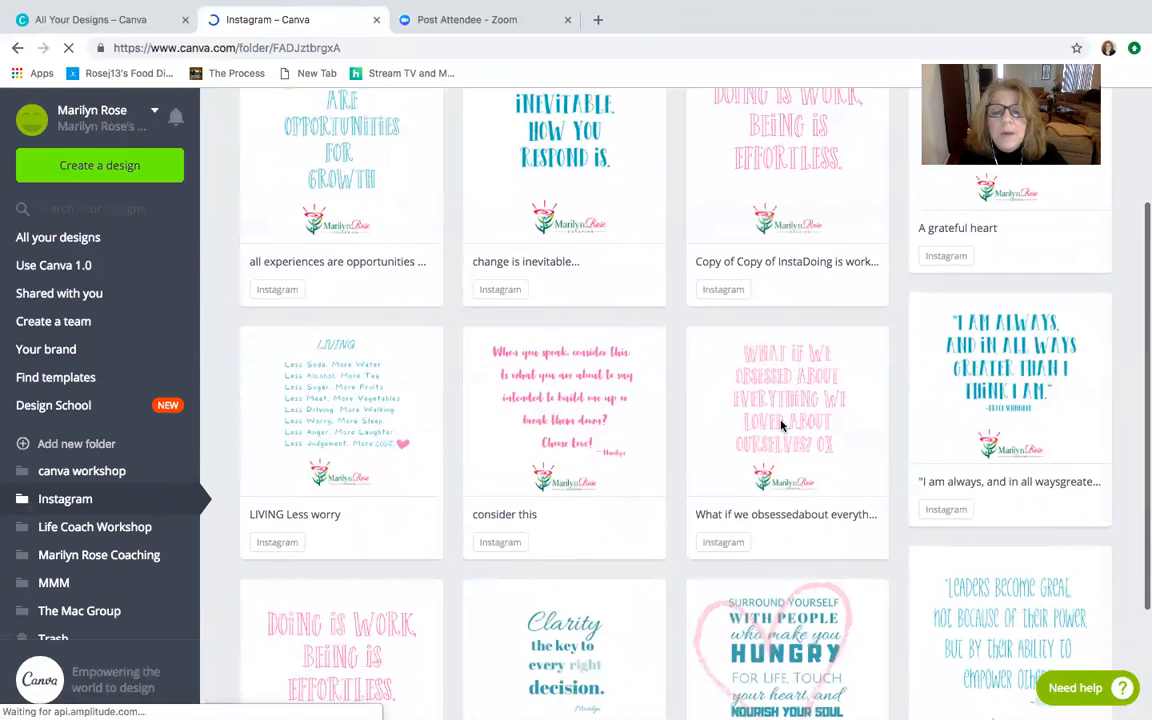
scroll(782, 426, "down", 2)
scroll(782, 426, "up", 3)
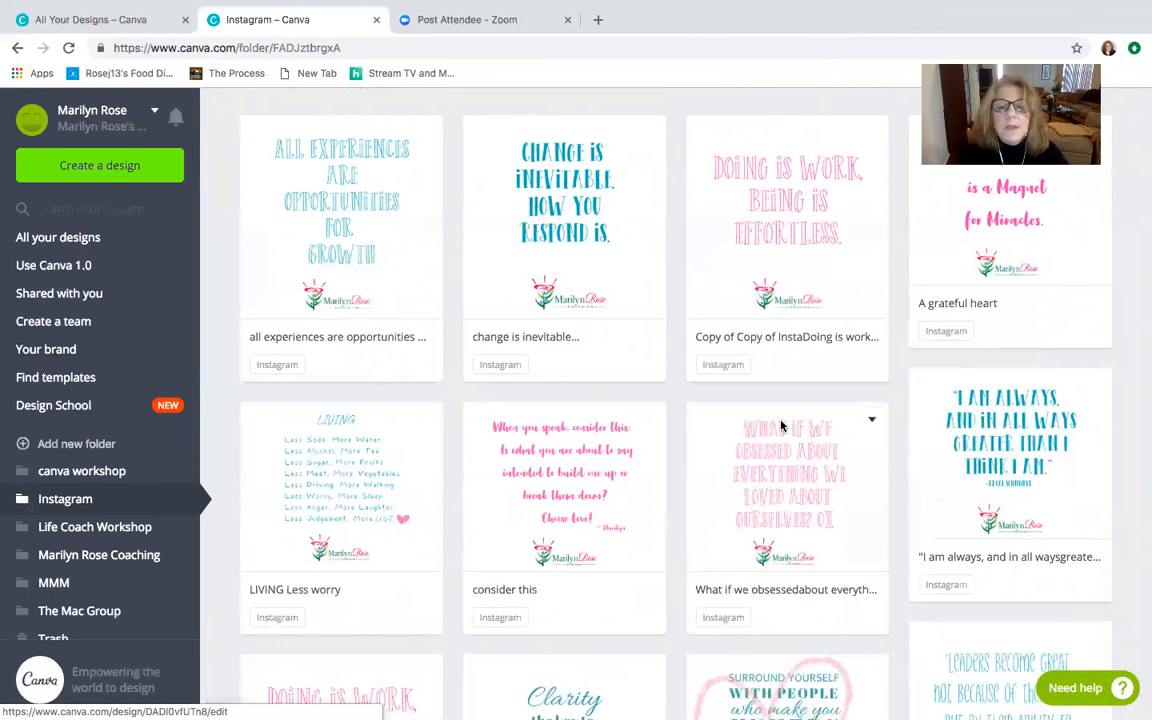
scroll(781, 426, "down", 1)
scroll(304, 335, "up", 2)
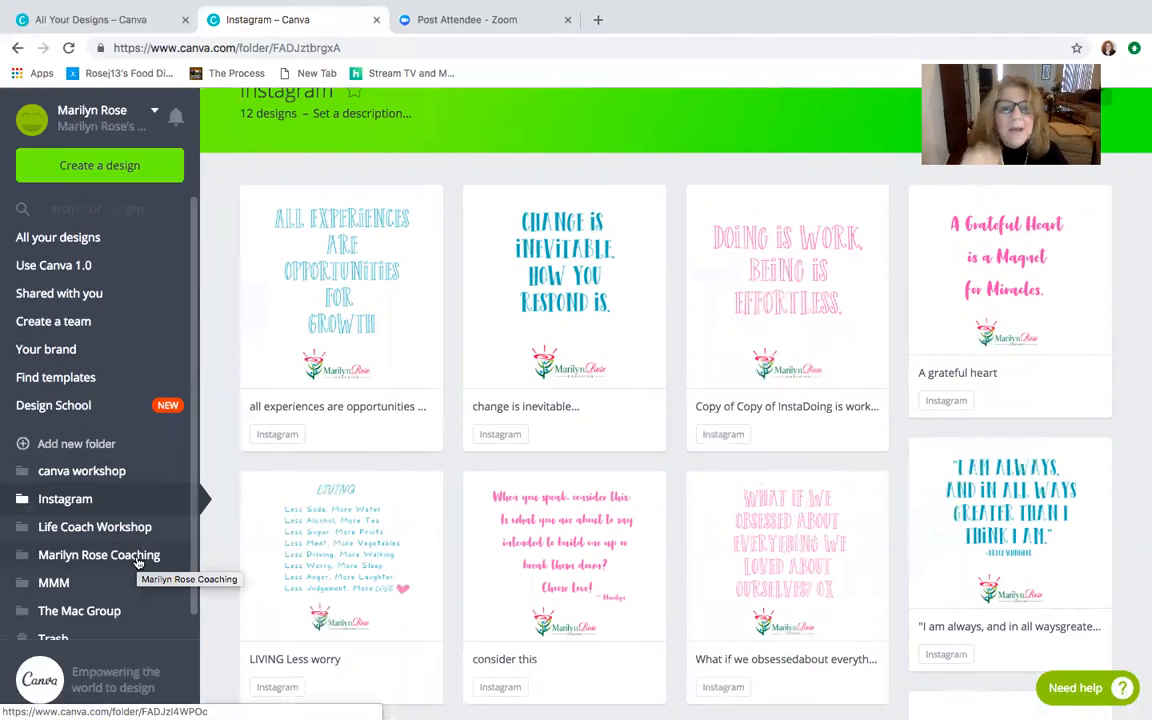
scroll(205, 505, "up", 1)
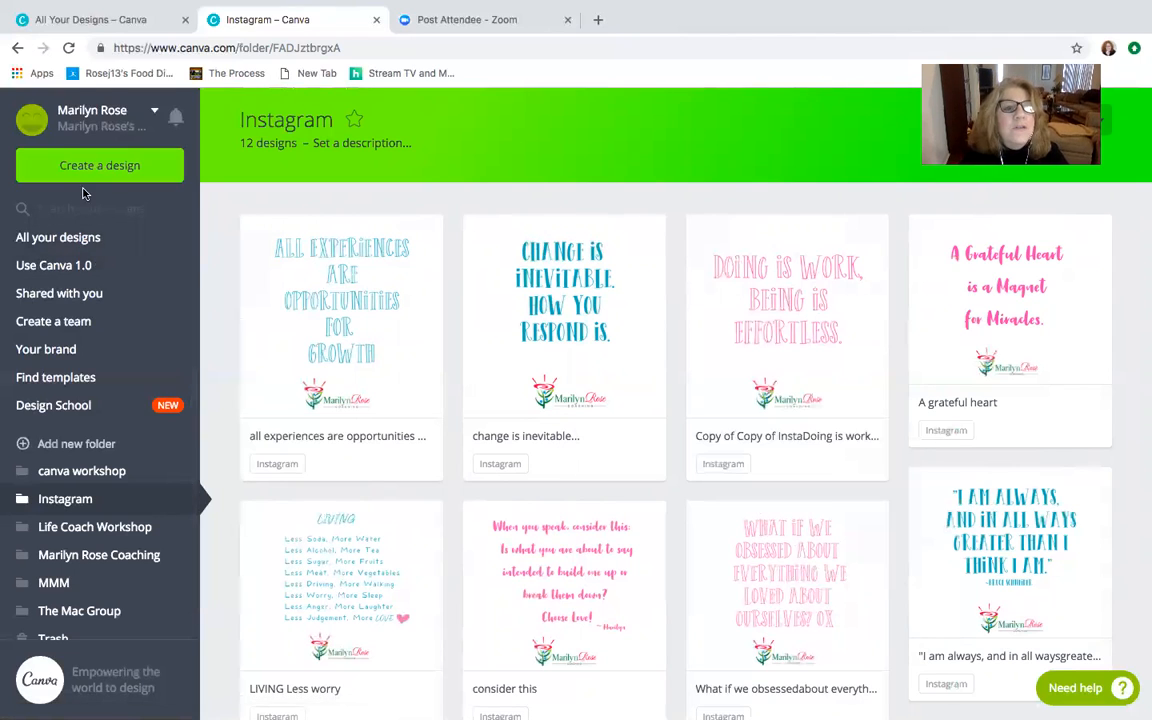
- Browse the logo templates and open the Handdrawn Circle Logo template as a new design
left_click(78, 239)
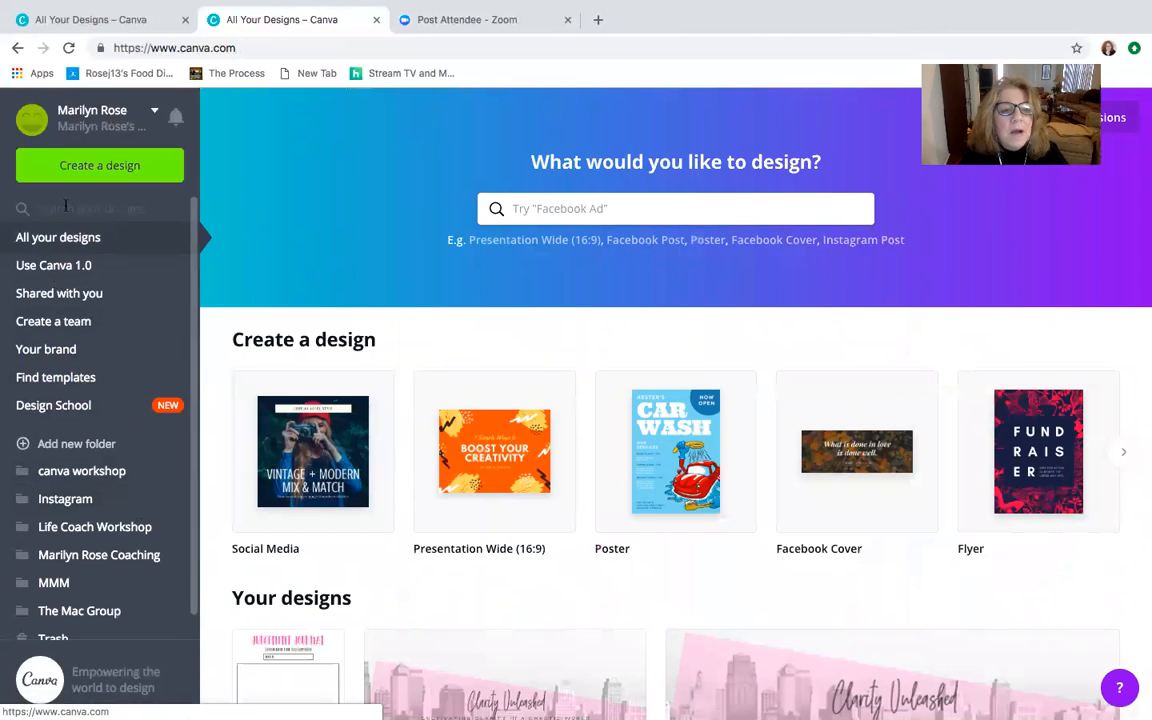
left_click(75, 379)
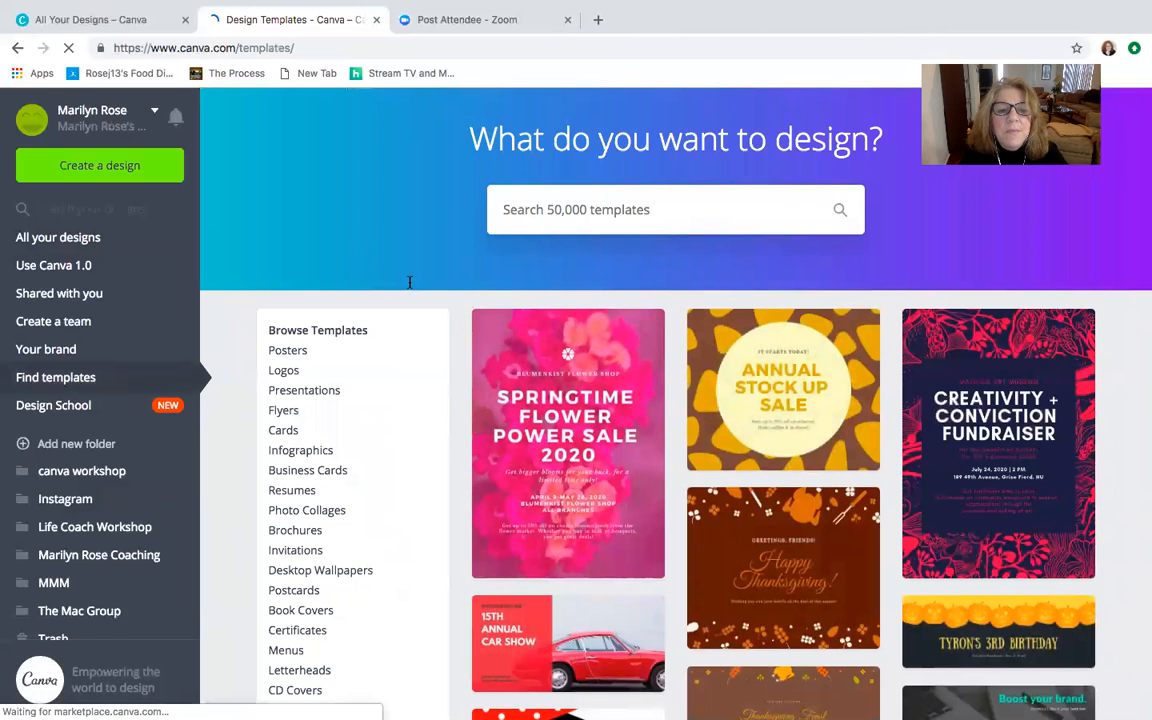
left_click(284, 372)
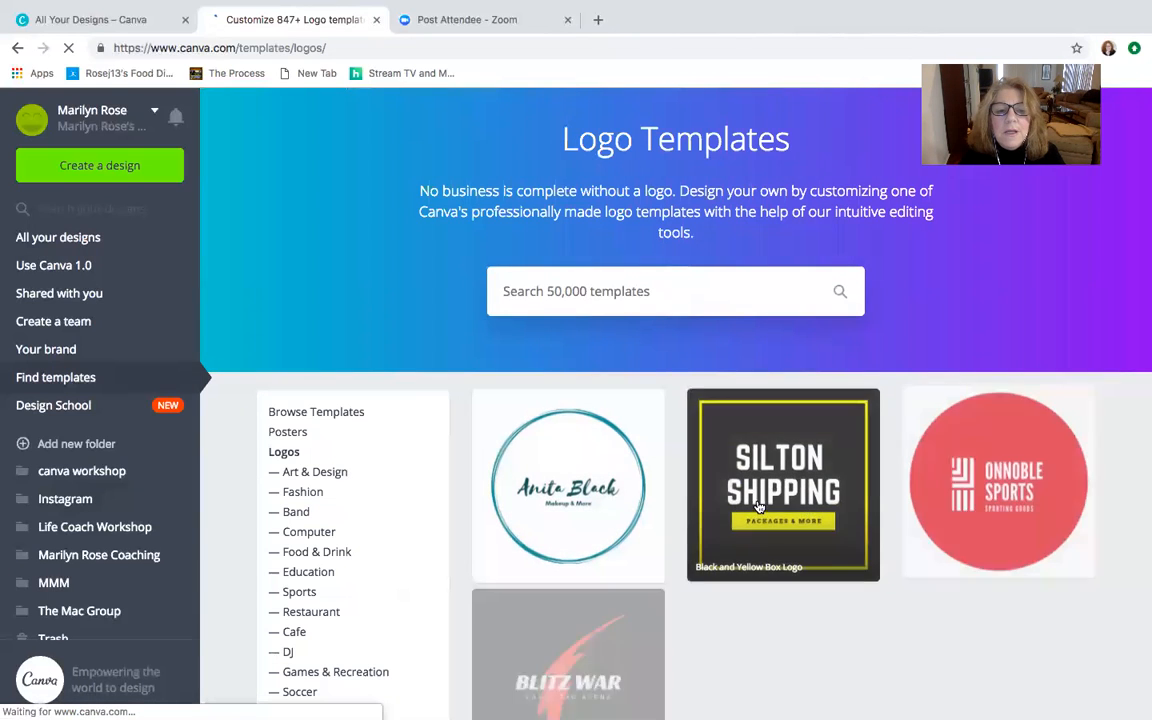
scroll(775, 495, "down", 2)
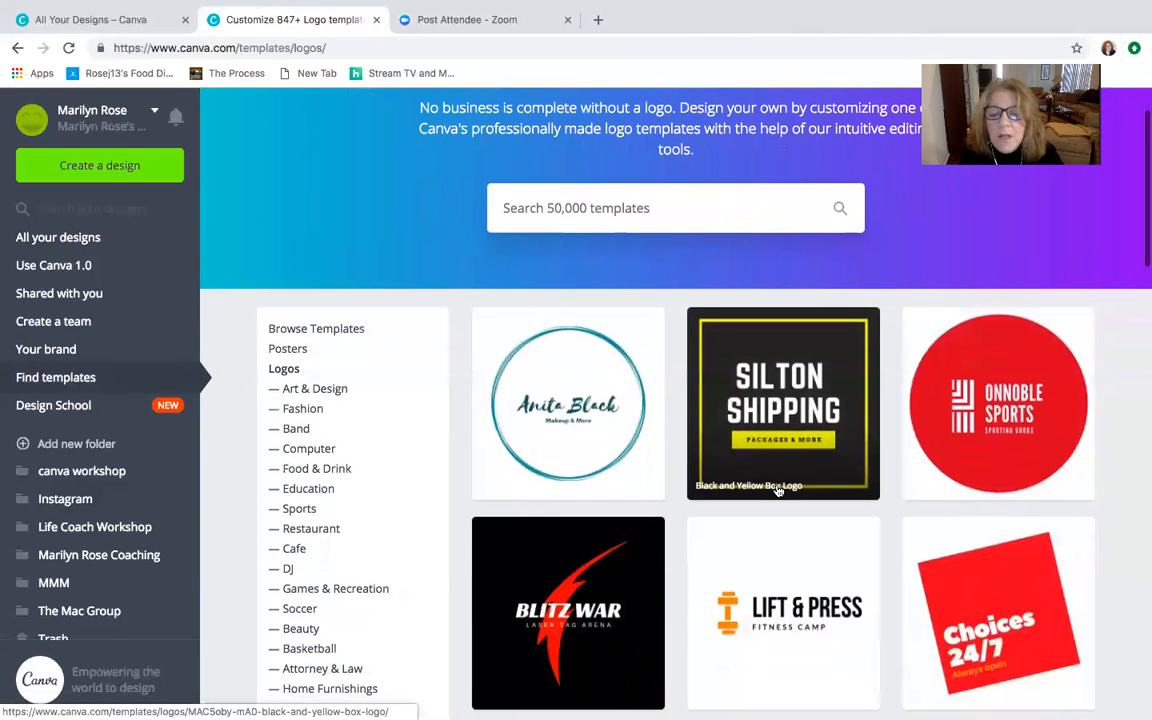
scroll(778, 490, "down", 1)
left_click(585, 372)
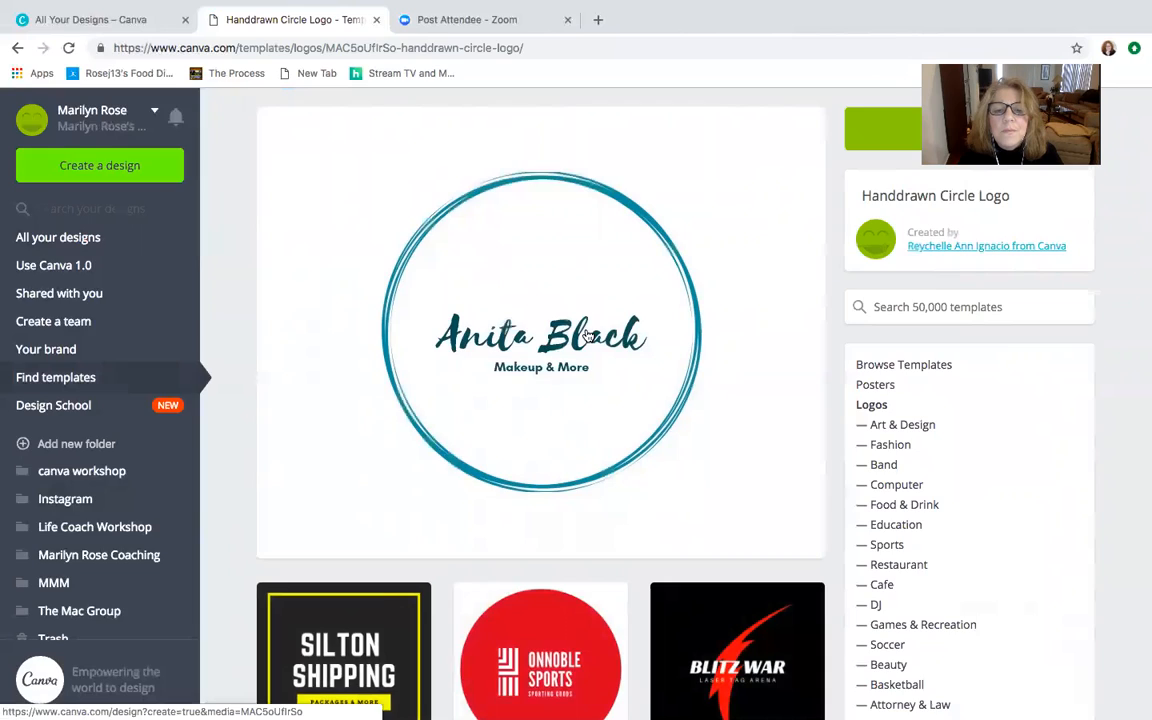
left_click(588, 336)
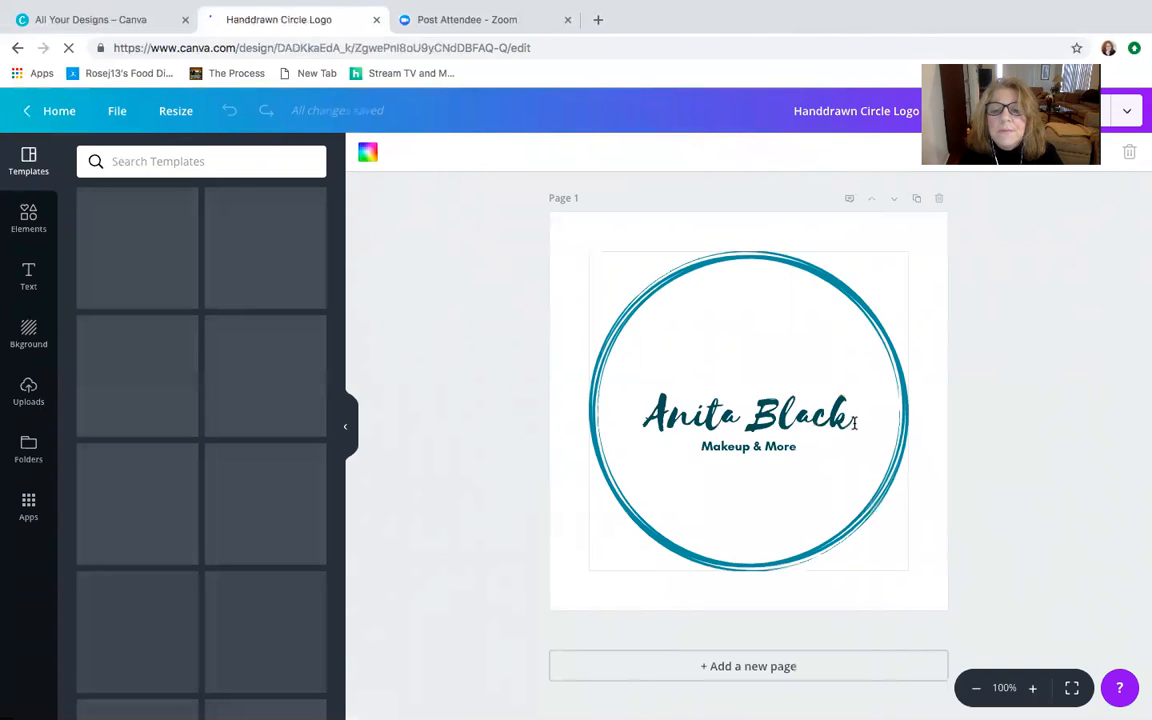
- Delete the sample name above the Makeup & More line inside the circle logo
left_click(699, 398)
left_click_drag(699, 398, 848, 419)
left_click(795, 416)
left_click_drag(661, 397, 607, 398)
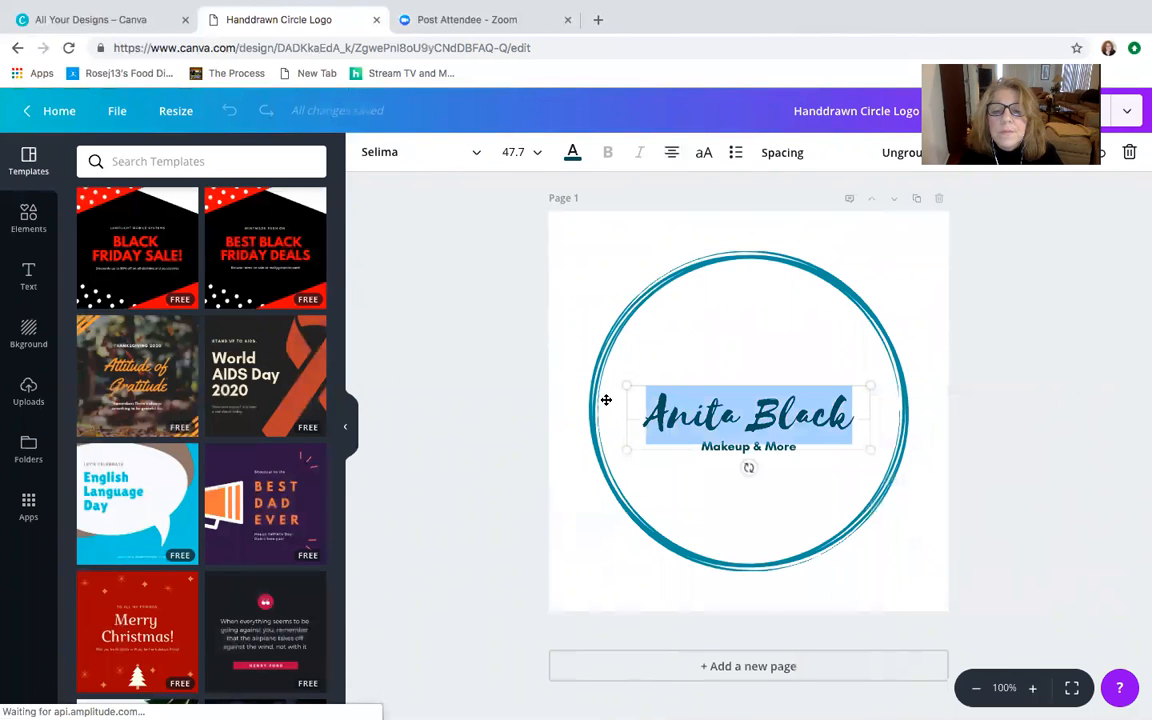
key("BackSpace")
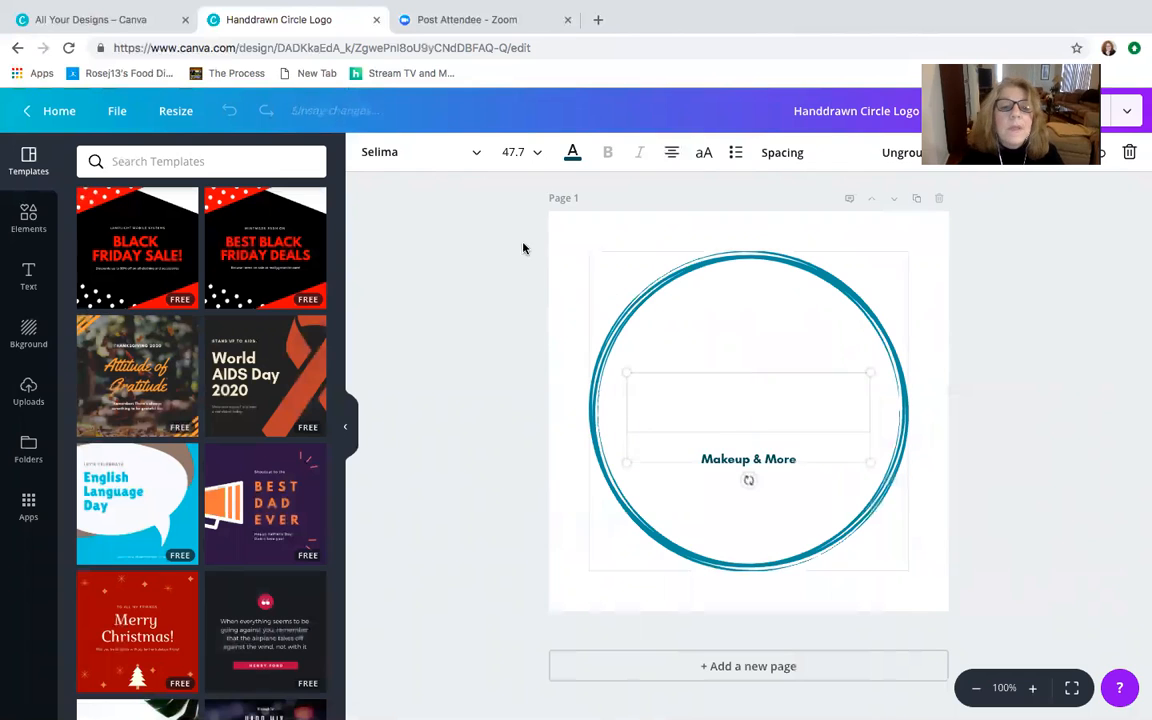
- Look through the available fonts and set the emptied main text line to the uploaded font Foo-Foo
left_click(436, 152)
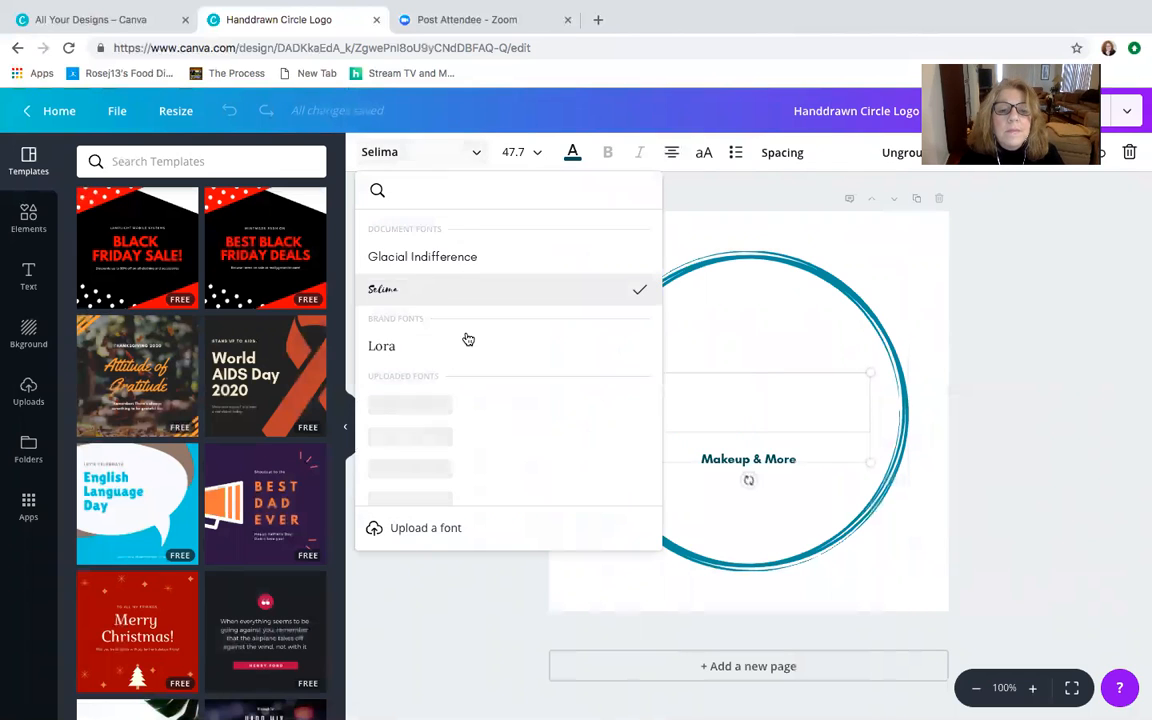
scroll(468, 340, "down", 2)
scroll(468, 340, "down", 5)
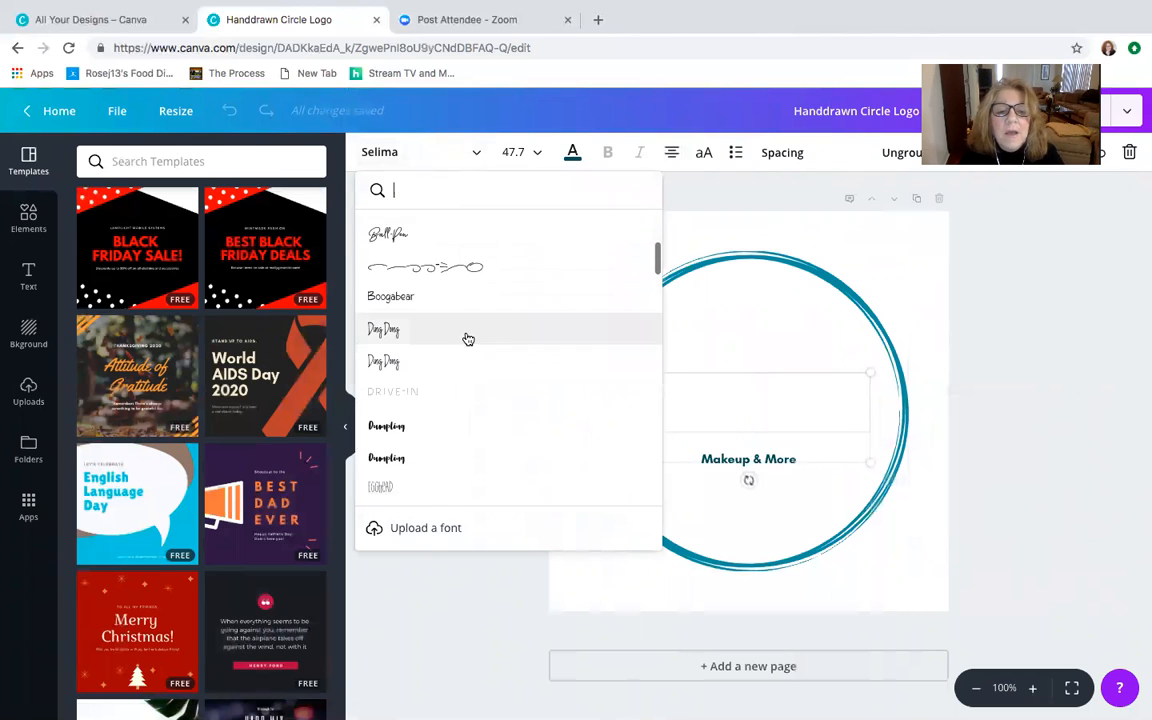
scroll(468, 340, "down", 6)
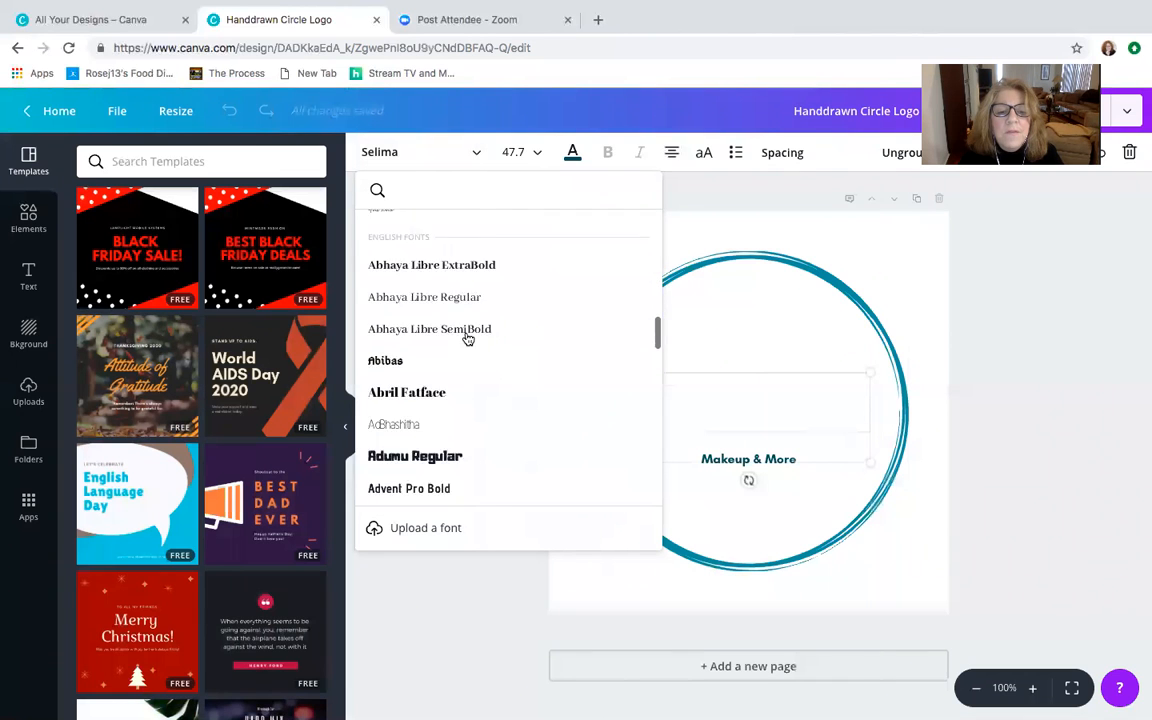
scroll(468, 340, "down", 2)
scroll(468, 340, "up", 8)
scroll(468, 340, "up", 4)
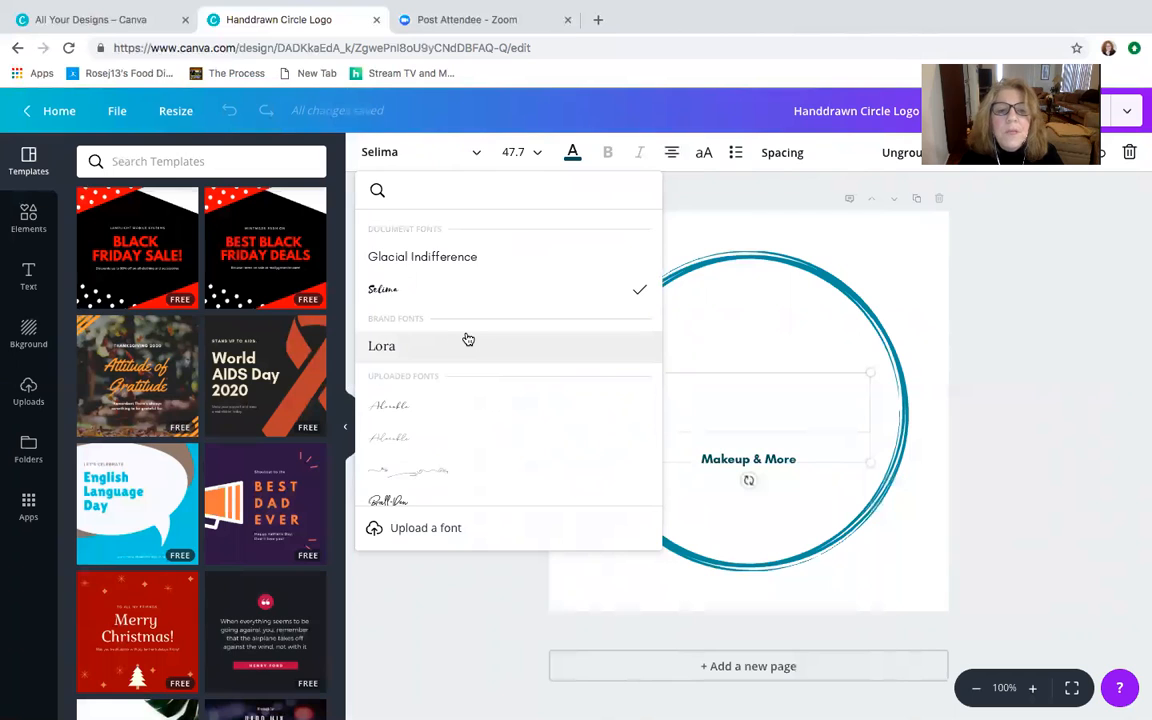
scroll(468, 340, "down", 8)
scroll(468, 340, "down", 2)
left_click(442, 332)
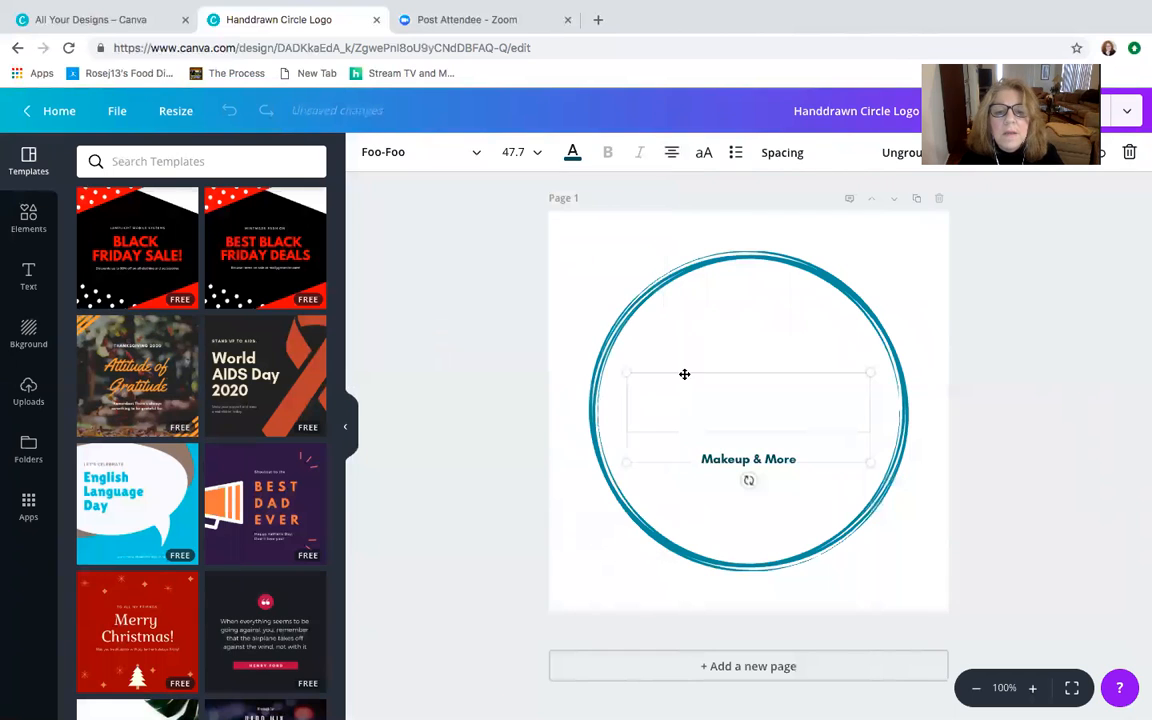
- Enter the coaching business's name as the logo's main text and move the text group slightly up within the circle
left_click(760, 398)
type("Marilyn")
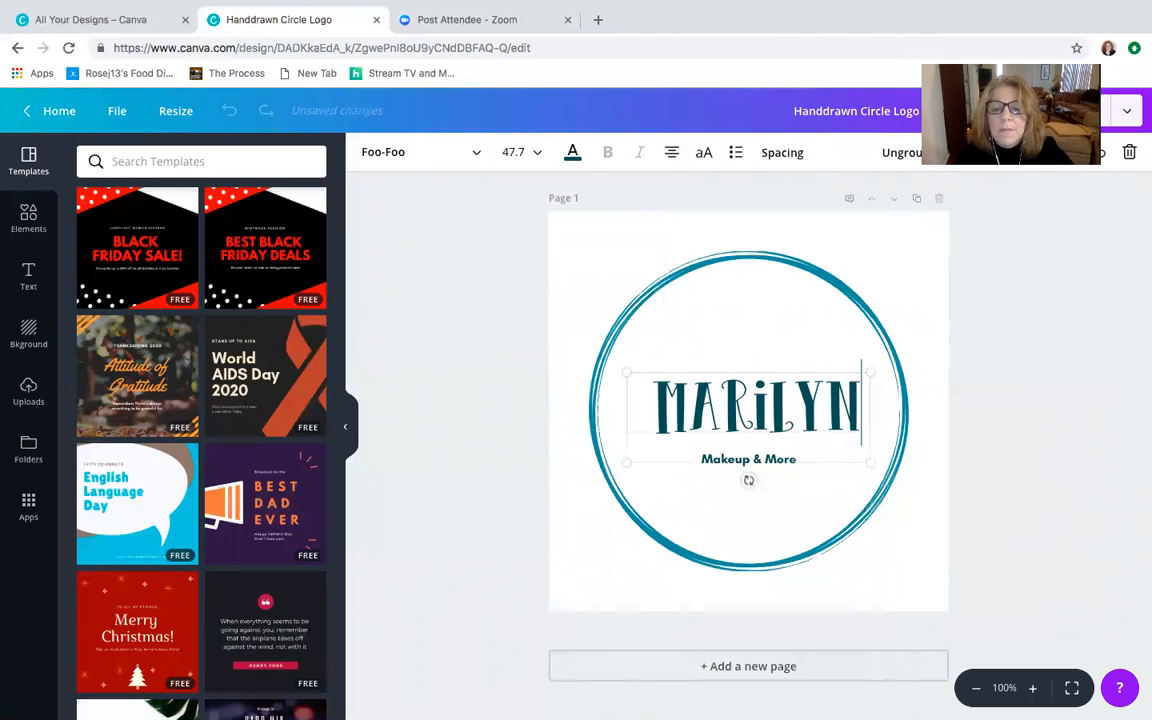
key("Return")
type("Rose Coaching")
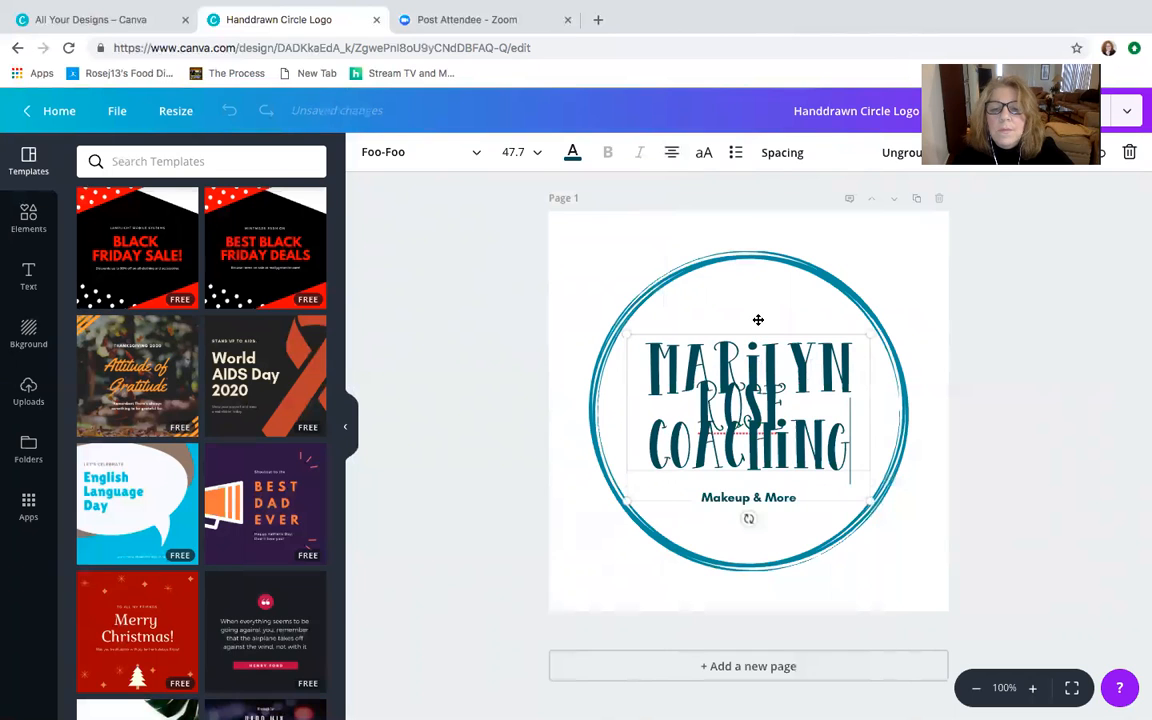
left_click_drag(758, 320, 755, 293)
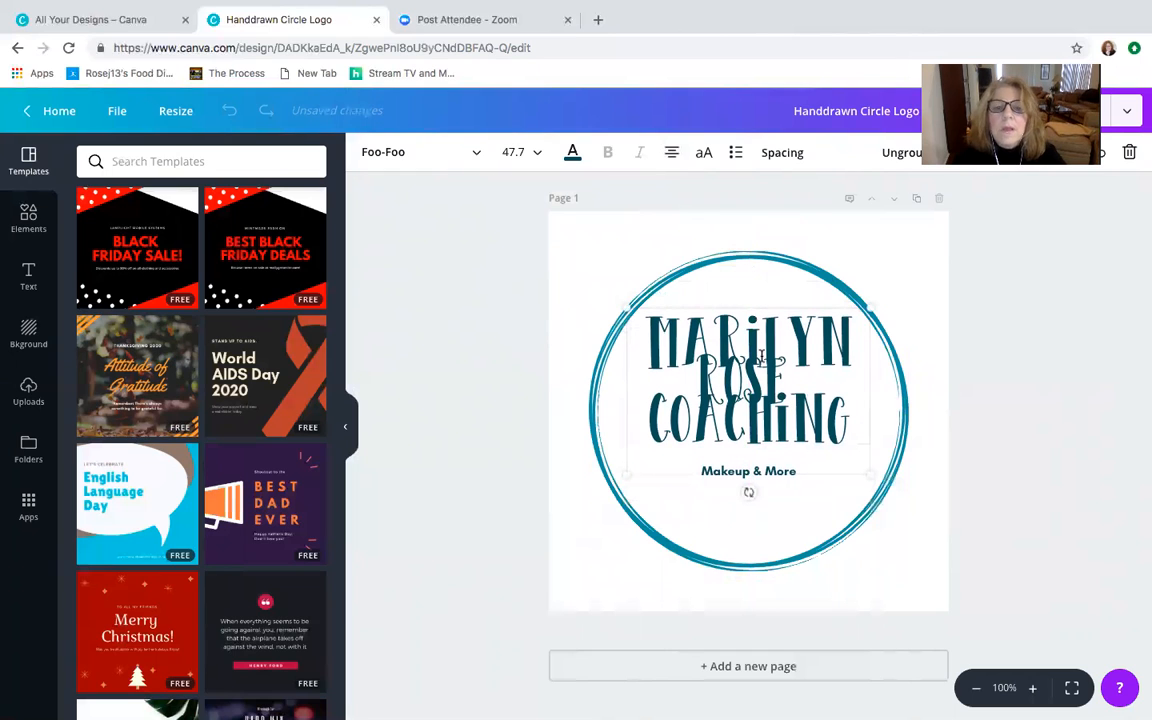
- Review the brand and default color palettes and color the logo's business name with the default pink
left_click(572, 152)
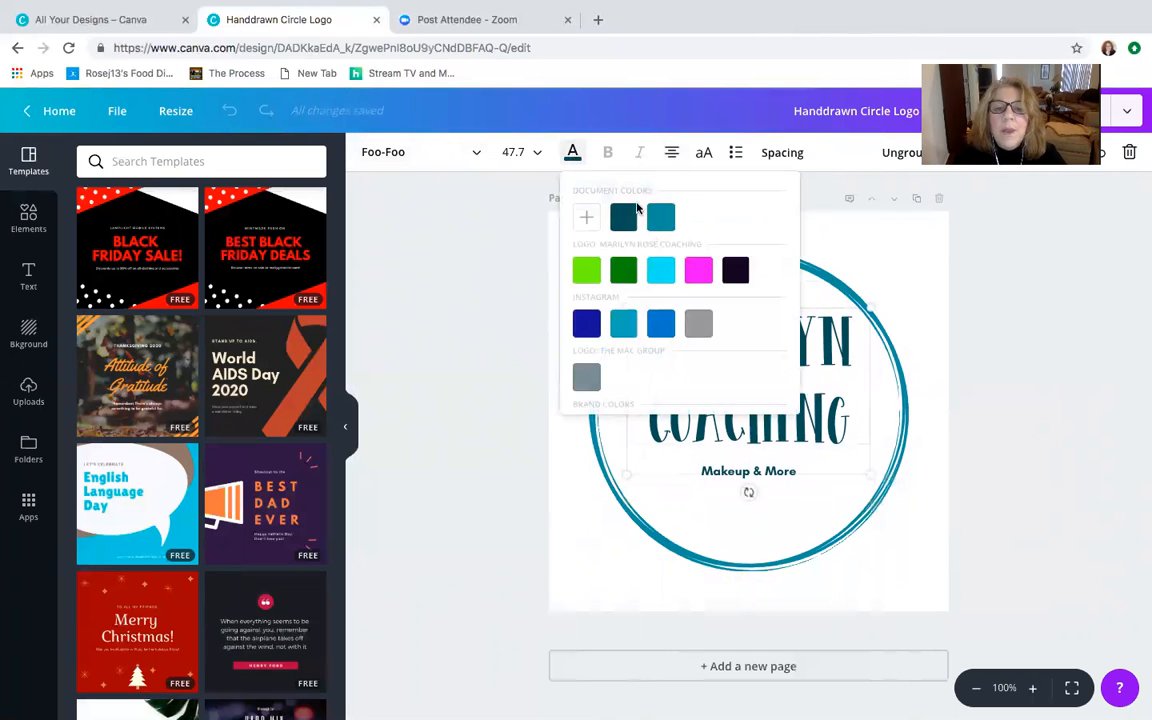
scroll(668, 295, "down", 3)
scroll(668, 295, "up", 3)
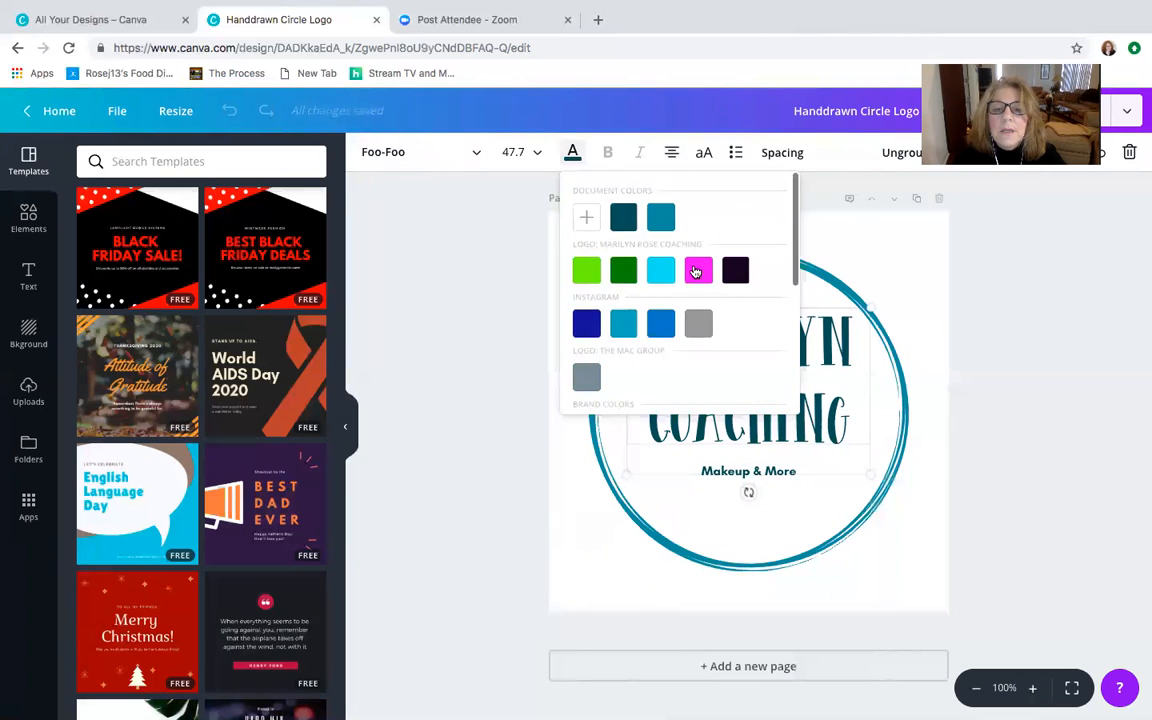
scroll(697, 277, "down", 1)
scroll(697, 277, "down", 3)
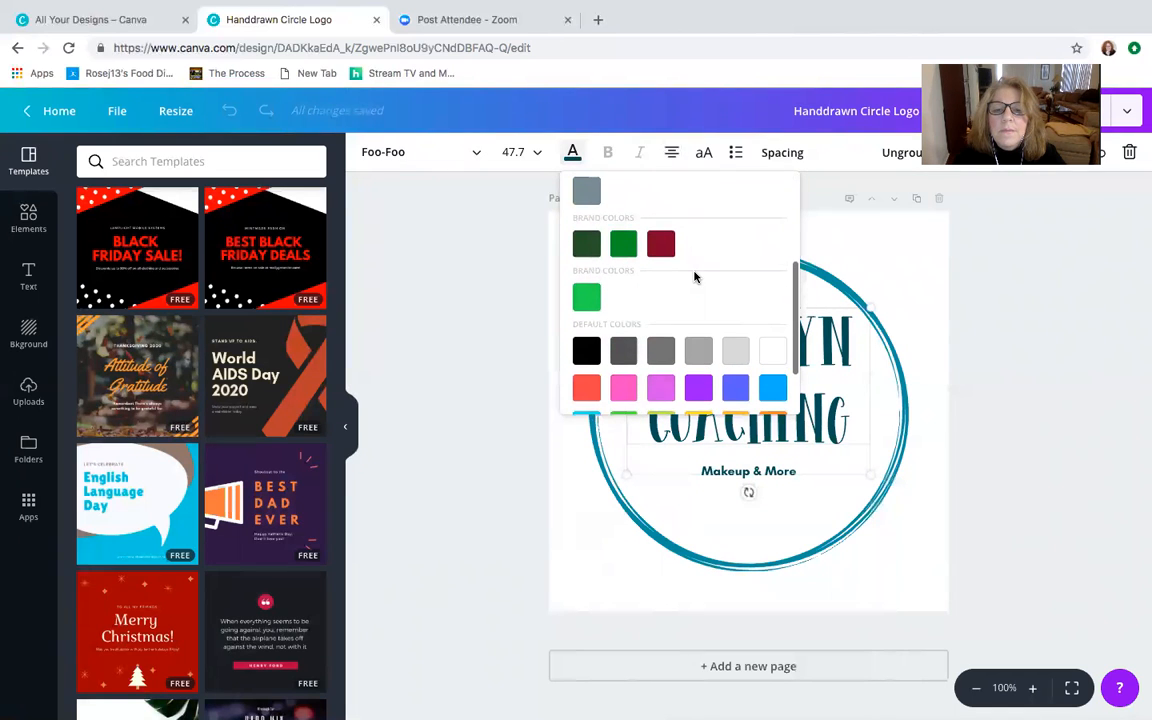
left_click(623, 388)
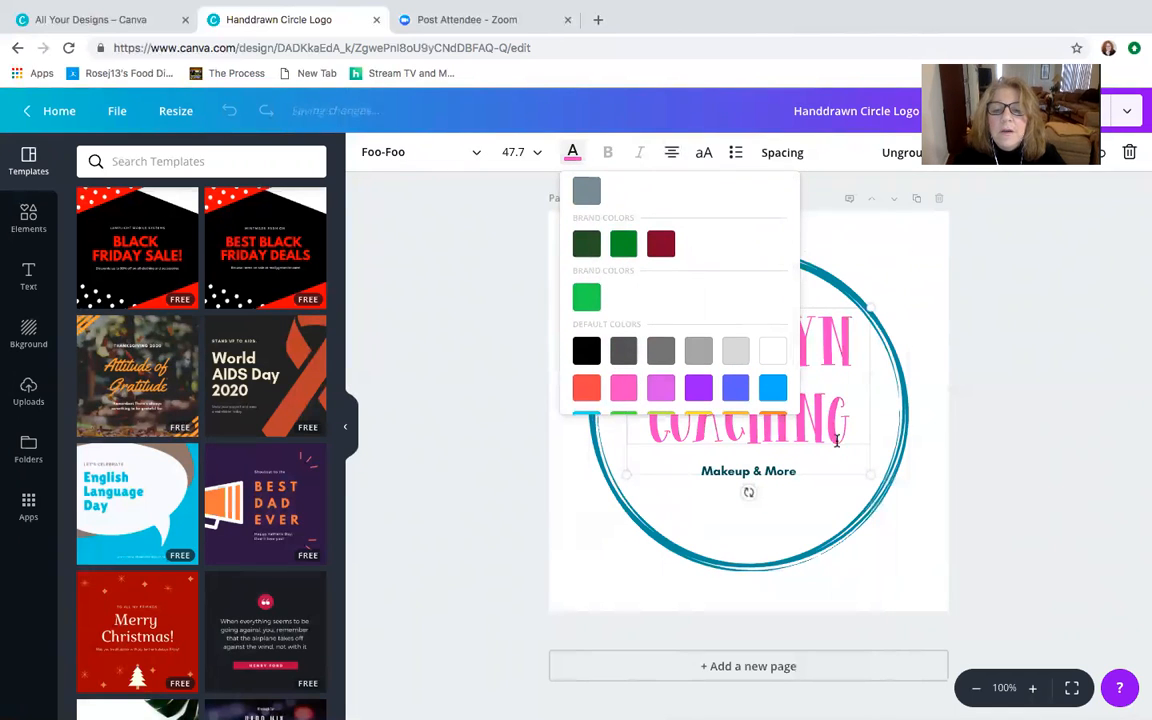
left_click(985, 360)
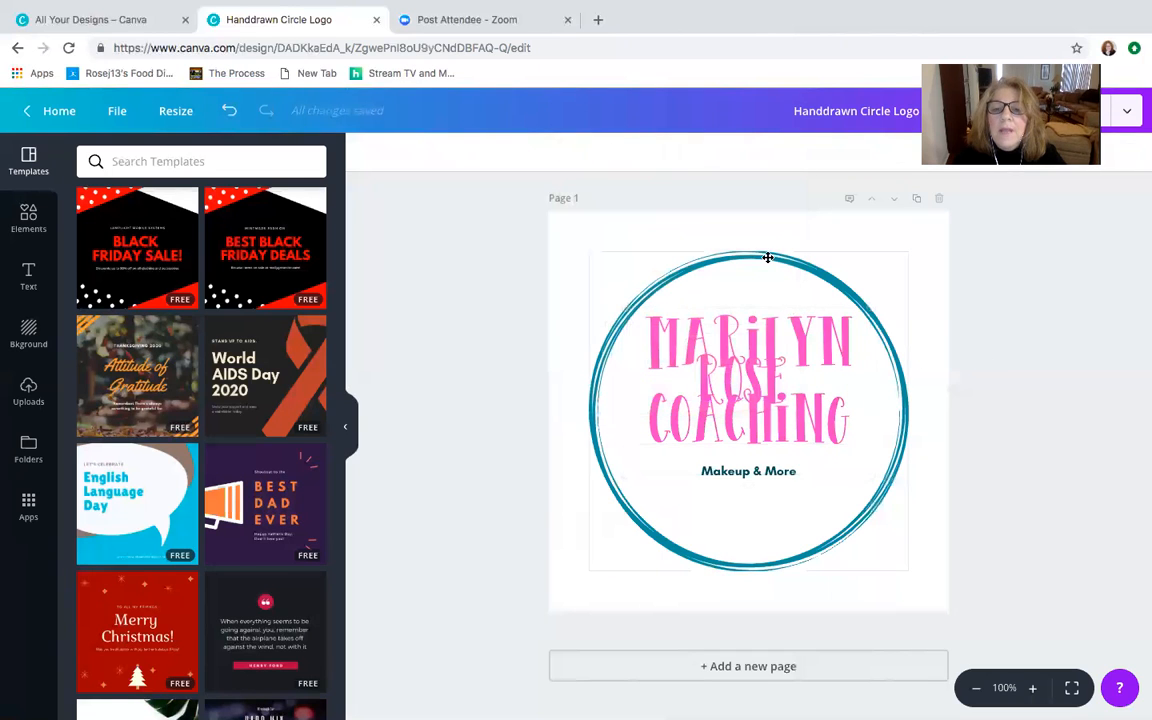
- Set the font size of the pink business name to 28
left_click(740, 350)
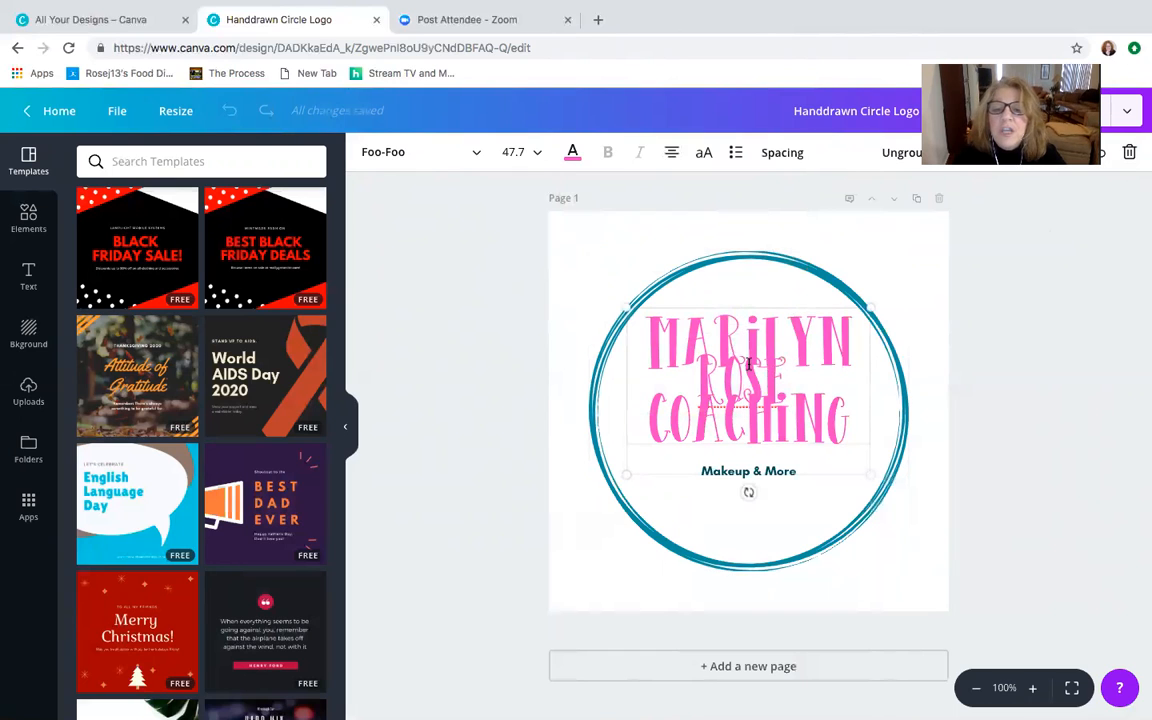
left_click(526, 153)
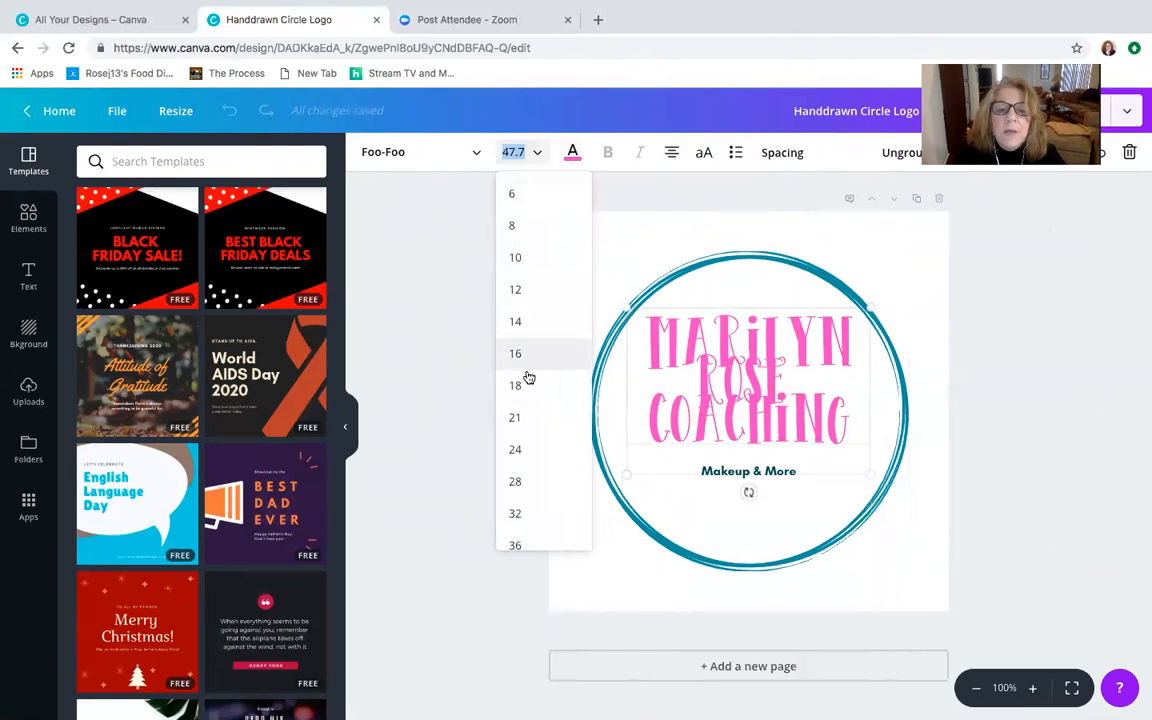
left_click(516, 481)
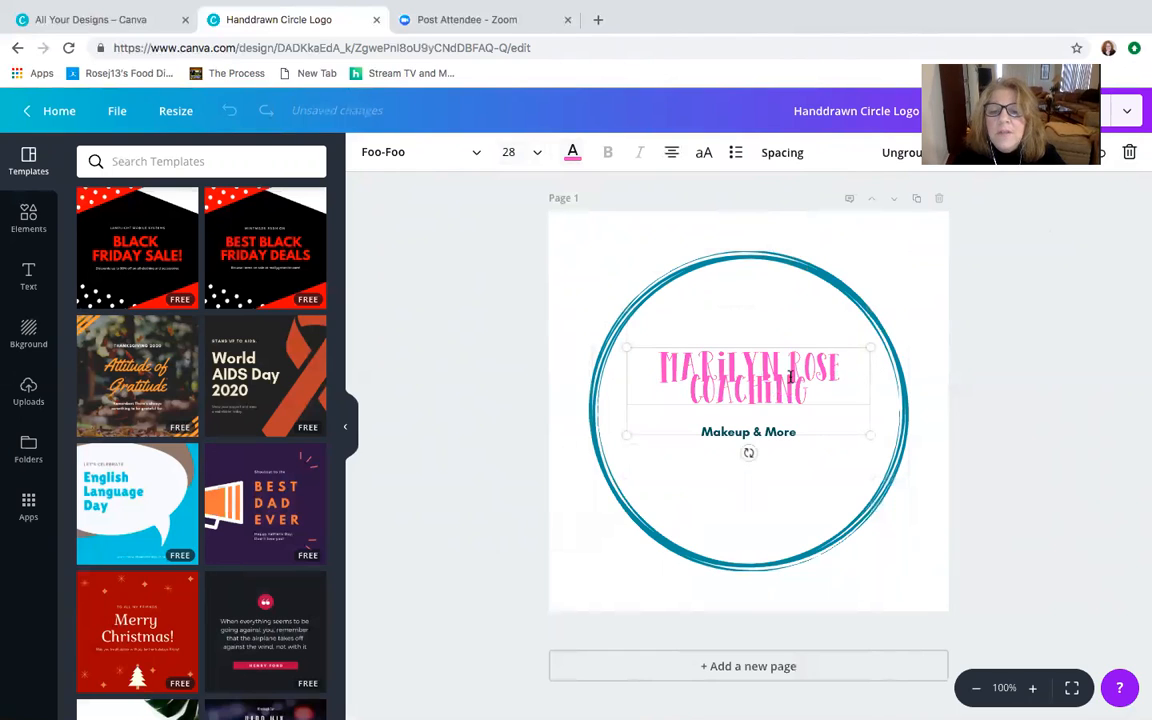
- Replace the tagline under the business name with "Navigating Transitions w peace, clarity & purpose"
left_click(777, 429)
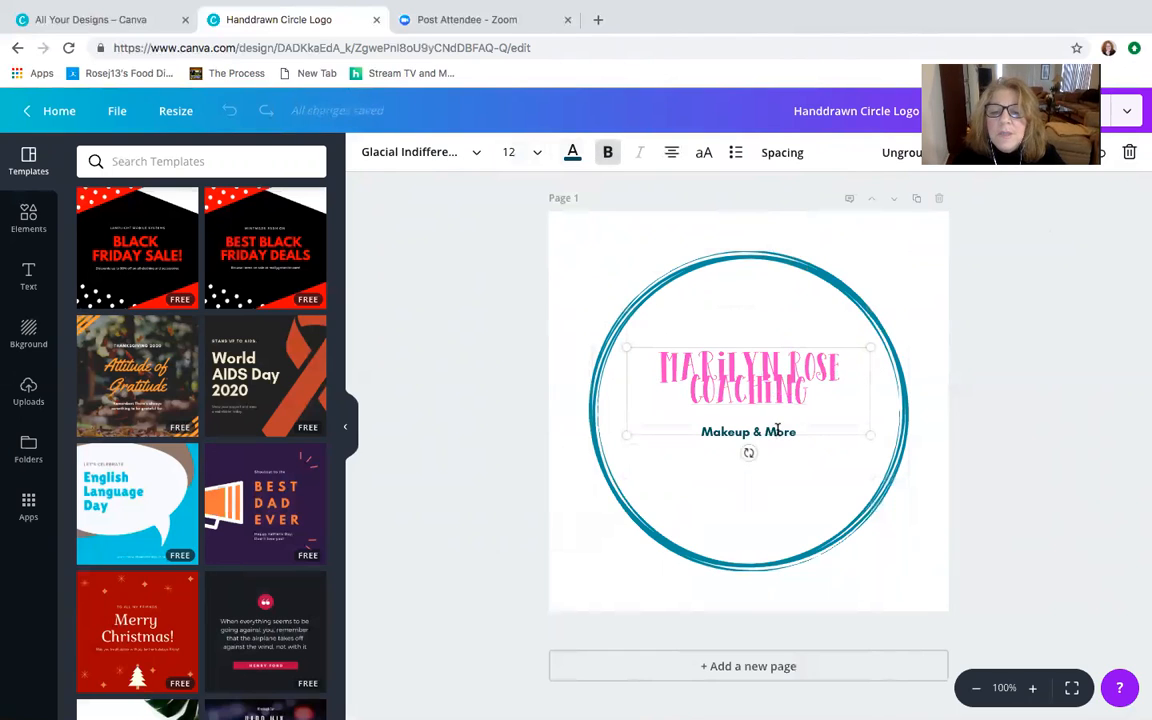
left_click_drag(801, 430, 694, 428)
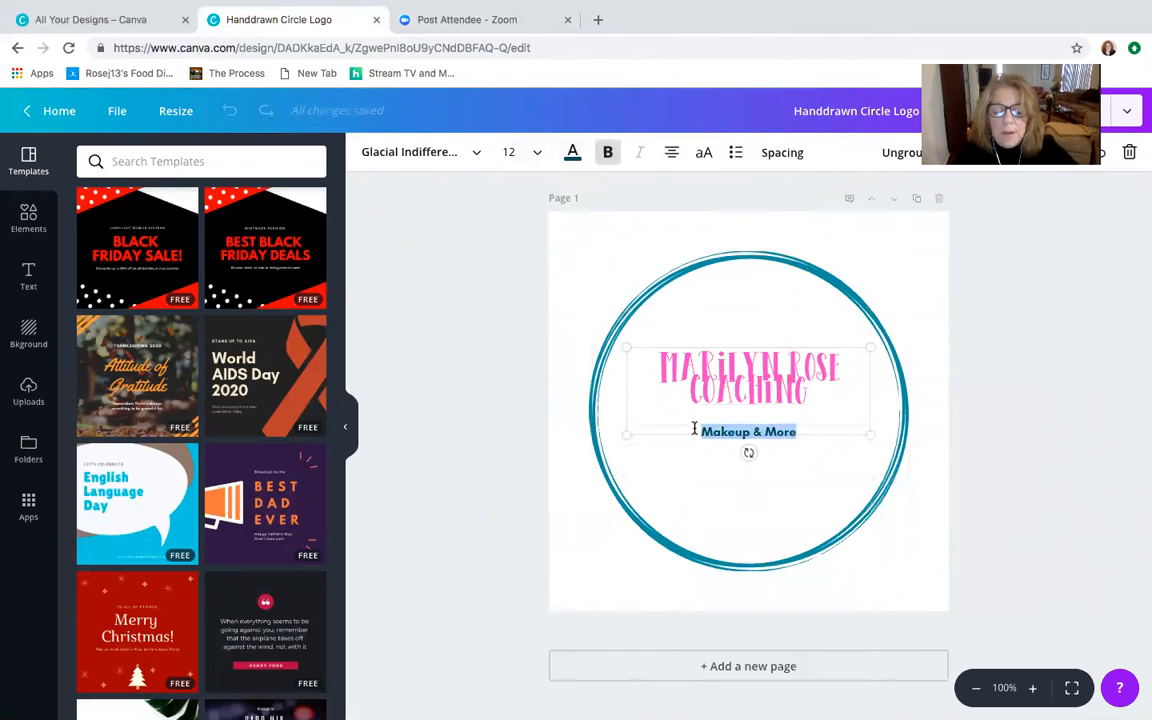
type("Navigating Transitions w pe")
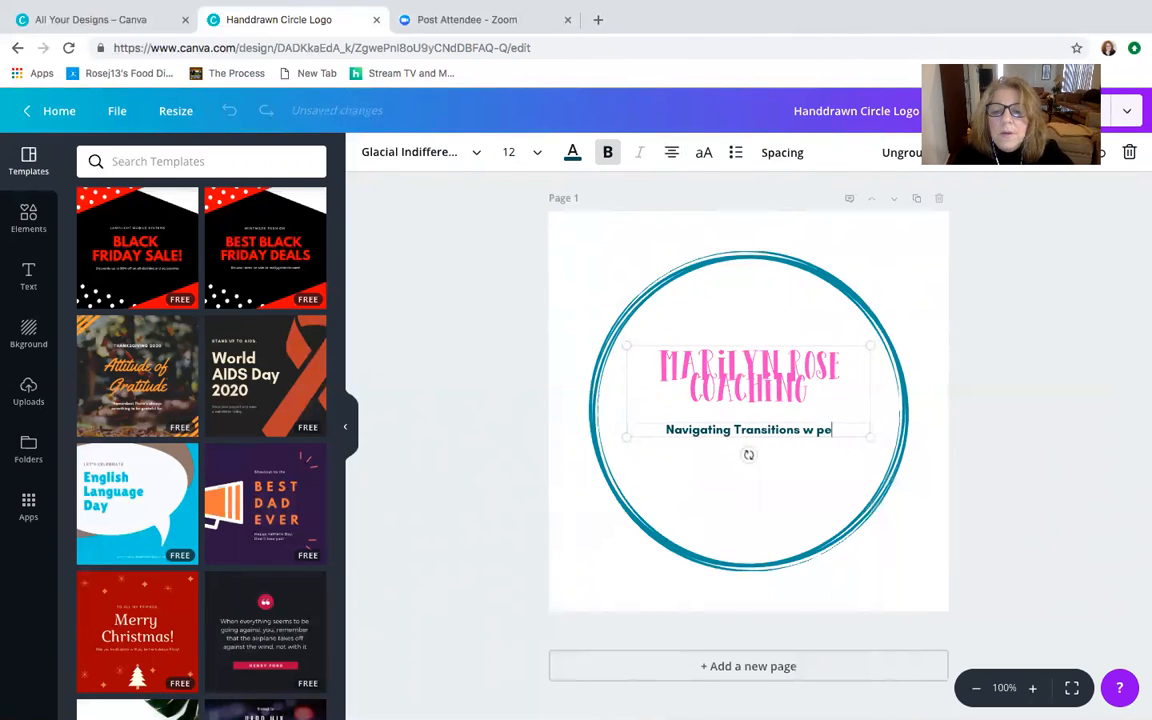
type("ace, ")
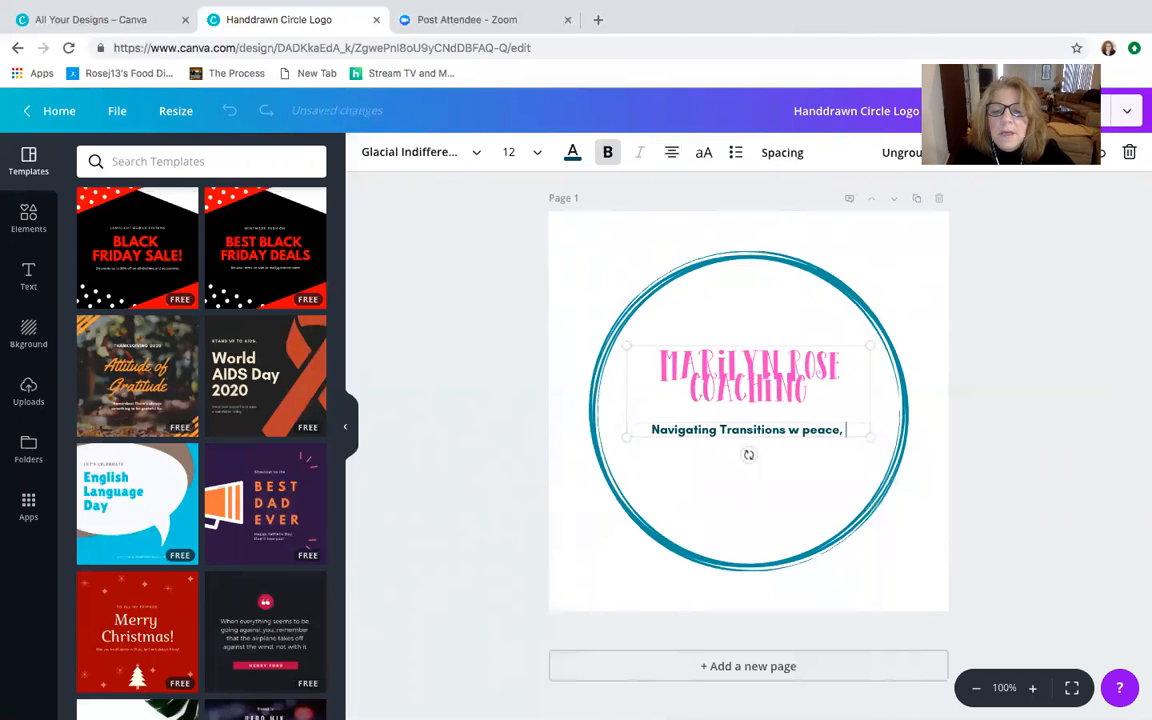
type("clarity")
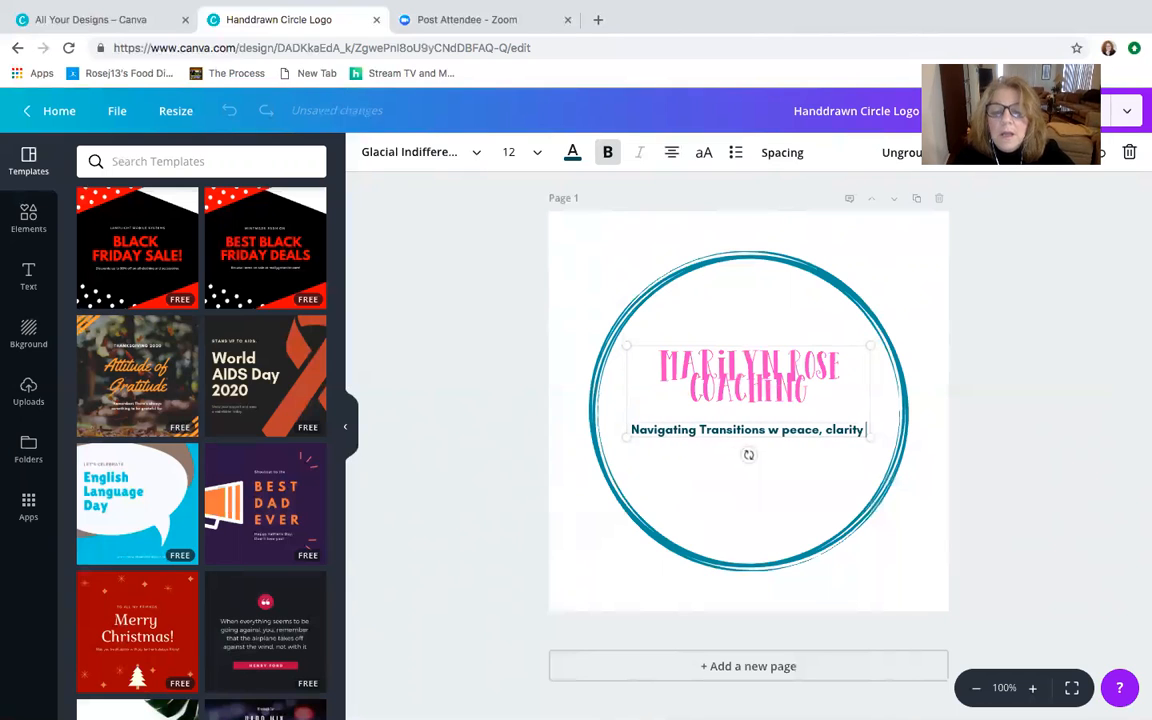
type(" &")
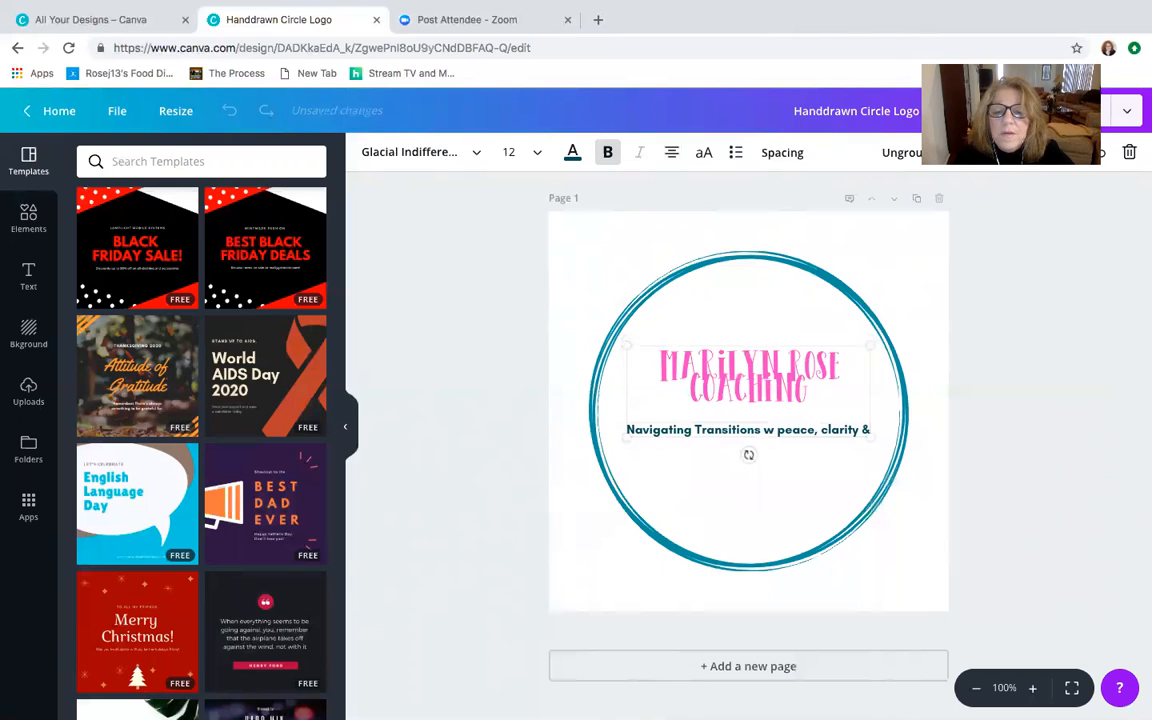
type(" purpose")
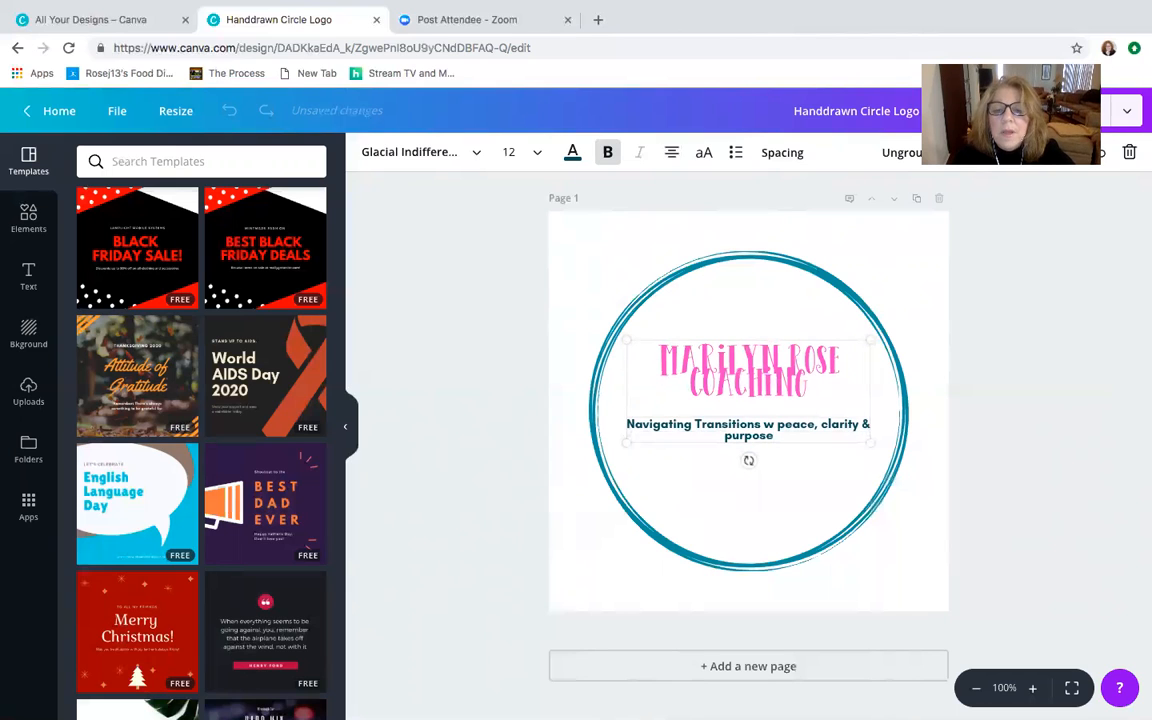
- Color the tagline with the same pink document color as the business name
left_click(652, 293)
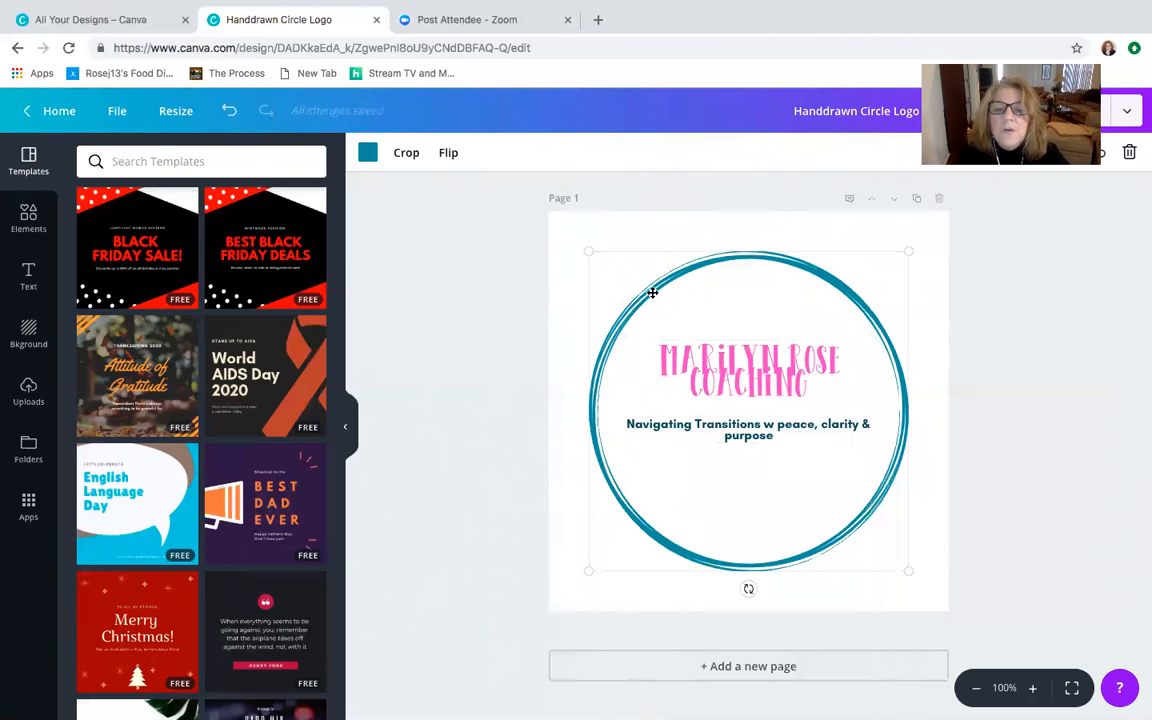
left_click(745, 437)
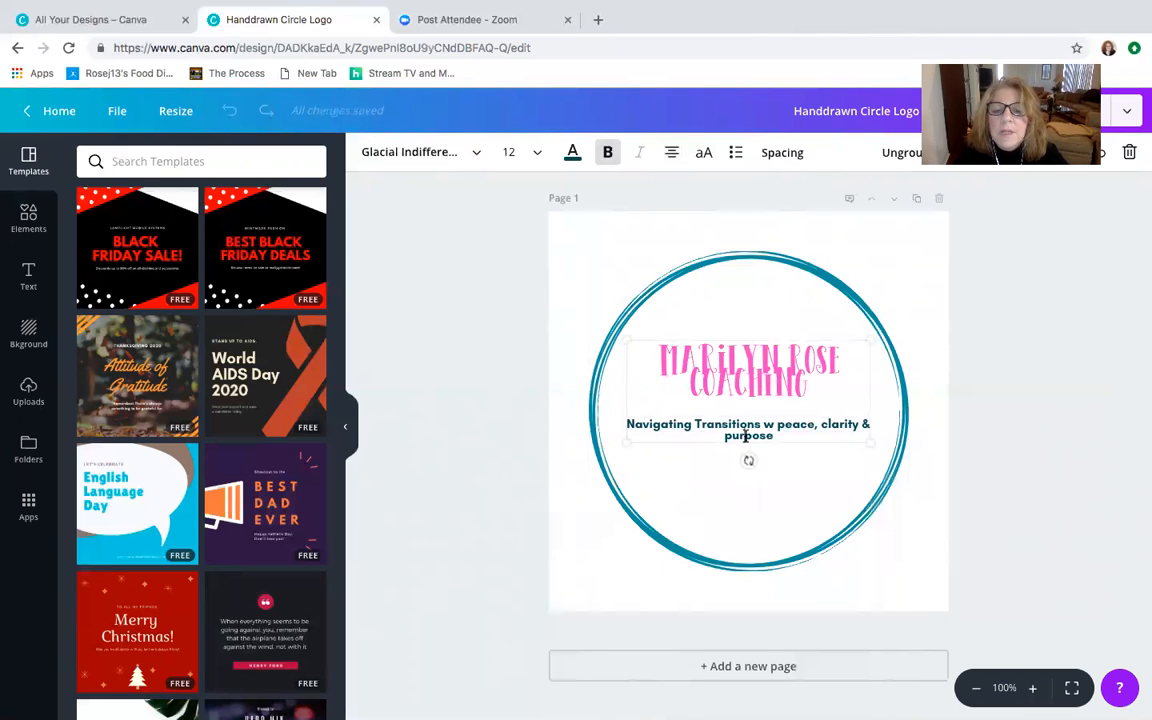
left_click(572, 152)
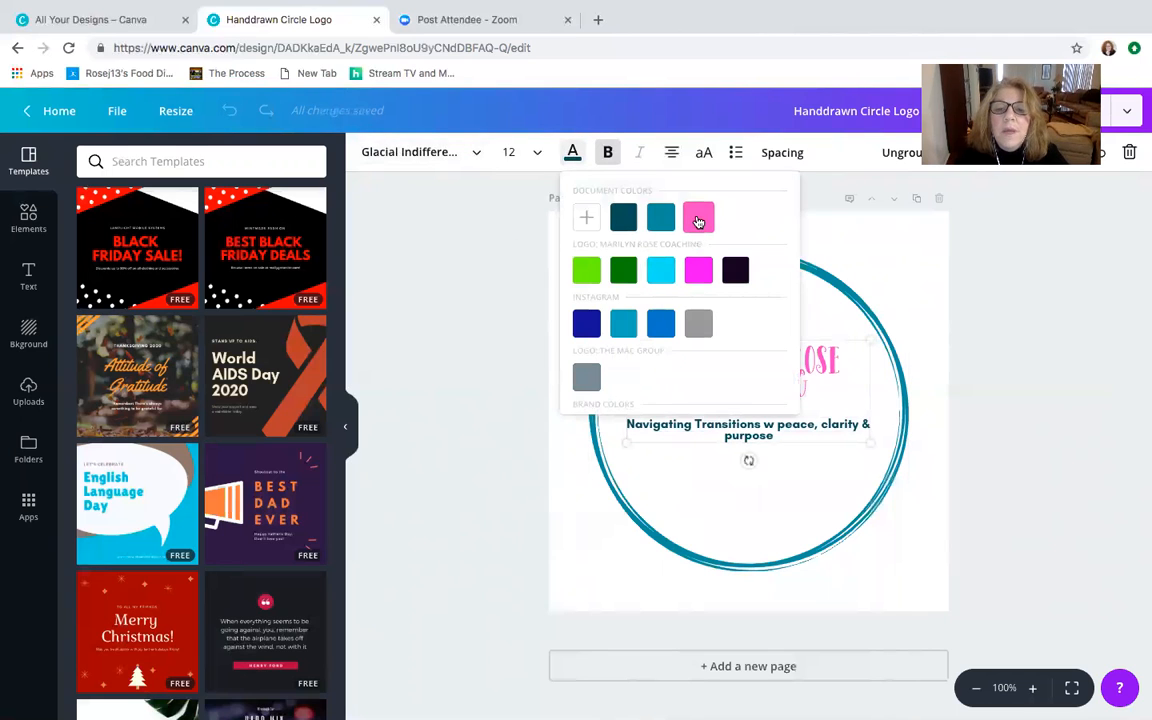
left_click(698, 221)
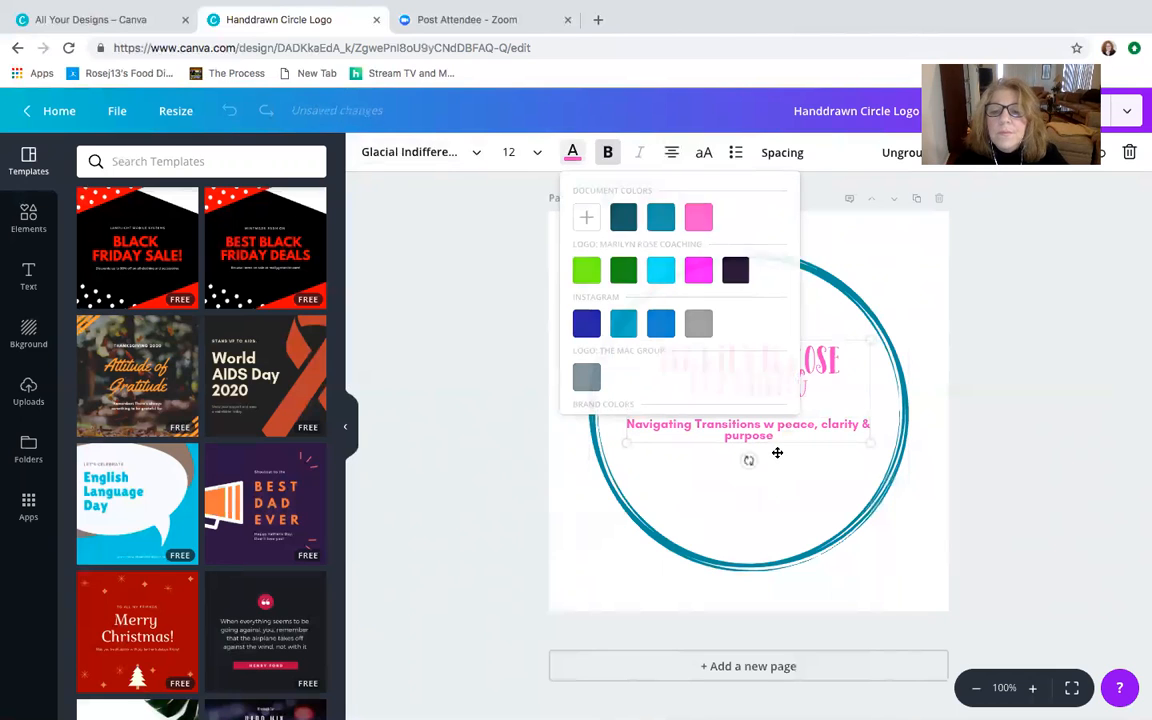
left_click(742, 456)
- Recolor the hand-drawn circle with the custom muted purple #946c9b
left_click(684, 273)
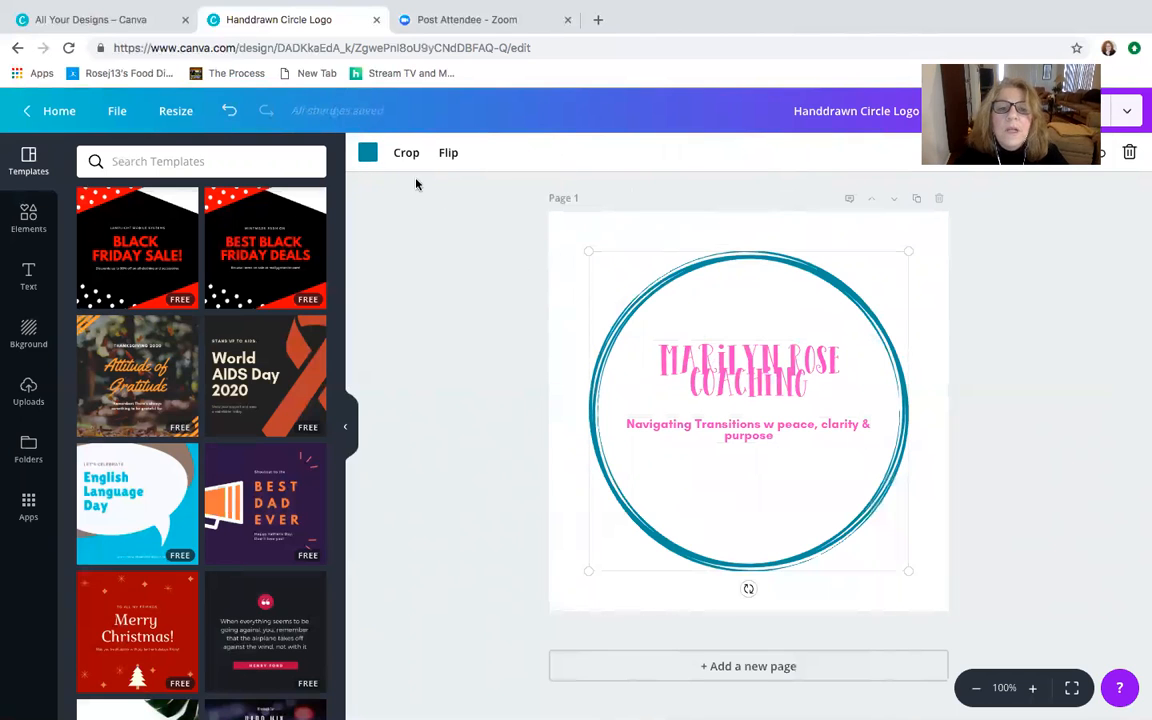
left_click(367, 152)
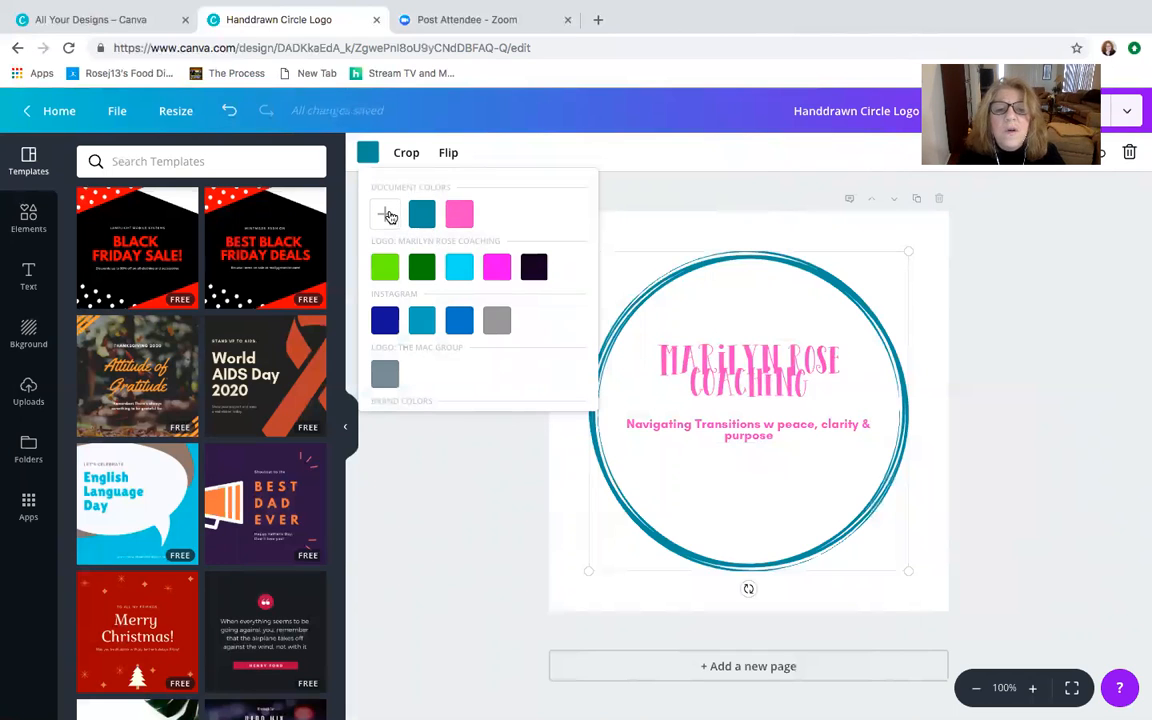
left_click(385, 214)
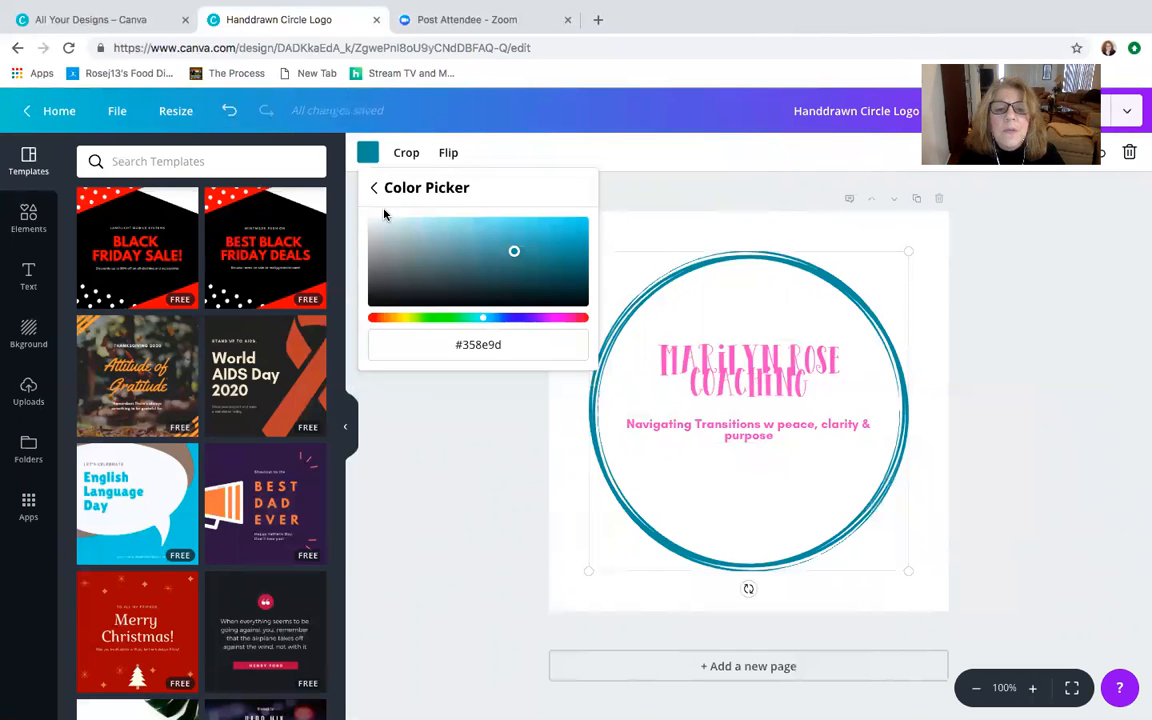
left_click_drag(391, 265, 462, 259)
left_click(546, 318)
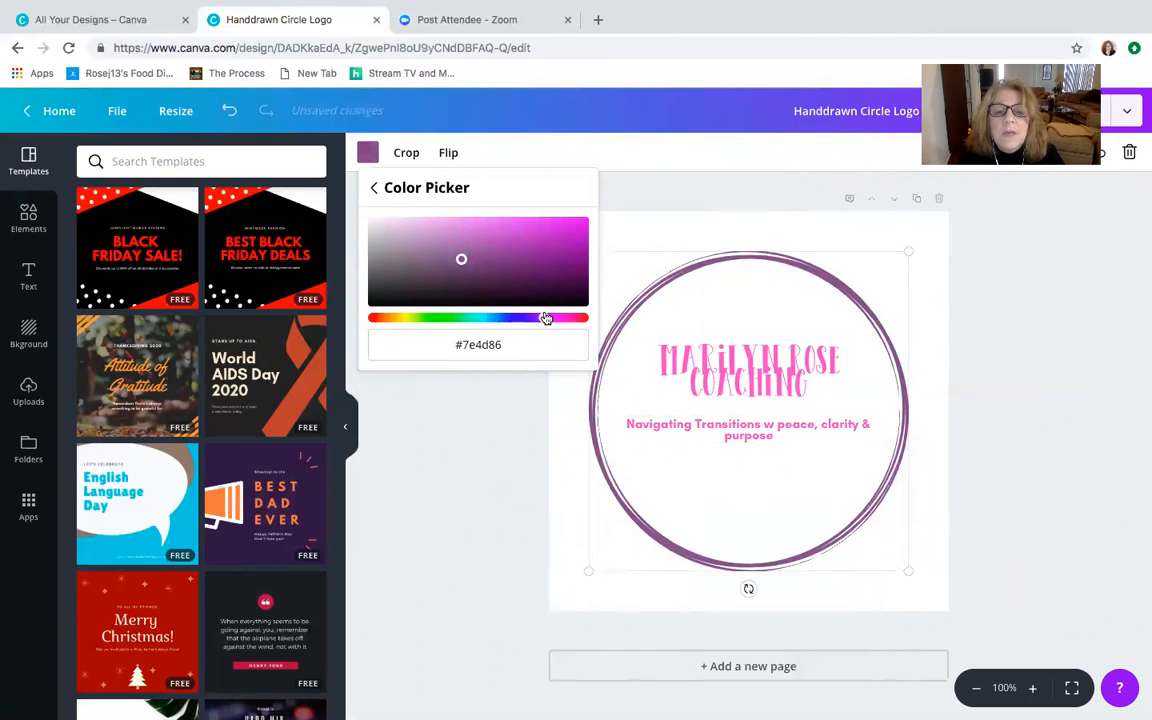
mouse_move(462, 258)
left_mouse_down()
mouse_move(429, 260)
mouse_move(525, 262)
mouse_move(549, 228)
mouse_move(391, 270)
mouse_move(375, 301)
mouse_move(417, 290)
mouse_move(435, 255)
left_mouse_up()
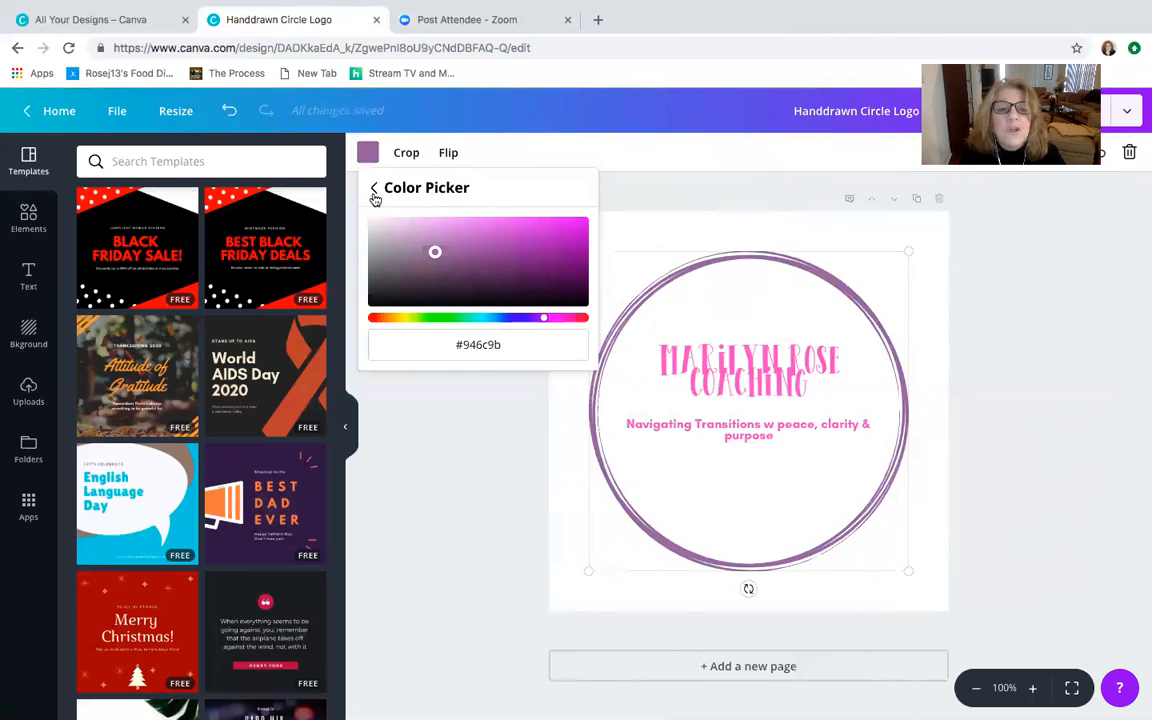
left_click(369, 155)
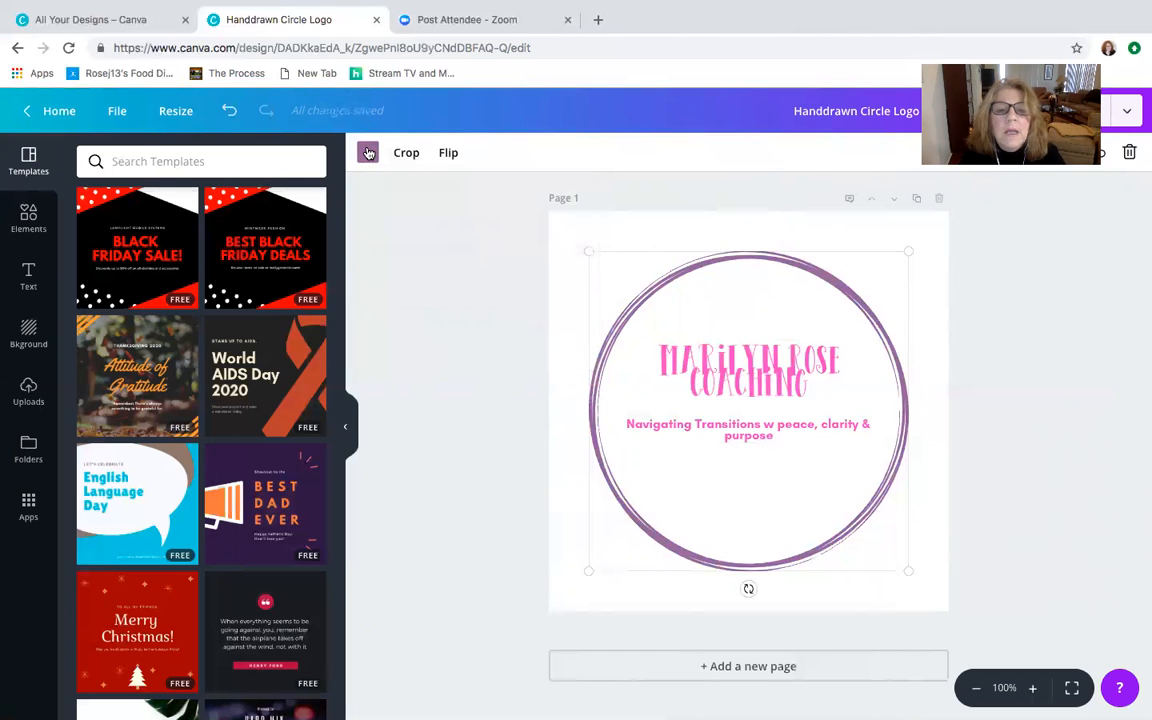
- Try the default light purple on the circle, then settle on the default bright blue
left_click(368, 152)
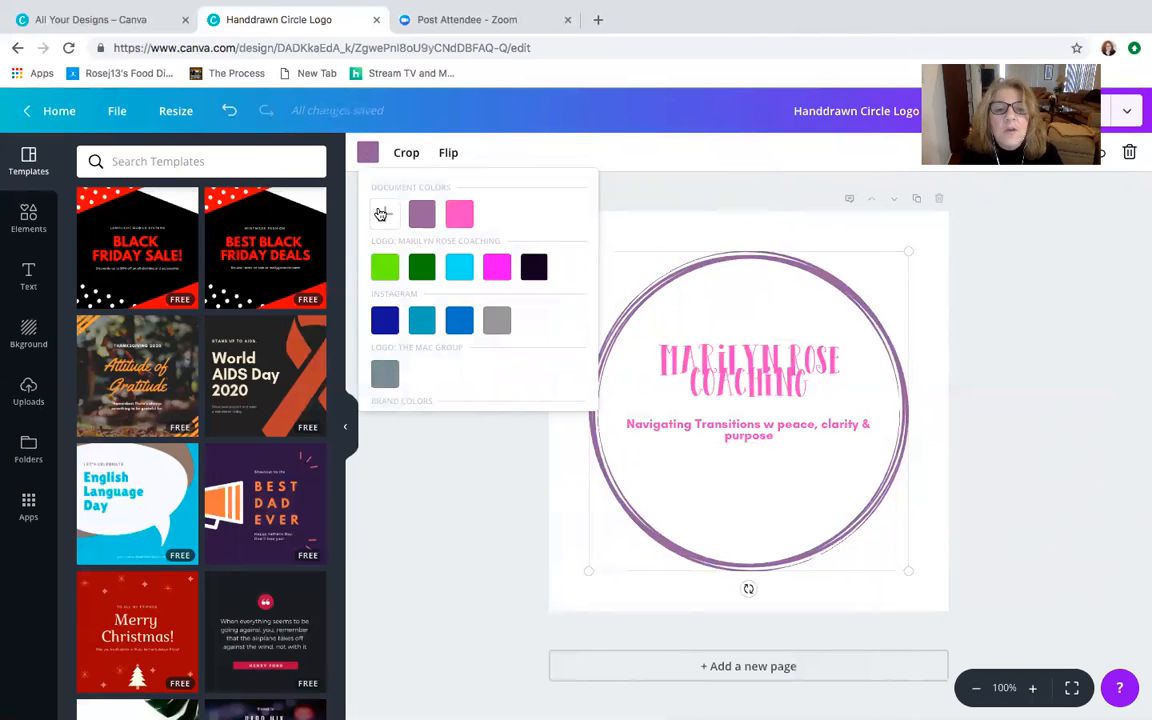
left_click(381, 214)
left_click(365, 155)
left_click(365, 155)
scroll(474, 262, "down", 2)
scroll(474, 262, "down", 5)
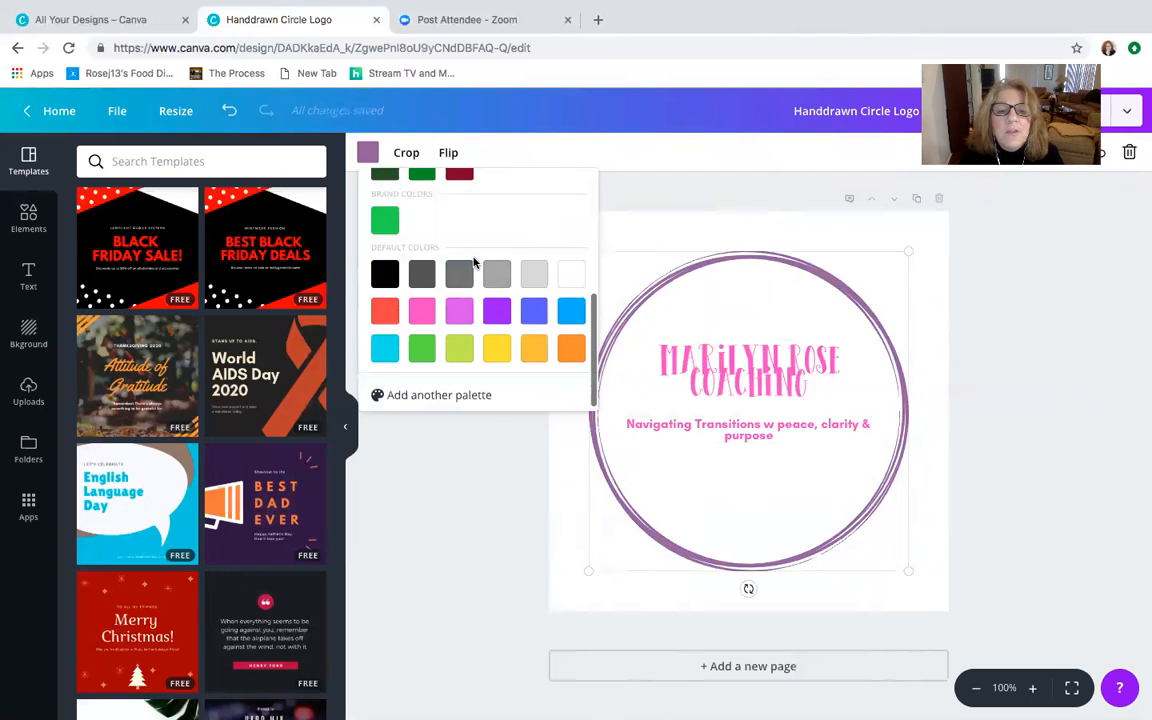
left_click(458, 311)
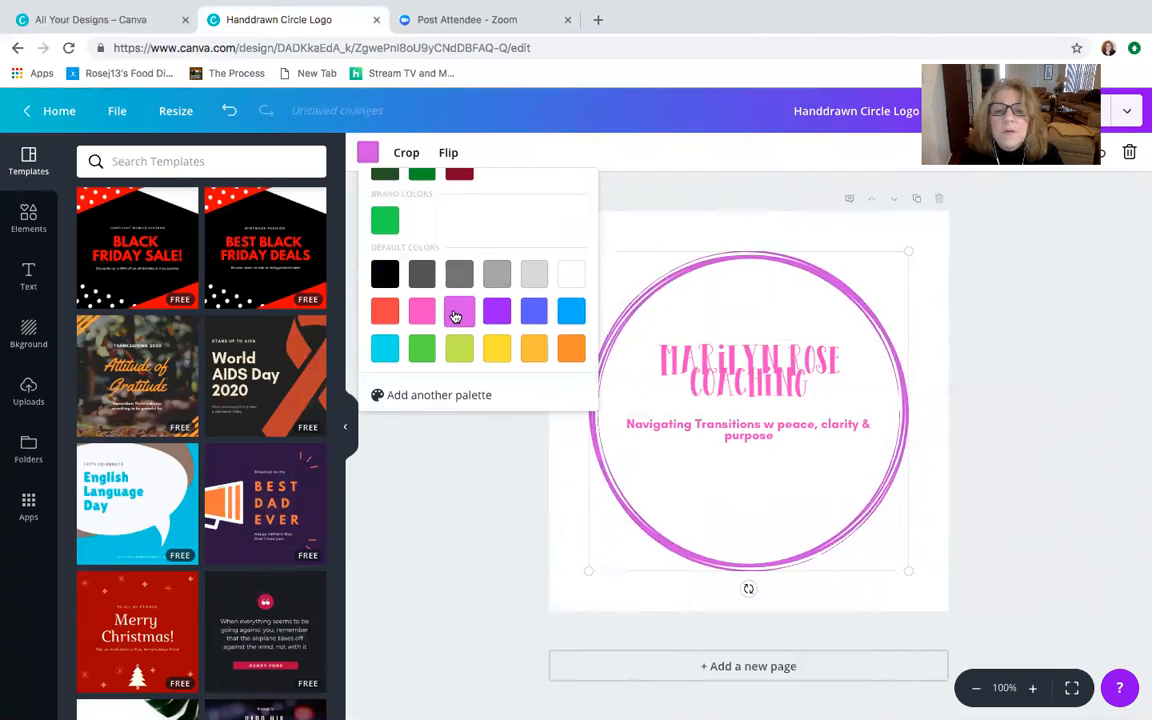
left_click(571, 311)
left_click(522, 505)
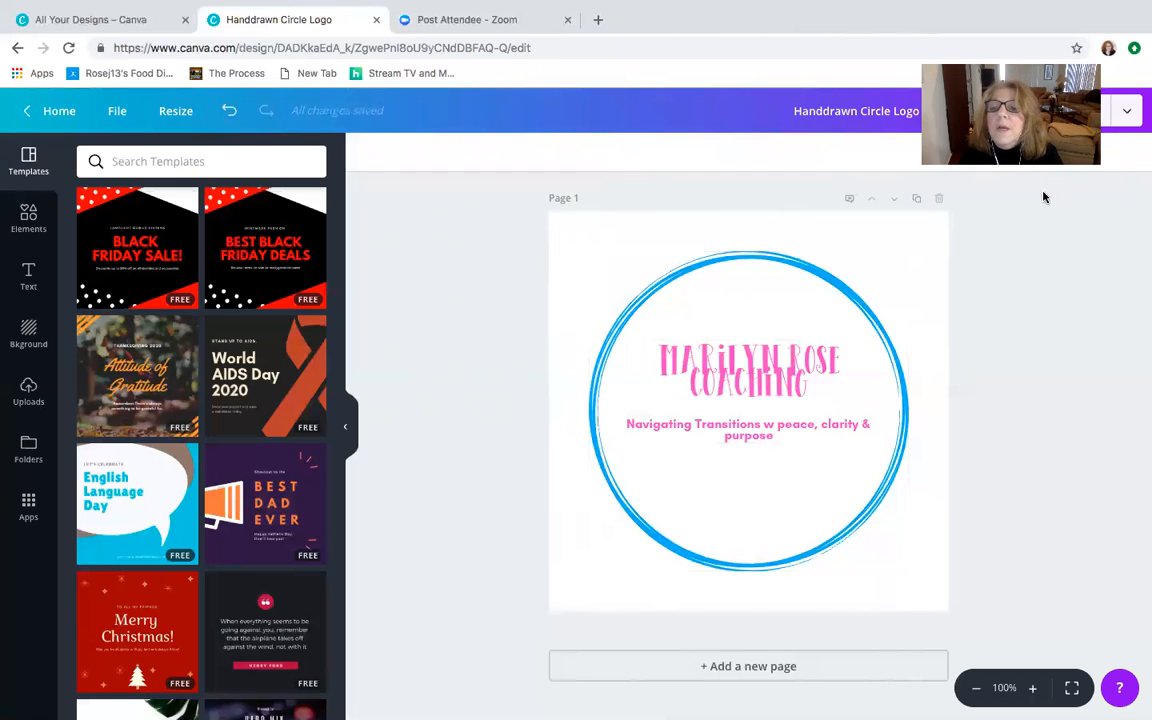
- Create a copy of the logo design resized to the Facebook Post format
left_click(115, 110)
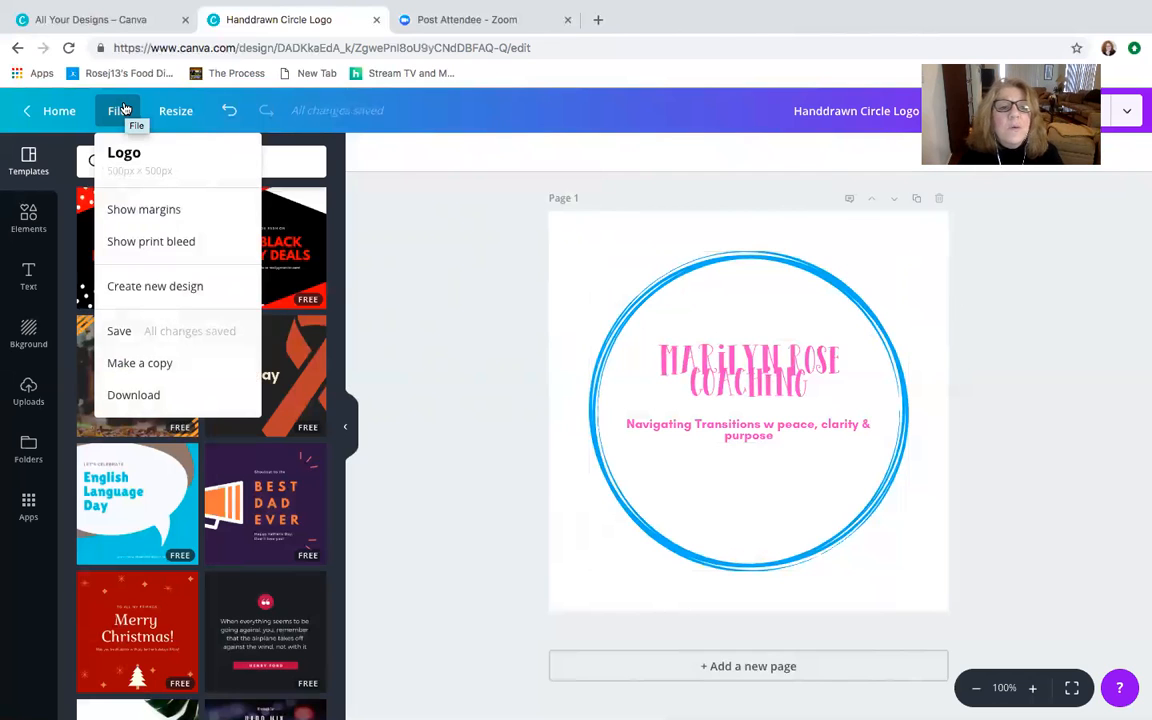
left_click(178, 111)
left_click(178, 111)
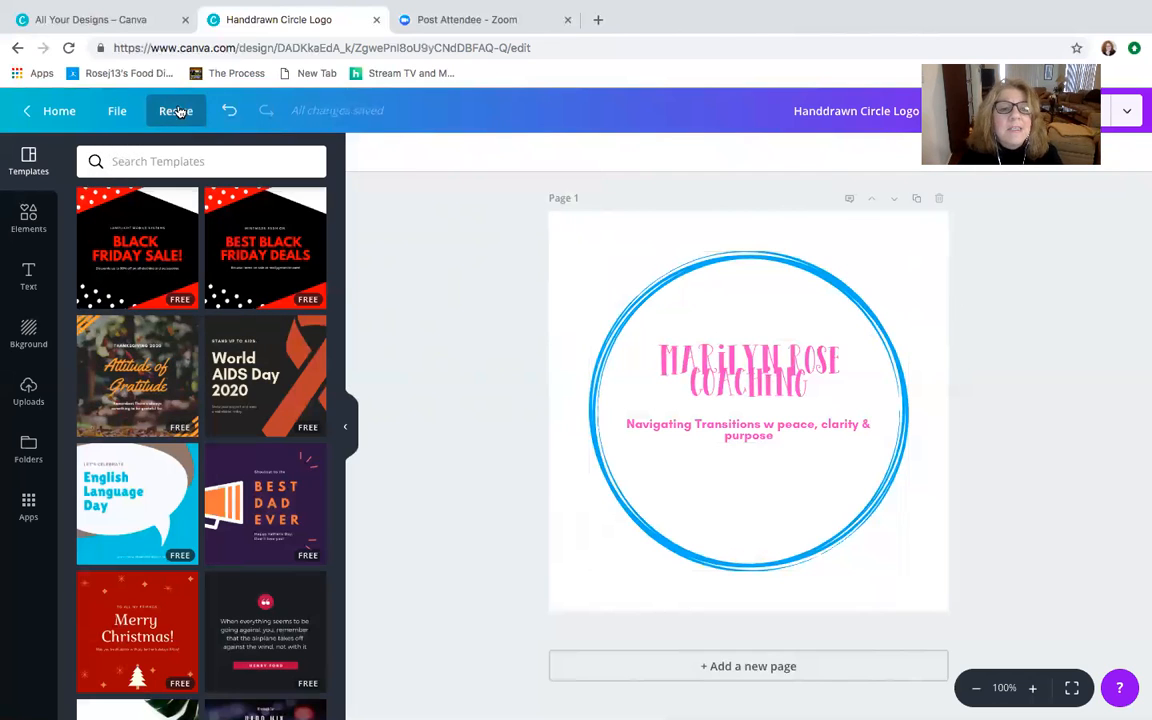
left_click(165, 113)
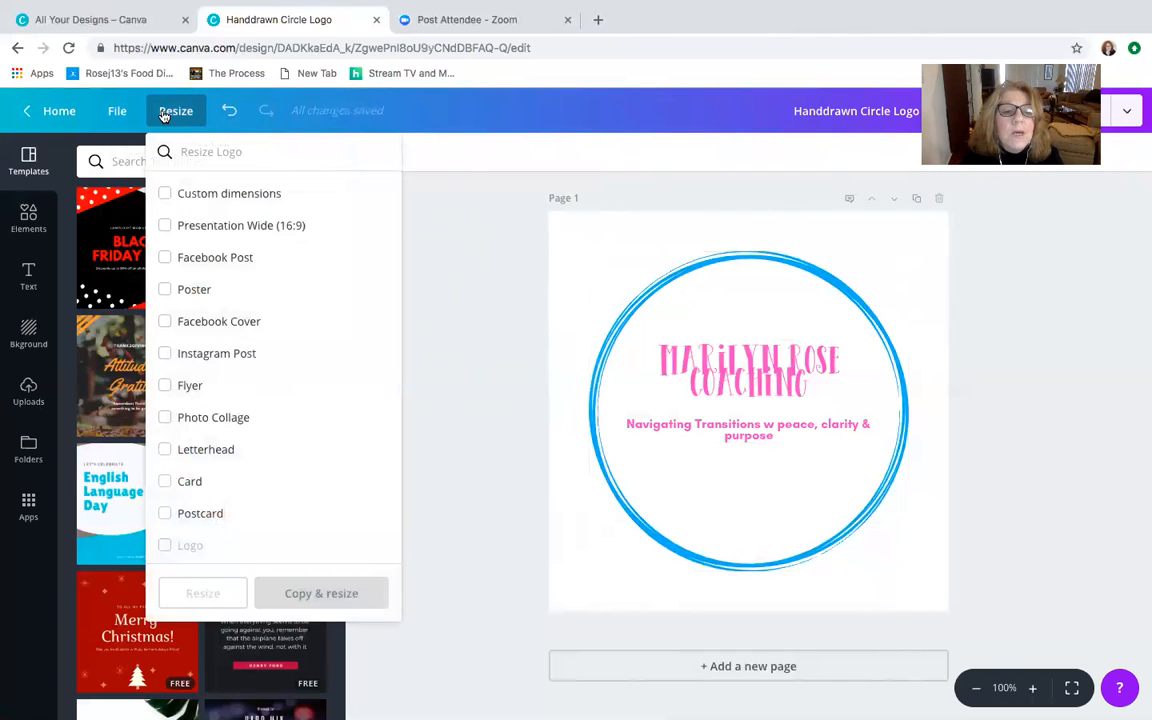
left_click(165, 258)
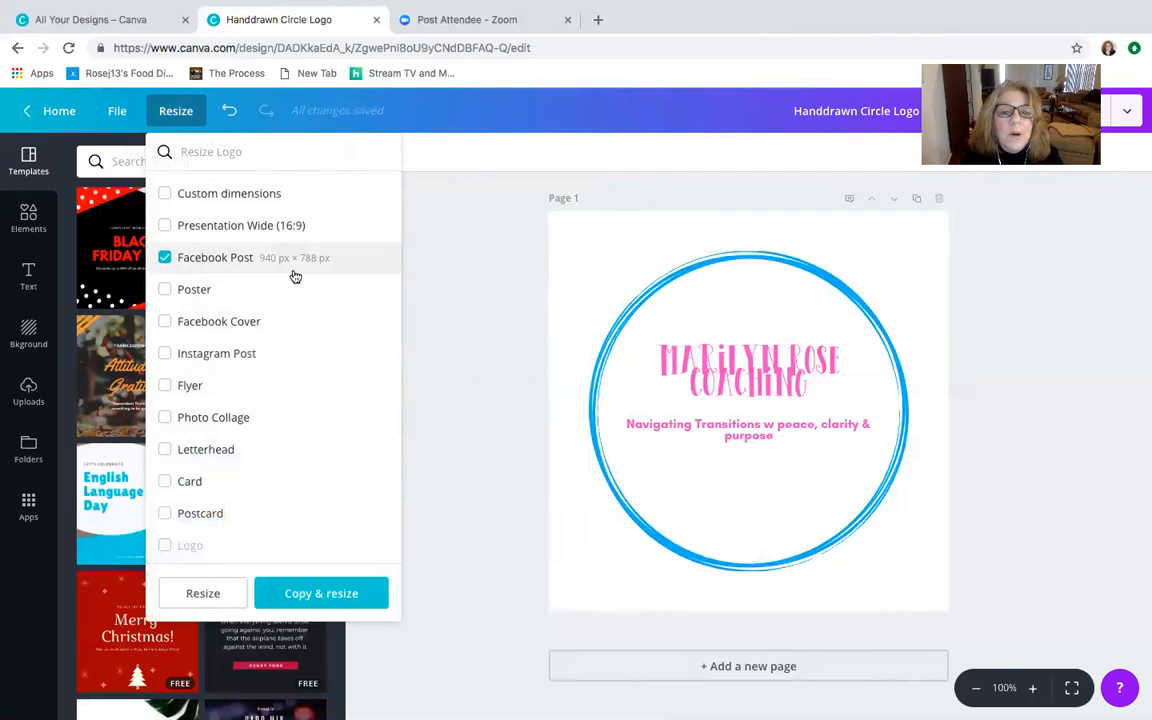
left_click(319, 594)
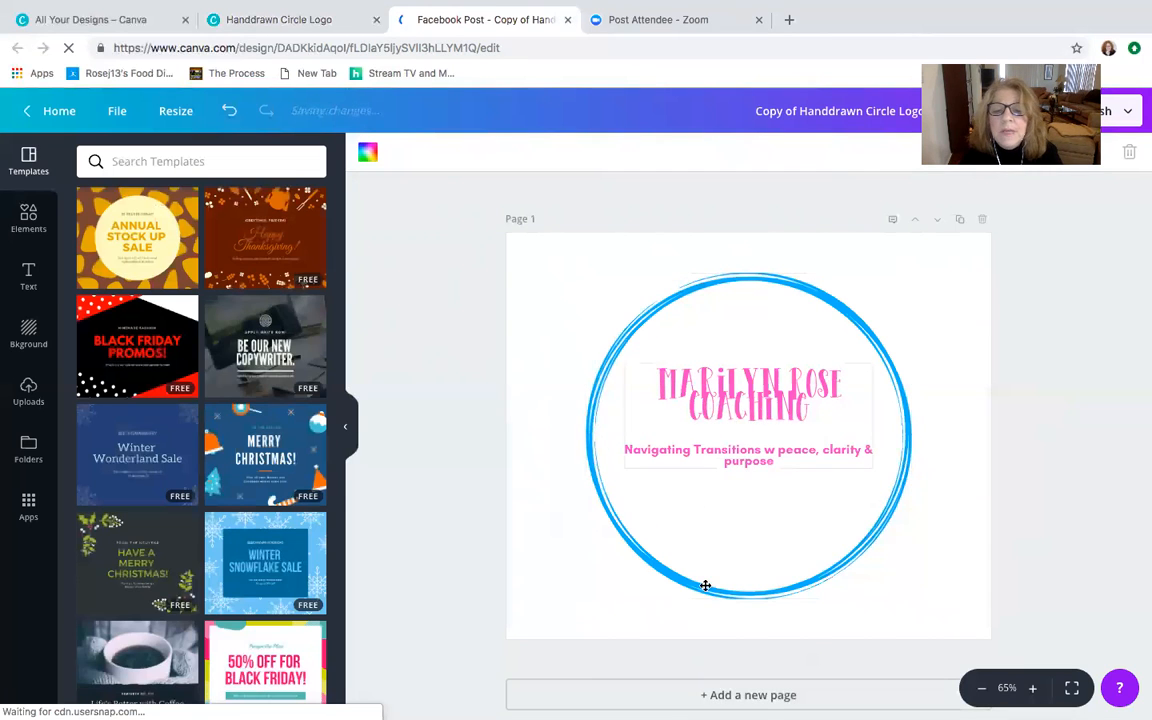
- Shrink the circle on the Facebook post and shift the text group over to fit inside it
left_click(606, 556)
left_click_drag(584, 596, 630, 517)
left_click_drag(734, 449, 763, 448)
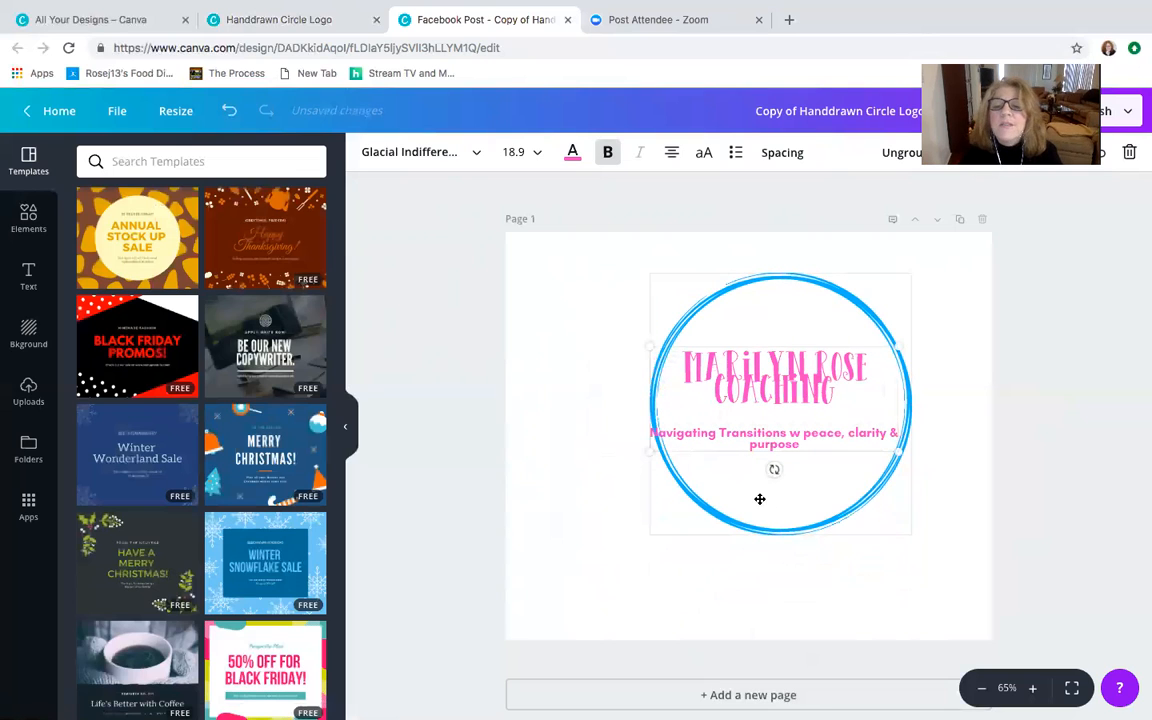
- Delete the business name, the tagline and the blue circle to empty the Facebook post page
left_click(1131, 152)
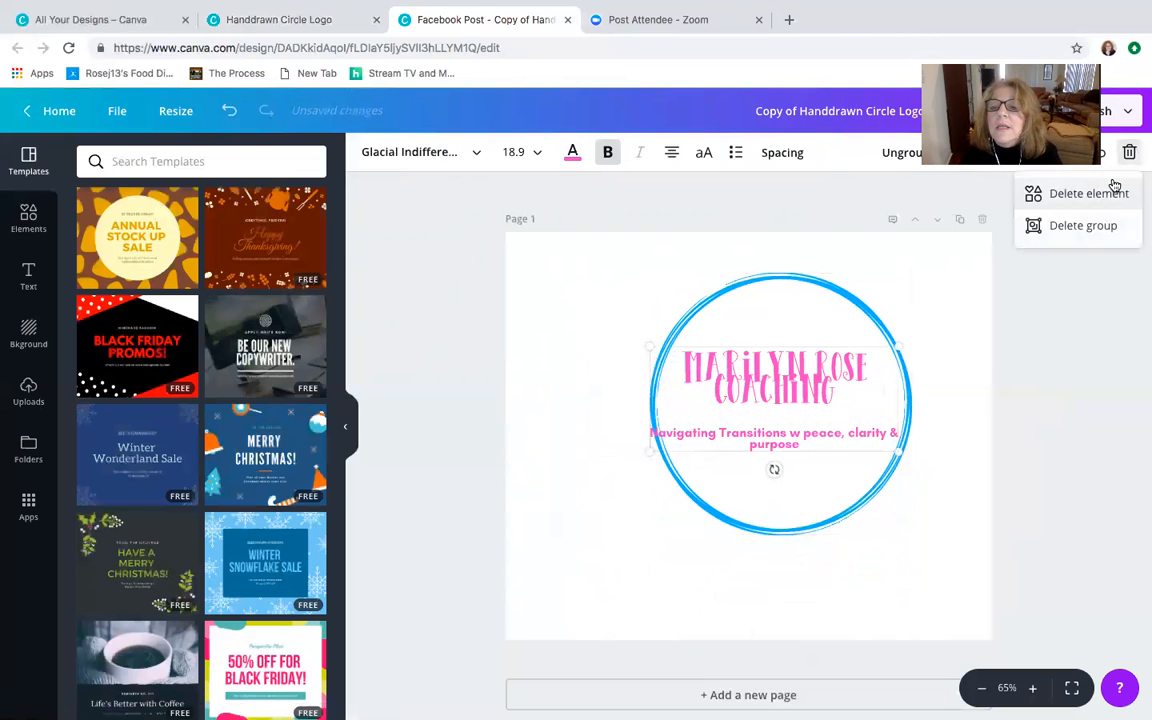
left_click(800, 380)
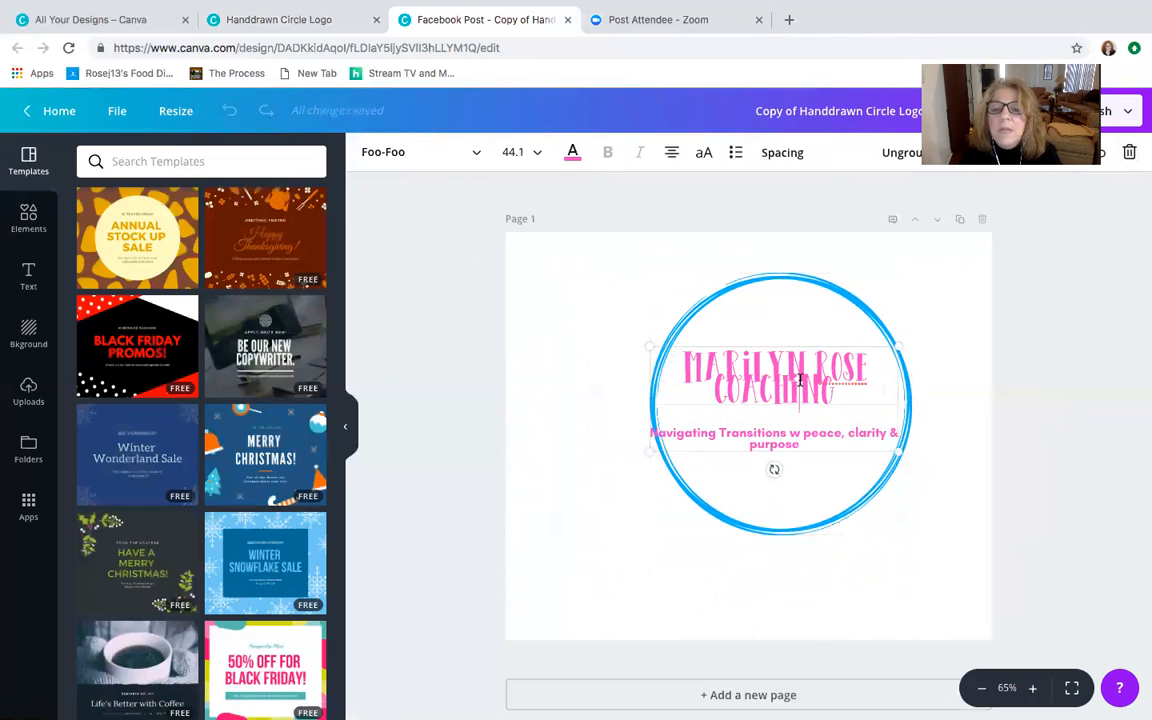
left_click(1130, 152)
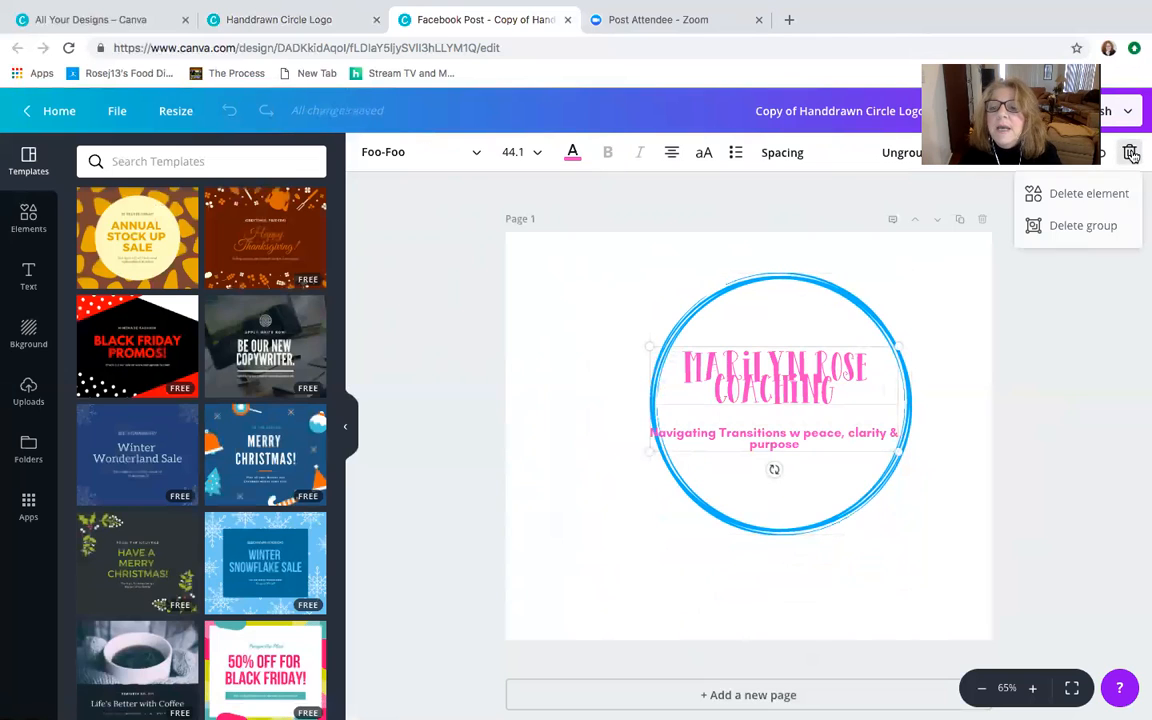
left_click(1099, 194)
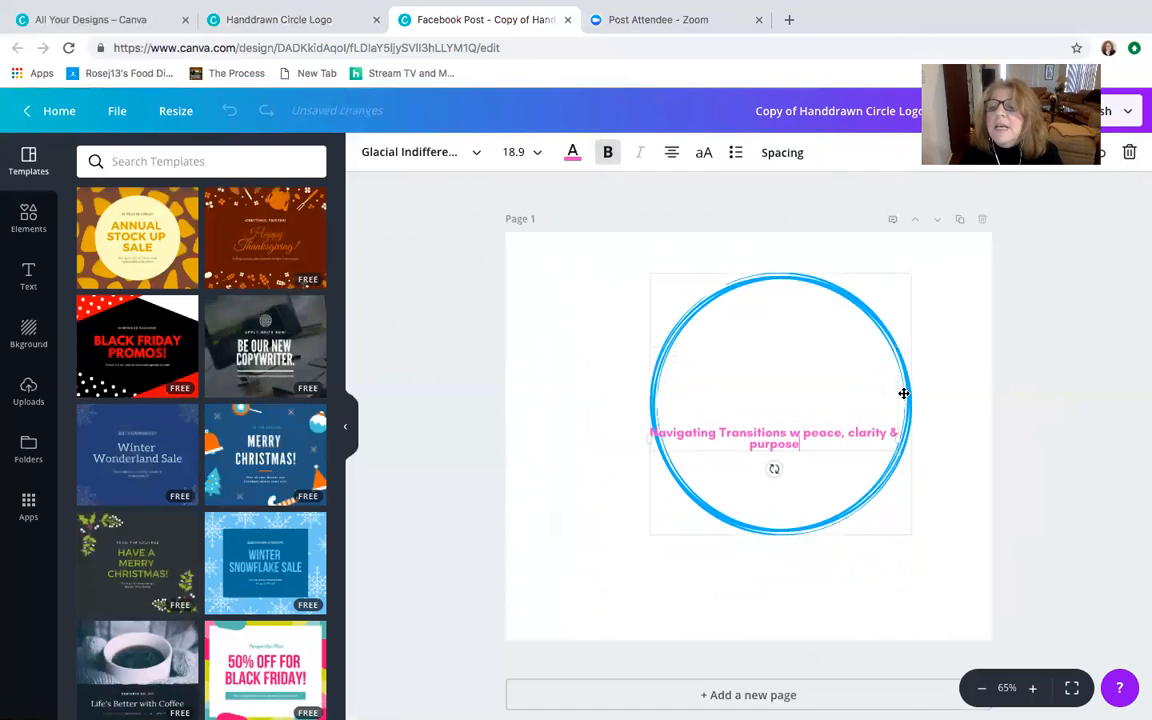
left_click(1130, 152)
left_click(805, 276)
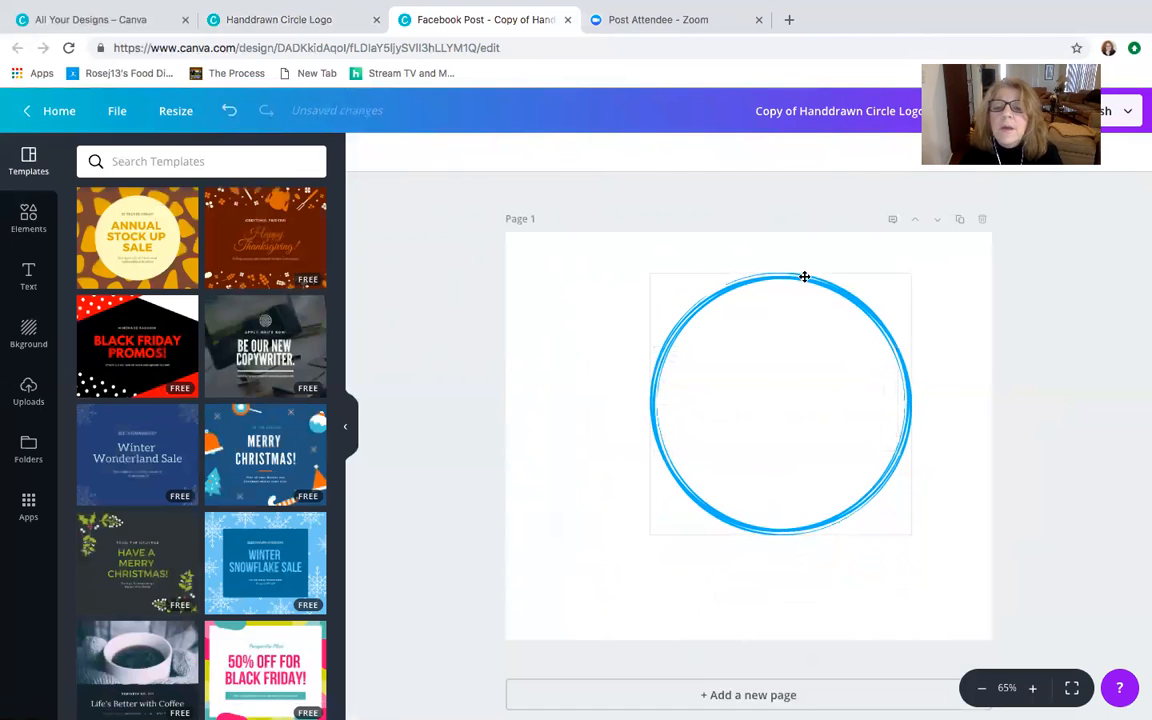
left_click(1131, 152)
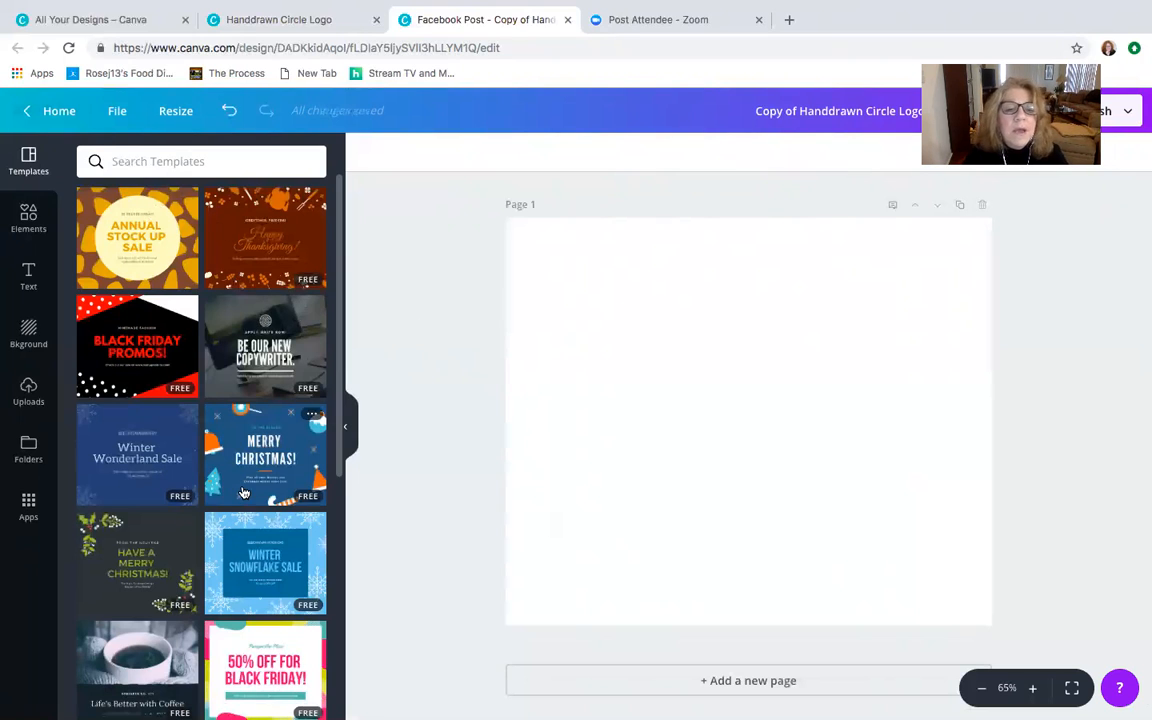
- Look through the templates offered for the Facebook post
scroll(243, 492, "down", 5)
scroll(243, 492, "up", 4)
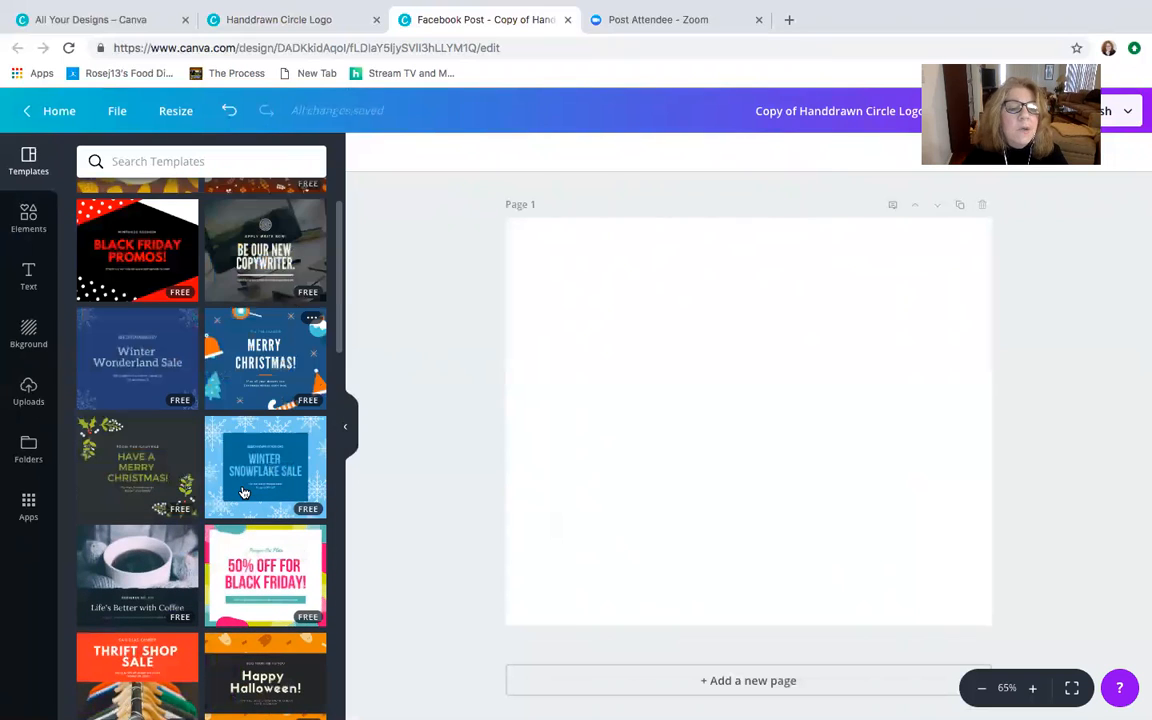
left_click(29, 166)
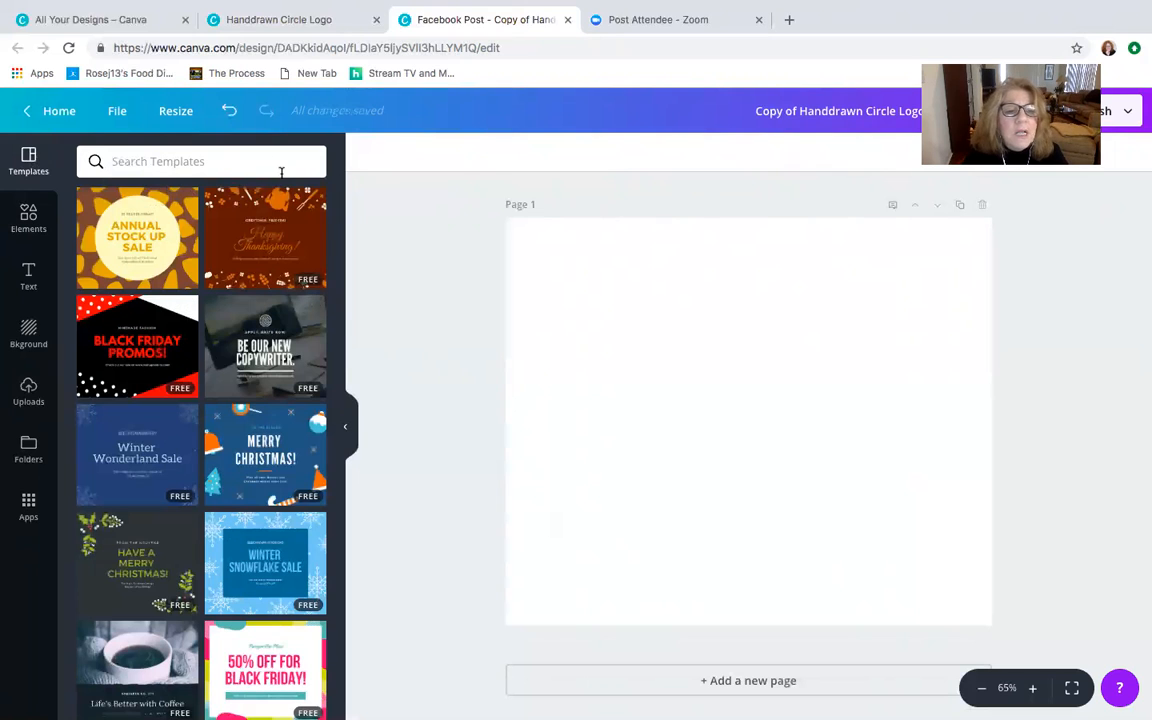
- Try out a heading on the blank page, look through the fonts offered for it, and delete it
left_click(29, 276)
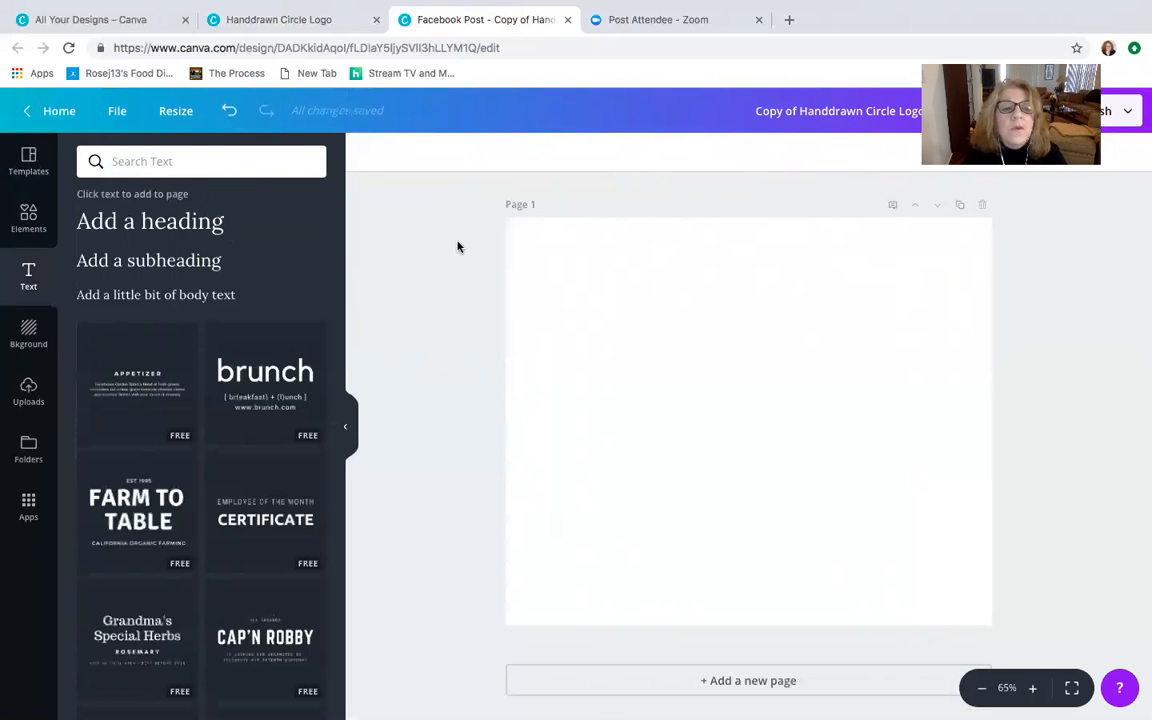
left_click(172, 228)
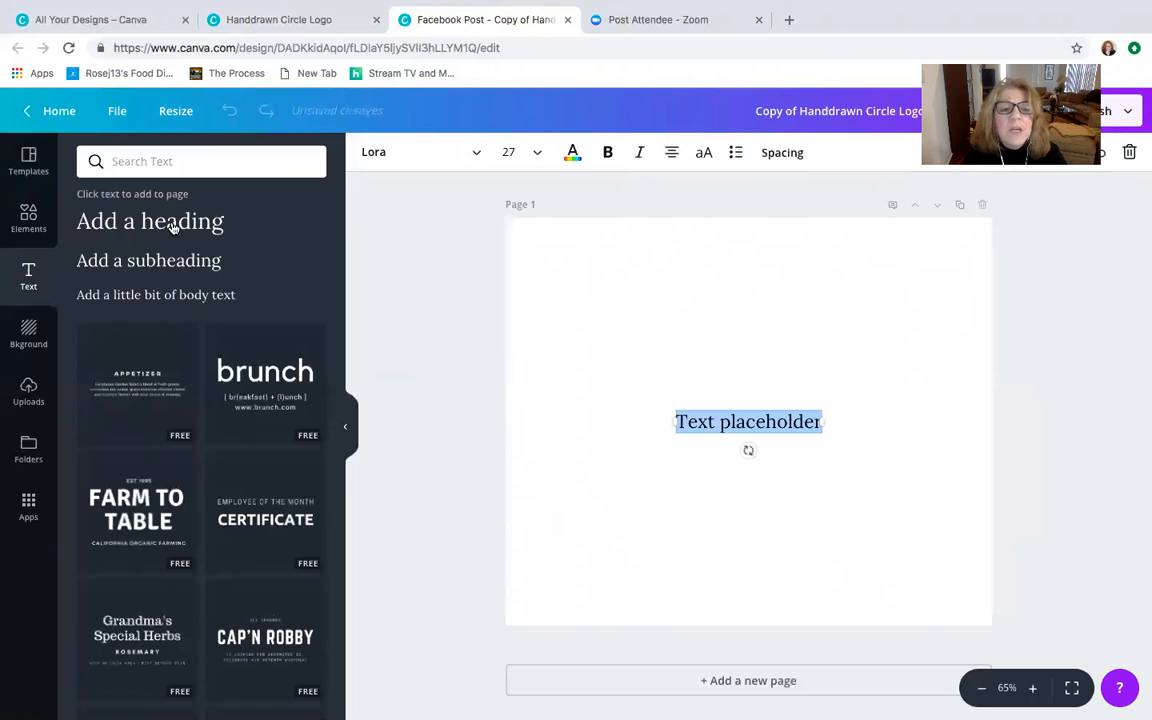
left_click(436, 154)
scroll(475, 426, "down", 1)
scroll(473, 425, "down", 5)
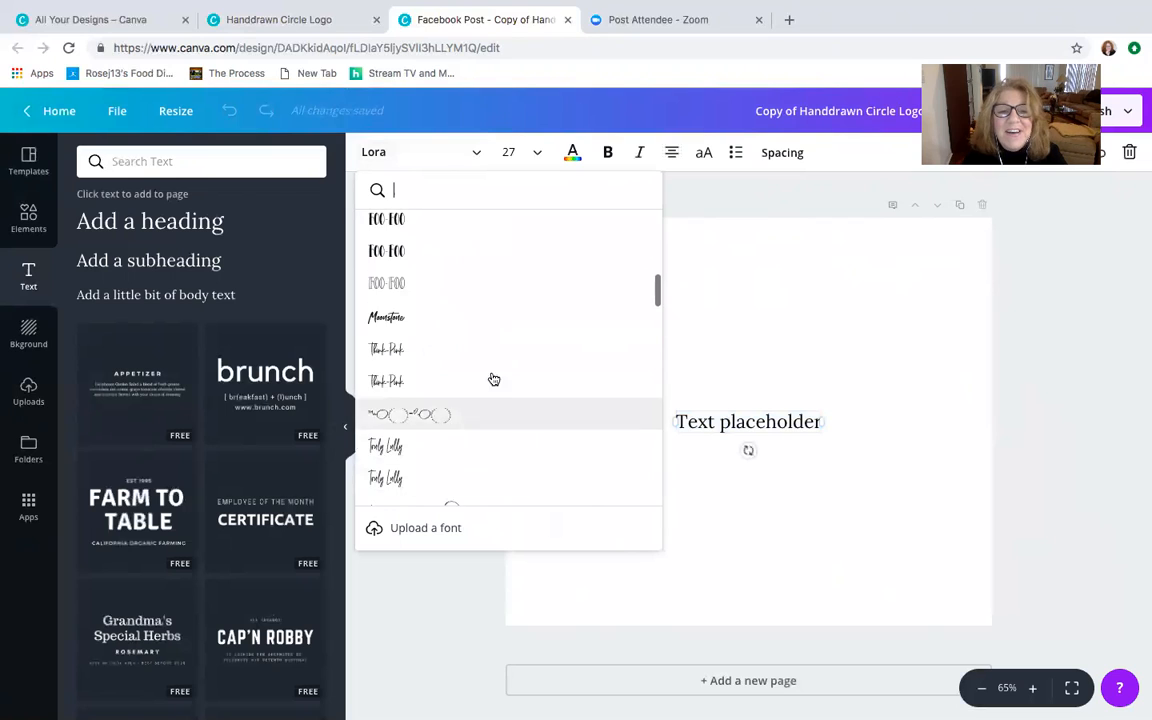
left_click(799, 192)
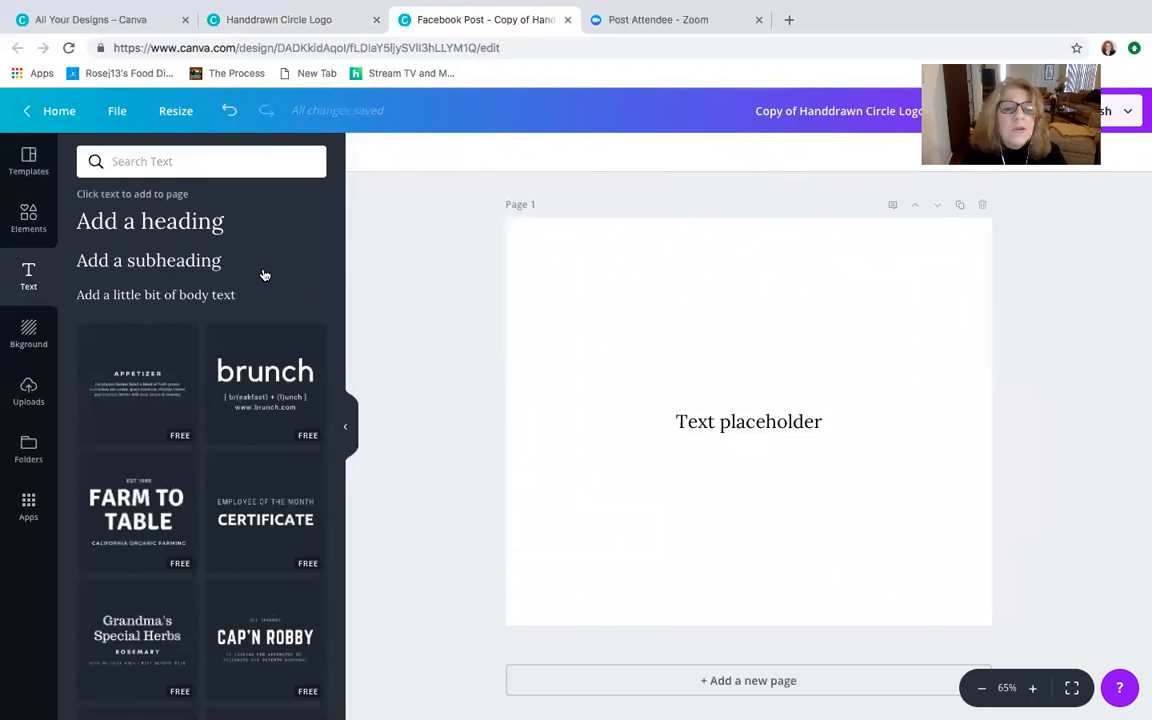
left_click(729, 421)
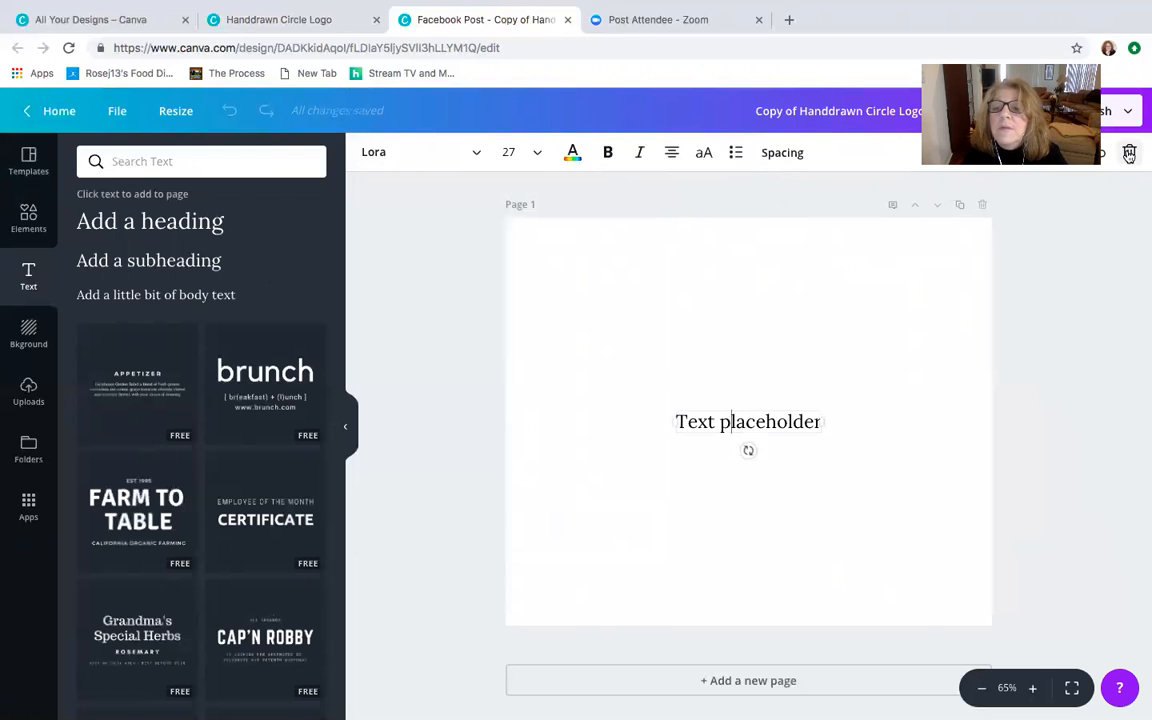
key("Delete")
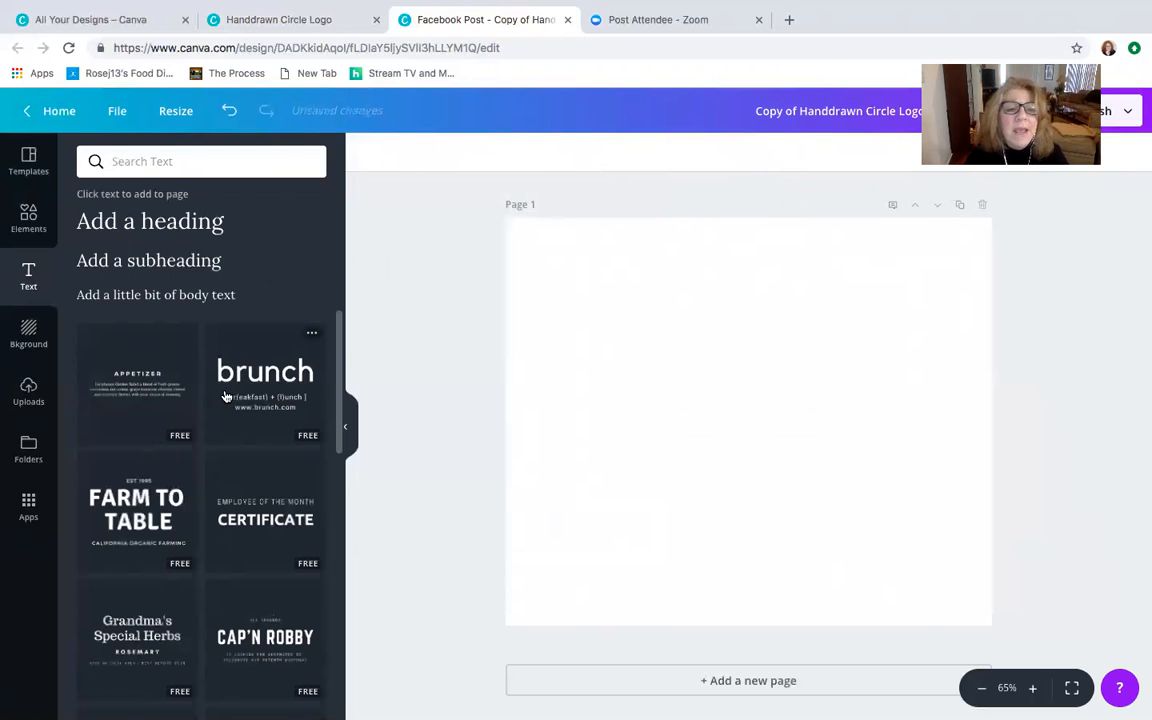
- Add the "Design Proposal" text combination from the ready-made text designs to the page
scroll(218, 445, "down", 2)
scroll(218, 445, "down", 5)
scroll(218, 445, "down", 7)
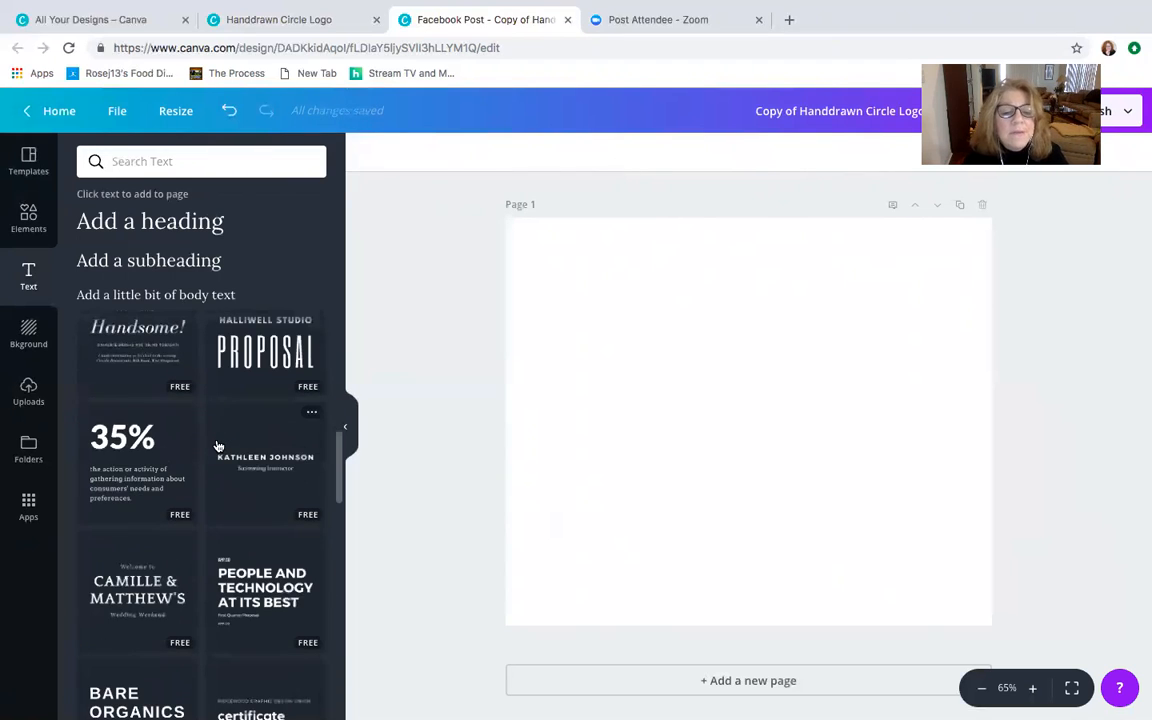
scroll(218, 445, "down", 7)
scroll(218, 445, "down", 5)
scroll(218, 445, "down", 4)
scroll(218, 445, "down", 3)
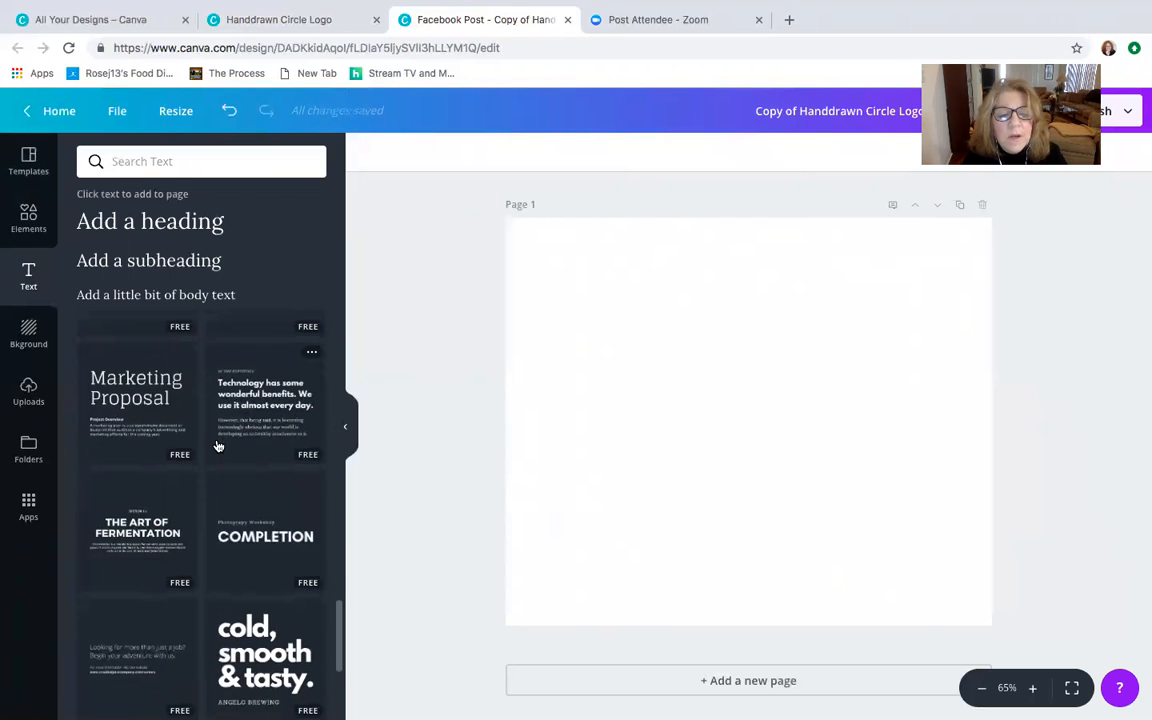
scroll(218, 445, "down", 3)
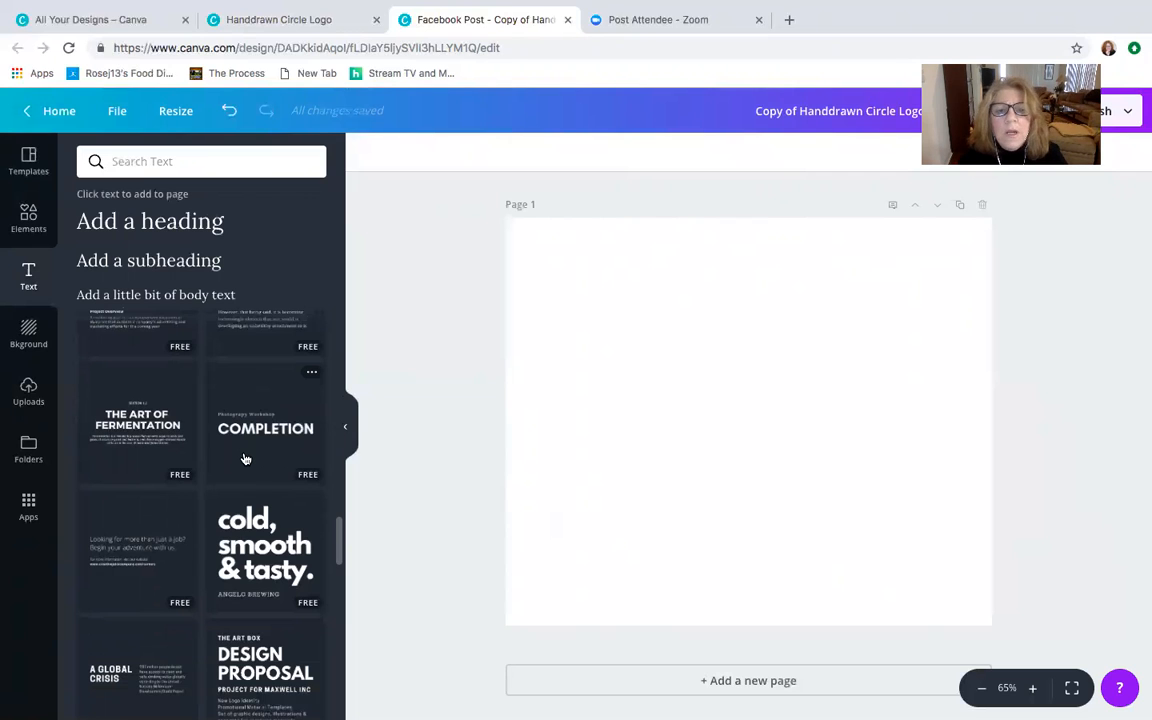
scroll(245, 458, "down", 5)
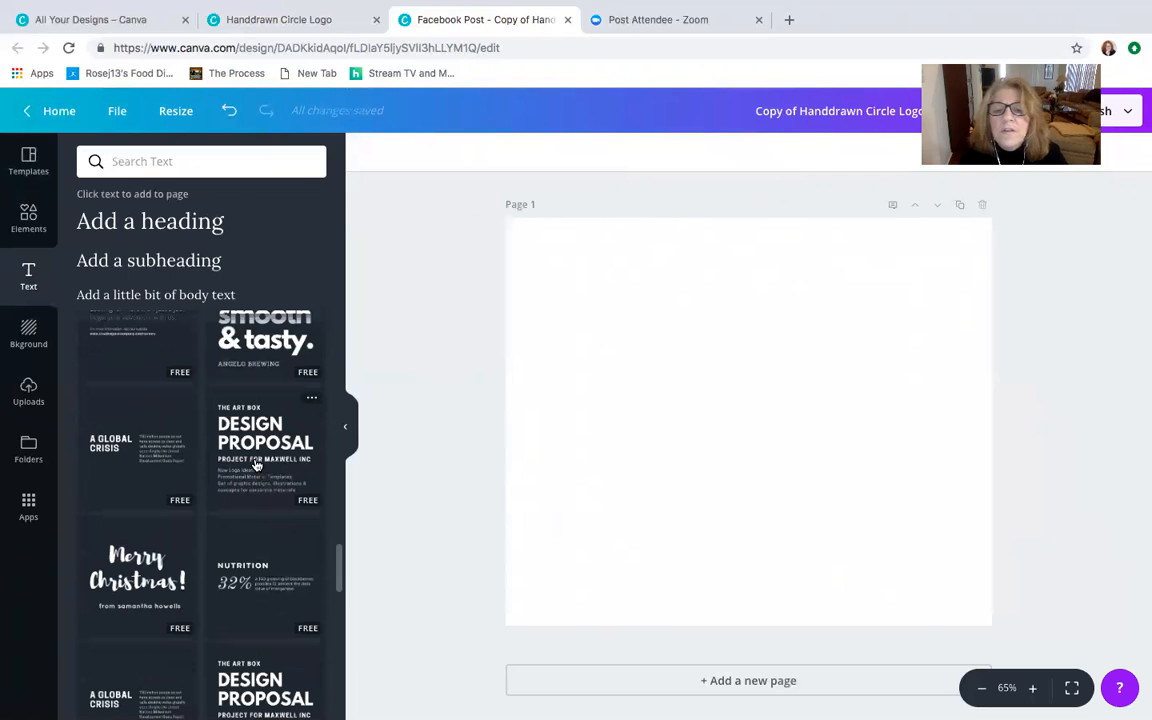
left_click(254, 463)
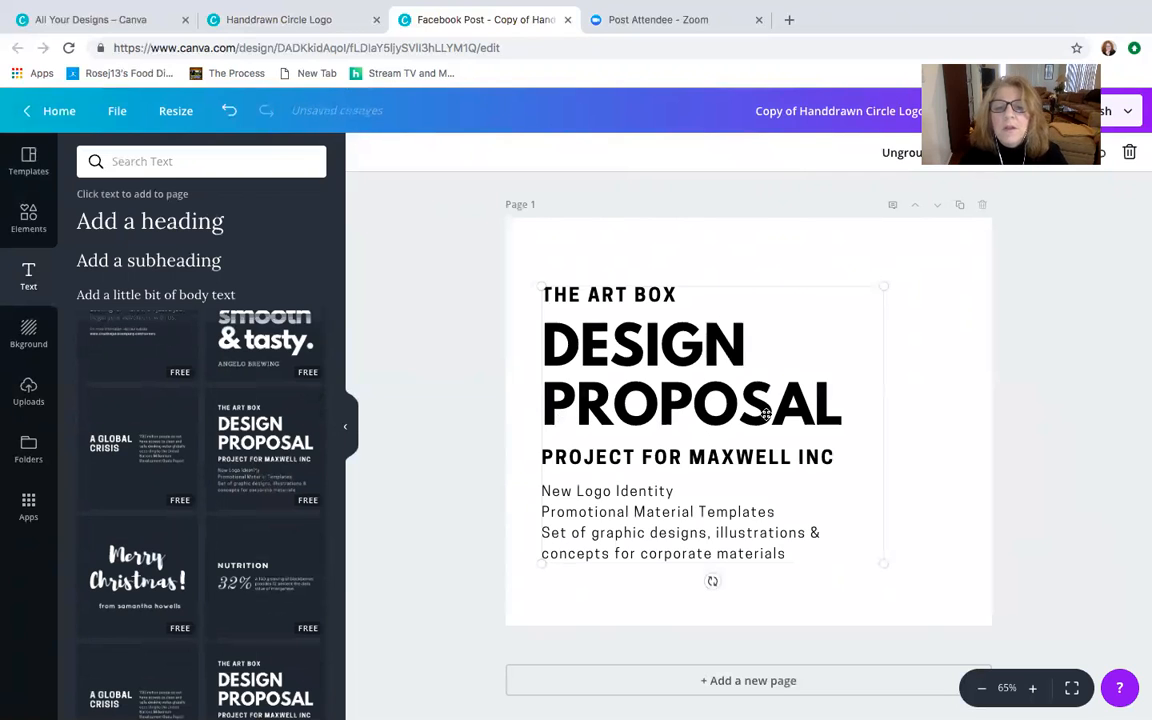
- Recolor the "DESIGN PROPOSAL" title text bright pink using the saved logo colors
left_click(666, 294)
left_click_drag(692, 299, 558, 280)
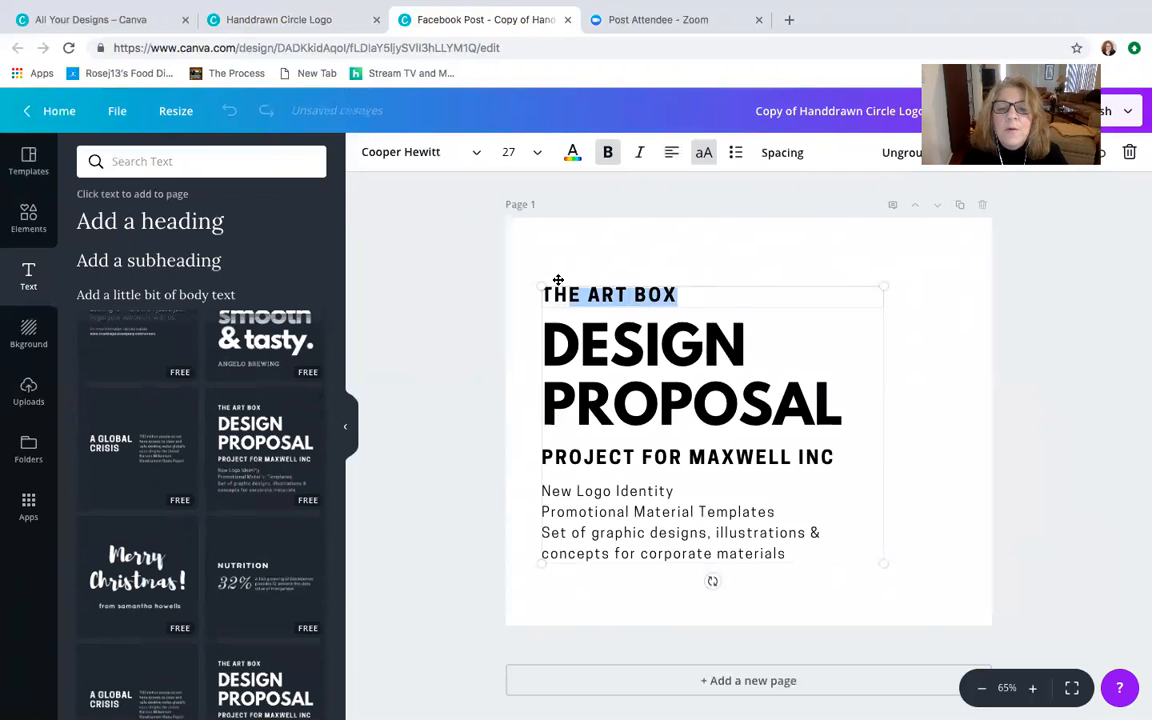
left_click(709, 289)
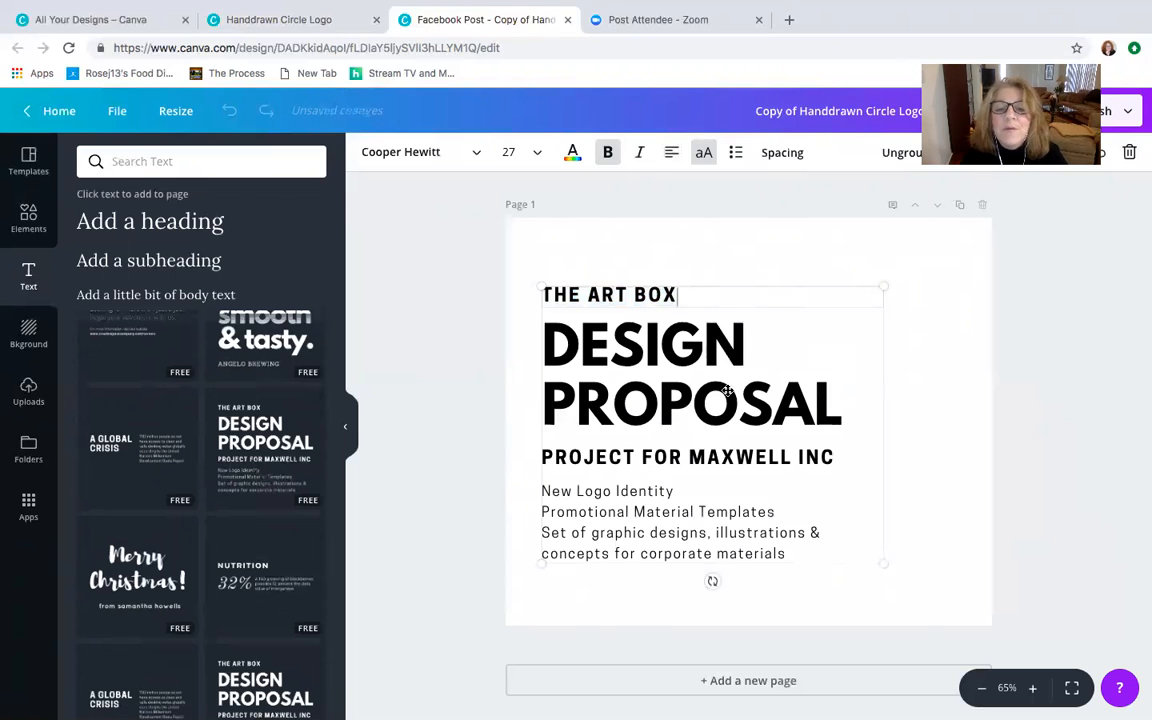
left_click(688, 392)
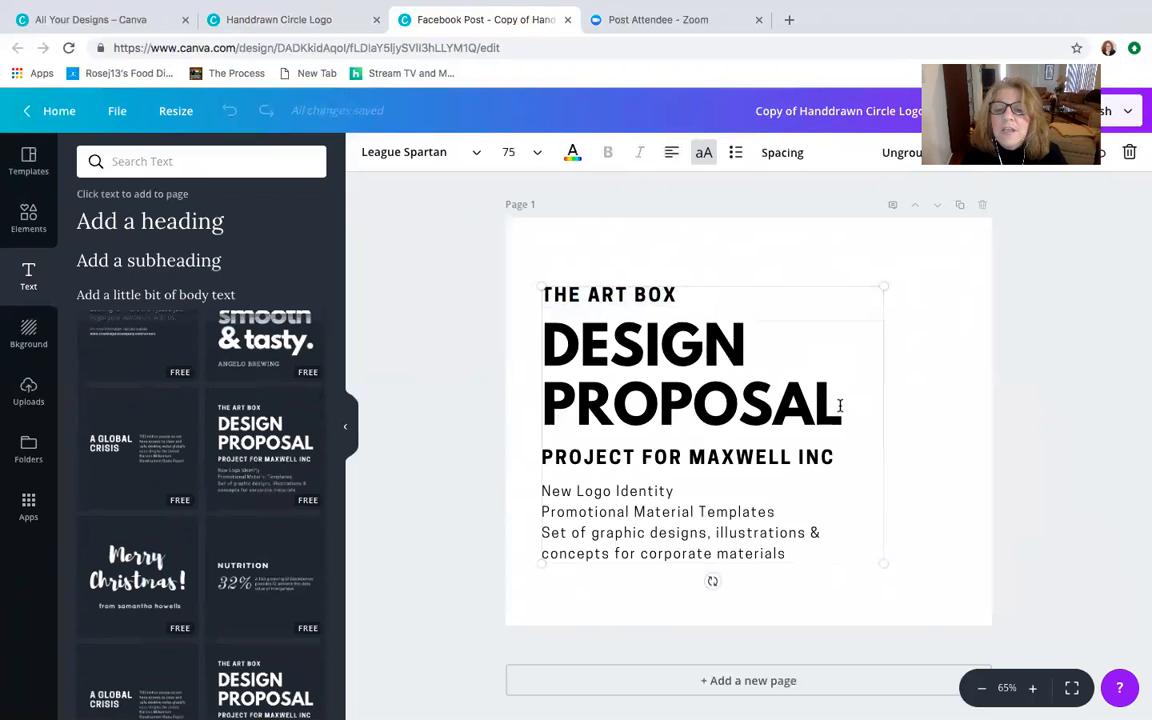
left_click_drag(841, 406, 547, 345)
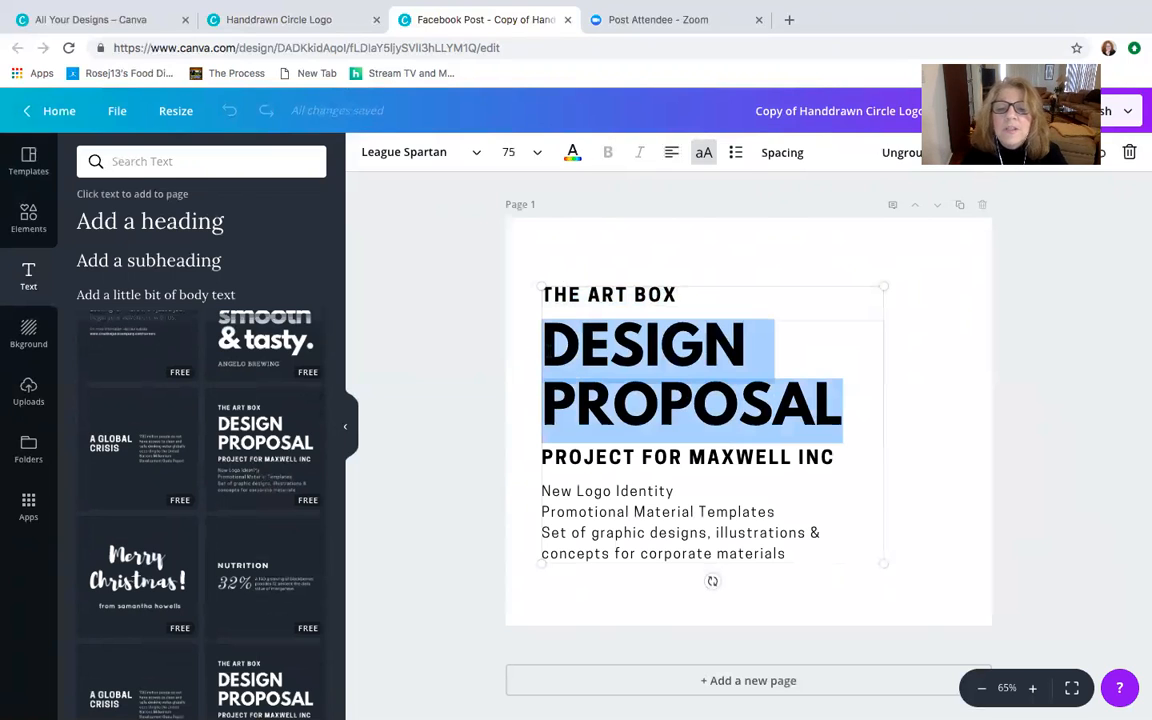
left_click(572, 152)
left_click(698, 270)
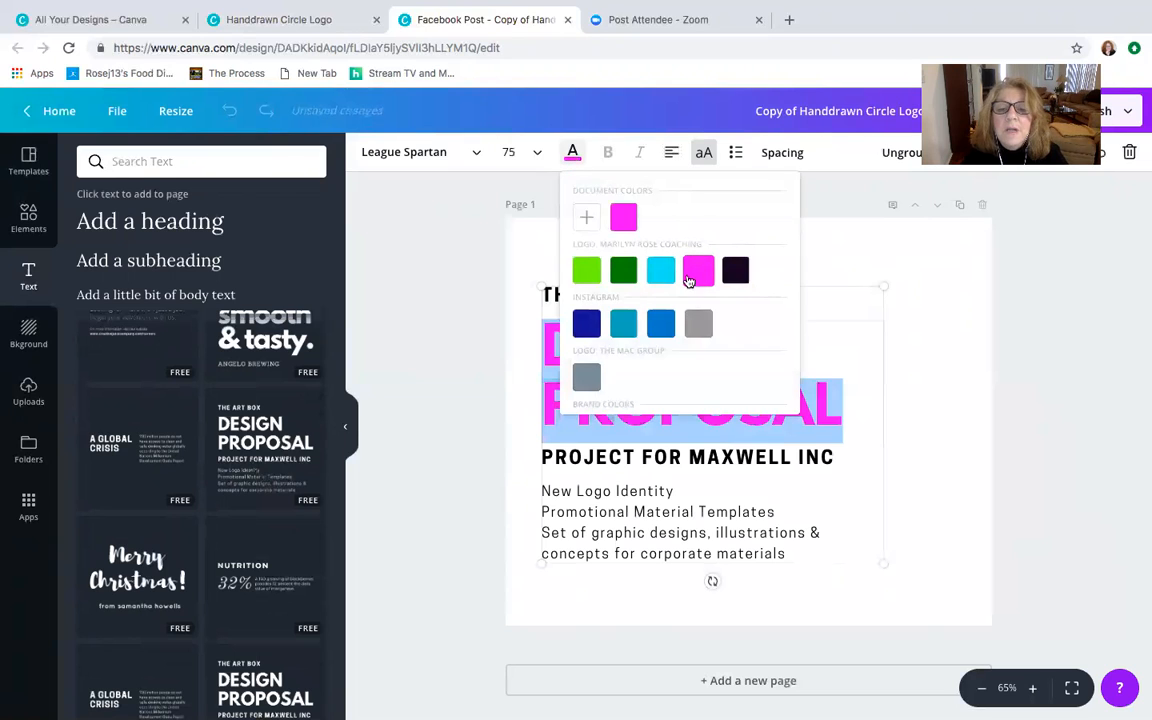
left_click(373, 345)
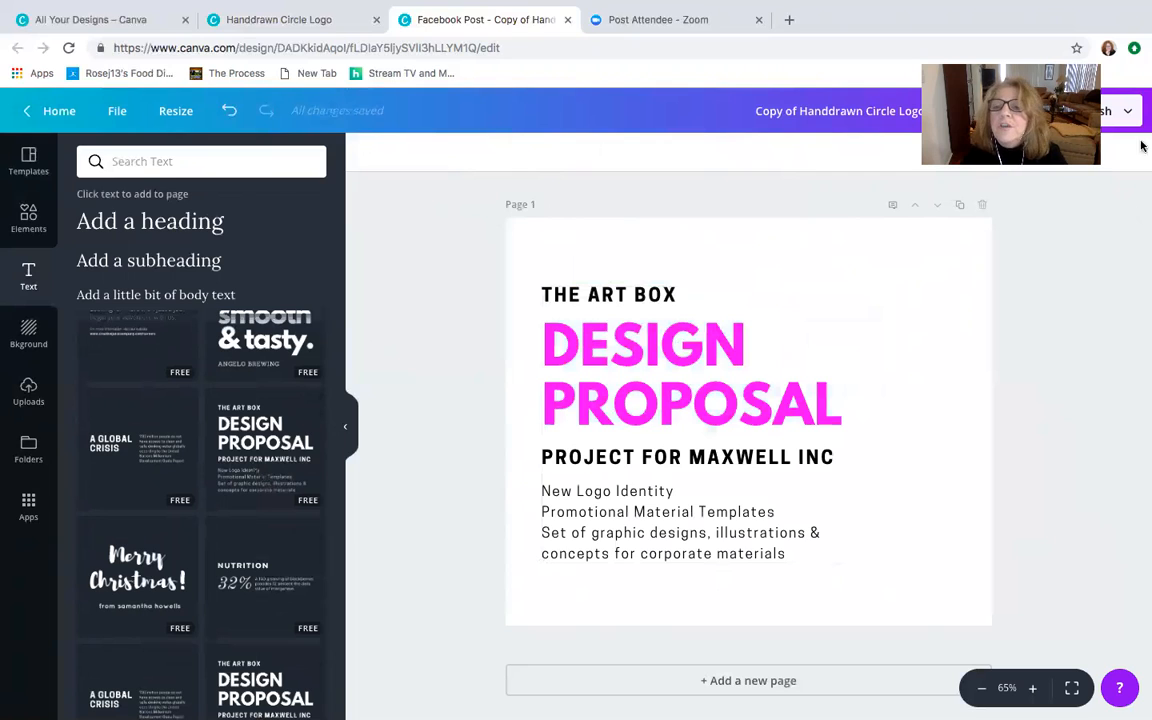
- Delete the whole "Design Proposal" text group from the page
left_click(676, 358)
left_click(1129, 152)
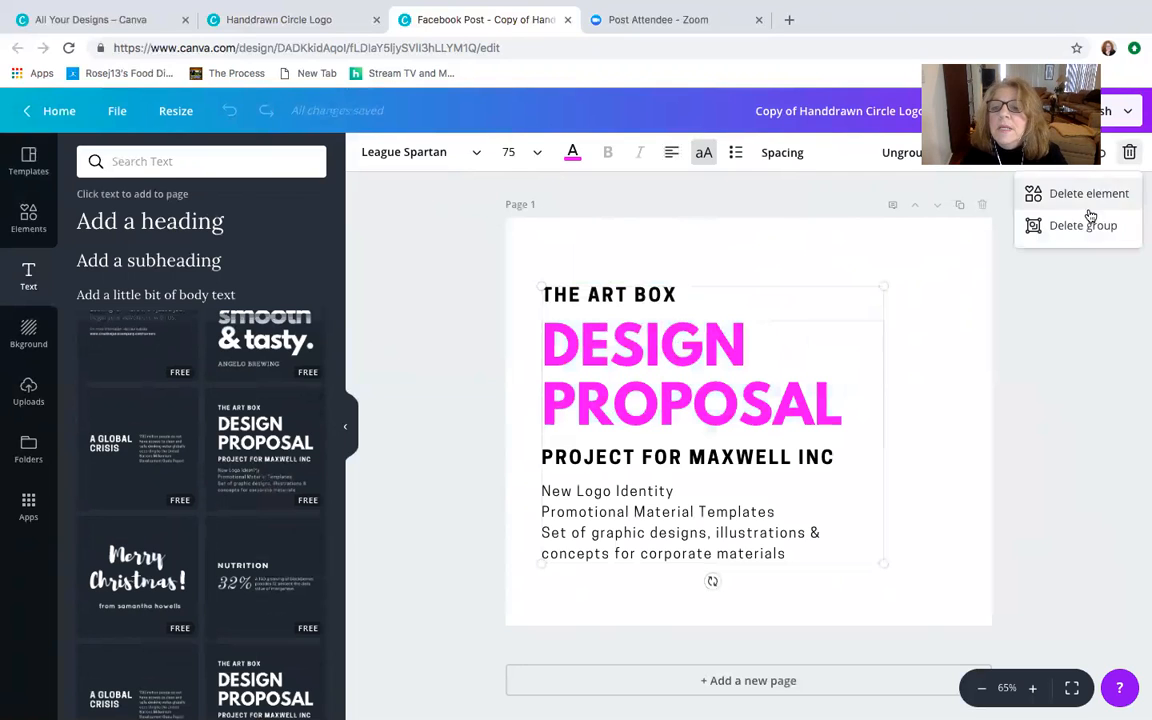
left_click(1090, 226)
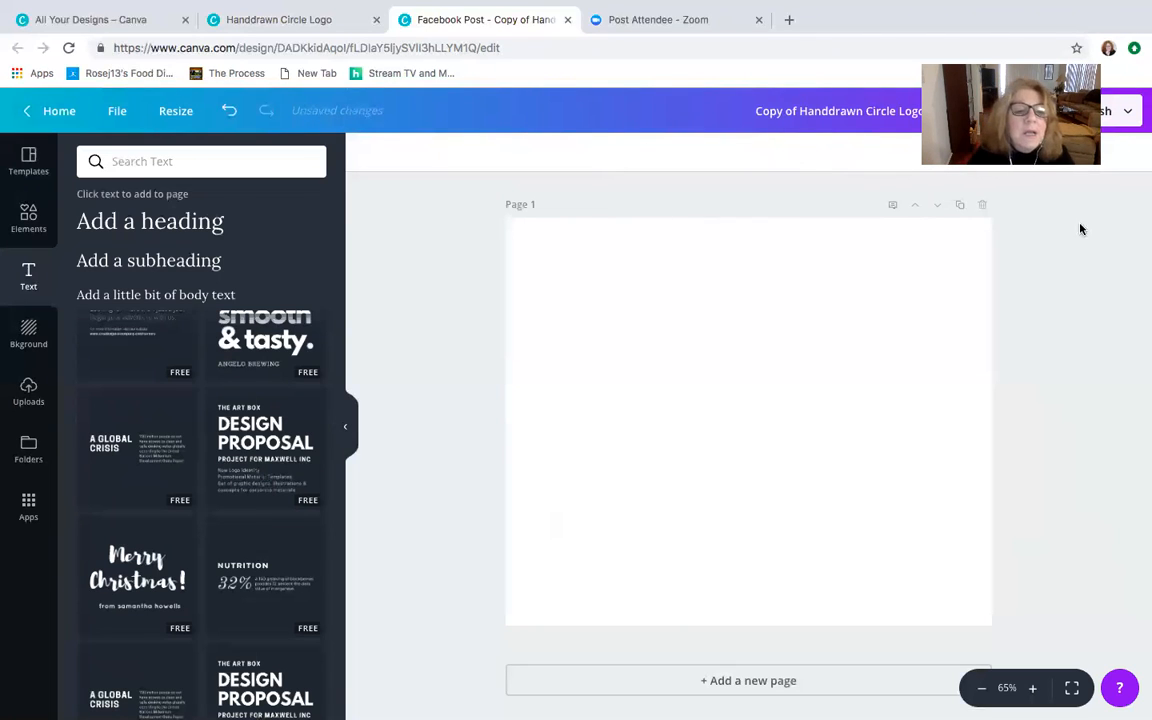
- Try out a new heading on the page at font size 32, and delete it
scroll(210, 507, "down", 1)
scroll(210, 507, "down", 5)
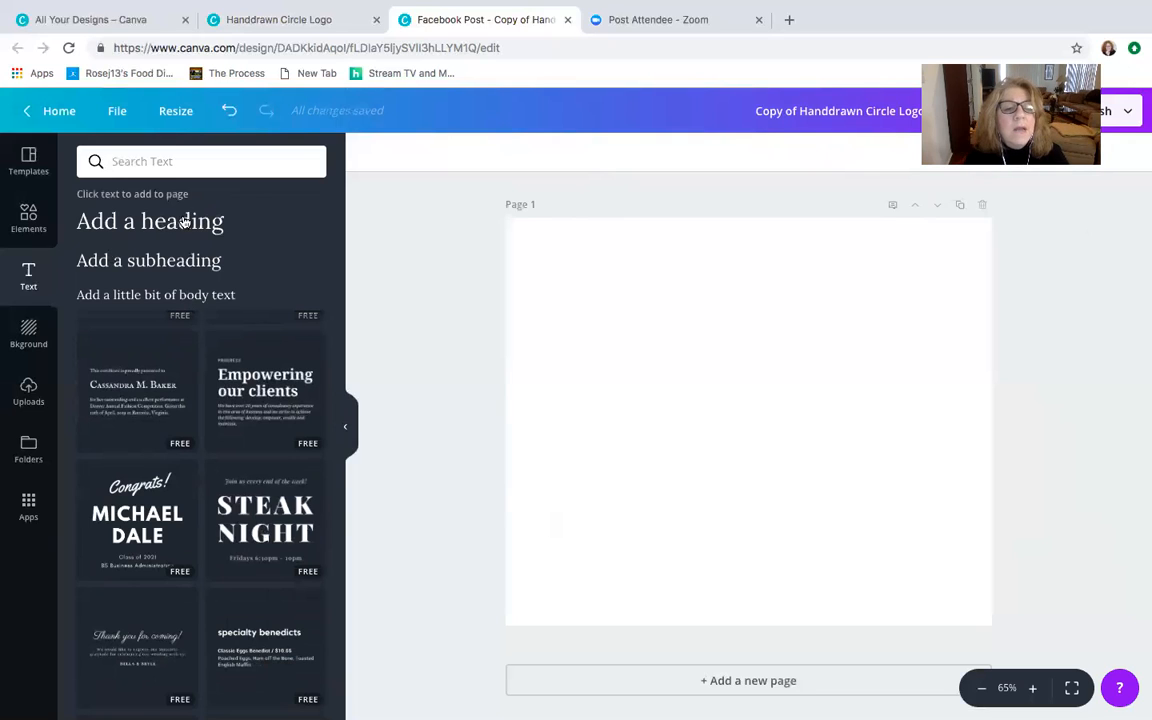
left_click(185, 222)
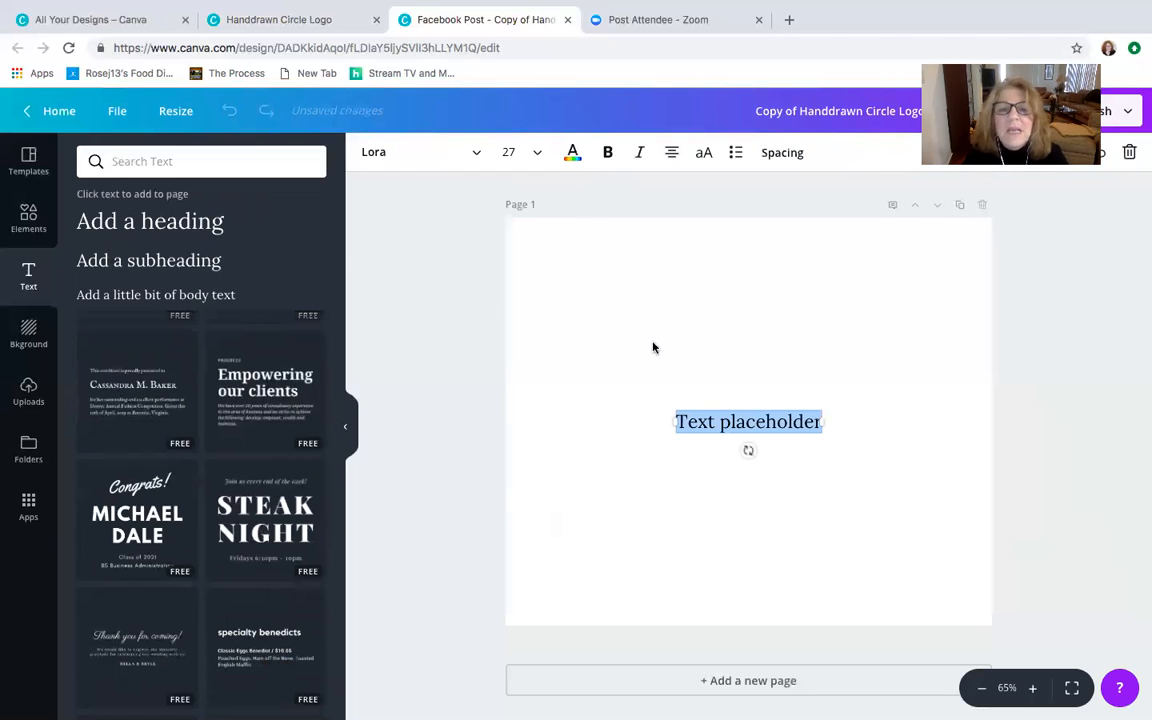
left_click(525, 156)
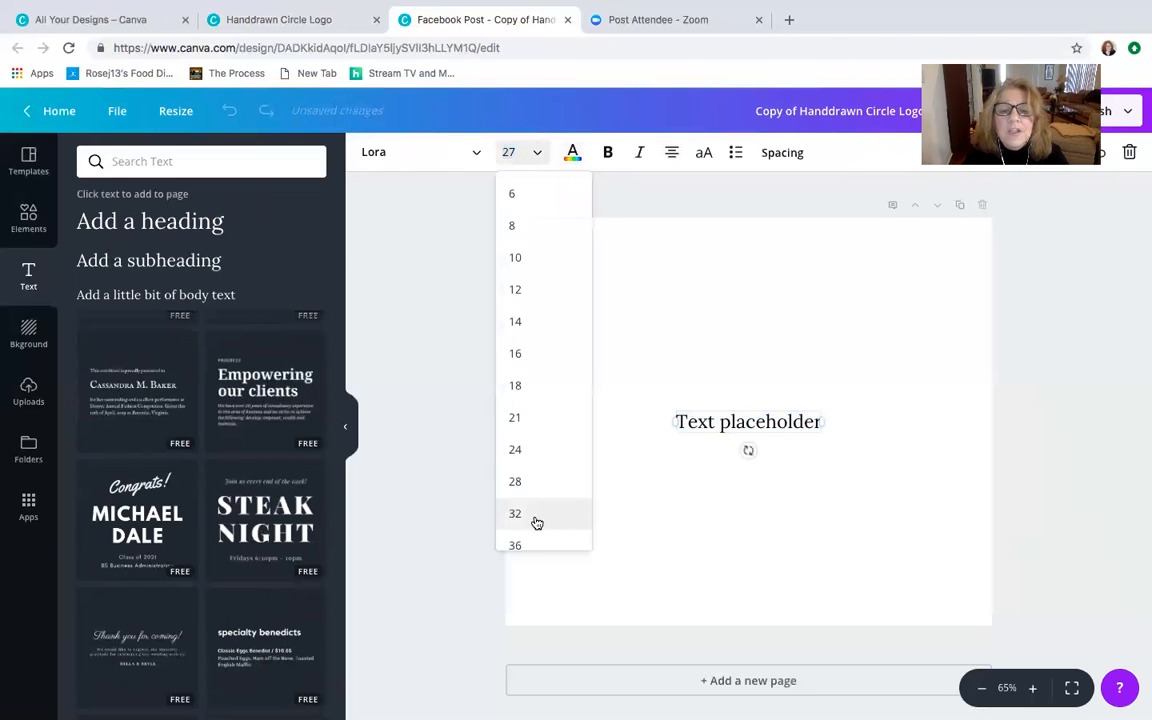
left_click(535, 518)
left_click_drag(816, 437, 858, 440)
left_click(1129, 152)
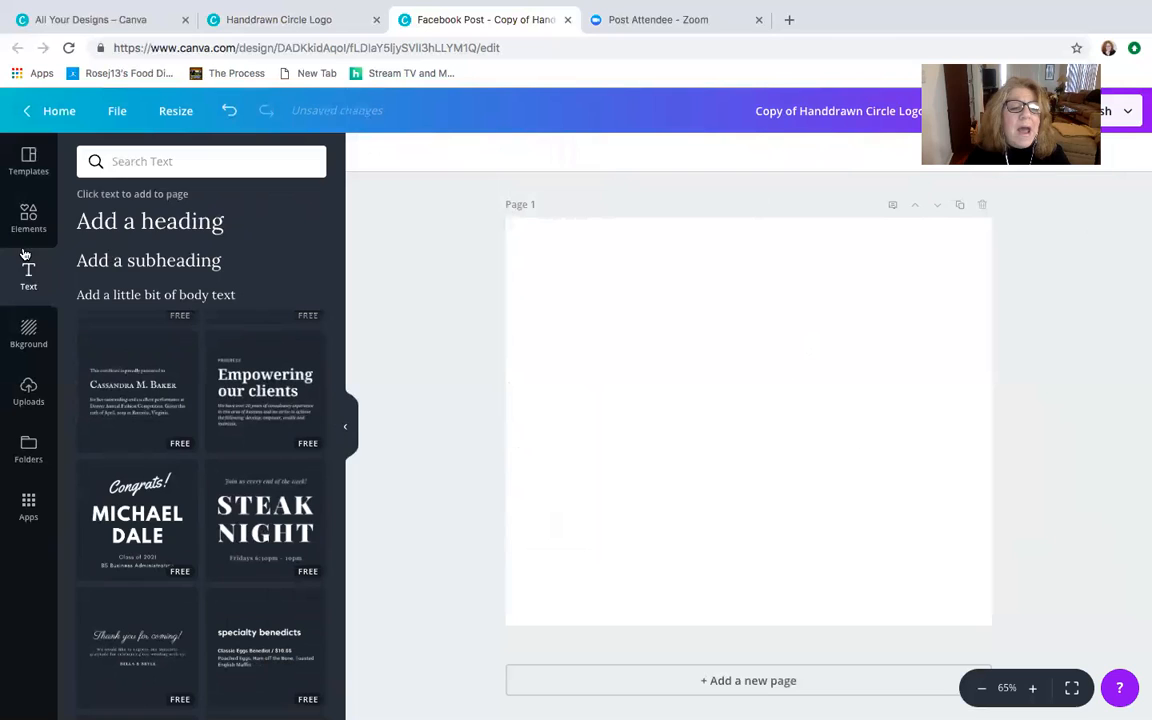
- Apply the free poppy field photo as the page background
left_click(29, 336)
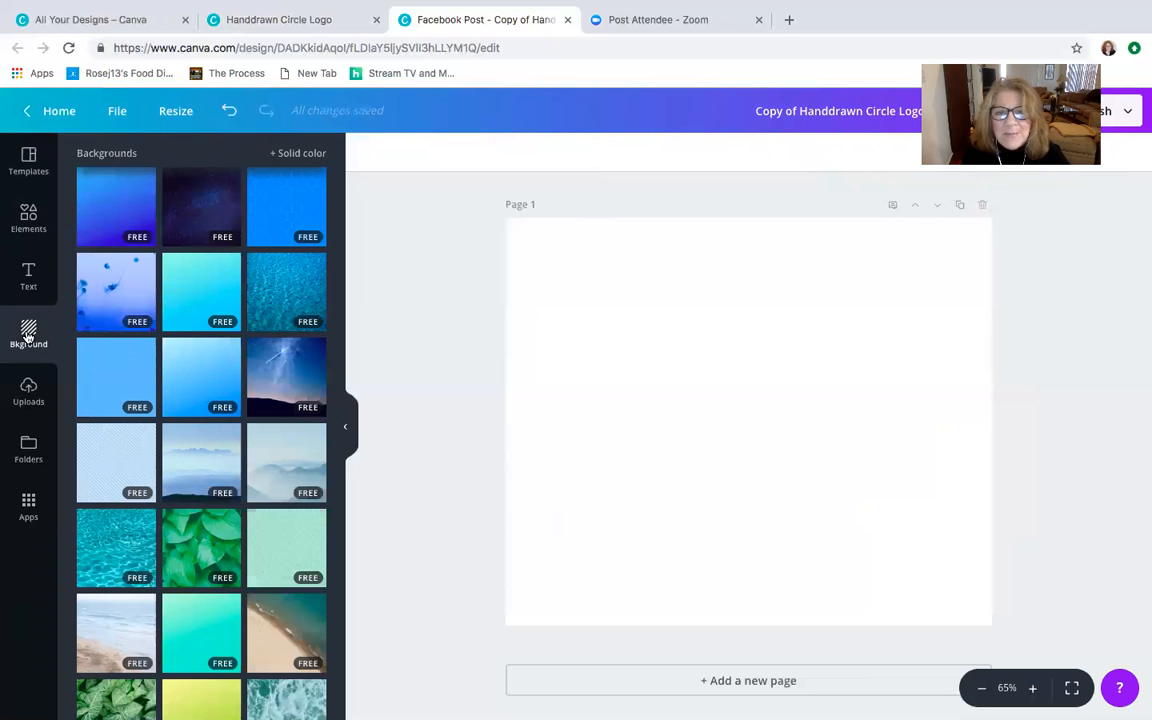
scroll(258, 535, "down", 5)
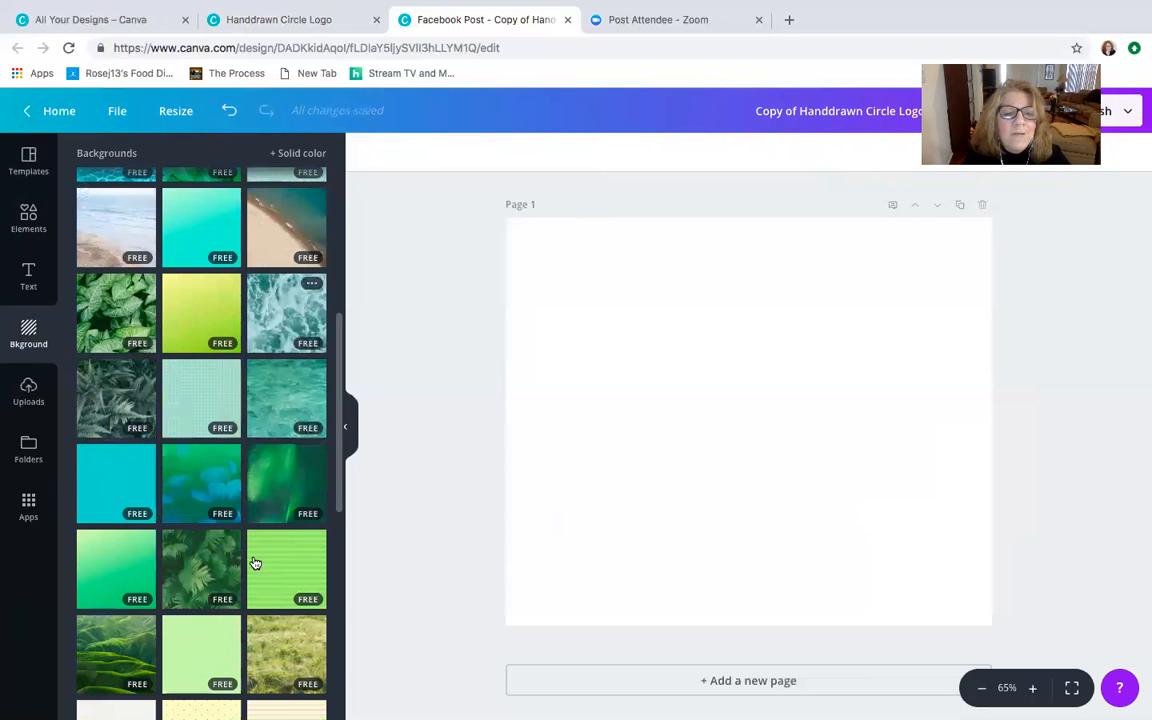
scroll(288, 440, "down", 3)
scroll(288, 352, "down", 1)
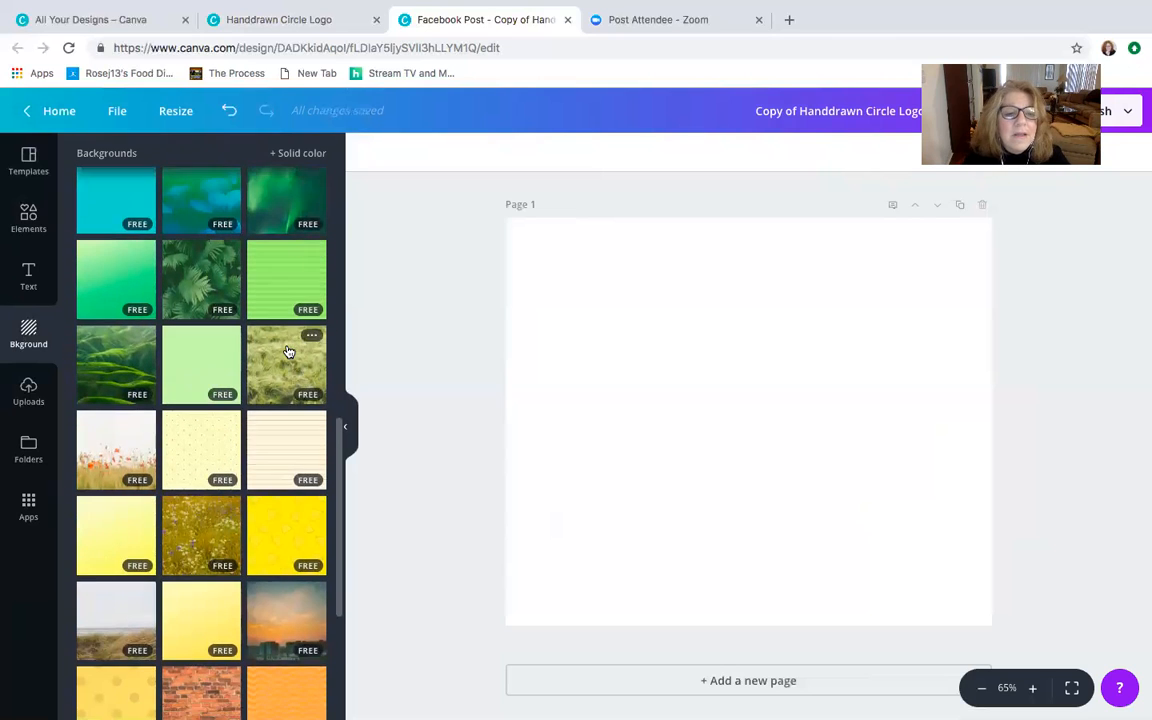
left_click(108, 400)
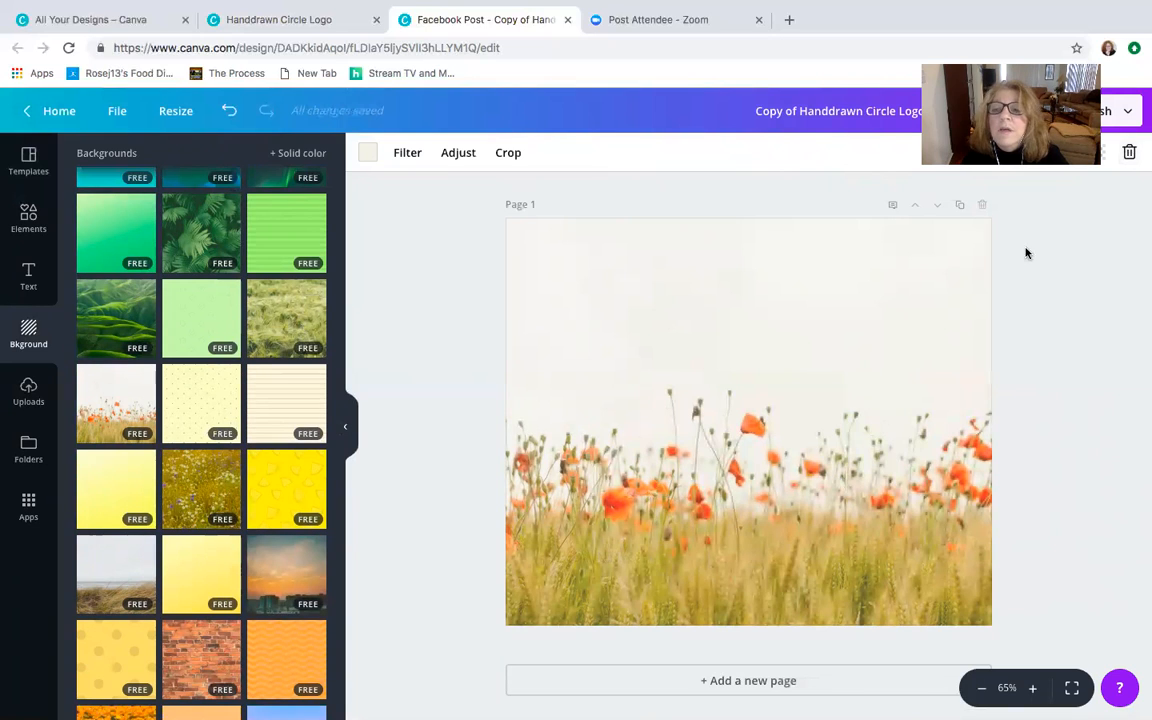
- Remove the poppy field background from the page and look through more of the available backgrounds
left_click(1129, 152)
scroll(135, 495, "down", 1)
scroll(135, 488, "down", 5)
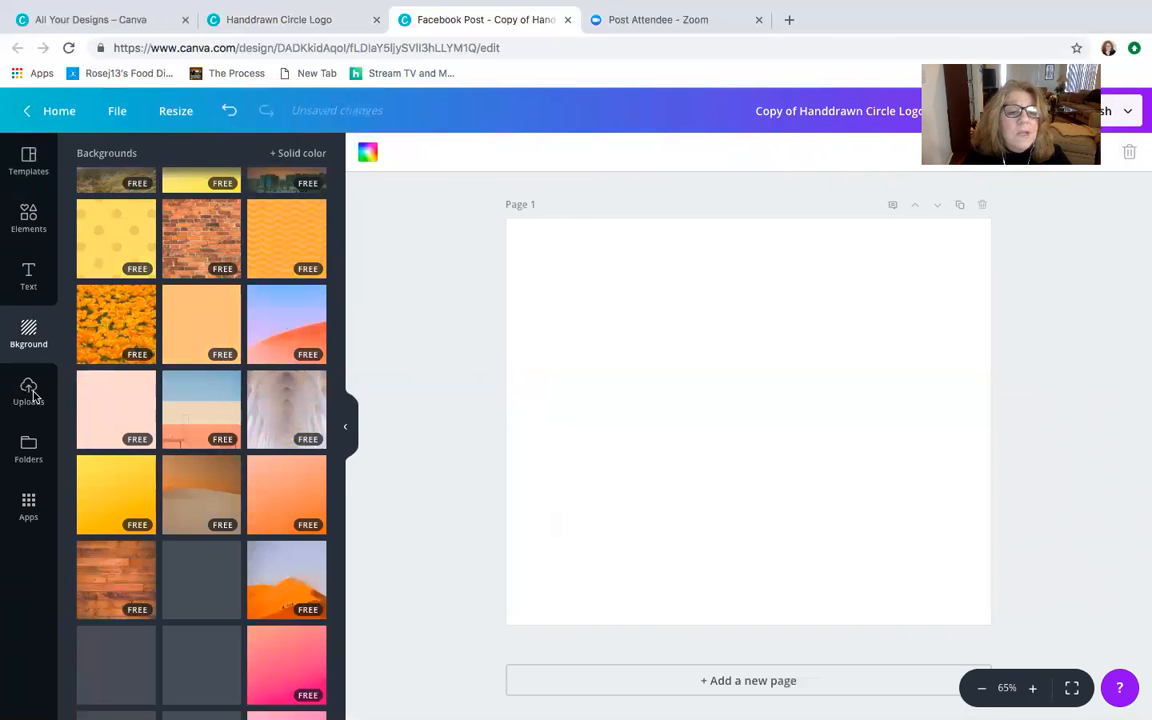
- Search the graphic elements for "rectangles" and add the free white rectangle to the page
left_click(28, 220)
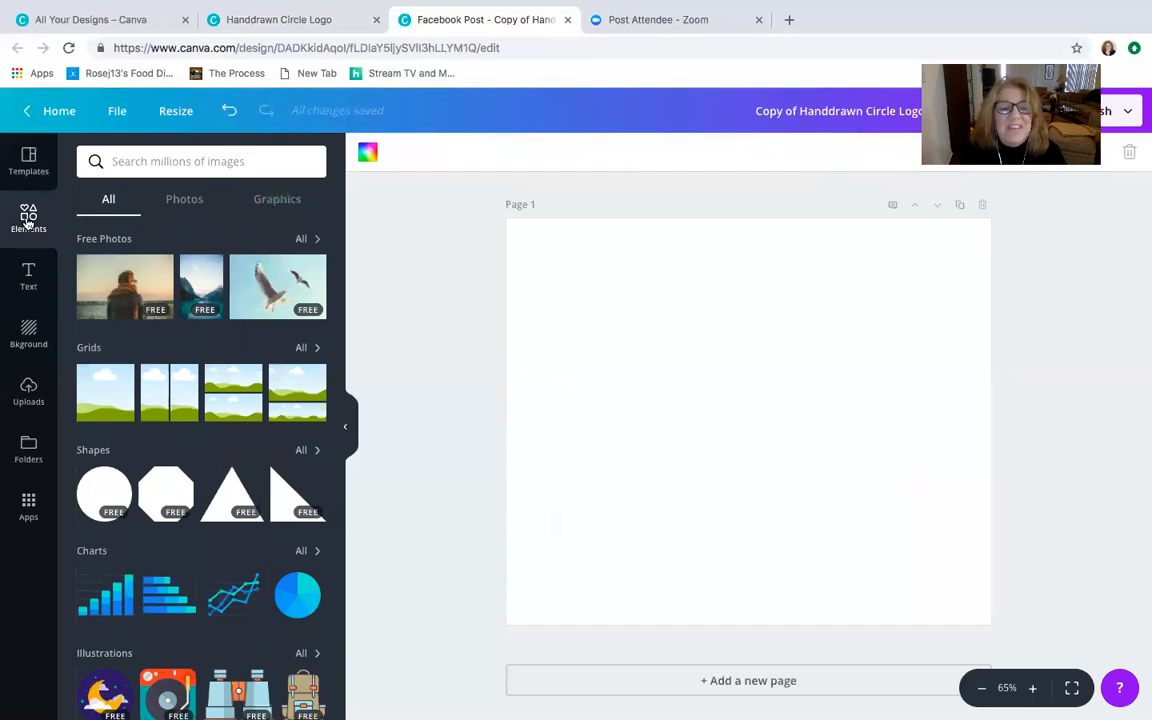
left_click(28, 220)
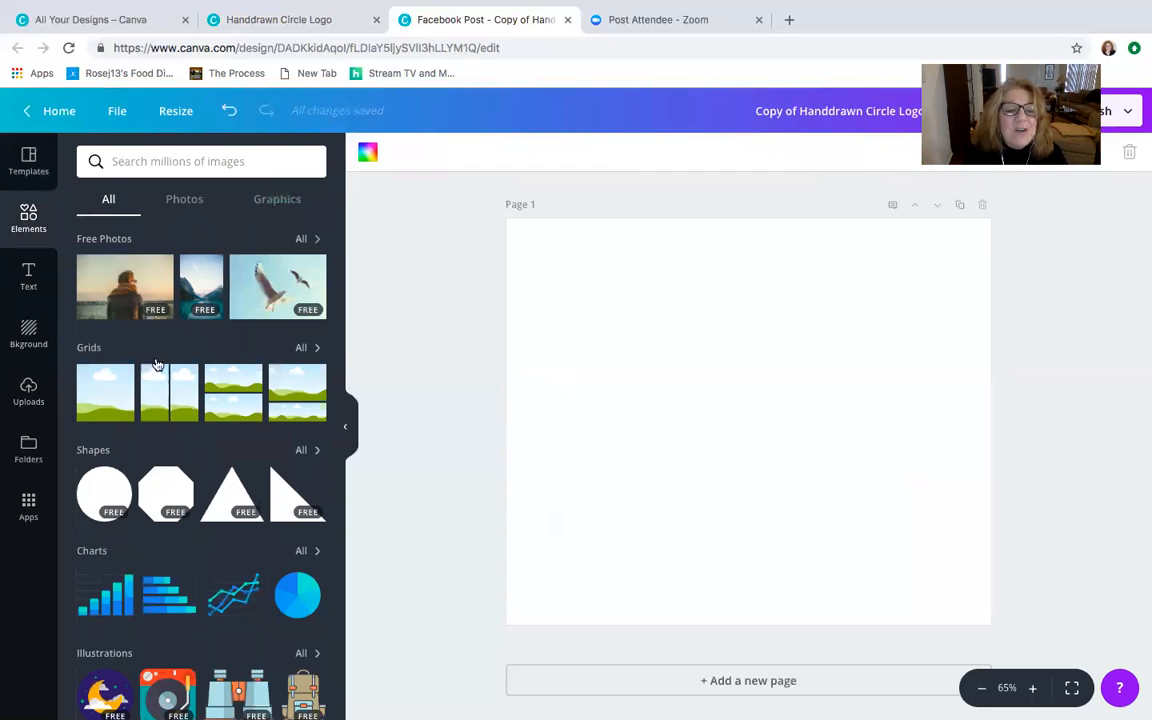
left_click(246, 186)
left_click(224, 158)
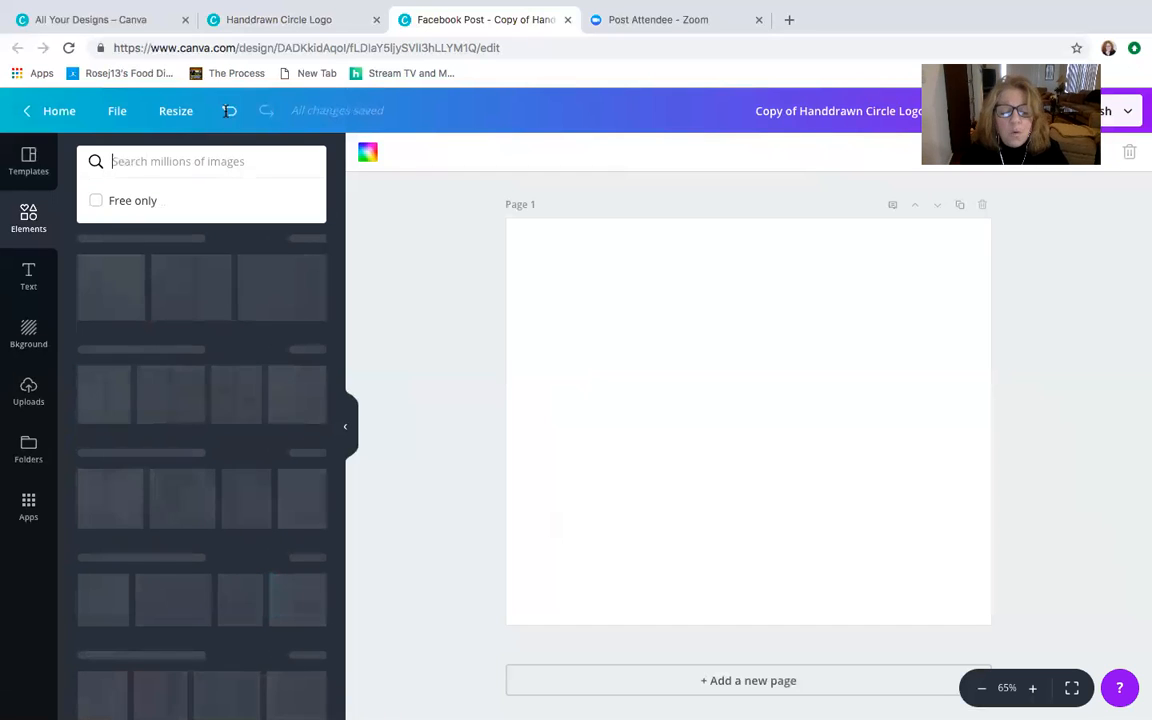
type("rec")
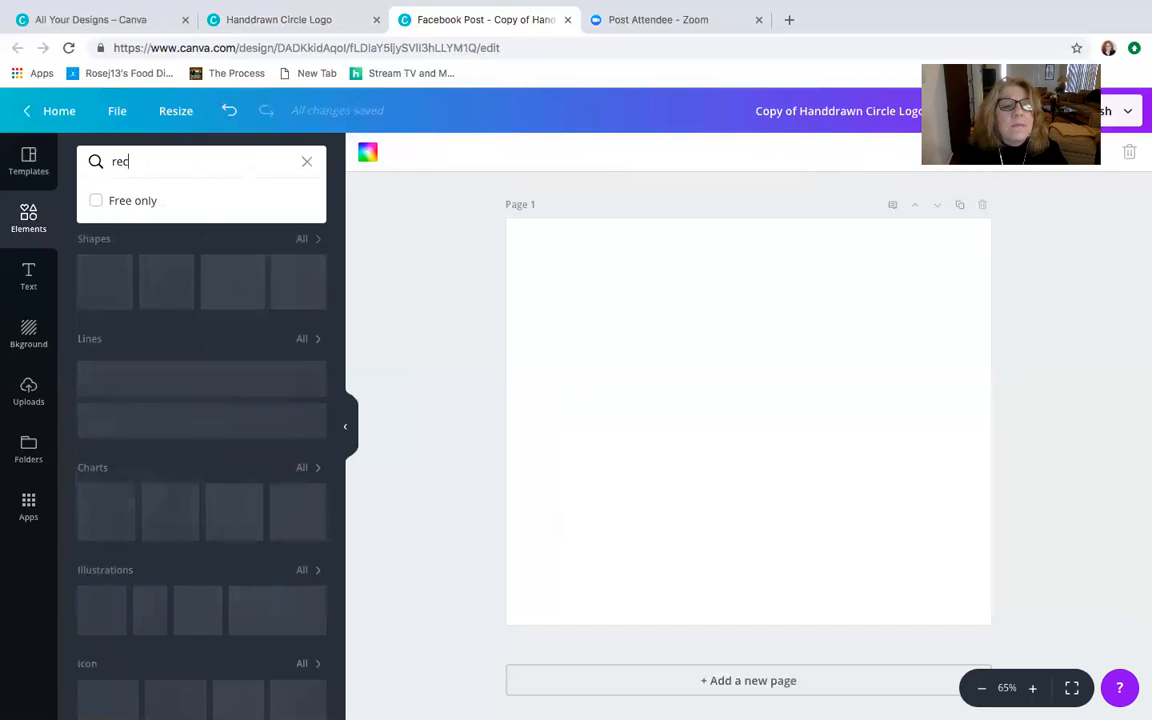
type("tang")
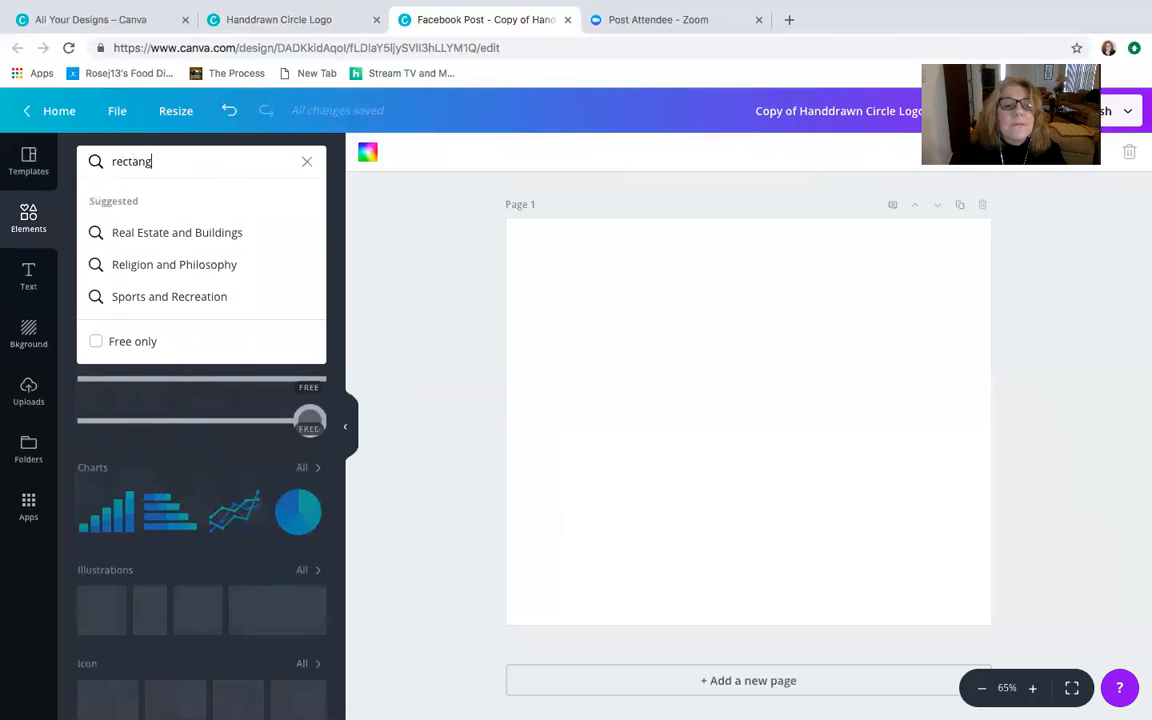
type("les")
key("Return")
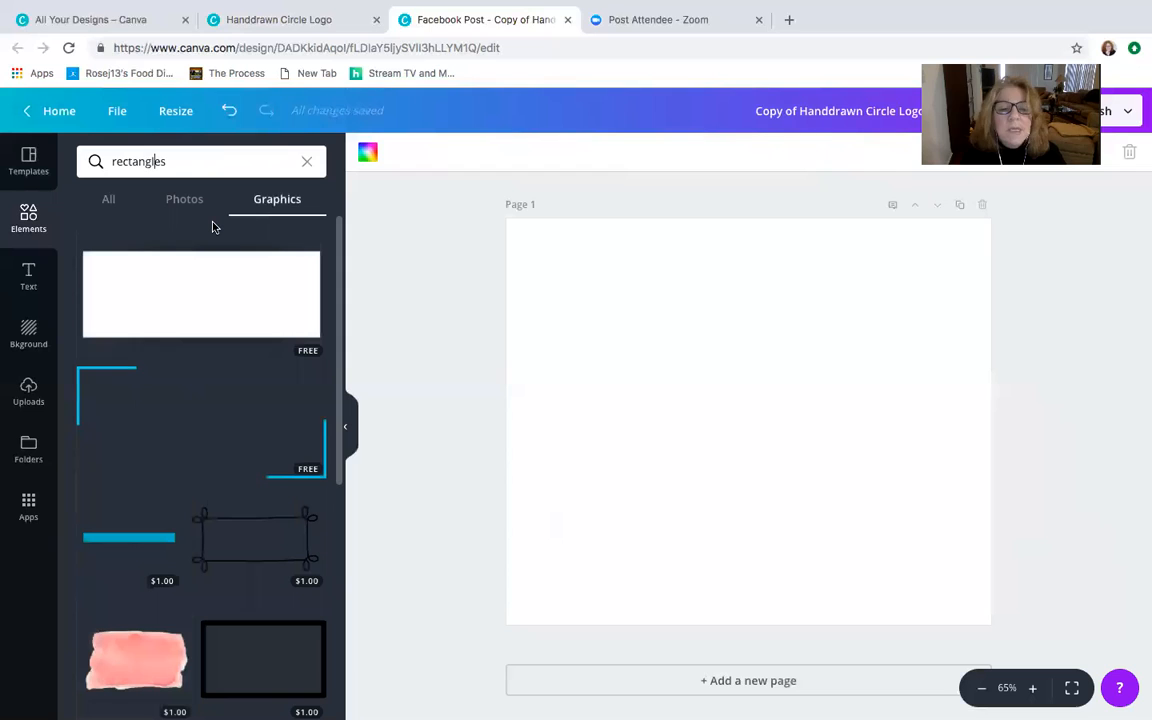
left_click(239, 297)
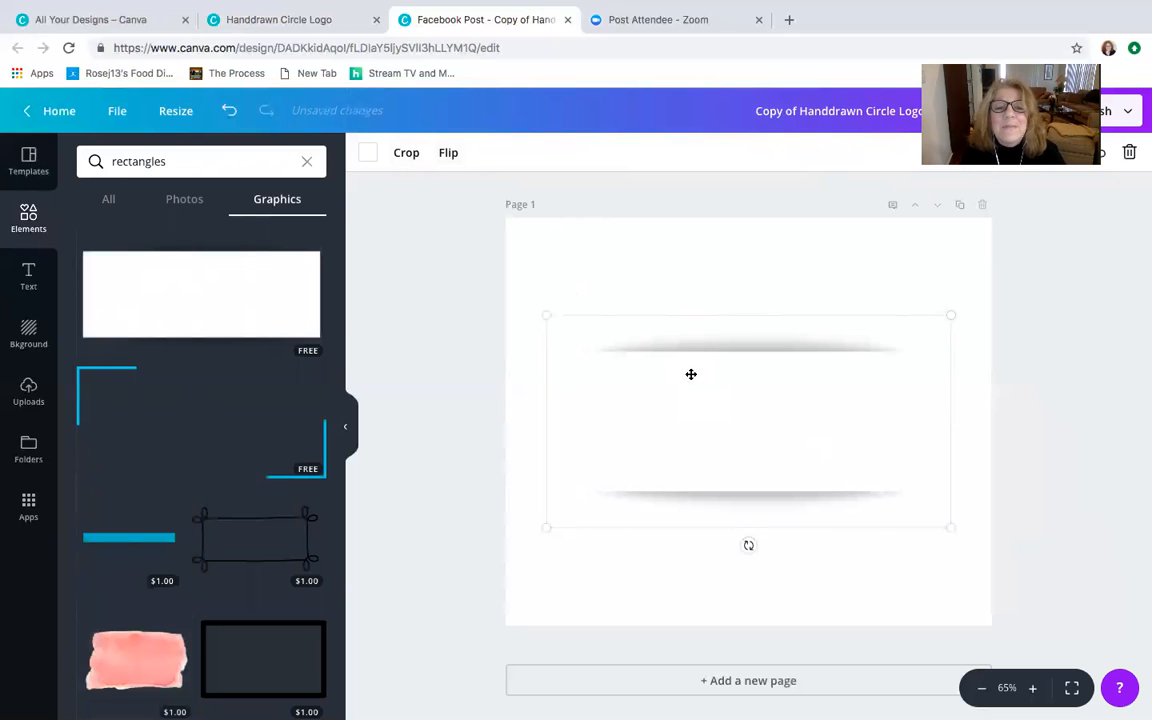
- Recolor the white rectangle on the page with the magenta from the Marilyn Rose Coaching logo colors
left_click(369, 153)
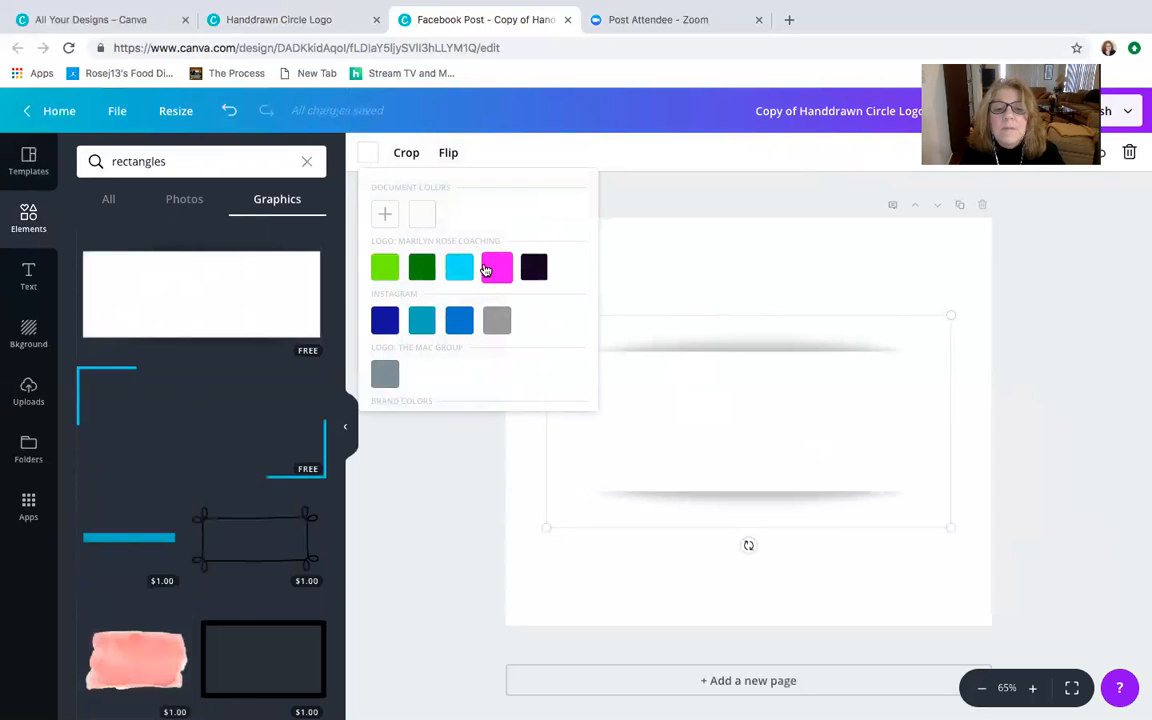
left_click(495, 268)
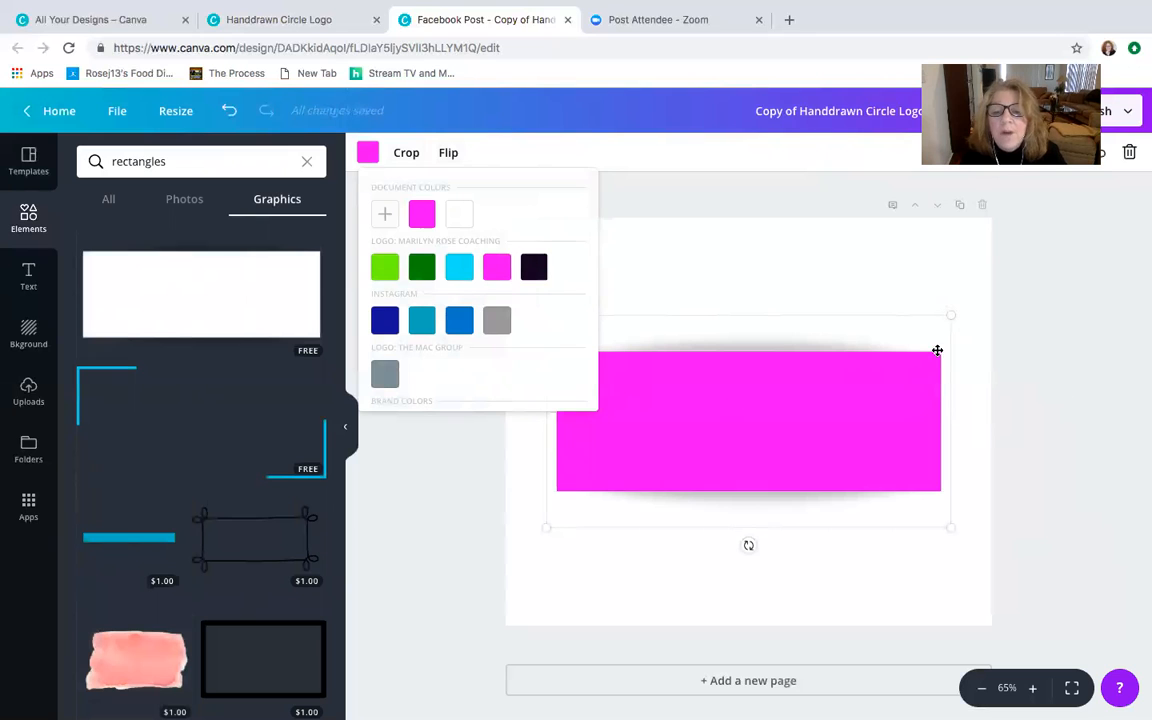
left_click(1043, 343)
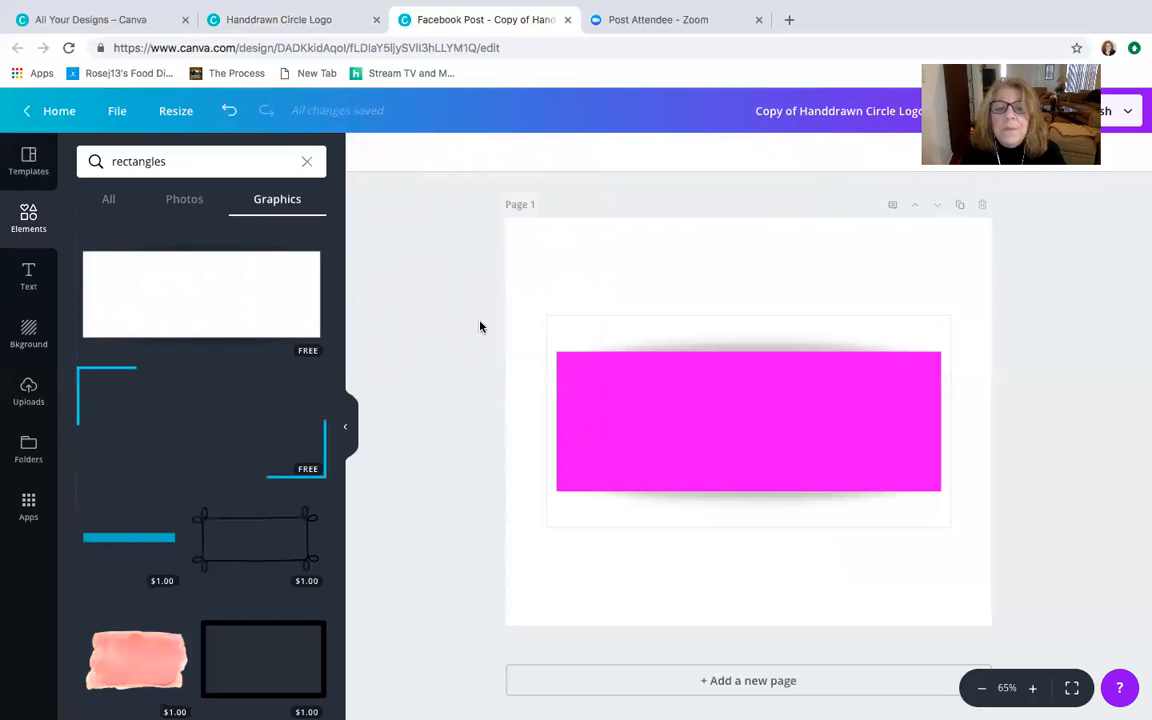
- Delete the magenta rectangle, and try out the $1.00 coral watercolor graphic on the page before removing it
left_click(645, 397)
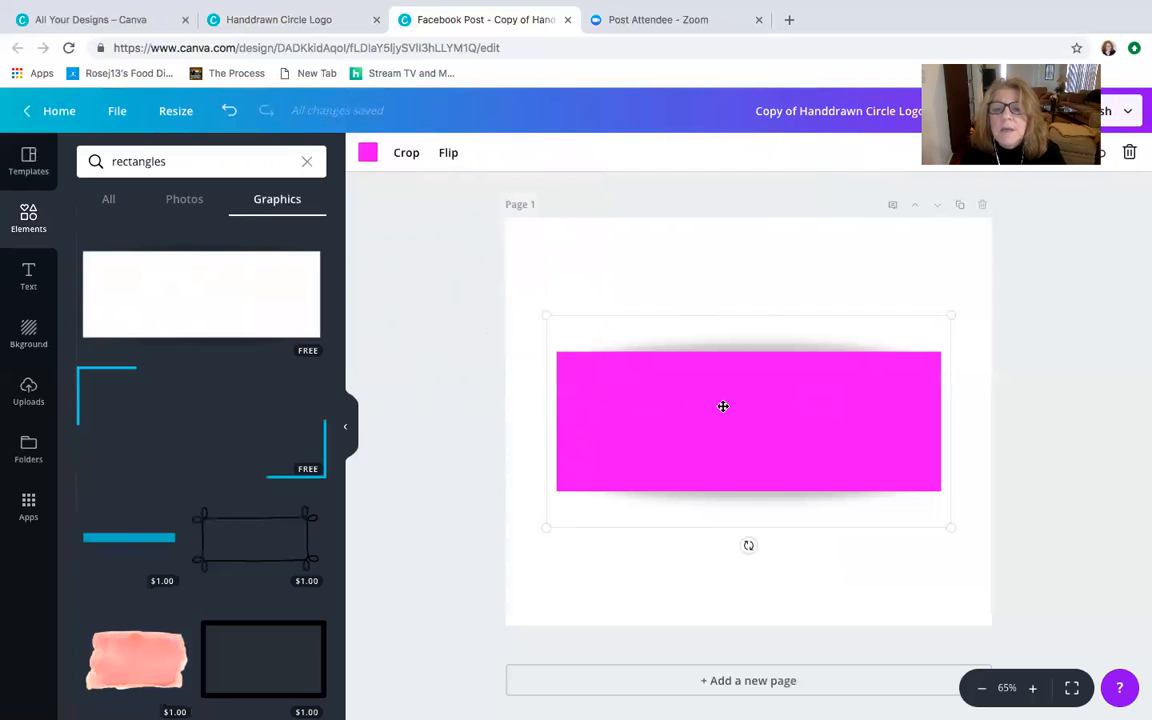
left_click(1130, 152)
left_click(146, 660)
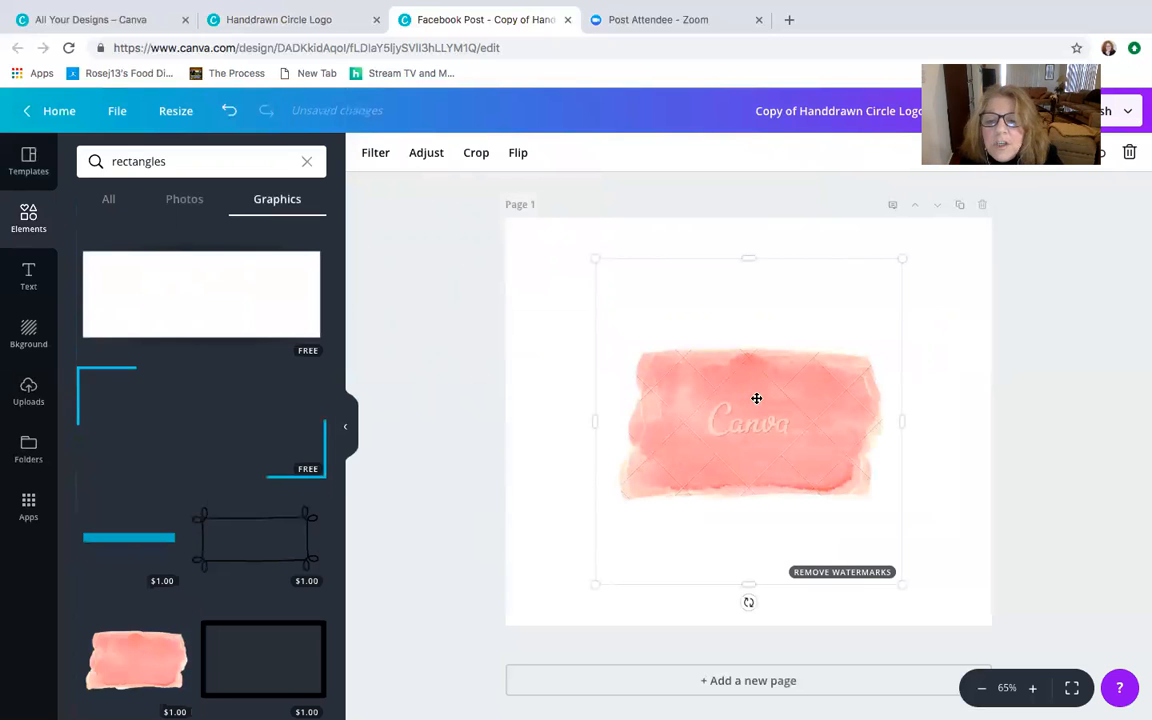
left_click(1130, 152)
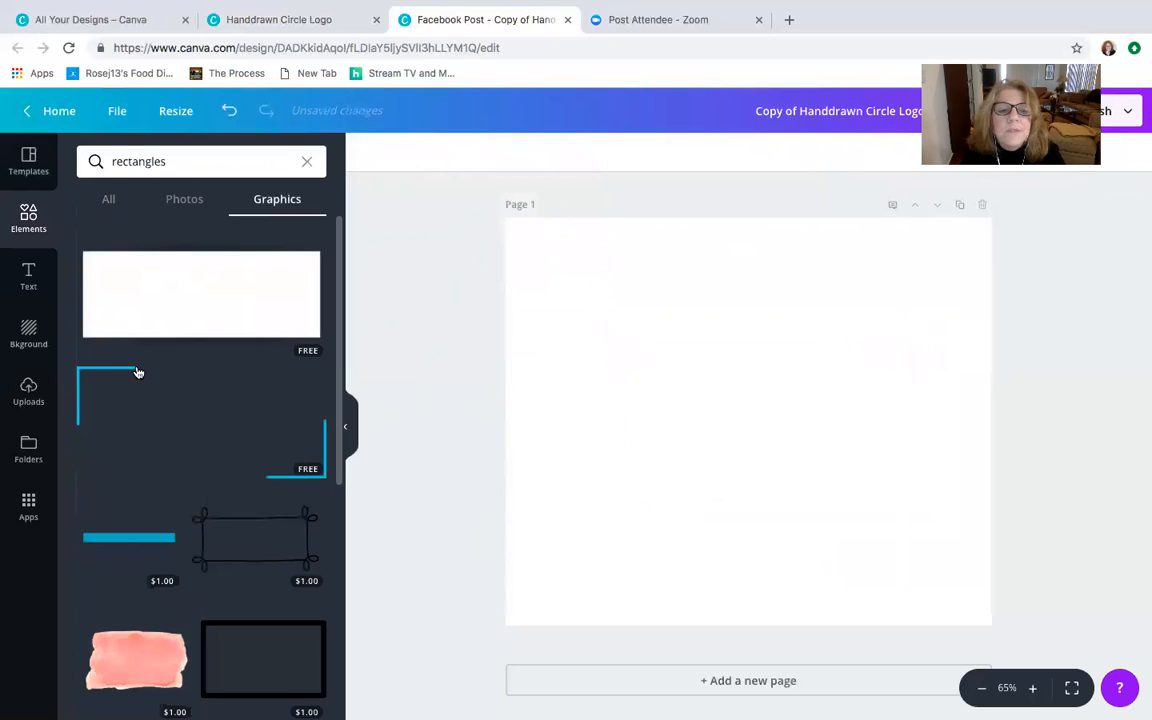
- Add the free white rectangle to the page again and color it with the magenta logo color
left_click(168, 305)
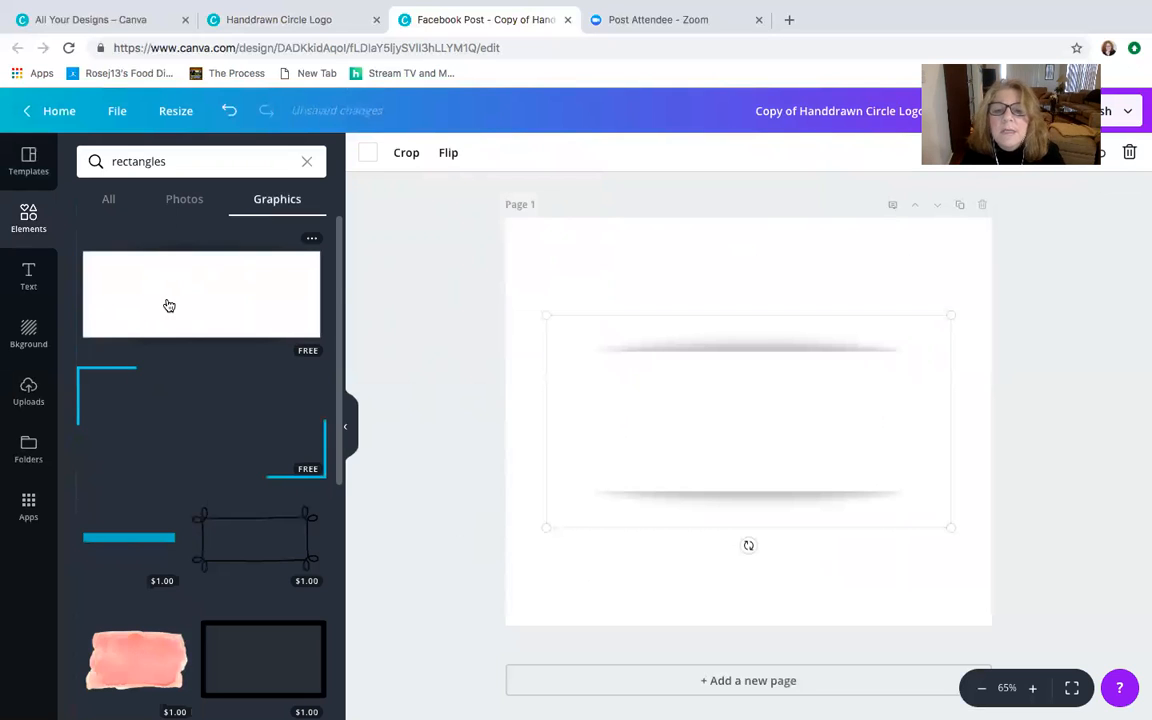
left_click(367, 152)
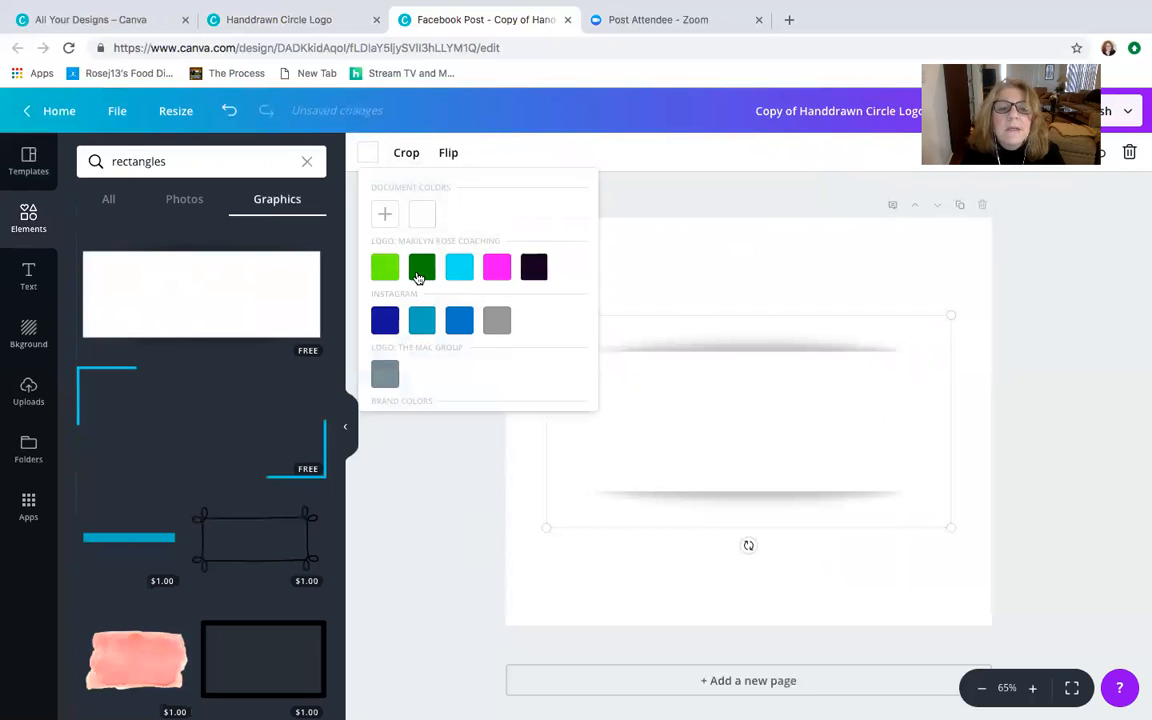
left_click(497, 267)
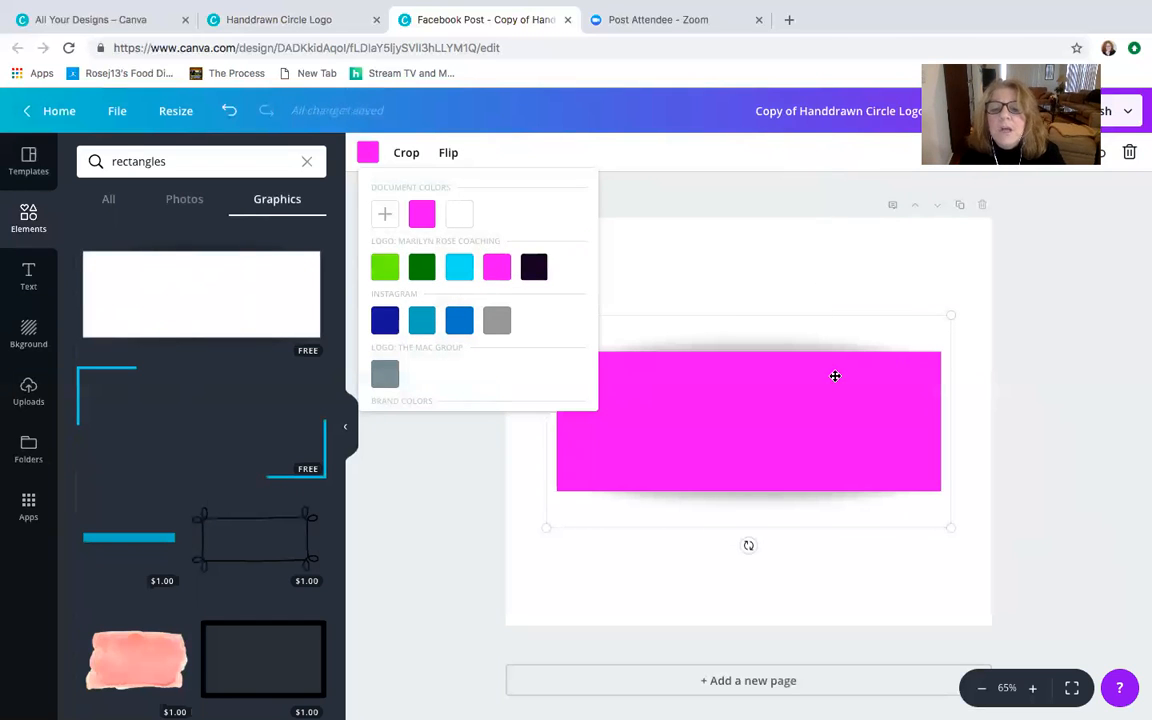
left_click(834, 375)
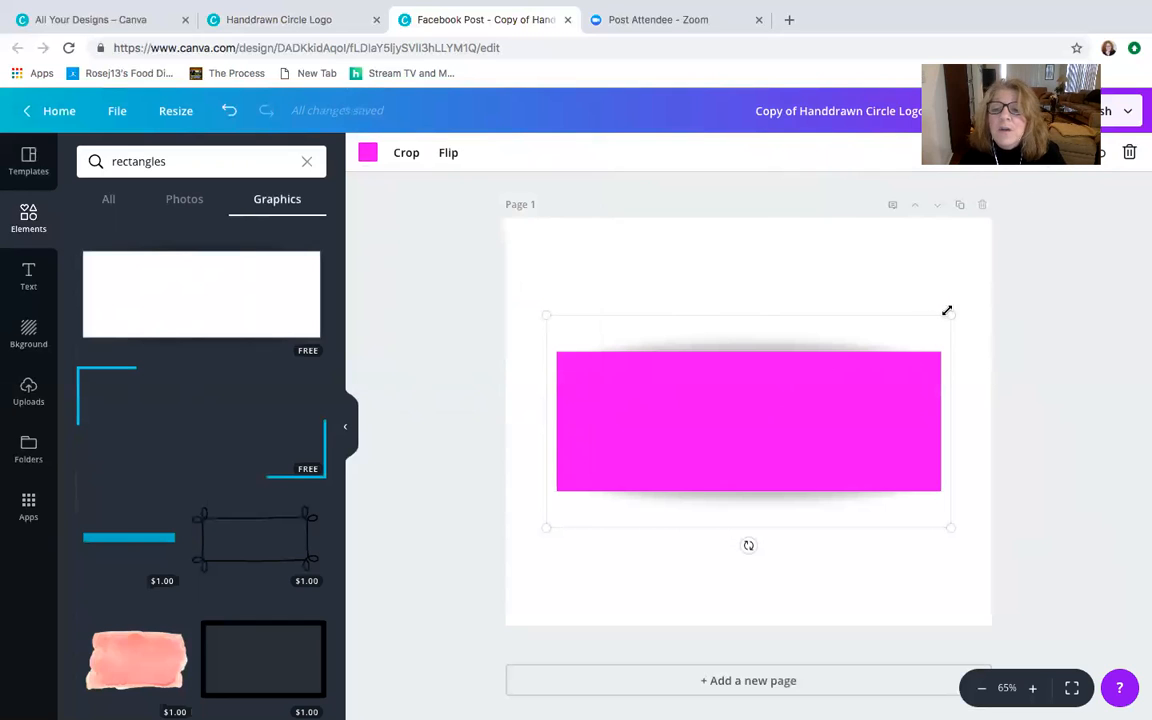
- Enlarge the magenta rectangle beyond the page's side edges and tilt it as a band rising to the right across the page's middle
left_click_drag(931, 339, 1040, 240)
left_click_drag(535, 265, 448, 219)
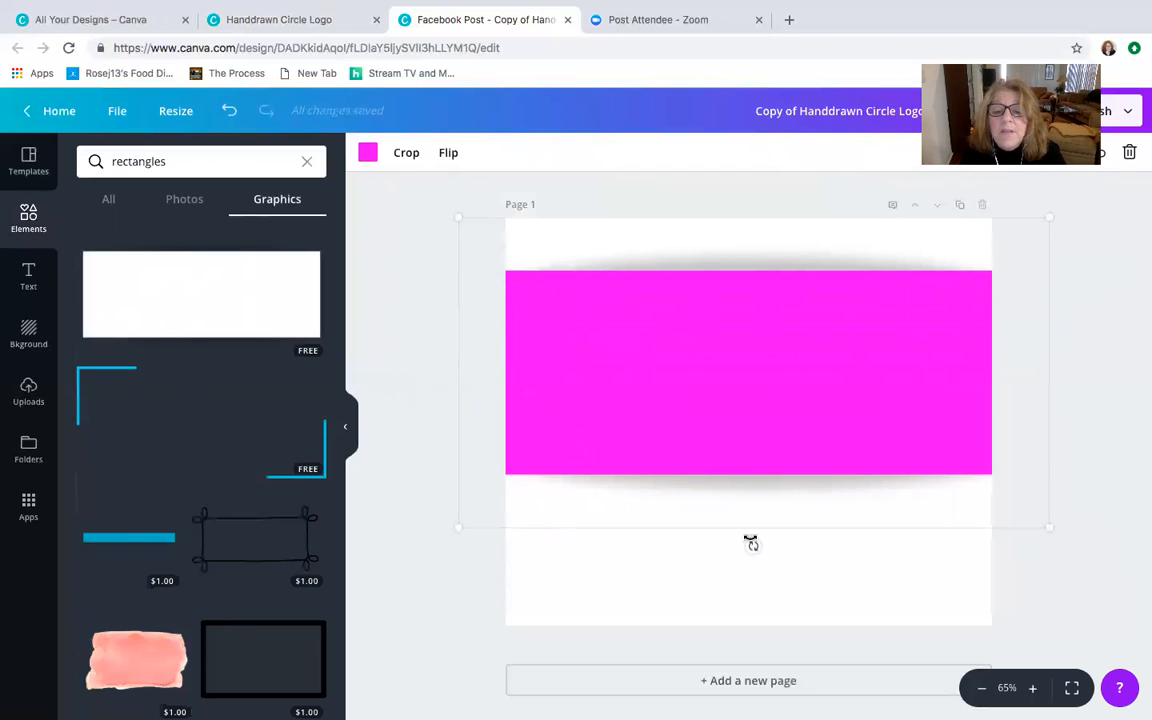
left_click_drag(757, 545, 782, 525)
left_click_drag(686, 356, 690, 389)
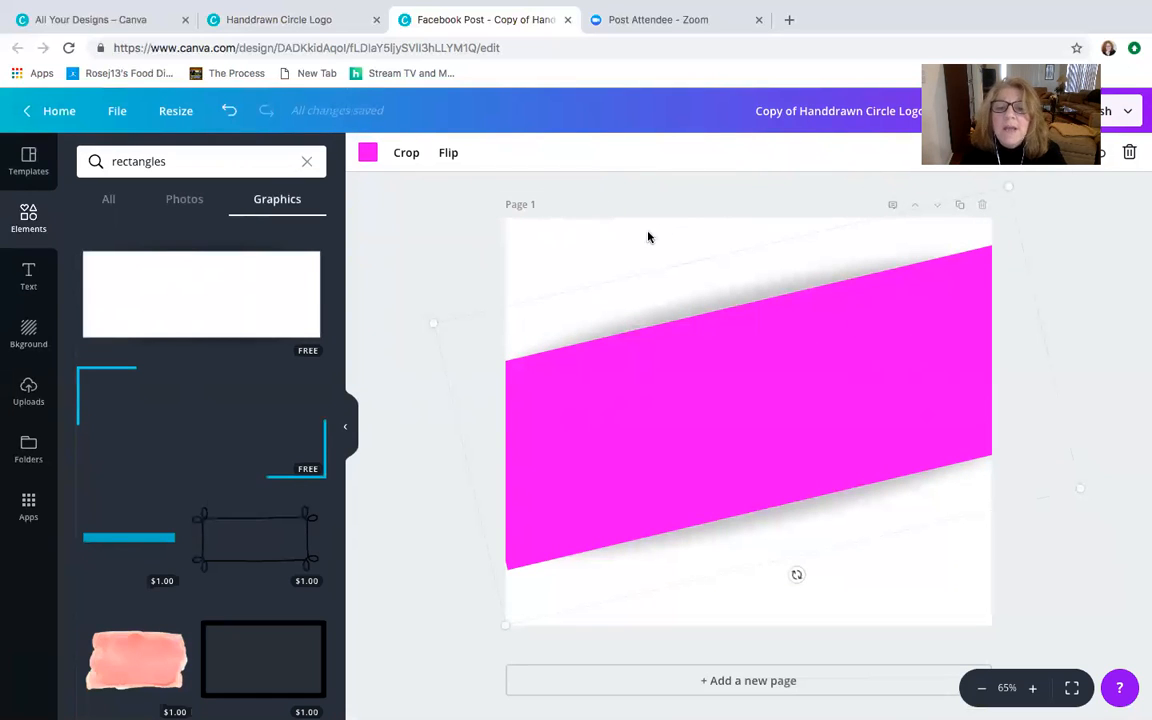
- Set the transparency of the tilted magenta rectangle to 22
left_click(1060, 153)
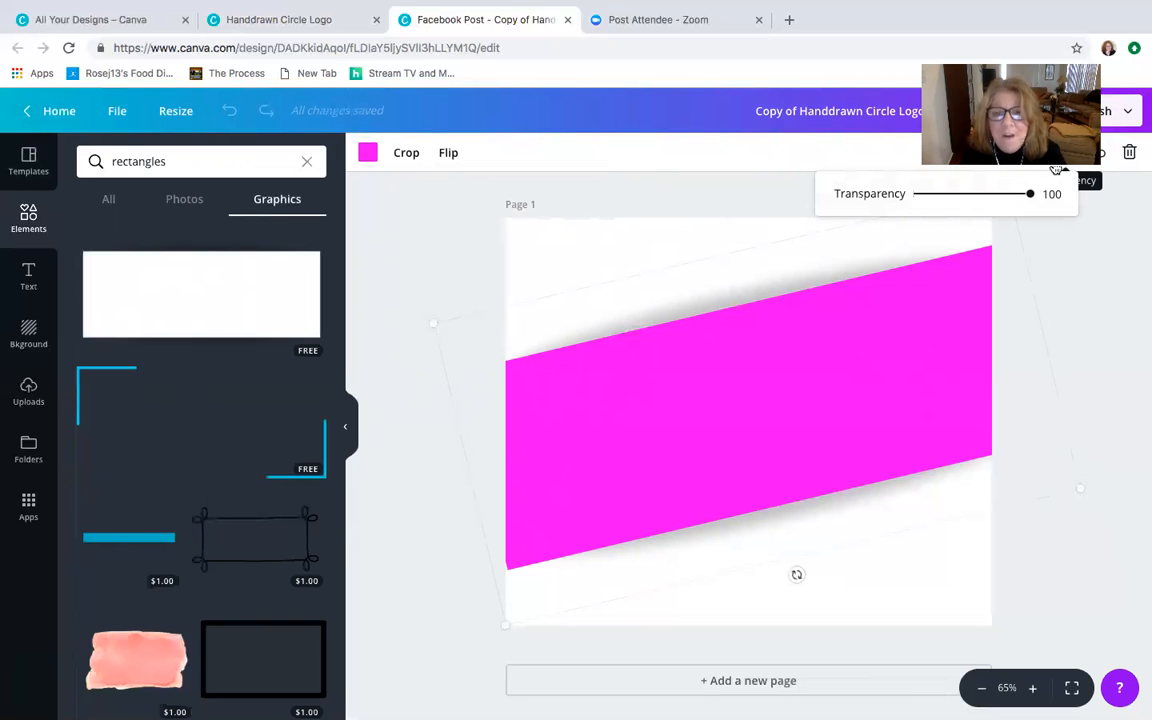
left_click_drag(1029, 193, 939, 194)
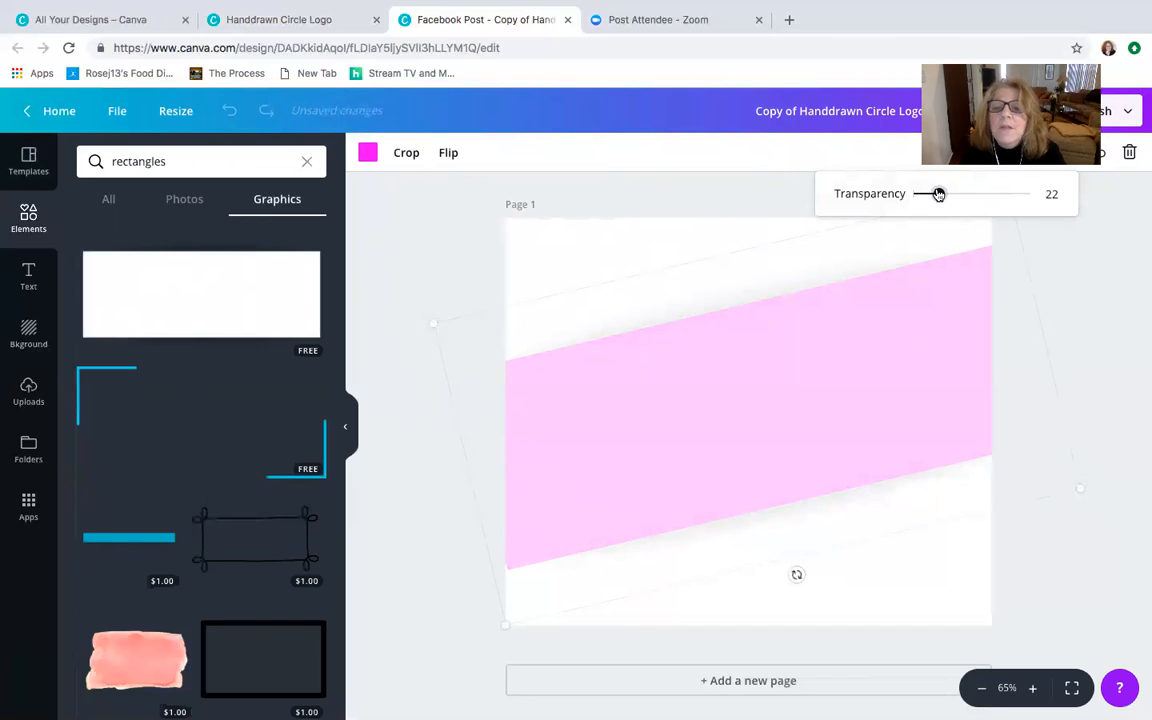
left_click_drag(939, 193, 939, 193)
left_click(1113, 240)
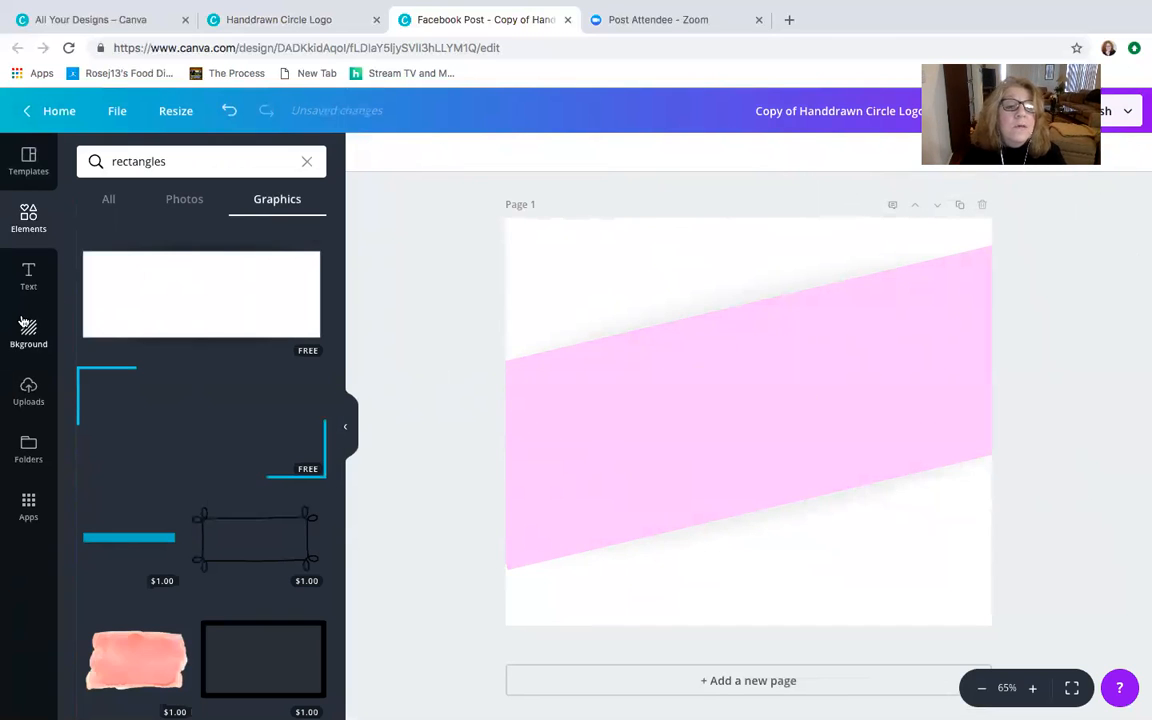
- Add a heading to the page and set its font to Foo-Foo
left_click(29, 277)
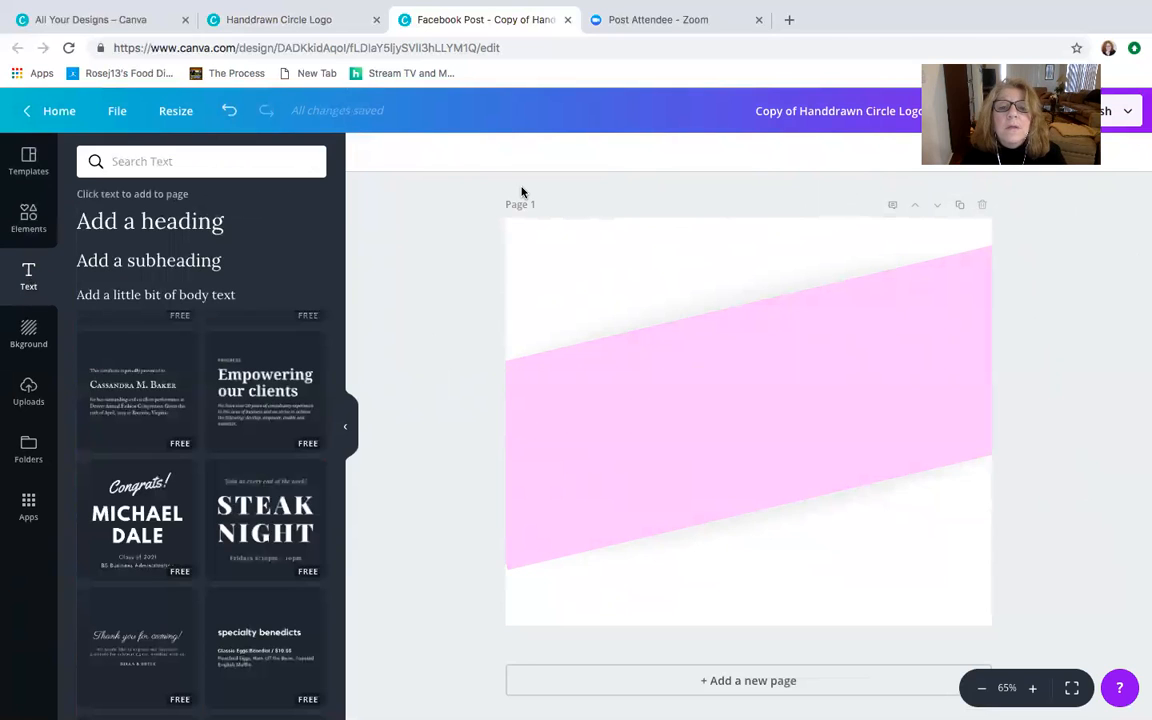
left_click(170, 231)
left_click(381, 151)
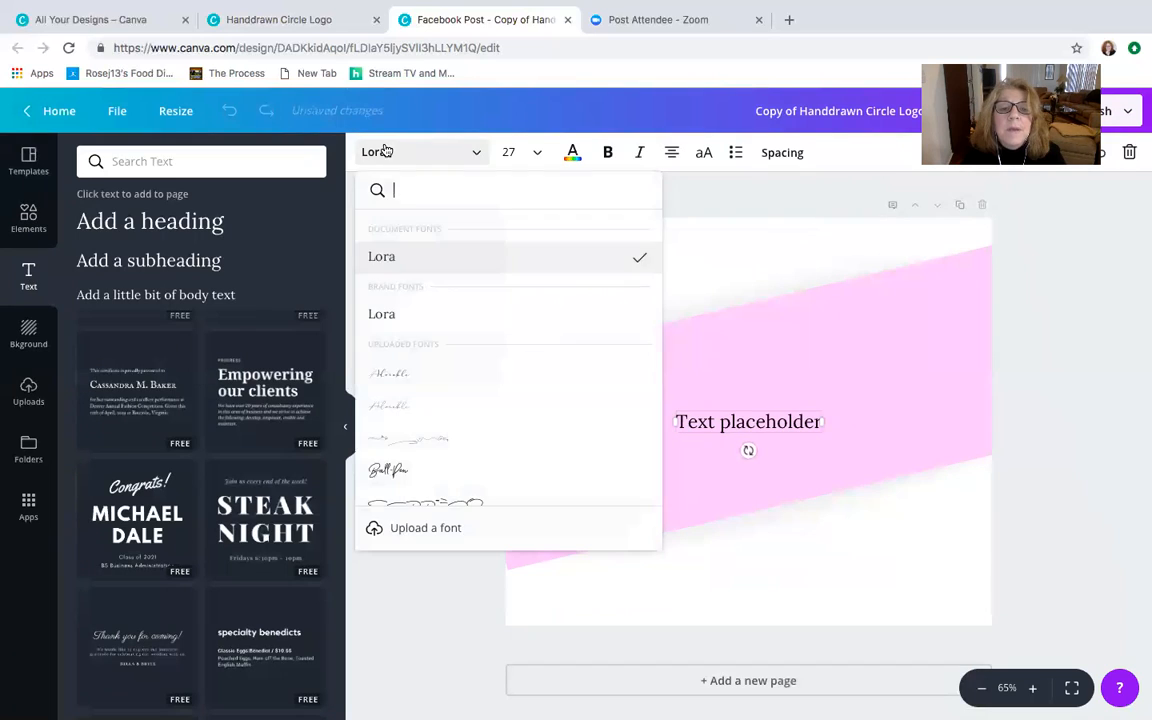
scroll(440, 305, "down", 6)
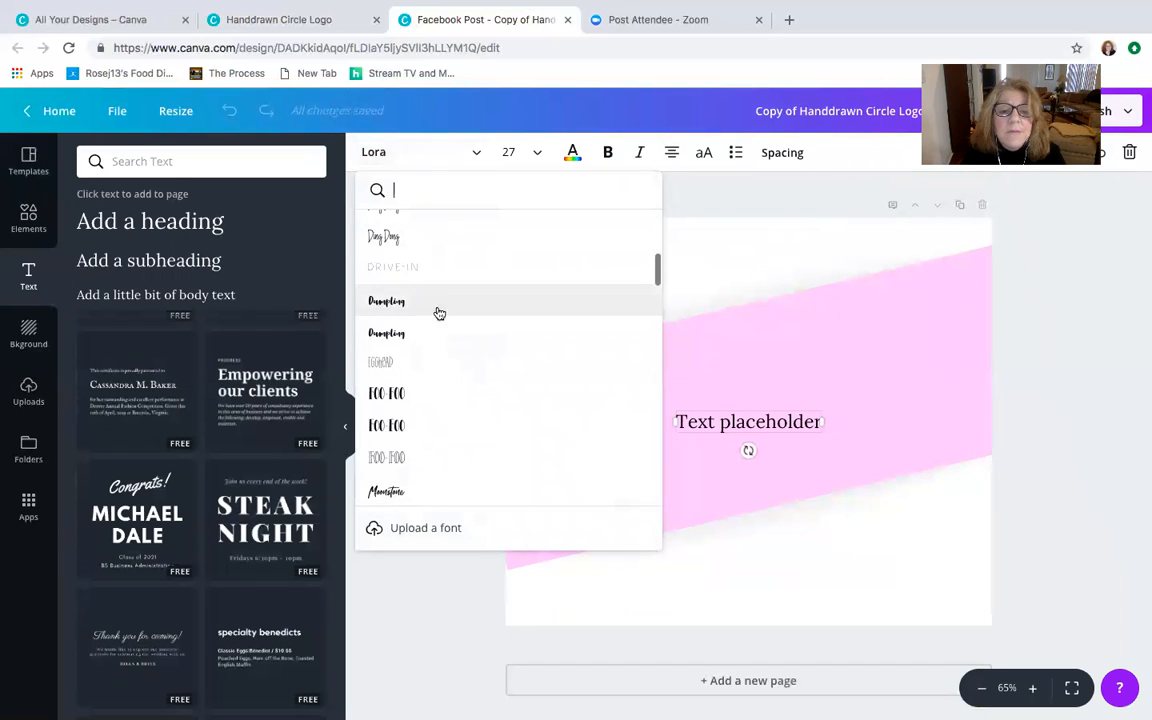
left_click(426, 431)
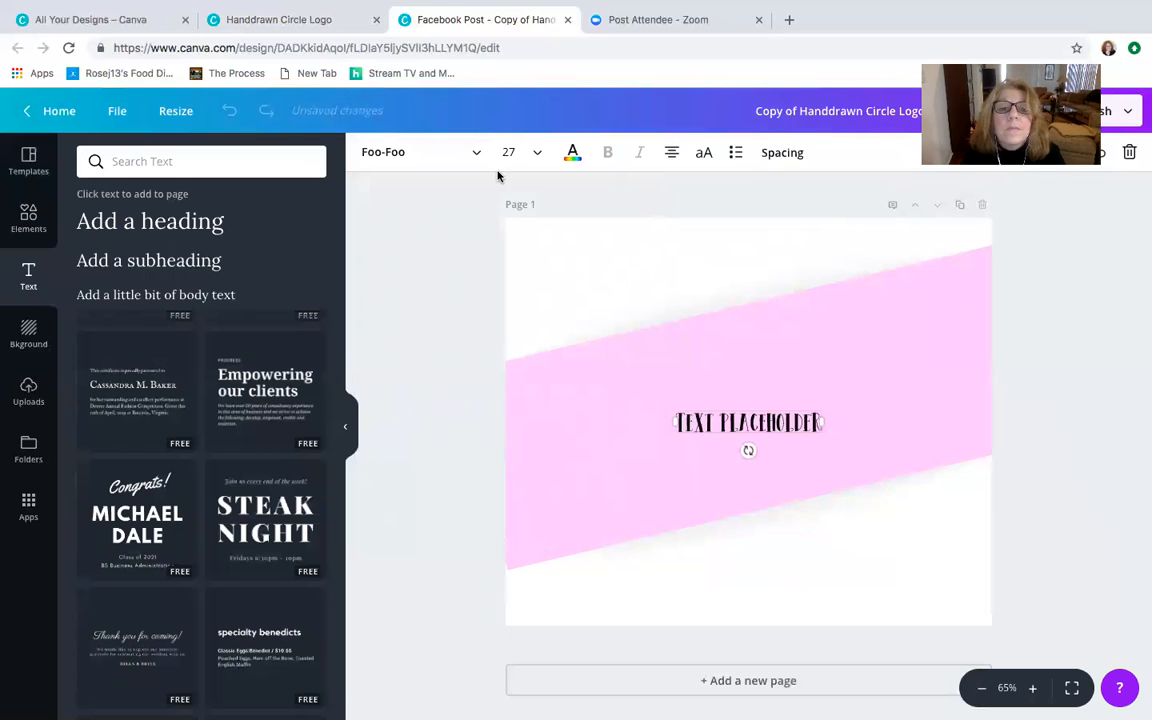
- Try the heading at font size 24, and enlarge it to 96 with its text box widened past the page's left edge
left_click(534, 157)
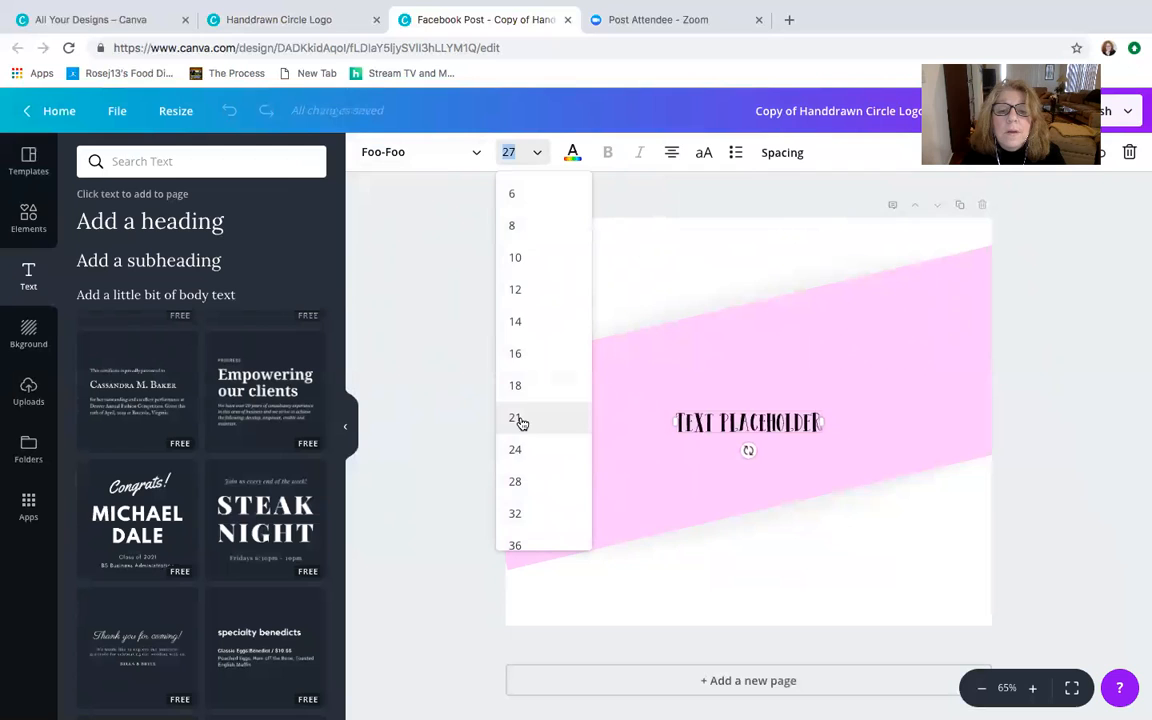
left_click(518, 449)
left_click(513, 150)
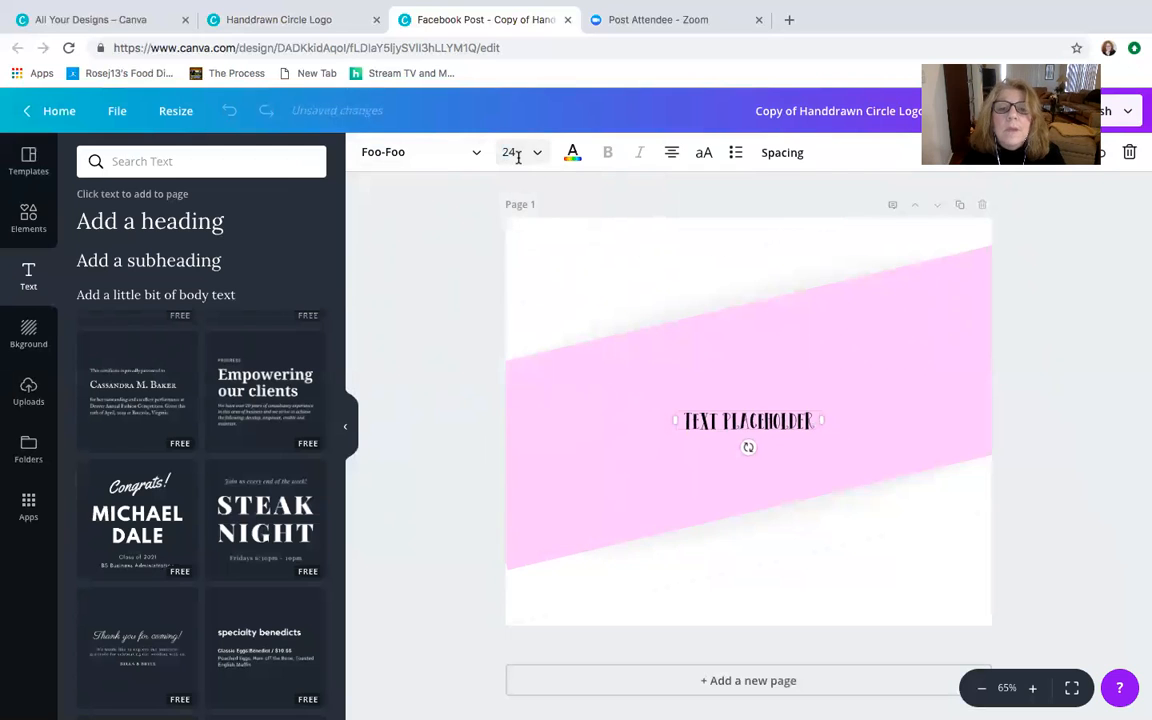
scroll(514, 399, "down", 3)
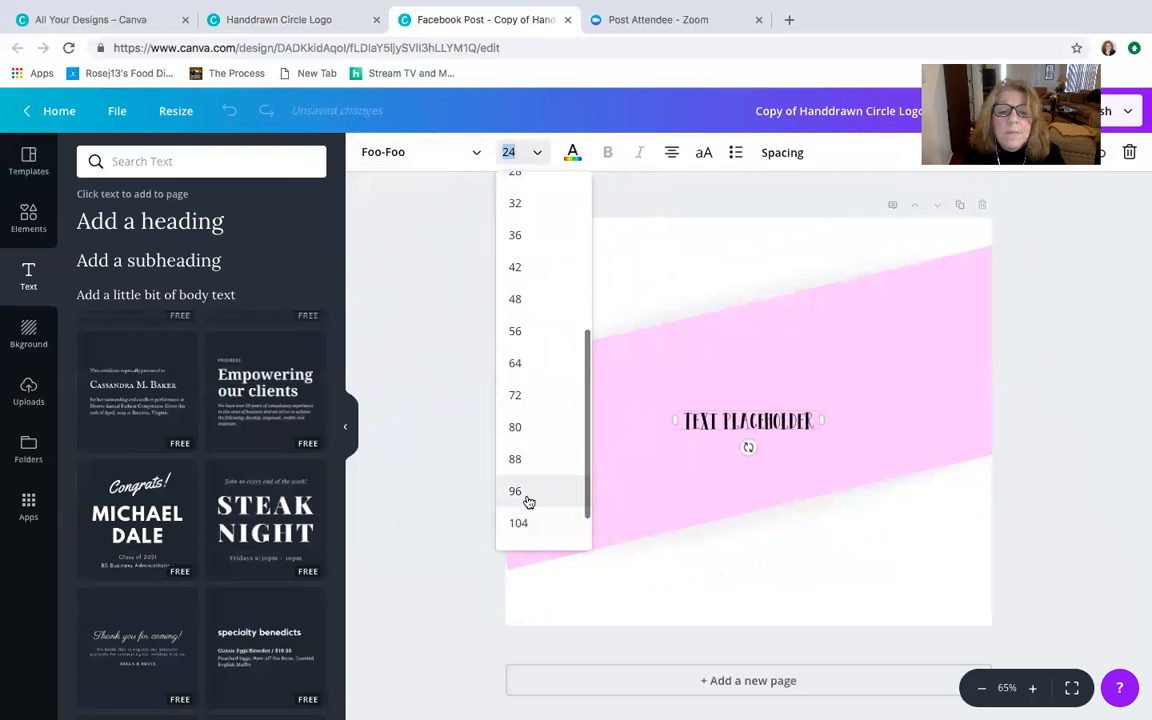
left_click(516, 491)
left_click_drag(675, 591, 452, 535)
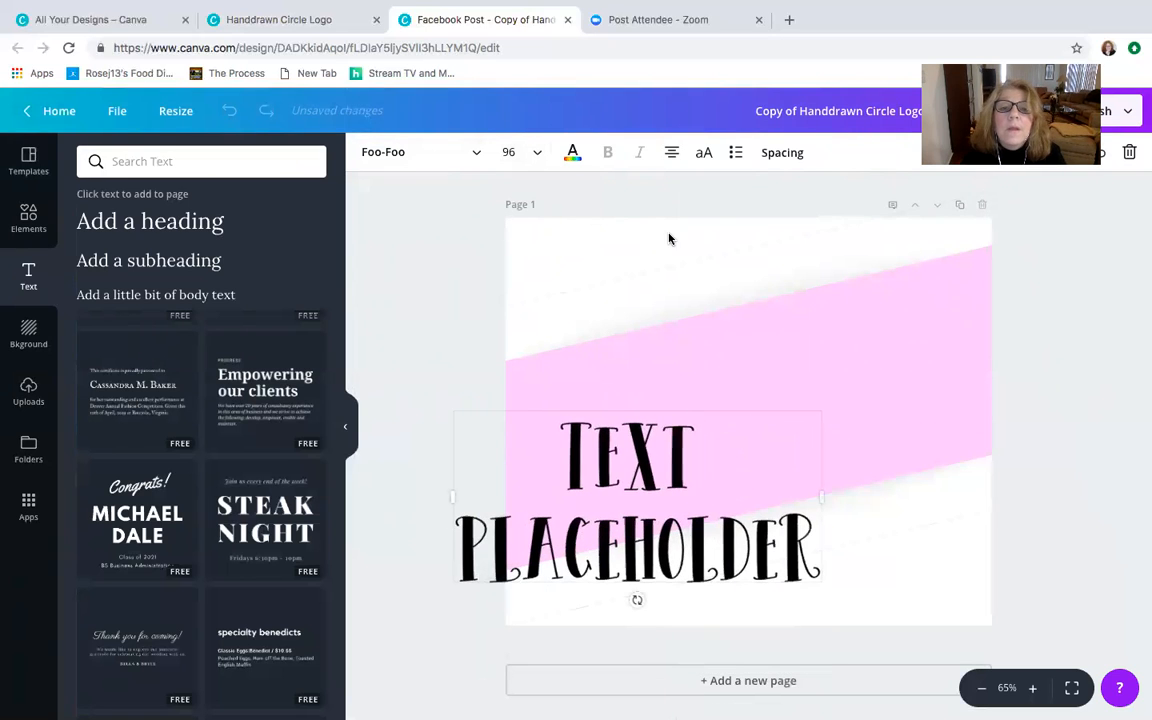
- Set the heading's font size to 88 and widen its text box so the placeholder text fits on one line
left_click(510, 152)
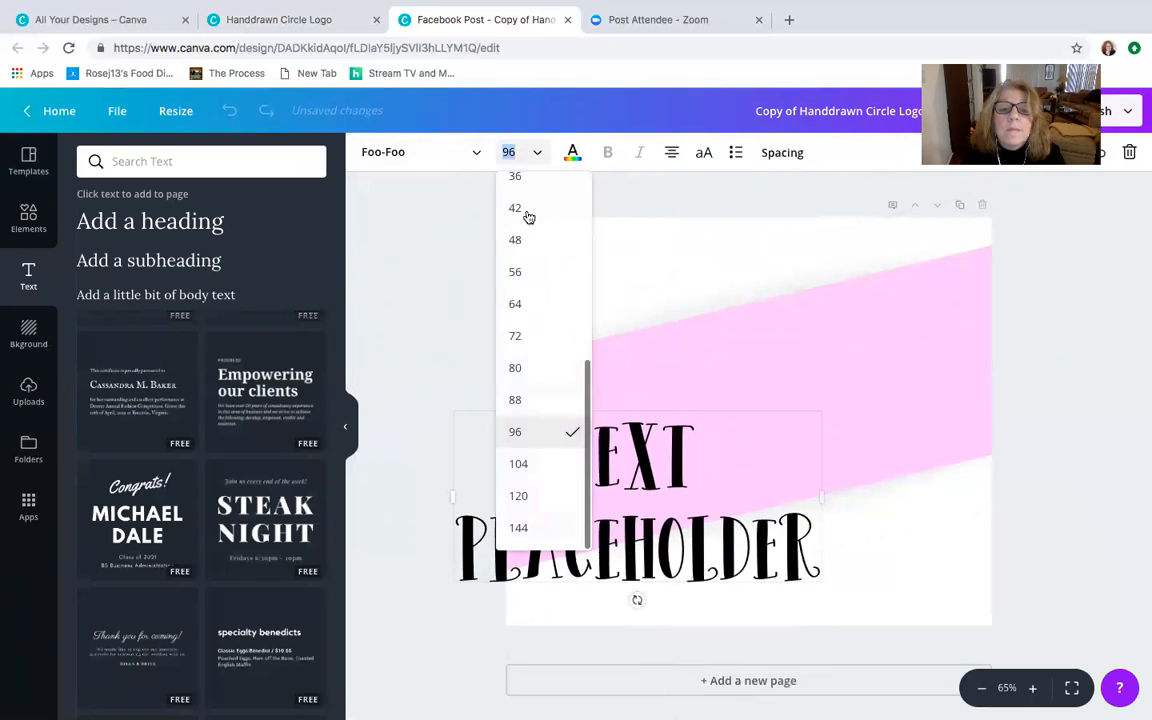
left_click(516, 400)
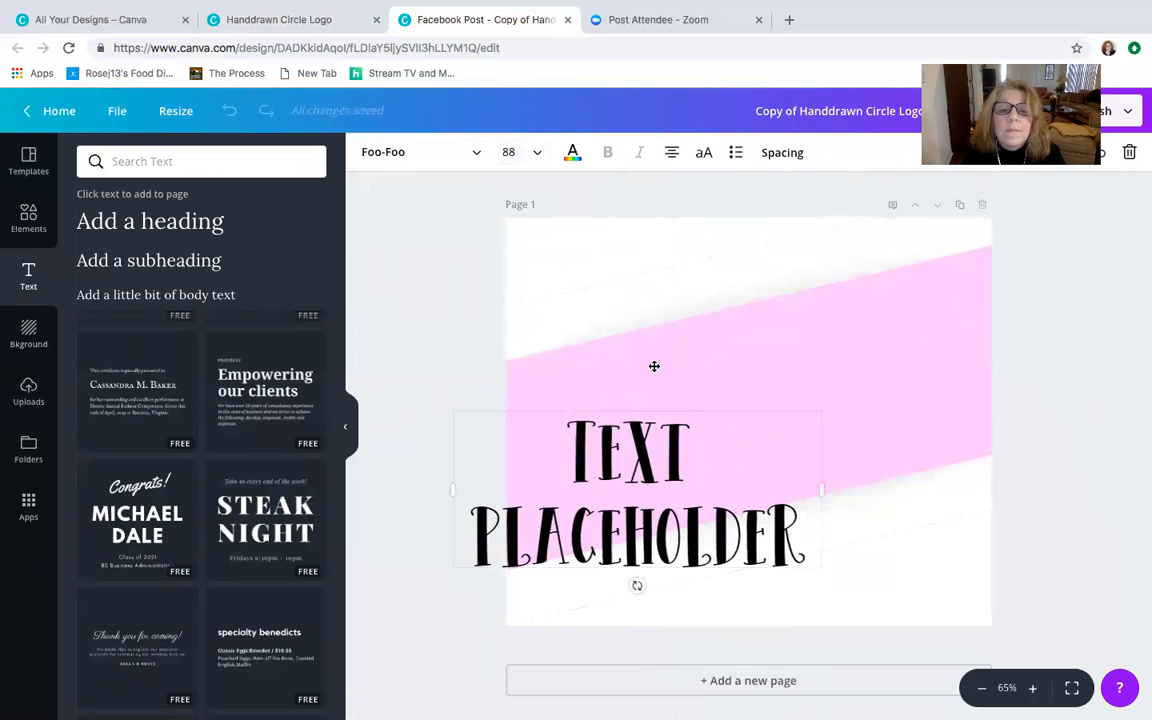
left_click_drag(792, 527, 560, 450)
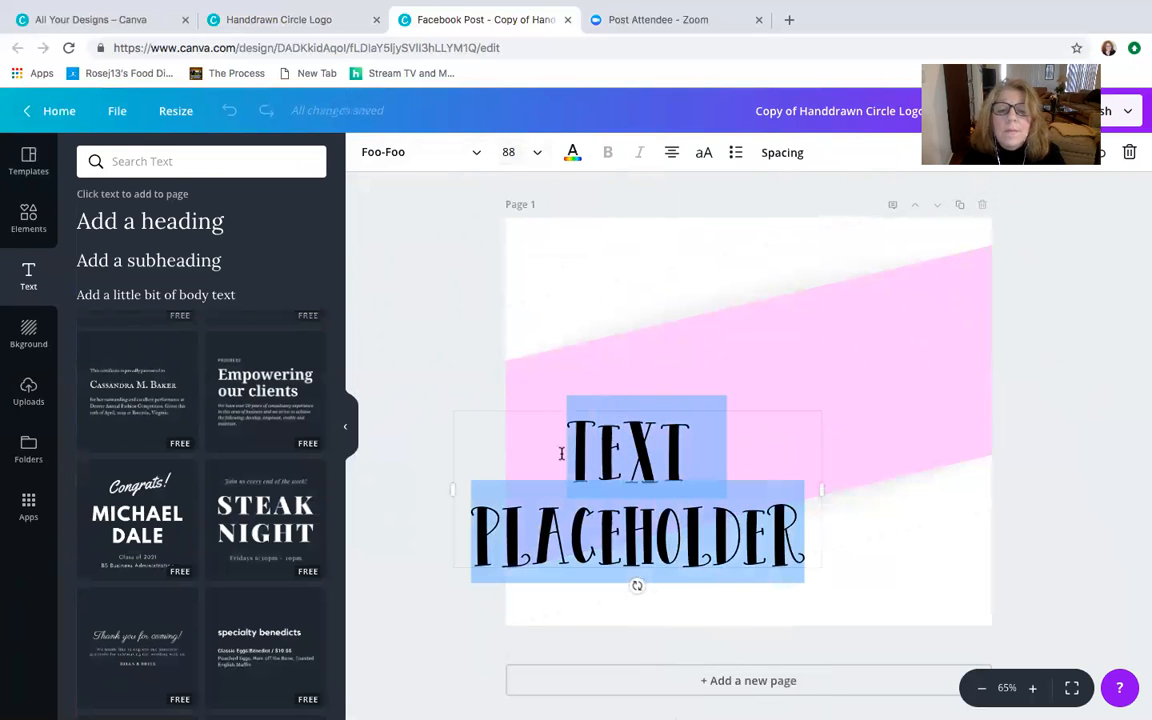
left_click_drag(847, 491, 959, 511)
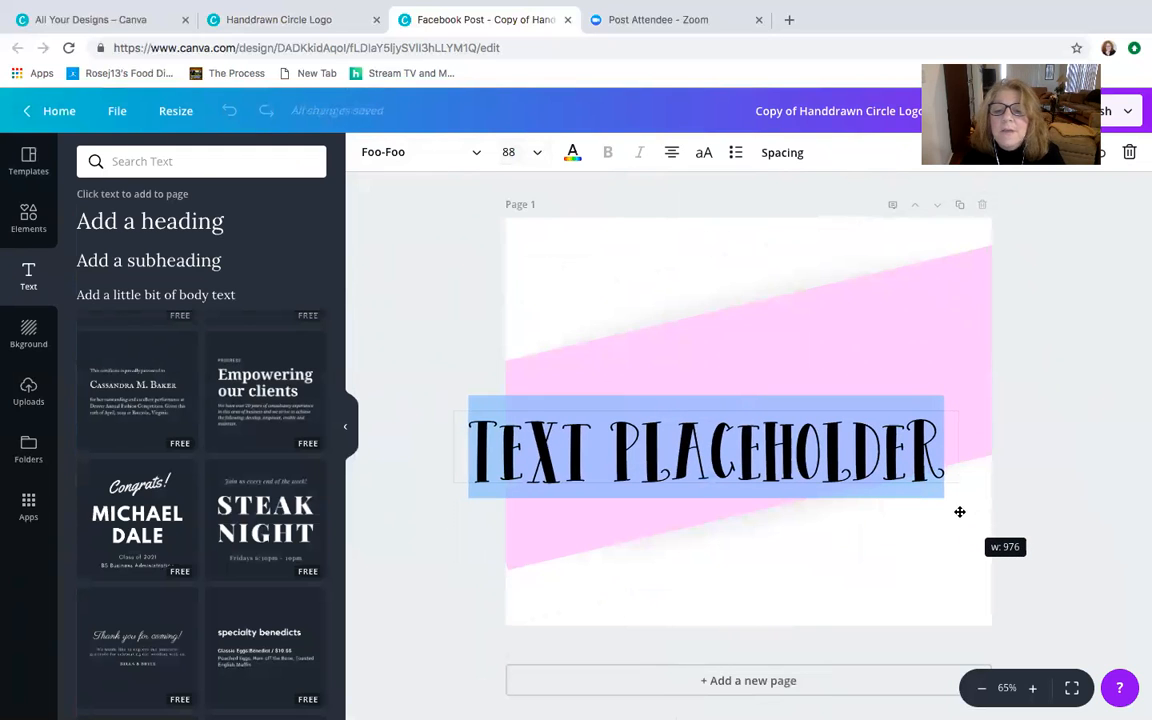
- Shift the pink rectangle slightly up and to the right, and tilt the heading to match the rectangle's slope
left_click_drag(730, 388, 750, 370)
left_click(728, 422)
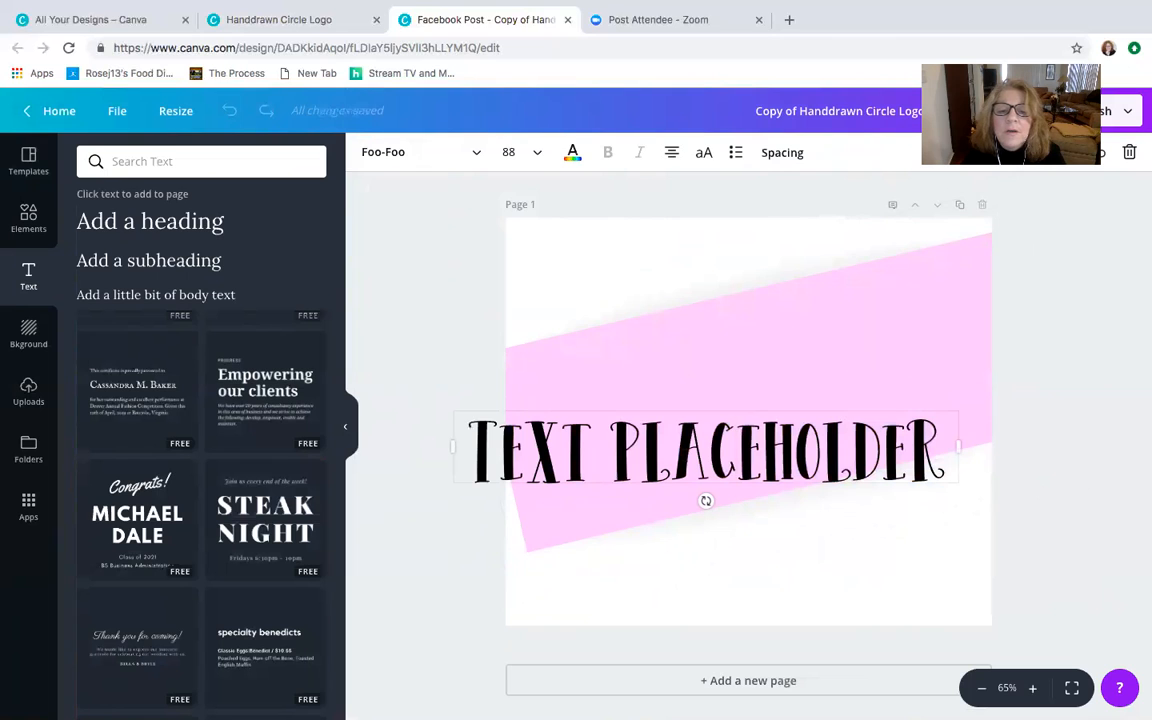
mouse_move(704, 499)
left_mouse_down()
mouse_move(727, 490)
mouse_move(717, 499)
left_mouse_up()
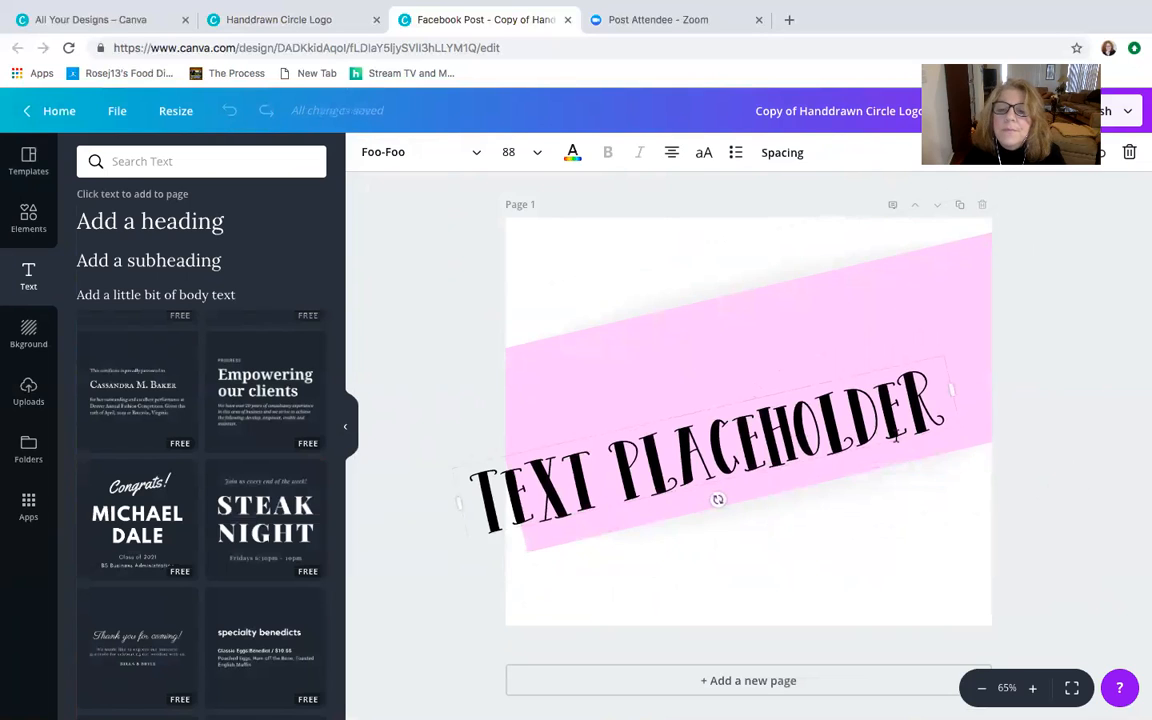
- Replace the heading's placeholder text with "CREATE LIFE!"
left_click_drag(936, 399, 467, 474)
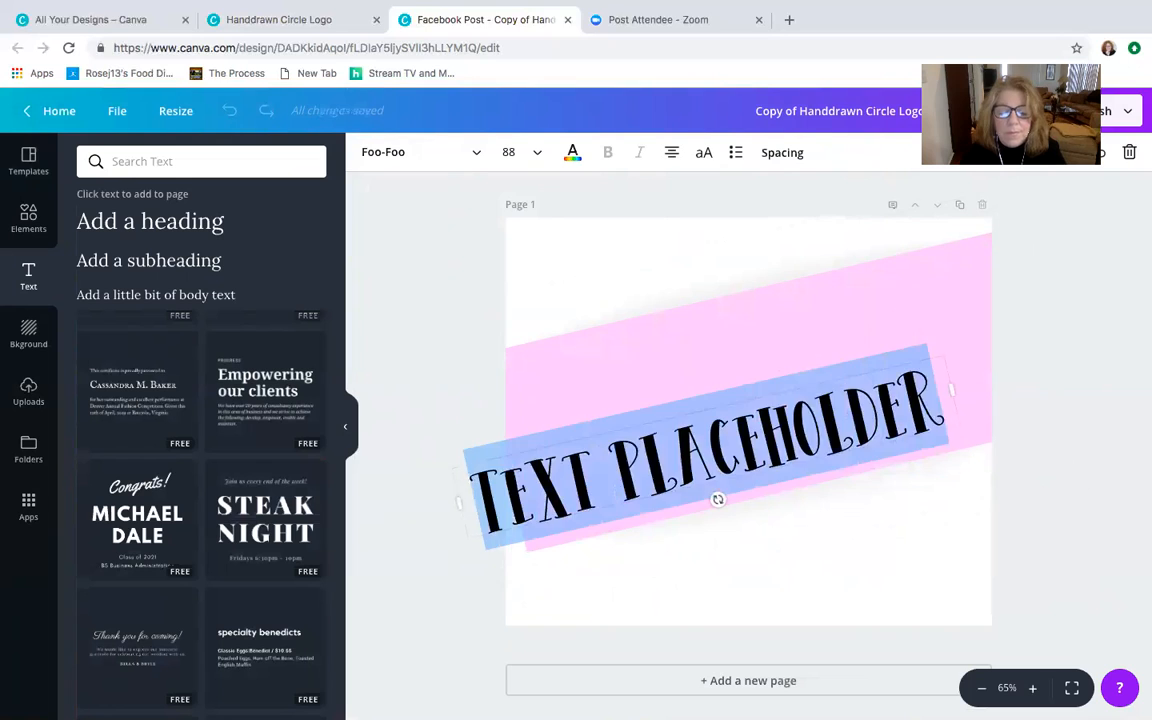
type("CREATE")
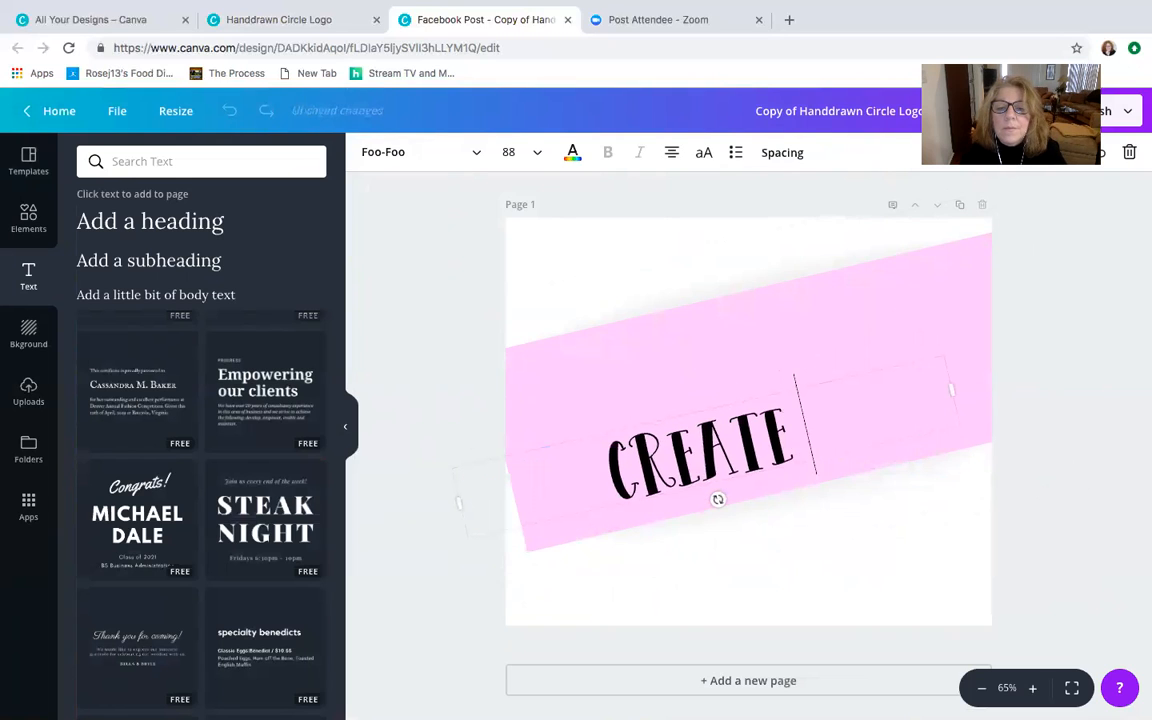
type(" LIFE!")
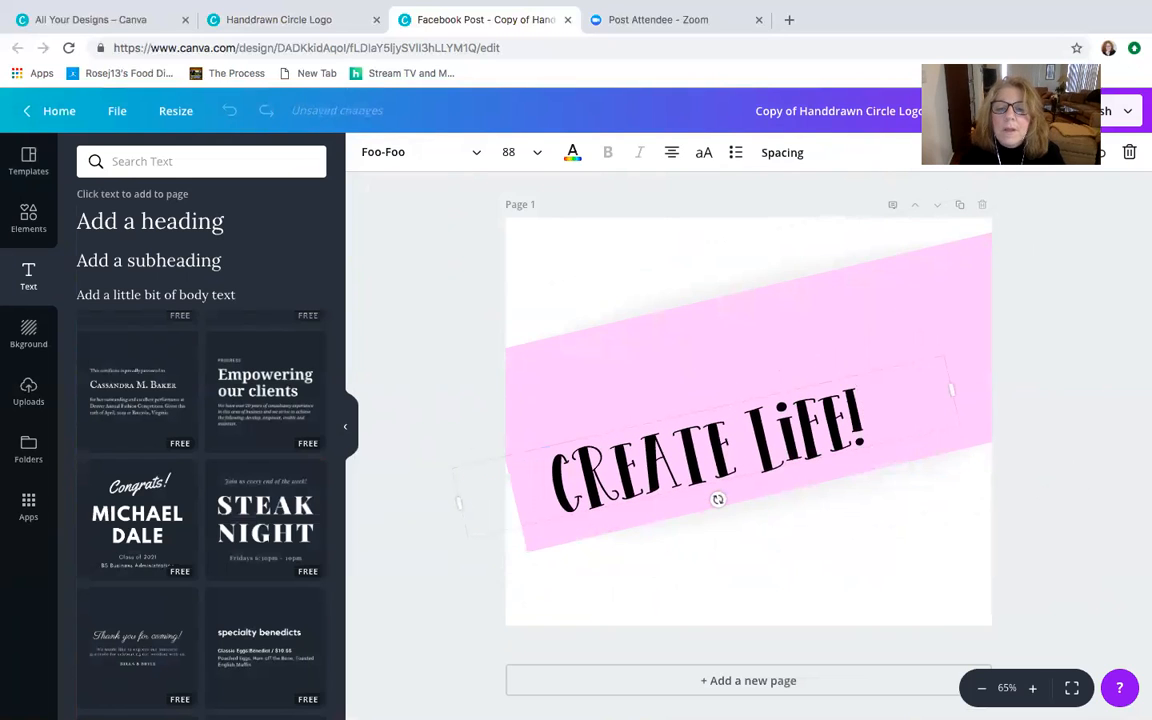
- Move the pink rectangle up the page so its lower edge lies above the "CREATE LIFE!" heading
left_click(726, 387)
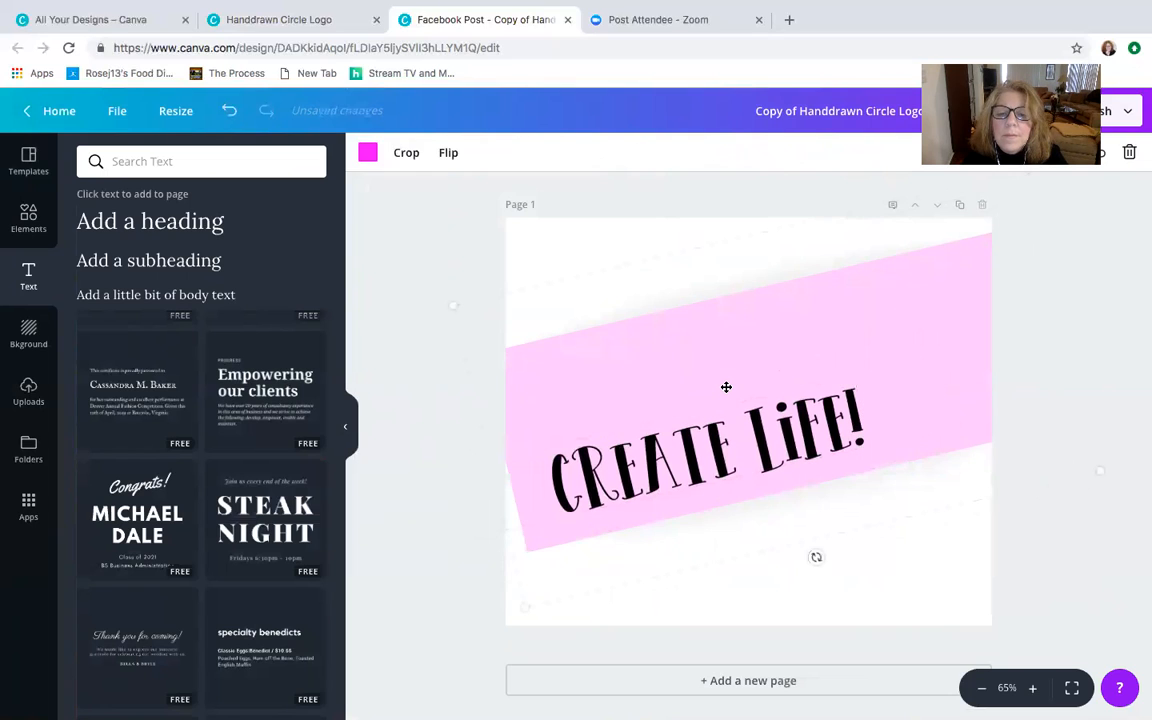
double_click(731, 402)
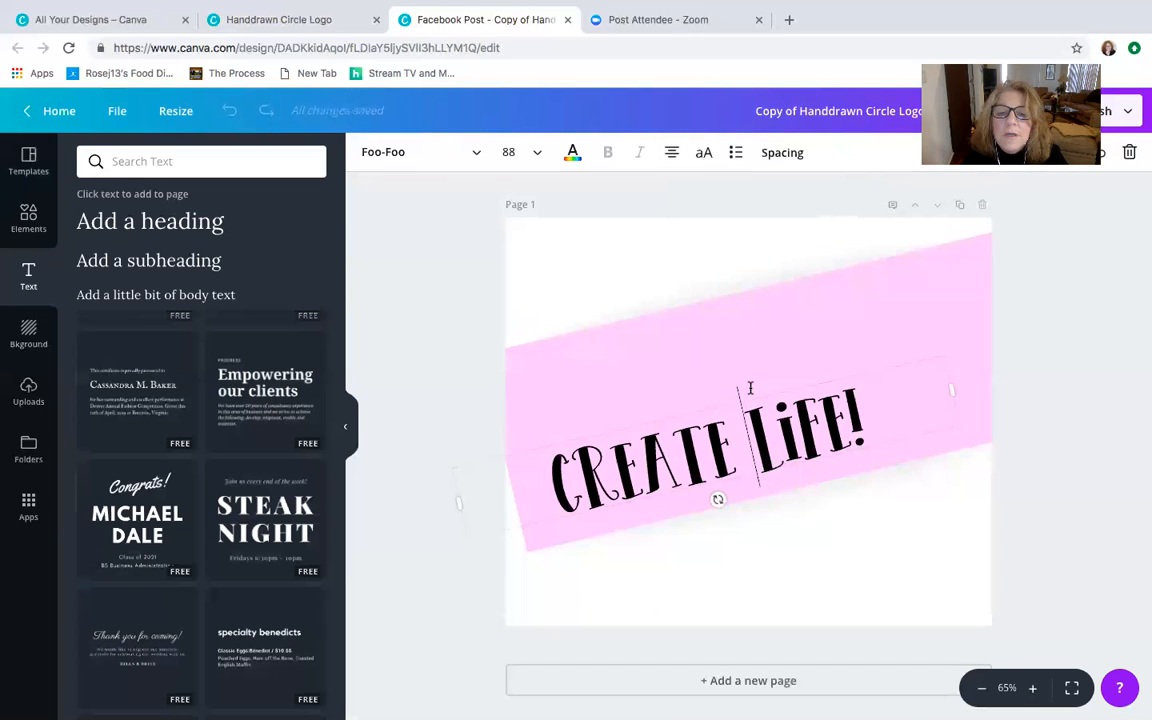
left_click_drag(753, 368, 784, 391)
left_click(764, 391)
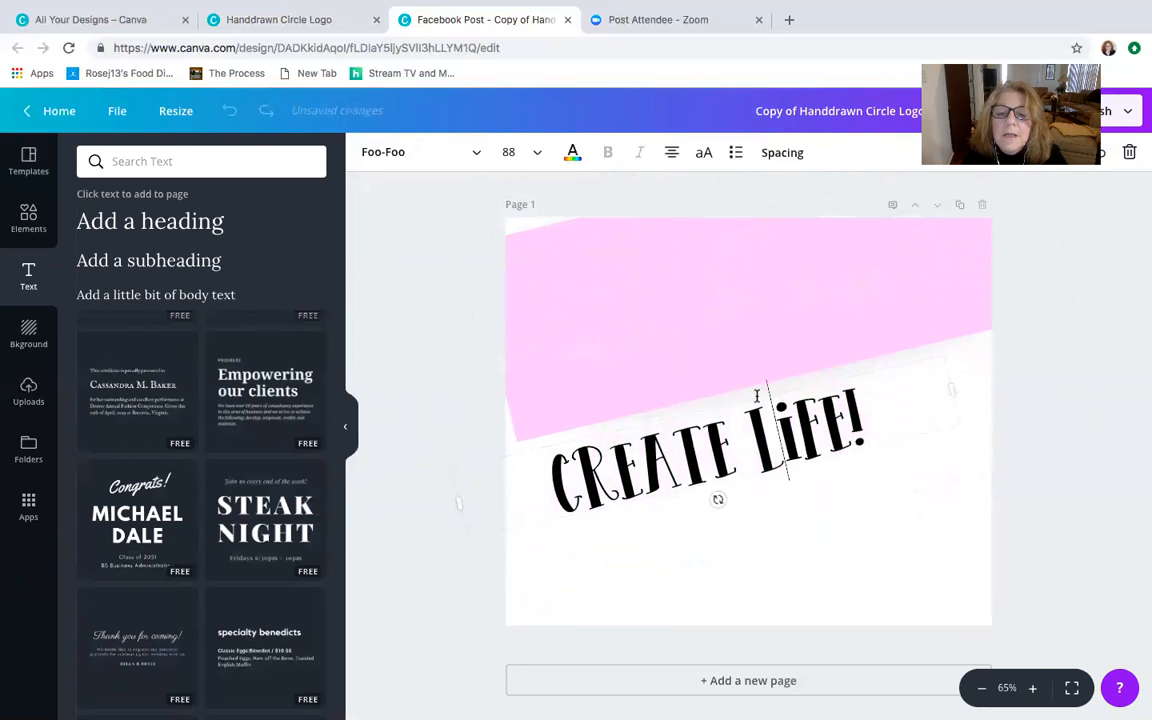
- Move the pink rectangle farther up and to the right, clear of the "CREATE LIFE!" heading
left_click(760, 377)
left_click_drag(760, 377, 774, 345)
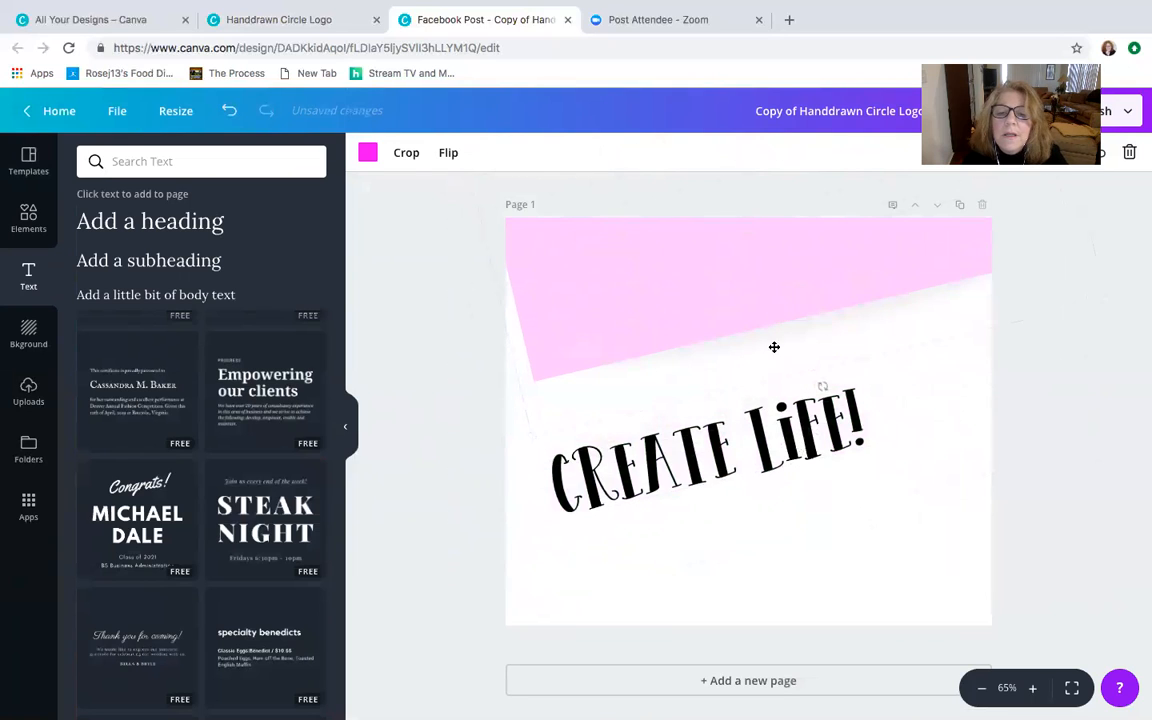
left_click(772, 392)
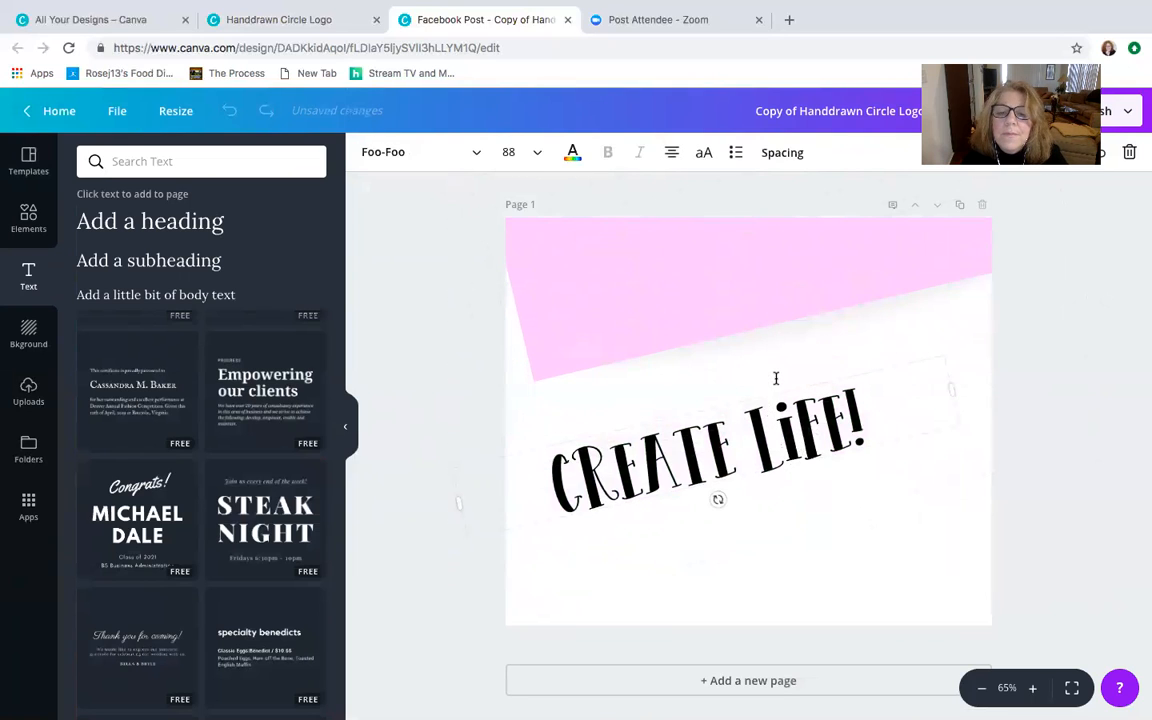
left_click(777, 372)
left_click_drag(777, 372, 705, 318)
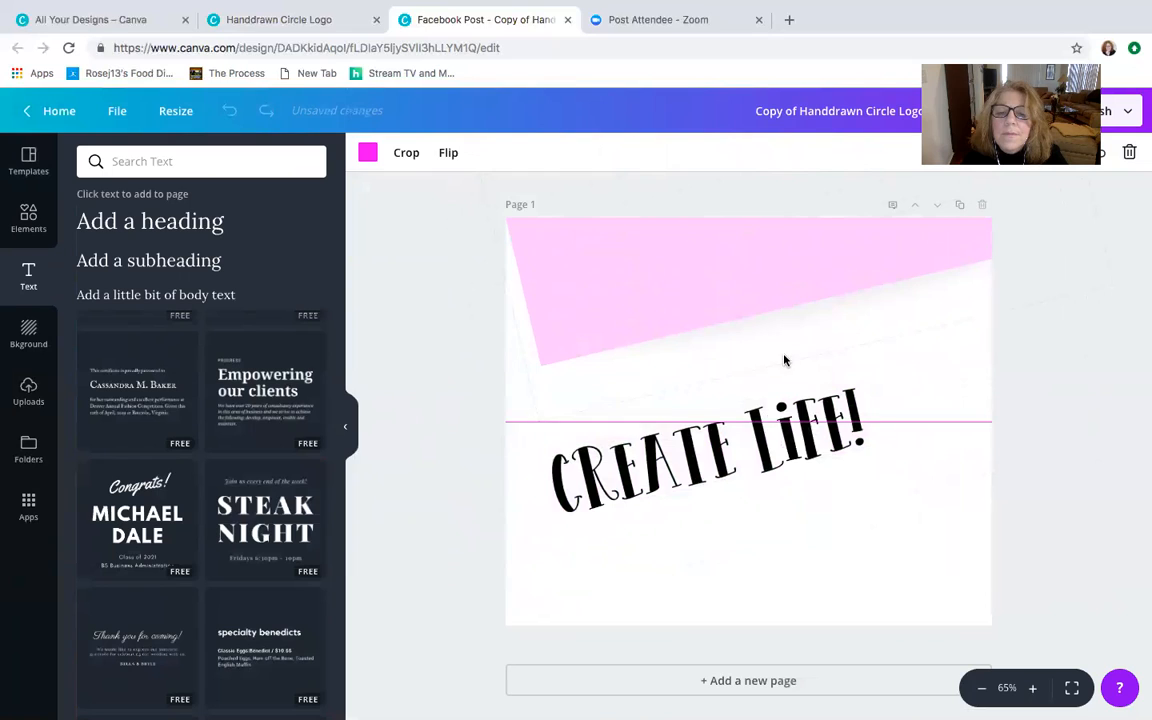
- Centre the "CREATE LIFE!" heading horizontally and higher on the page, and lower the pink rectangle so it lies behind the heading
double_click(793, 428)
left_click(720, 400)
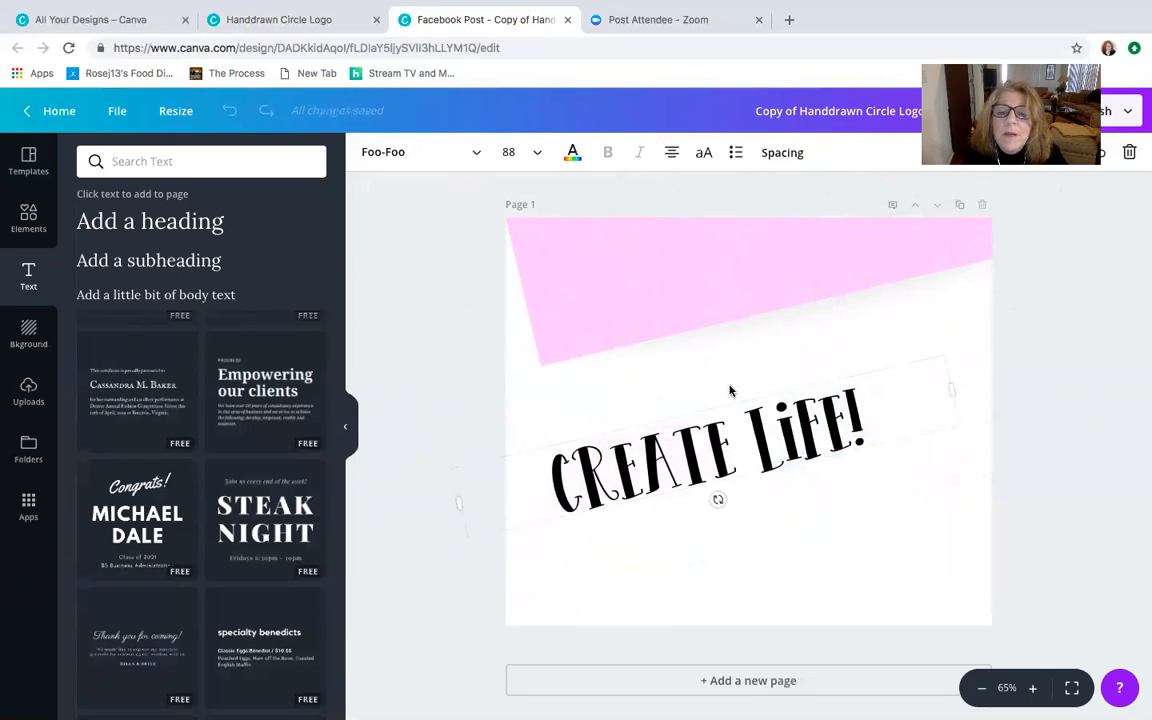
left_click(730, 391)
left_click_drag(735, 422, 778, 357)
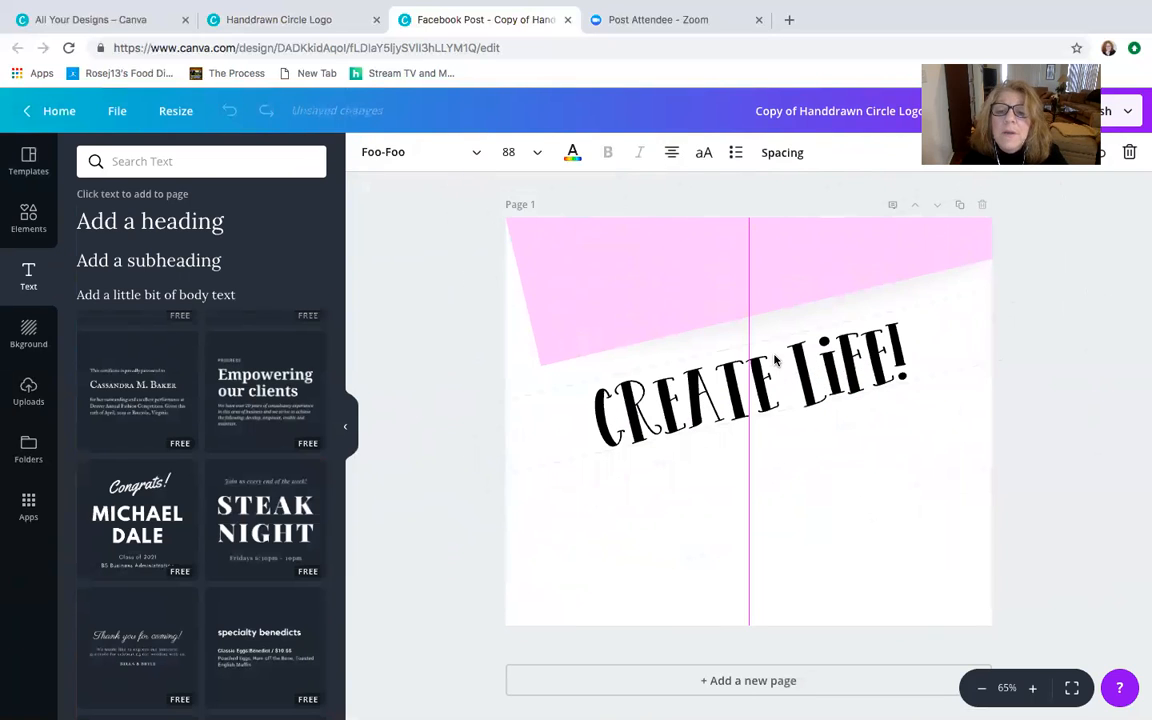
left_click(726, 280)
left_click_drag(726, 280, 728, 458)
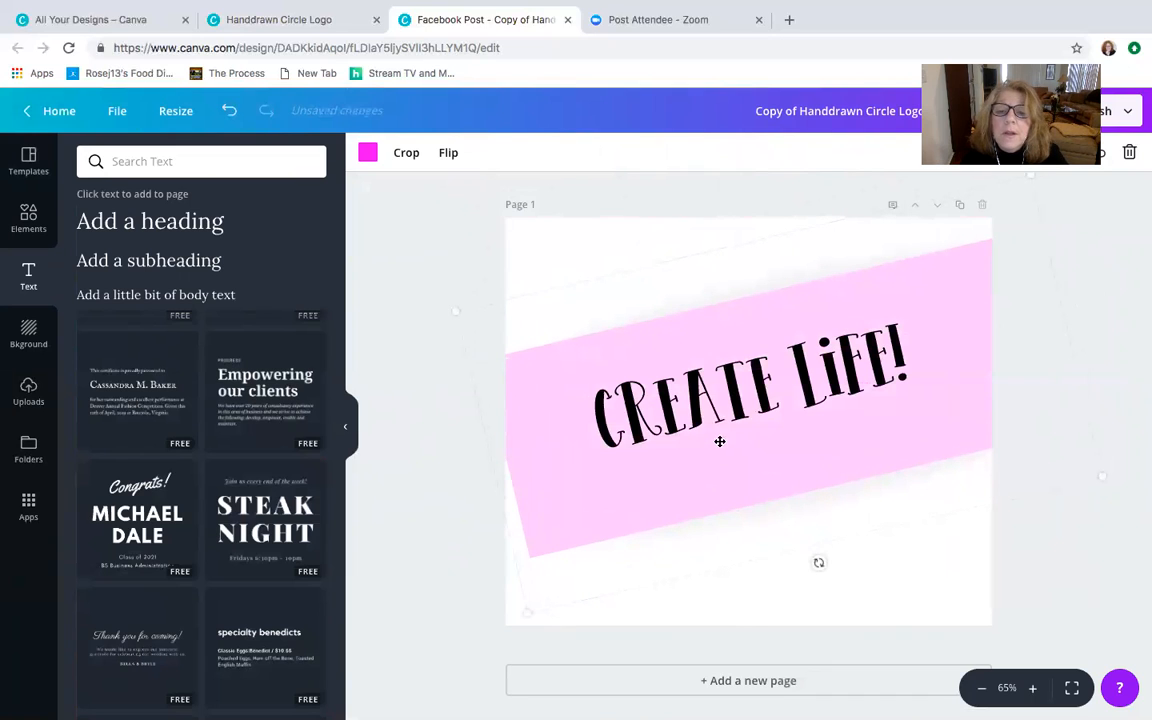
- Change the colour of the whole "CREATE LIFE!" heading text to white
double_click(719, 441)
mouse_move(760, 434)
left_mouse_down()
mouse_move(772, 424)
mouse_move(761, 434)
left_mouse_up()
left_click_drag(932, 340, 567, 358)
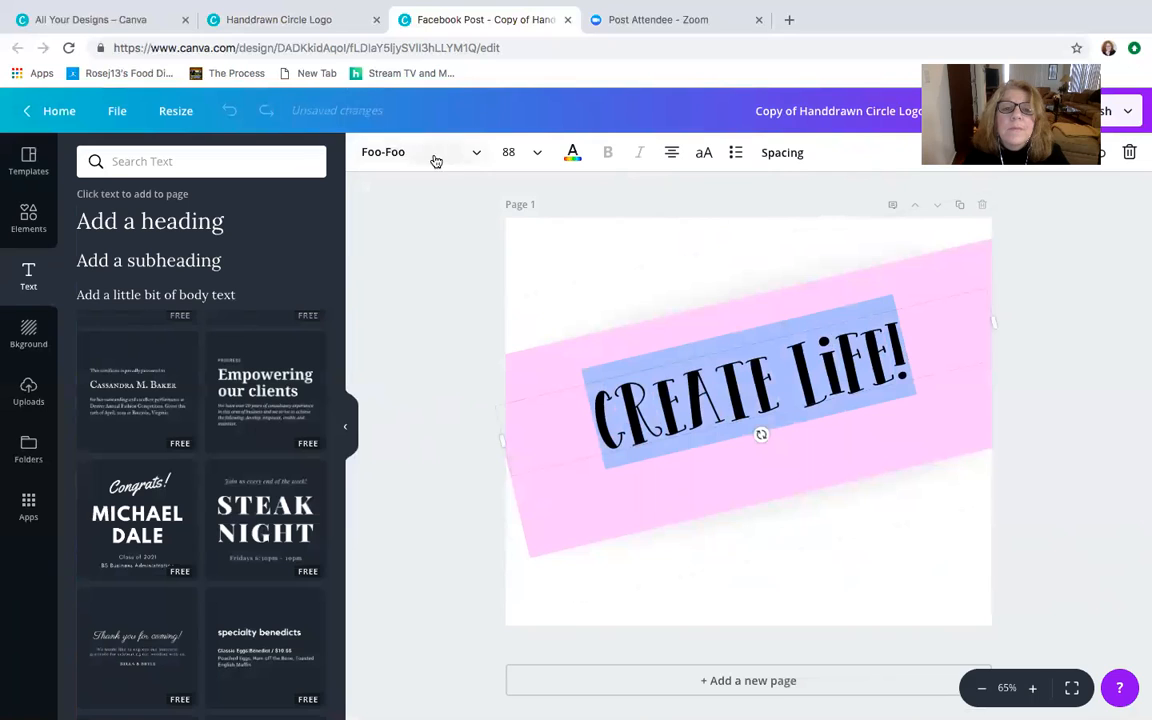
left_click(574, 157)
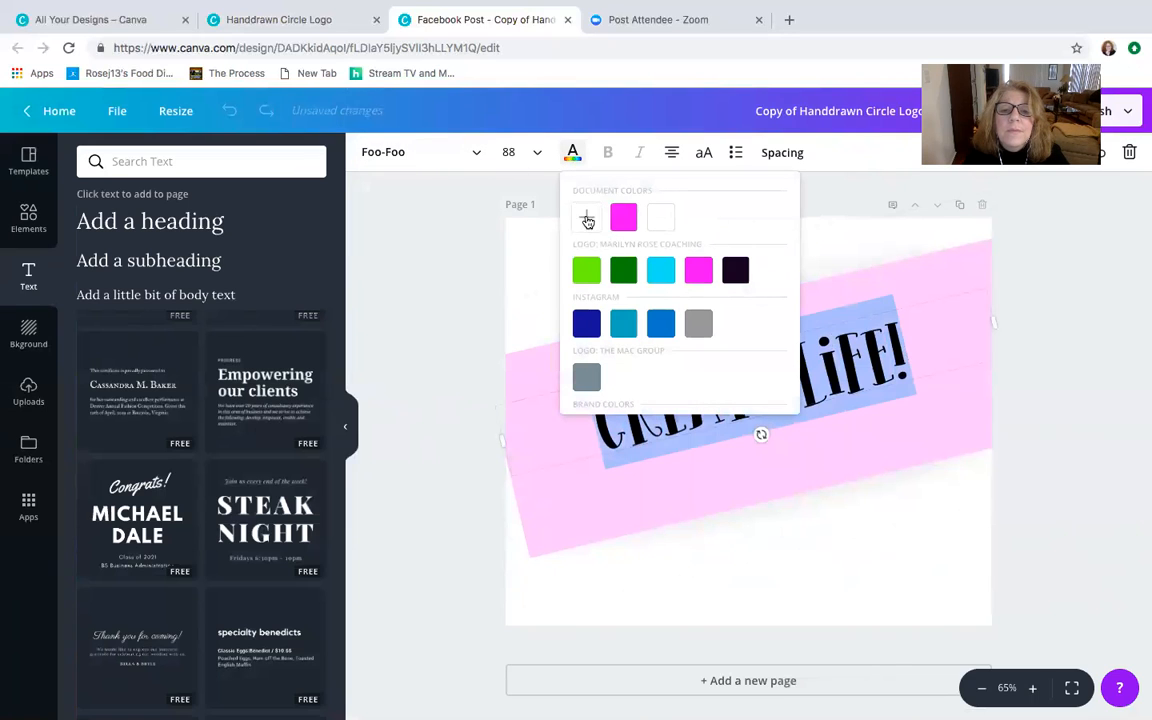
left_click(660, 217)
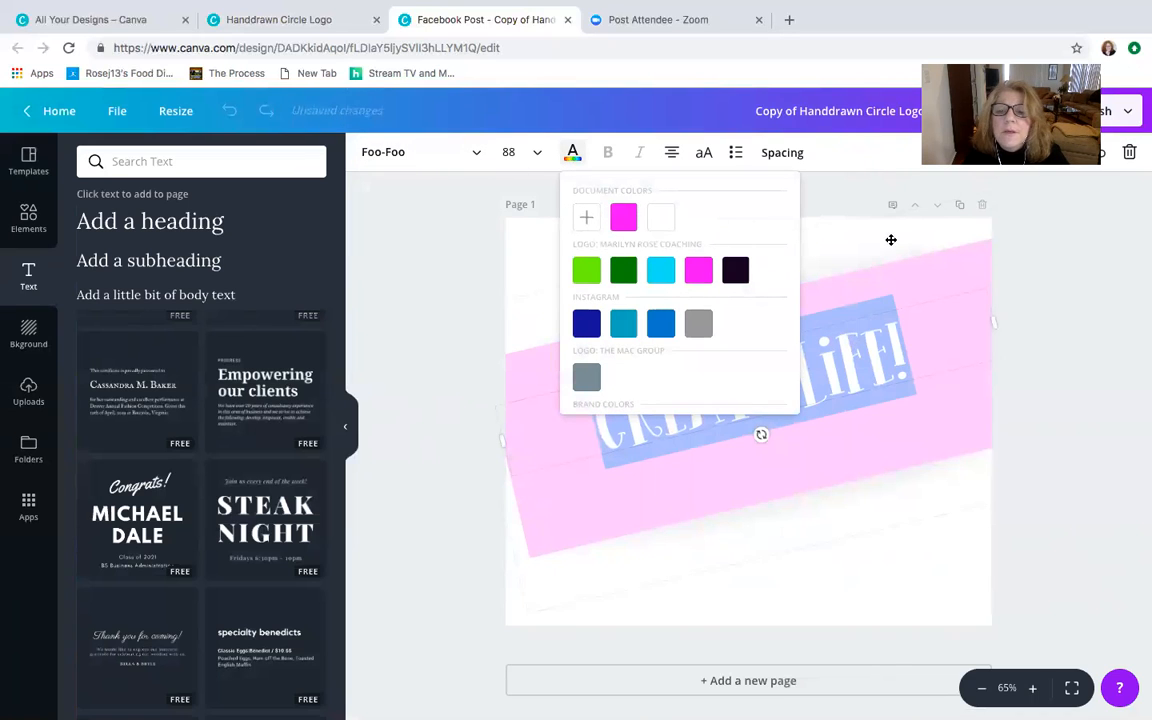
left_click(900, 380)
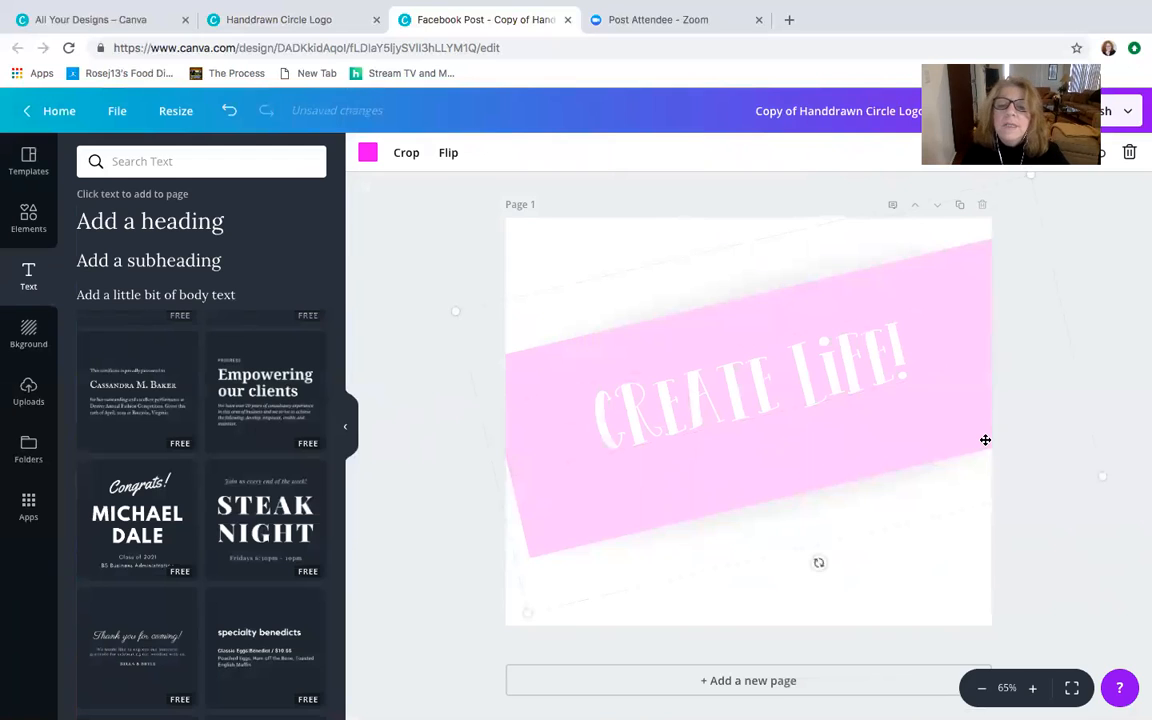
- Set the pink rectangle's transparency to 31
left_click(647, 226)
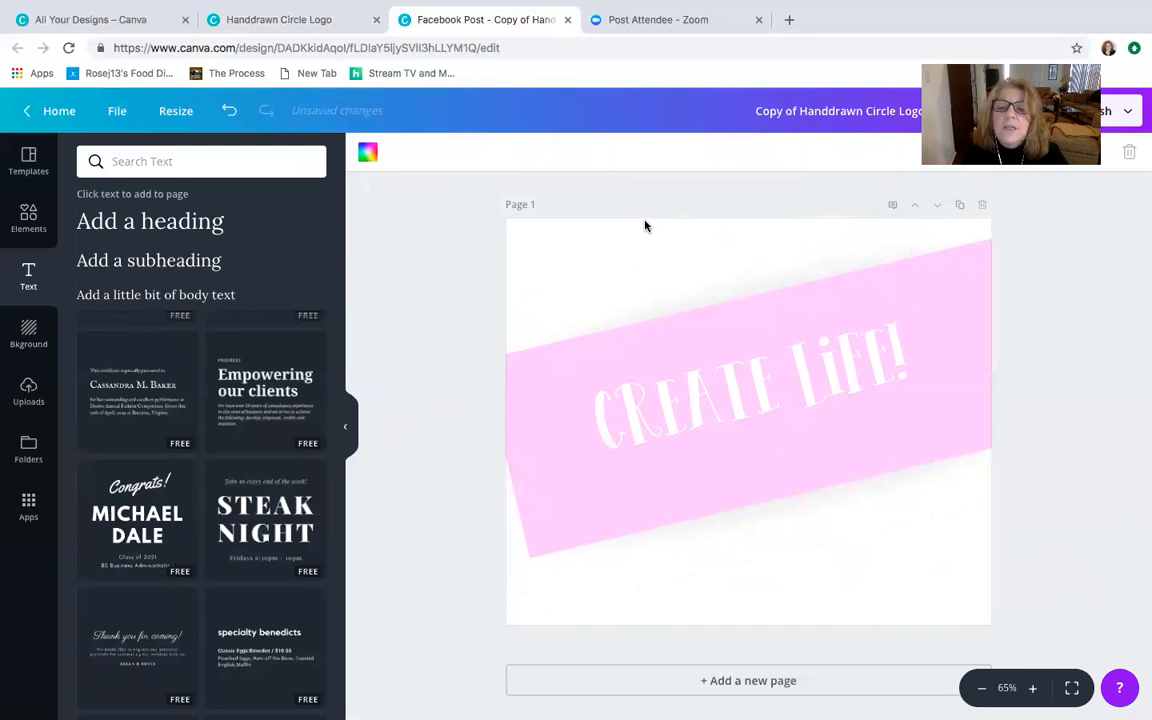
left_click(675, 328)
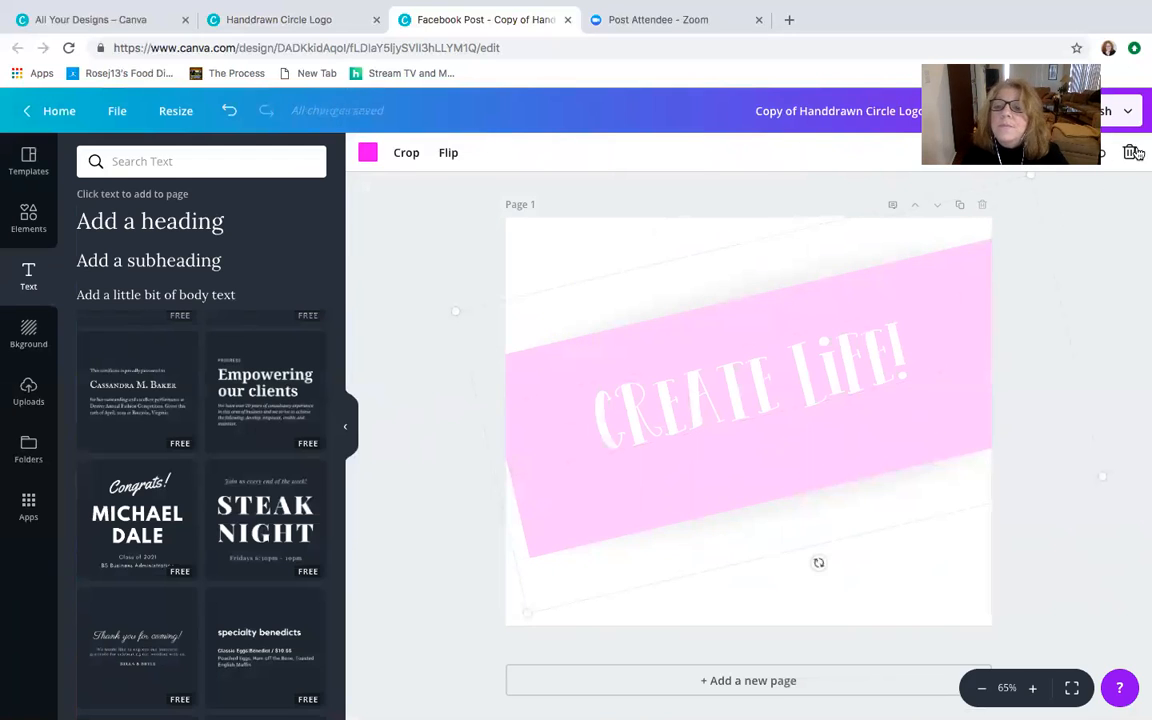
left_click(1025, 152)
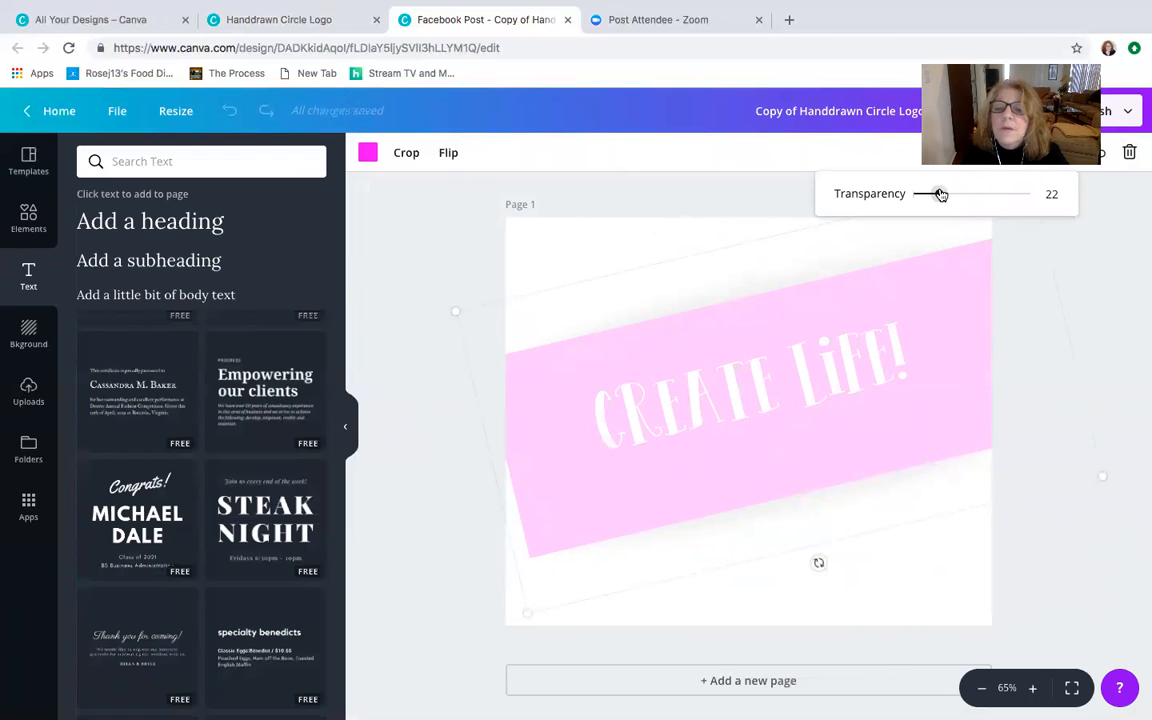
mouse_move(940, 194)
left_mouse_down()
mouse_move(980, 194)
mouse_move(949, 199)
left_mouse_up()
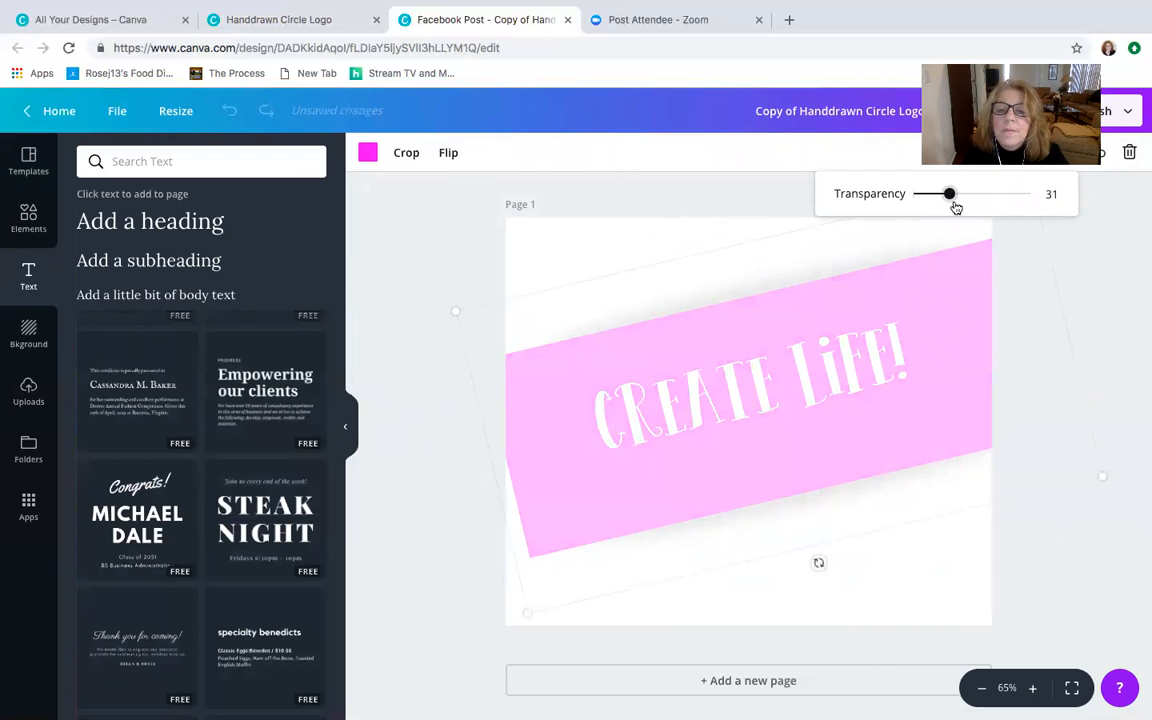
left_click(567, 364)
left_click(415, 296)
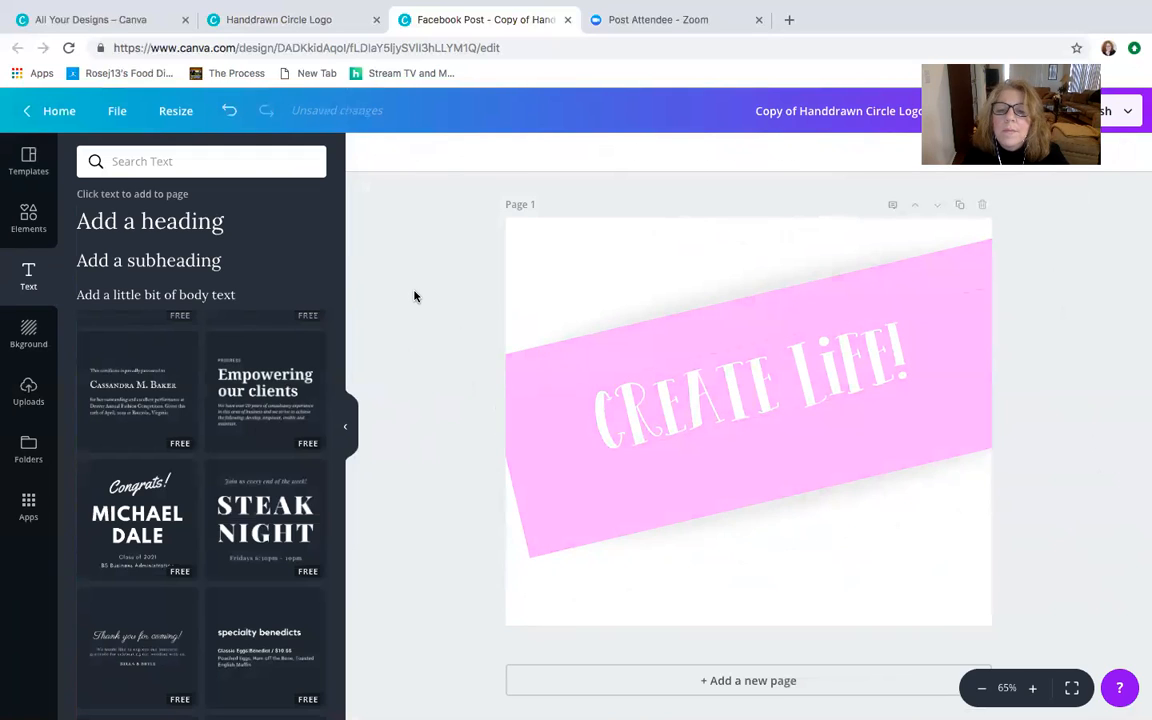
- Add the larger uploaded coaching logo with the flower to the page and shrink it to about 452 by 224
left_click(30, 388)
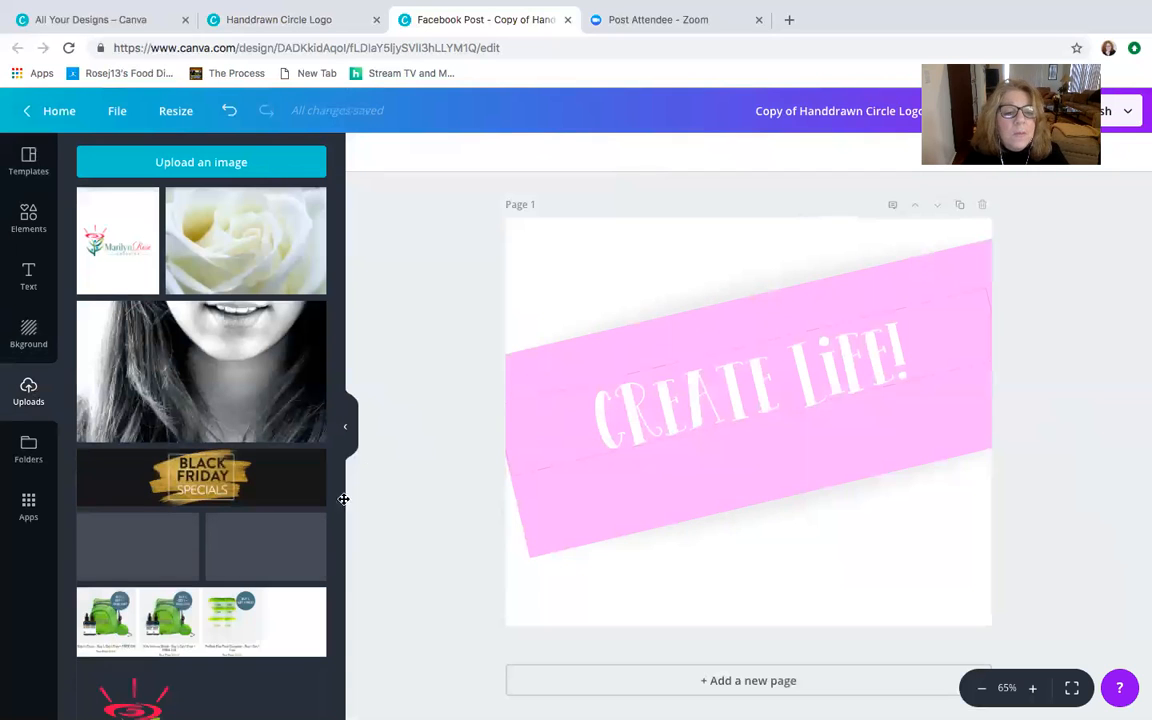
scroll(303, 519, "down", 5)
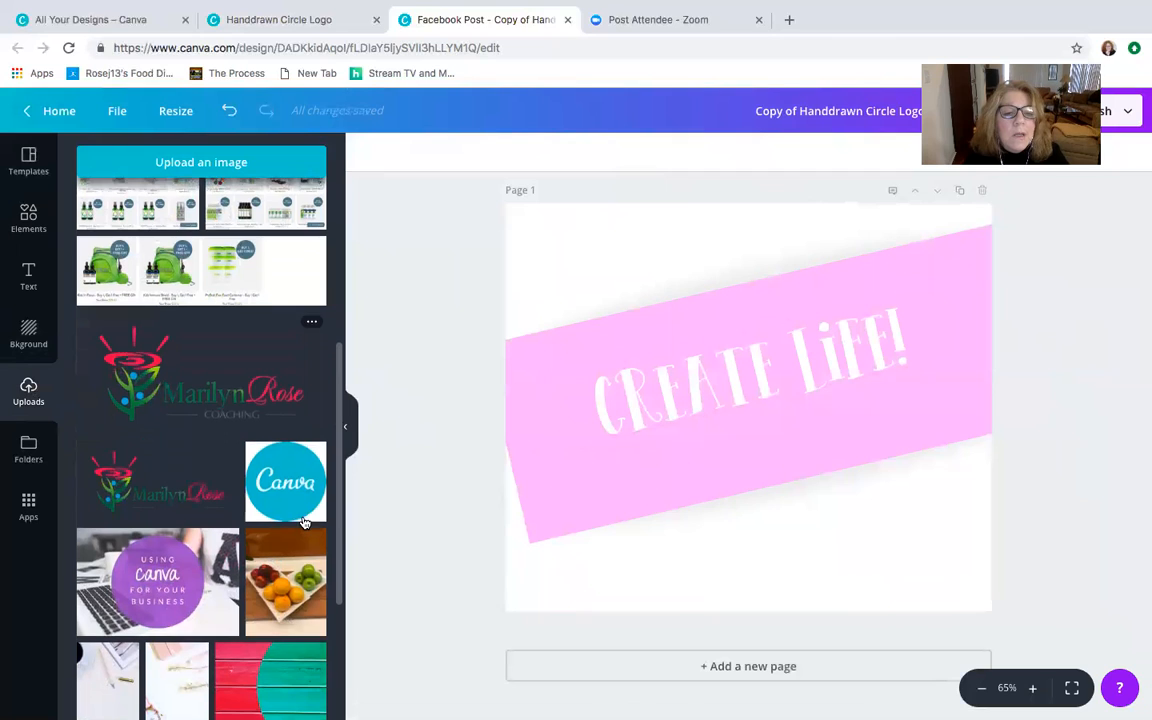
left_click(237, 399)
left_click_drag(547, 305, 700, 428)
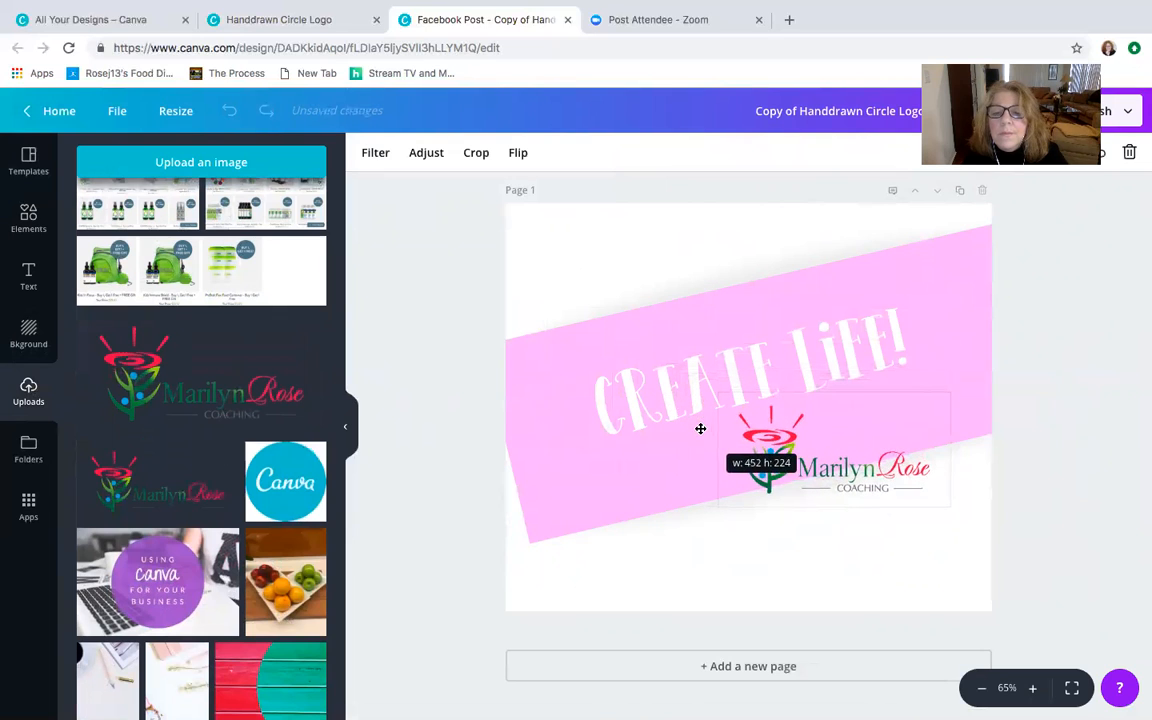
- Place the flower logo near the page's lower edge below the pink rectangle, and shrink it slightly
left_click_drag(811, 450, 738, 545)
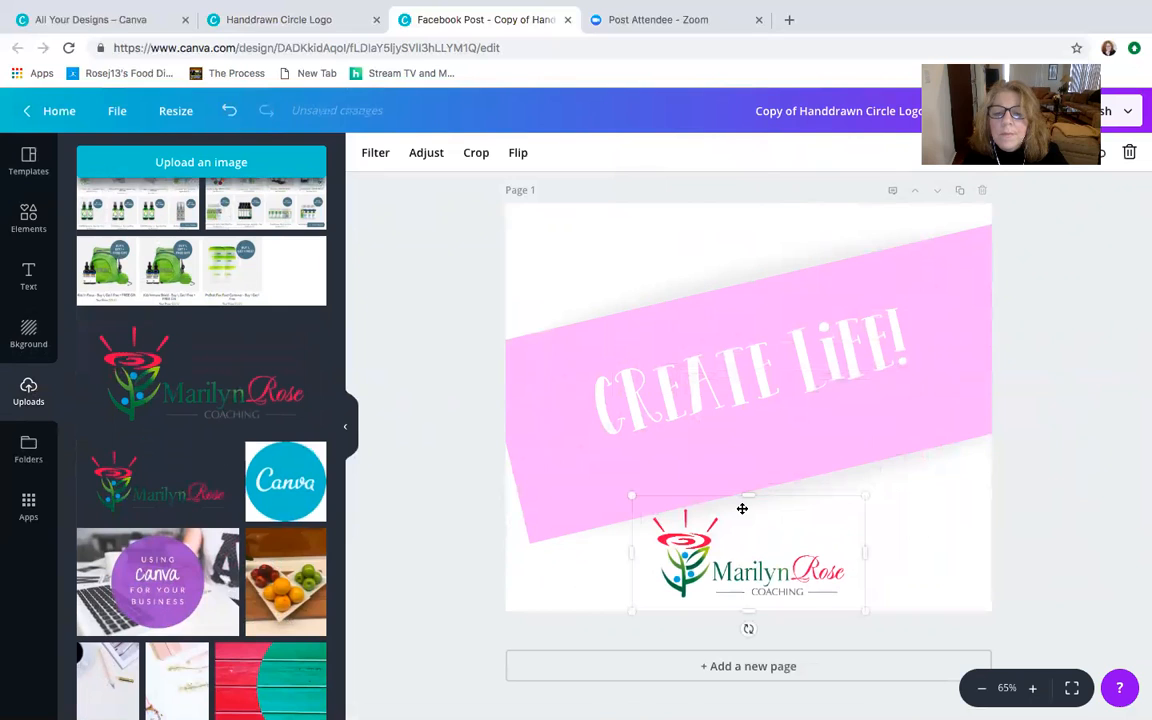
left_click_drag(633, 496, 660, 510)
left_click_drag(769, 561, 763, 559)
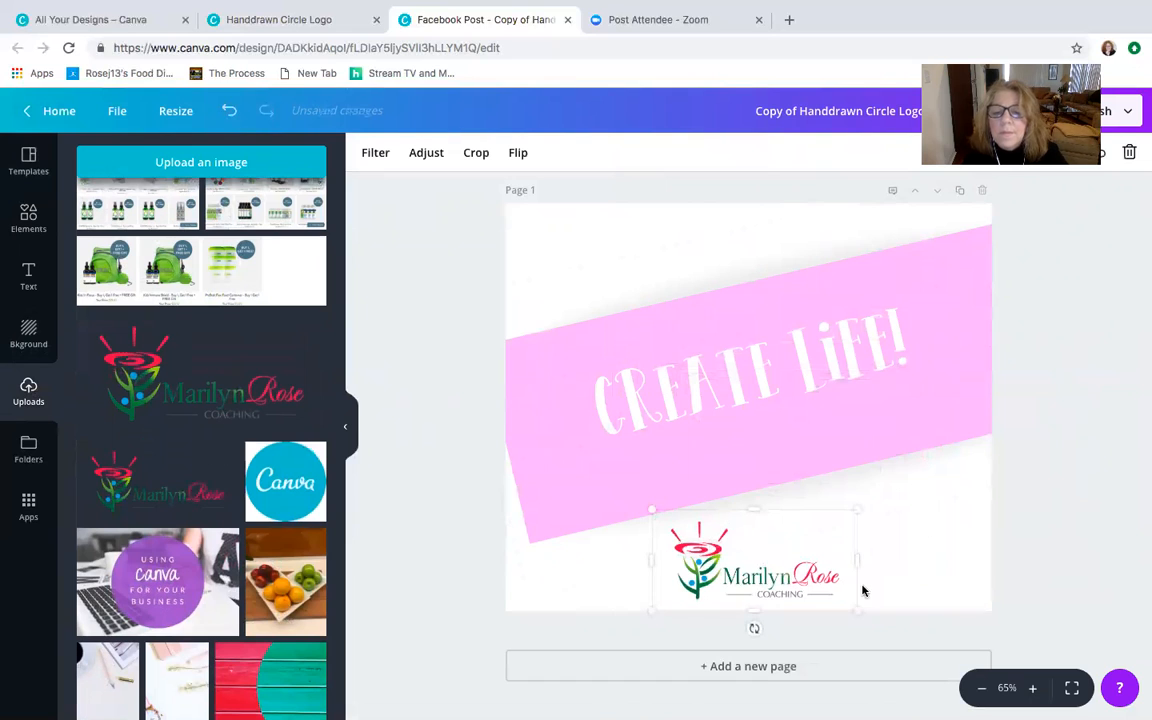
left_click(1107, 322)
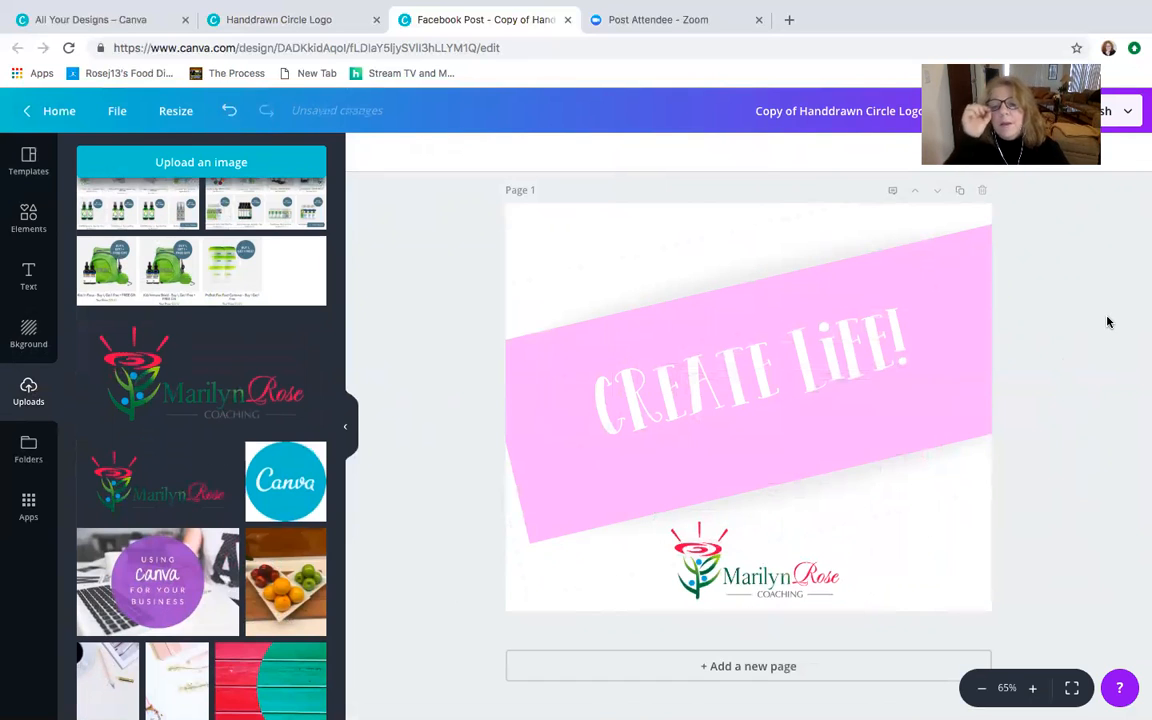
- Clear the page by deleting the "CREATE LIFE!" heading, the pink rectangle and the flower logo
left_click(845, 372)
left_click(1130, 153)
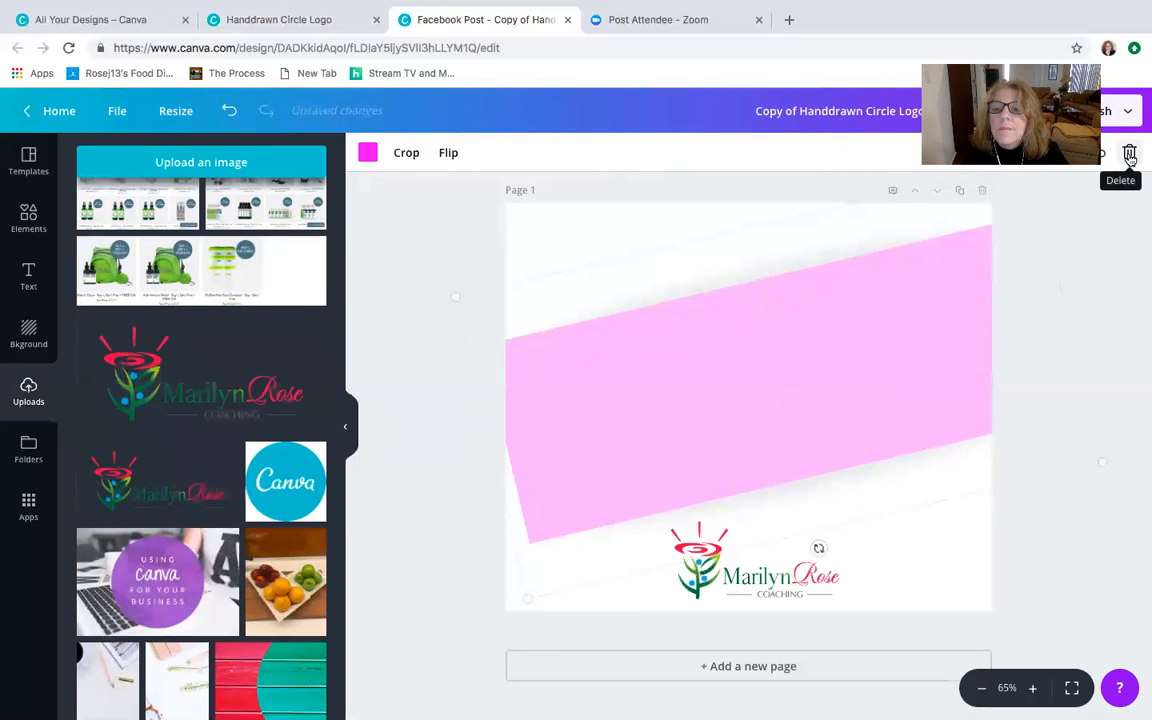
left_click(1129, 153)
left_click(787, 580)
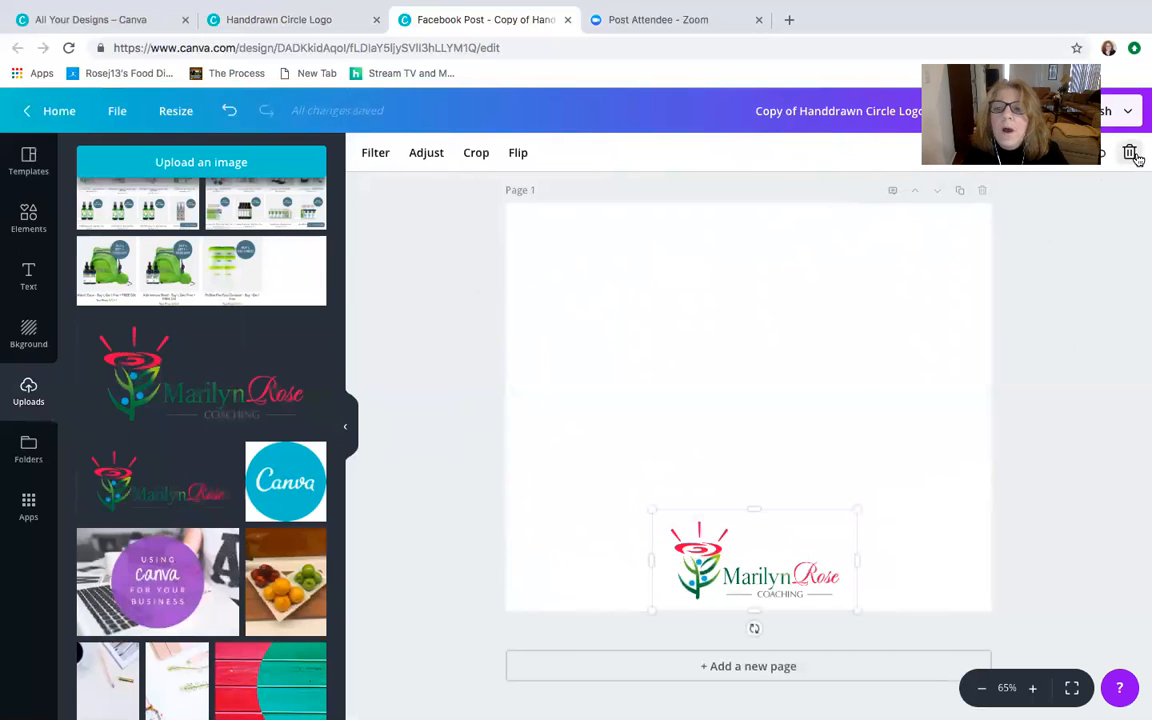
left_click(1130, 154)
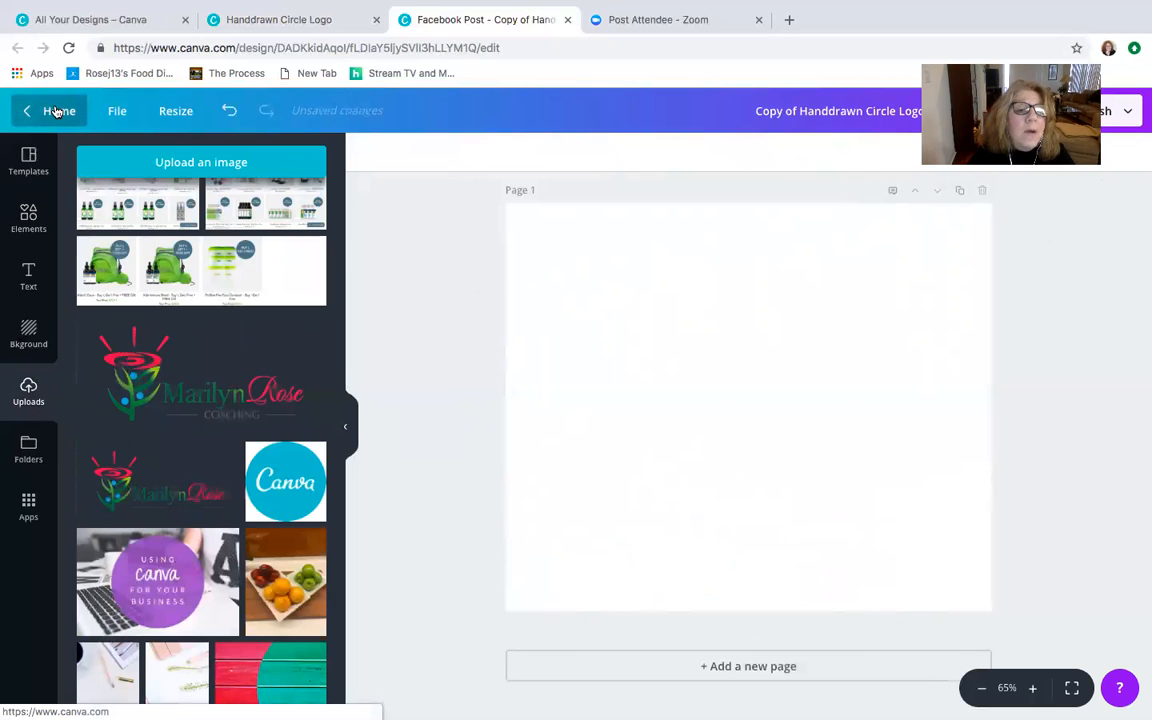
- Search the graphic elements for "hearts"
left_click(27, 217)
left_click(195, 155)
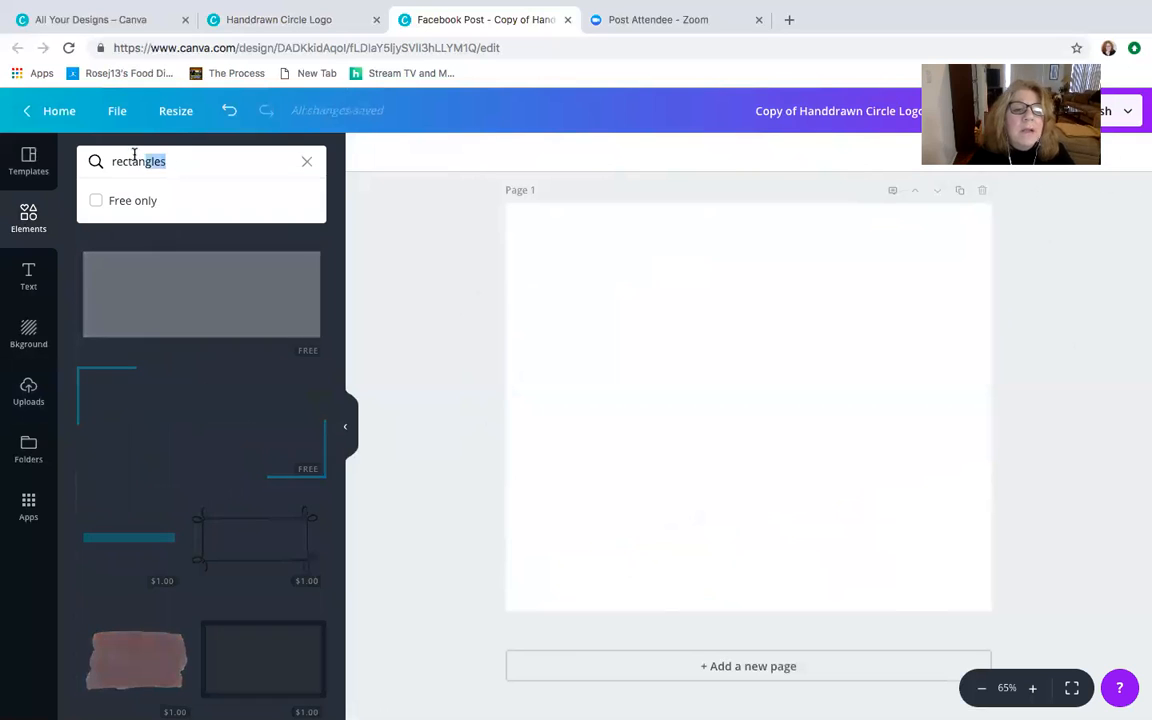
type("heart")
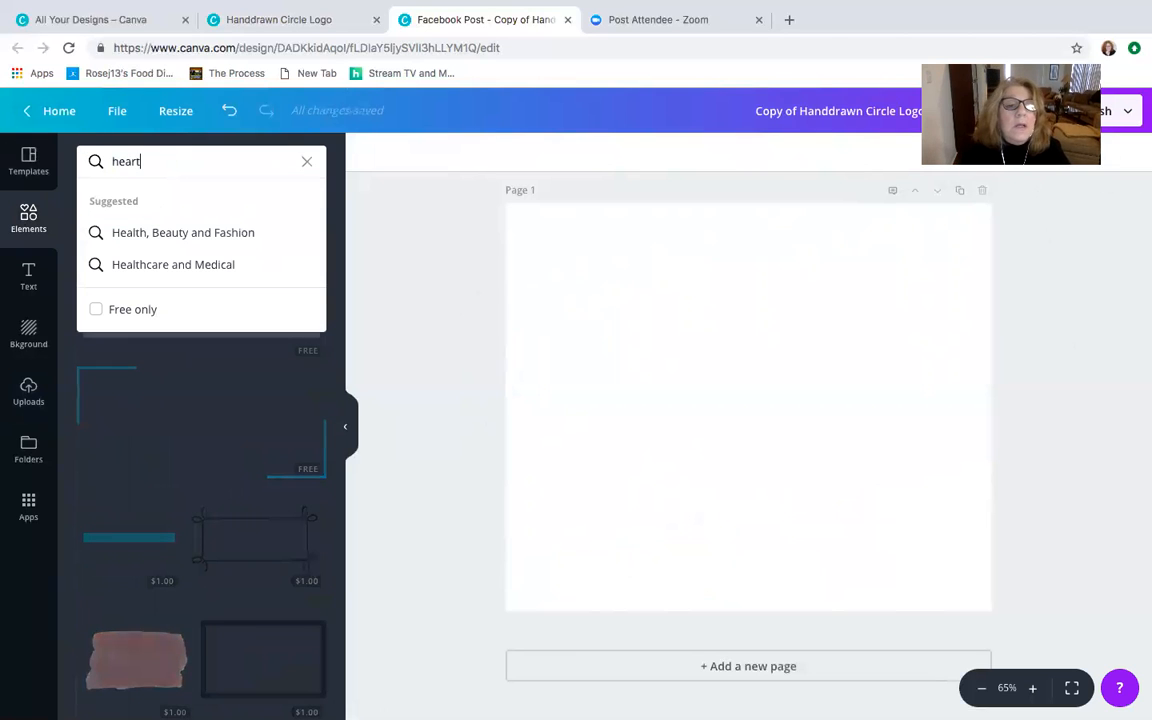
type("s")
key("Return")
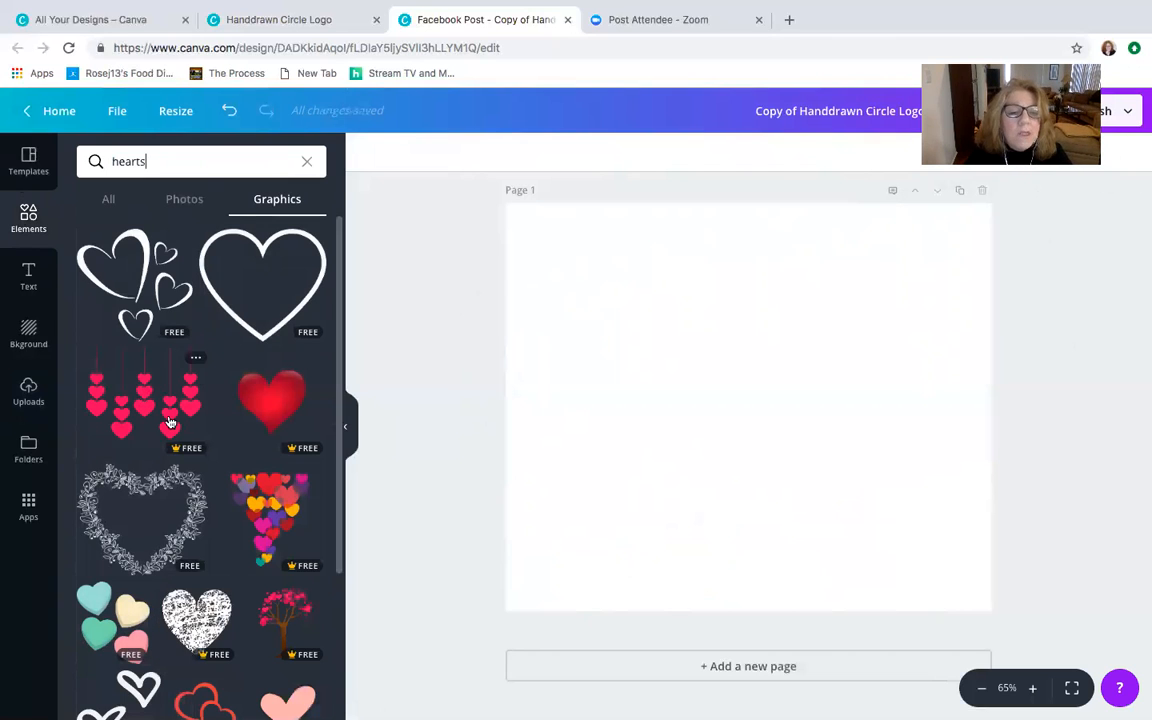
- Add the free white line-art graphic of swirls, leaves and hearts from the search results to the page
scroll(170, 422, "down", 2)
scroll(170, 420, "down", 3)
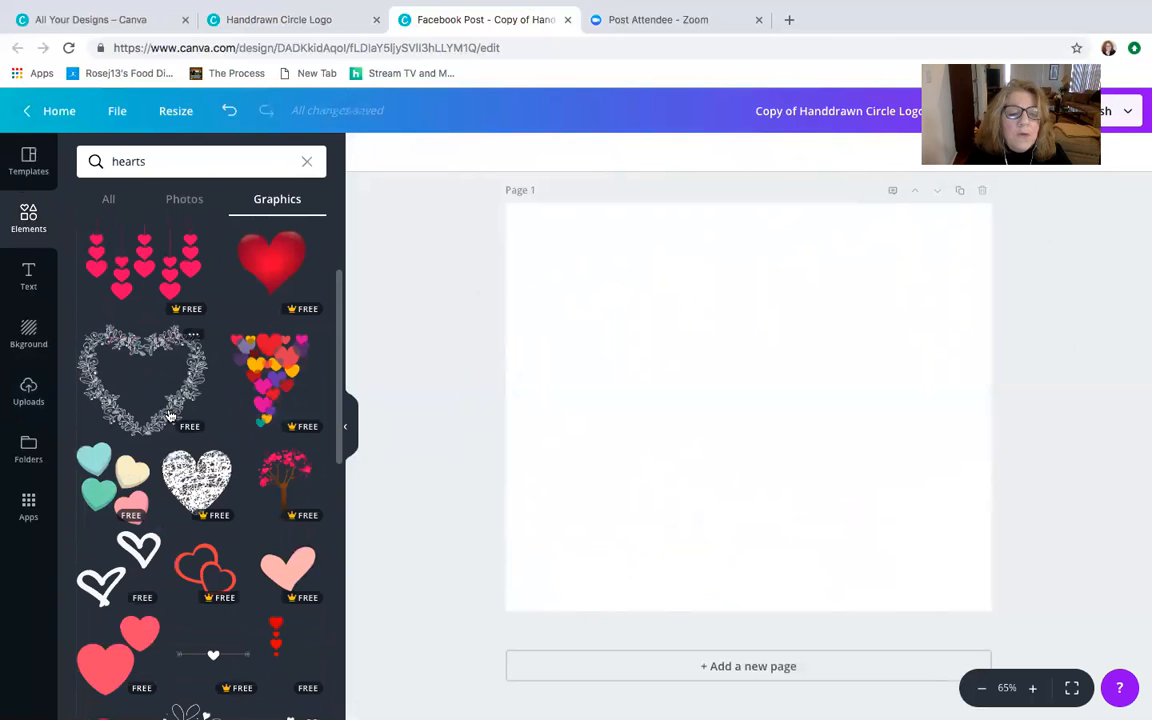
scroll(222, 670, "down", 1)
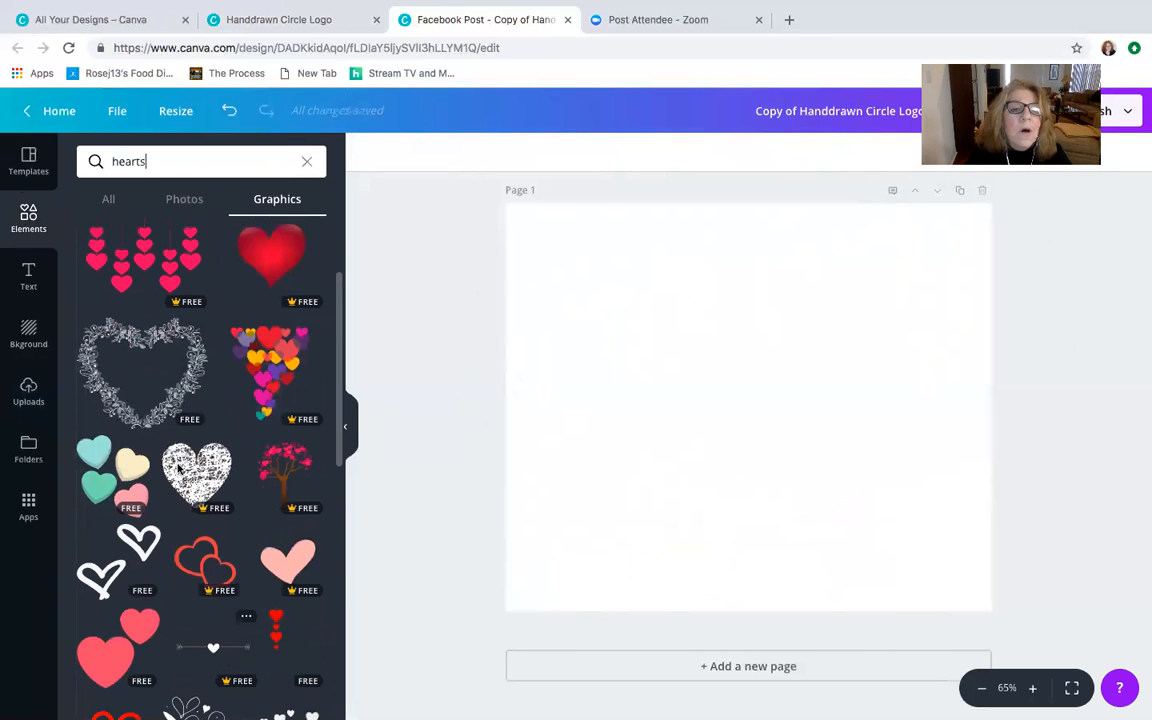
scroll(178, 466, "down", 8)
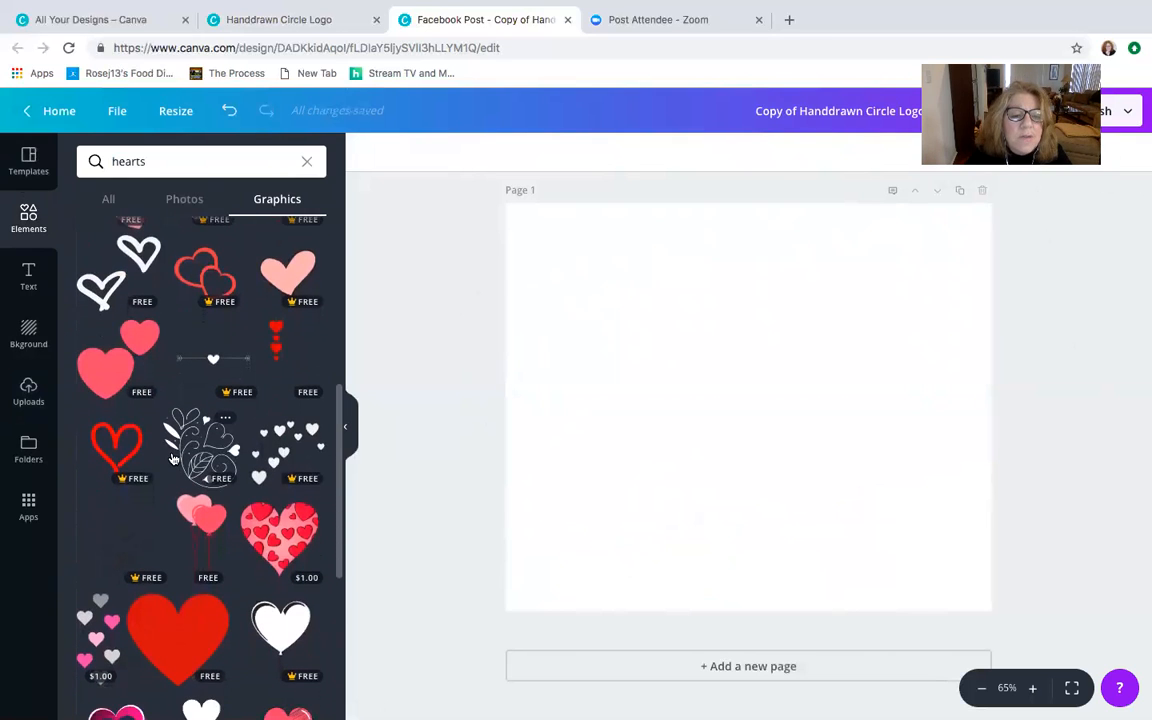
scroll(172, 458, "down", 2)
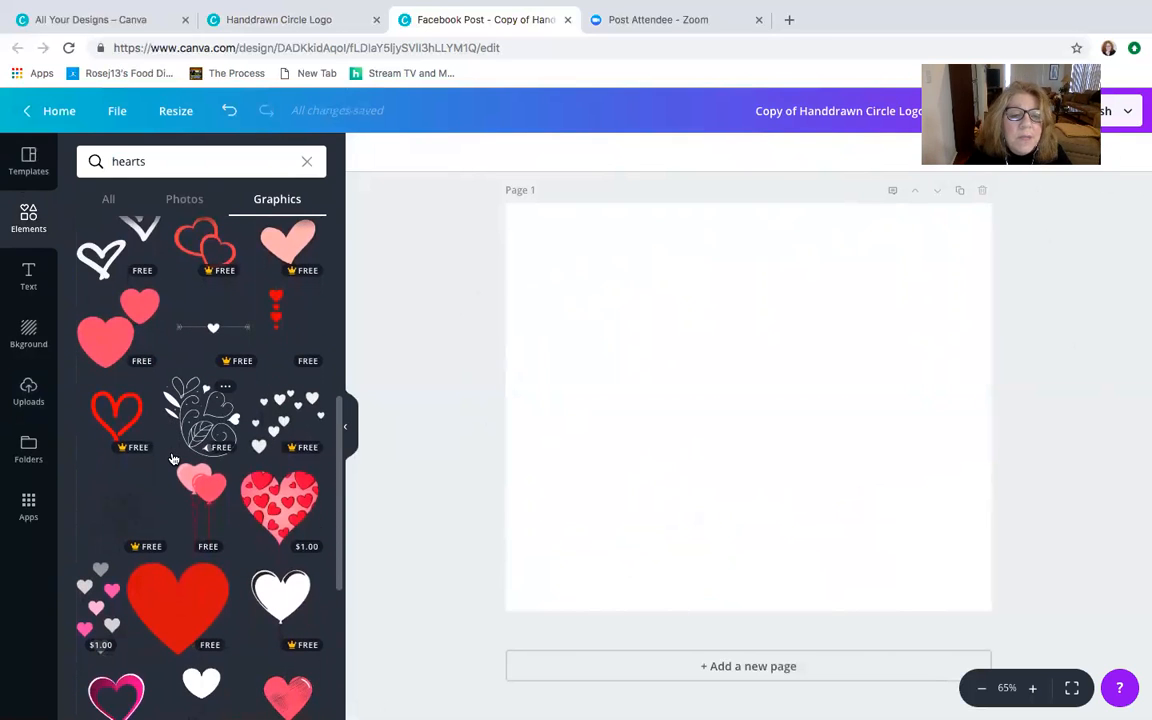
left_click(213, 405)
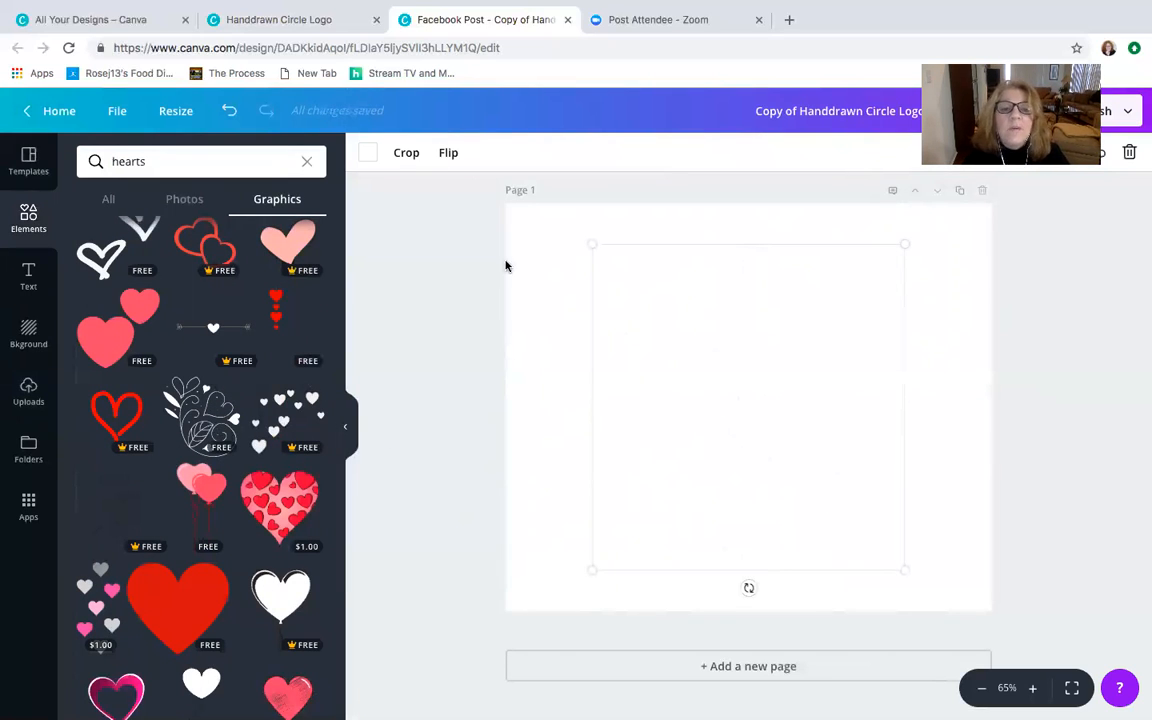
- Recolour the swirl-and-hearts graphic with the teal from the Instagram palette
left_click(368, 155)
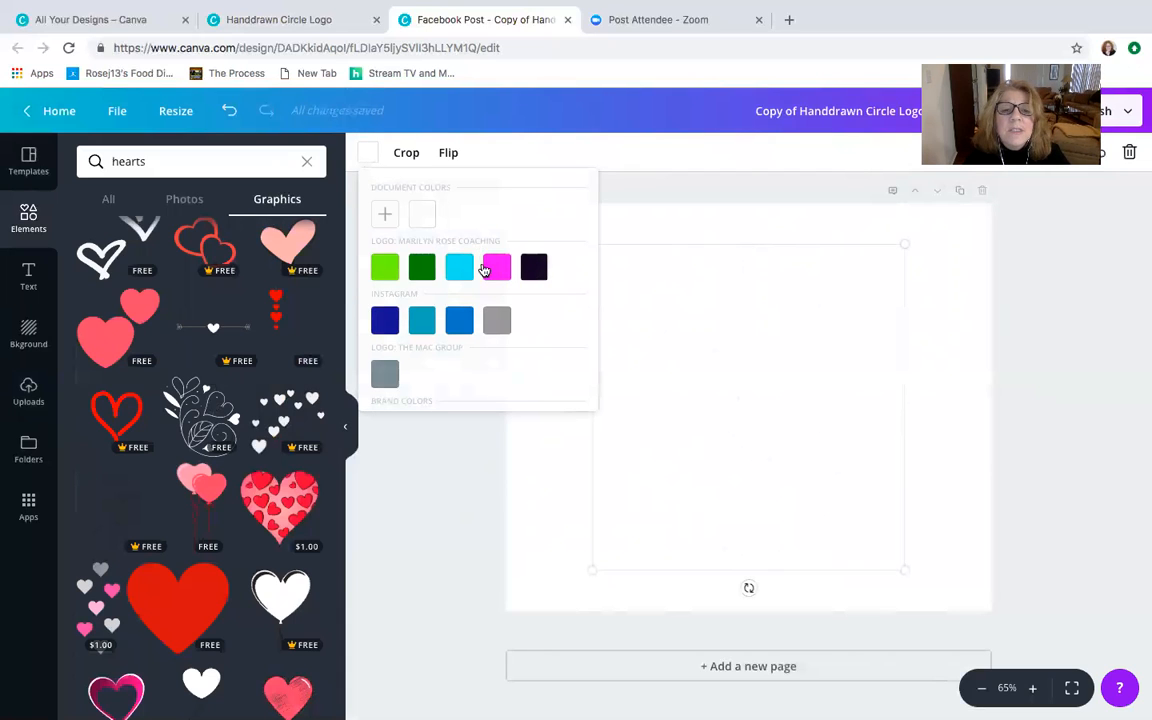
left_click(422, 320)
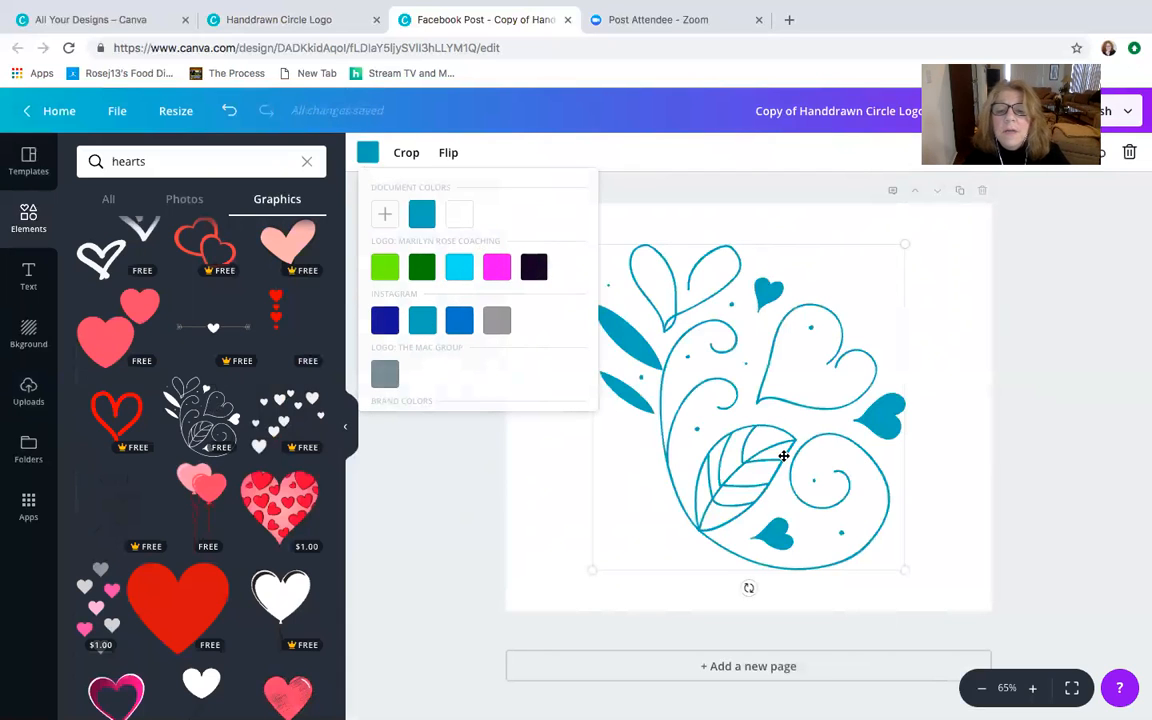
left_click(484, 491)
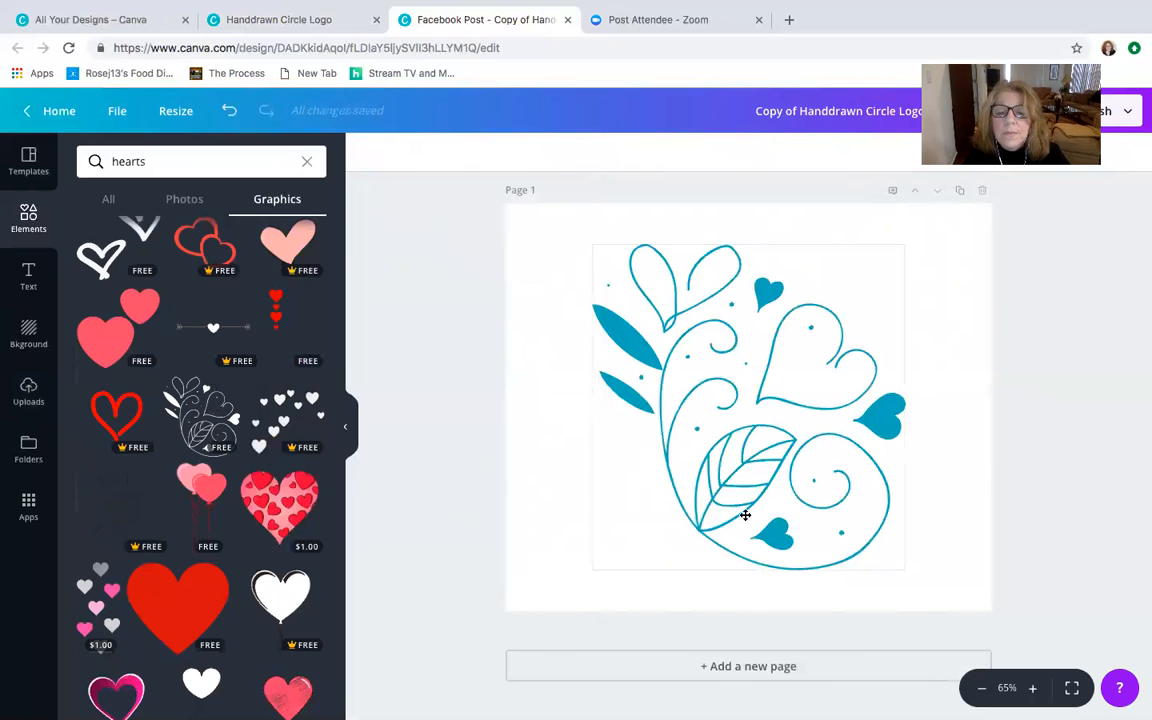
- Rotate the swirl-and-hearts graphic, shrink it and place it in the upper-left corner of the page
left_click_drag(748, 588, 638, 550)
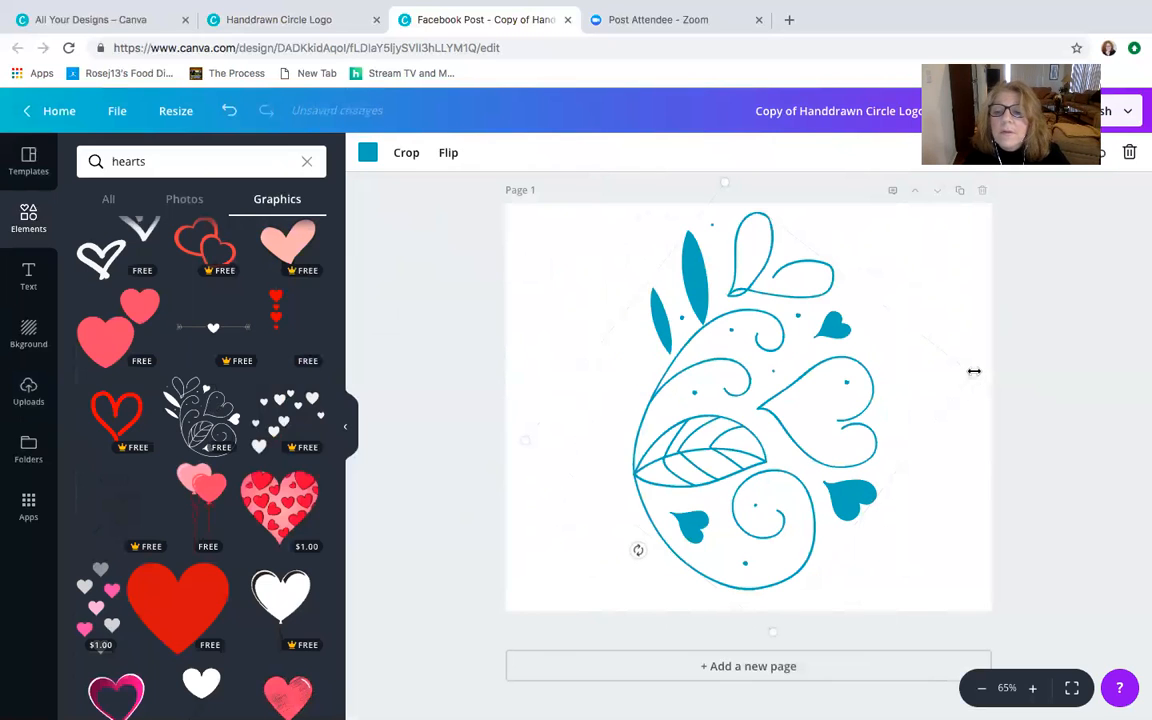
left_click_drag(972, 369, 718, 359)
left_click_drag(560, 422, 533, 308)
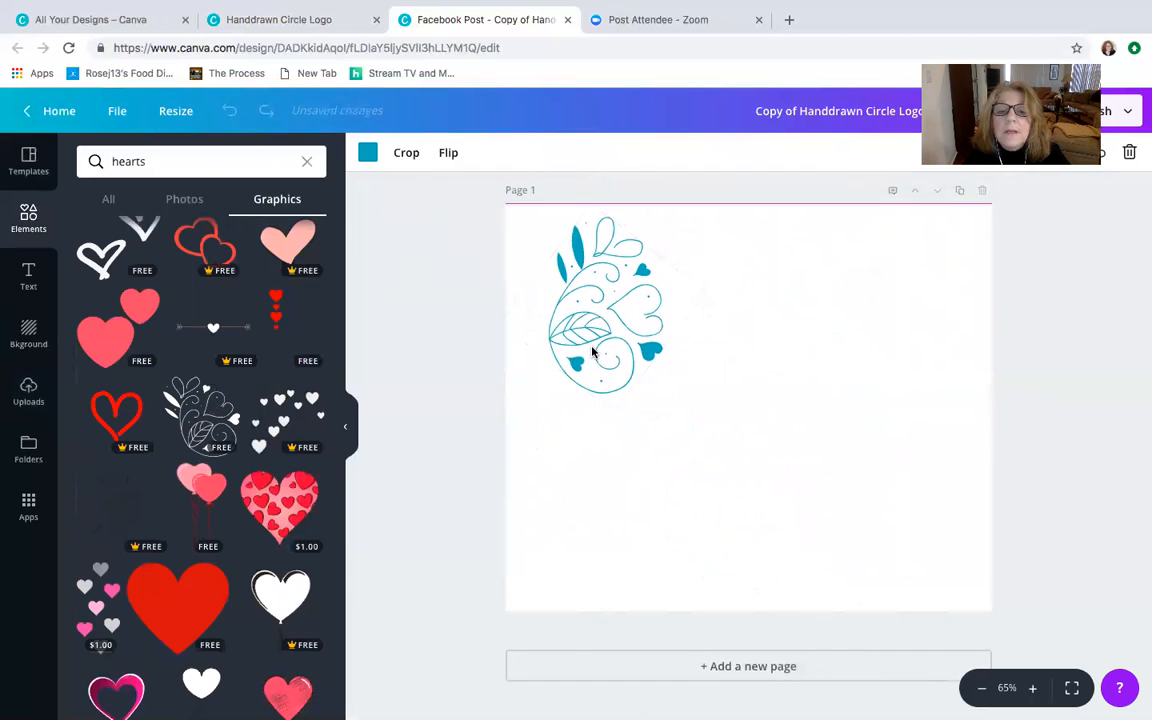
left_click_drag(543, 381, 470, 328)
left_click_drag(578, 328, 575, 318)
left_click(396, 349)
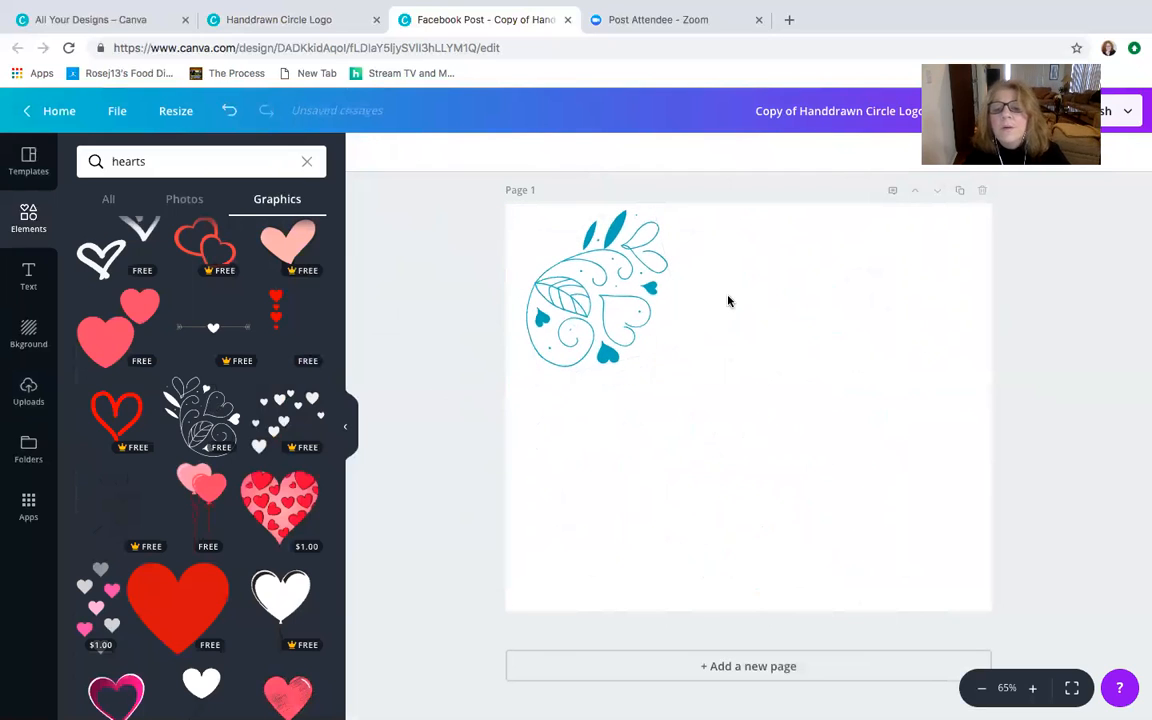
- Delete the swirl-and-hearts graphic from the page
left_click(624, 291)
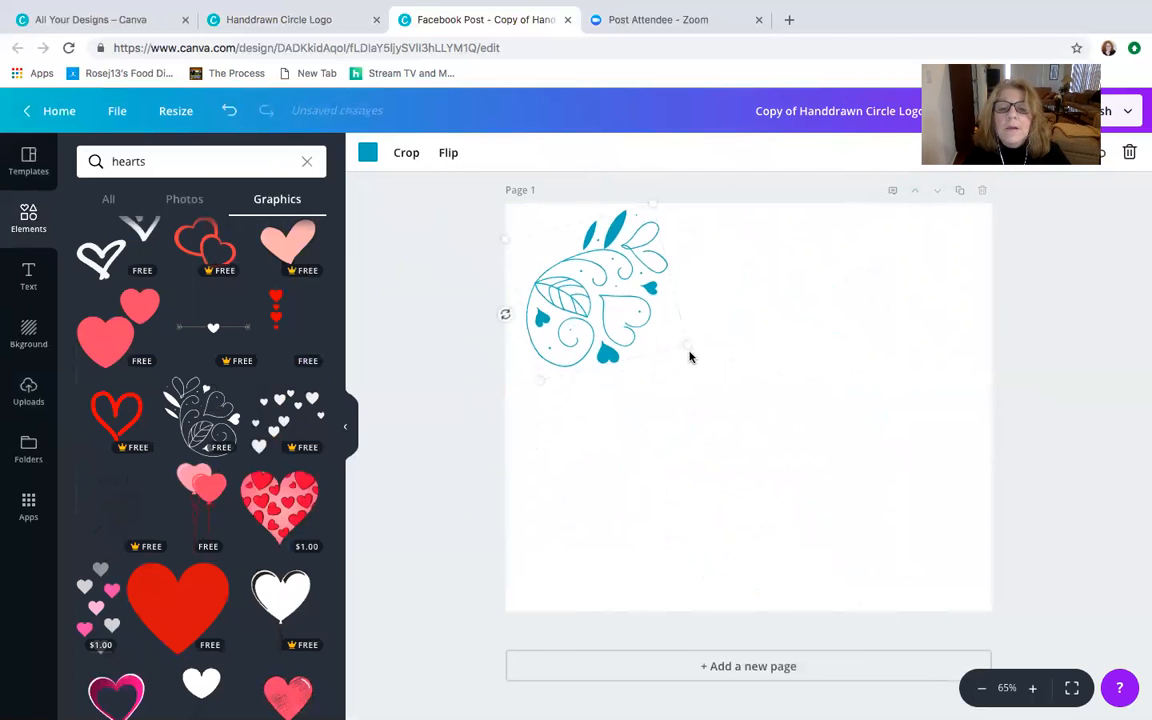
left_click_drag(734, 374, 664, 340)
left_click(1129, 153)
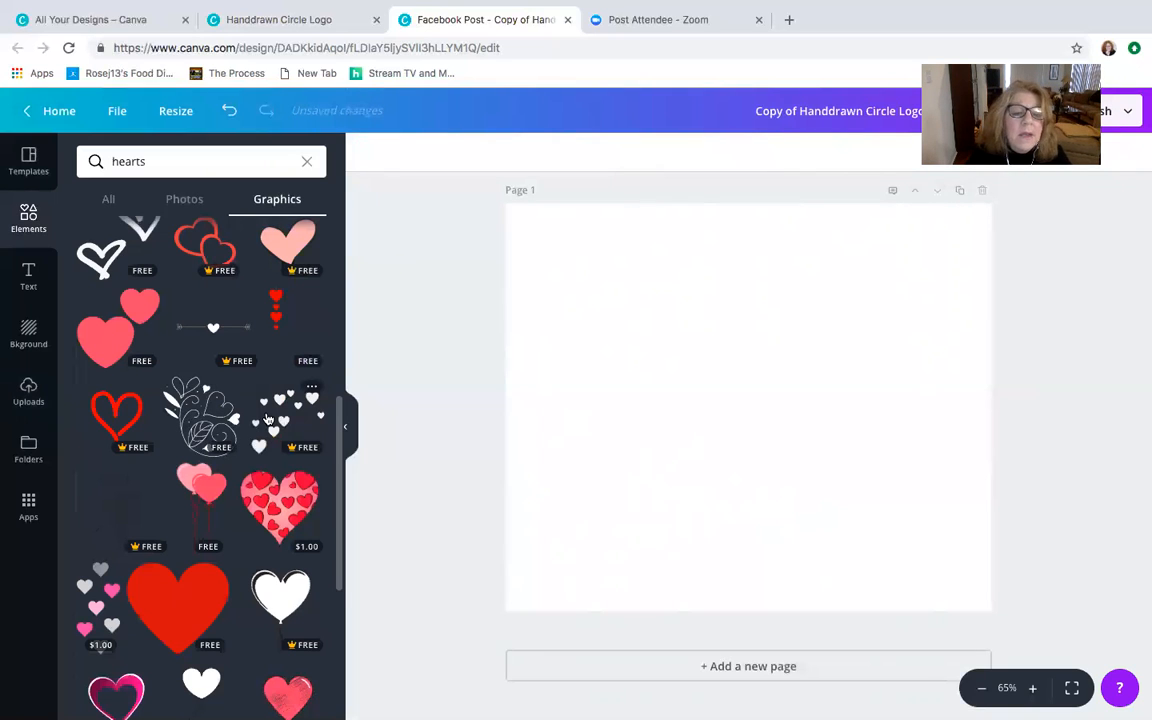
- Add the free pink heart corner border, enlarge it to about 694 by 694 and fit it into the page's upper-left corner
scroll(267, 418, "down", 3)
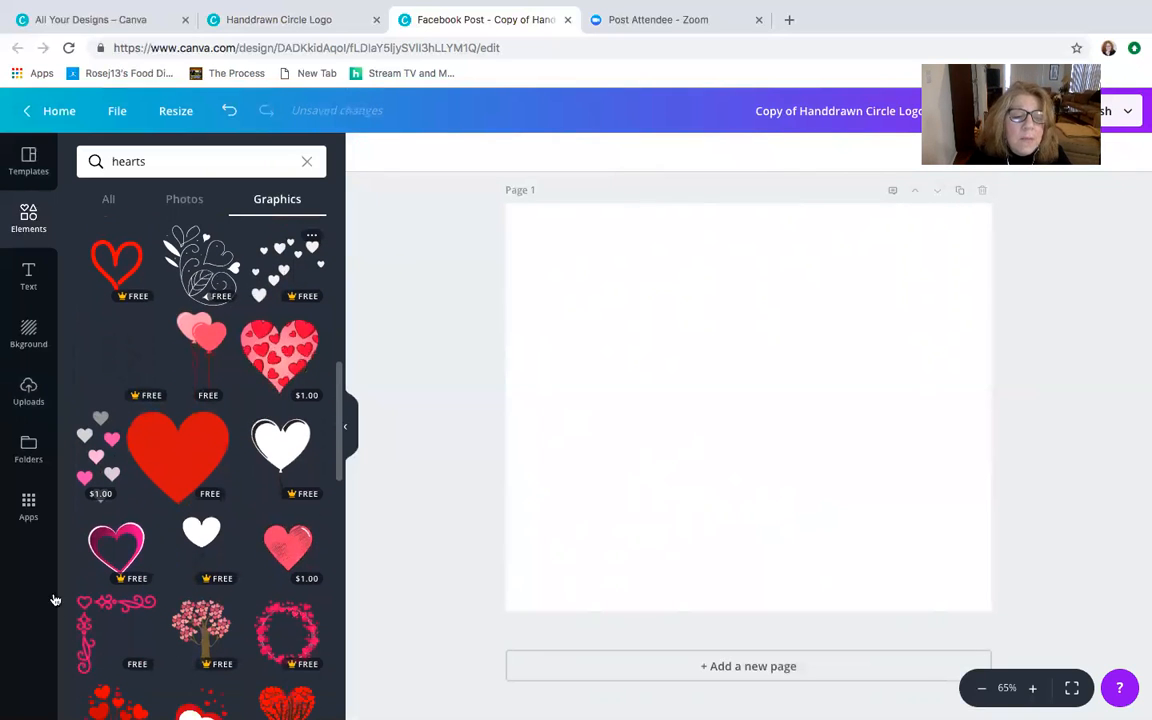
scroll(98, 610, "down", 1)
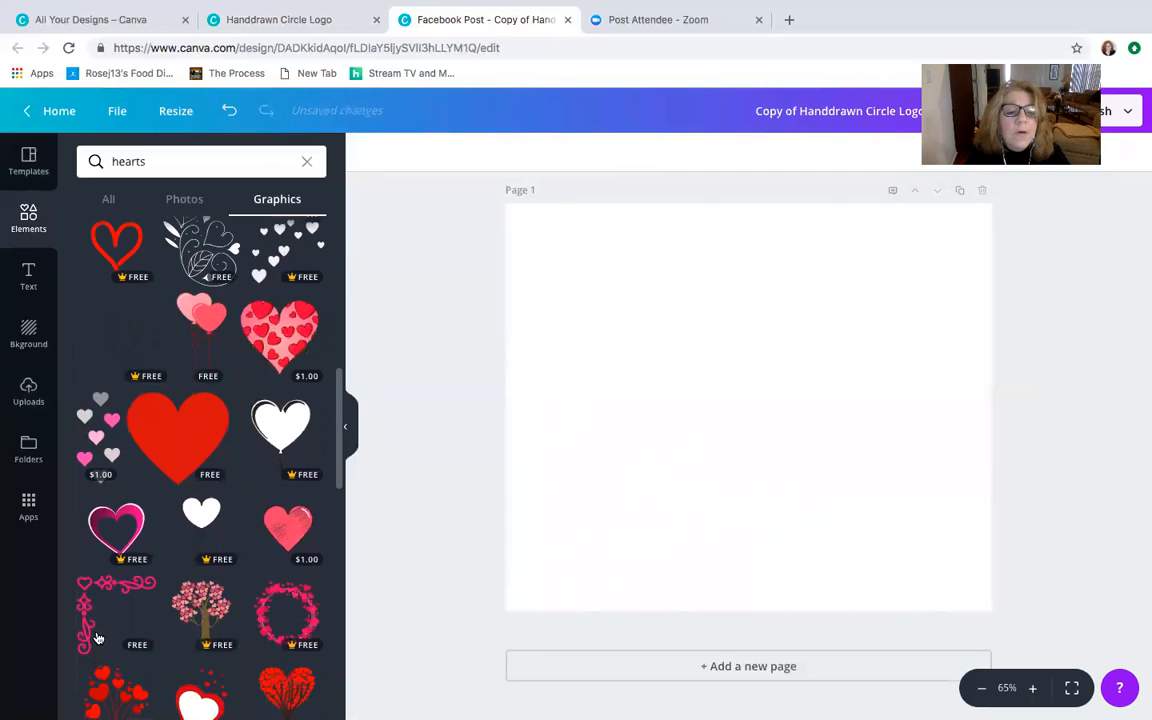
left_click(97, 638)
scroll(97, 620, "down", 2)
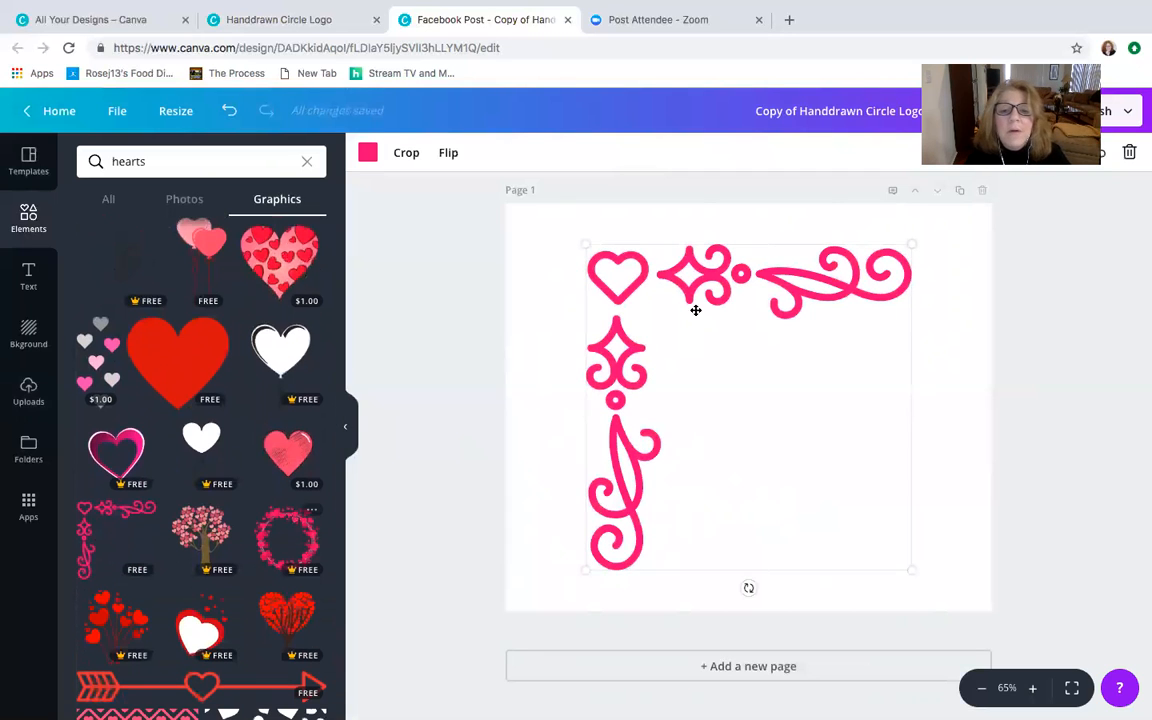
left_click_drag(537, 220, 535, 221)
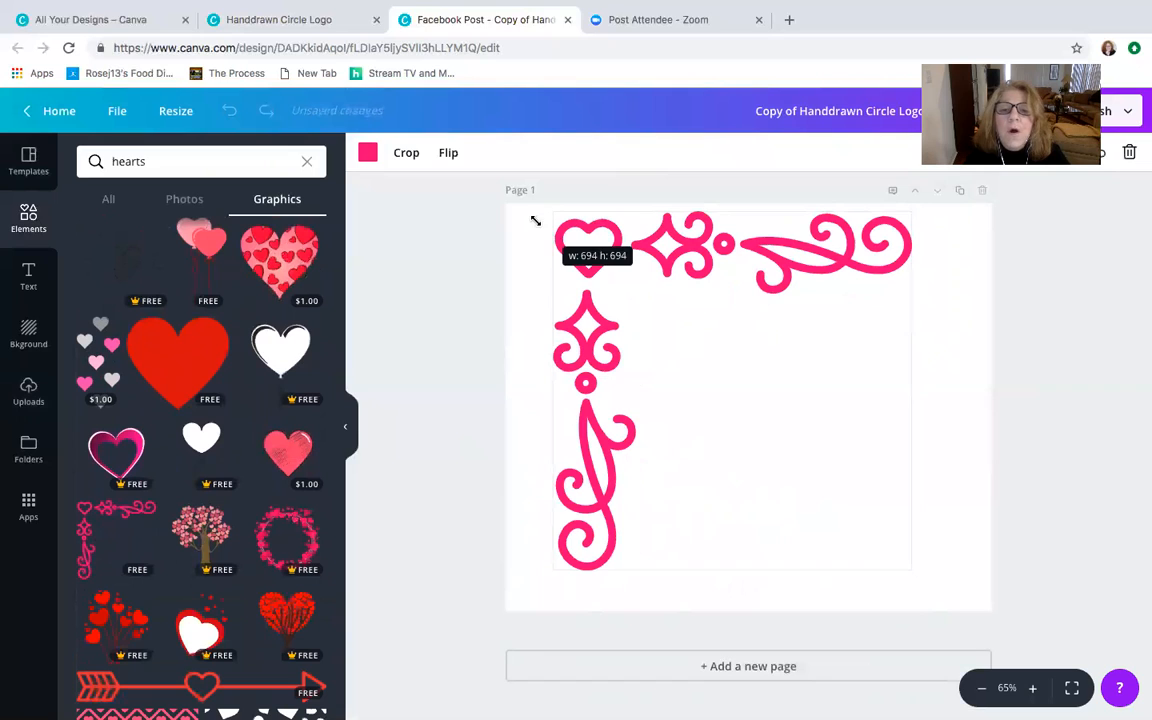
left_click_drag(653, 234, 616, 233)
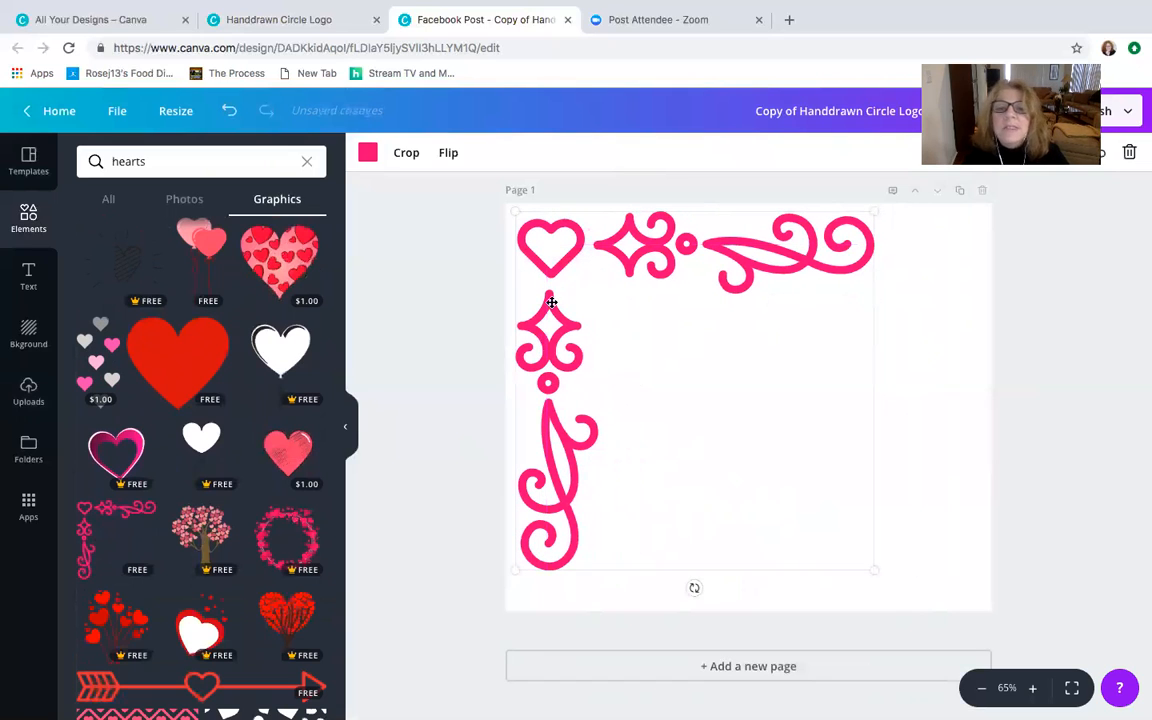
- Recolour the corner border with the slate grey from The Mac Group logo palette, and delete the border
left_click(367, 152)
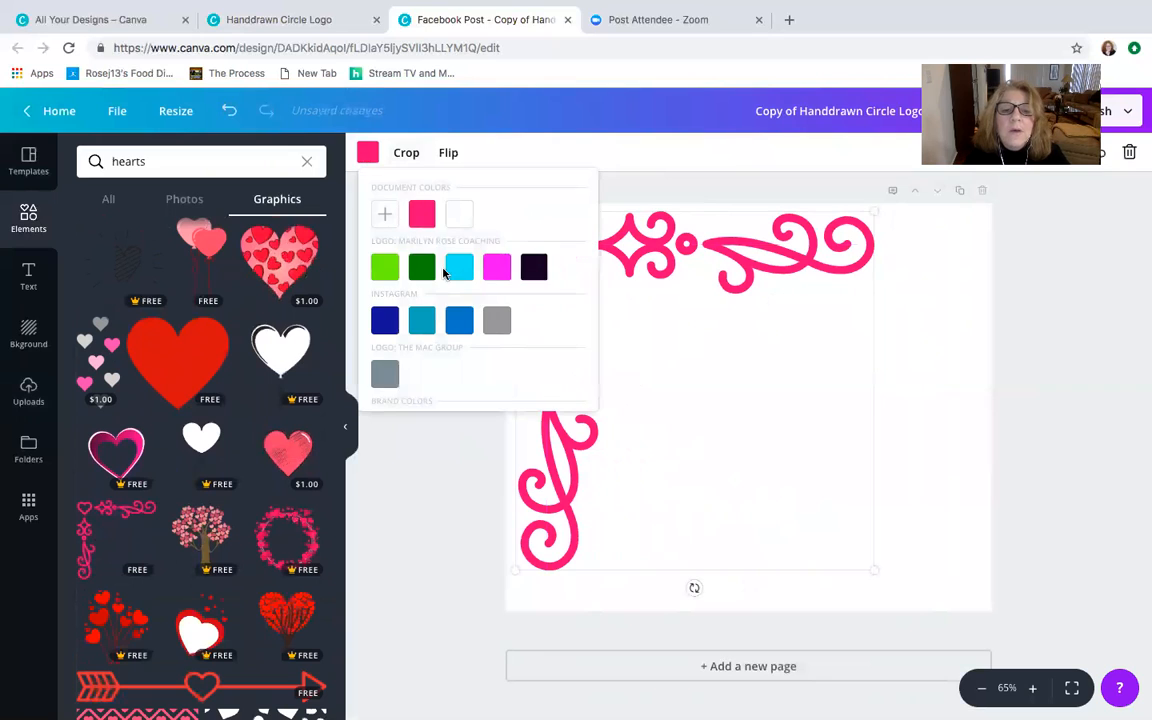
left_click(383, 370)
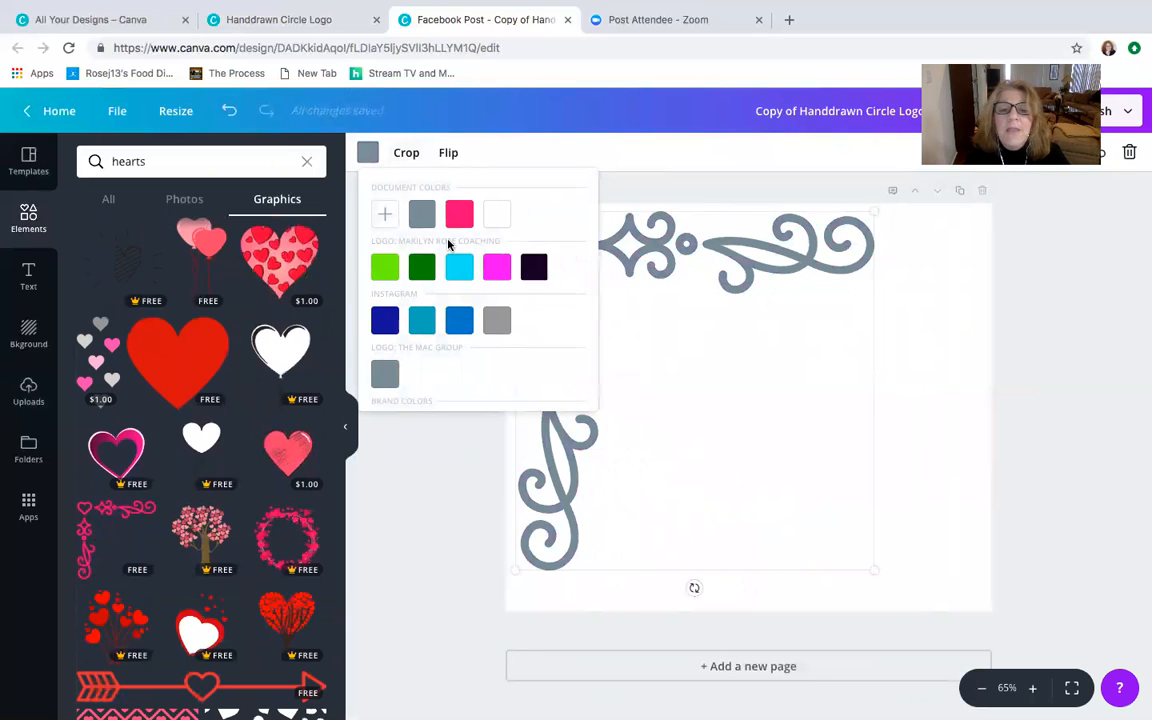
left_click(724, 252)
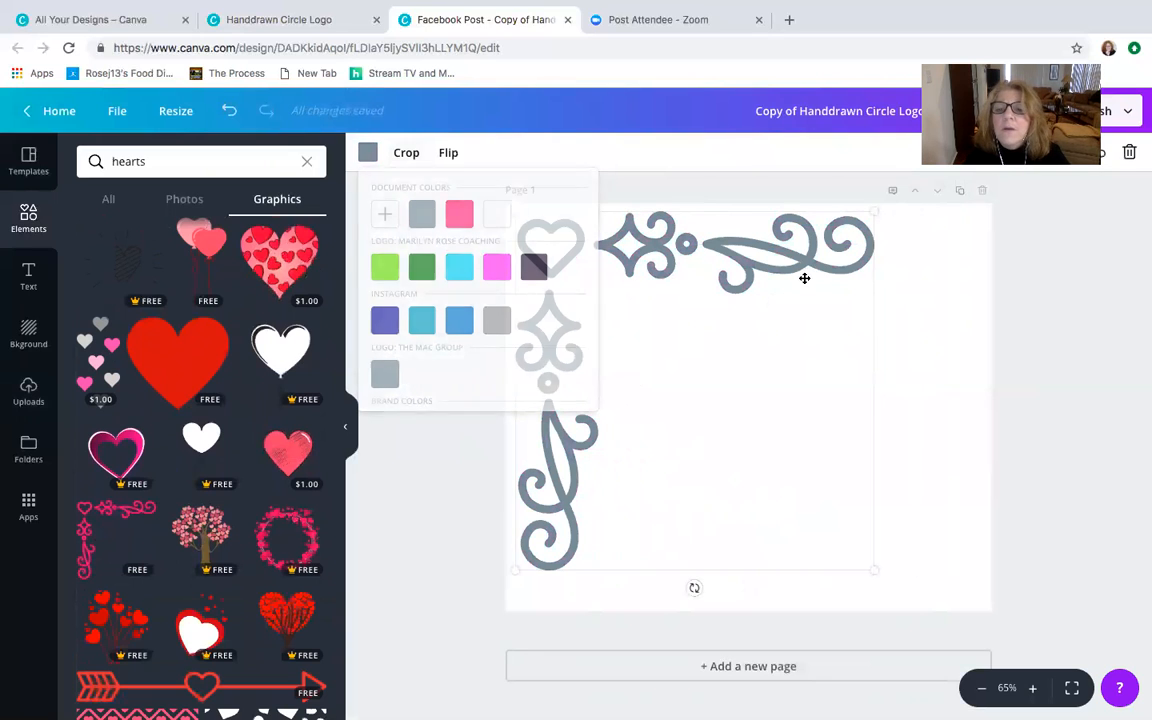
left_click(1130, 153)
- Add the hand-drawn double-line heart outline from the hearts search results to the page
scroll(296, 368, "down", 3)
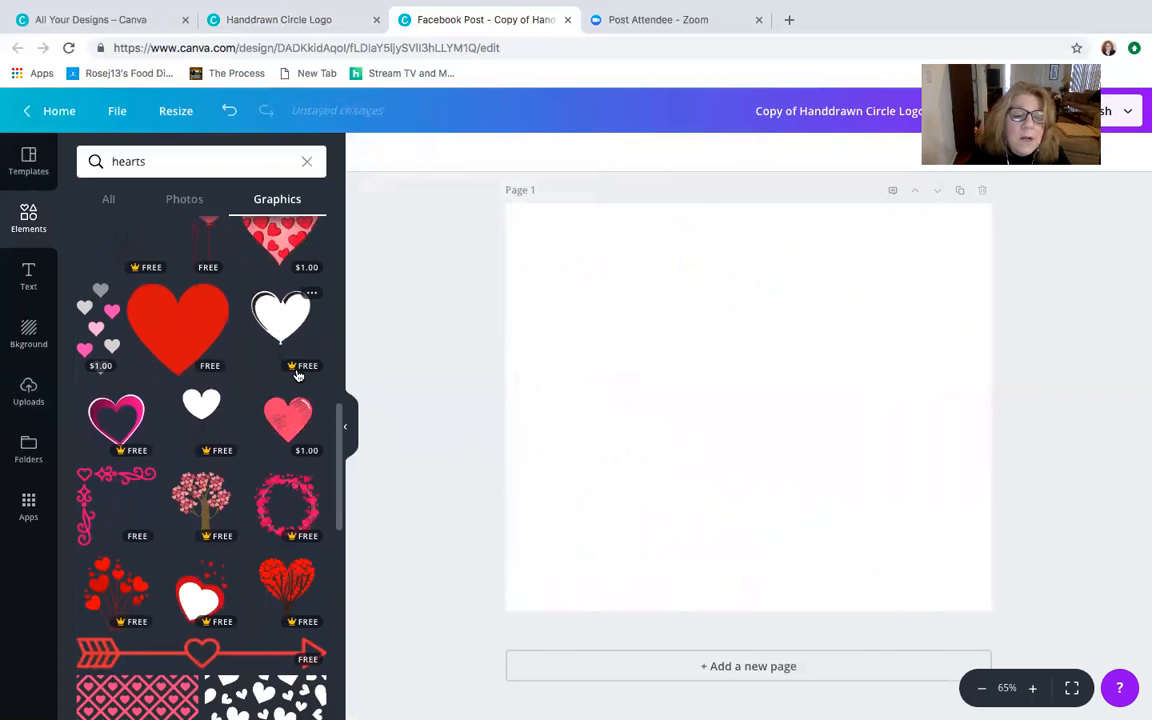
scroll(297, 375, "down", 3)
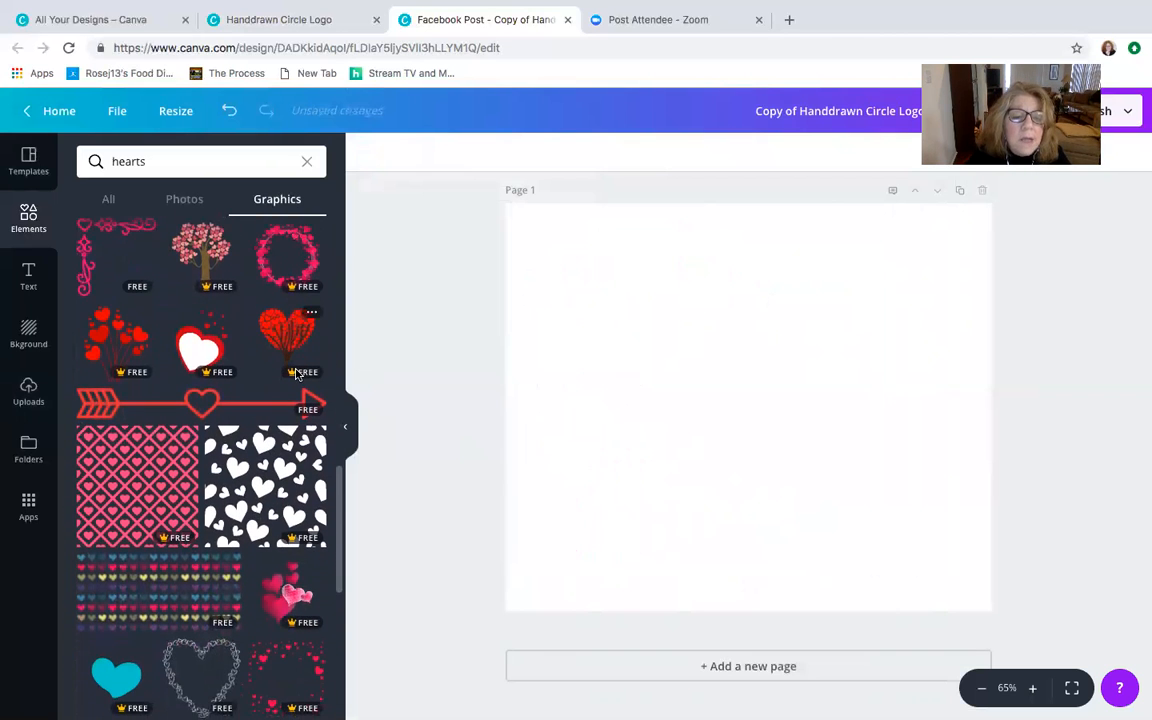
scroll(296, 373, "down", 4)
scroll(296, 373, "down", 3)
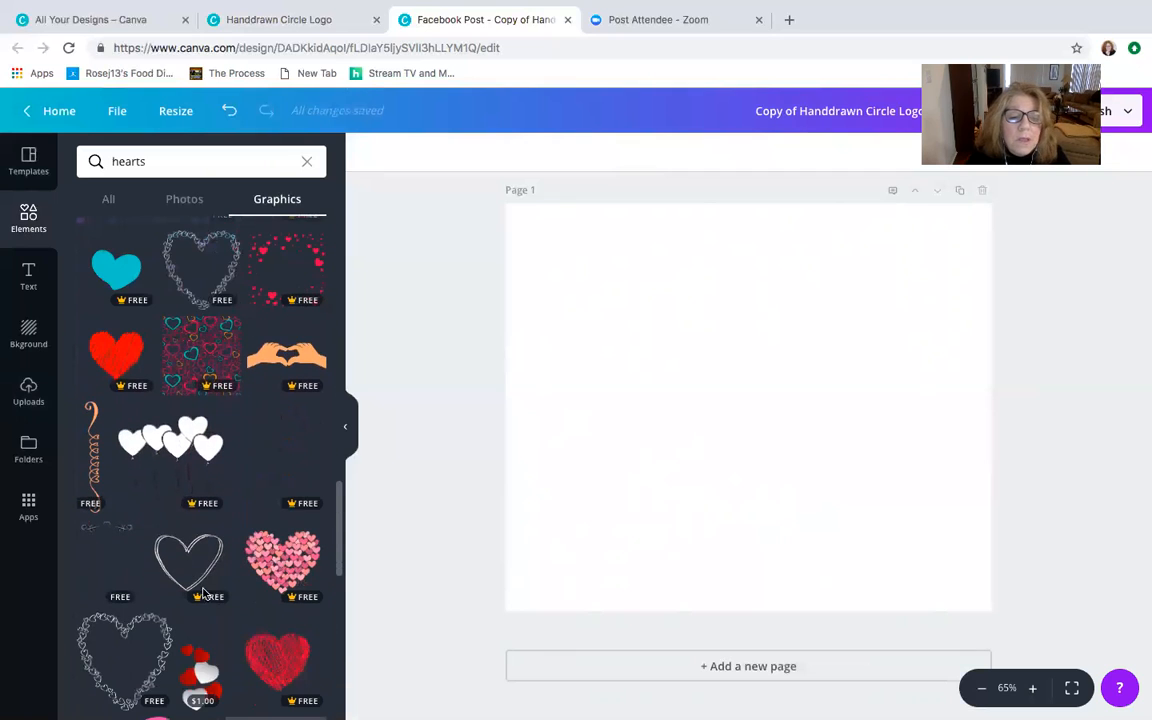
left_click(184, 550)
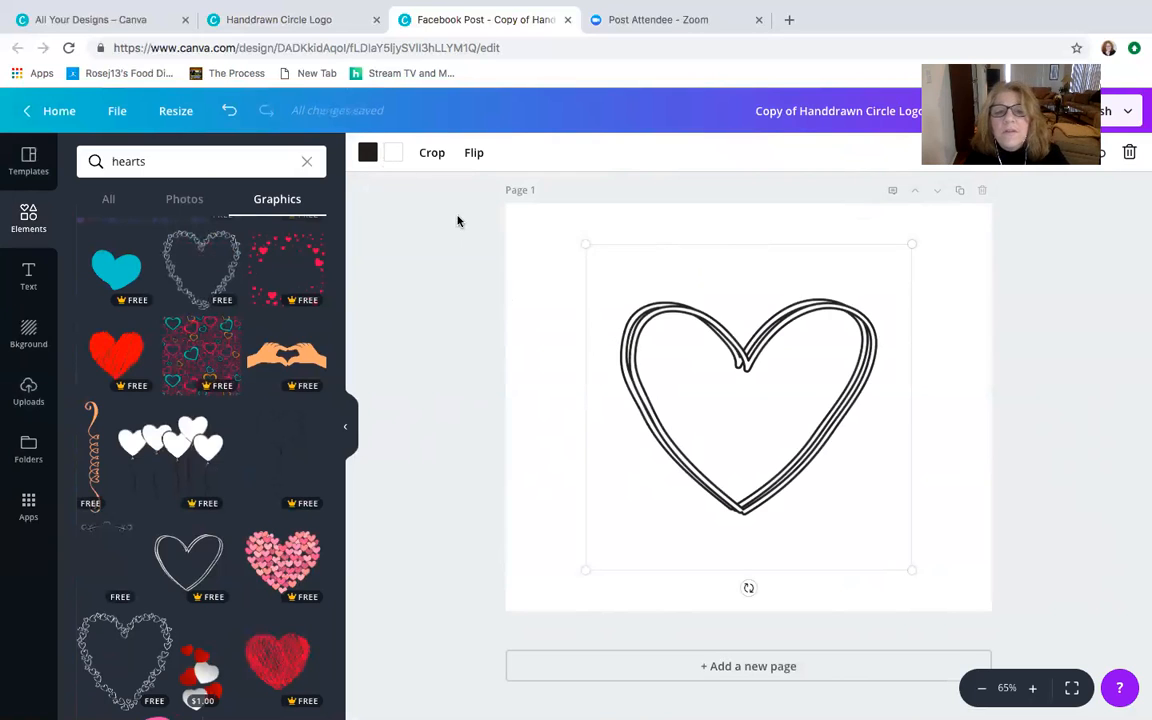
- Recolour the heart's white inner lines teal and its black outline with the magenta from the coaching logo palette
left_click(395, 153)
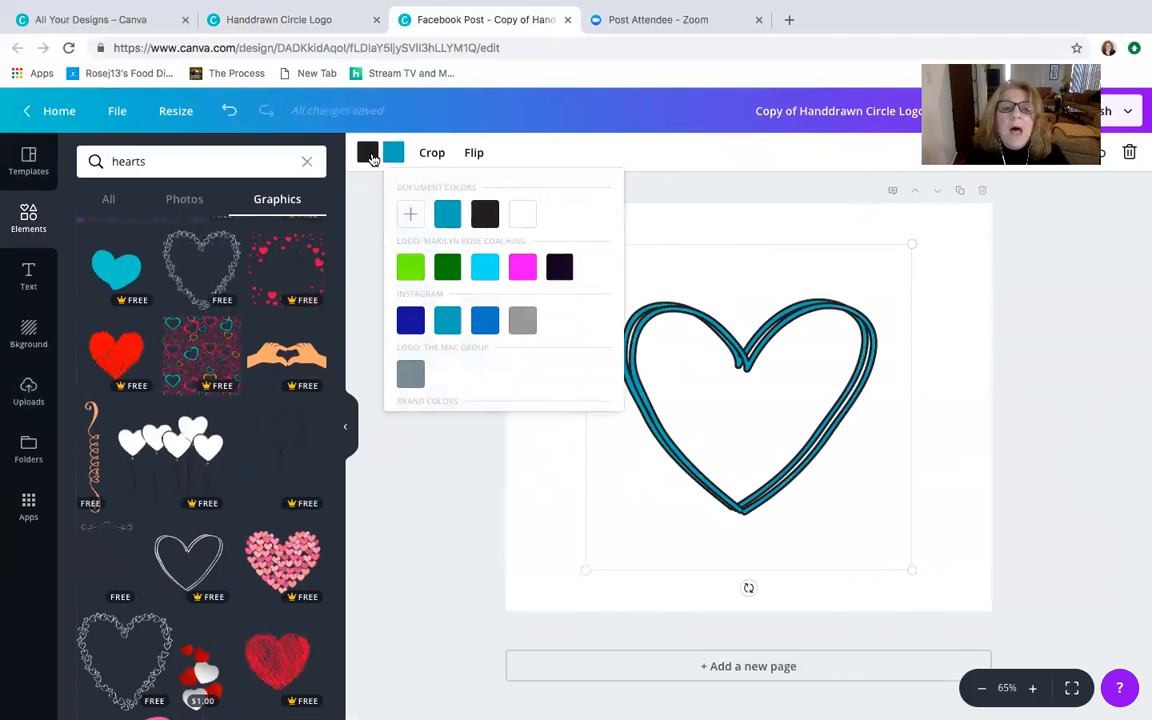
left_click(368, 150)
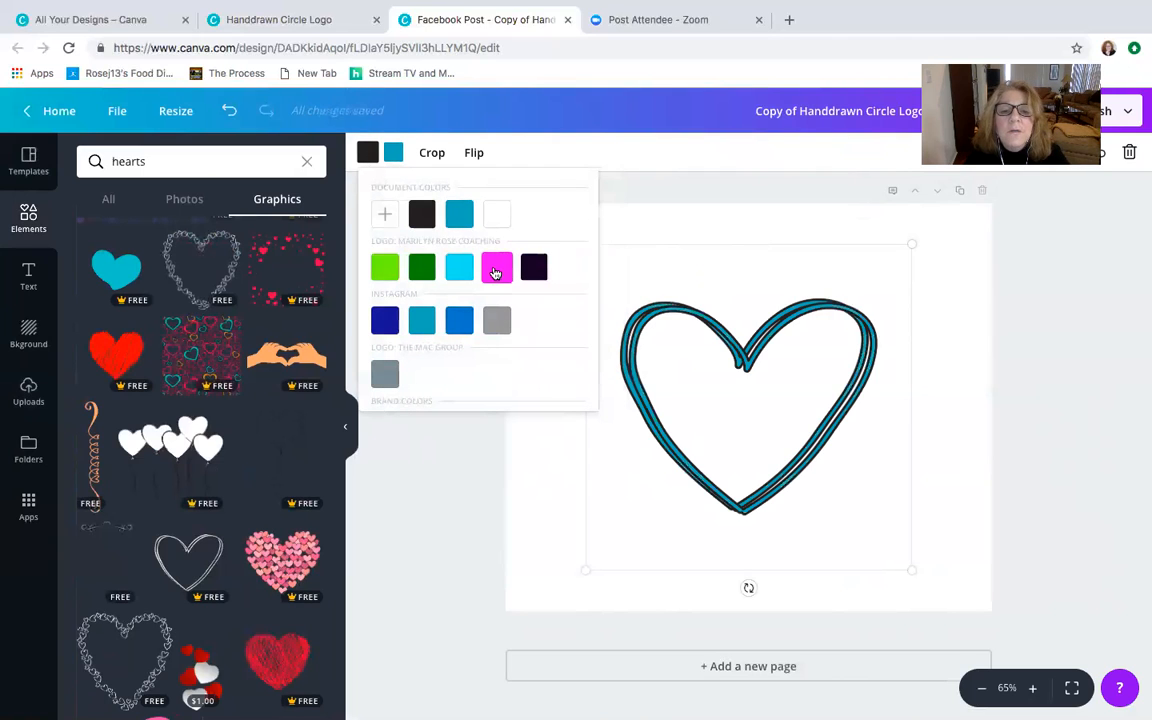
left_click(495, 269)
left_click(414, 437)
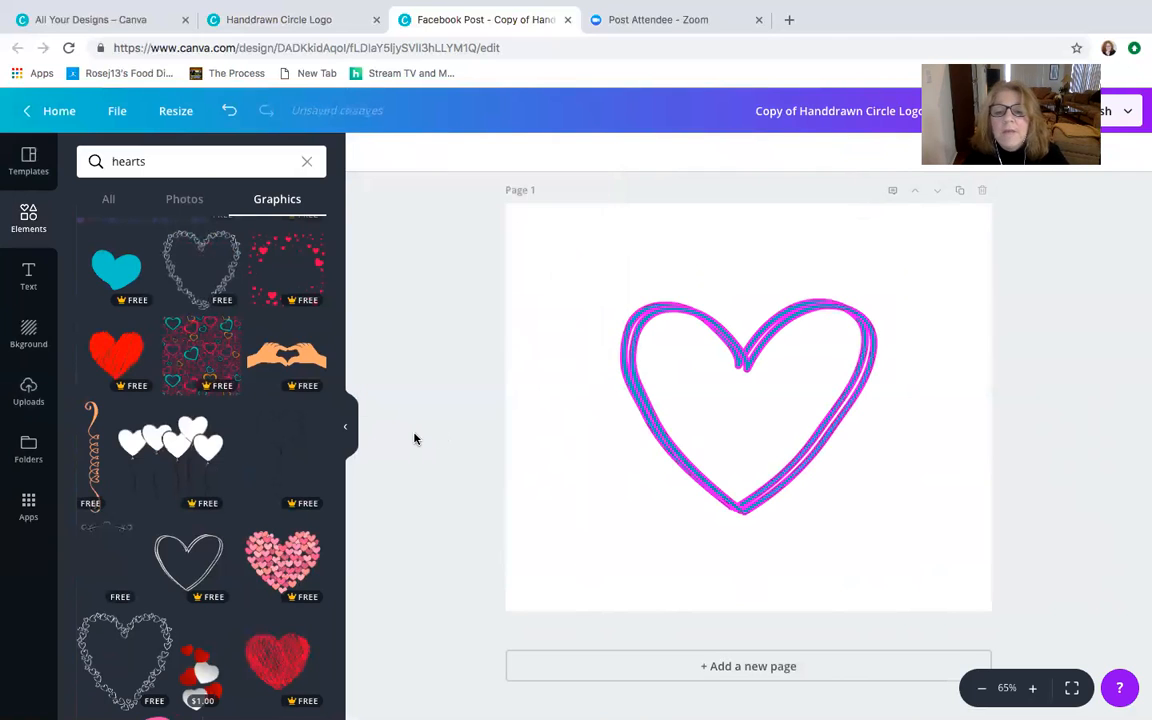
- Enlarge the heart outline to nearly fill the page and centre it horizontally
left_click(748, 459)
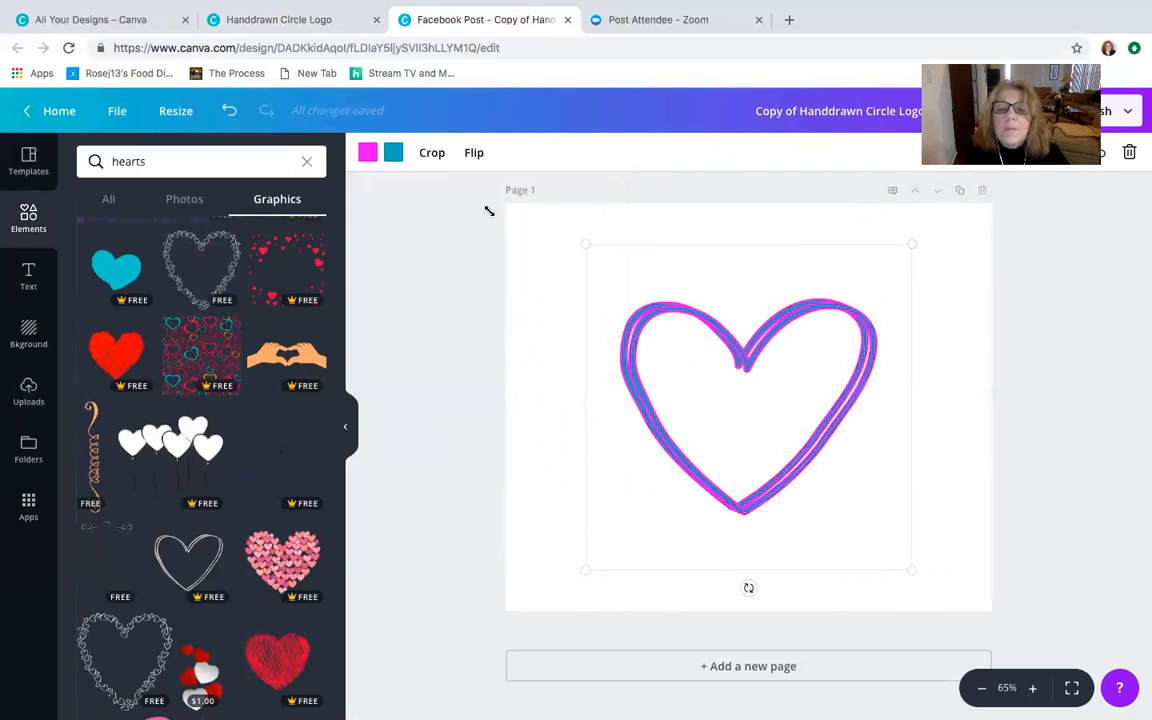
left_click_drag(489, 211, 488, 211)
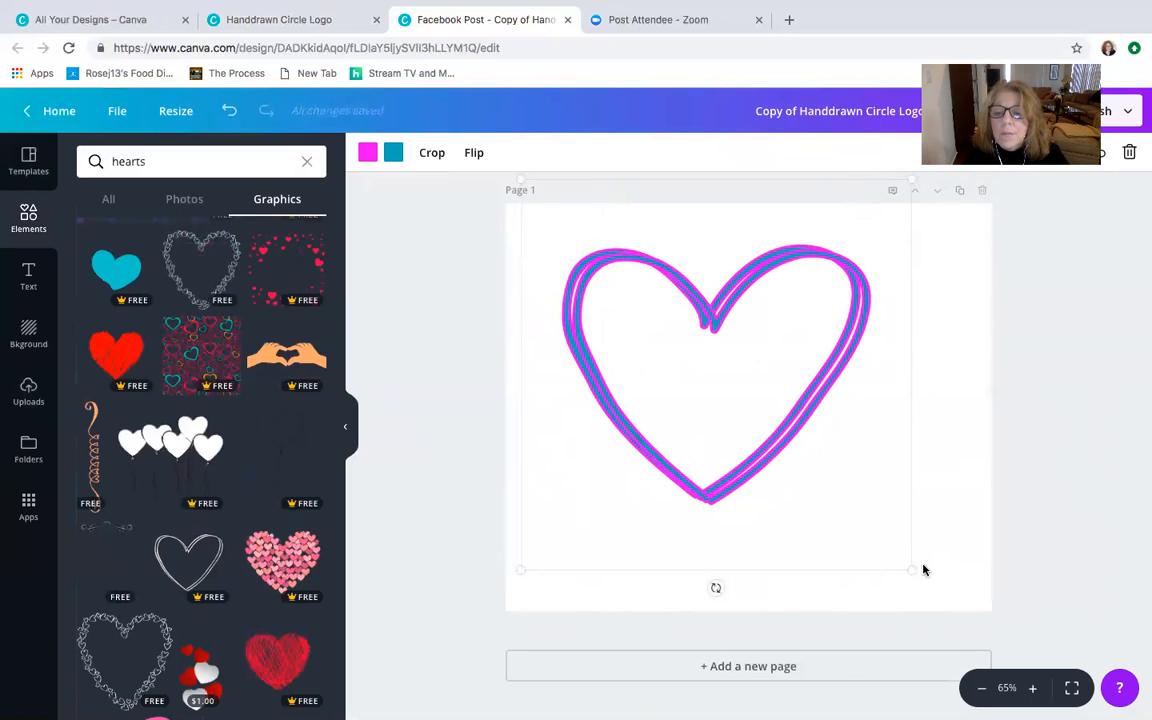
left_click_drag(911, 568, 959, 598)
left_click_drag(706, 328, 720, 331)
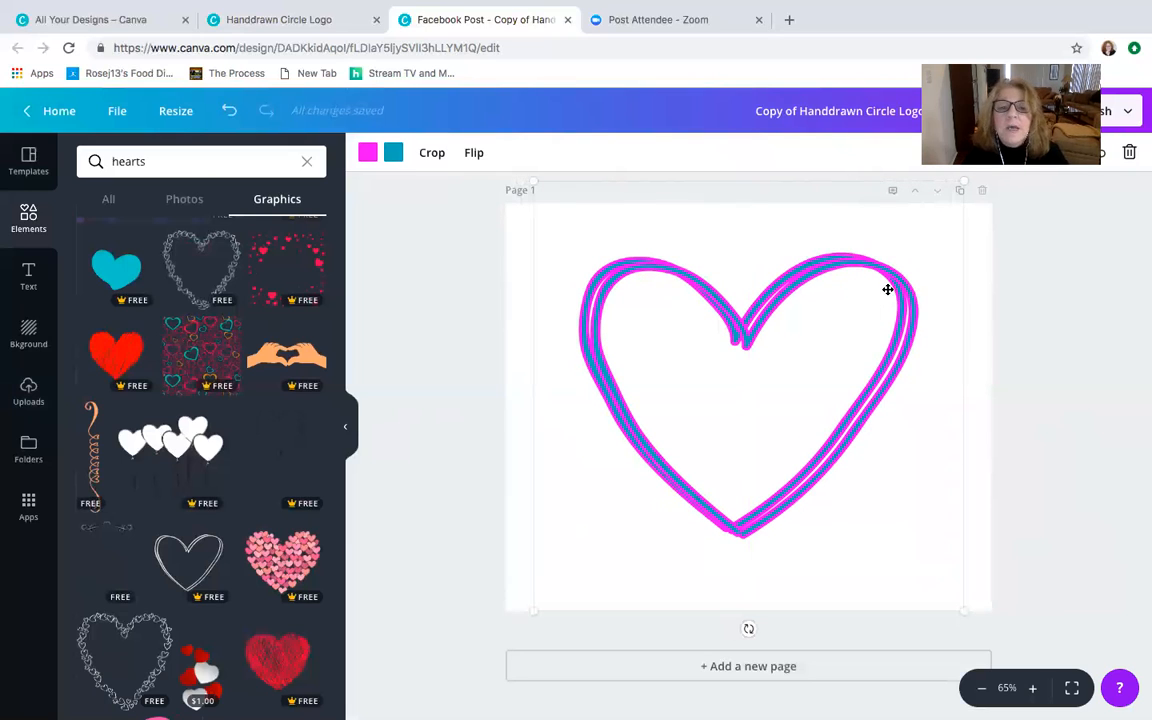
- Add a subheading over the heart, widen its text box and set the font size to 56
left_click(23, 252)
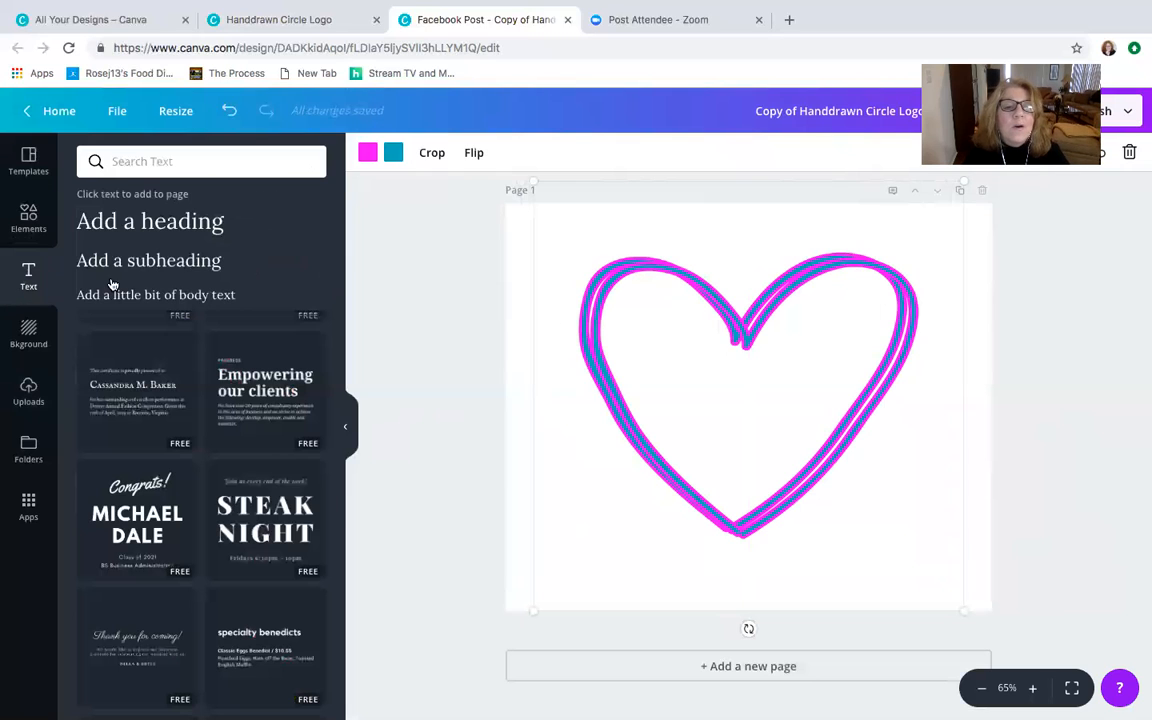
left_click(157, 261)
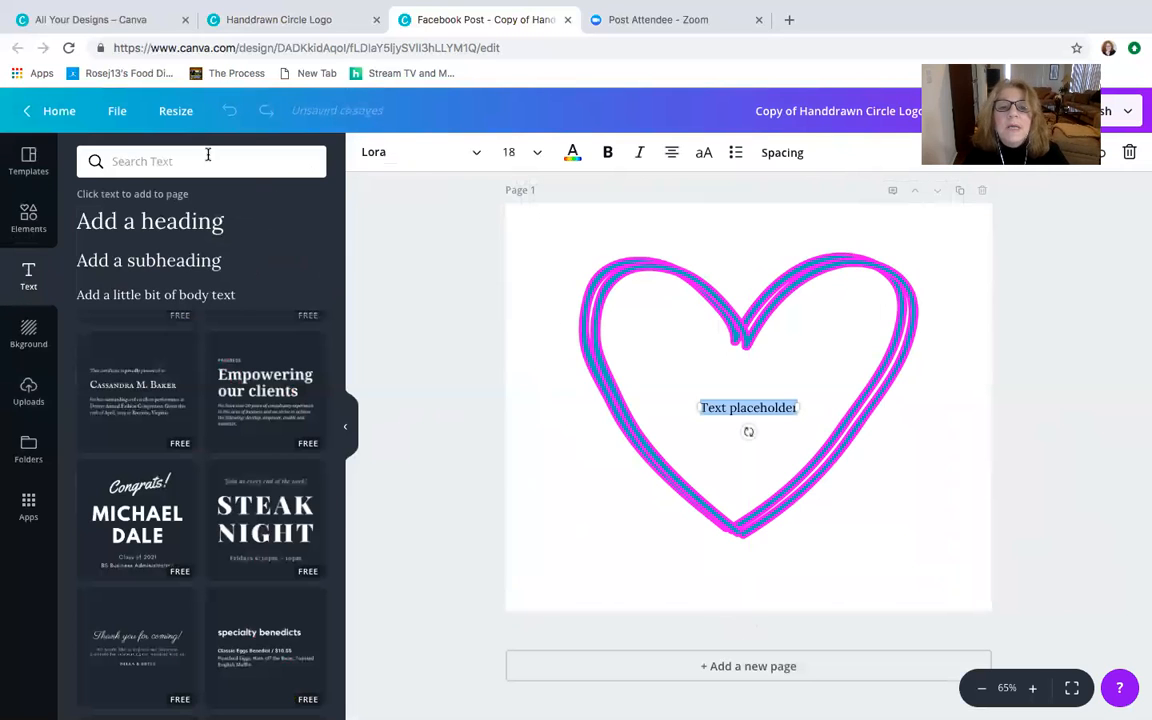
left_click(510, 152)
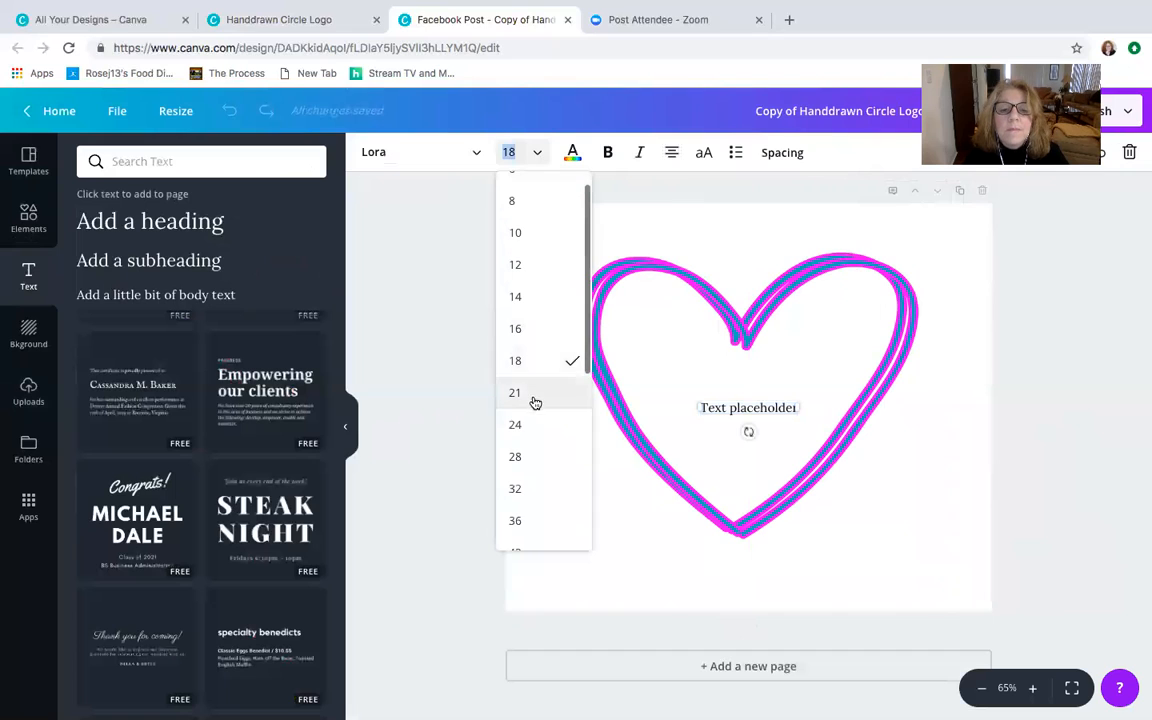
left_click(540, 489)
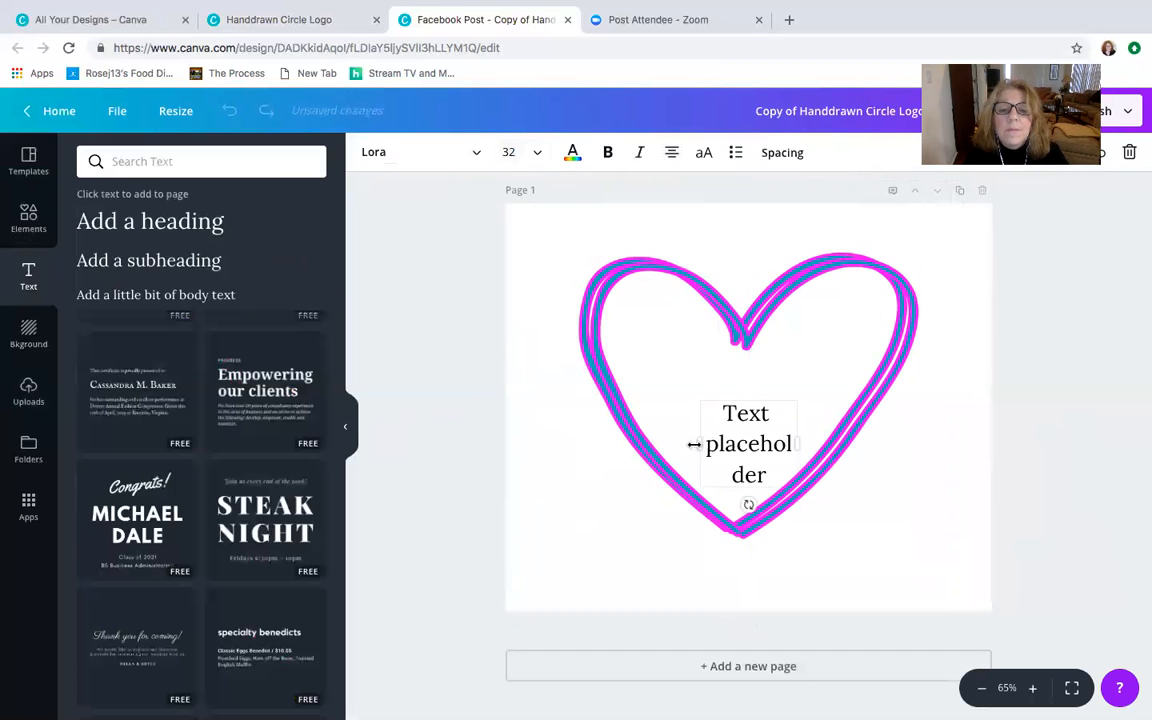
left_click_drag(700, 443, 591, 416)
left_click(510, 152)
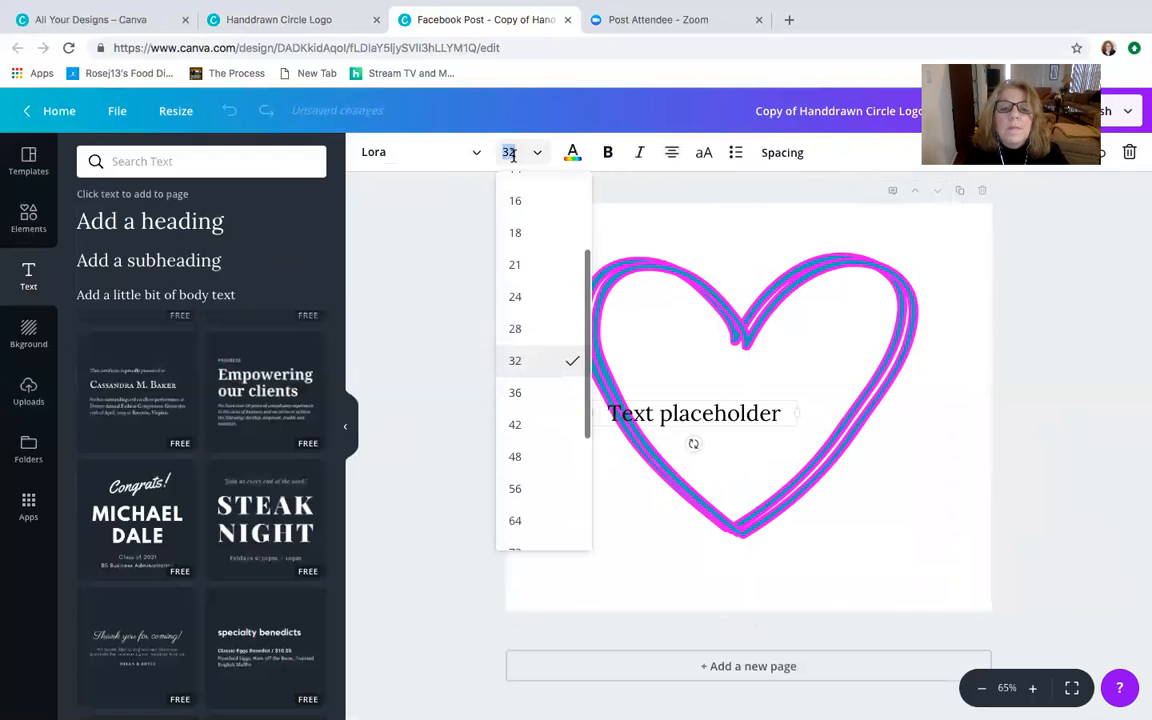
left_click(538, 488)
- Set the subheading's font to Adorable, and nudge the heart slightly right and down
left_click(388, 153)
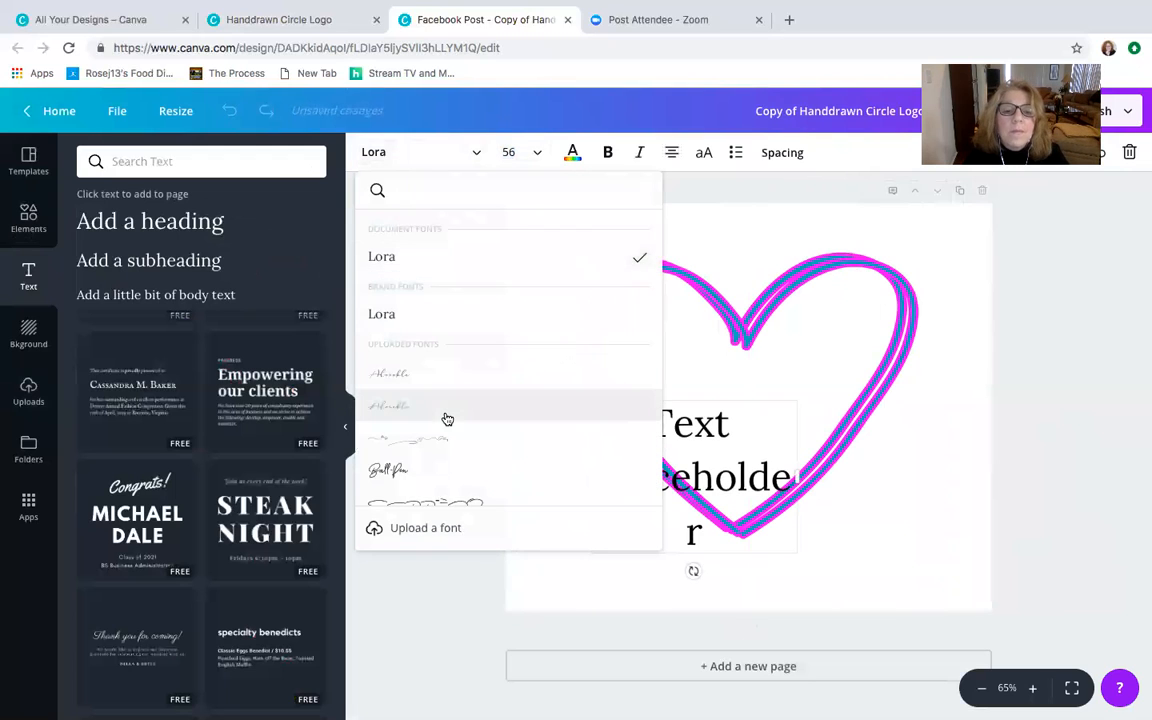
scroll(445, 412, "down", 1)
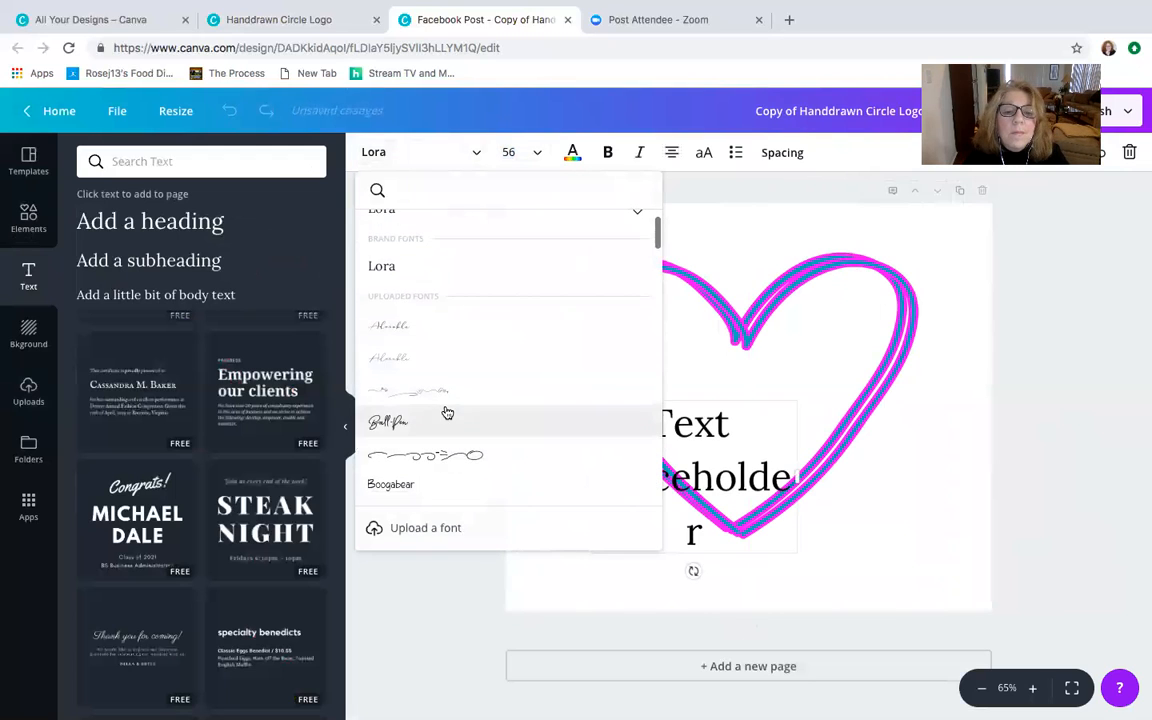
left_click(438, 330)
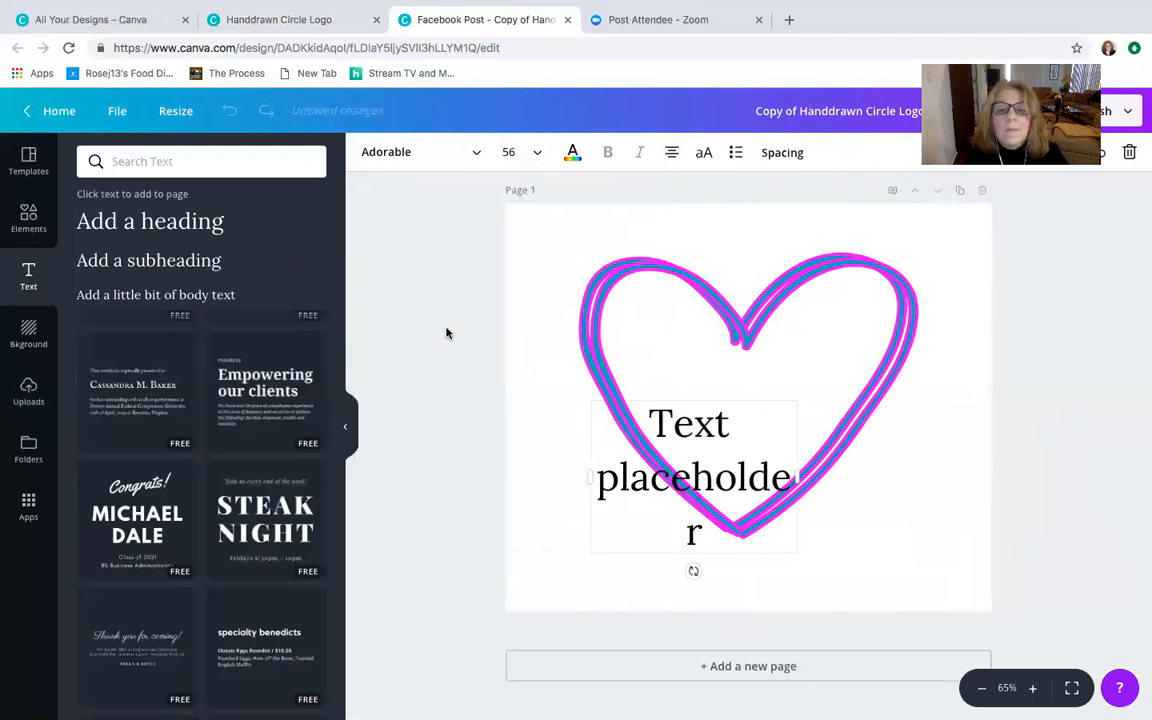
left_click_drag(752, 513, 716, 518)
left_click_drag(679, 300, 717, 327)
- Replace the placeholder text over the heart with "LOVE"
left_click(616, 420)
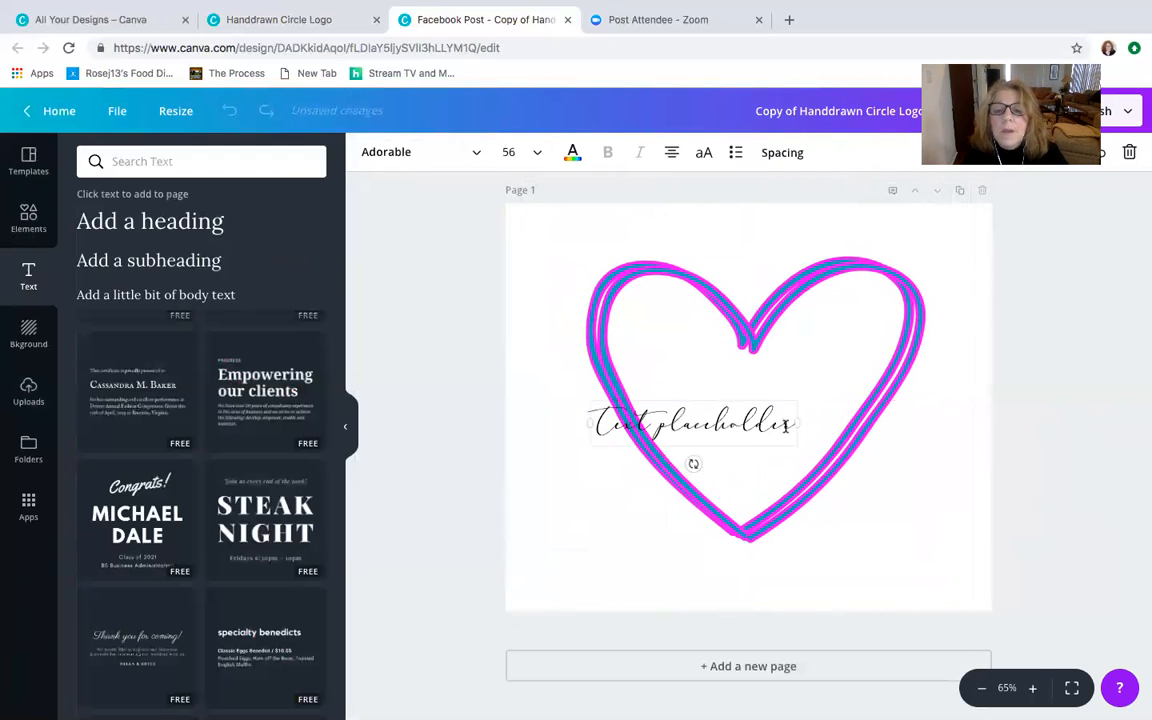
left_click_drag(787, 424, 594, 404)
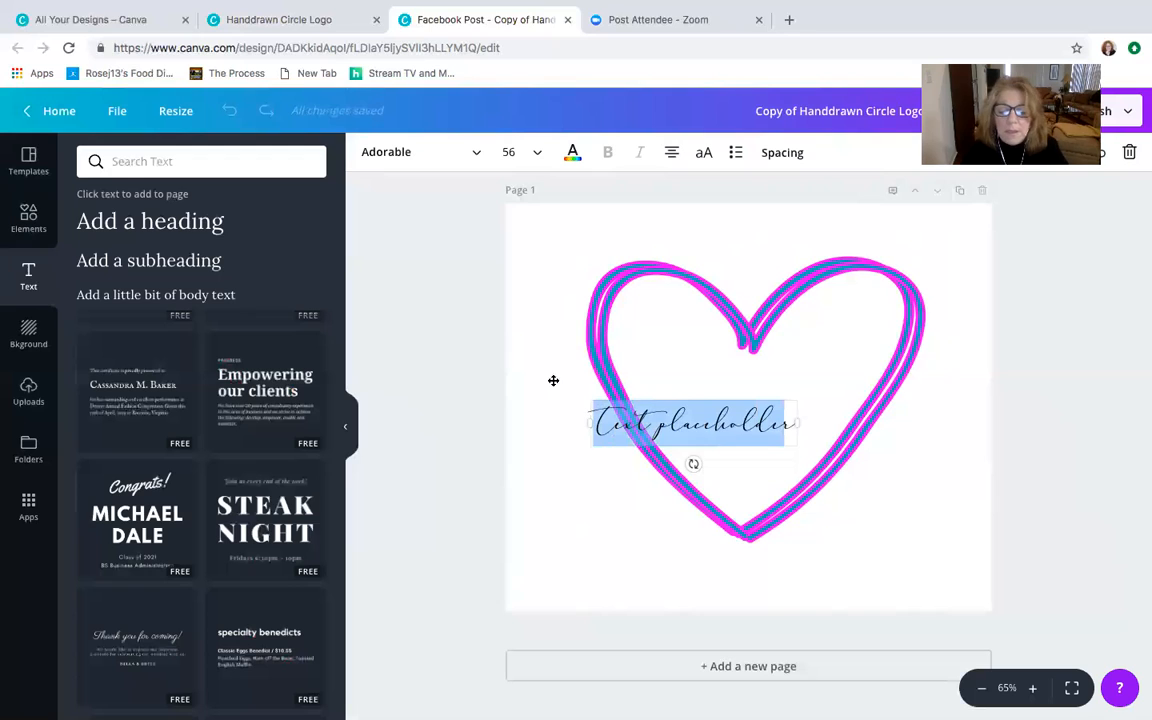
type("LOVEr")
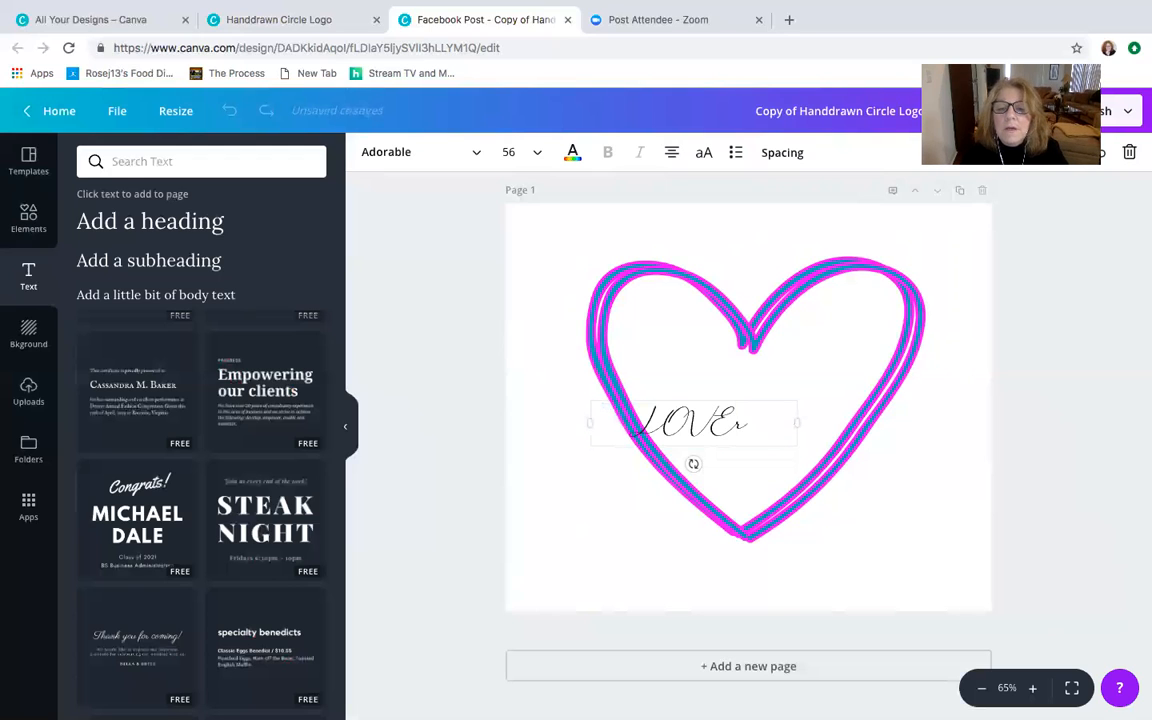
left_click(760, 427)
key("BackSpace")
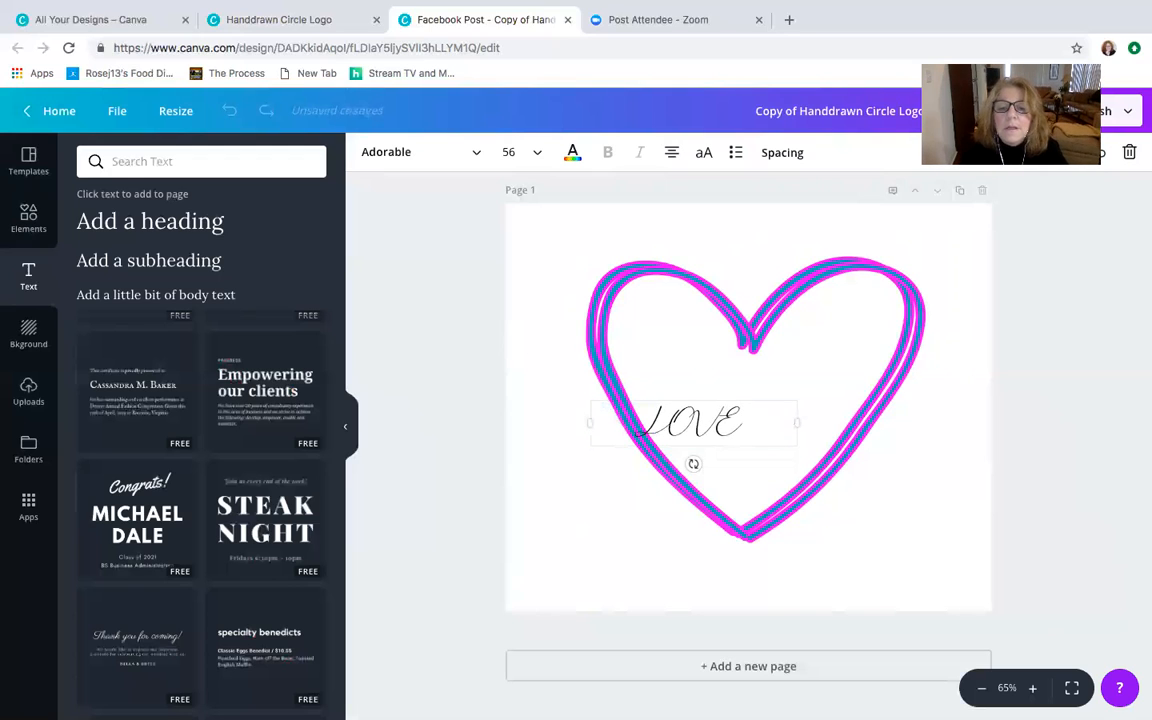
- Move the "LOVE" text up and right into the middle of the heart and set its font size to 104
left_click_drag(715, 395, 758, 368)
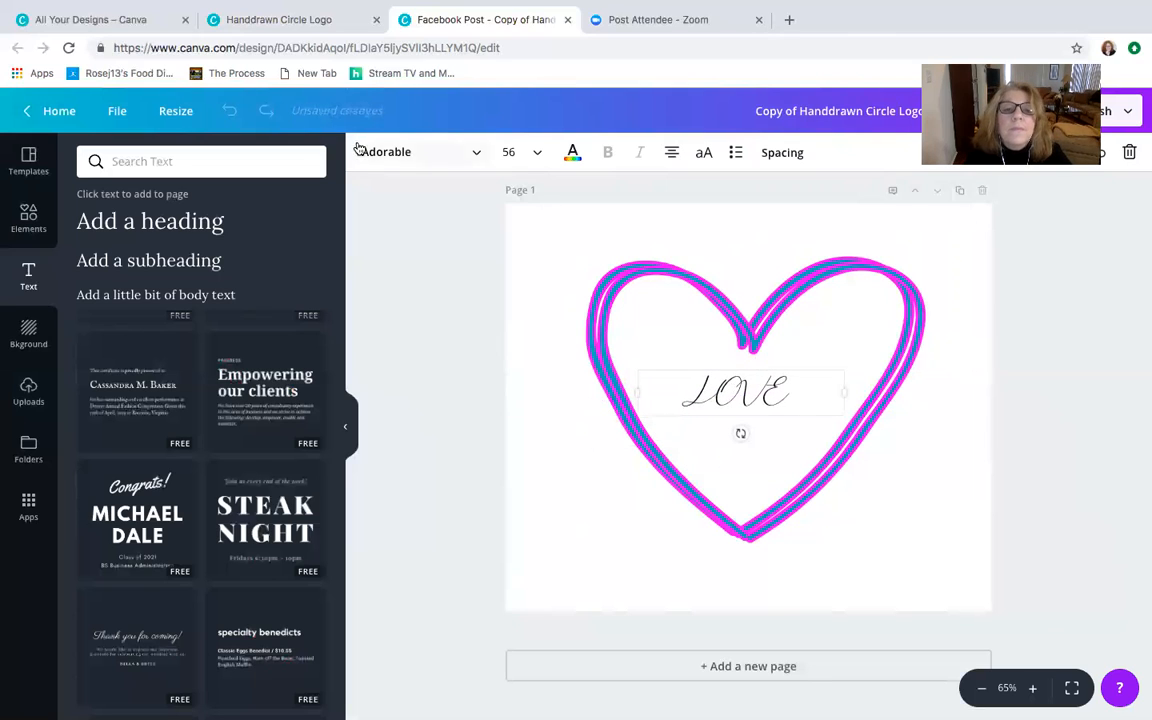
left_click(513, 155)
scroll(514, 489, "down", 2)
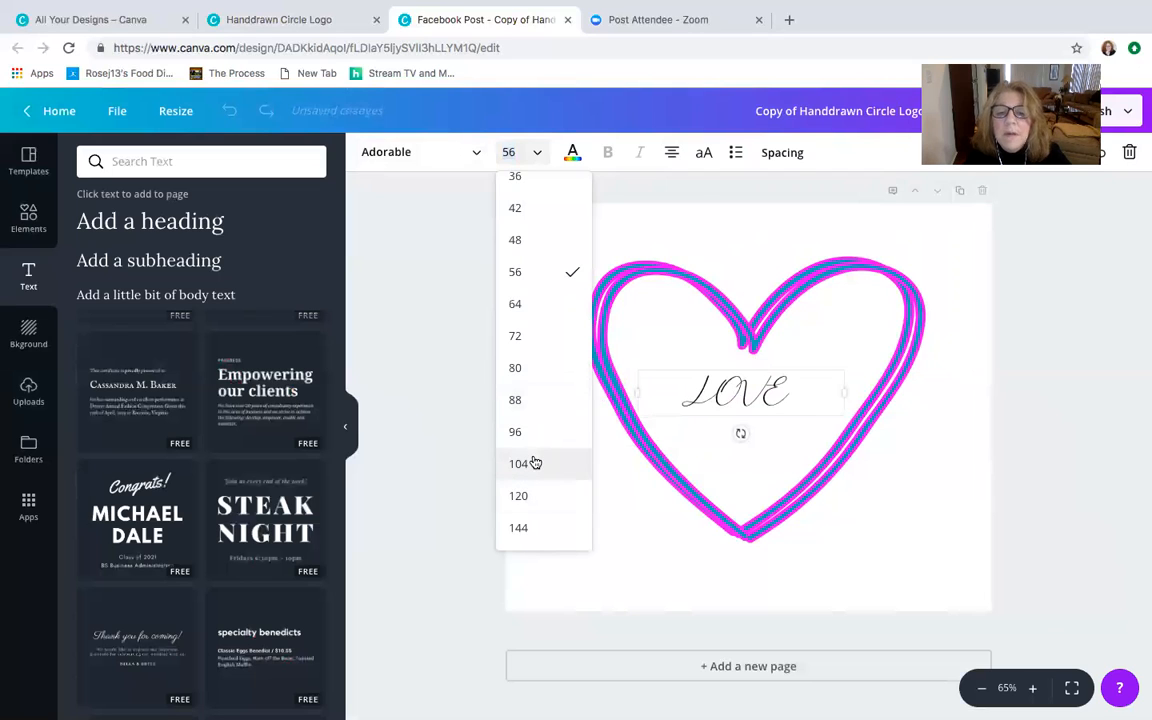
left_click(535, 463)
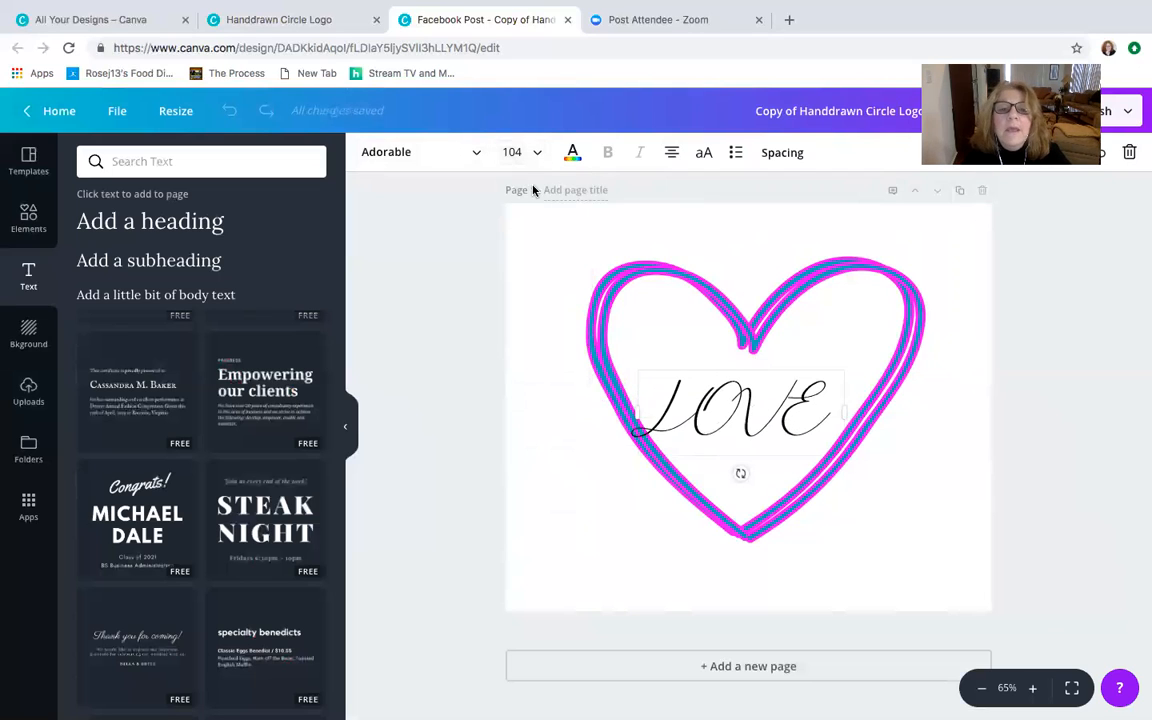
- Recolour the "LOVE" text teal and shift it slightly right and up inside the heart
left_click(427, 152)
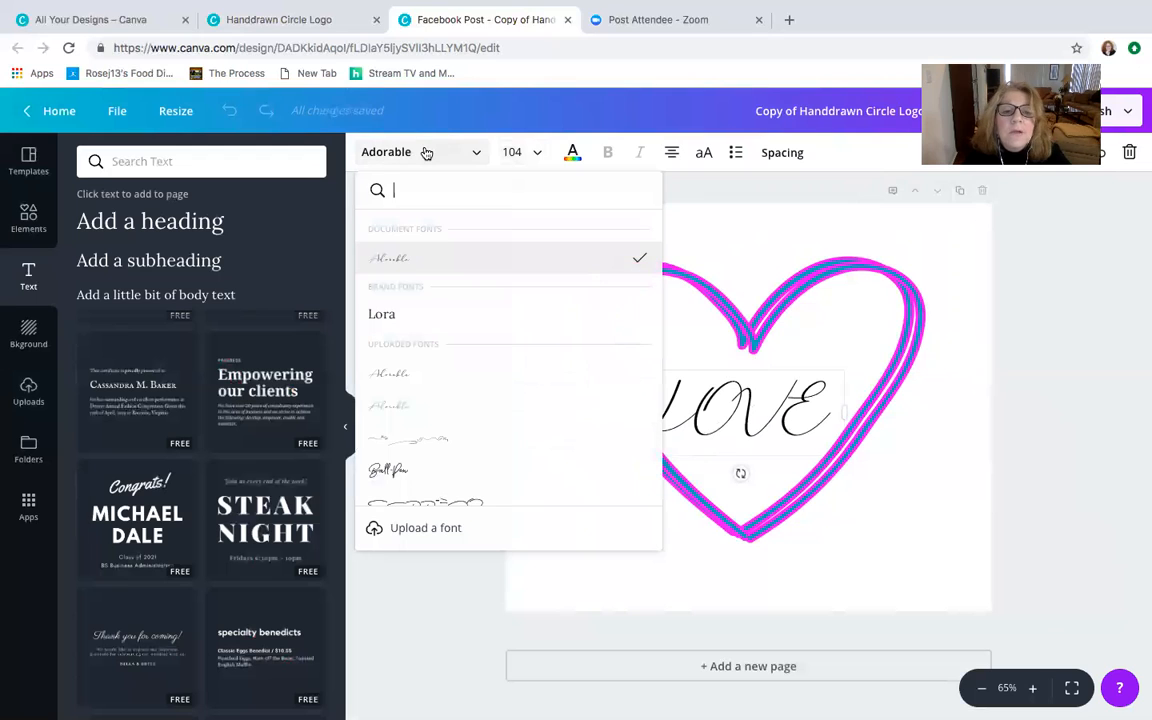
left_click(571, 153)
left_click(660, 222)
left_click(623, 222)
left_click(463, 440)
left_click_drag(733, 419, 750, 405)
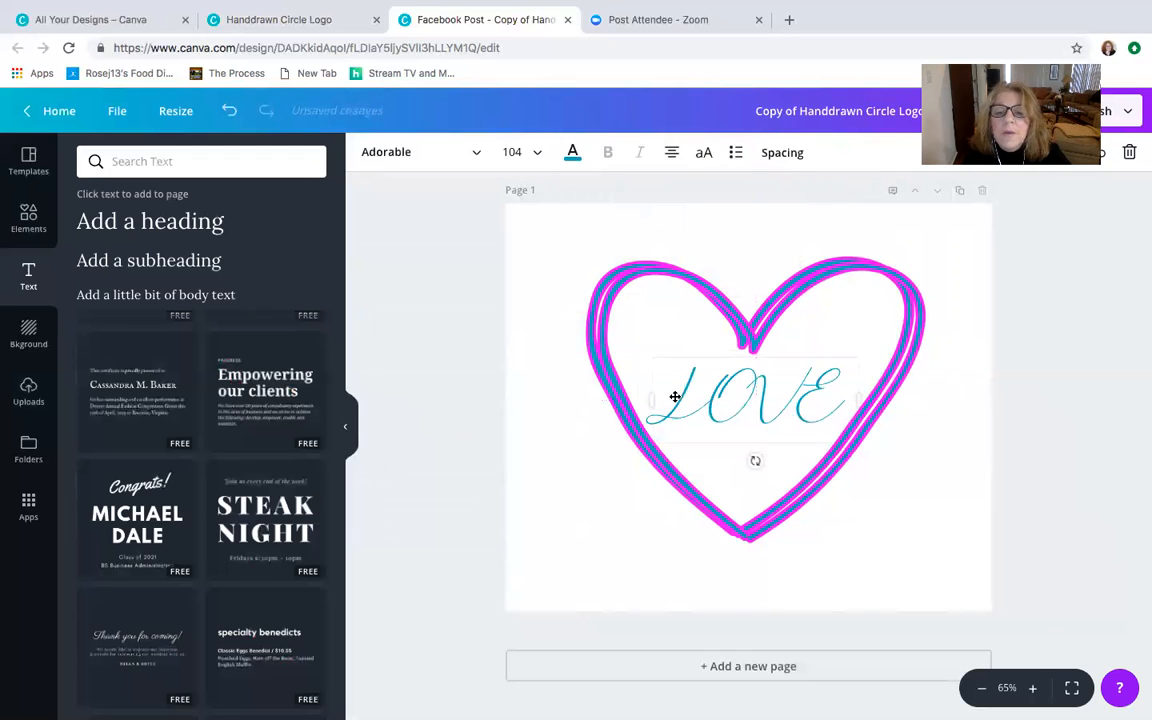
- Widen the "LOVE" text box and send it backward behind the heart
left_click_drag(653, 398, 577, 395)
left_click_drag(764, 404, 772, 400)
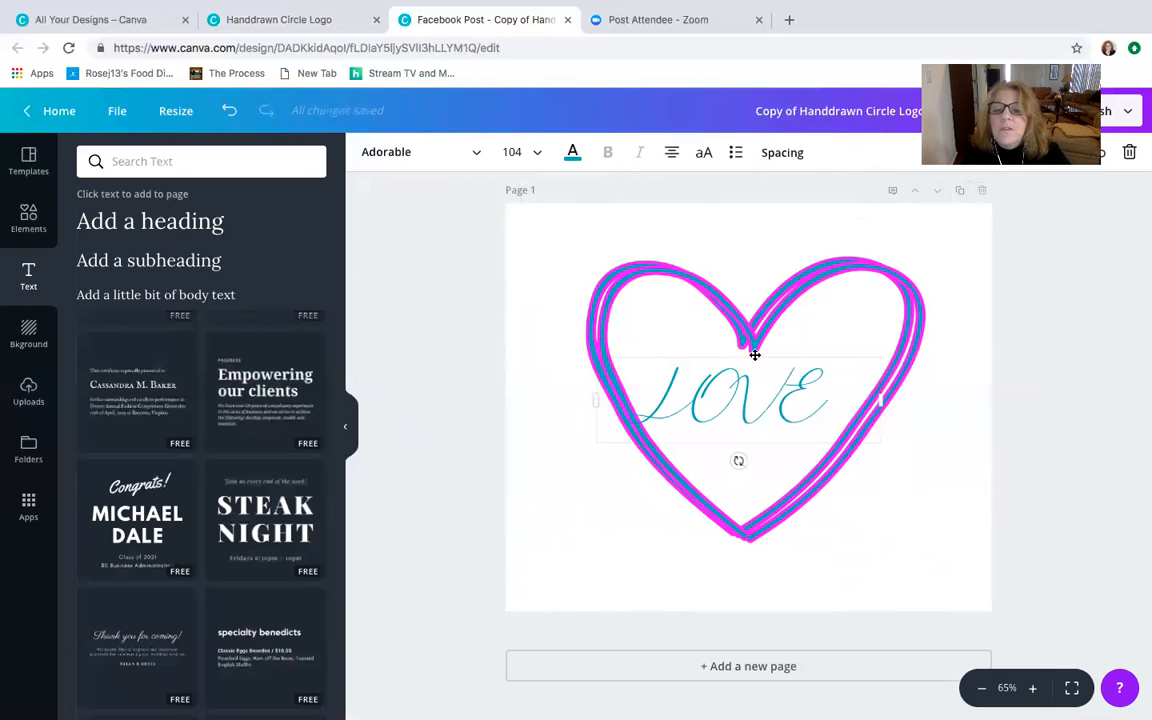
left_click(761, 399)
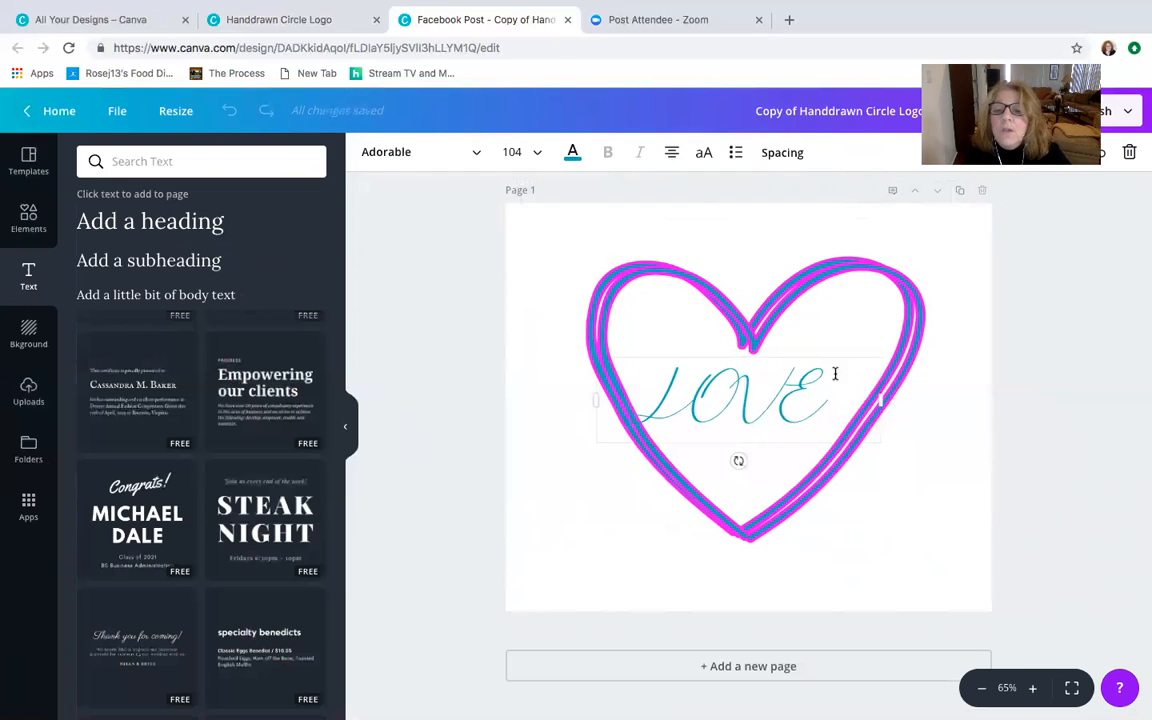
left_click(951, 153)
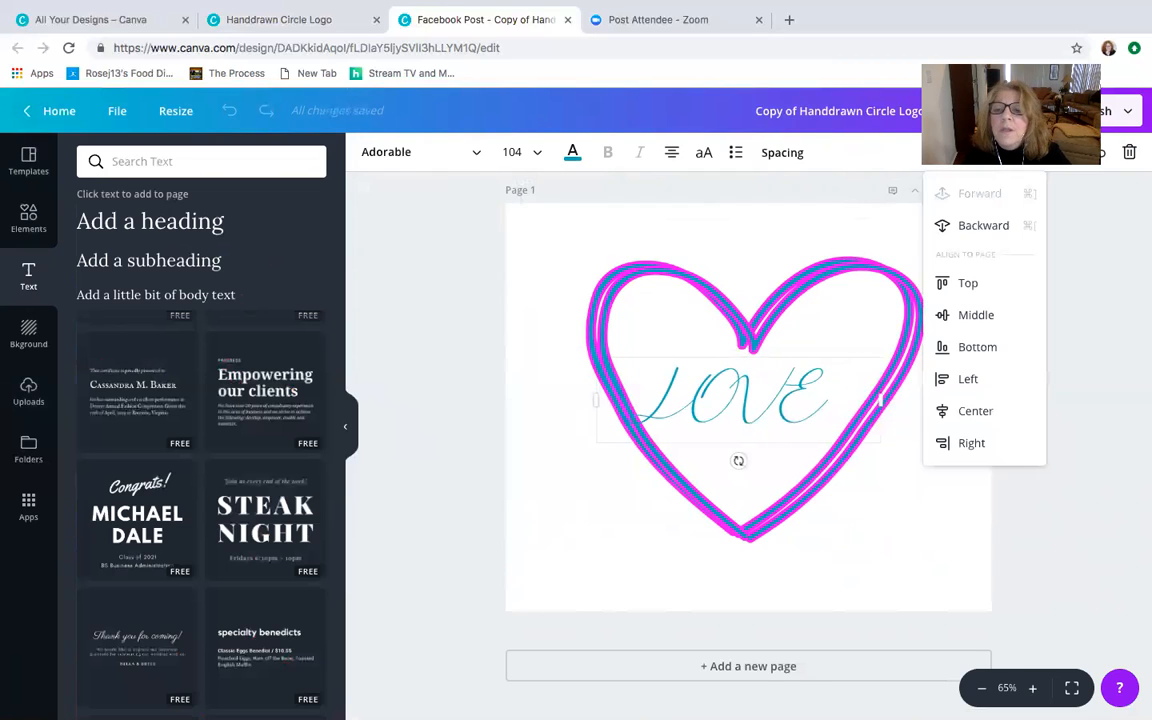
left_click(1000, 225)
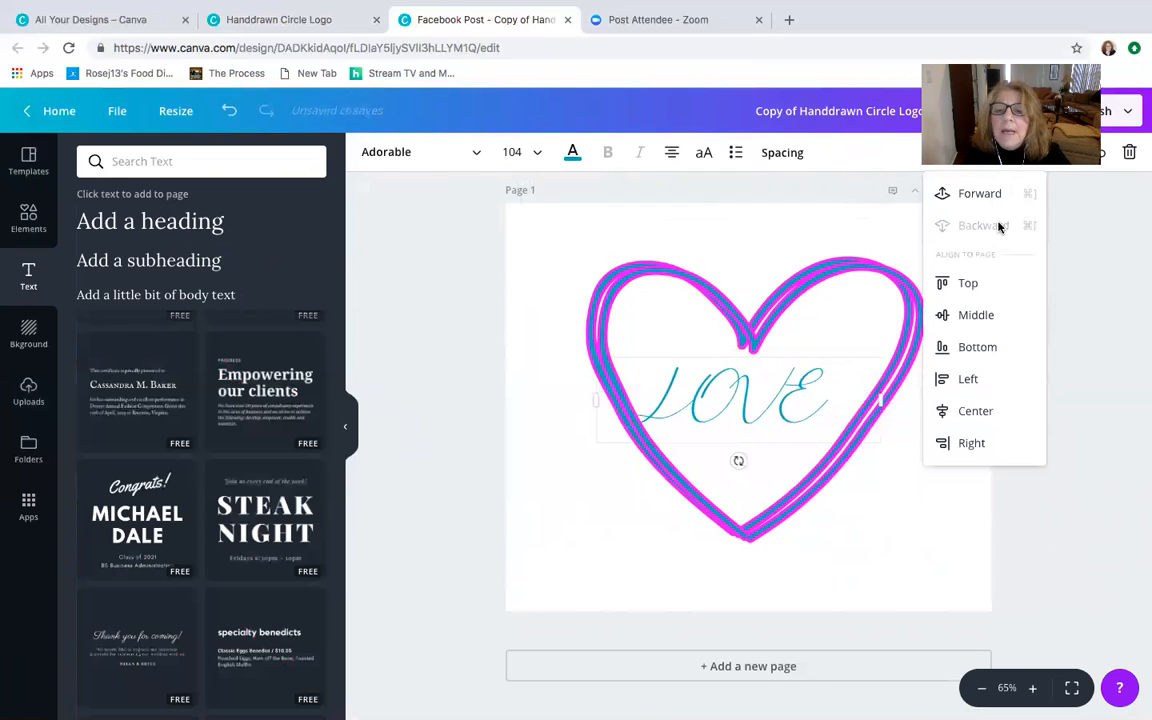
- Change the heart outline's magenta colour to the near-black purple from the logo palette
left_click(846, 275)
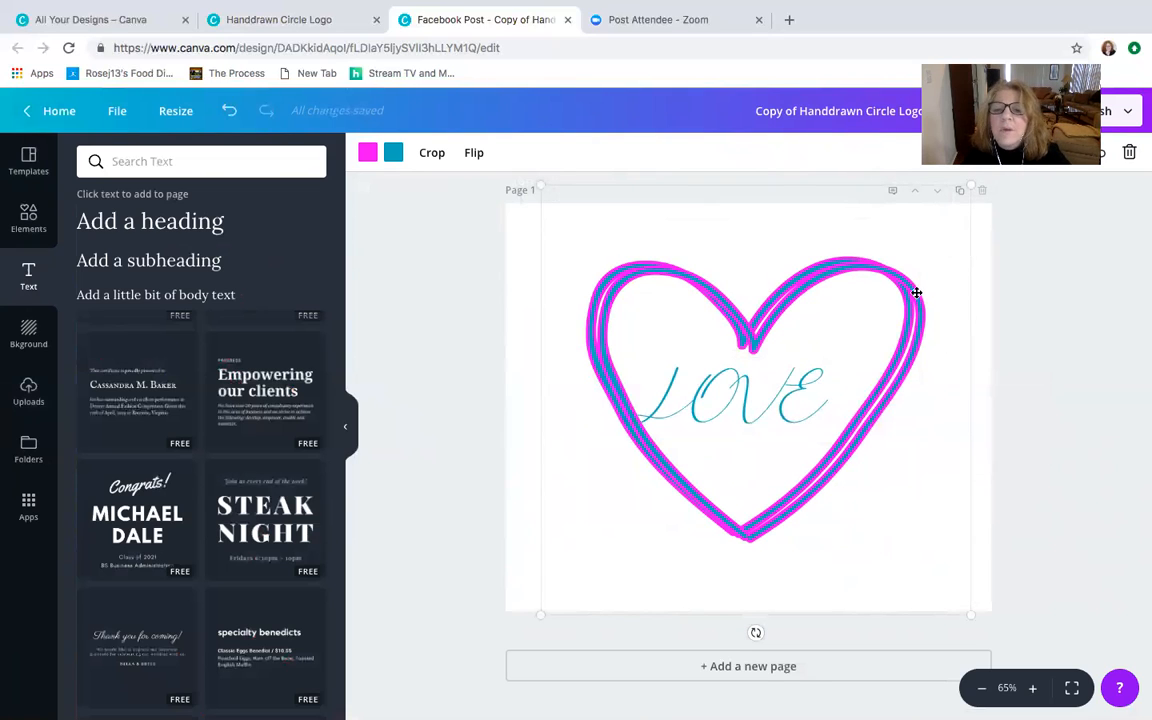
left_click(369, 153)
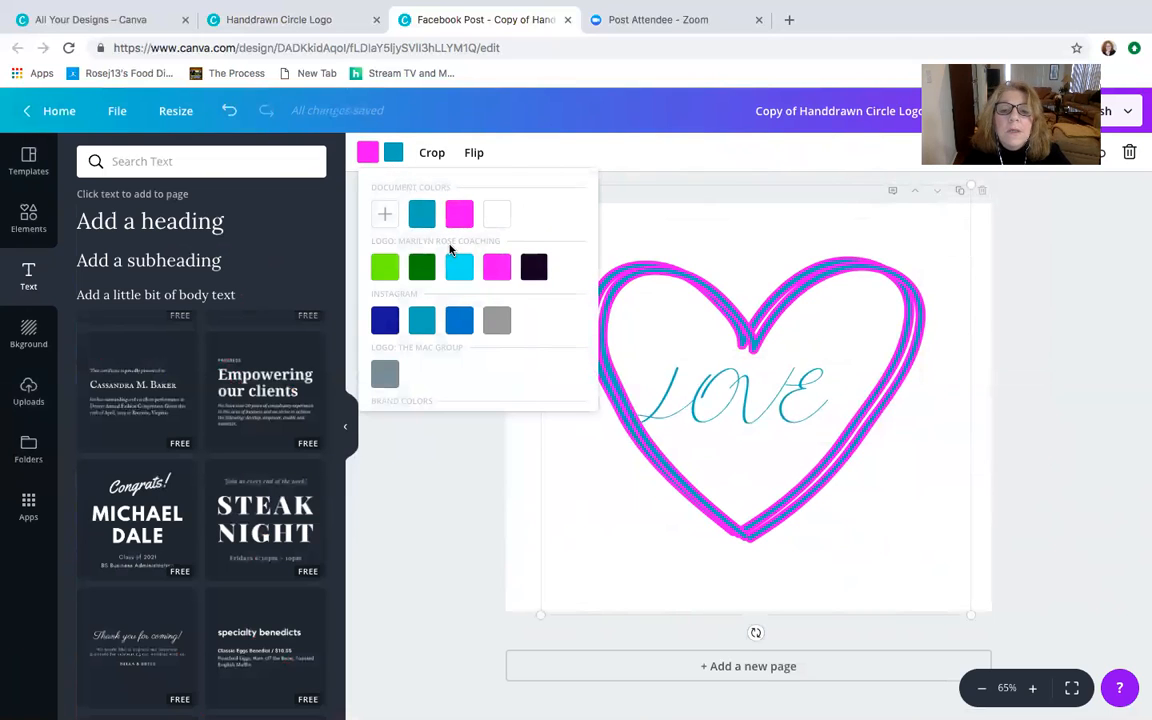
left_click(534, 268)
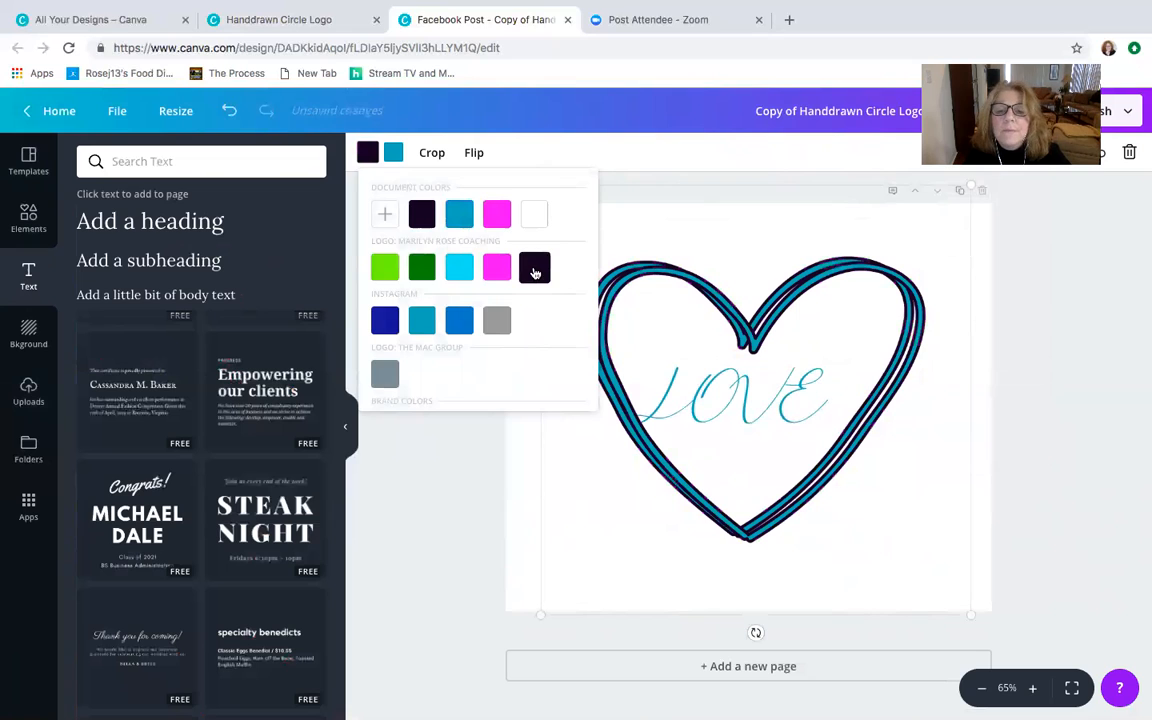
left_click(388, 496)
- Send the heart backward behind the "LOVE" text
left_click(758, 392)
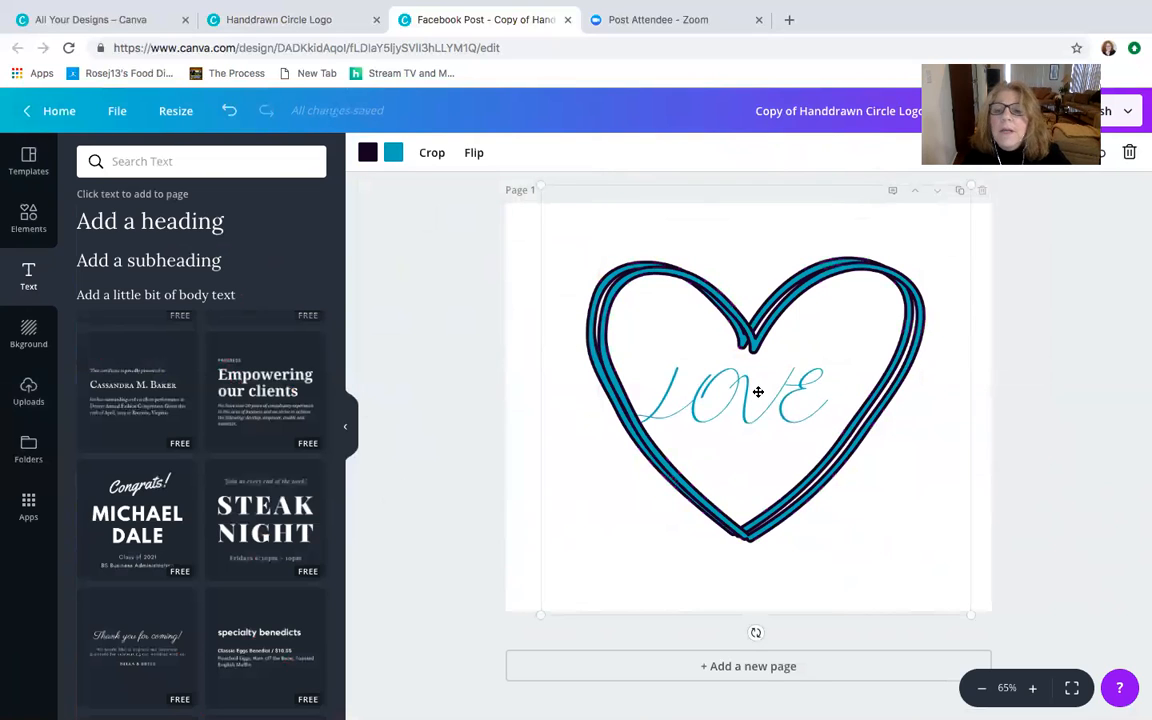
left_click(984, 153)
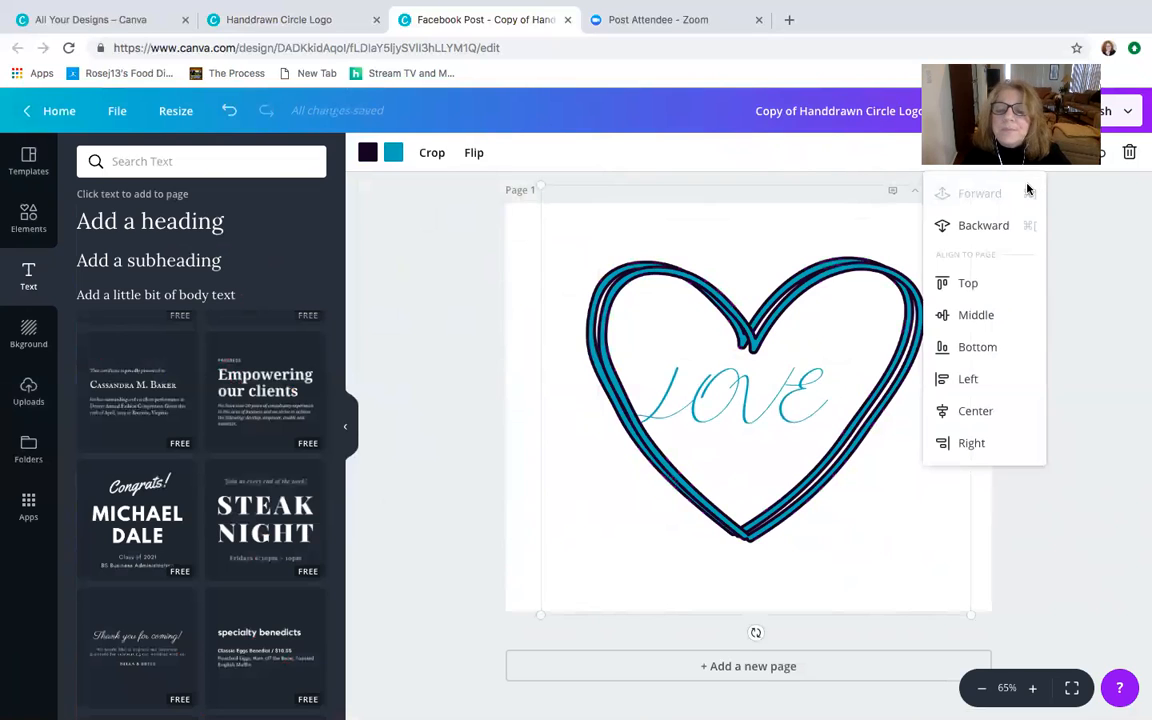
left_click(998, 226)
- Rotate the "LOVE" text counterclockwise to slant upward, and nudge it slightly inside the heart
left_click(787, 395)
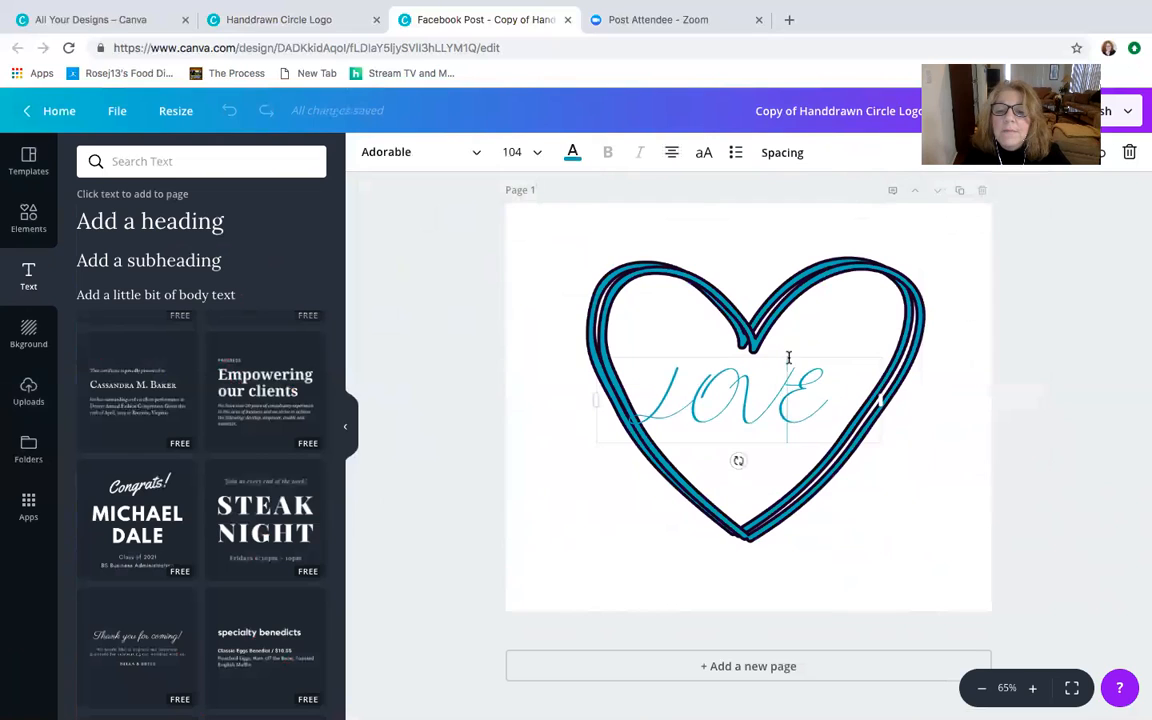
left_click_drag(790, 347, 800, 339)
mouse_move(748, 456)
left_mouse_down()
mouse_move(758, 440)
mouse_move(768, 452)
left_mouse_up()
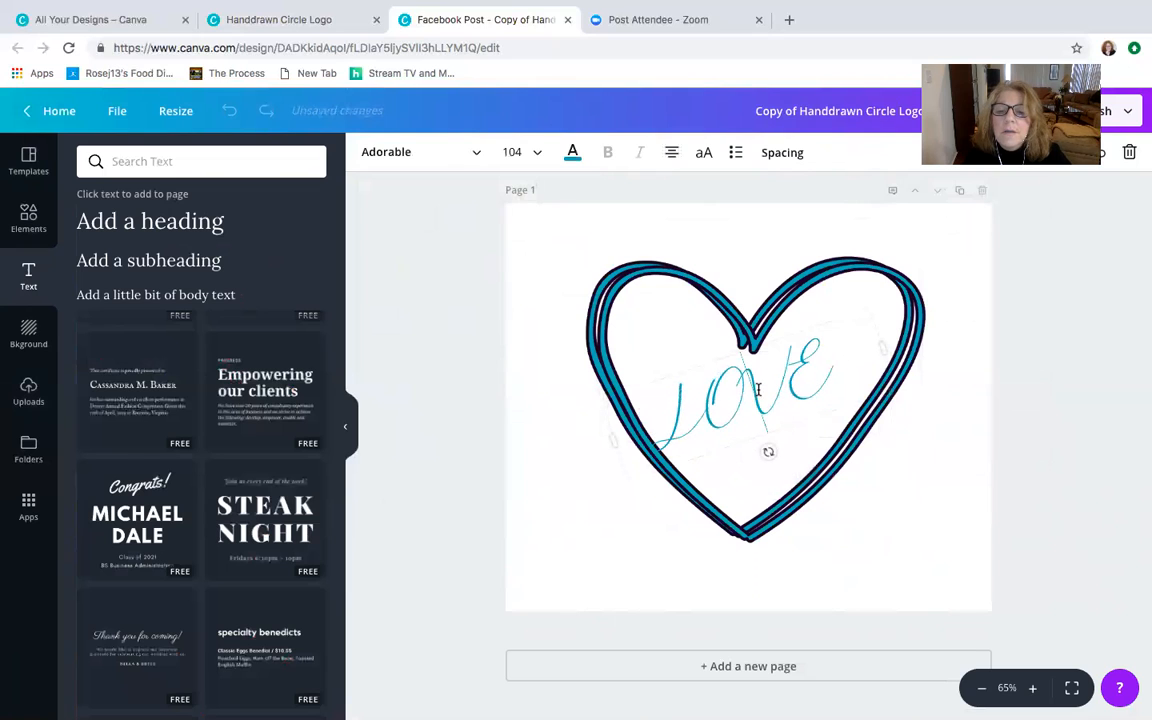
mouse_move(710, 350)
left_mouse_down()
mouse_move(717, 360)
mouse_move(722, 350)
mouse_move(710, 352)
left_mouse_up()
left_click(431, 323)
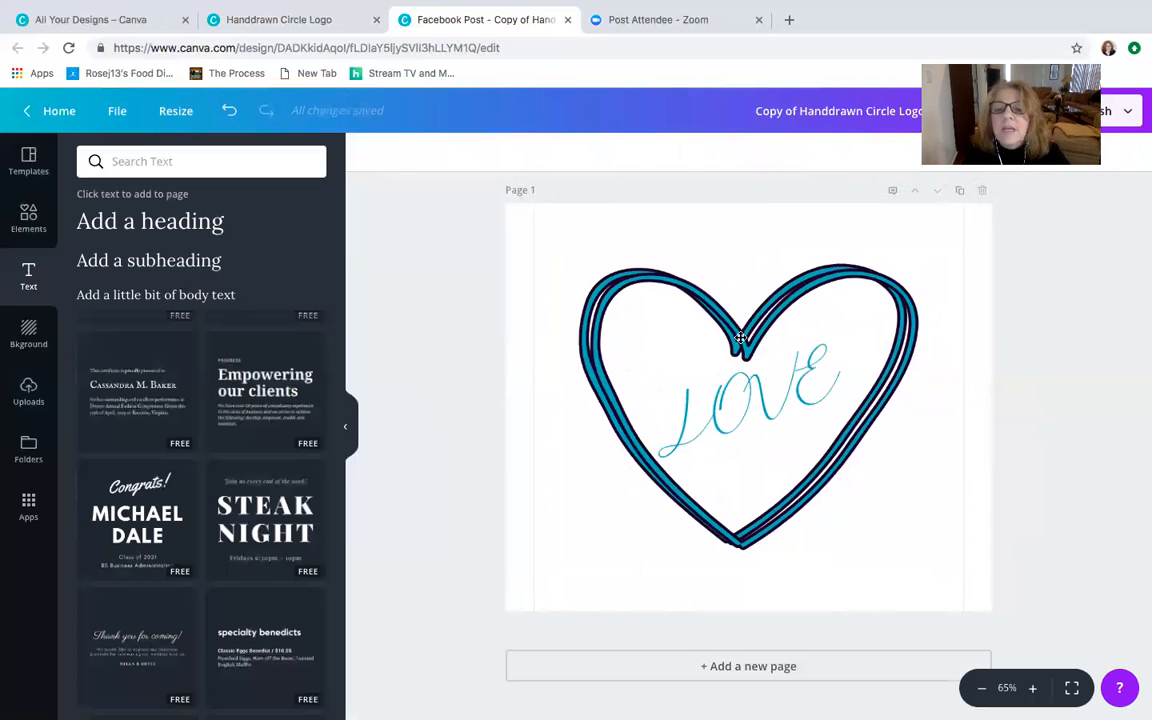
- Delete the heart outline and the "LOVE" text from the page
left_click(685, 308)
left_click(1129, 155)
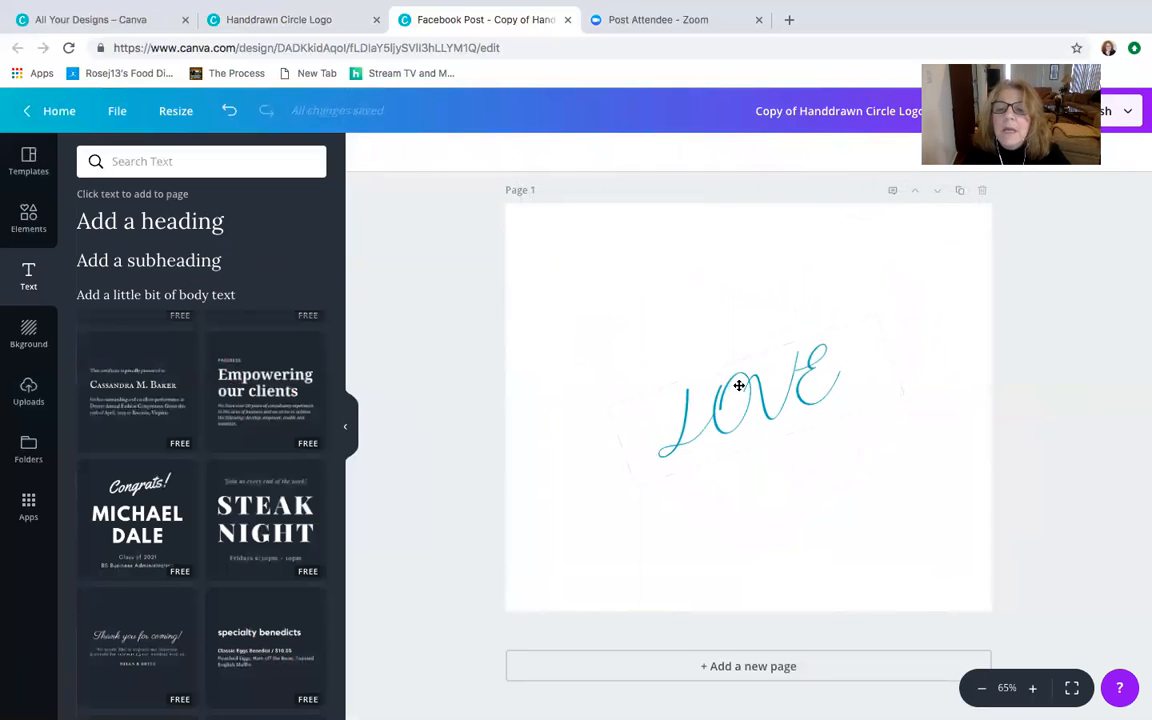
left_click(738, 386)
left_click(1129, 153)
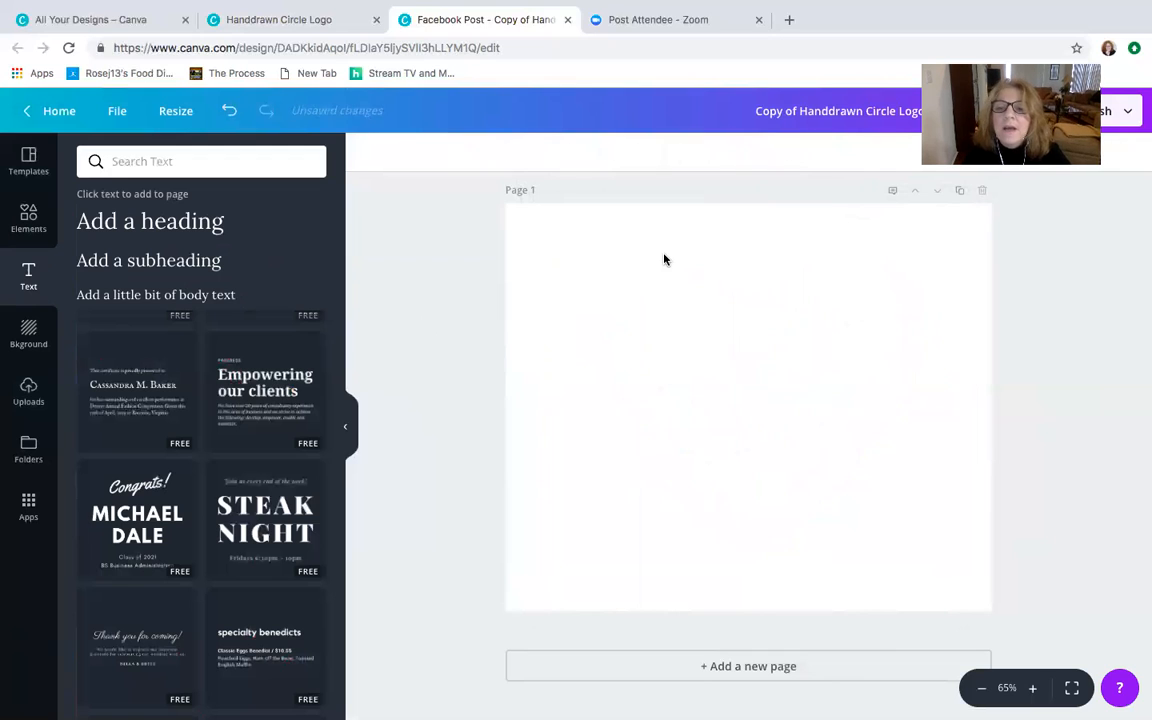
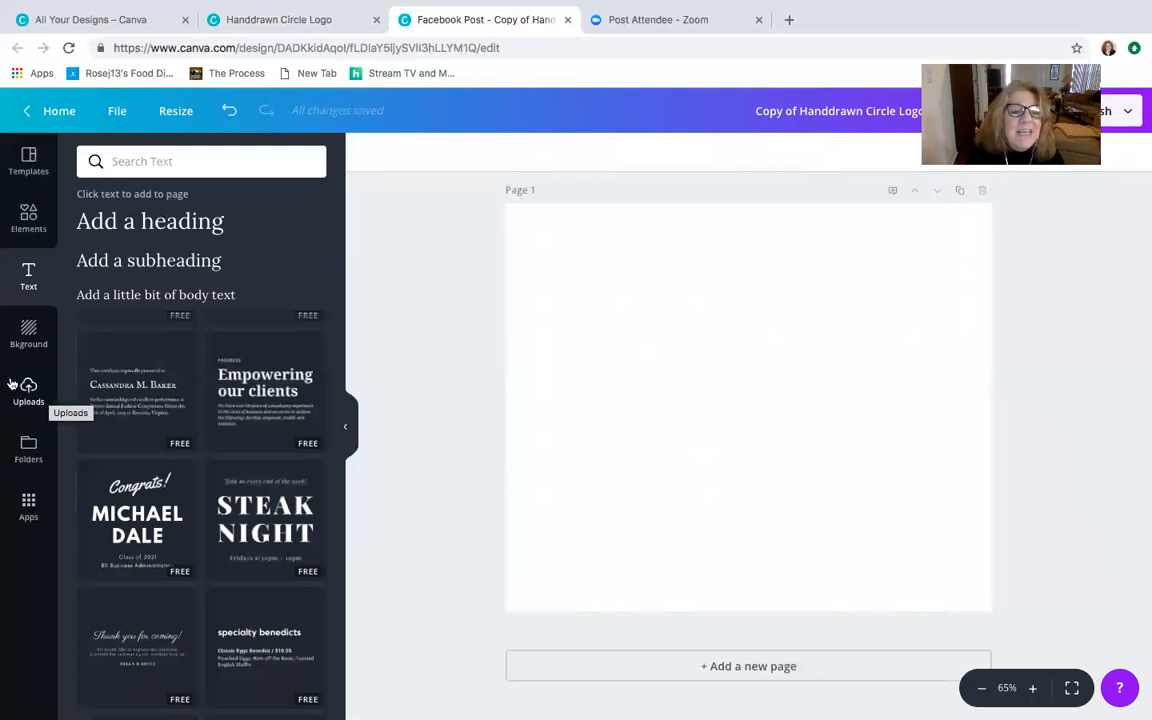
- Open the uploaded images and browse through the library for a heart picture
left_click(29, 392)
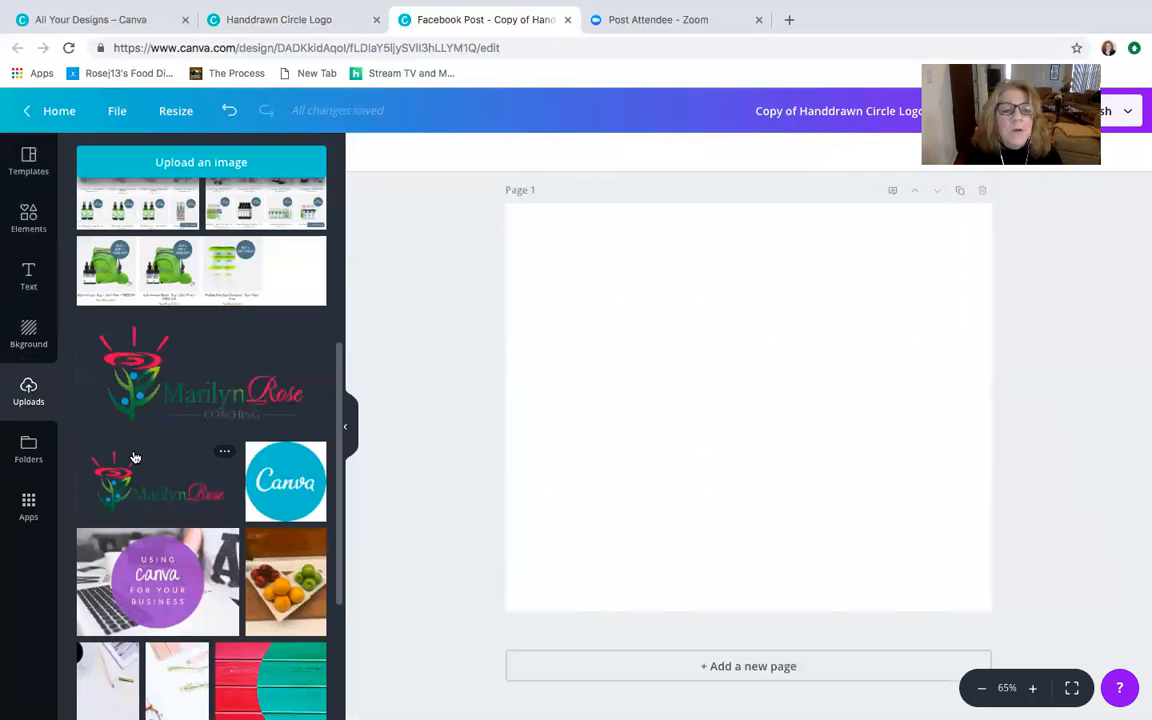
scroll(134, 457, "down", 5)
scroll(134, 457, "down", 1)
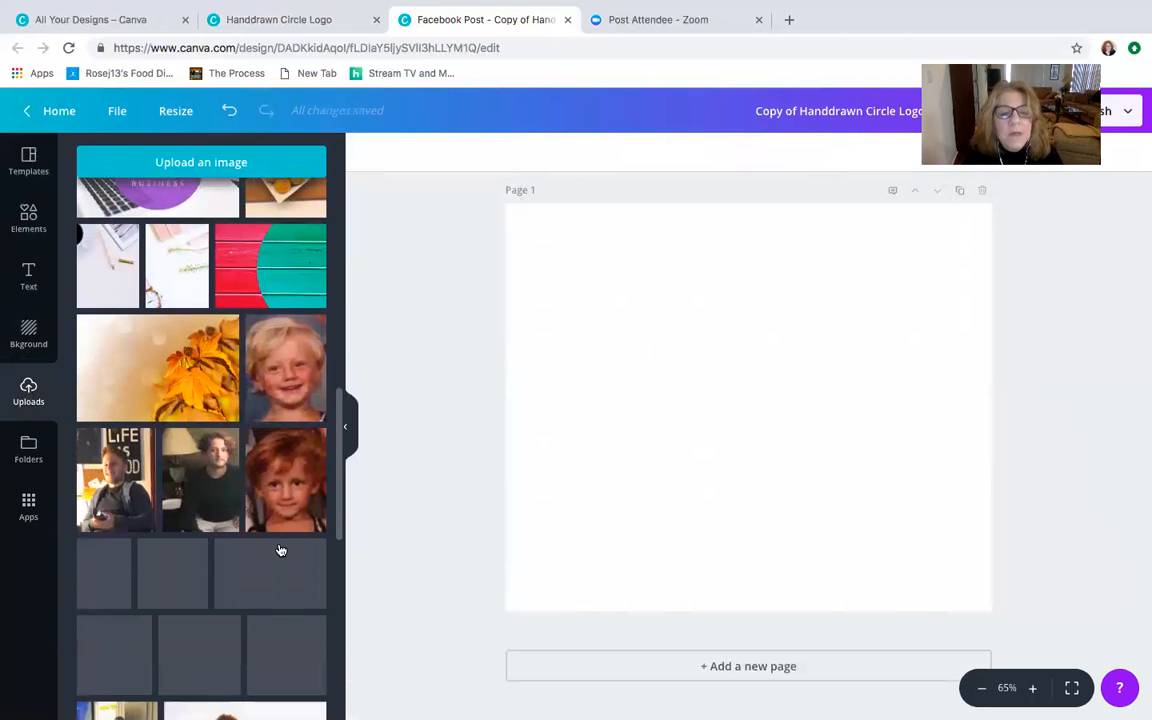
scroll(299, 494, "down", 1)
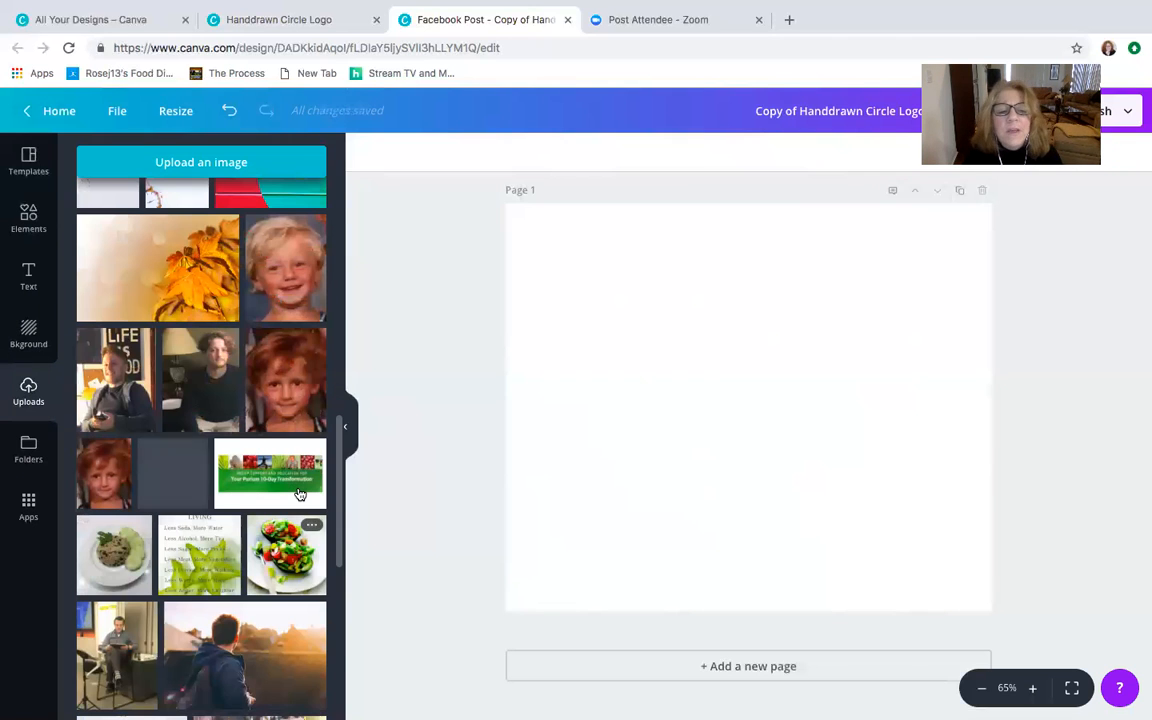
scroll(299, 494, "down", 1)
scroll(299, 494, "down", 5)
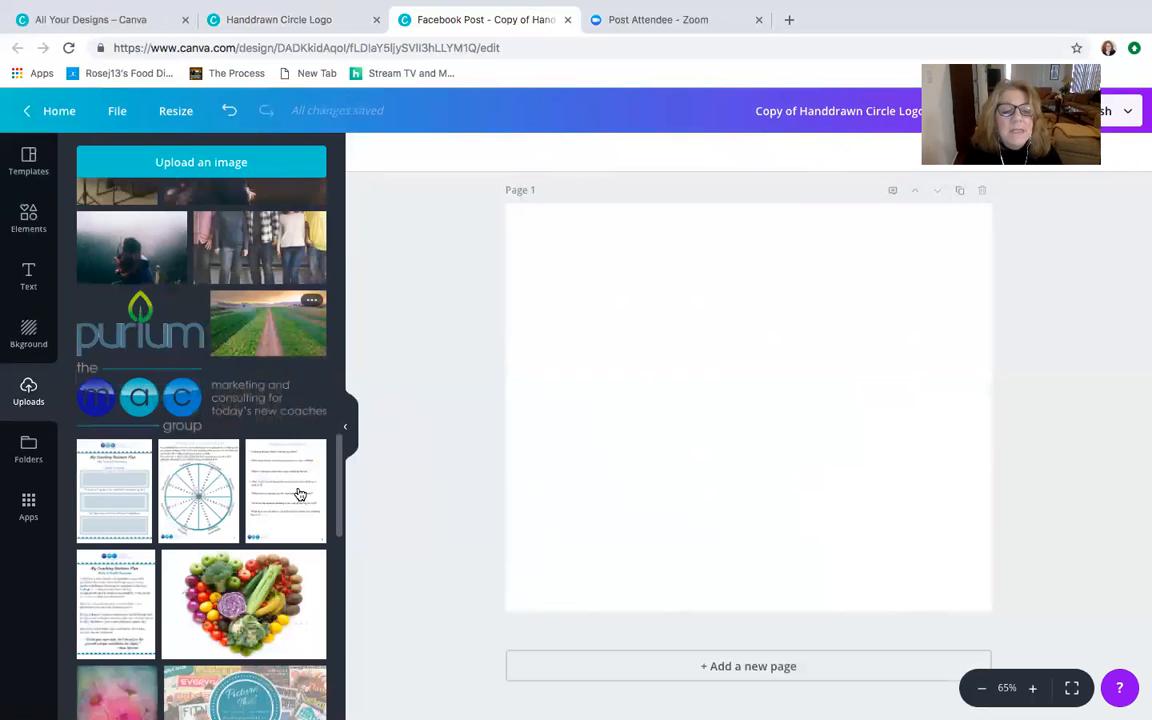
scroll(299, 494, "down", 1)
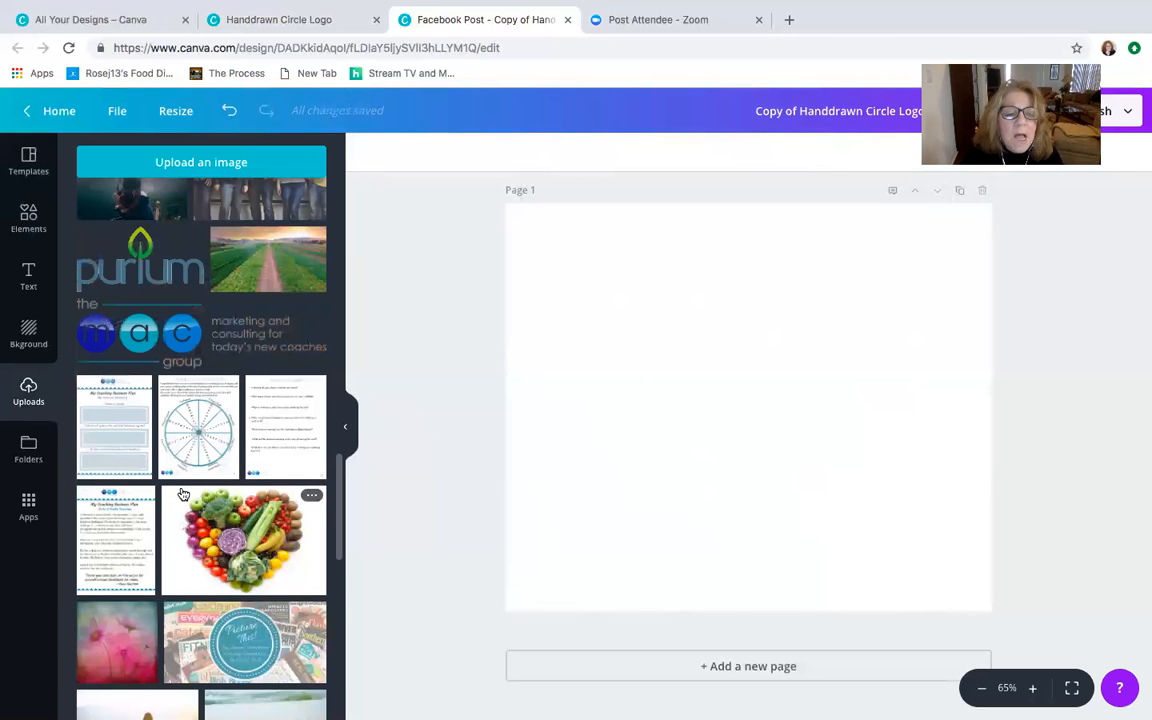
scroll(183, 494, "down", 10)
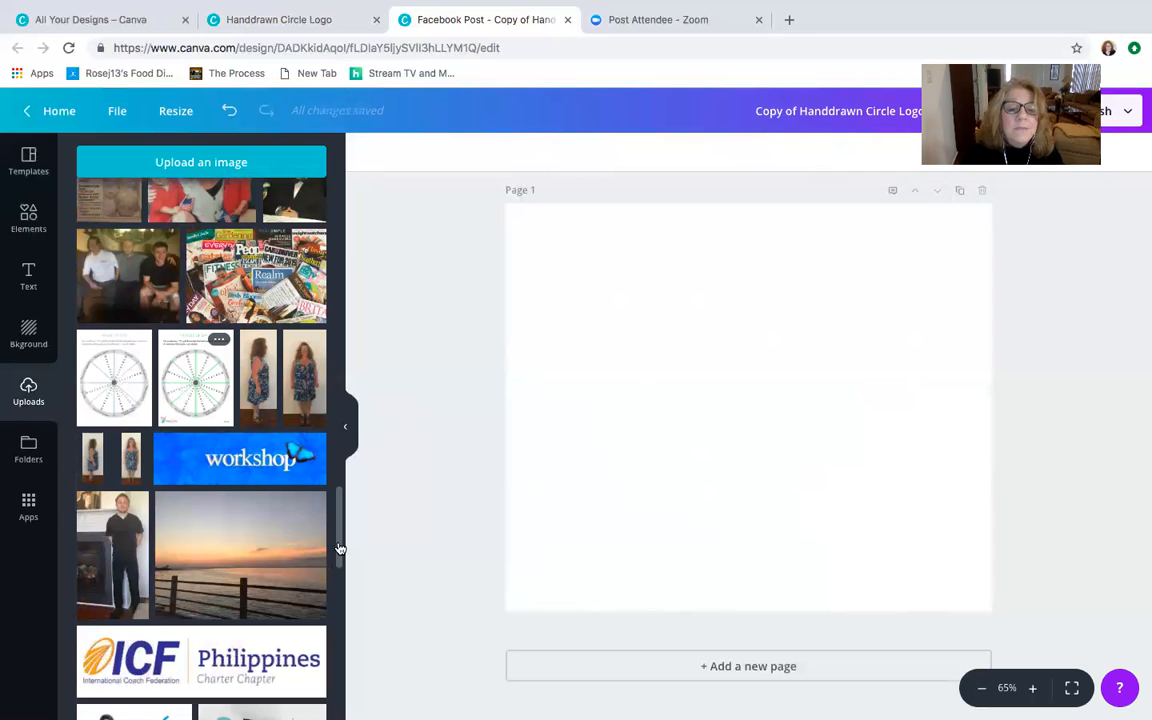
scroll(338, 560, "down", 2)
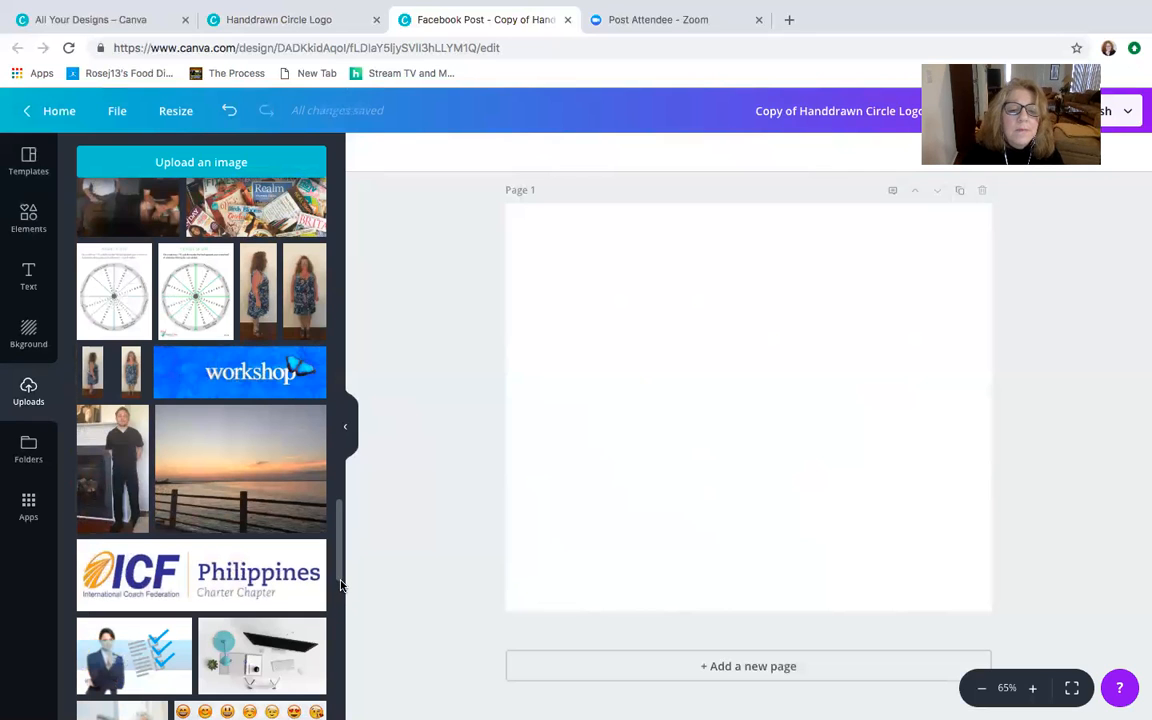
scroll(340, 555, "down", 5)
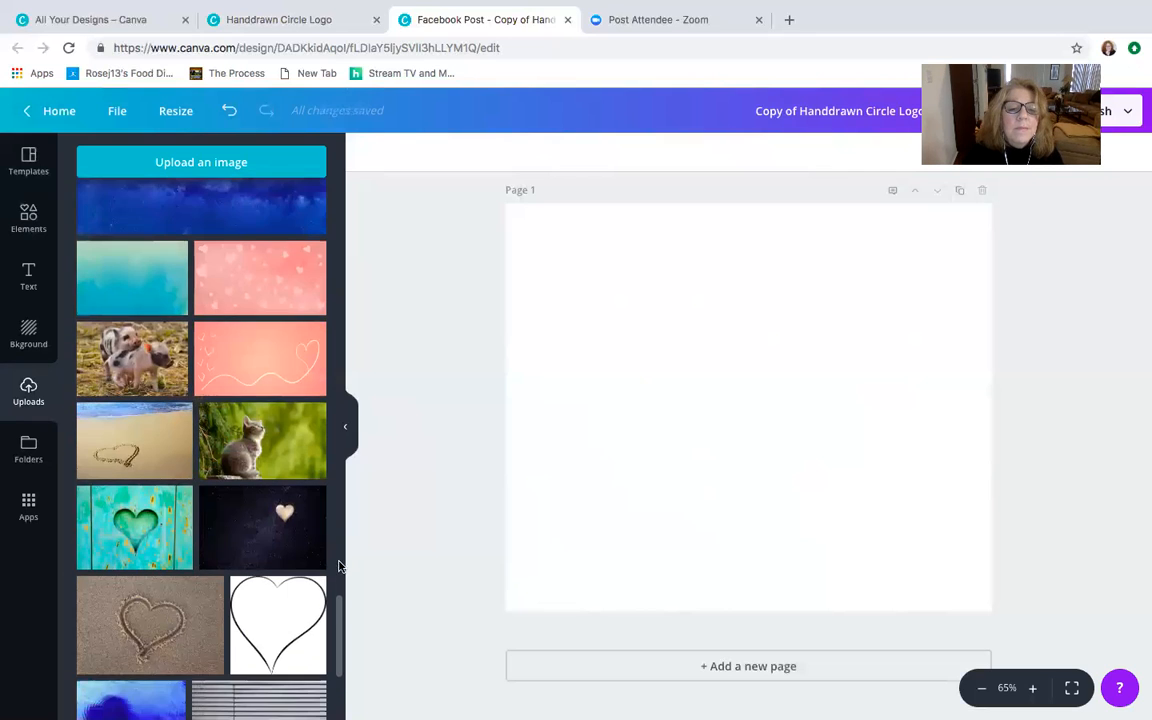
scroll(165, 515, "up", 5)
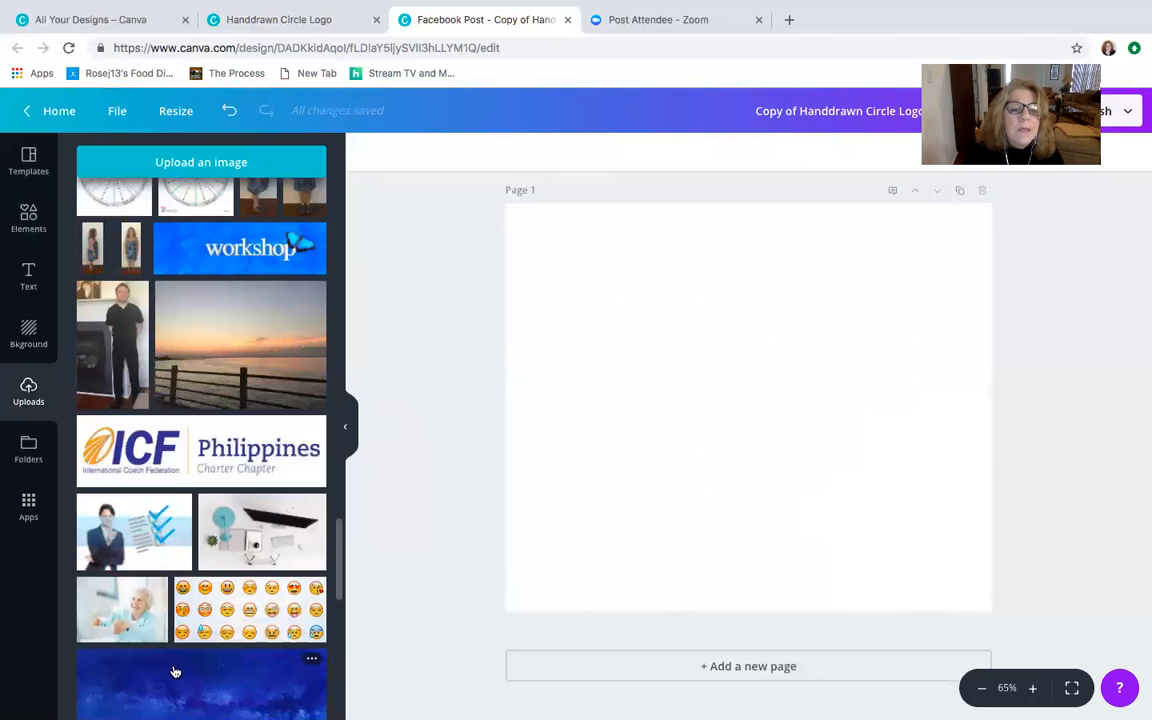
scroll(175, 672, "down", 2)
scroll(175, 672, "down", 3)
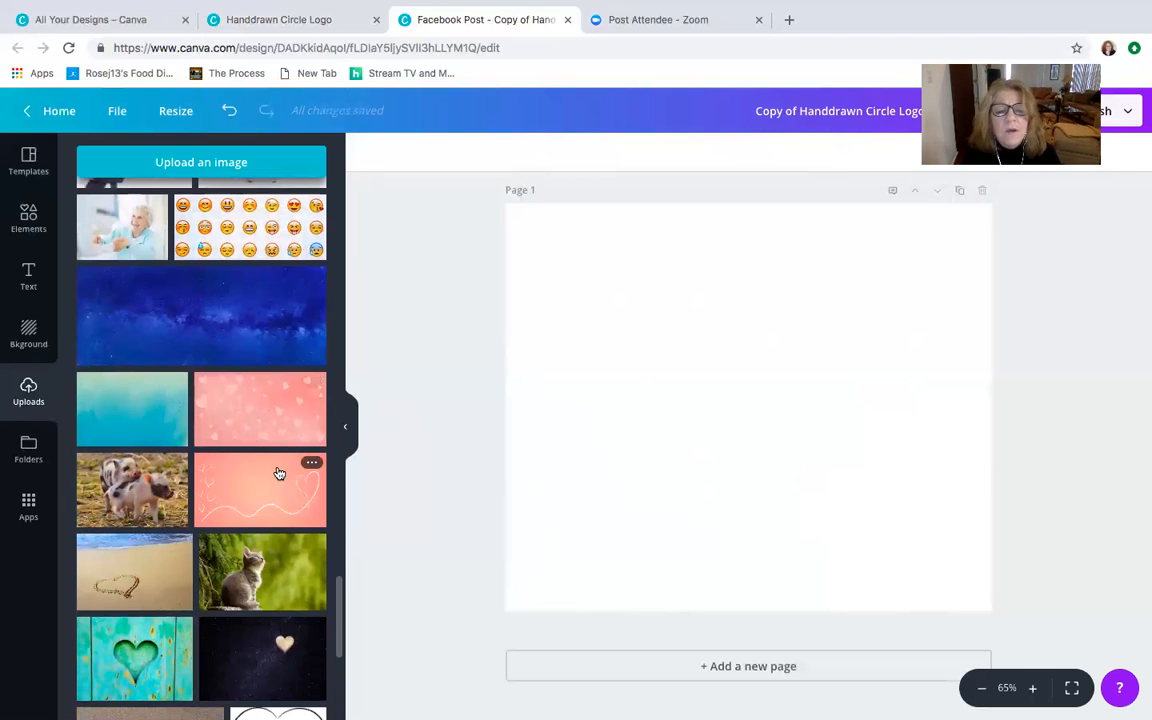
scroll(279, 473, "down", 1)
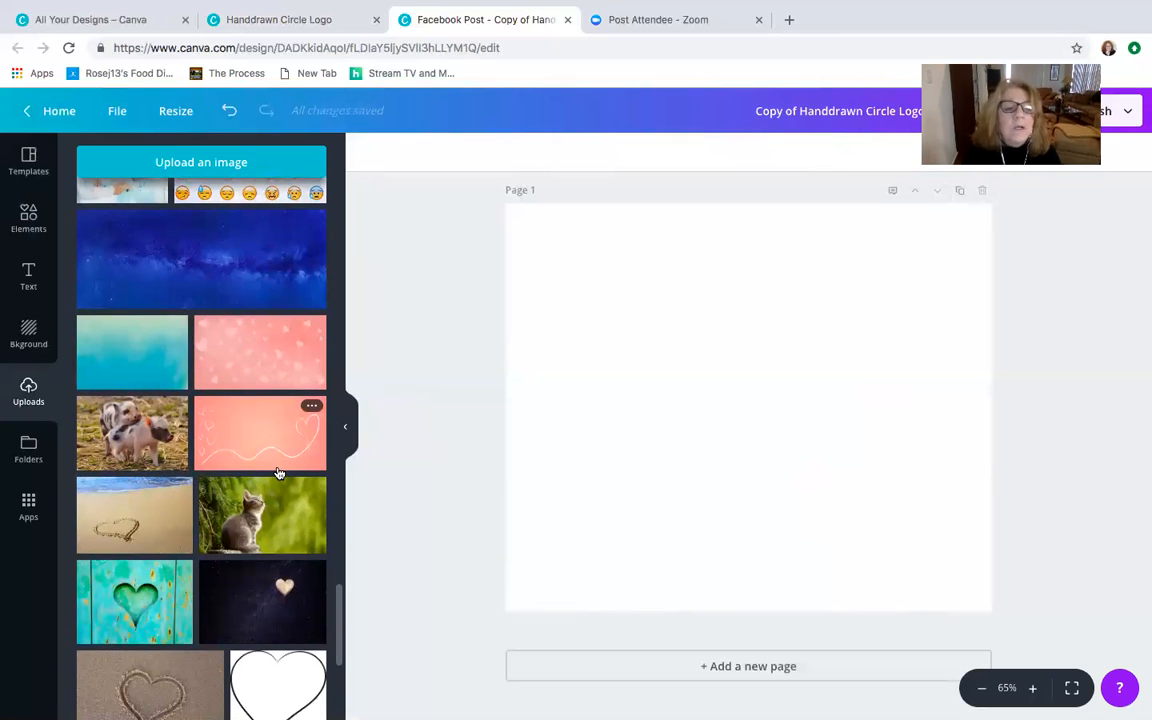
scroll(279, 473, "down", 5)
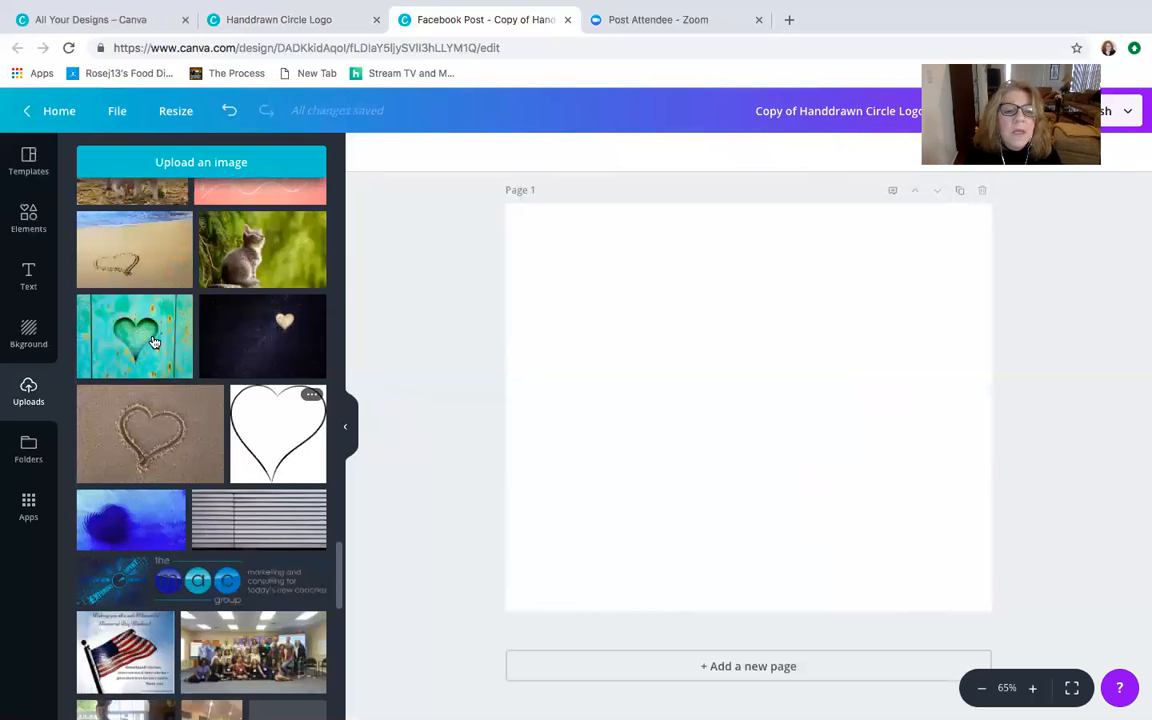
- Place the teal wooden heart photo on the page, and move and enlarge it until it covers the whole page
left_click(154, 343)
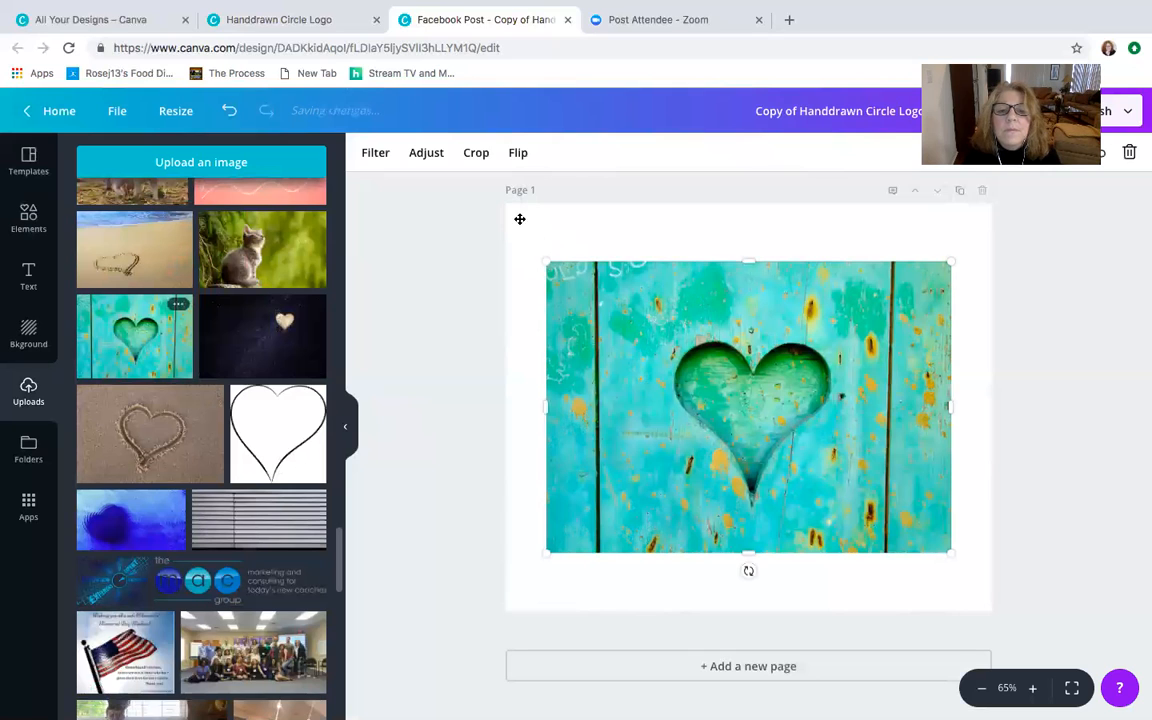
left_click_drag(754, 457, 685, 380)
left_click_drag(882, 476, 1098, 638)
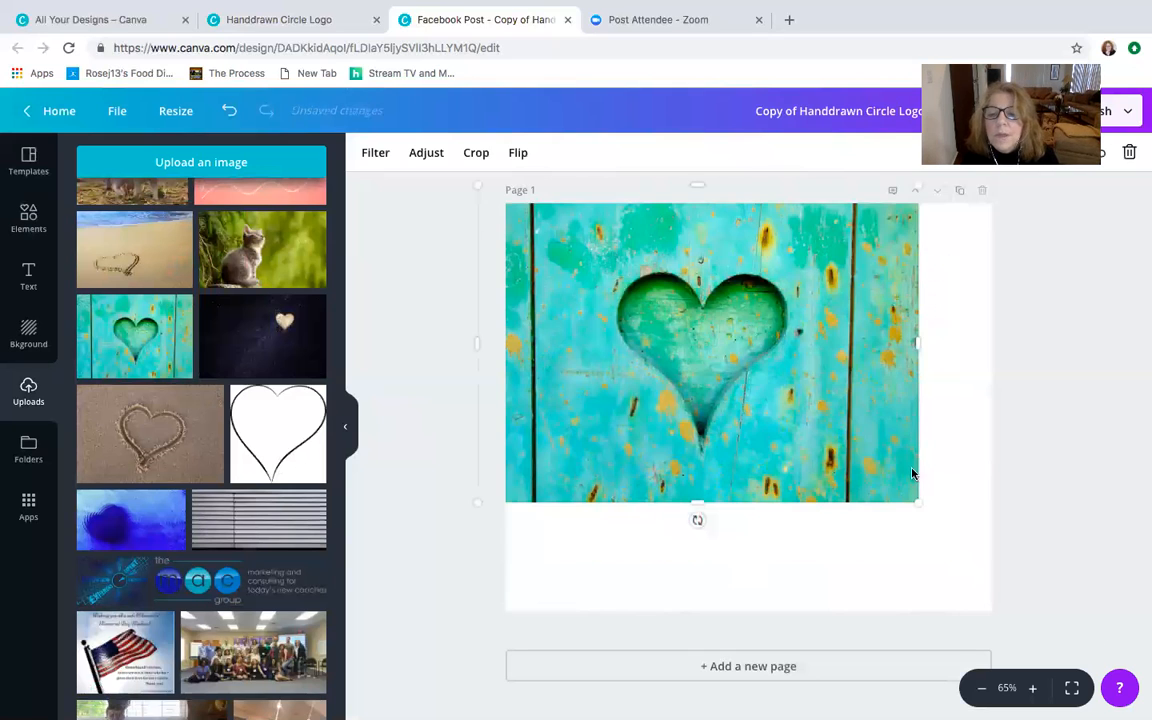
left_click_drag(1011, 630, 1077, 697)
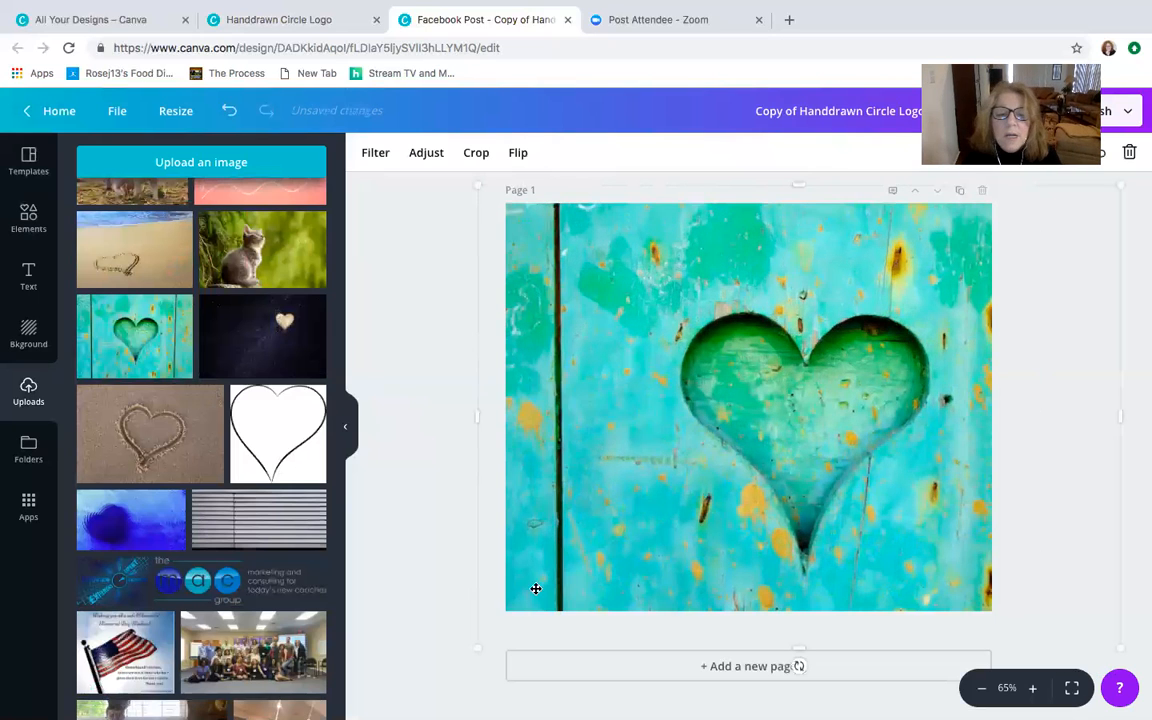
left_click_drag(465, 648, 408, 645)
left_click_drag(751, 419, 744, 389)
- Set the teal heart photo's transparency to 48, and delete the photo from the page
left_click(1062, 153)
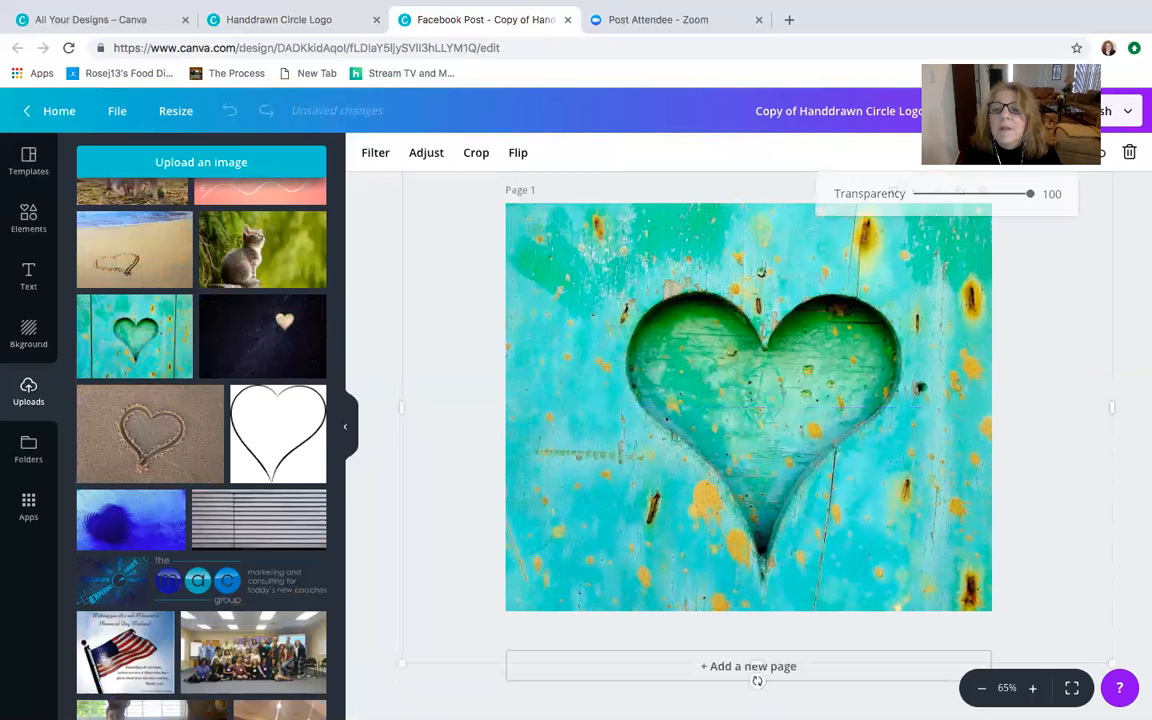
left_click_drag(1022, 197, 970, 194)
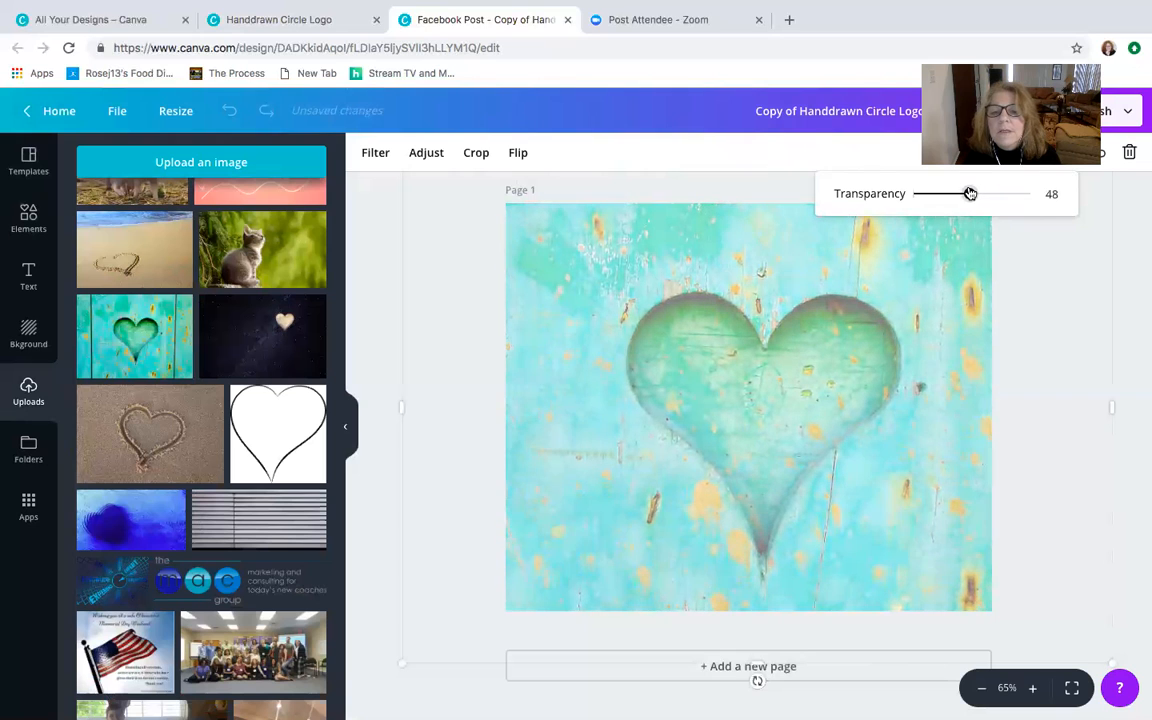
left_click(391, 303)
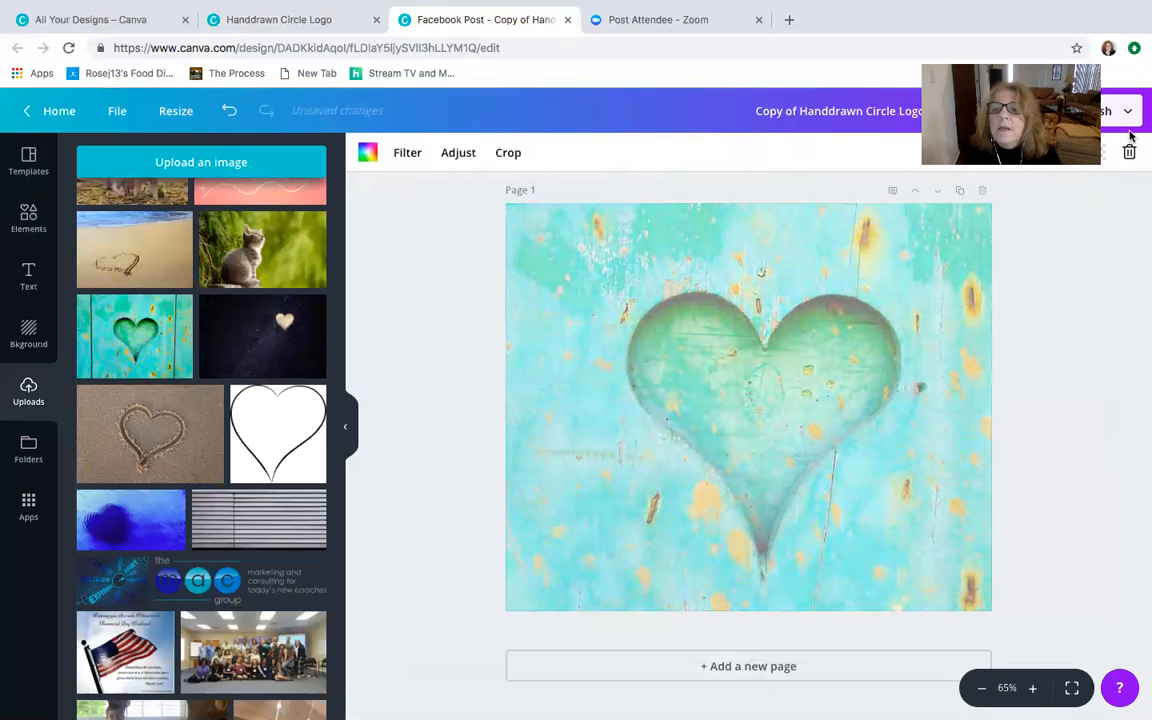
left_click(1129, 151)
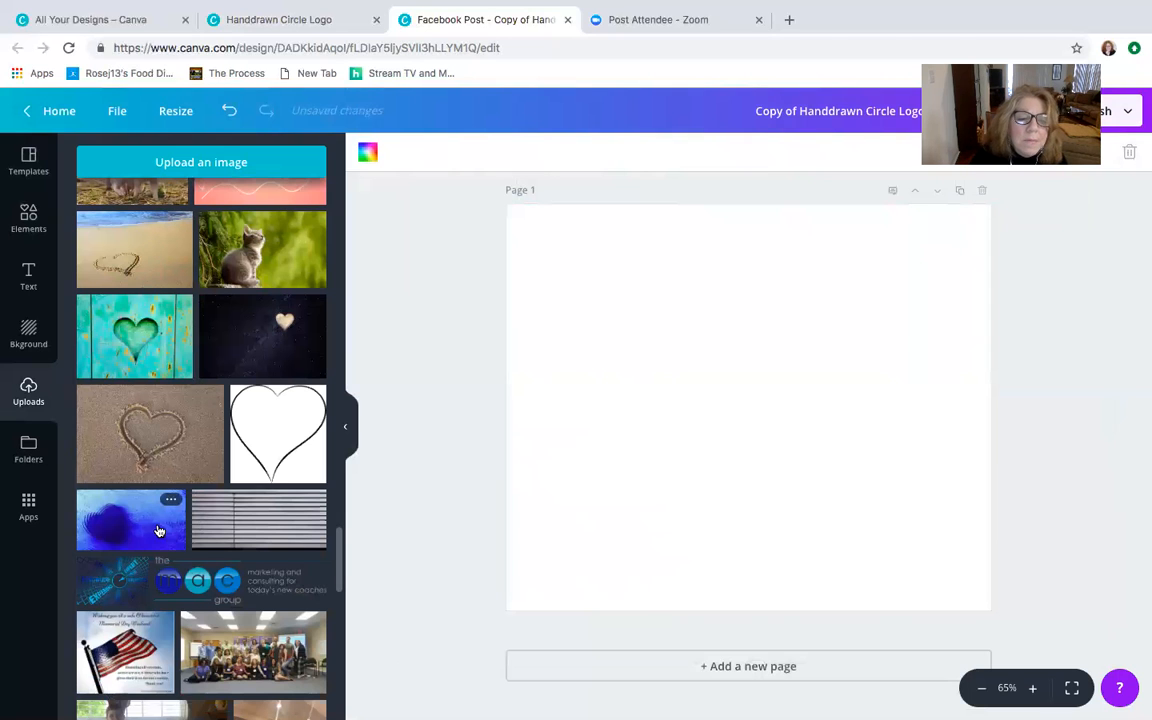
- Browse further through the older images in the uploads library
scroll(257, 582, "down", 3)
scroll(257, 582, "down", 6)
scroll(257, 582, "down", 1)
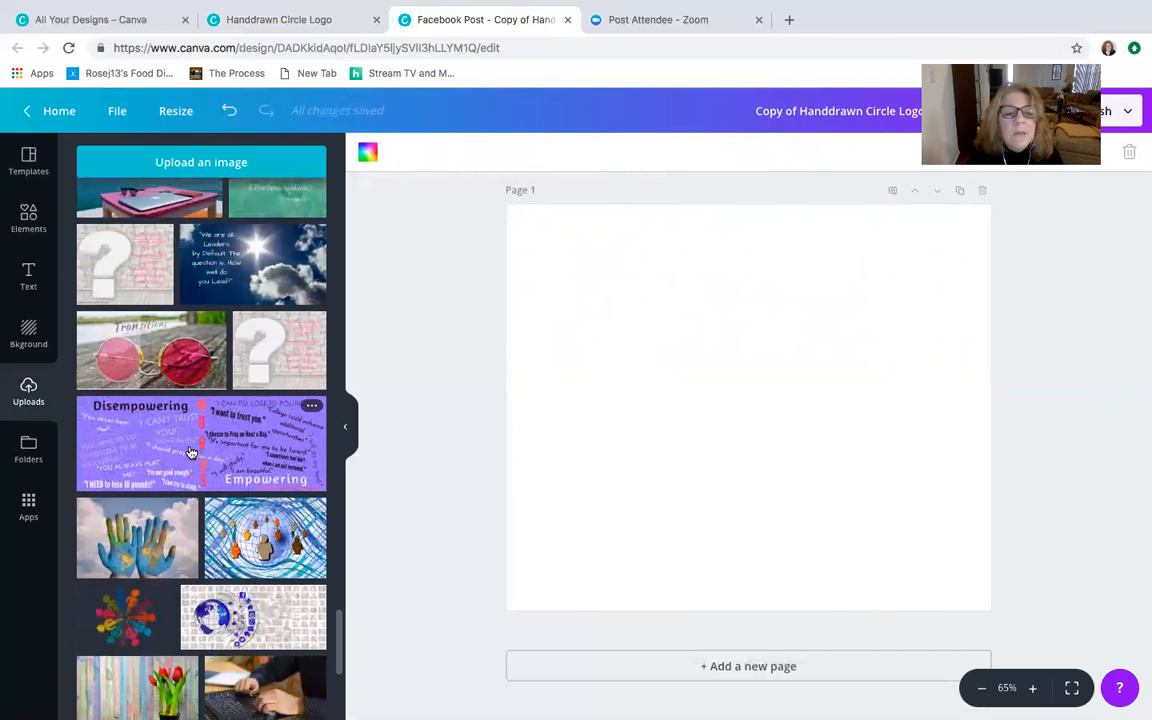
scroll(205, 454, "down", 3)
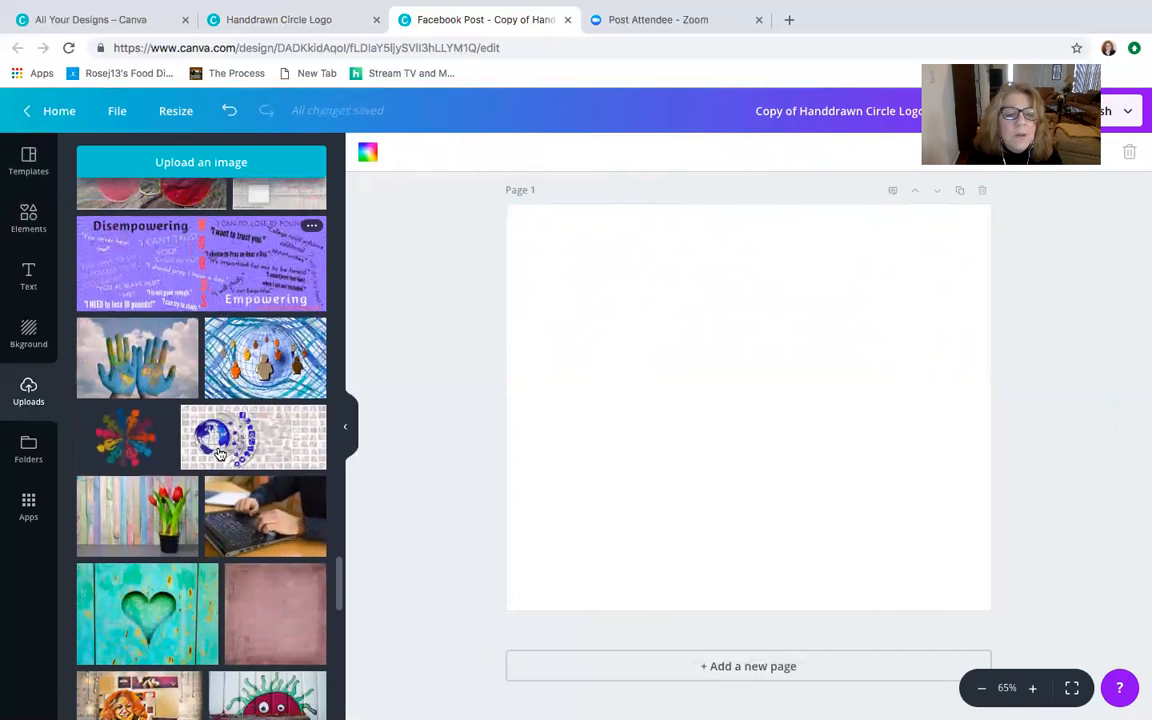
scroll(220, 454, "down", 1)
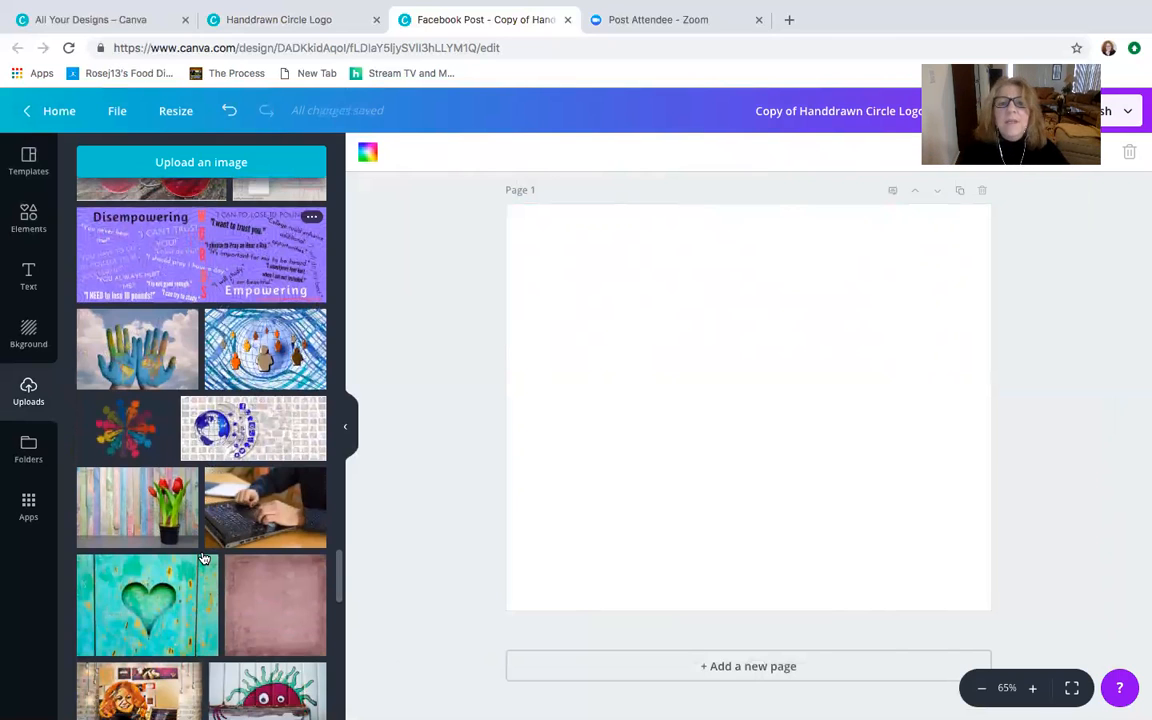
scroll(203, 558, "down", 5)
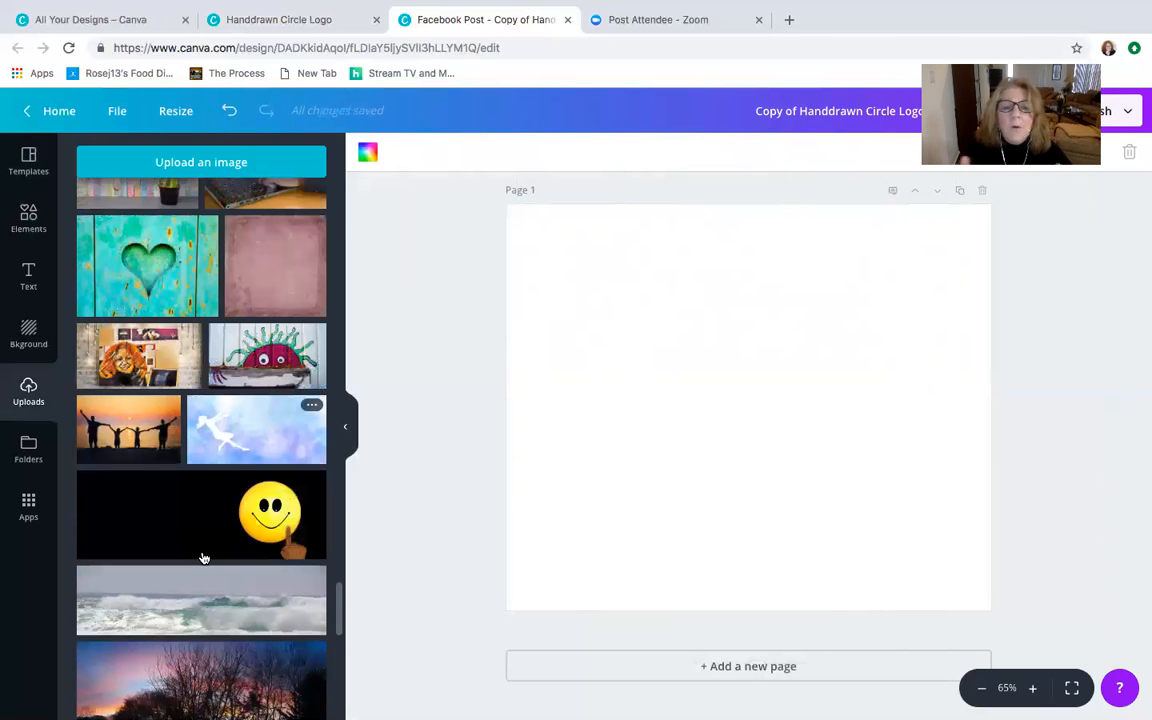
scroll(203, 558, "down", 2)
scroll(203, 558, "down", 8)
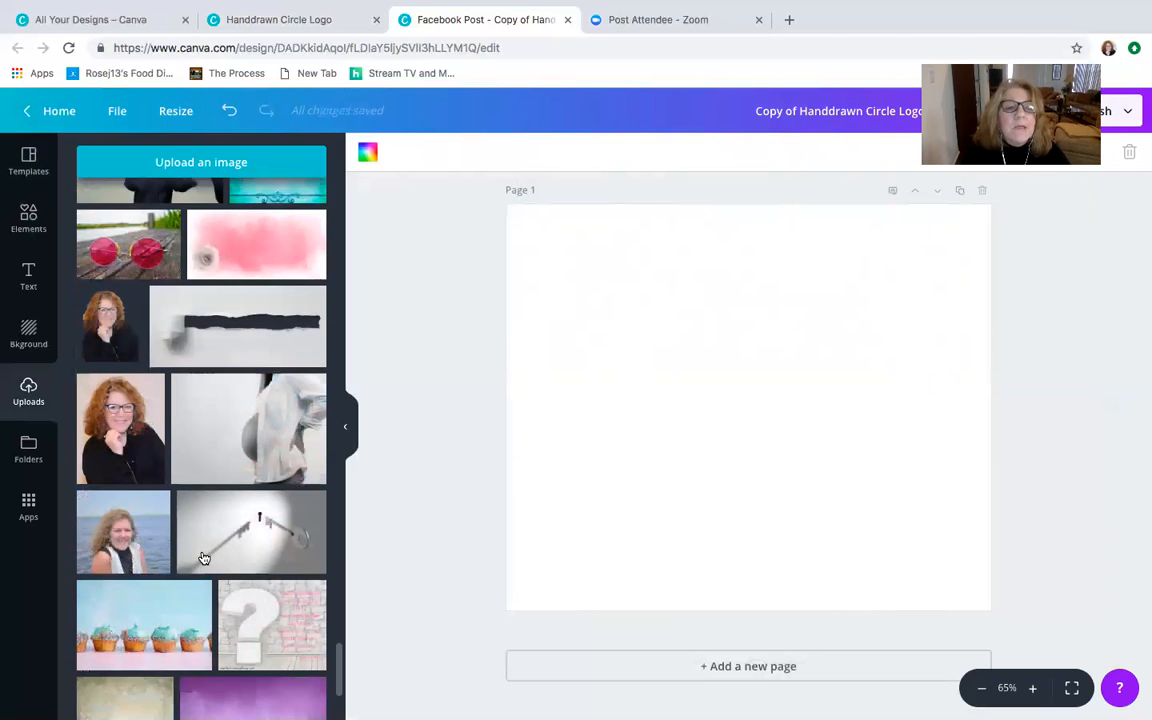
scroll(224, 170, "up", 2)
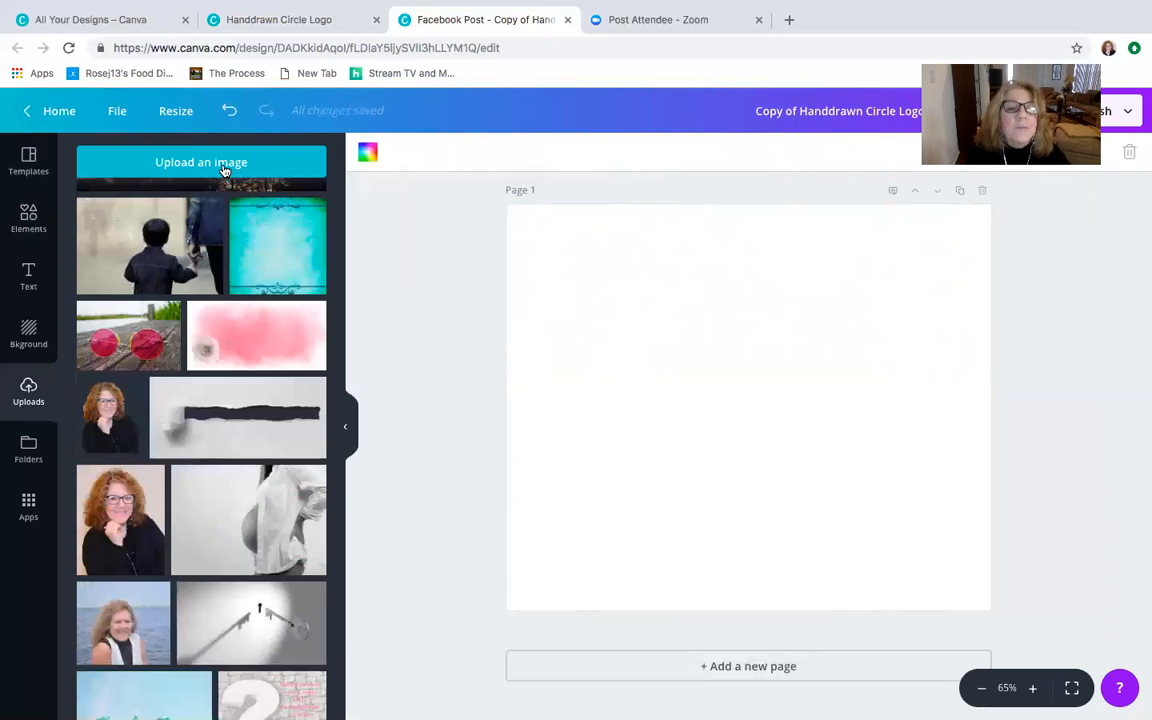
- Try to upload cherries.jpg from the desktop, and dismiss the file chooser
left_click(224, 166)
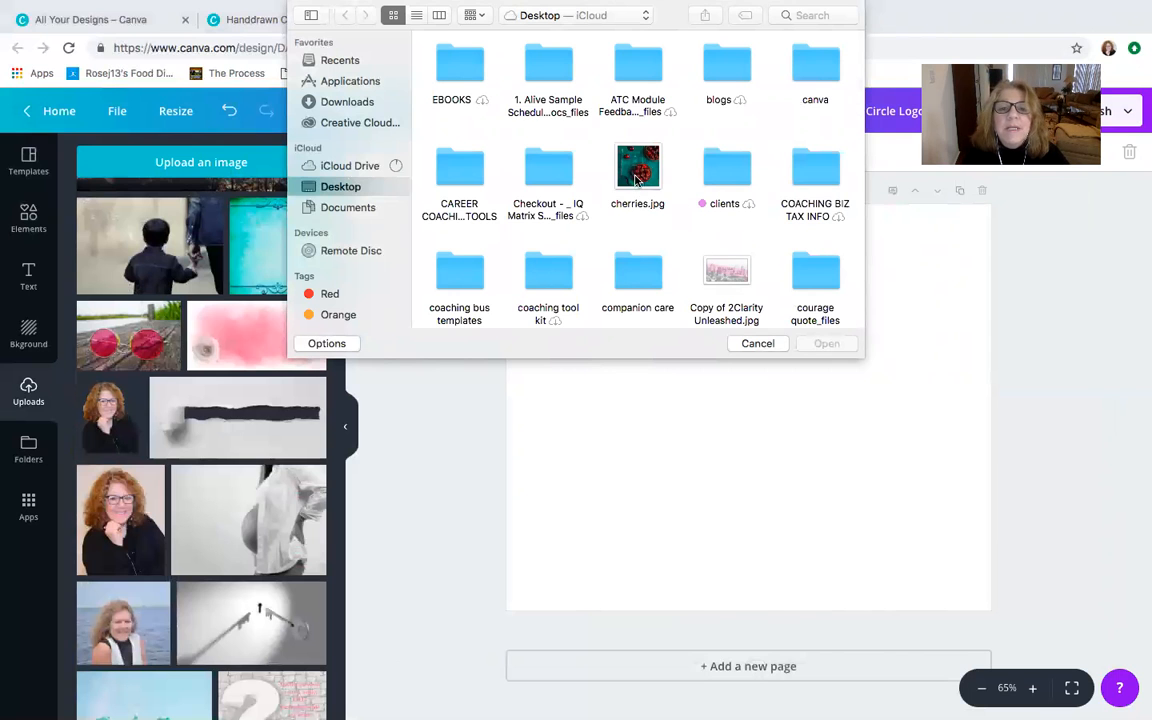
left_click(636, 180)
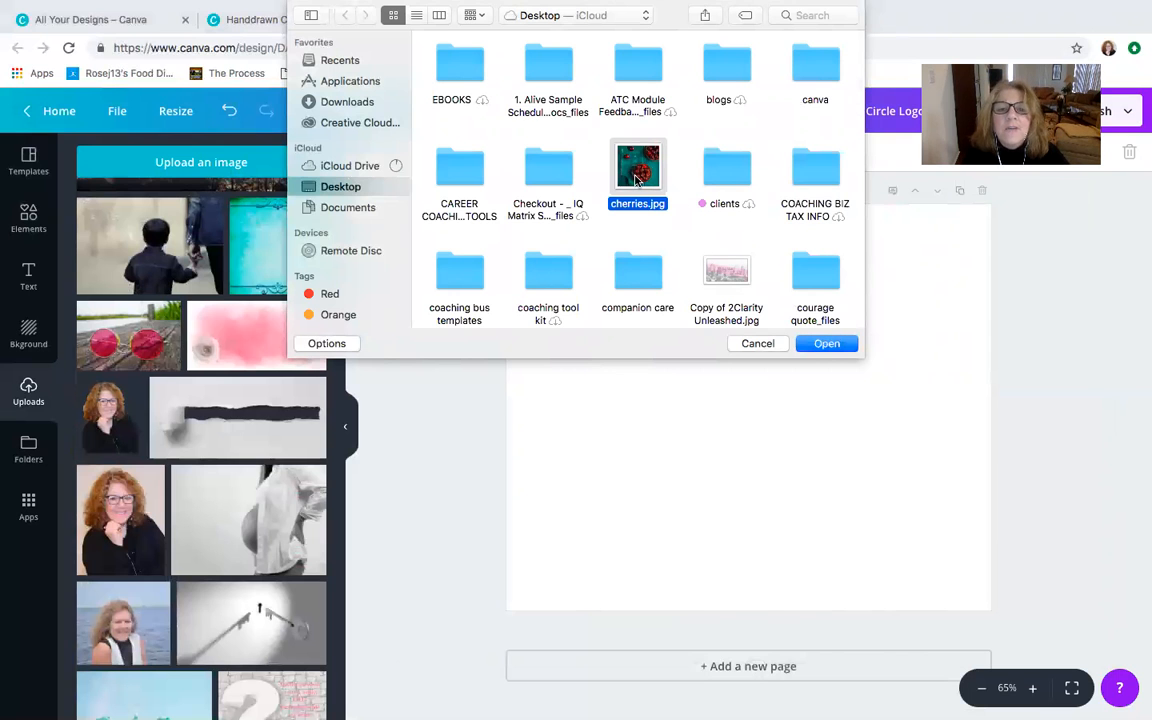
key("ctrl+Up")
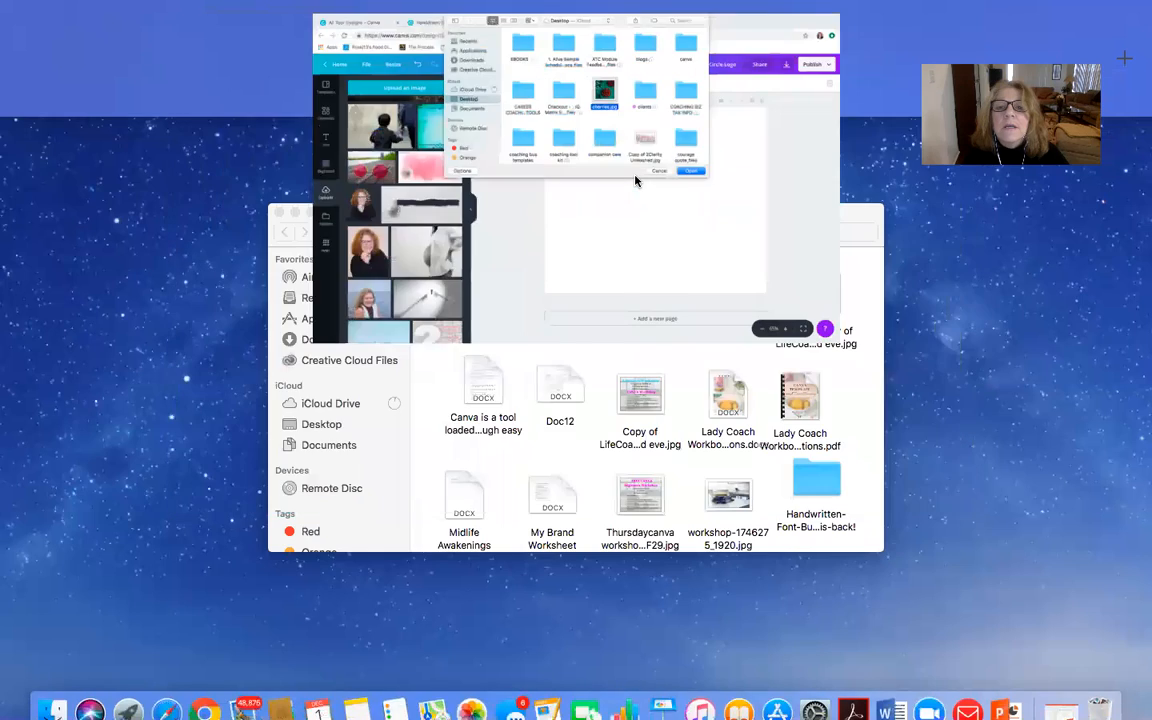
left_click(740, 80)
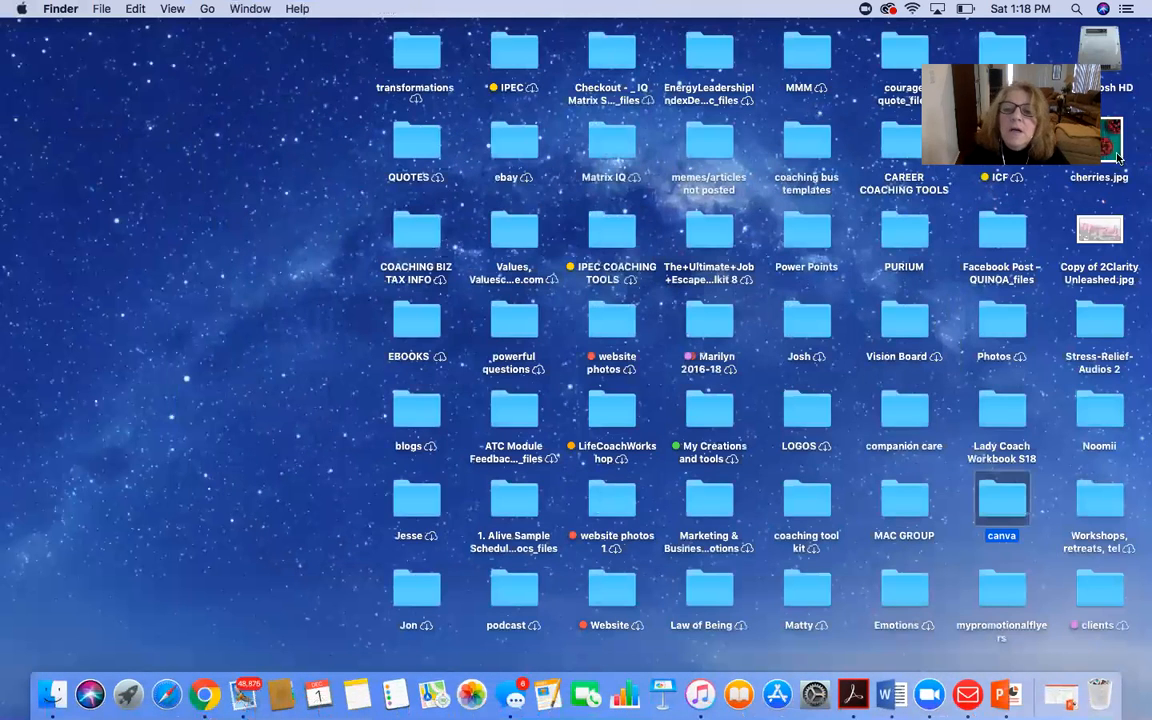
left_click_drag(1103, 151, 118, 296)
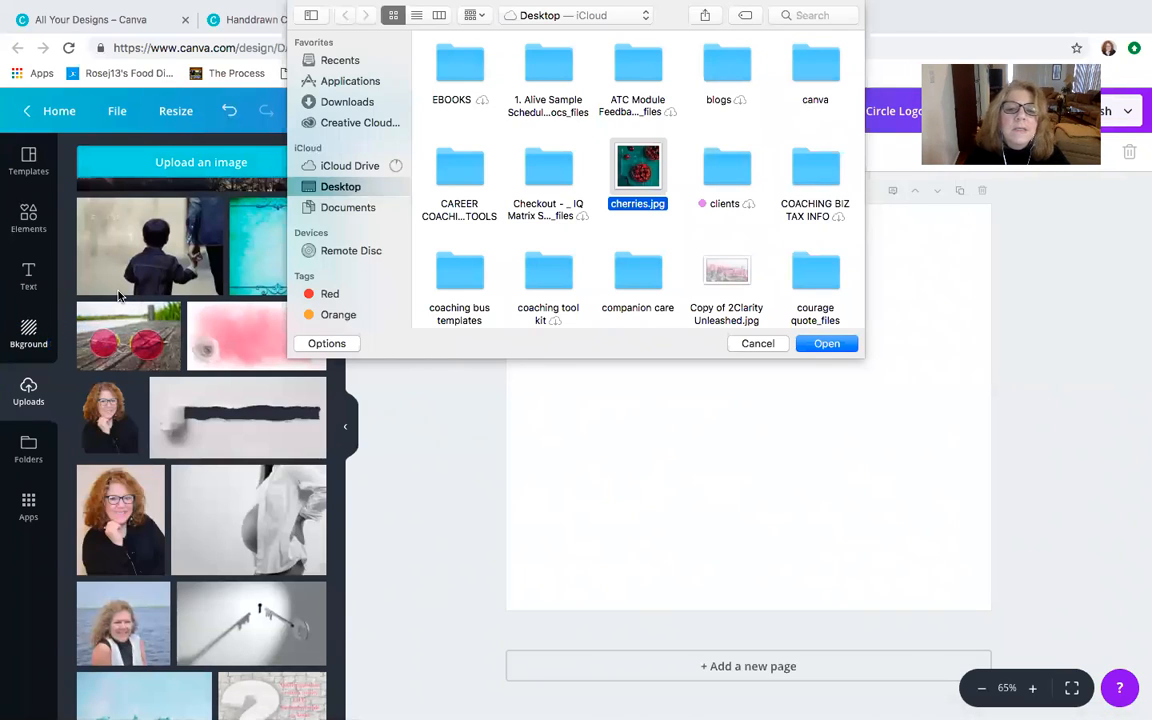
left_click(758, 344)
- Add the cherry tart photo from the start of the uploads library to the blank page
scroll(265, 305, "down", 5)
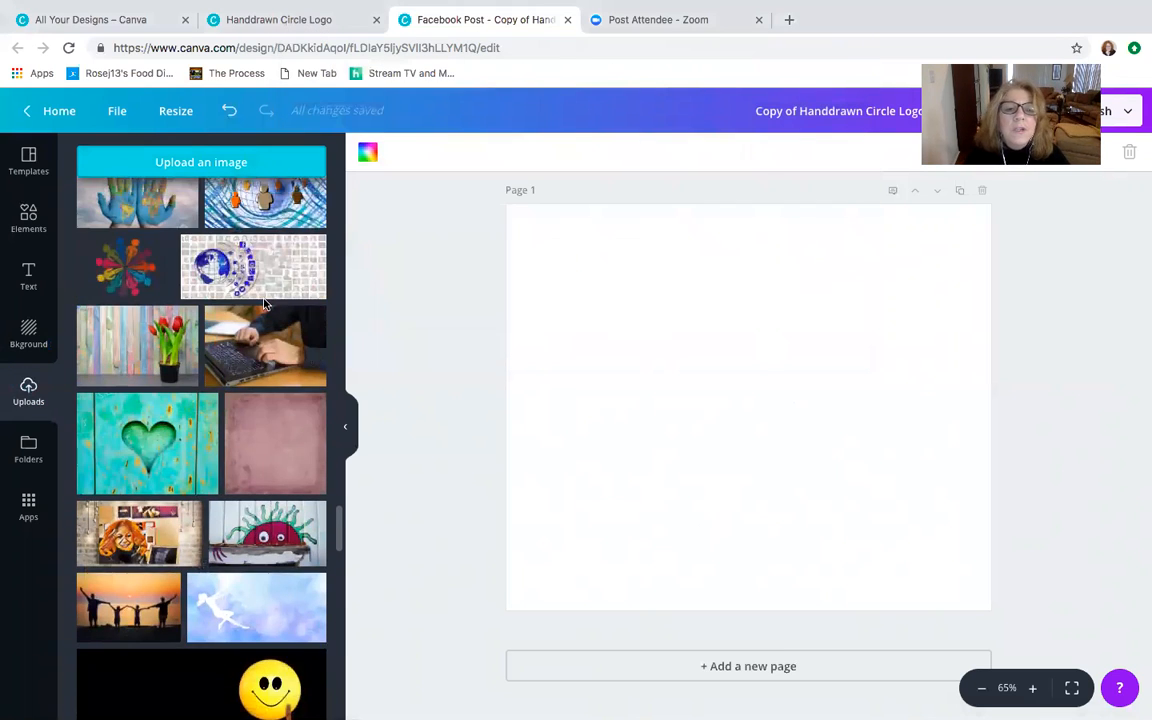
scroll(165, 343, "up", 10)
scroll(165, 343, "up", 15)
scroll(165, 343, "up", 10)
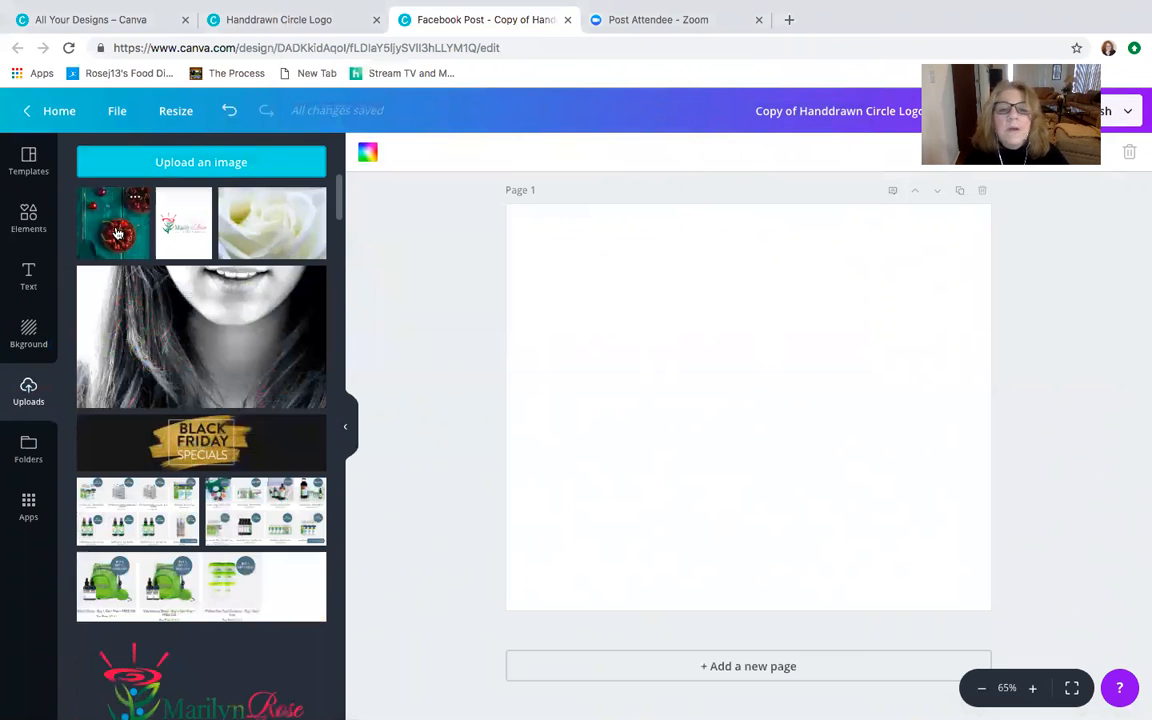
left_click(116, 233)
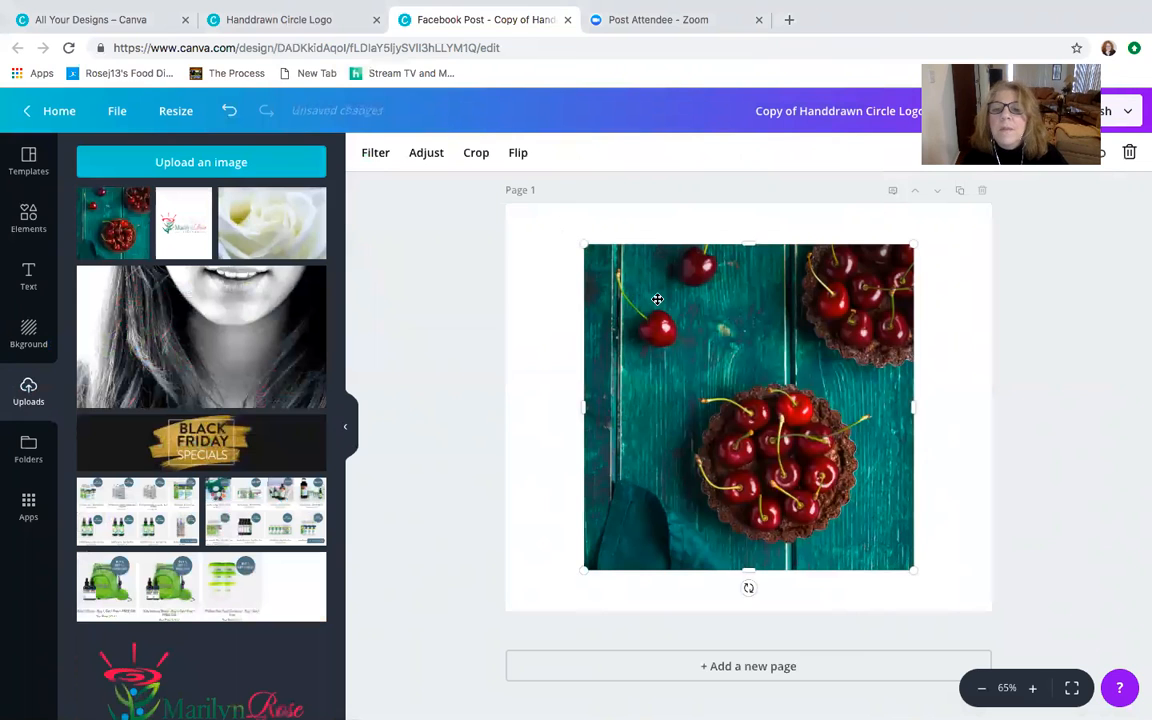
- Crop the cherry tart photo by enlarging the image inside its crop frame, focusing on the tart in the foreground
double_click(659, 299)
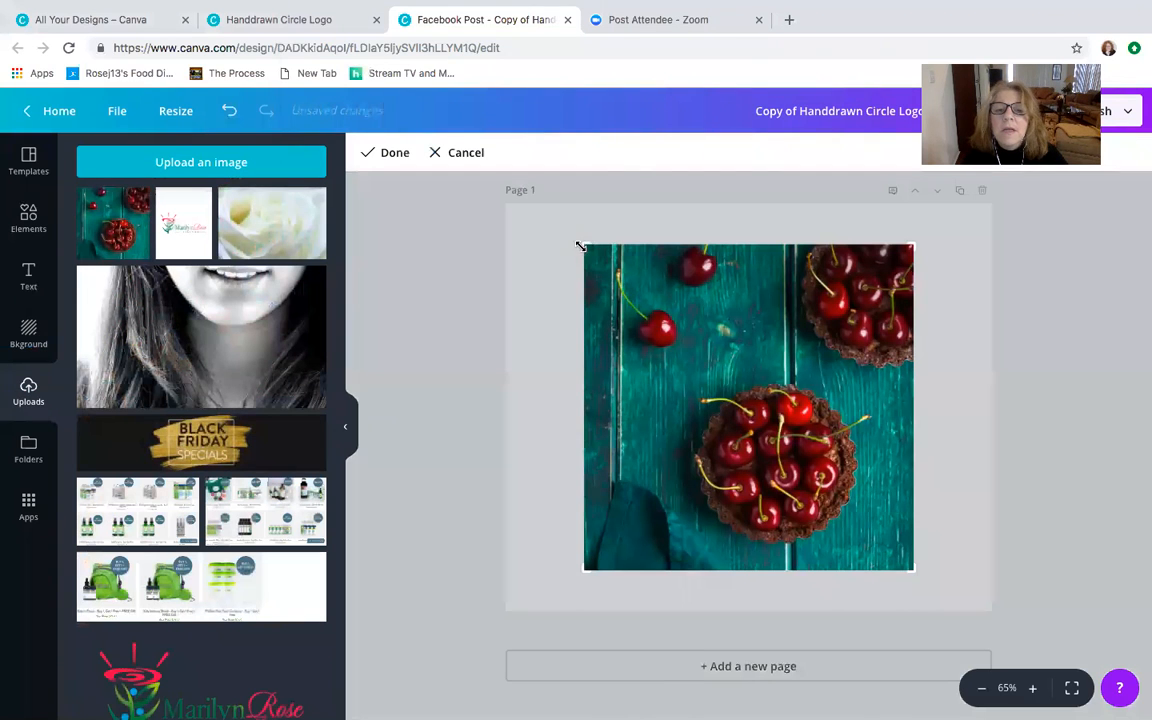
left_click_drag(581, 246, 470, 185)
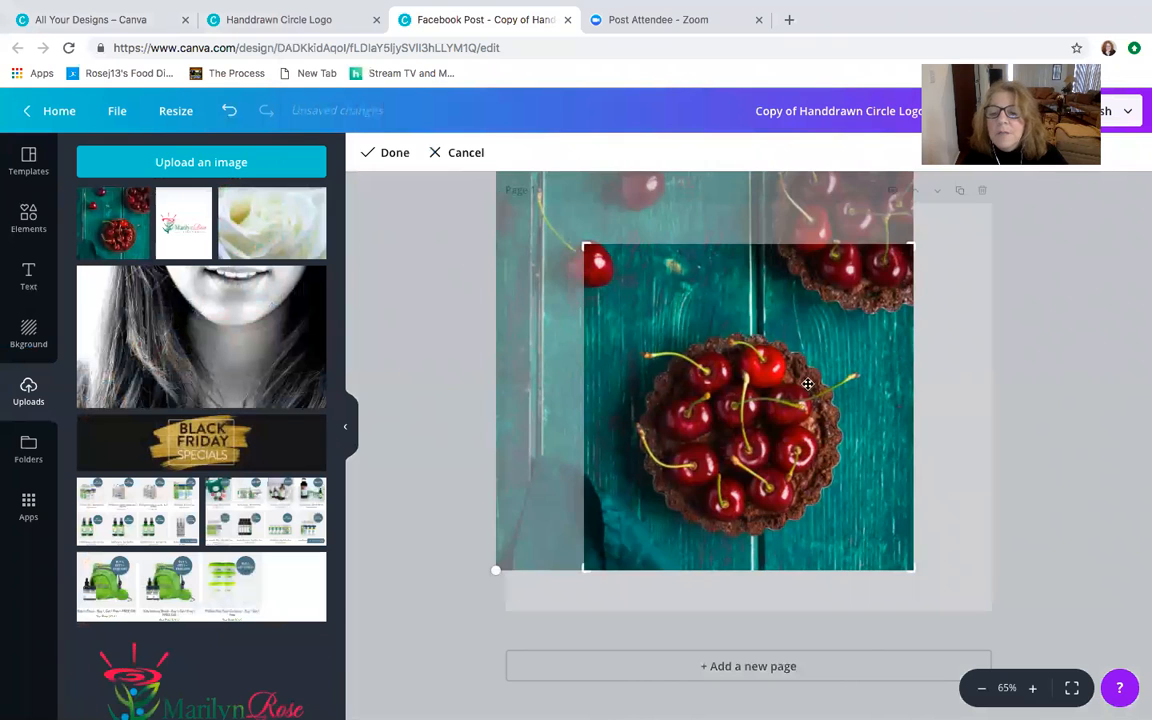
left_click_drag(808, 384, 866, 426)
left_click_drag(910, 562, 1067, 707)
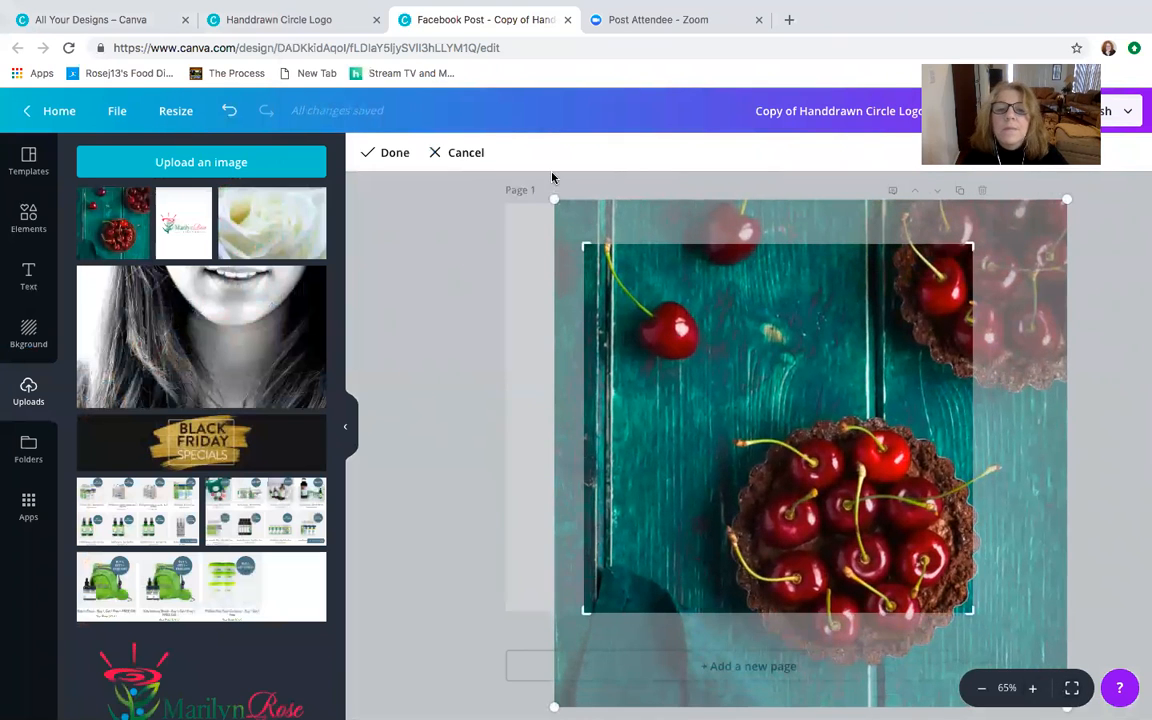
left_click_drag(553, 197, 445, 162)
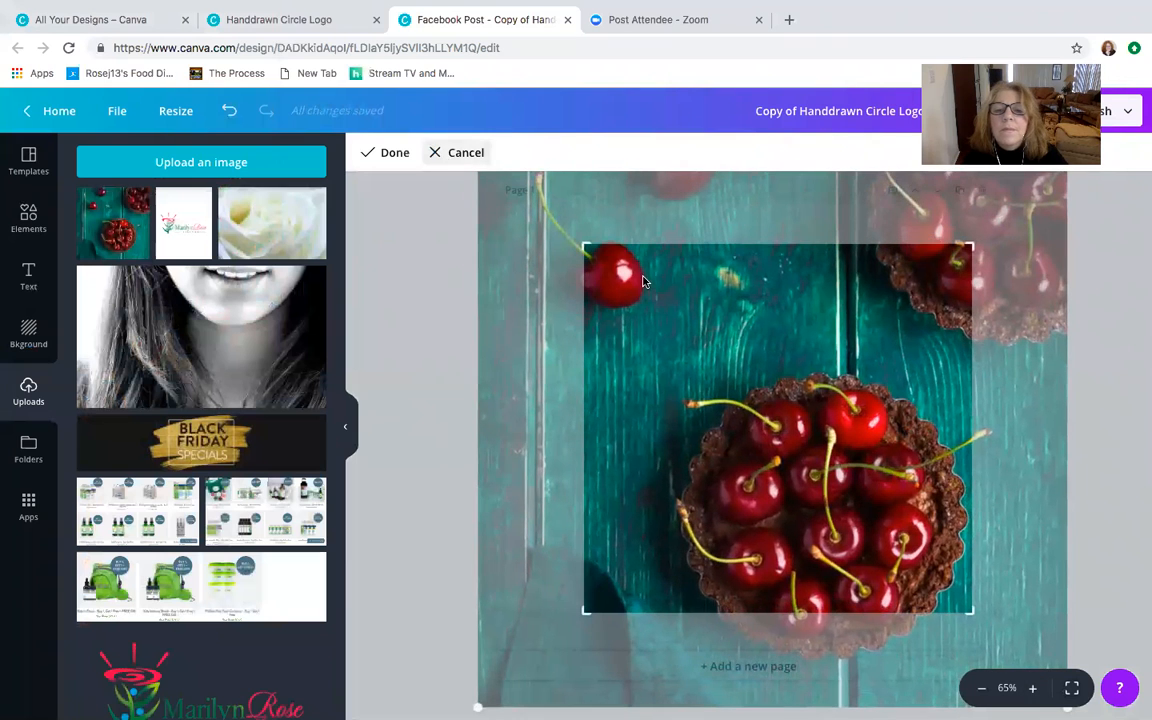
left_click(400, 357)
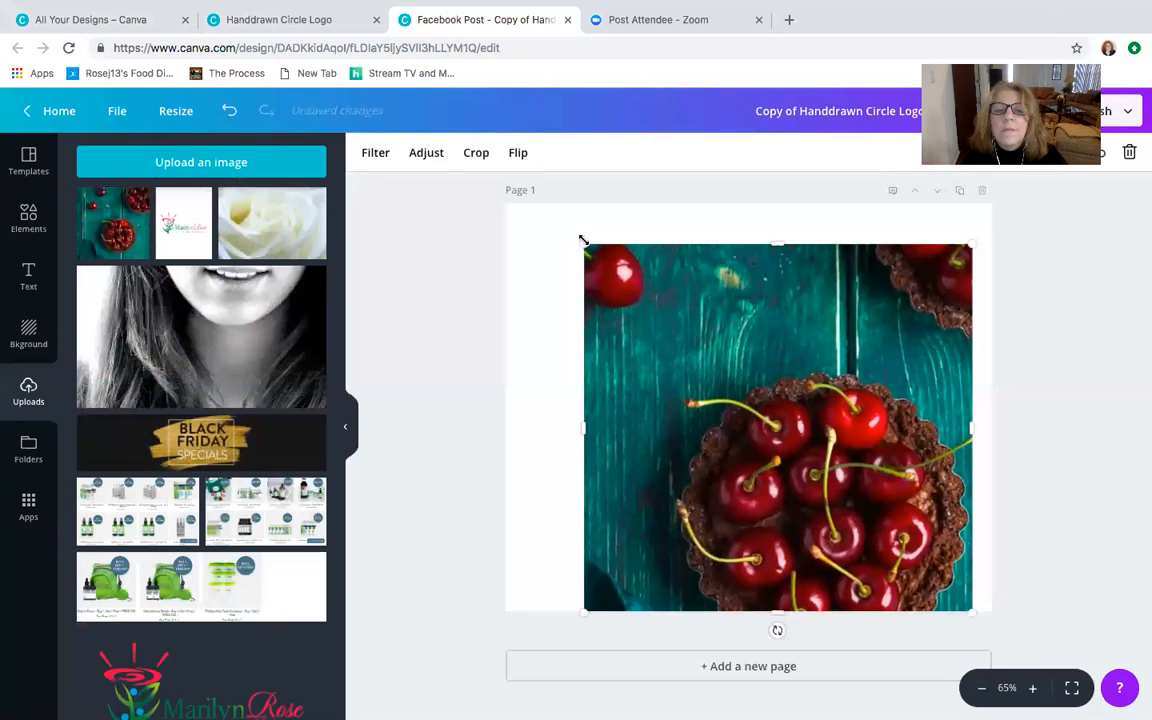
- Enlarge the cropped cherry tart photo to cover the whole page, and make it partly transparent
left_click_drag(585, 241, 404, 133)
left_click_drag(972, 609, 1030, 690)
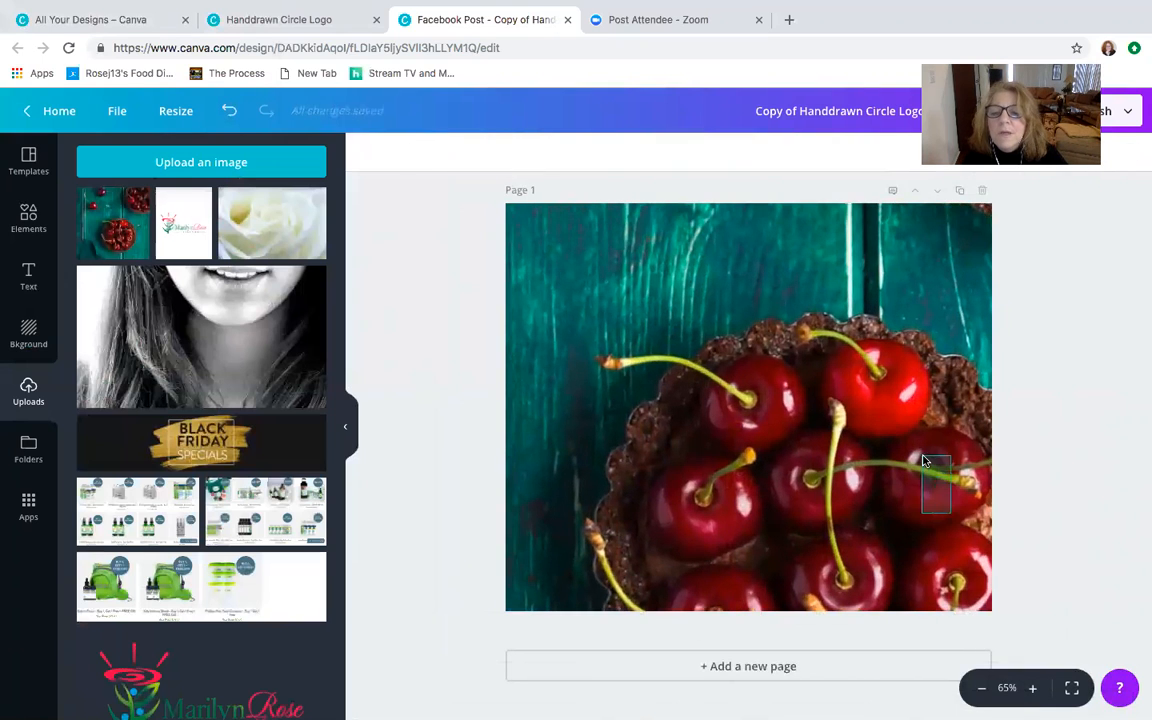
left_click(852, 435)
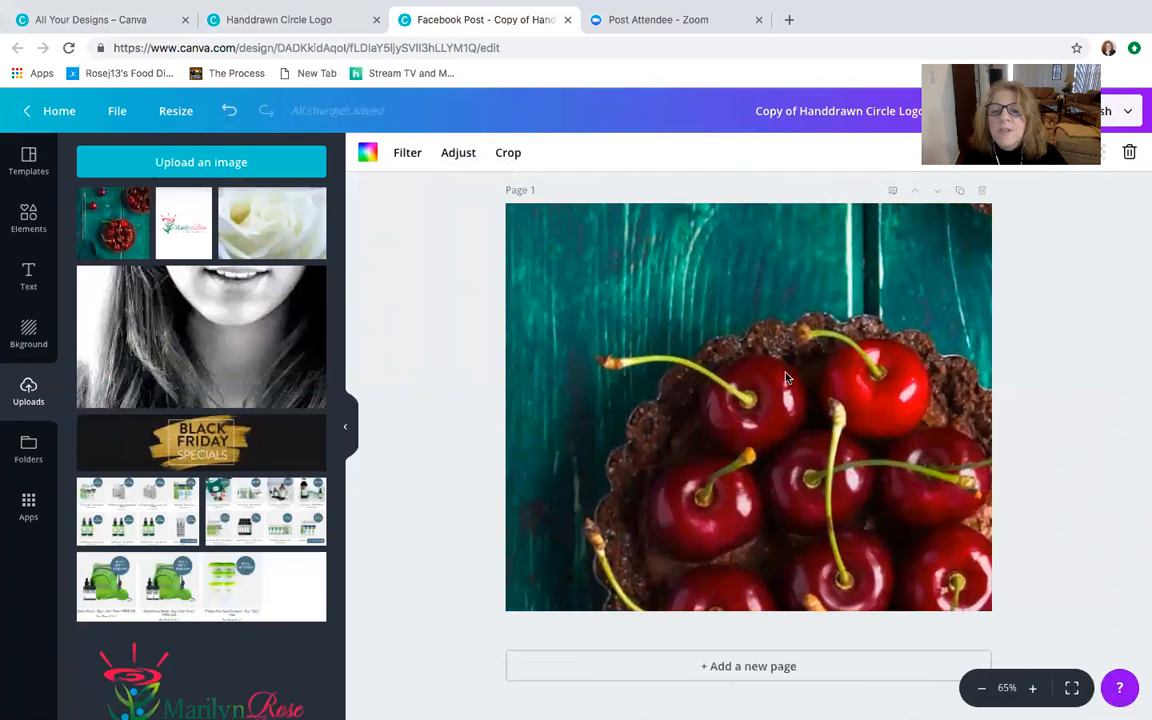
left_click(1099, 152)
left_click_drag(1059, 193, 1016, 195)
left_click(1052, 321)
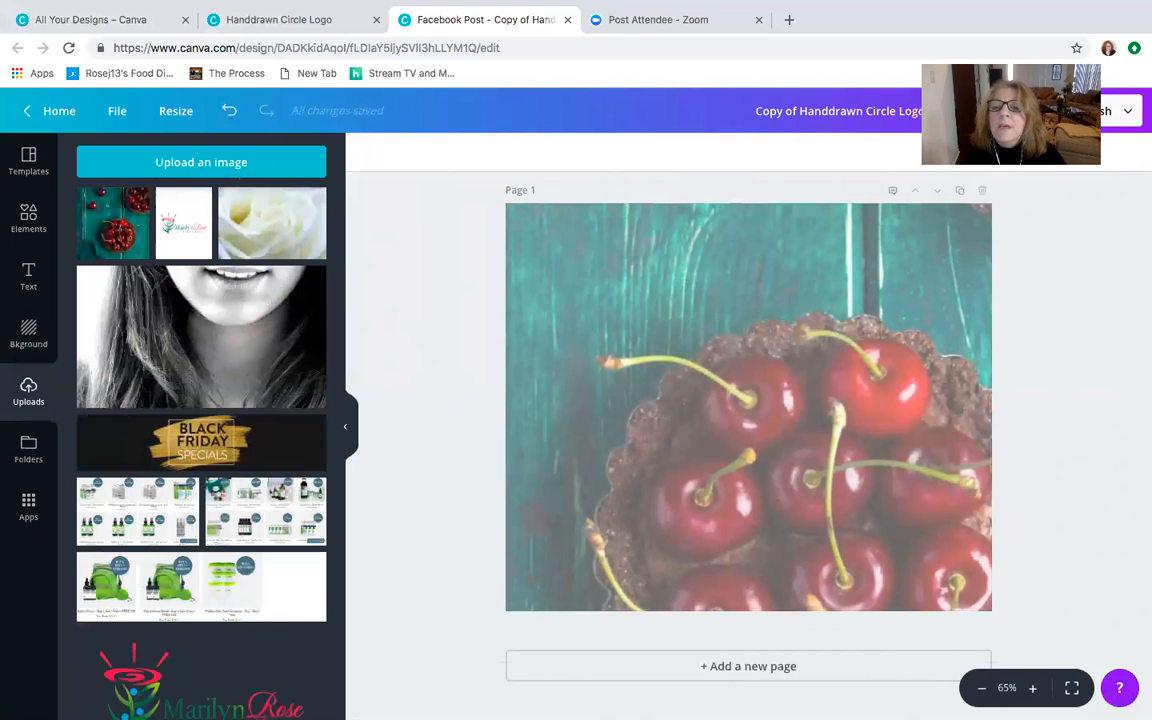
- Delete the faded cherry tart photo, and add the white rose photo from the uploads library to the page
left_click(927, 279)
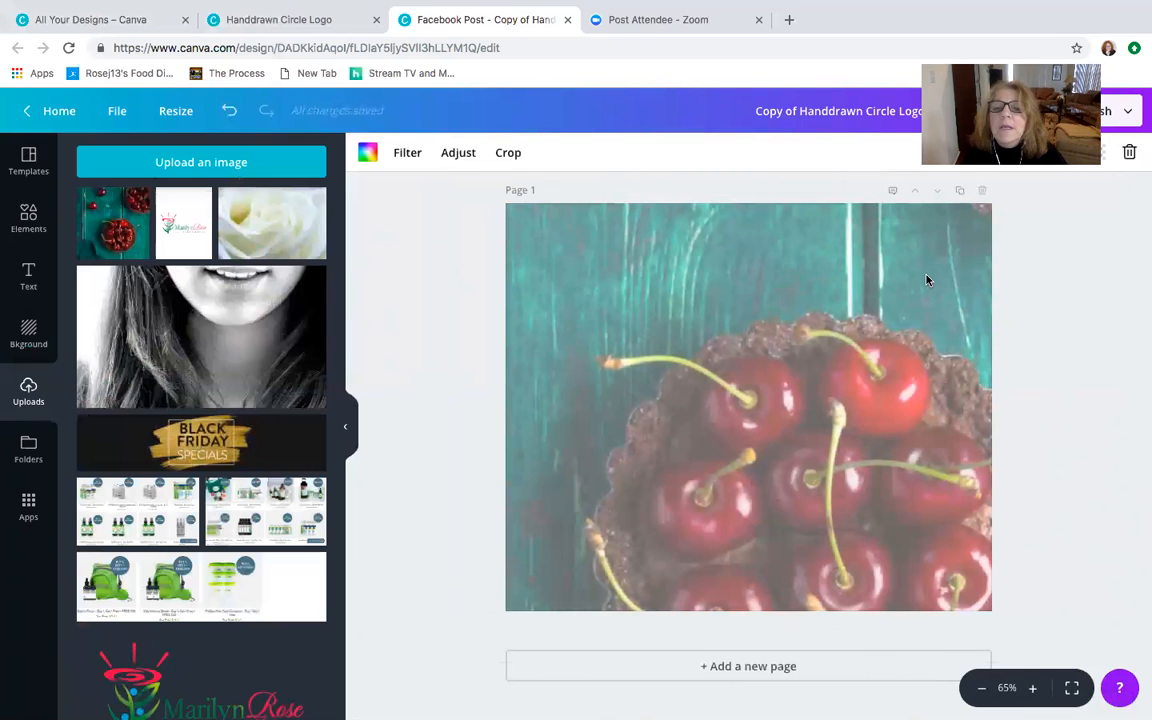
left_click(1129, 153)
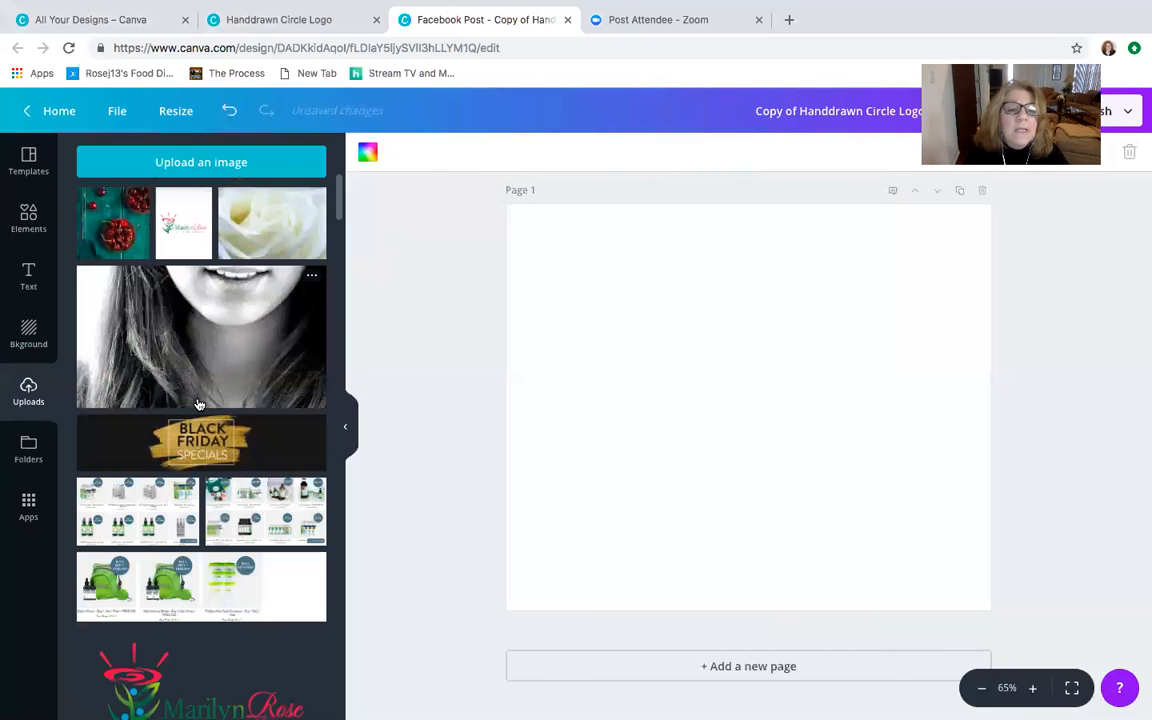
scroll(198, 404, "down", 5)
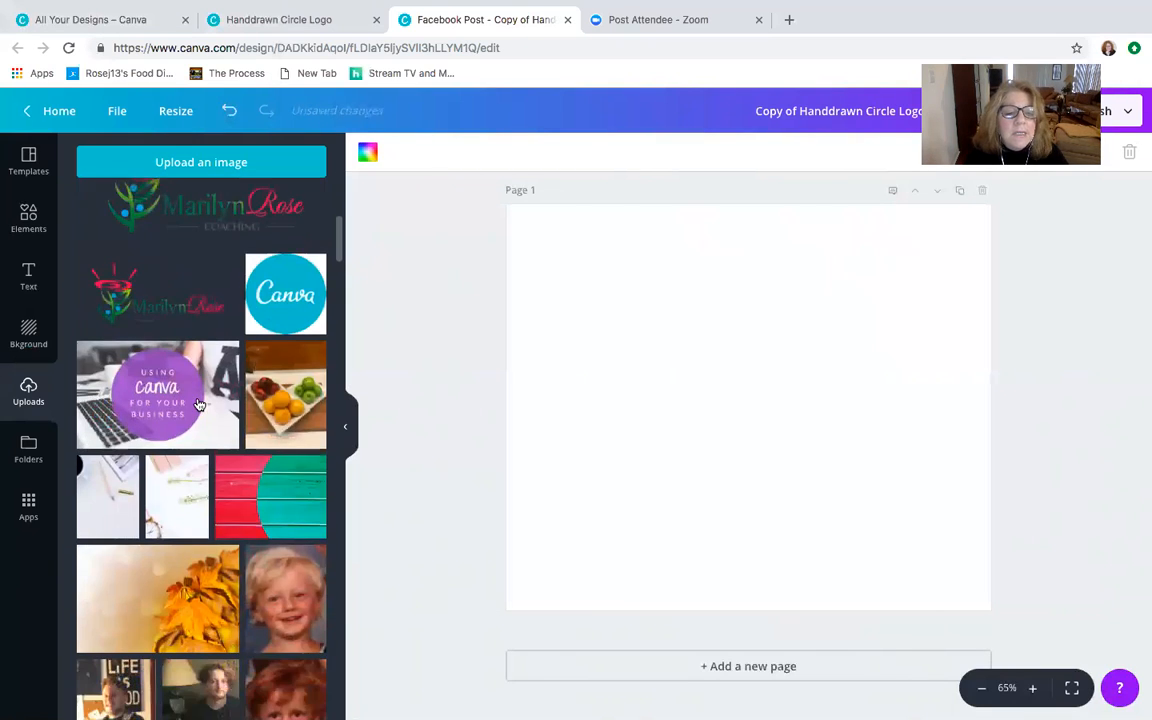
scroll(198, 404, "down", 4)
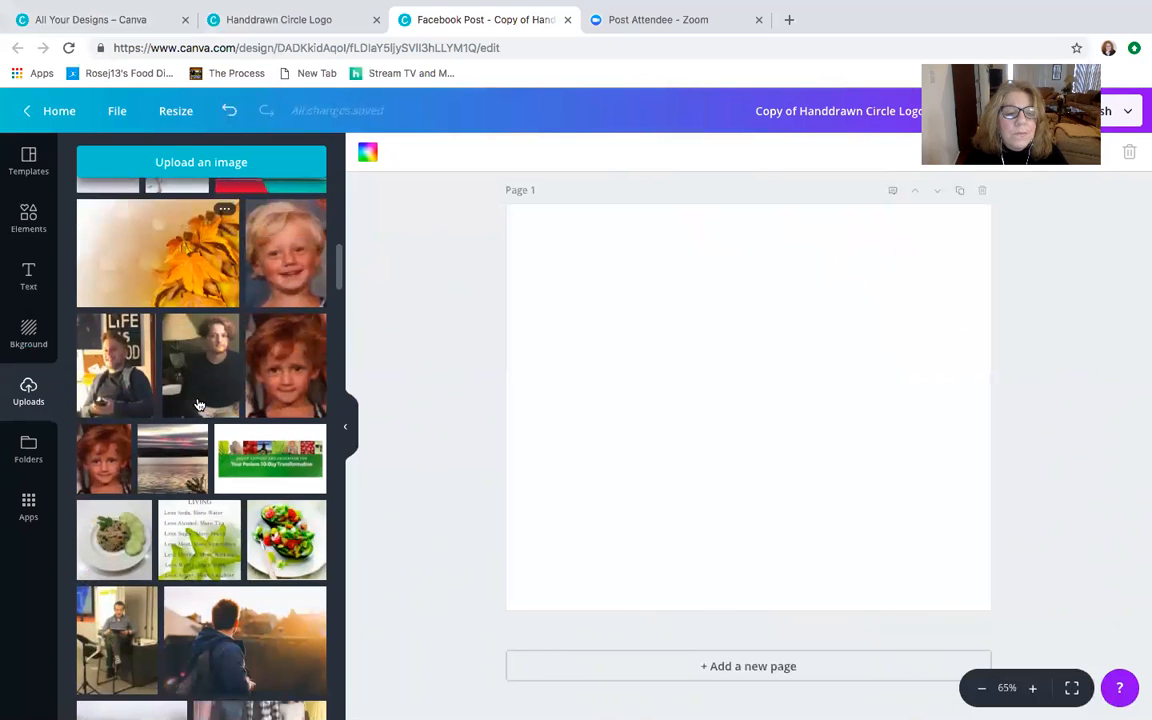
scroll(198, 404, "down", 6)
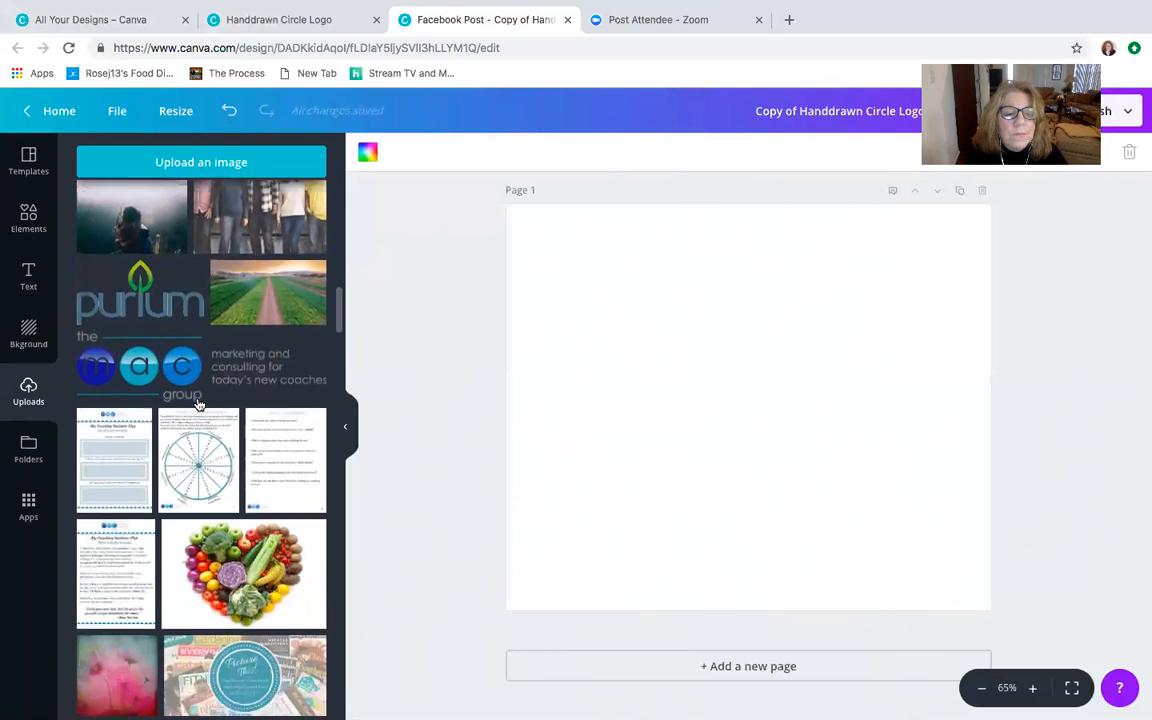
scroll(198, 404, "down", 5)
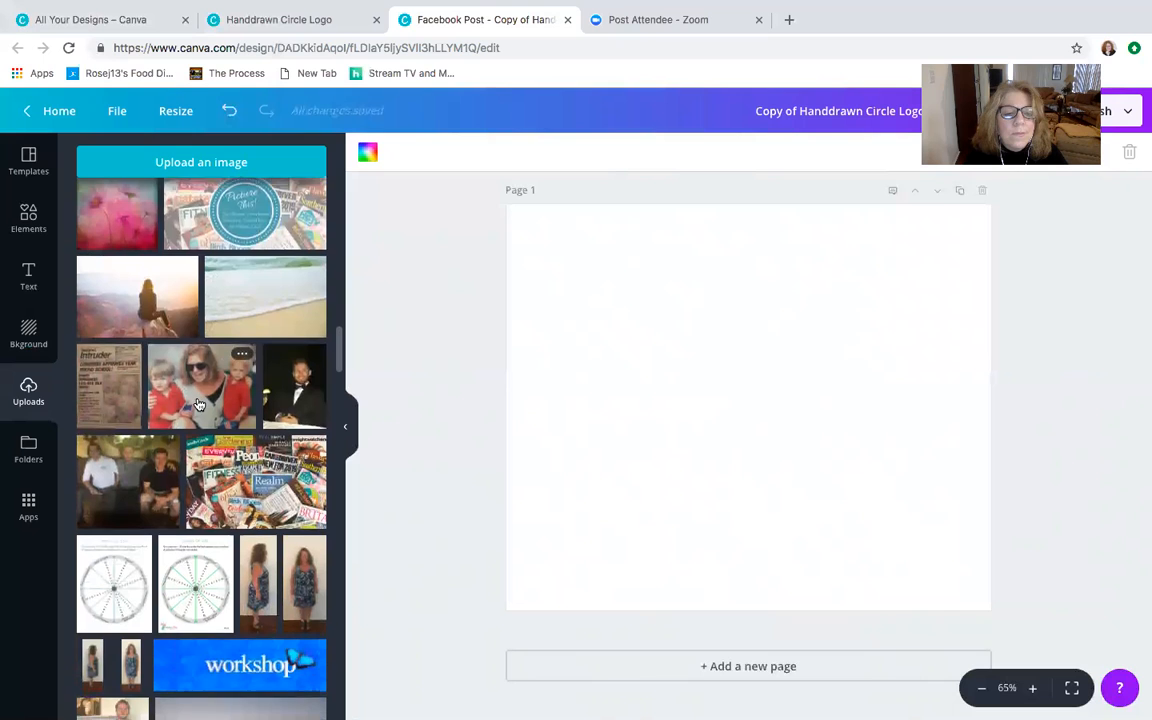
scroll(198, 404, "up", 12)
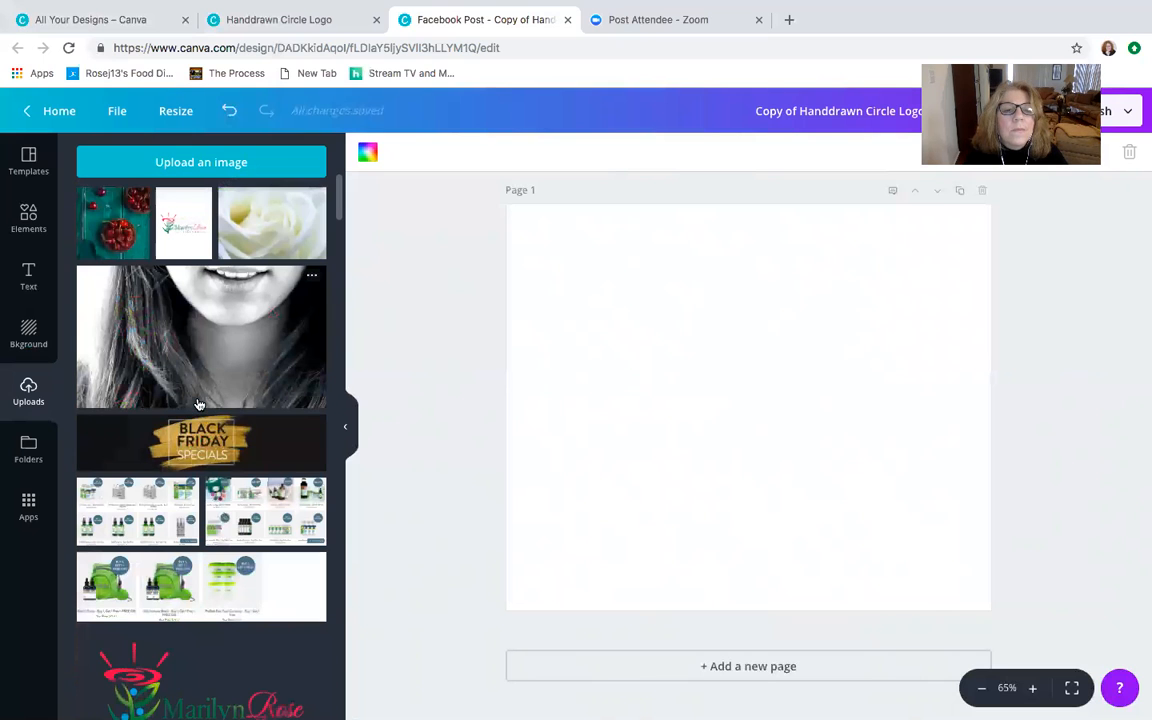
left_click(287, 230)
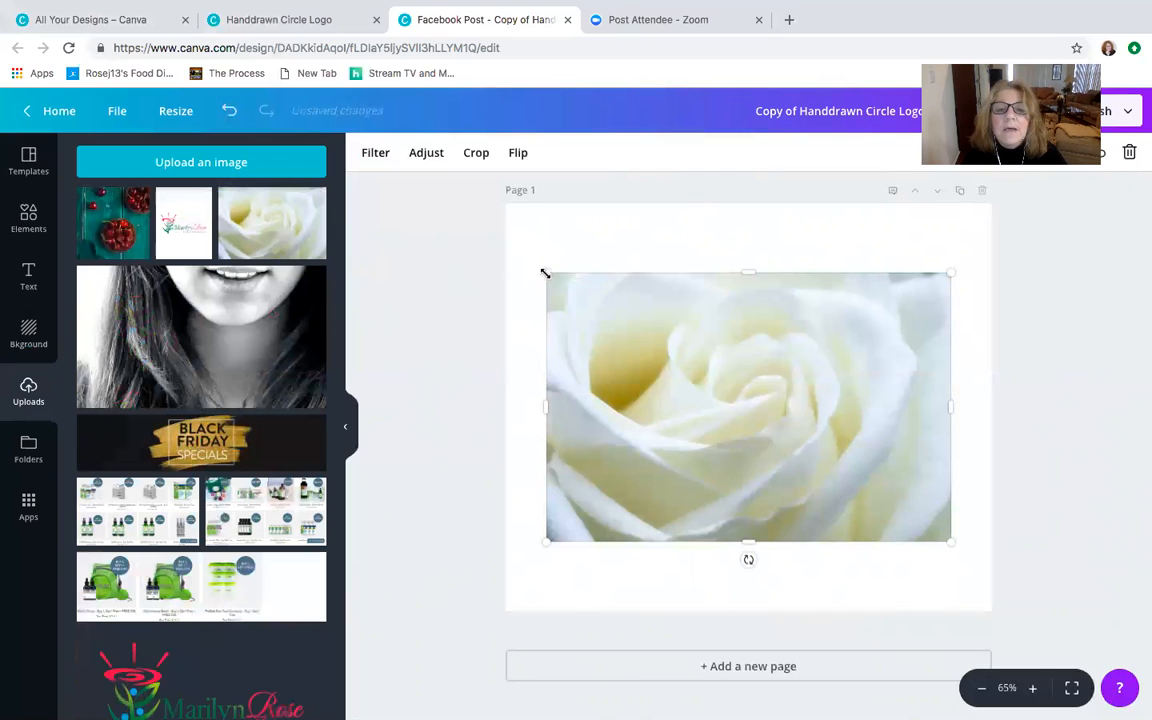
- Enlarge and position the white rose photo so it covers the entire page
left_click_drag(455, 182, 474, 228)
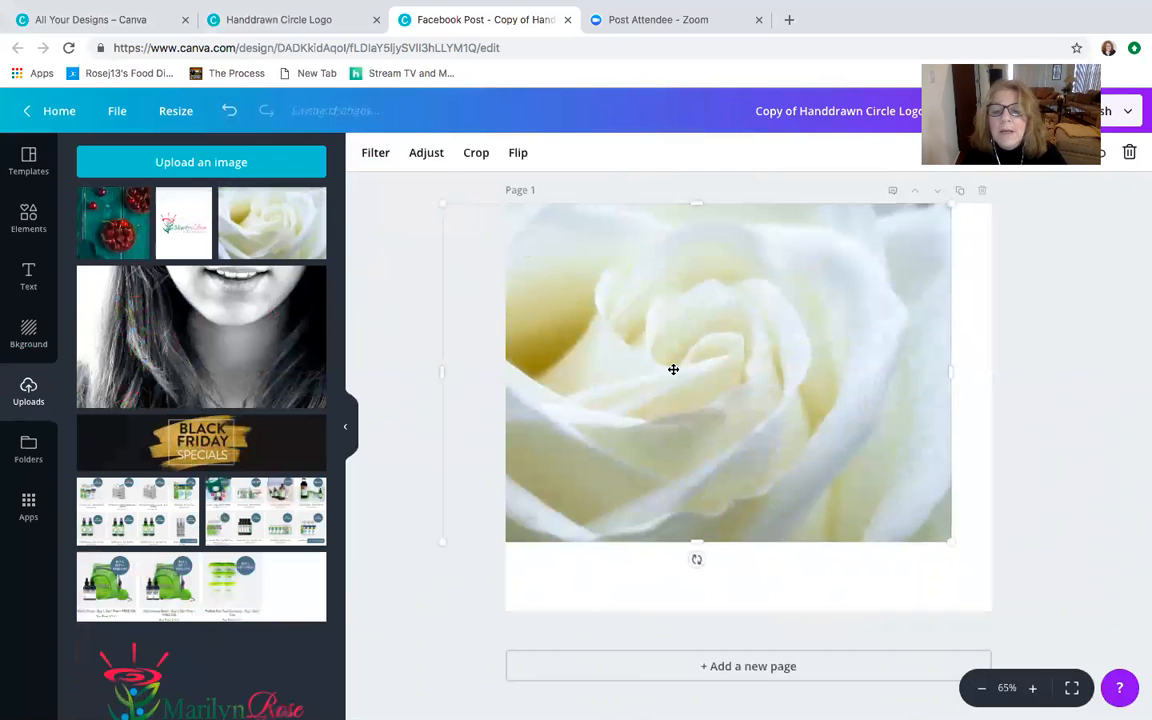
left_click_drag(996, 593, 1040, 672)
left_click_drag(791, 441, 793, 444)
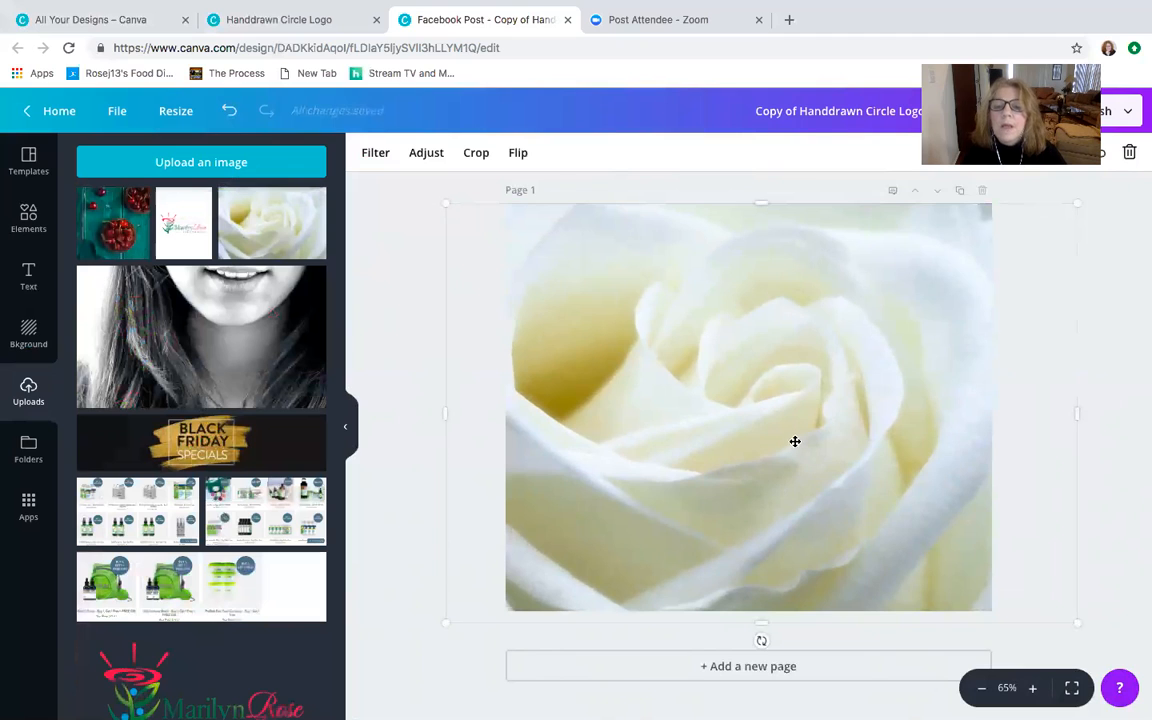
left_click(406, 326)
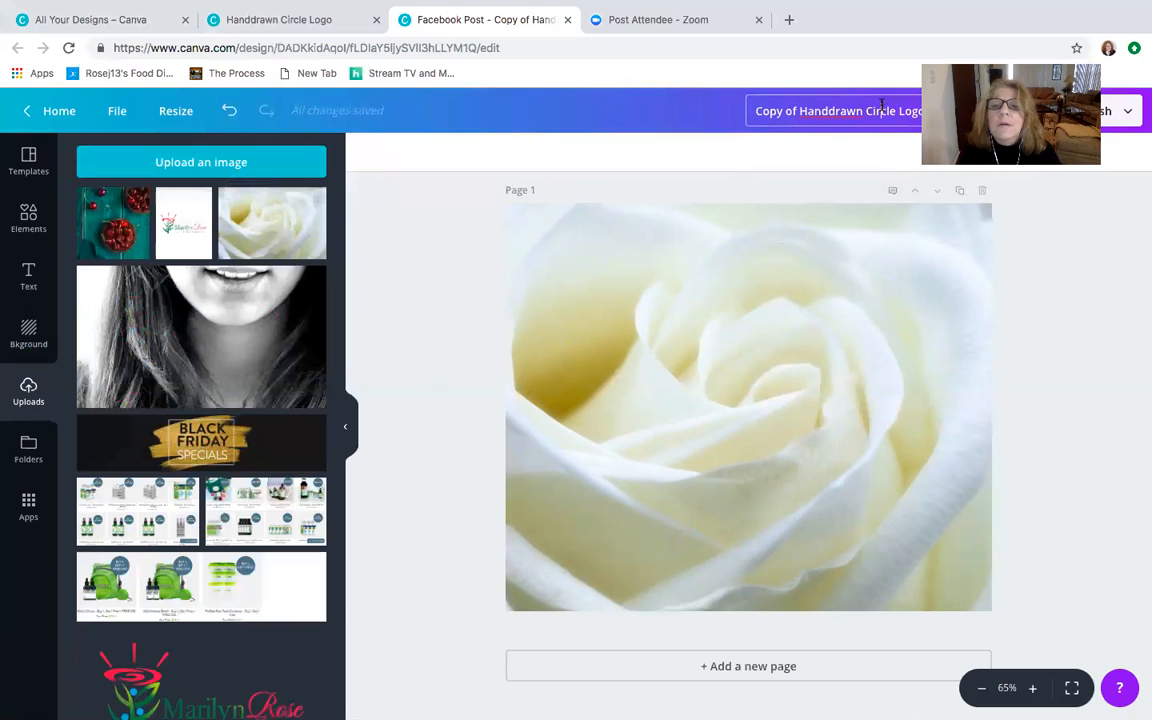
- Rename the design as "The Best Way to Share Love..."
left_click(741, 105)
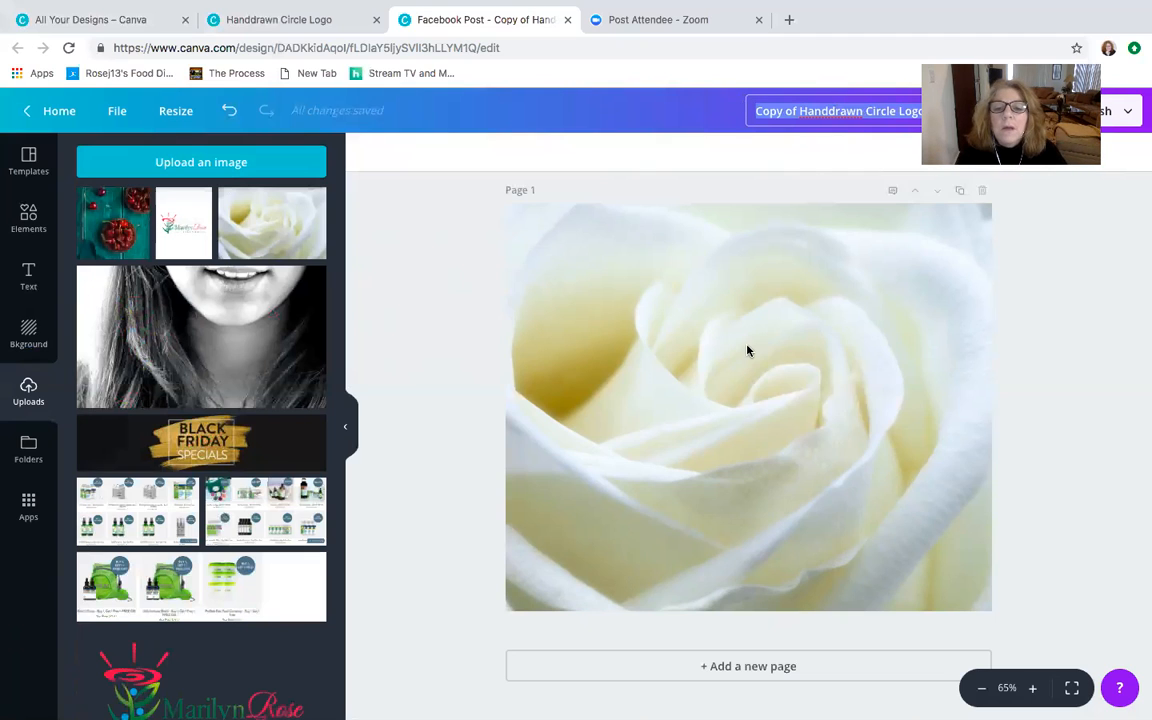
type("The")
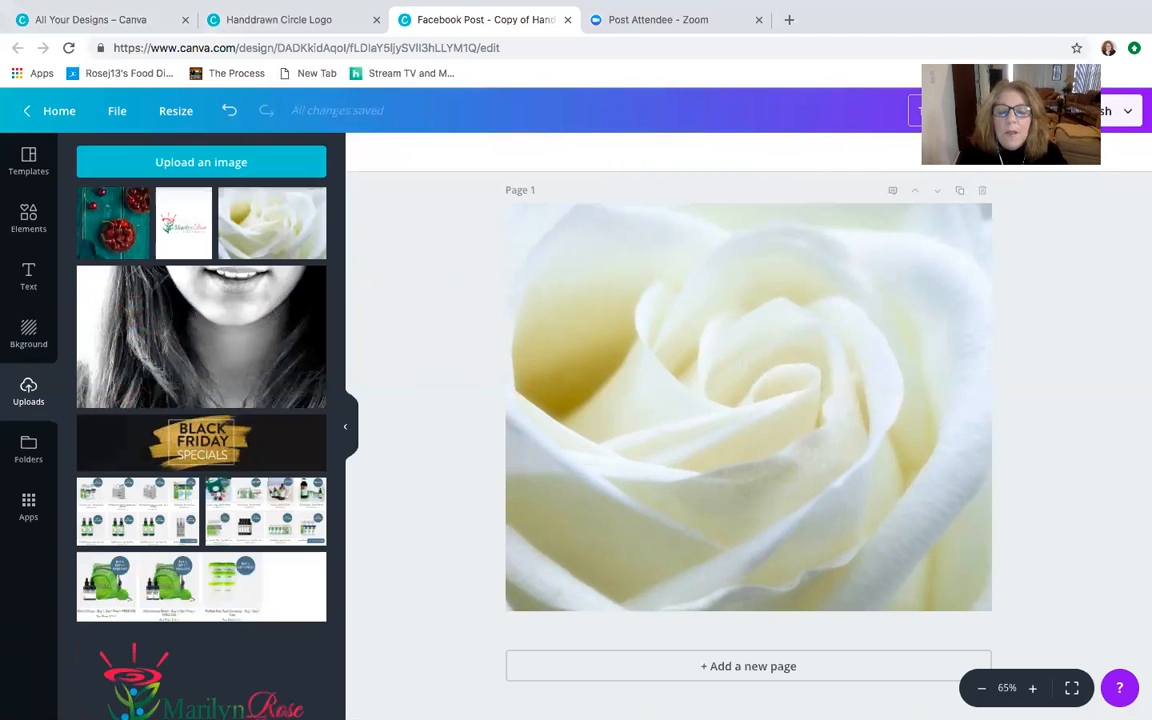
type(" Best Way")
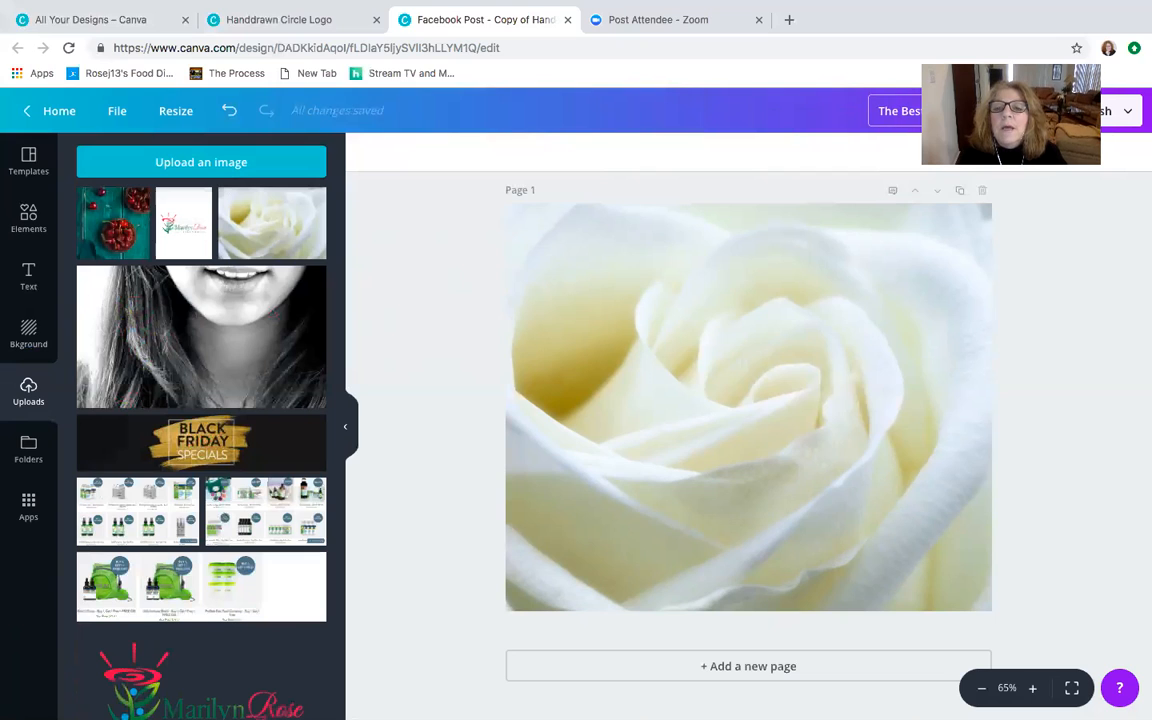
type(" to Be love")
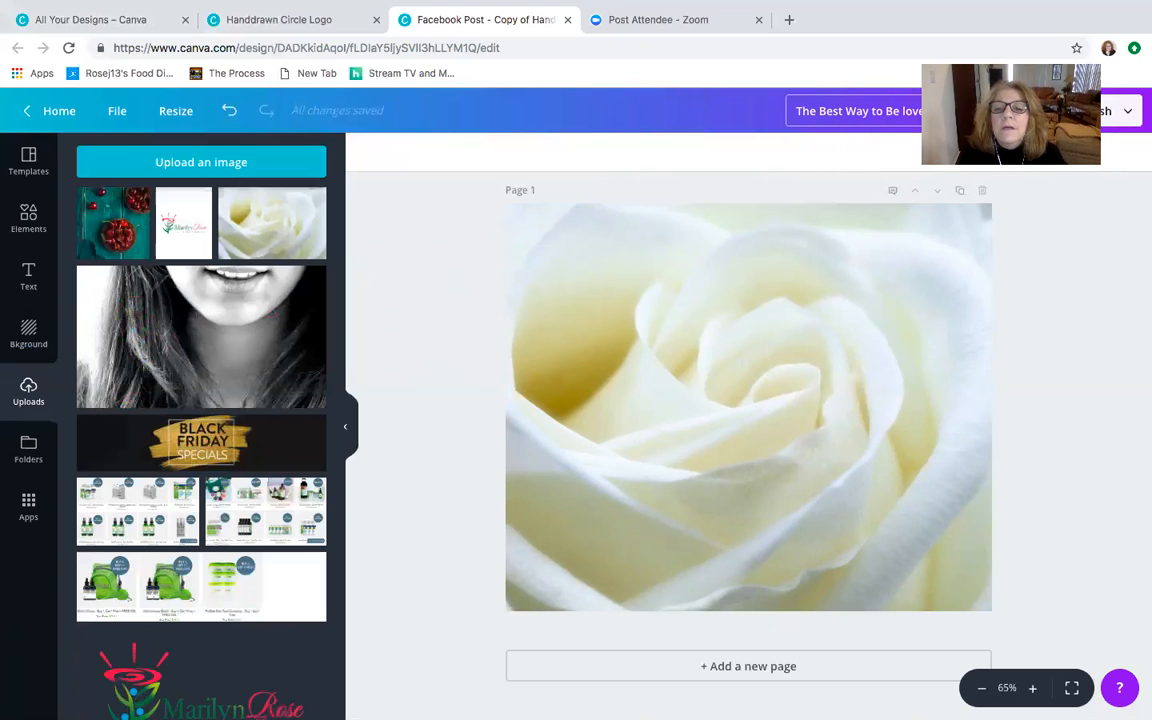
key("BackSpace")
key("BackSpace")
key("BackSpace")
key("BackSpace")
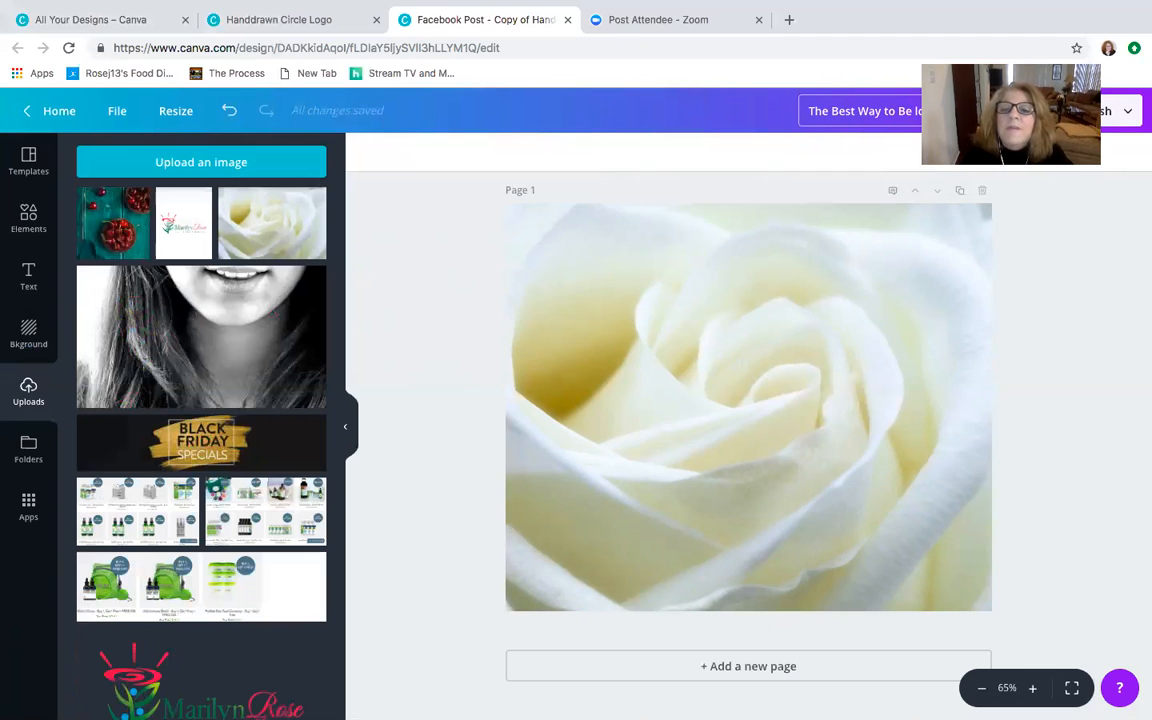
key("BackSpace")
type("Sh")
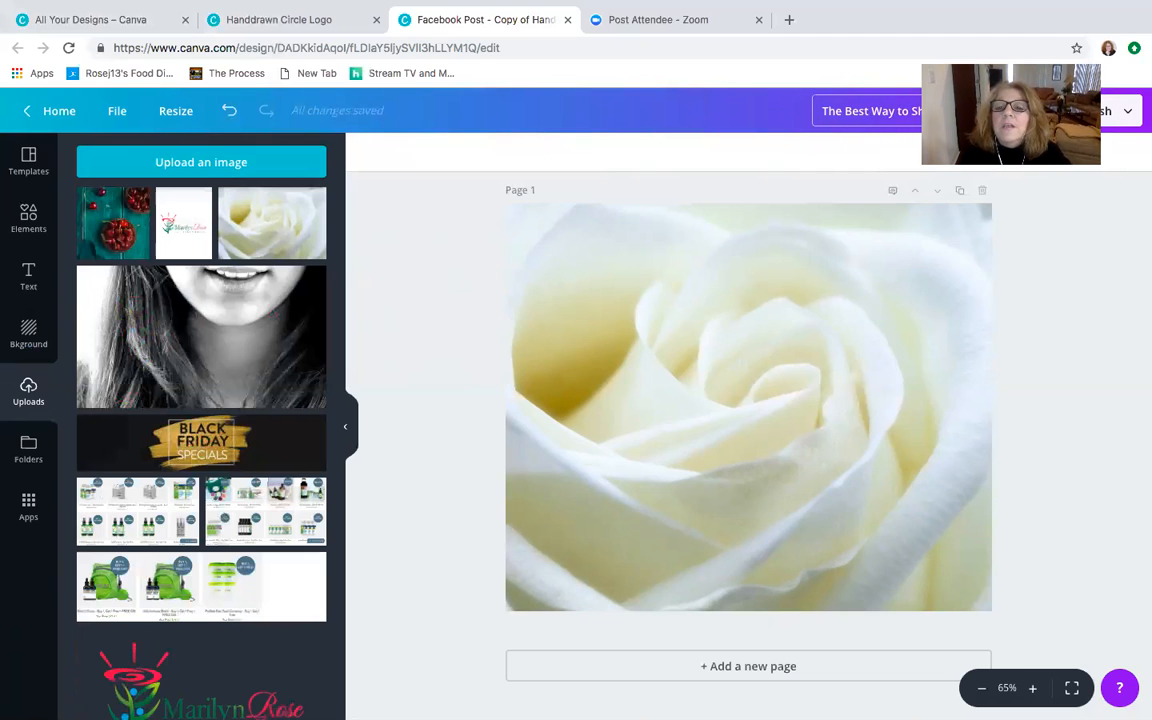
type("are Love...")
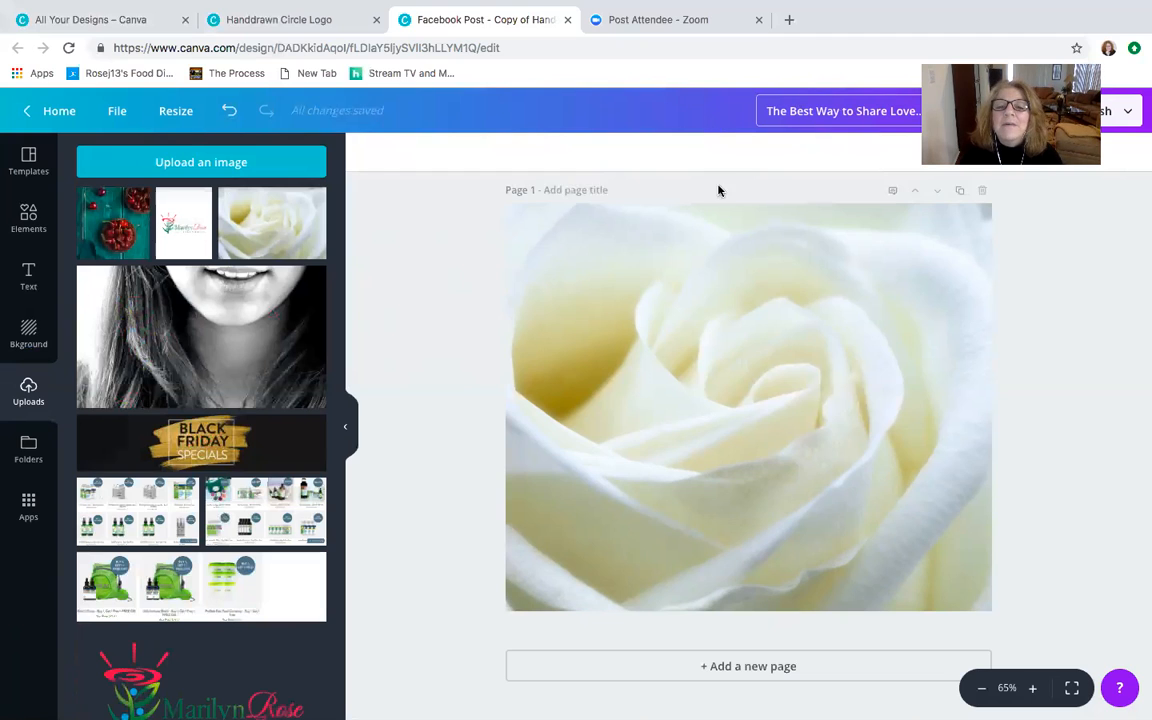
left_click(714, 273)
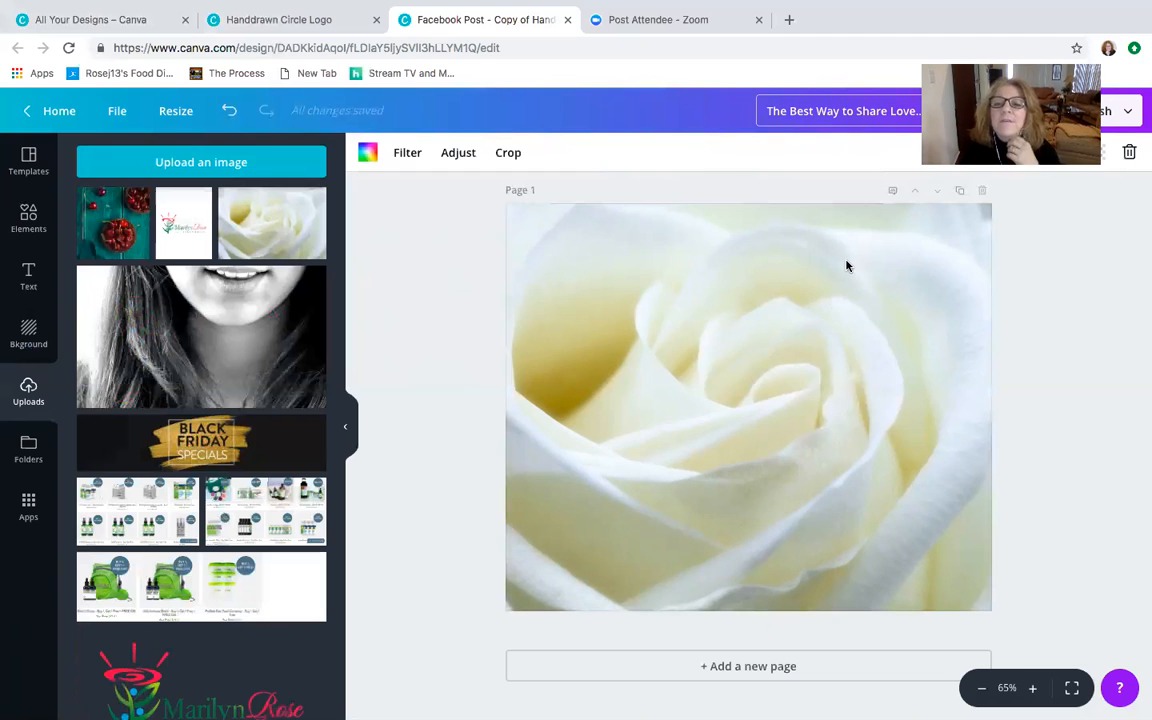
left_click(422, 296)
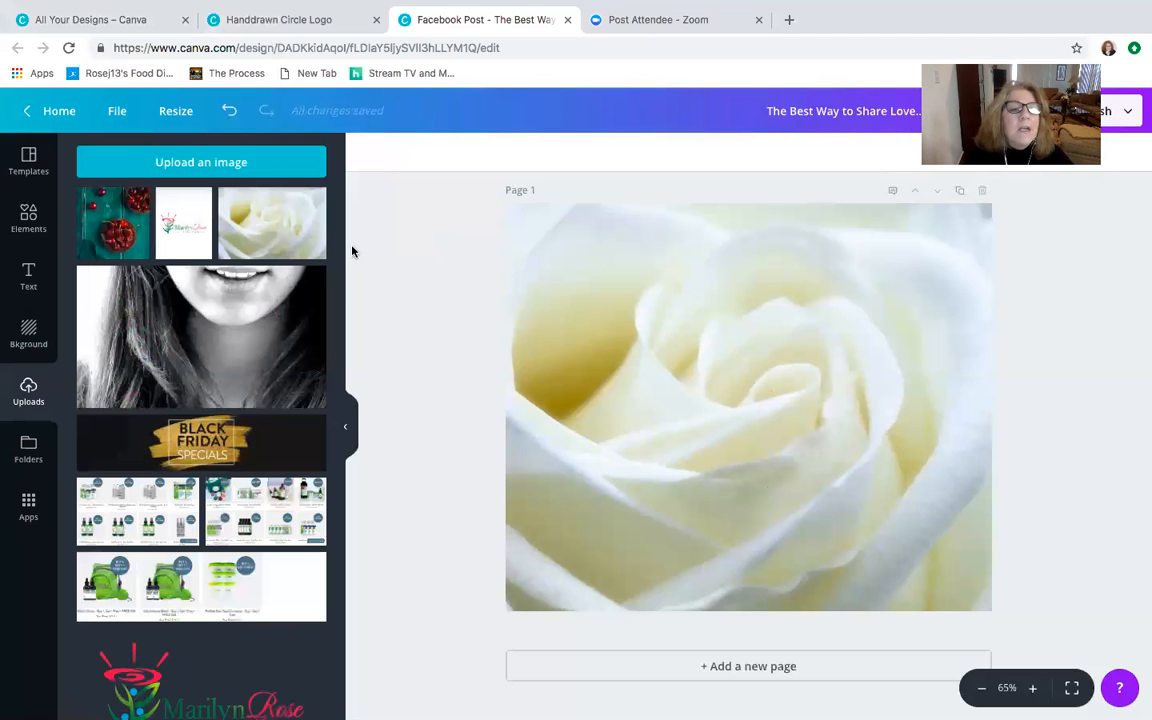
- Search the graphics elements for "rectangle" in place of "hearts"
left_click(29, 276)
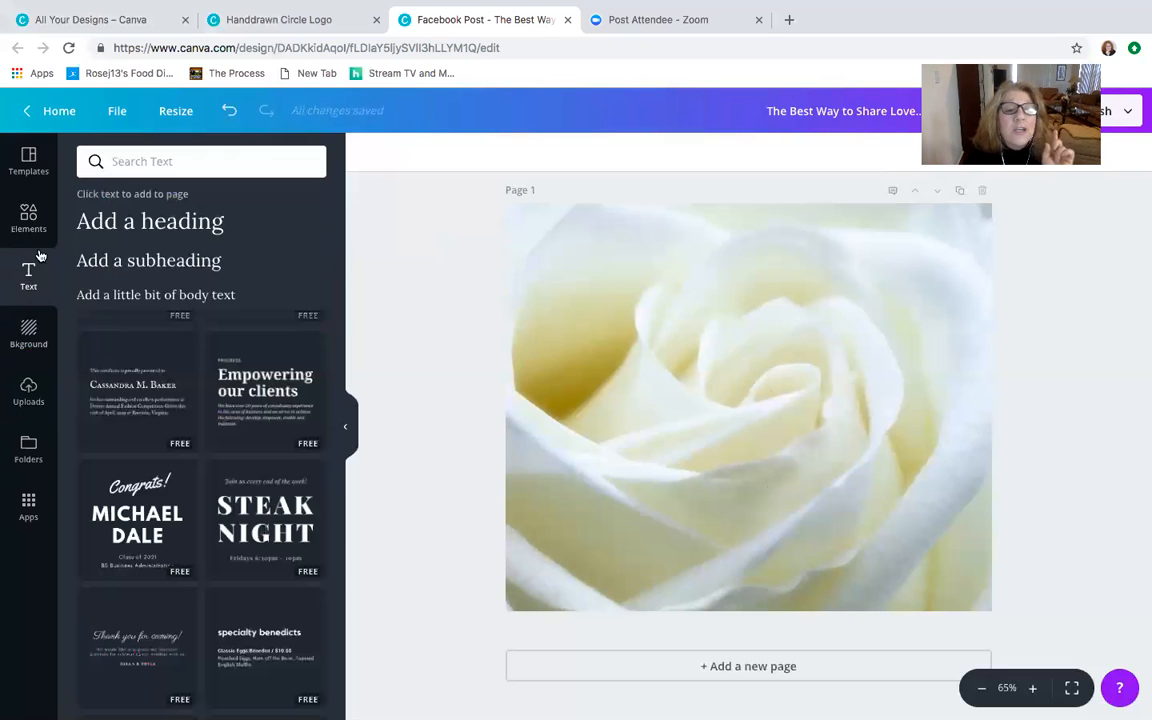
left_click(29, 216)
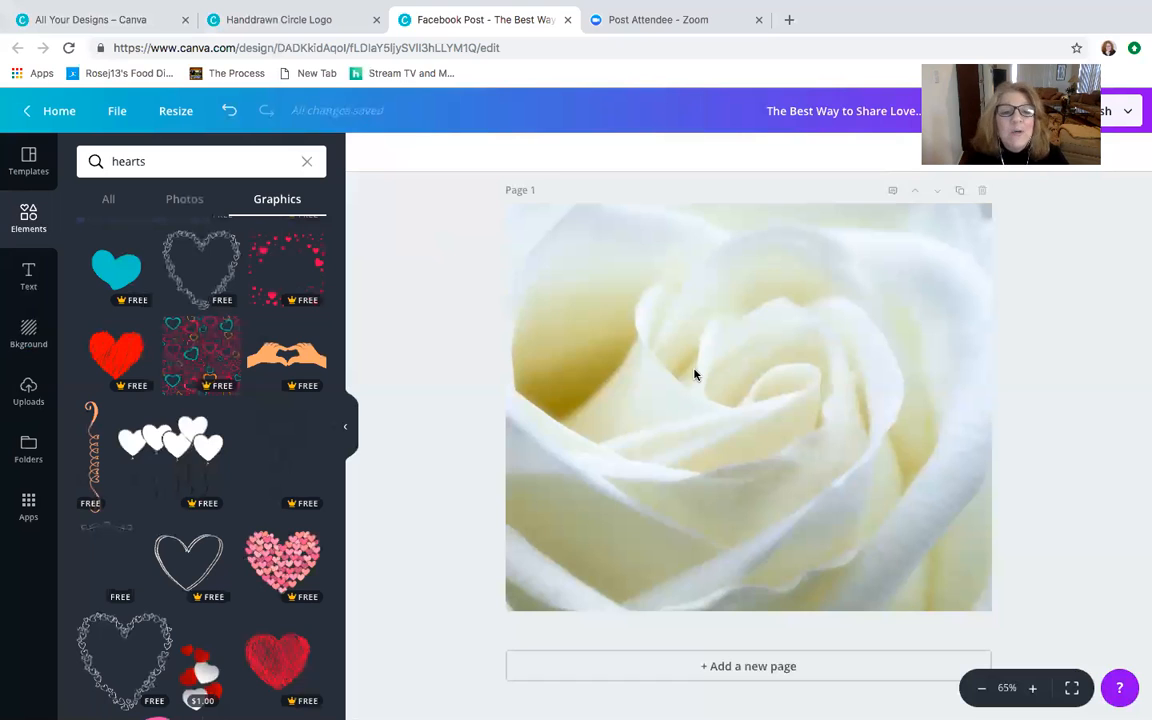
left_click(150, 161)
left_click_drag(150, 161, 101, 160)
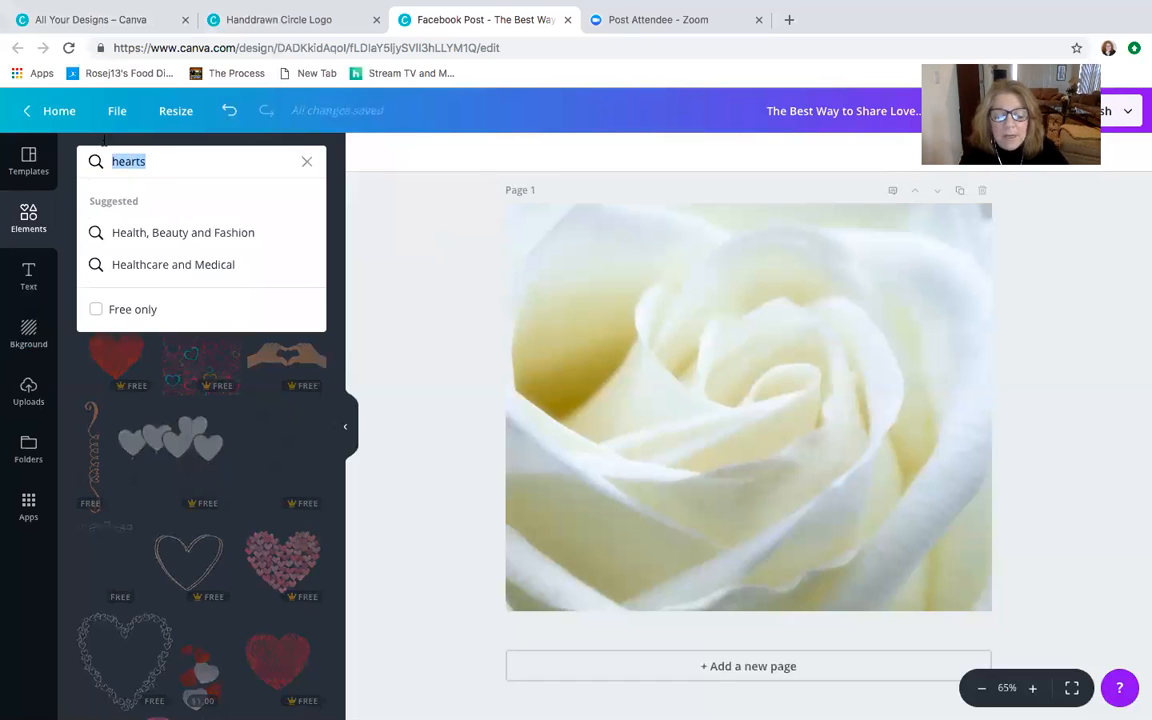
type("rectangle")
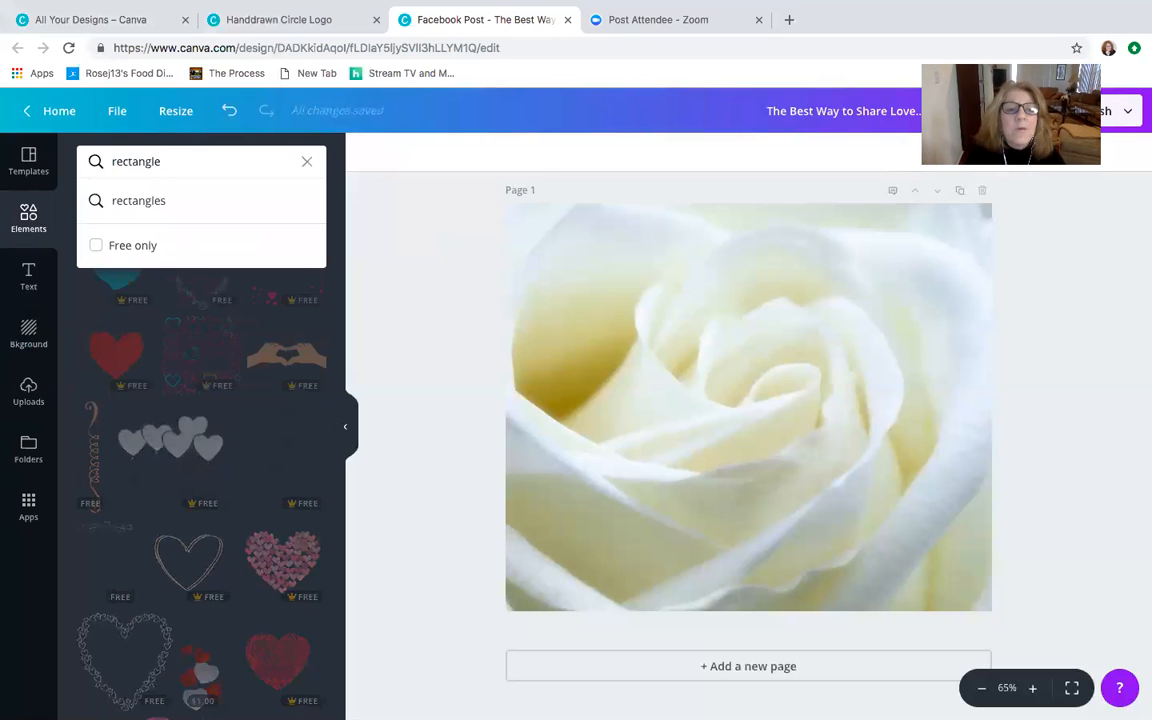
key("Return")
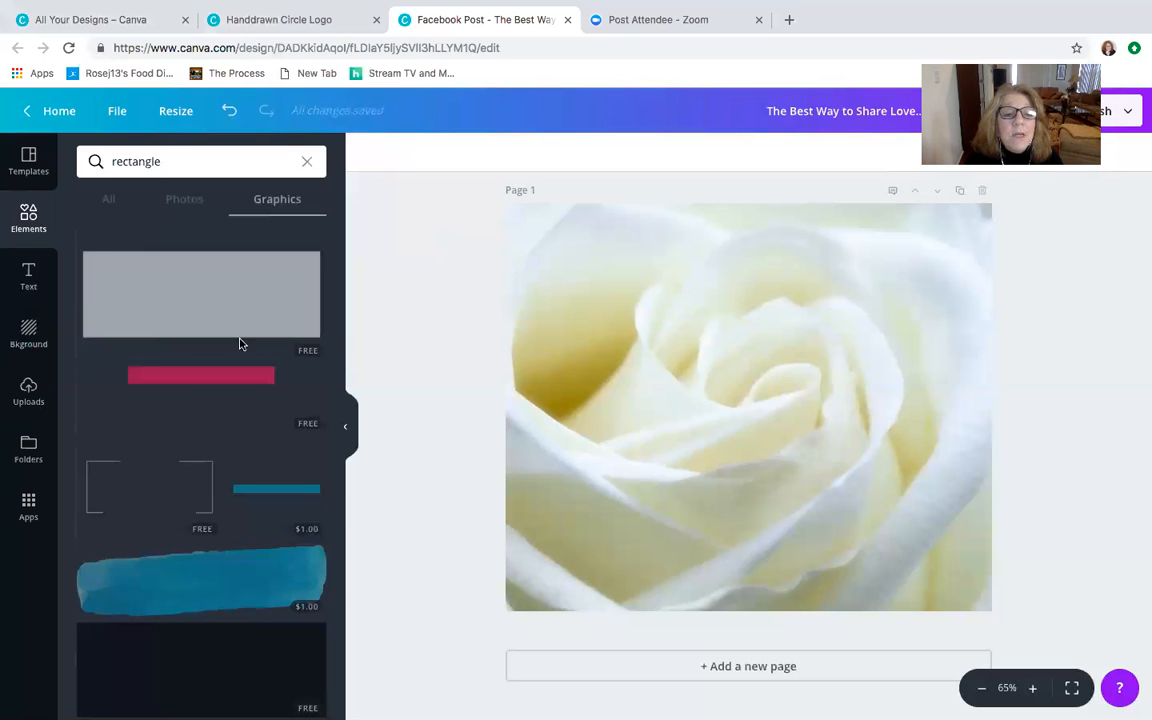
- Add the red rectangle graphic to the page, enlarge it to about 1,193 × 320, and centre it horizontally over the upper rose
left_click(243, 382)
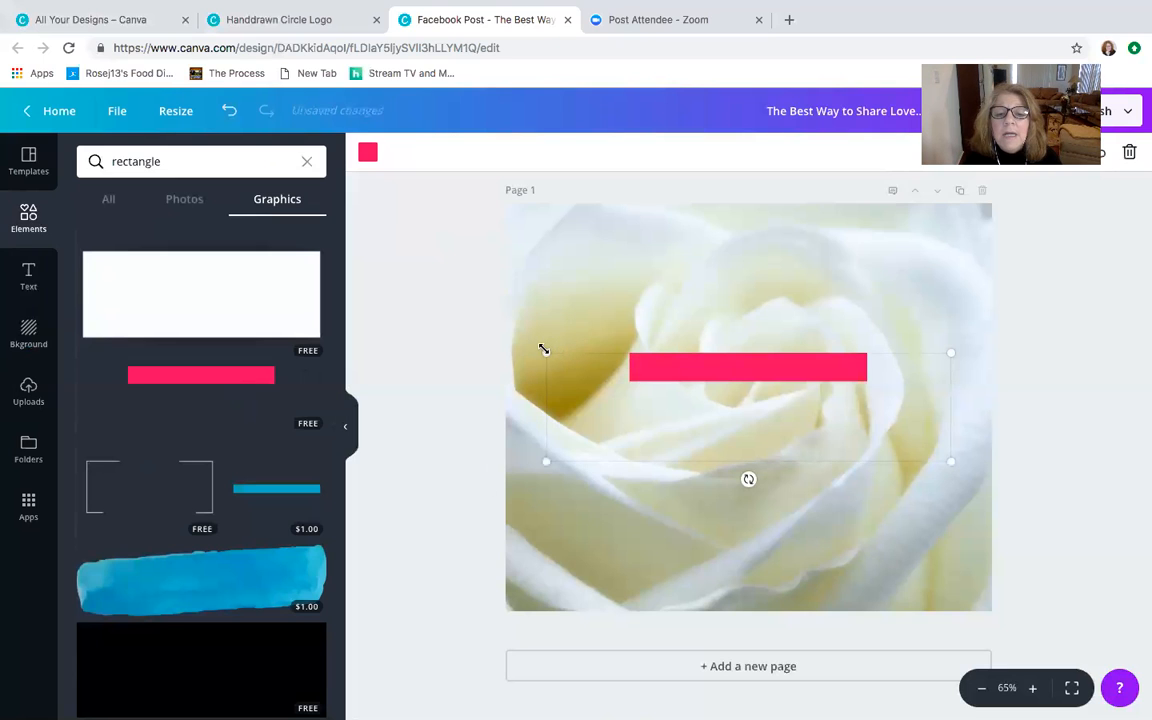
left_click_drag(459, 307, 395, 268)
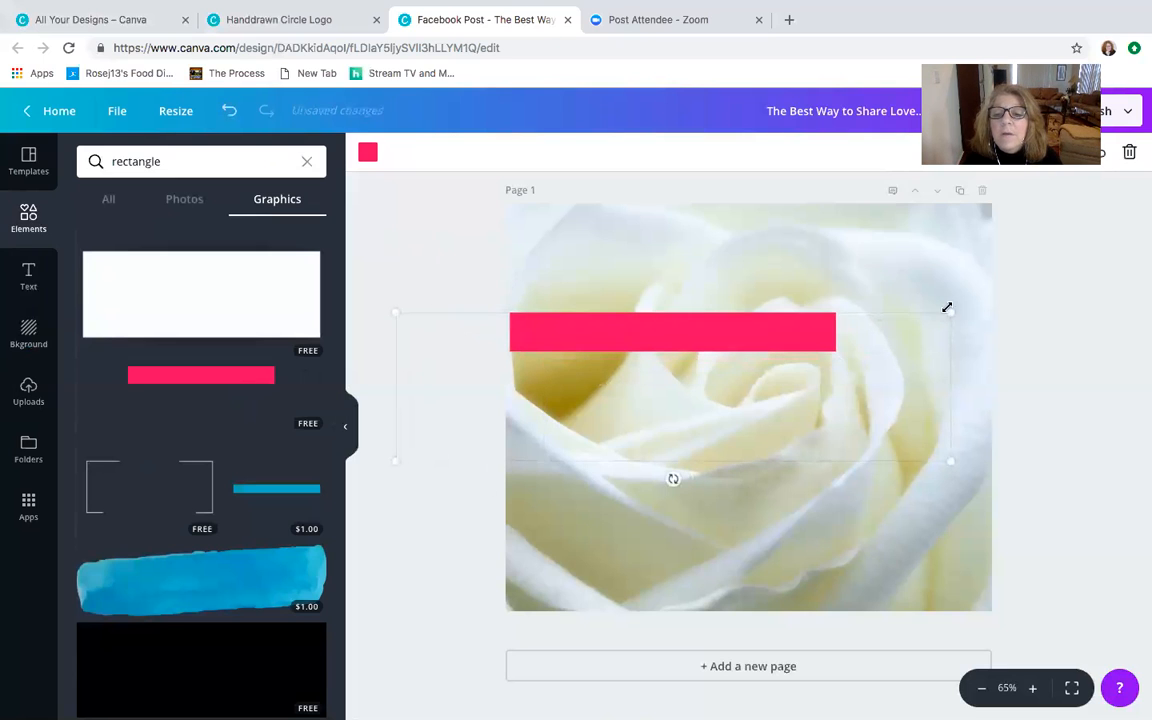
left_click_drag(953, 312, 1014, 298)
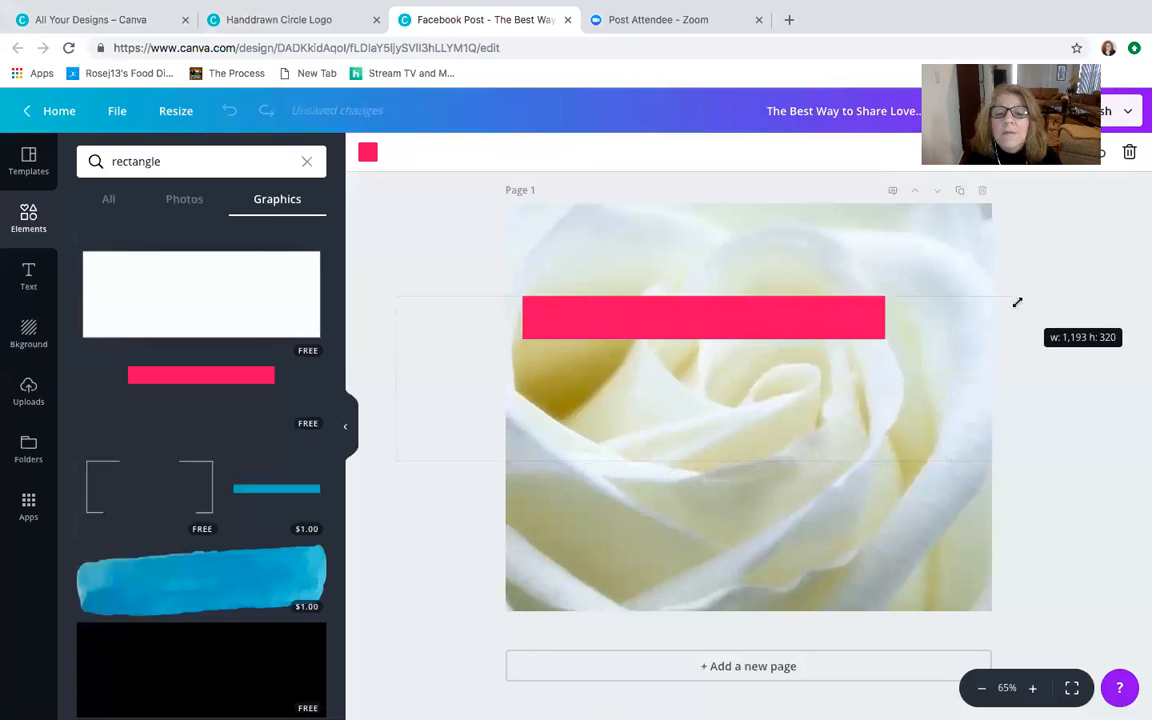
left_click_drag(737, 305, 782, 293)
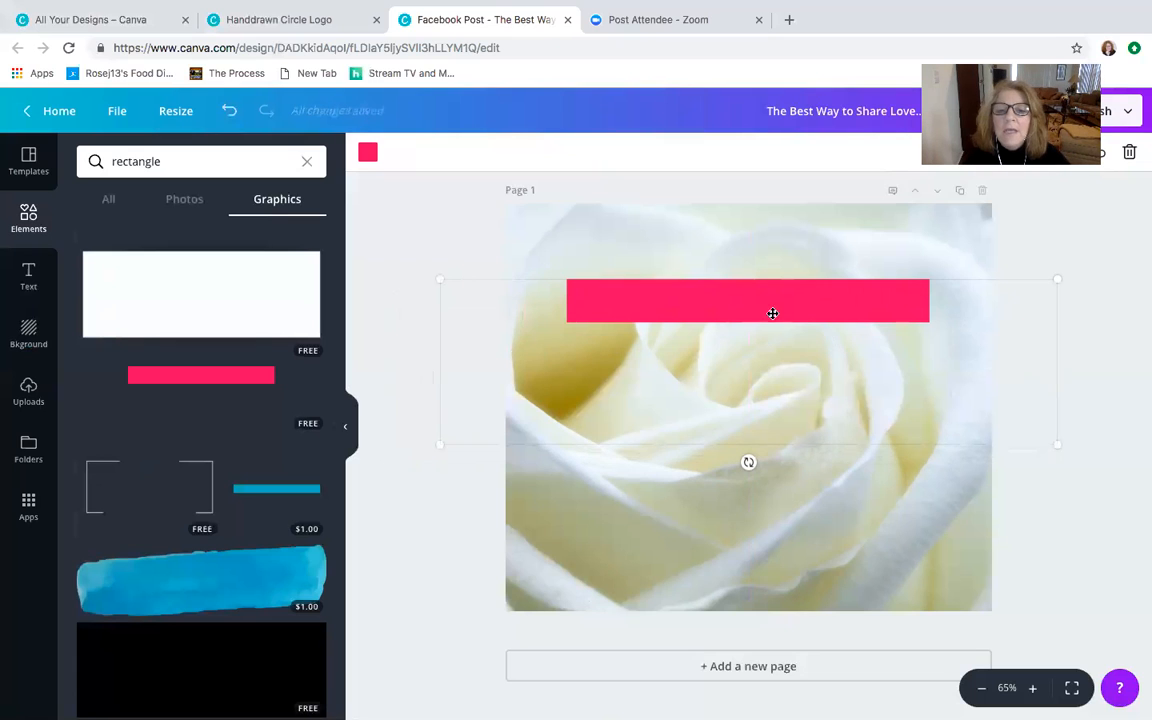
- Recolor the rectangle to the default pink and set its transparency to 34
left_click(367, 151)
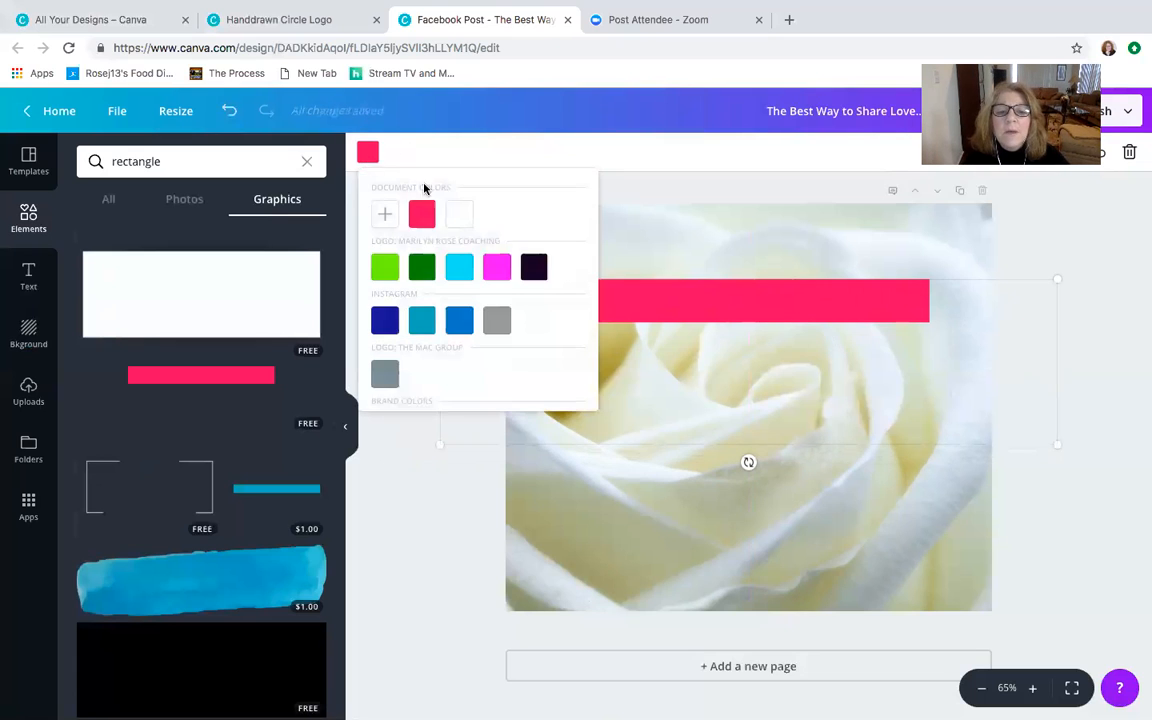
scroll(497, 270, "down", 5)
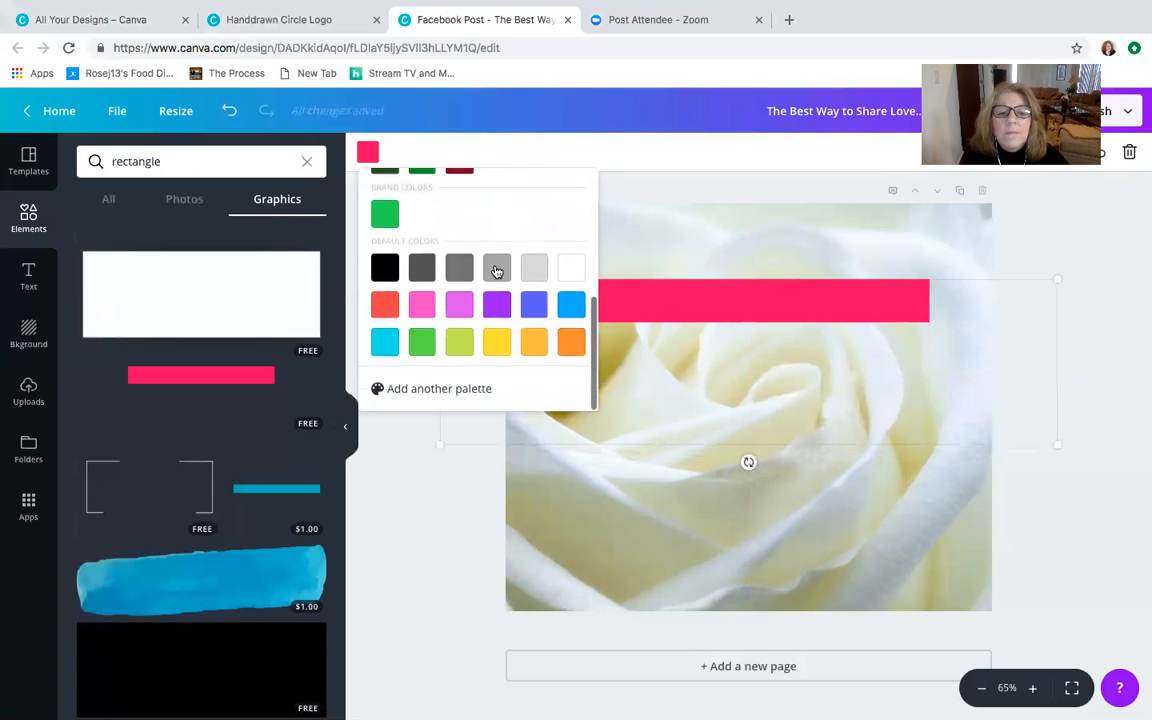
left_click(420, 309)
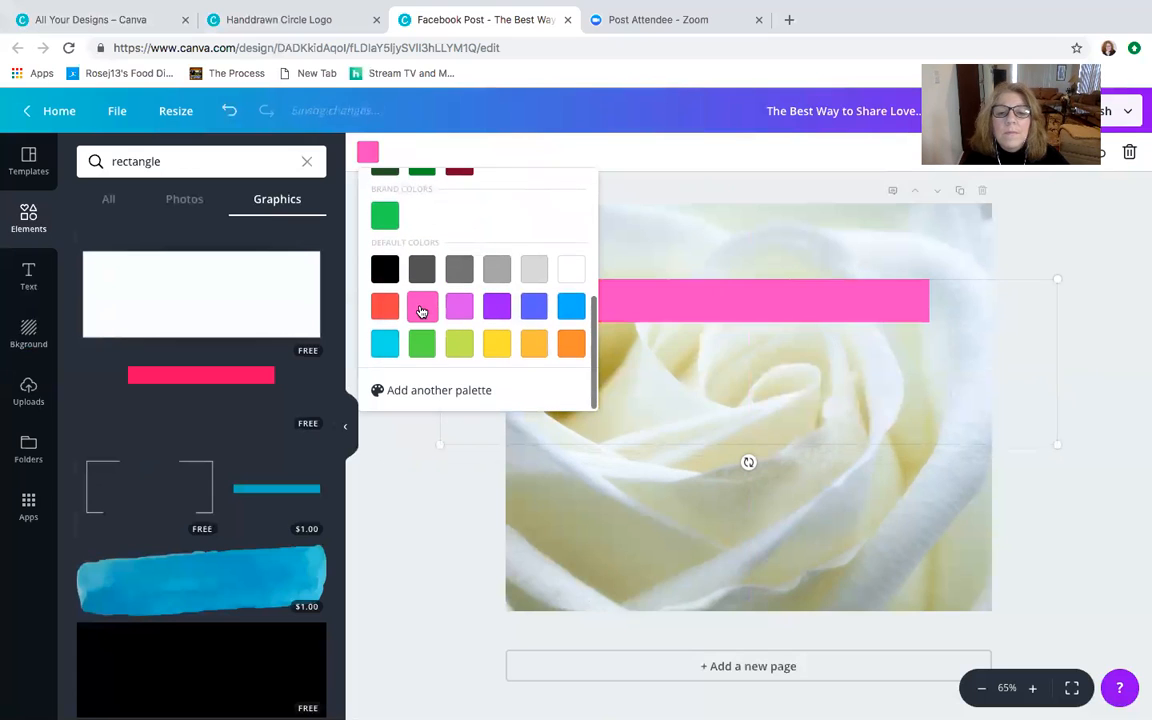
left_click(1107, 205)
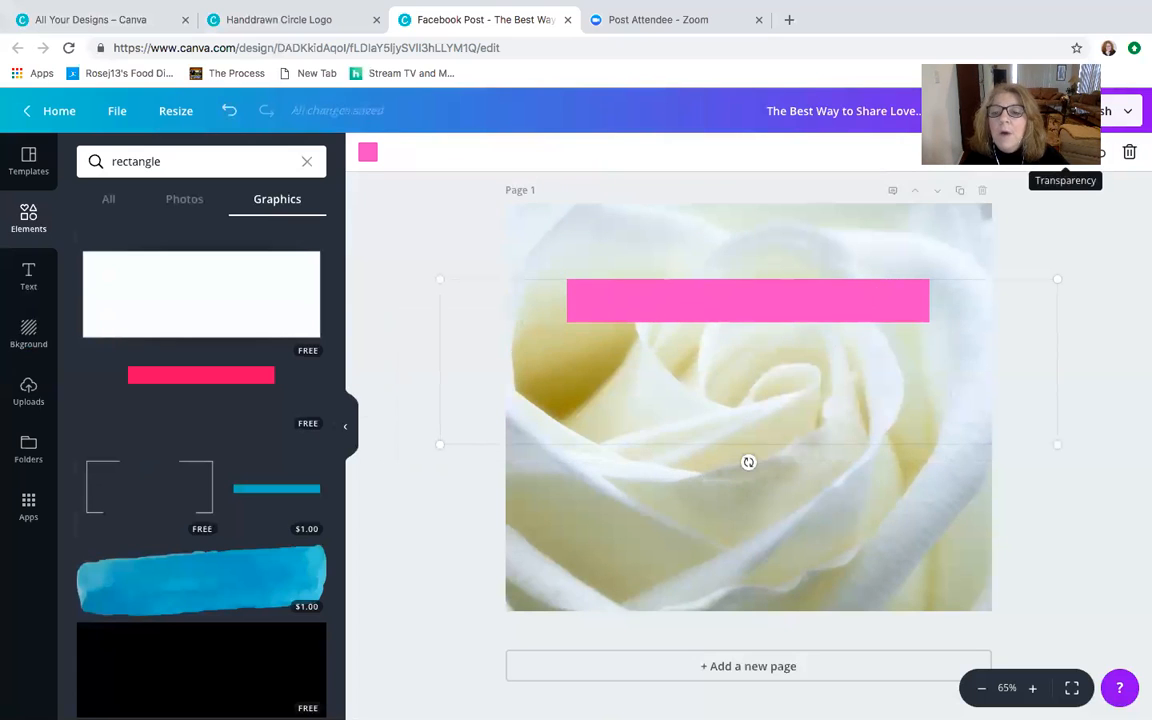
left_click(1099, 152)
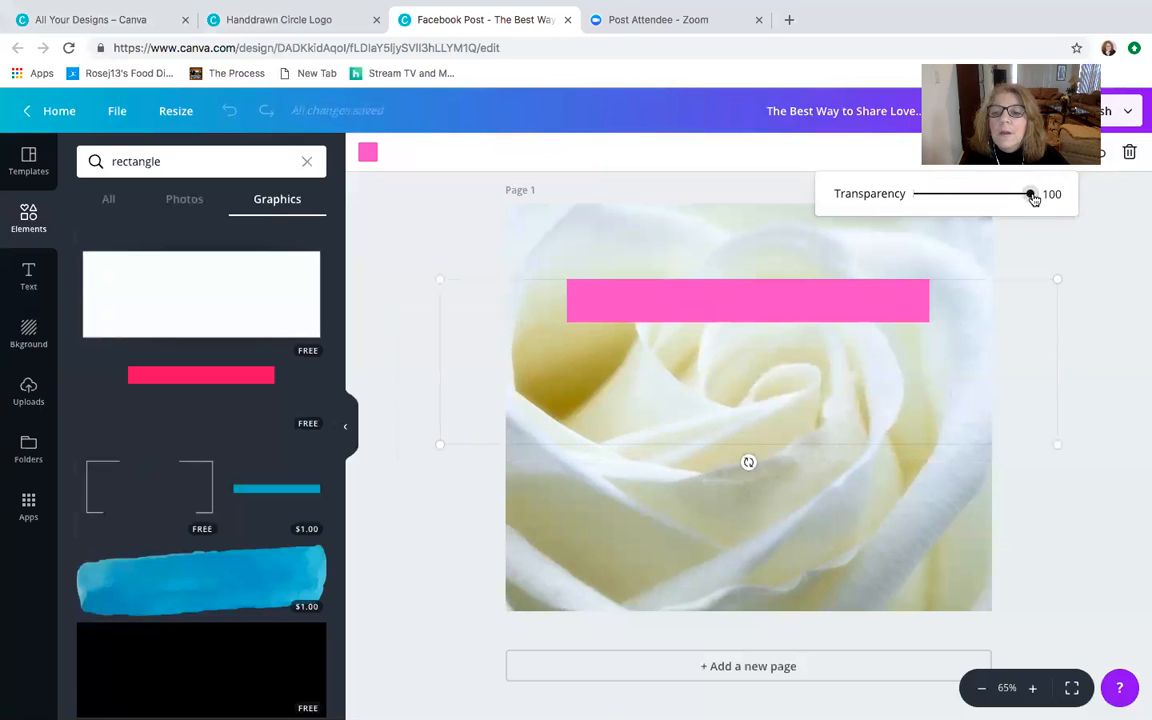
left_click_drag(1034, 193, 955, 202)
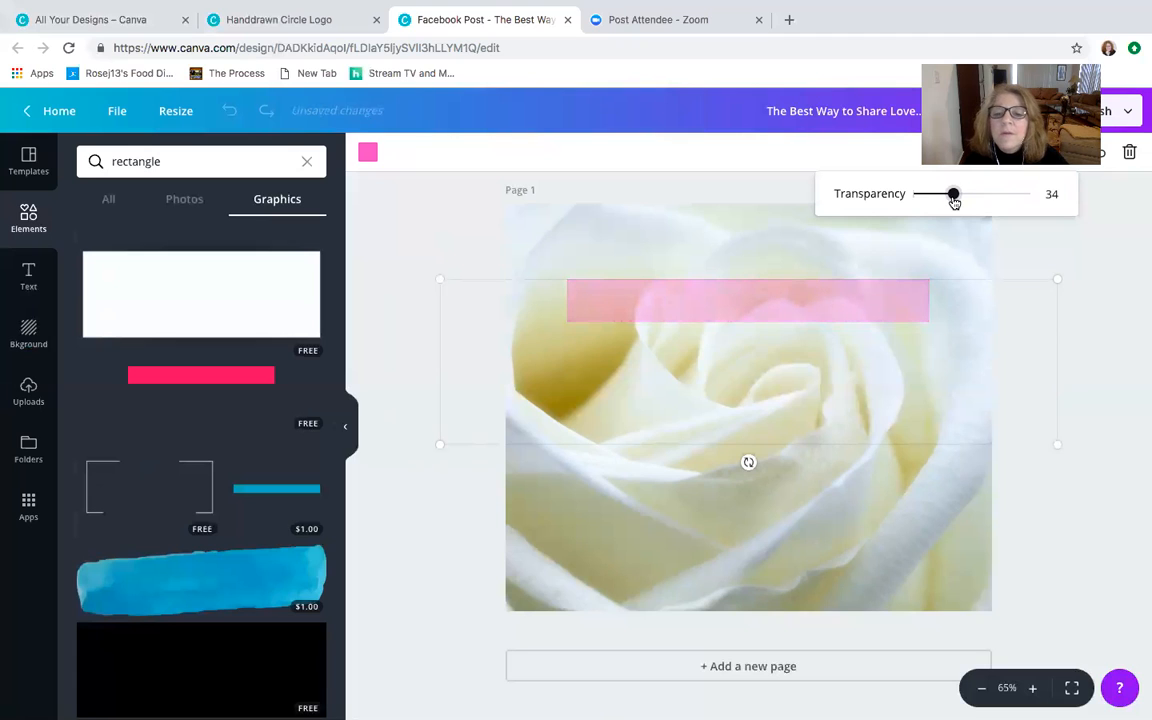
left_click(1127, 242)
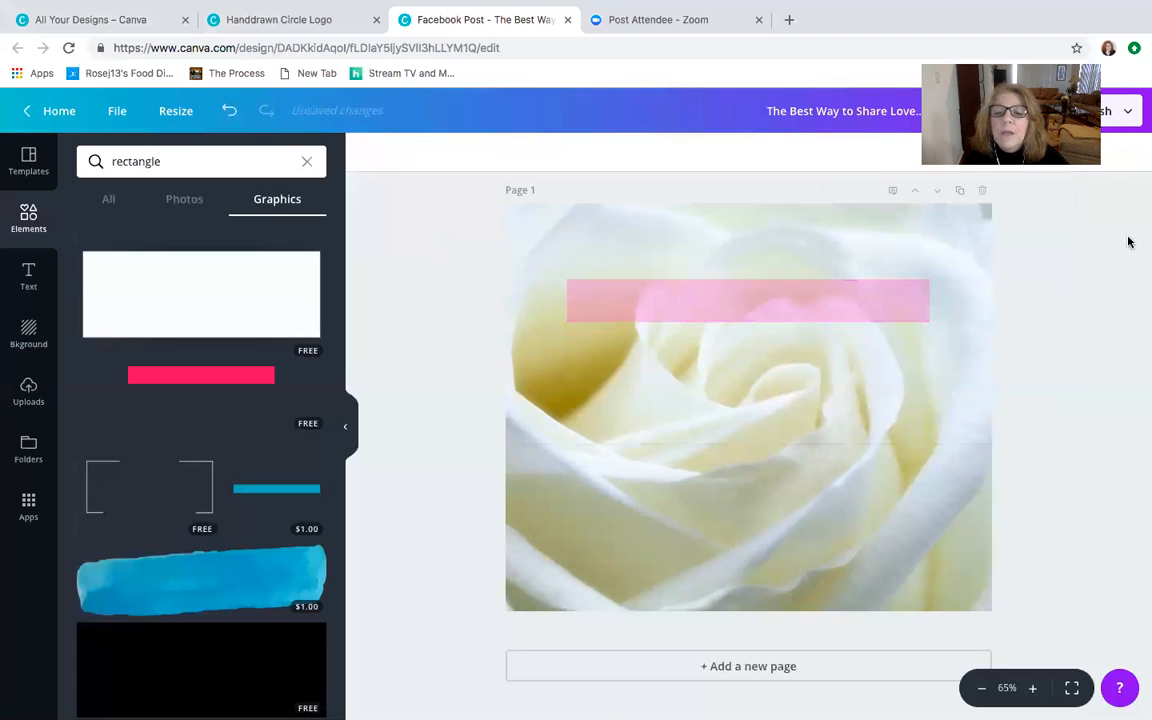
- Duplicate the translucent pink bar twice and stack the copies below the original, aligned and about evenly spaced
left_click(796, 313)
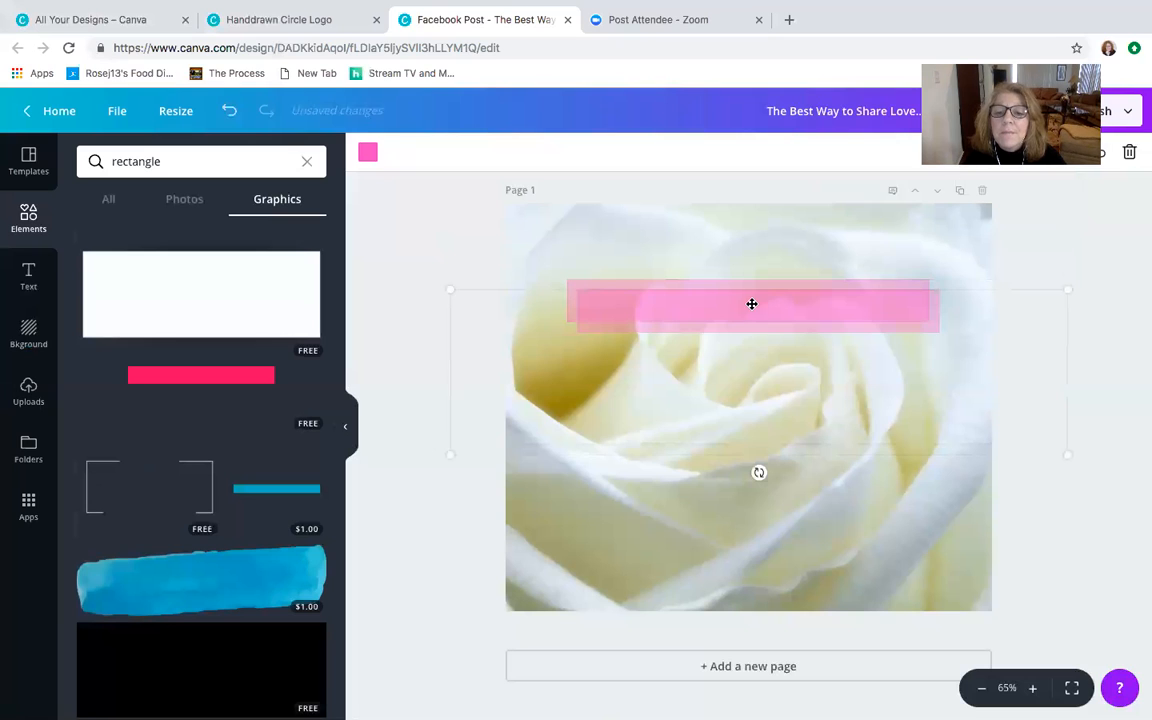
left_click_drag(751, 301, 743, 353)
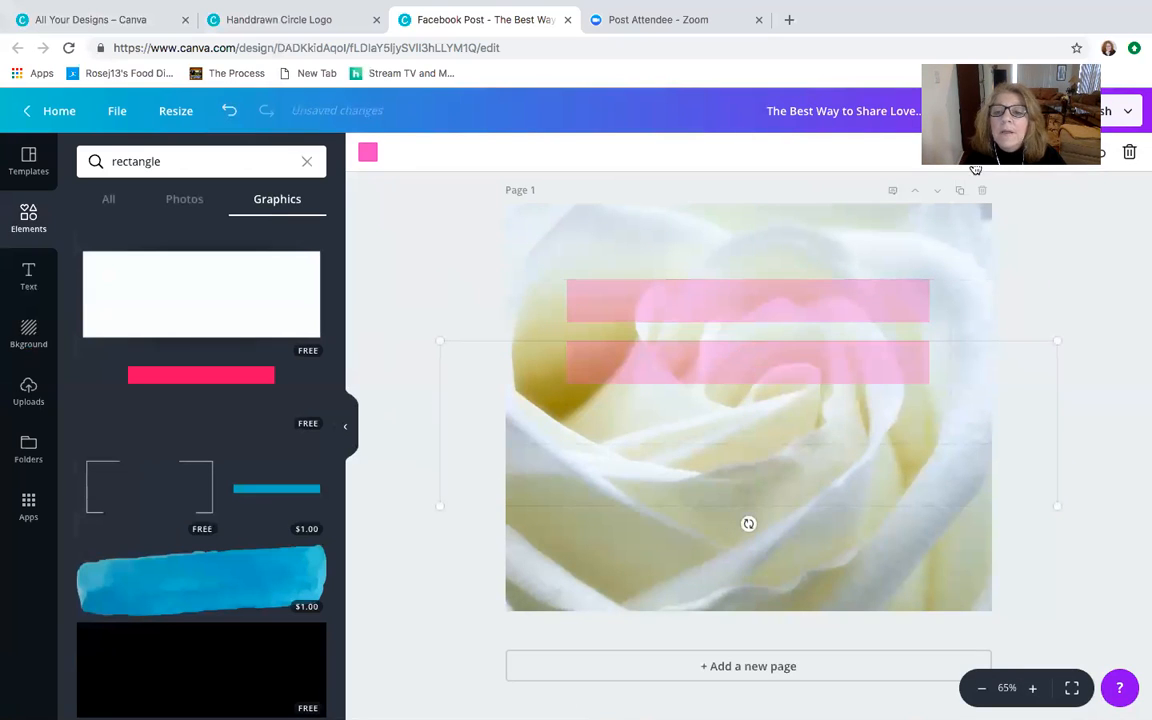
left_click_drag(792, 363, 783, 424)
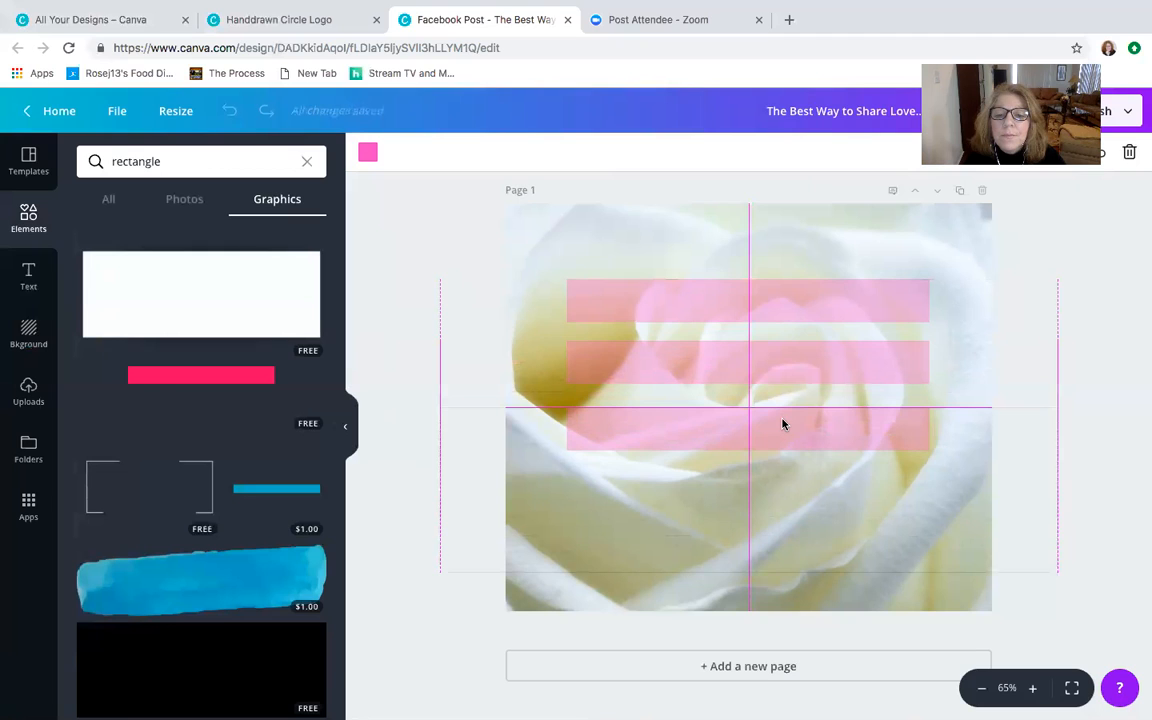
left_click_drag(783, 424, 784, 413)
left_click_drag(784, 411, 784, 416)
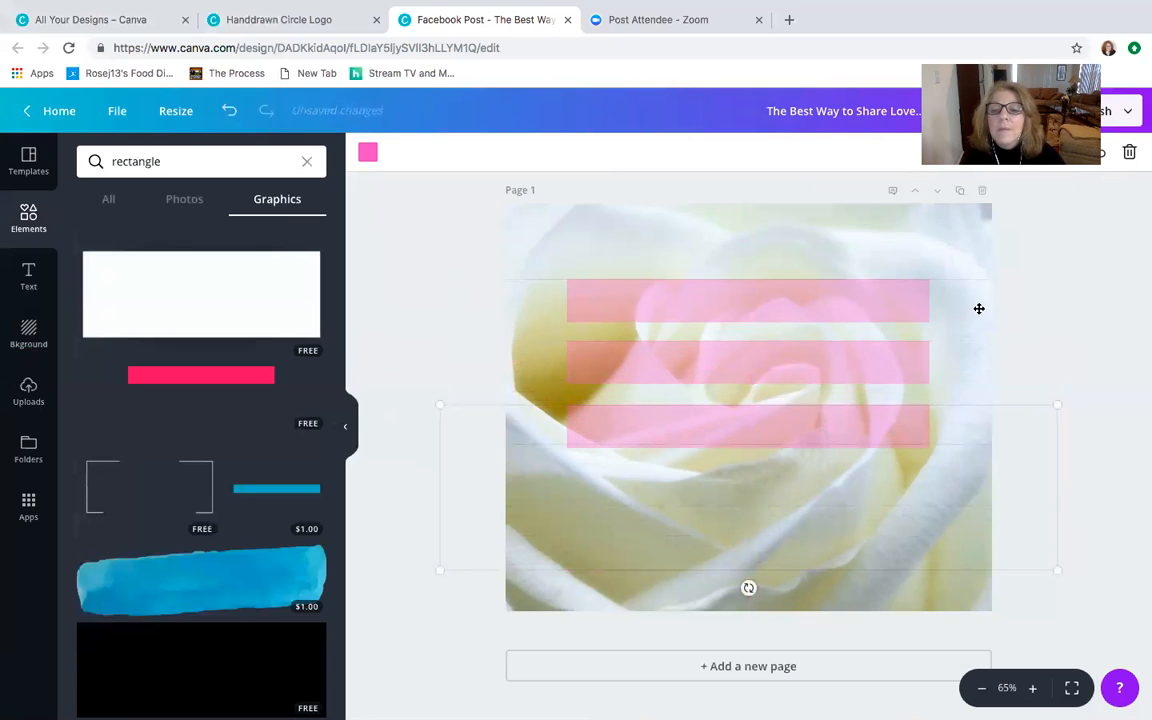
left_click(1086, 235)
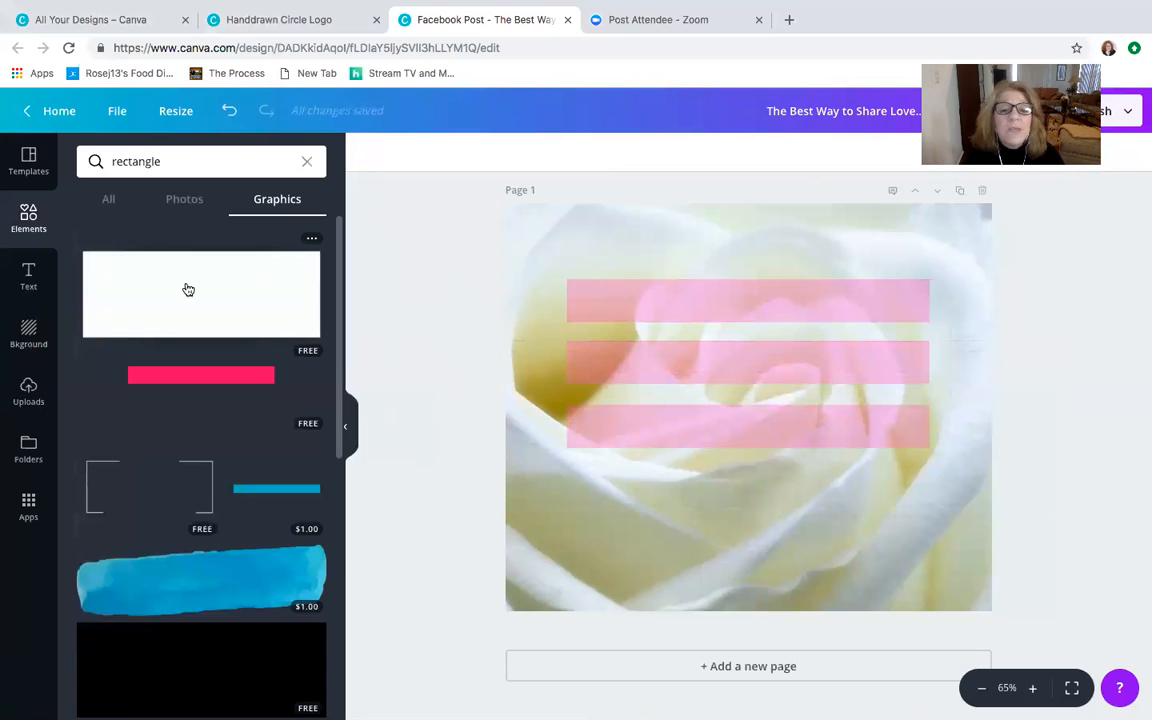
- Add a heading text box and place it on the uppermost pink bar
left_click(26, 277)
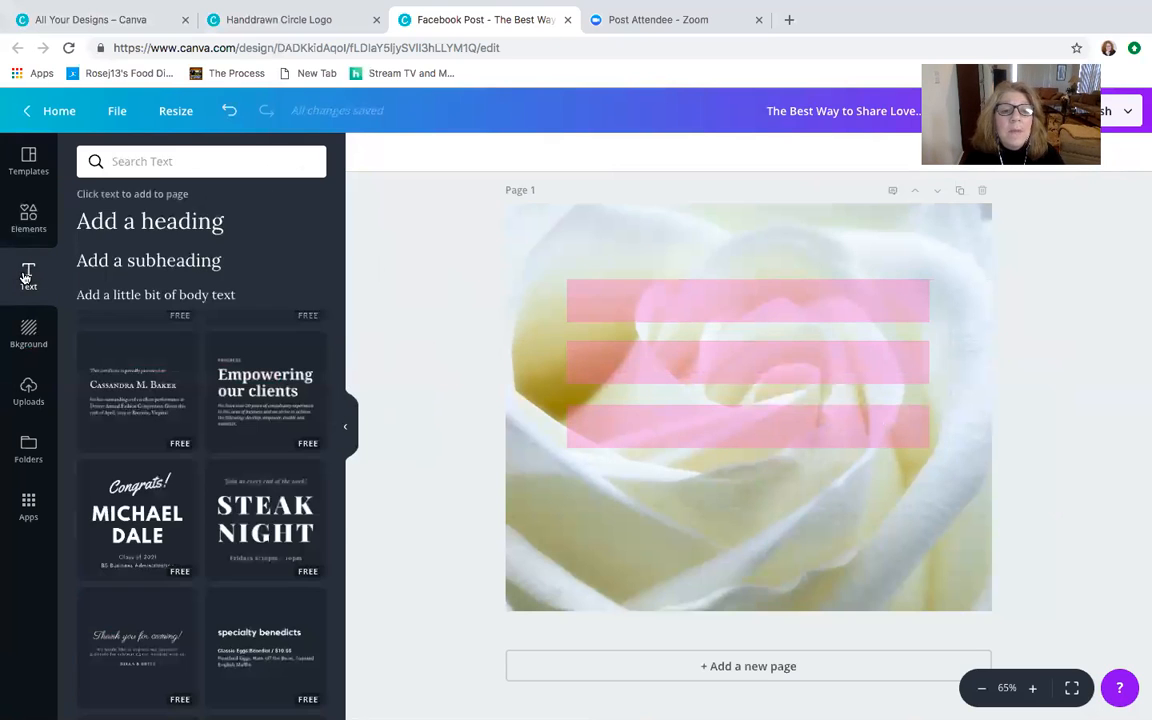
left_click(181, 225)
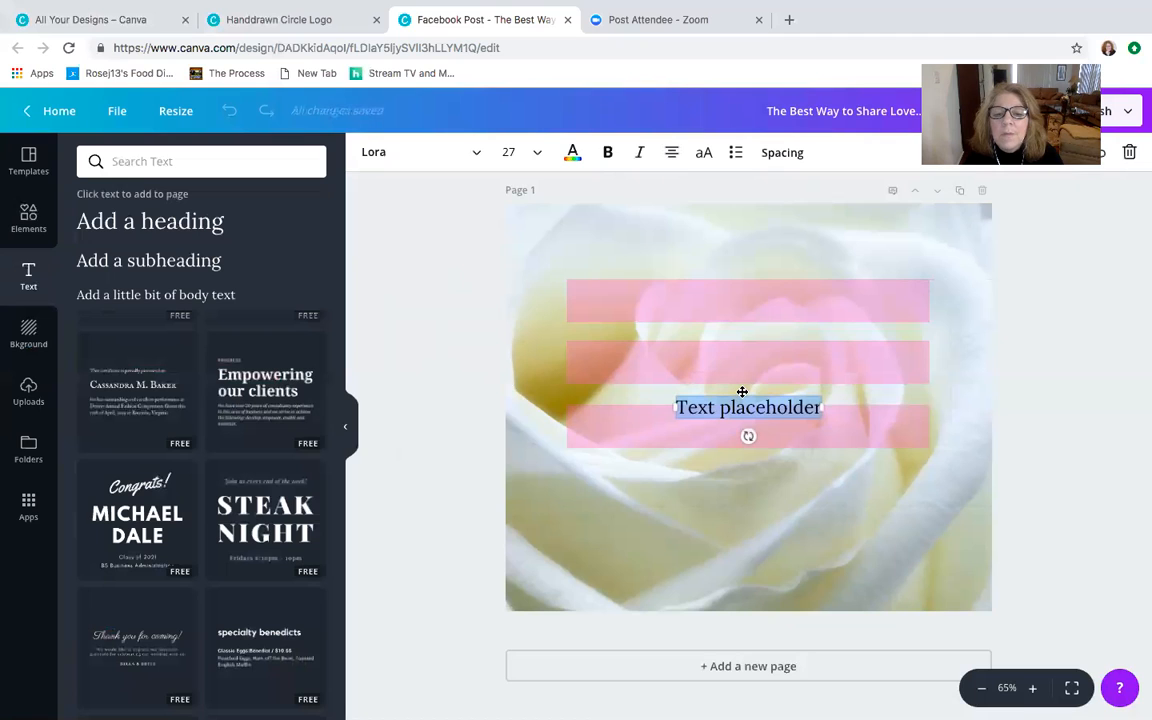
left_click_drag(744, 387, 747, 286)
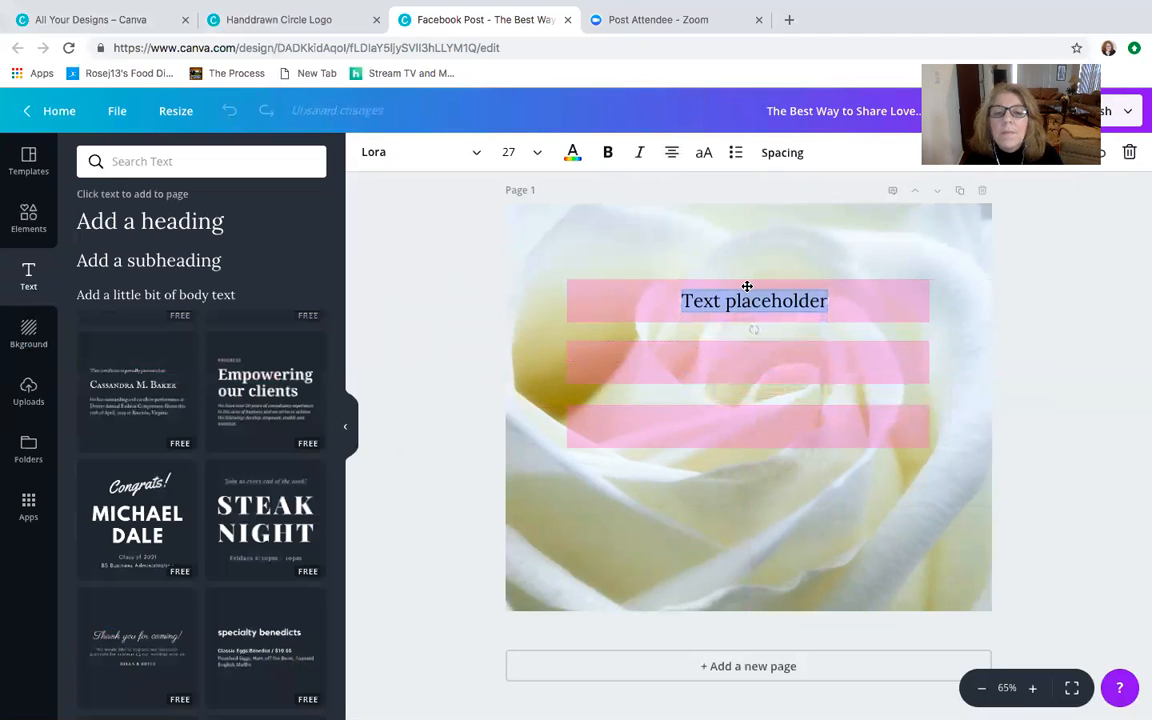
- Set the heading's font size to 32 and widen its text box to span the full pink bar
left_click(508, 152)
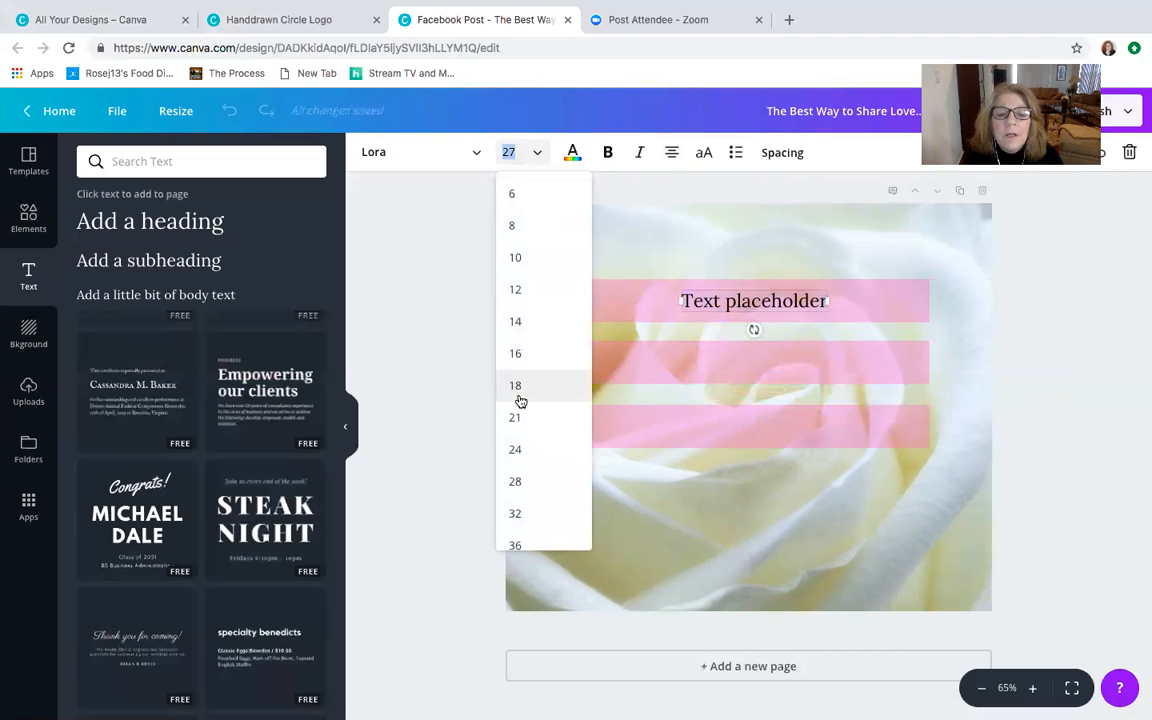
scroll(518, 400, "down", 2)
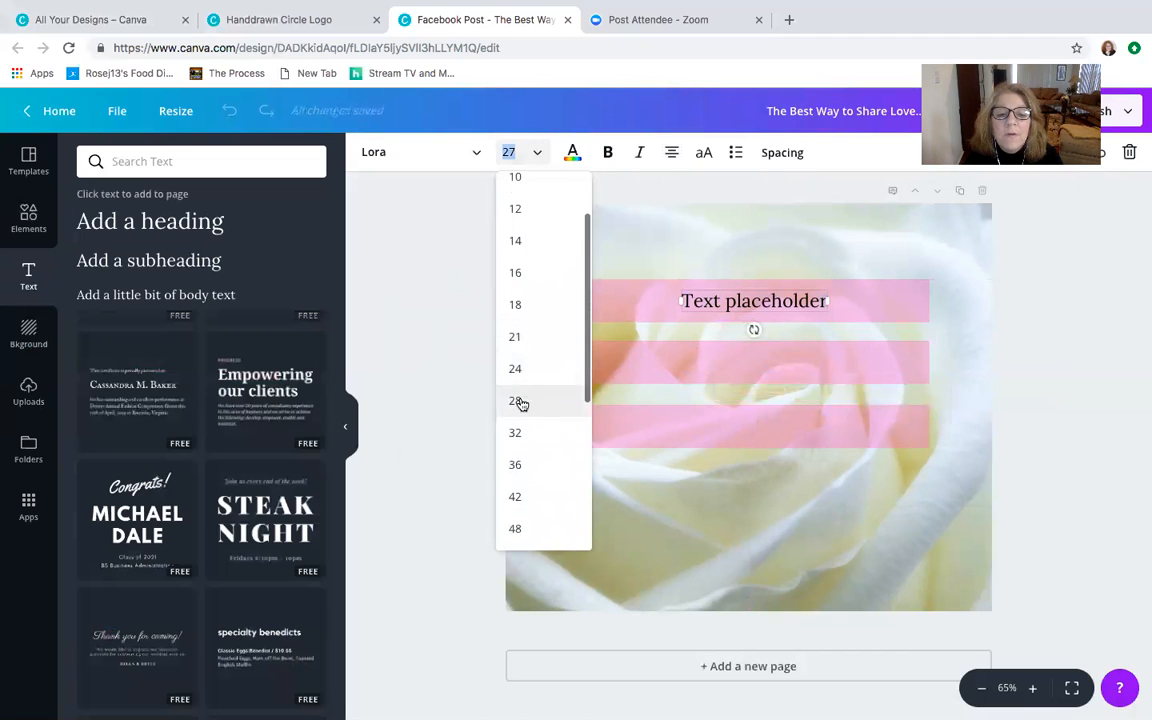
left_click(525, 437)
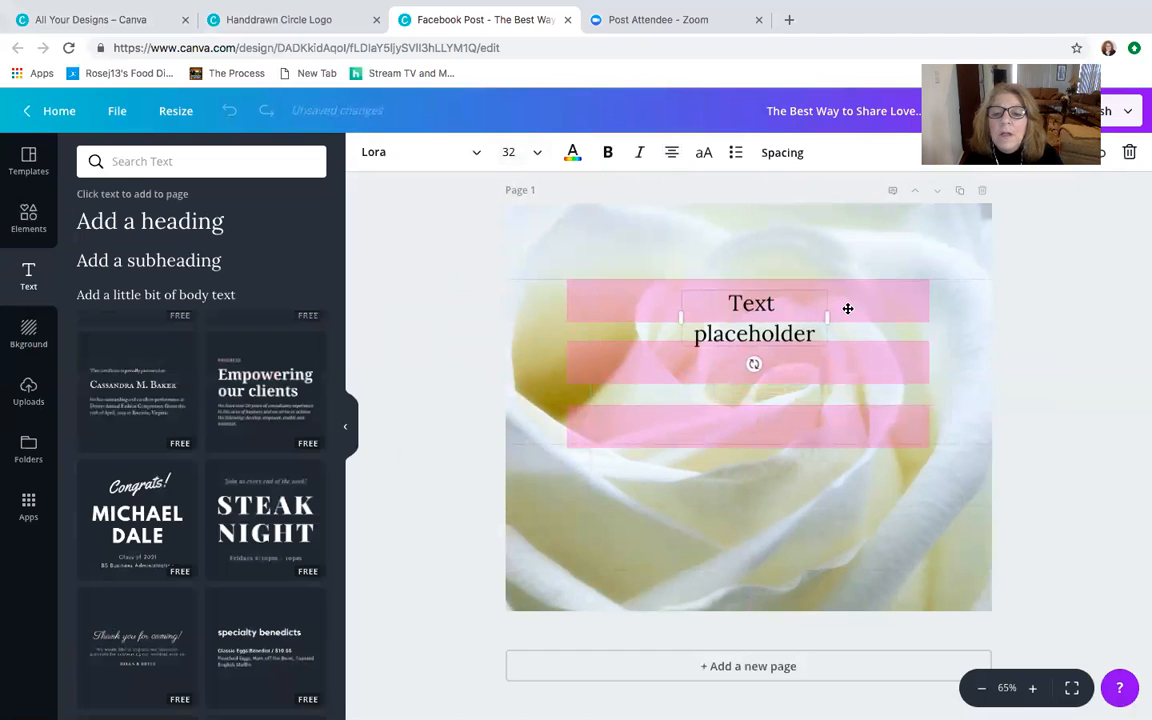
left_click_drag(829, 318, 902, 319)
left_click_drag(679, 301, 568, 298)
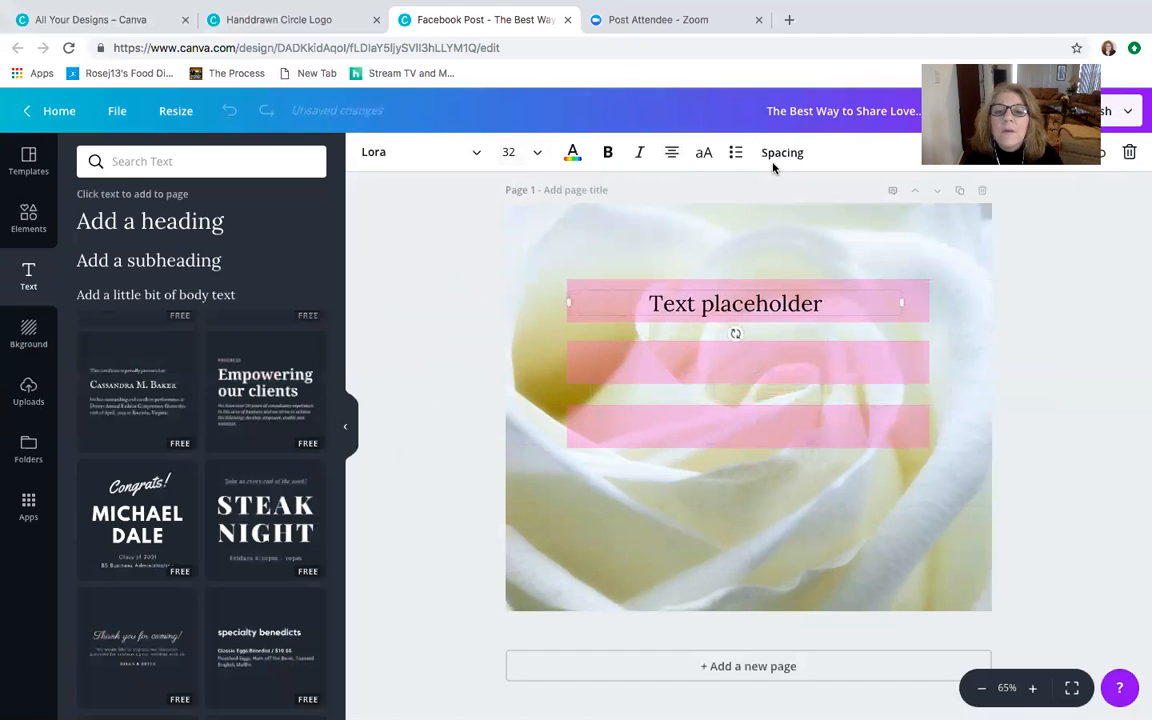
left_click(671, 152)
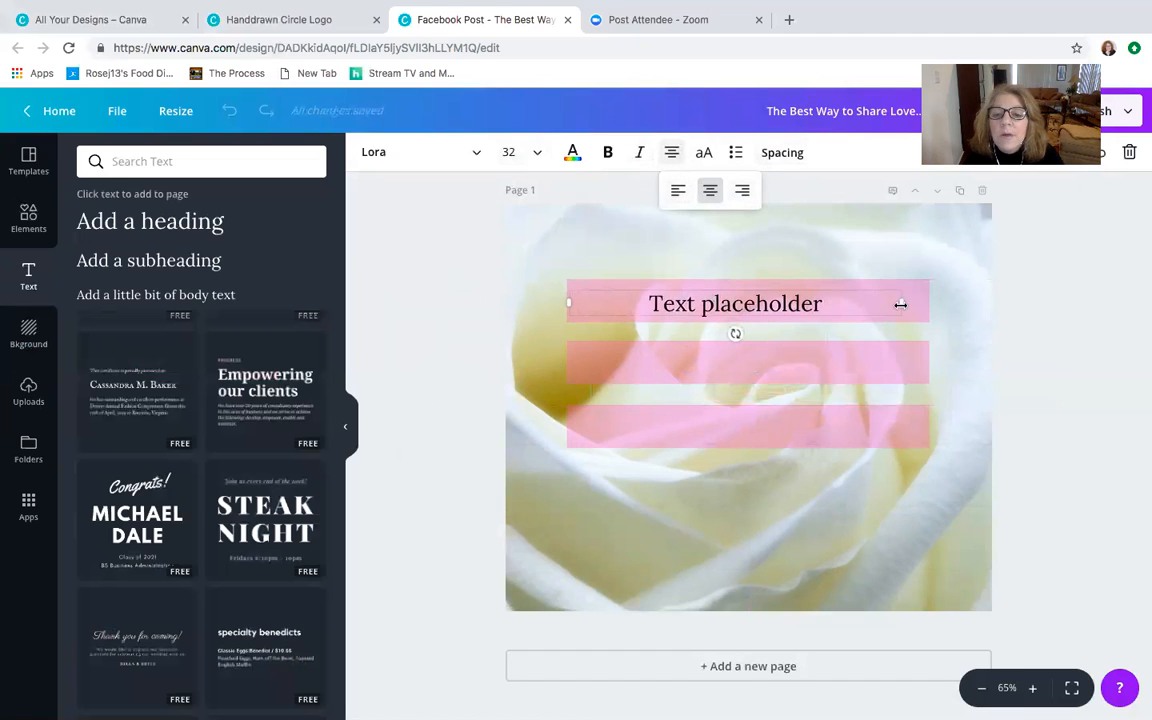
left_click_drag(900, 304, 928, 306)
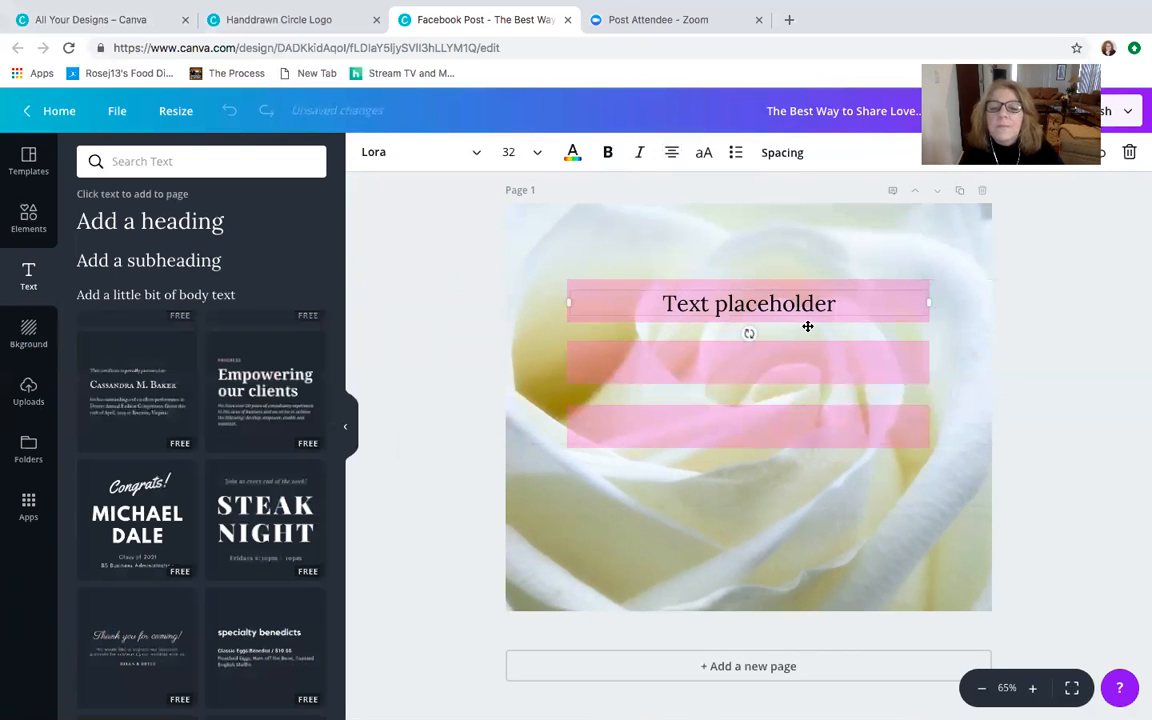
- Clear the heading's placeholder text and format it in the Foo-Foo font, white, at size 36
left_click_drag(838, 303, 659, 289)
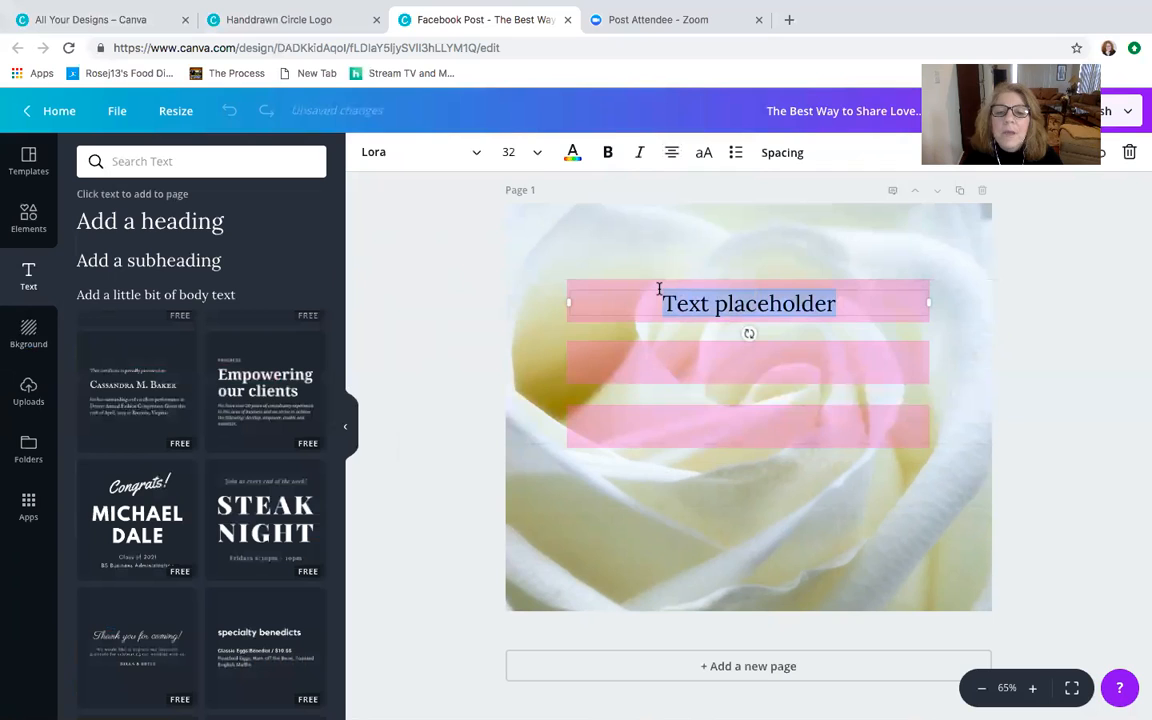
key("BackSpace")
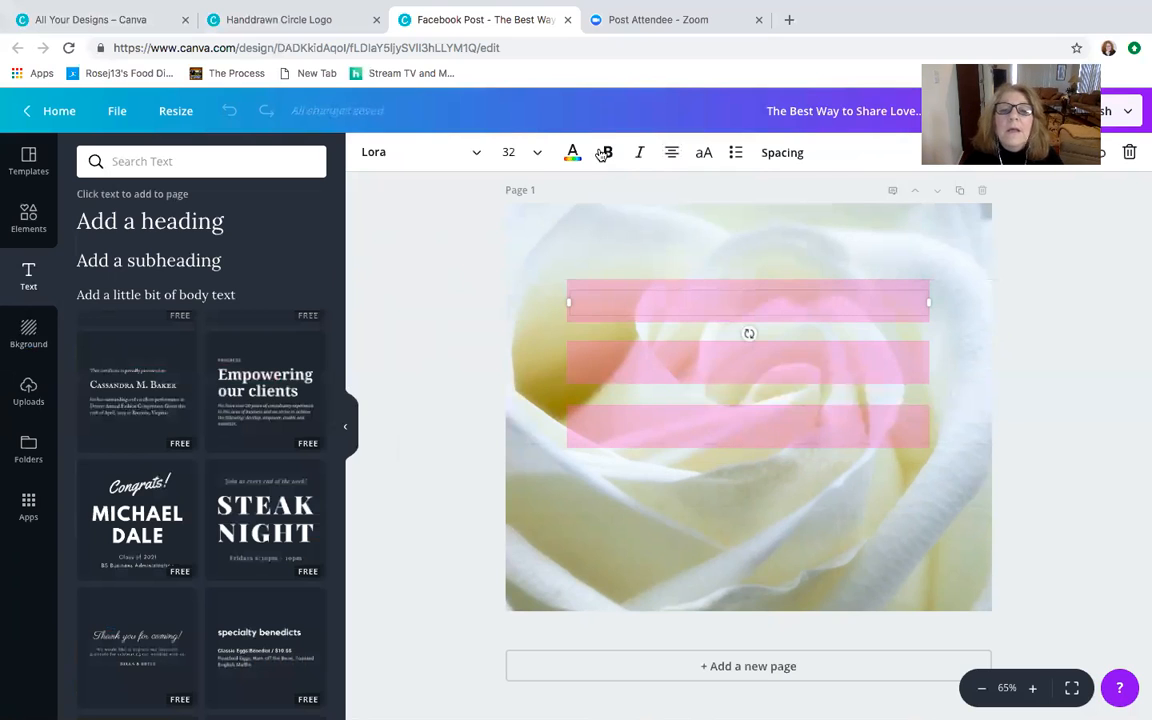
left_click(456, 150)
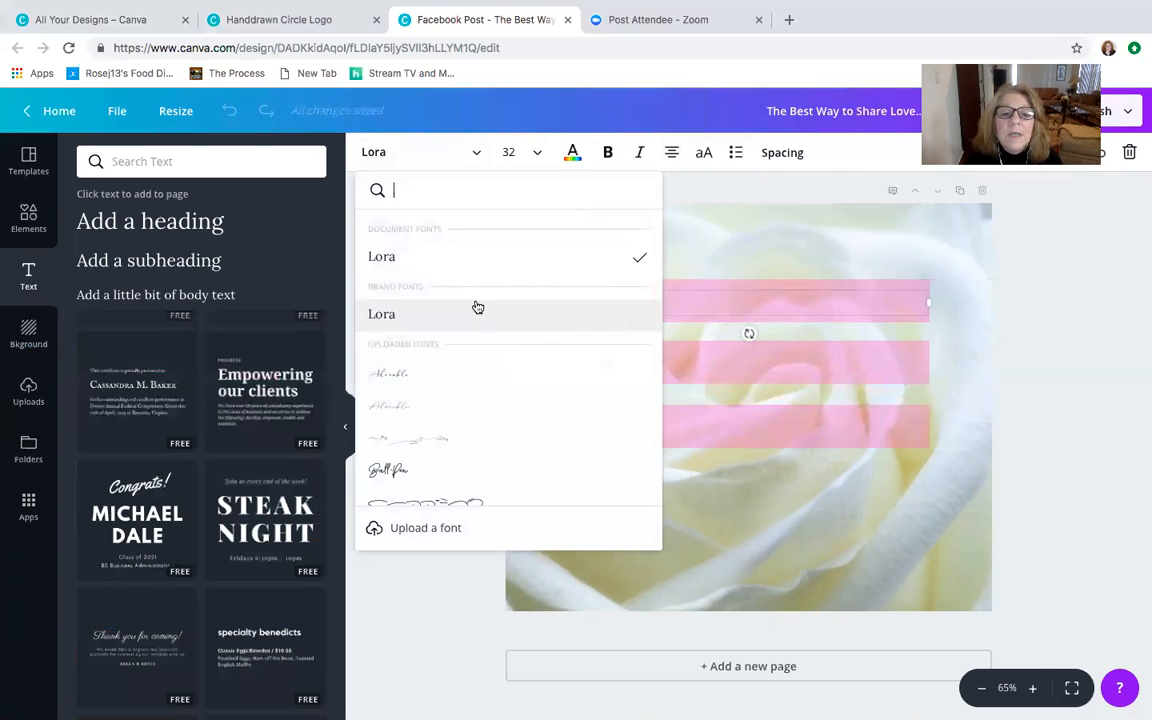
scroll(478, 307, "down", 5)
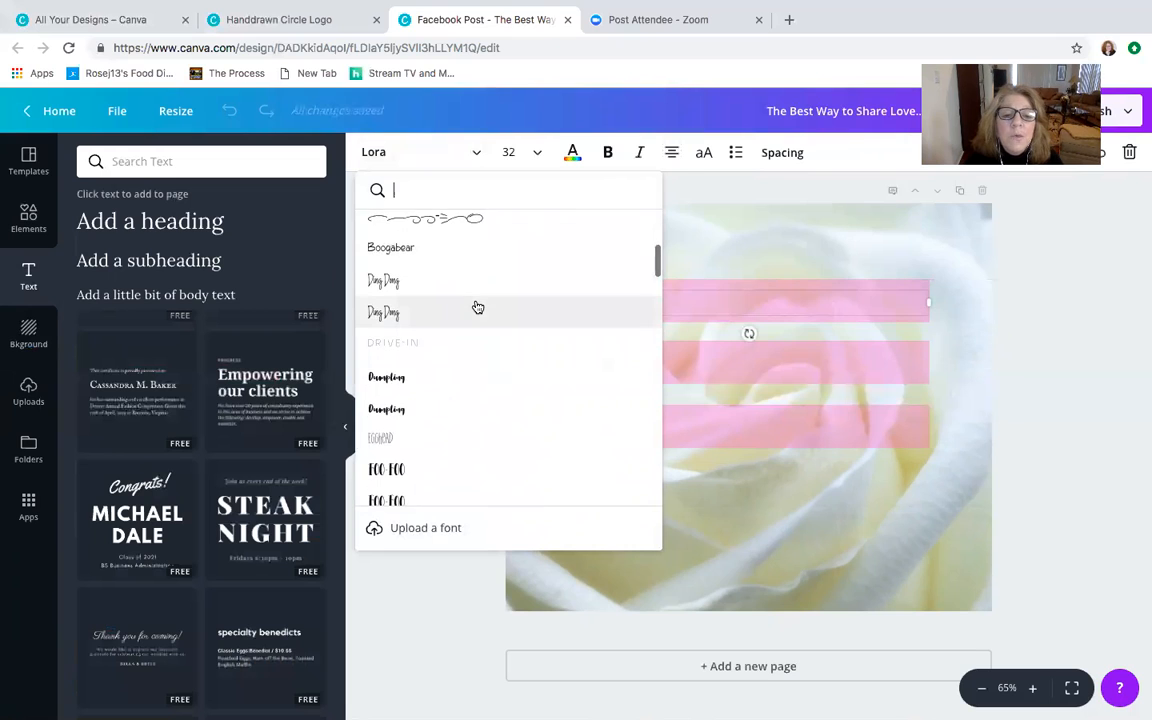
scroll(435, 383, "down", 2)
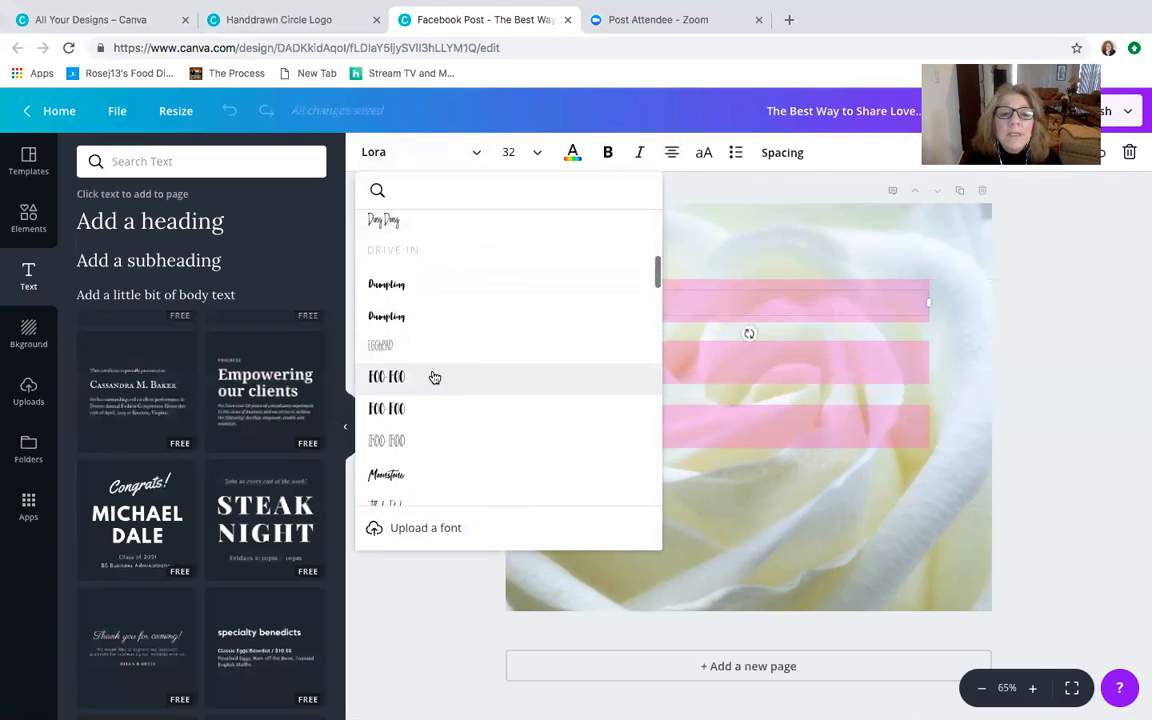
left_click(432, 377)
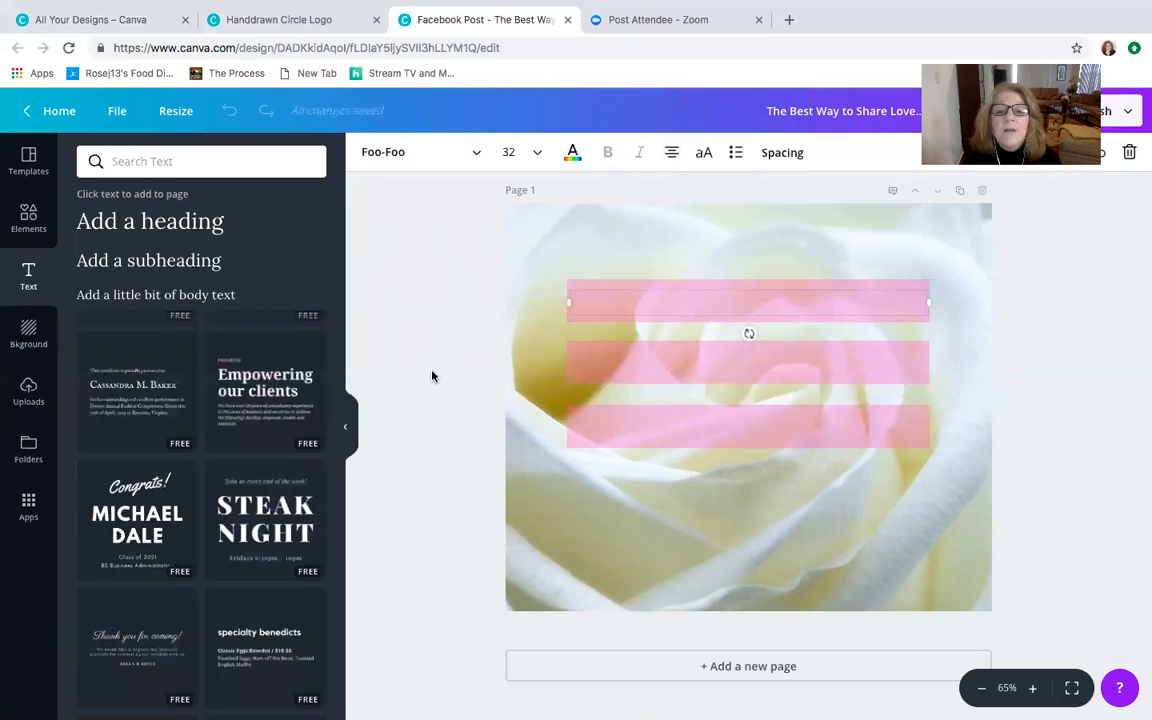
left_click(570, 153)
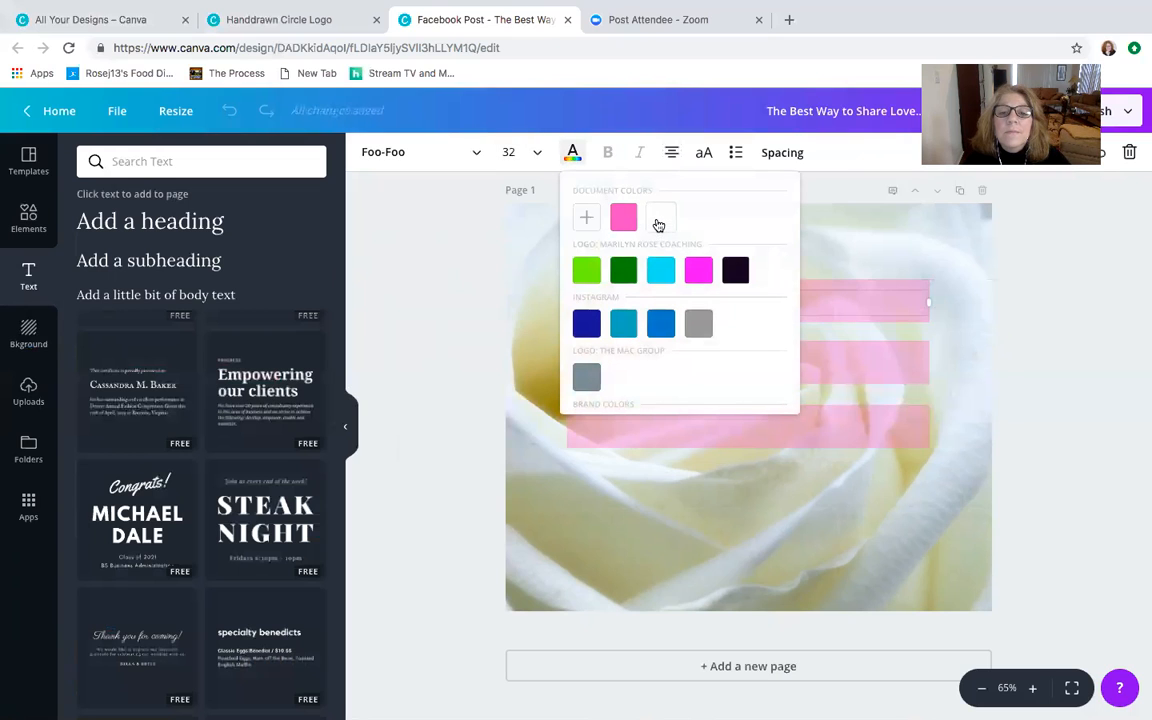
left_click(516, 152)
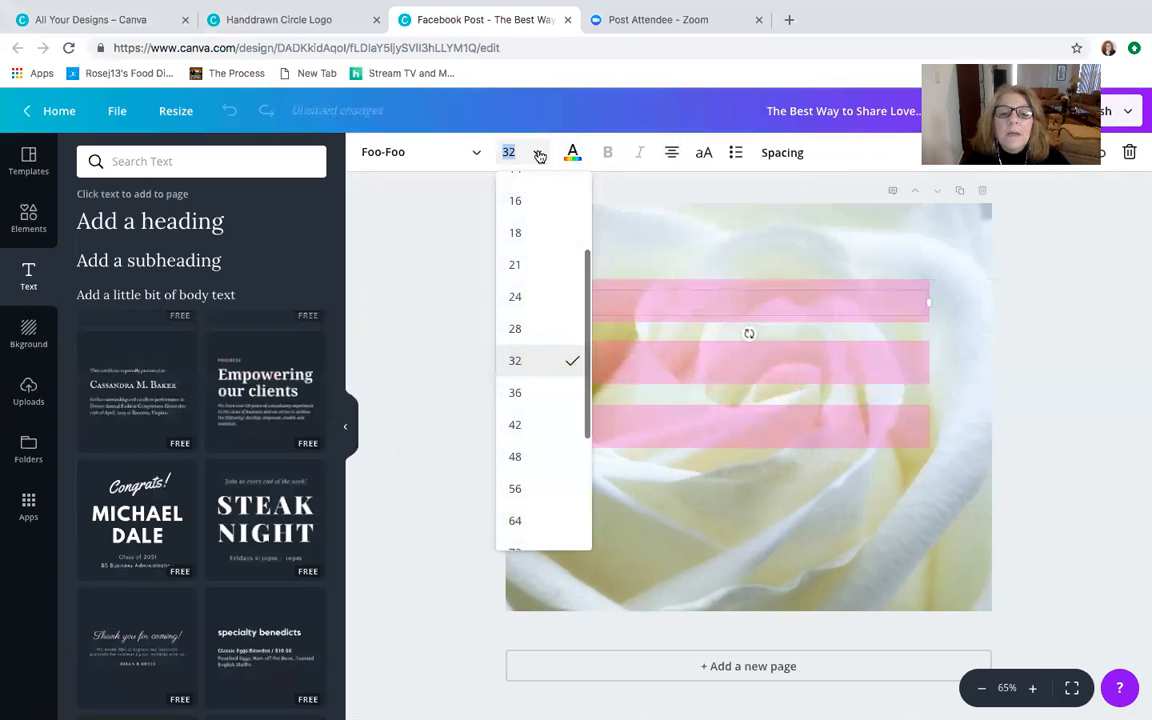
left_click(541, 393)
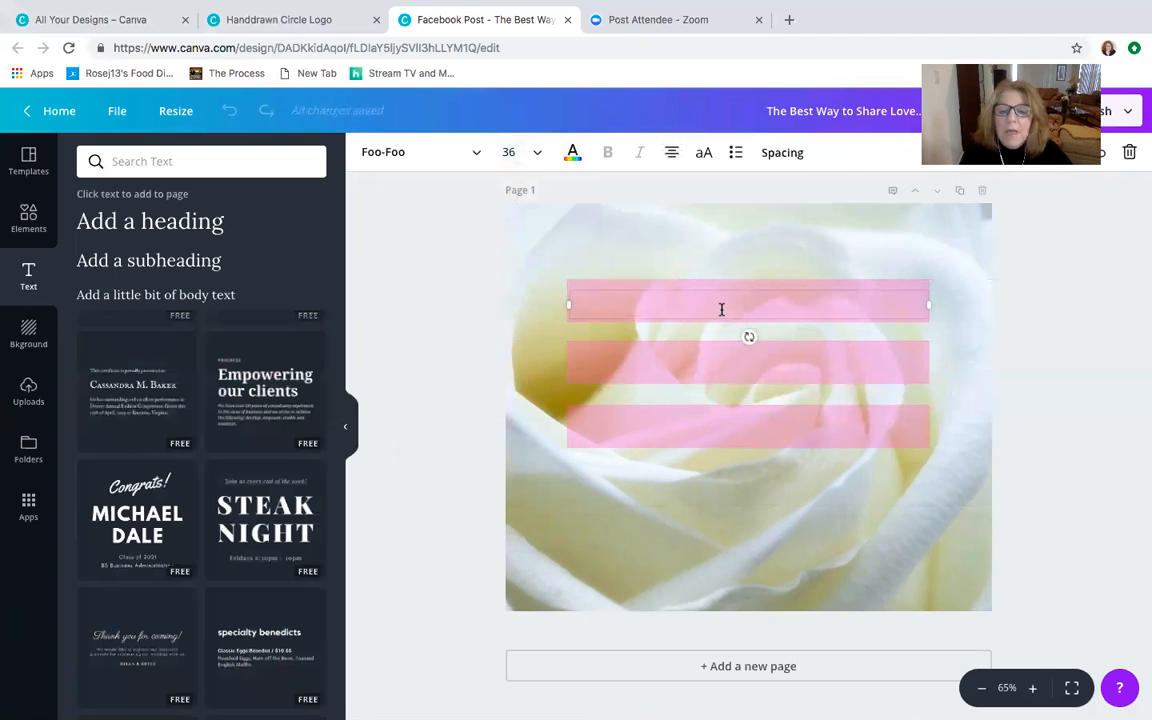
- Enter "THE BEST WAY" in the heading on the uppermost pink bar and set its letter spacing to 47
type("THE B")
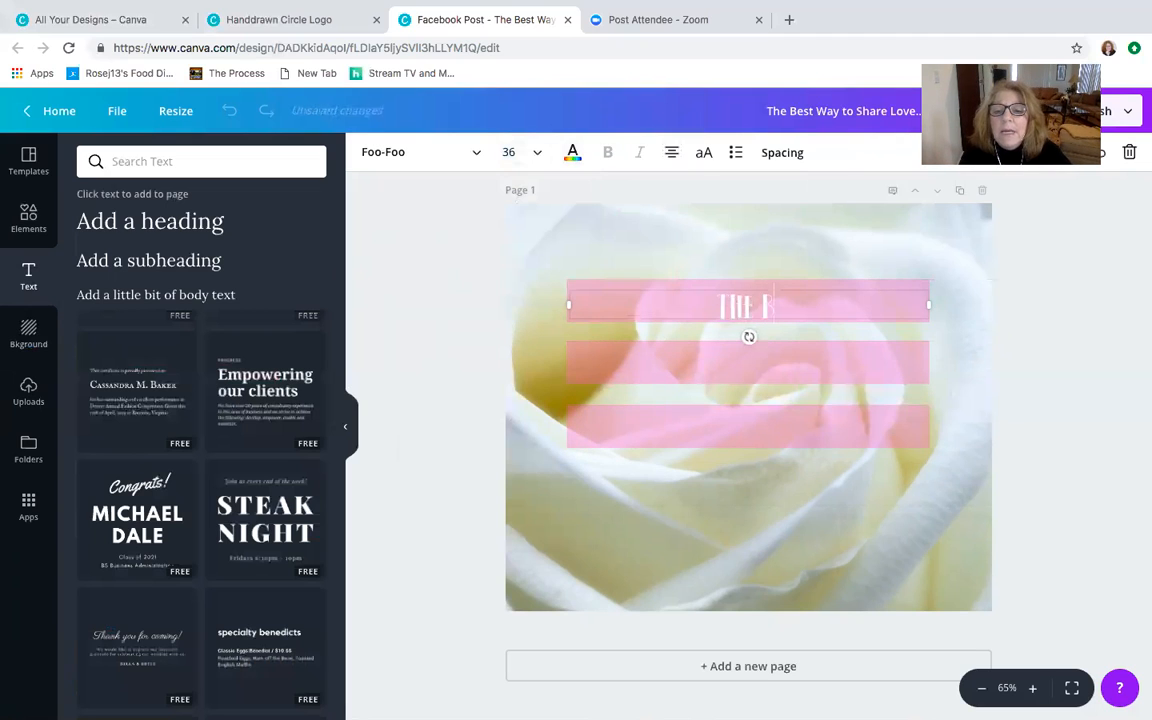
type("EST WAY")
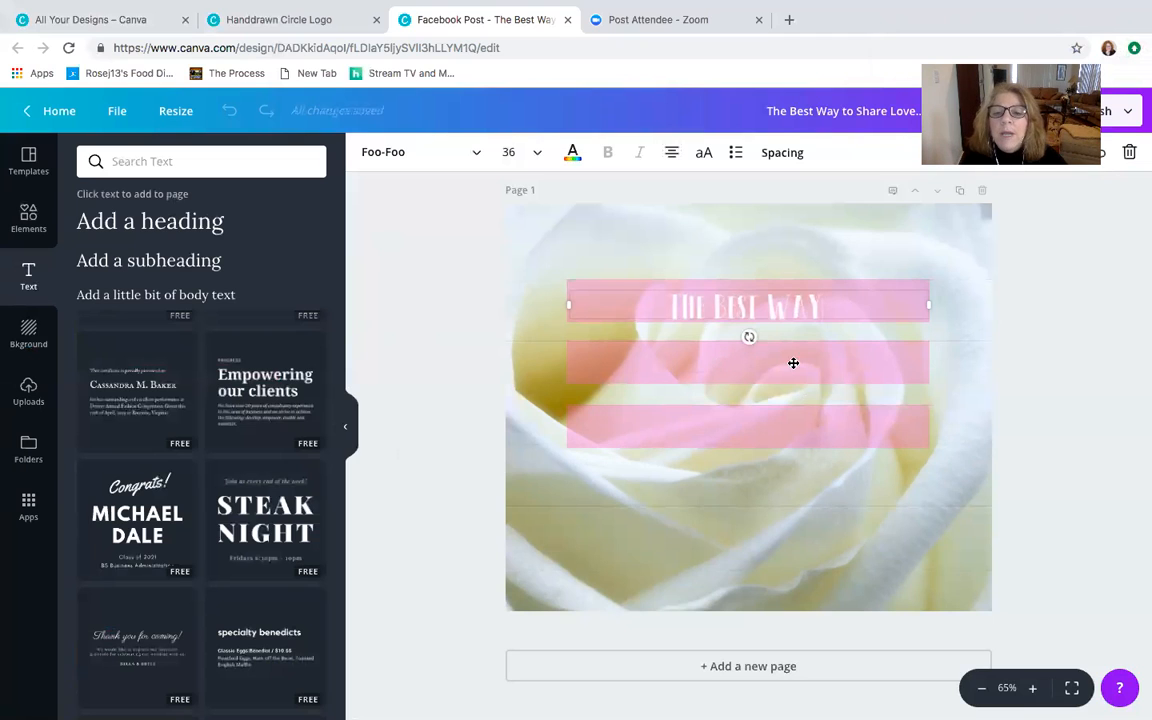
left_click(797, 158)
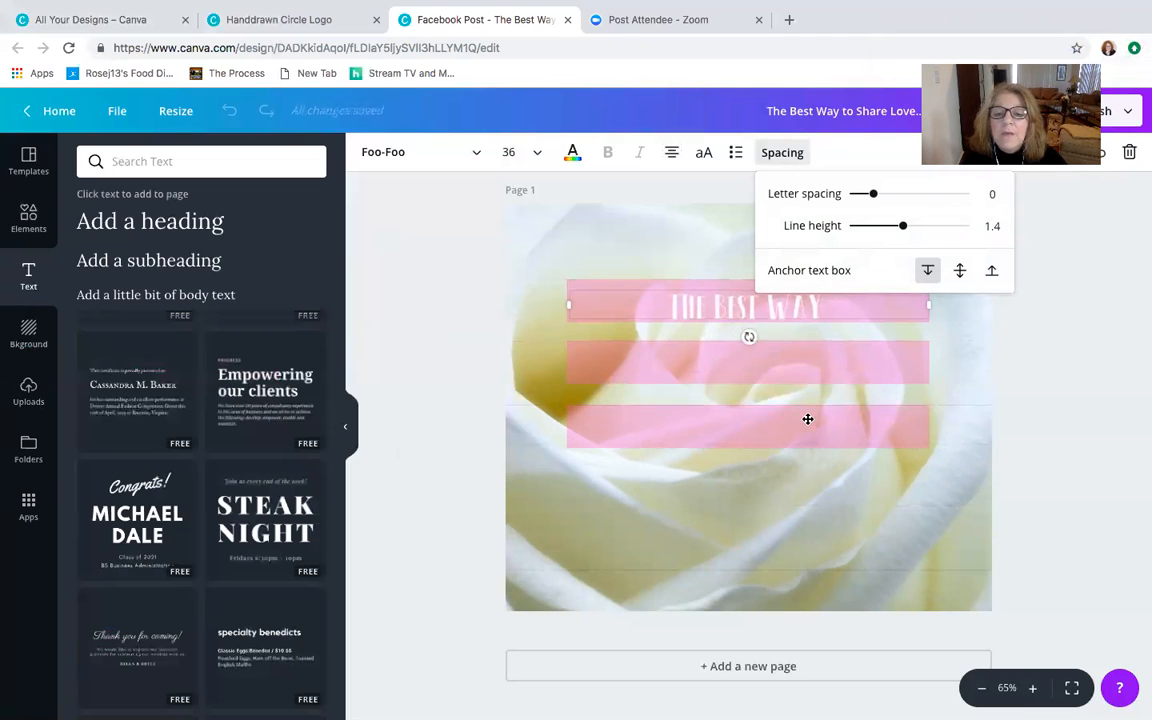
mouse_move(873, 193)
left_mouse_down()
mouse_move(897, 198)
mouse_move(865, 195)
mouse_move(880, 195)
left_mouse_up()
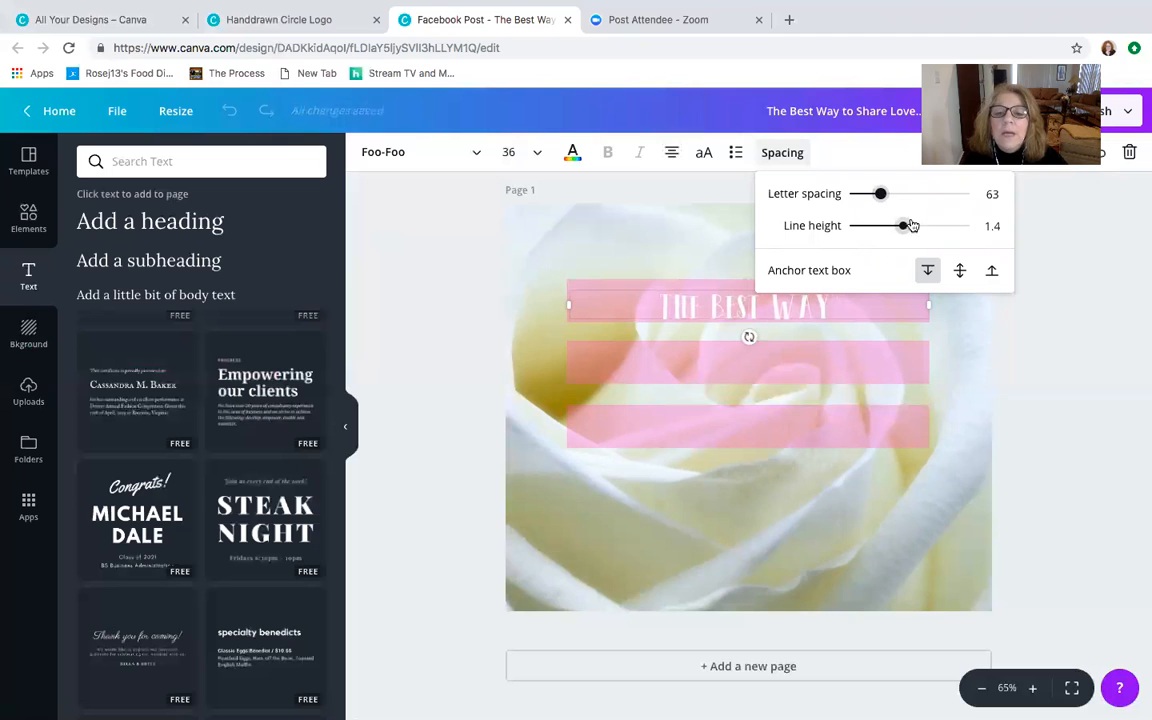
left_click_drag(880, 197, 878, 197)
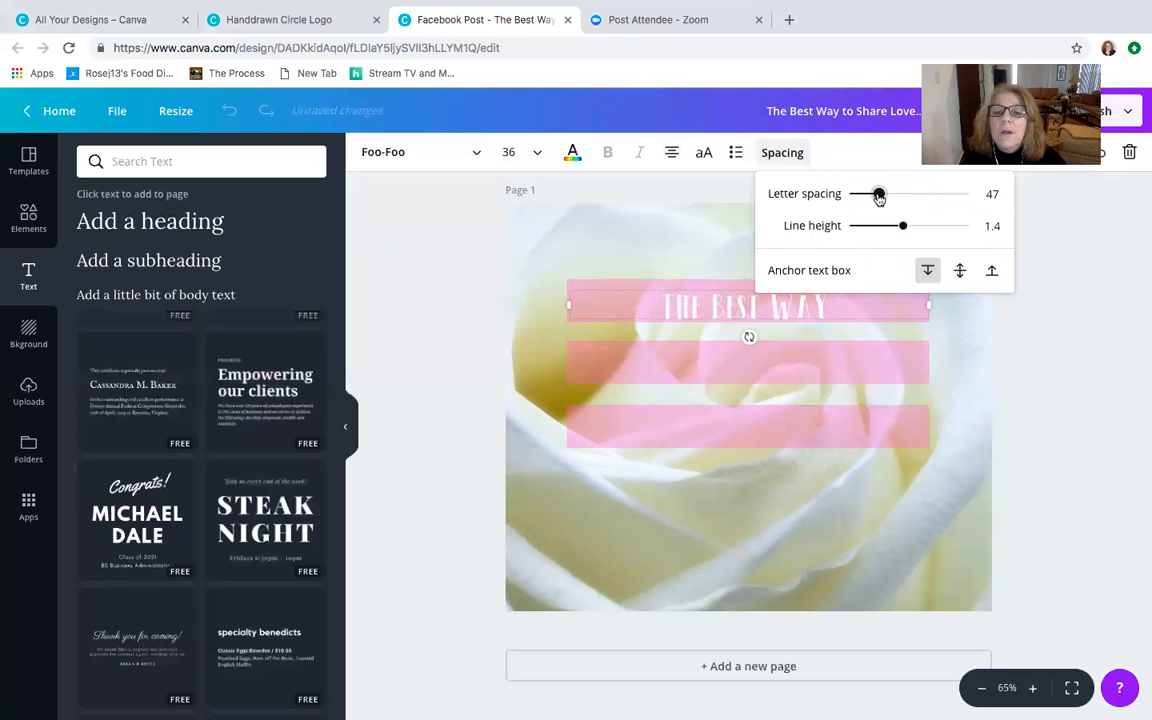
left_click(1064, 209)
- Duplicate the "THE BEST WAY" text onto the middle and lowest pink bars, nudging each line to sit centered on its bar
left_click(780, 307)
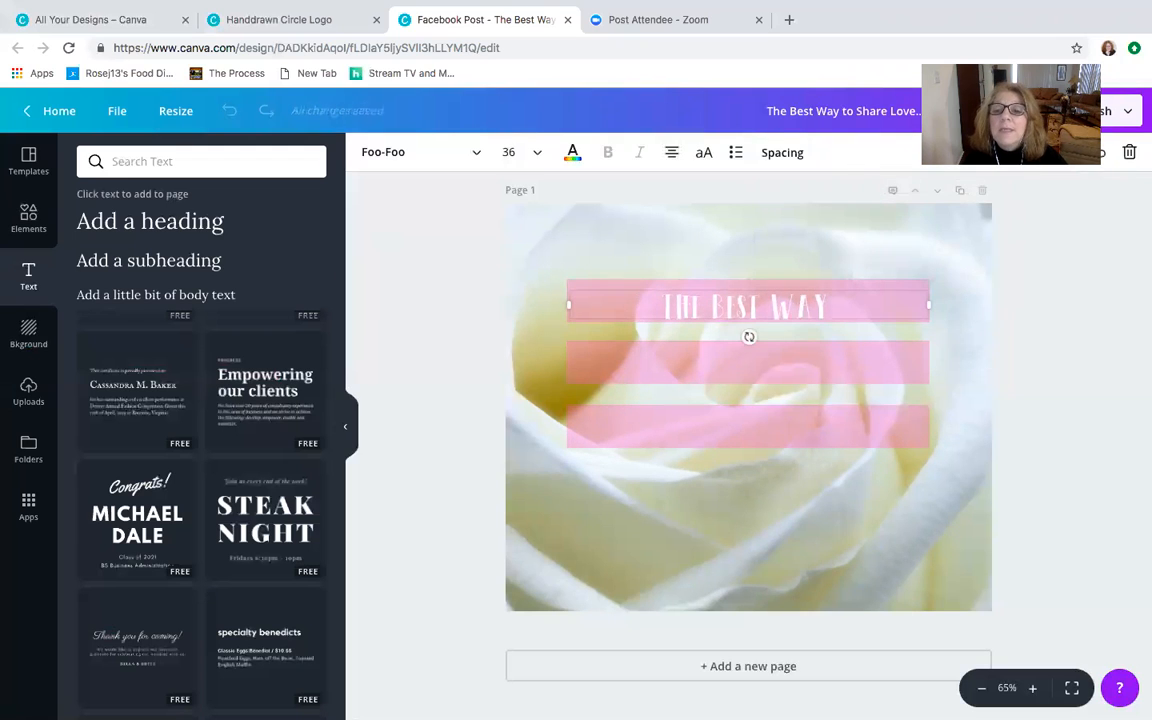
left_click_drag(737, 288, 741, 347)
left_click(767, 301)
left_click_drag(767, 301, 767, 303)
left_click(815, 366)
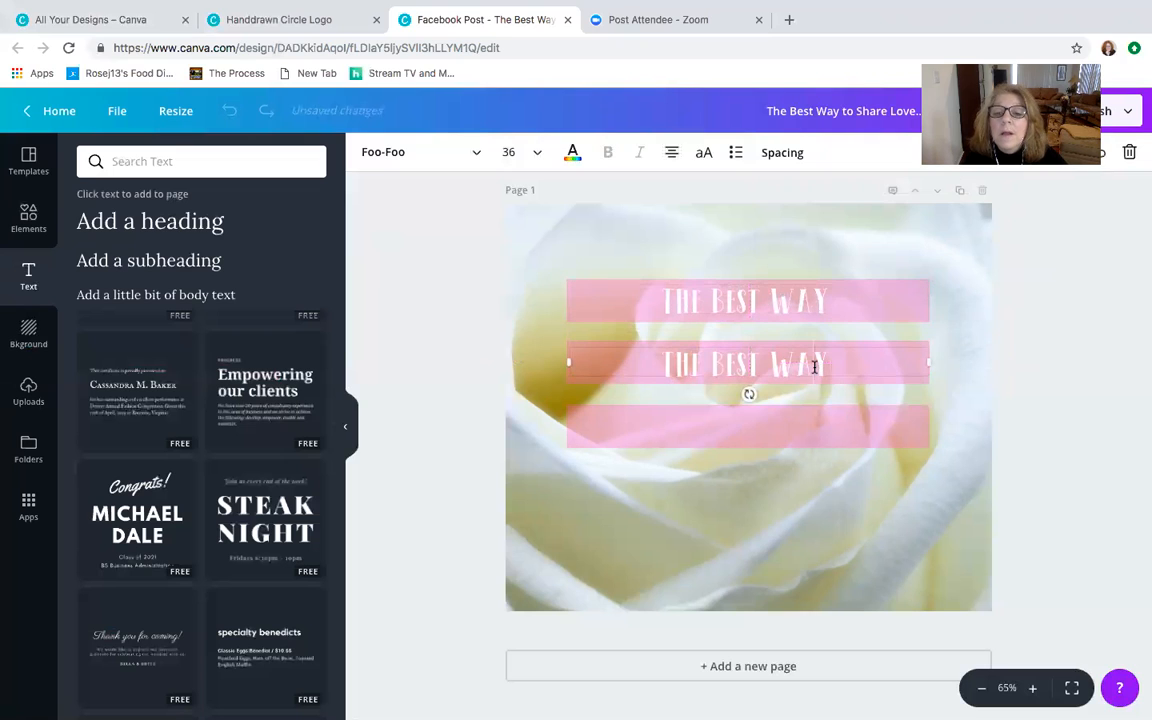
key("super+v")
left_click_drag(743, 367, 735, 425)
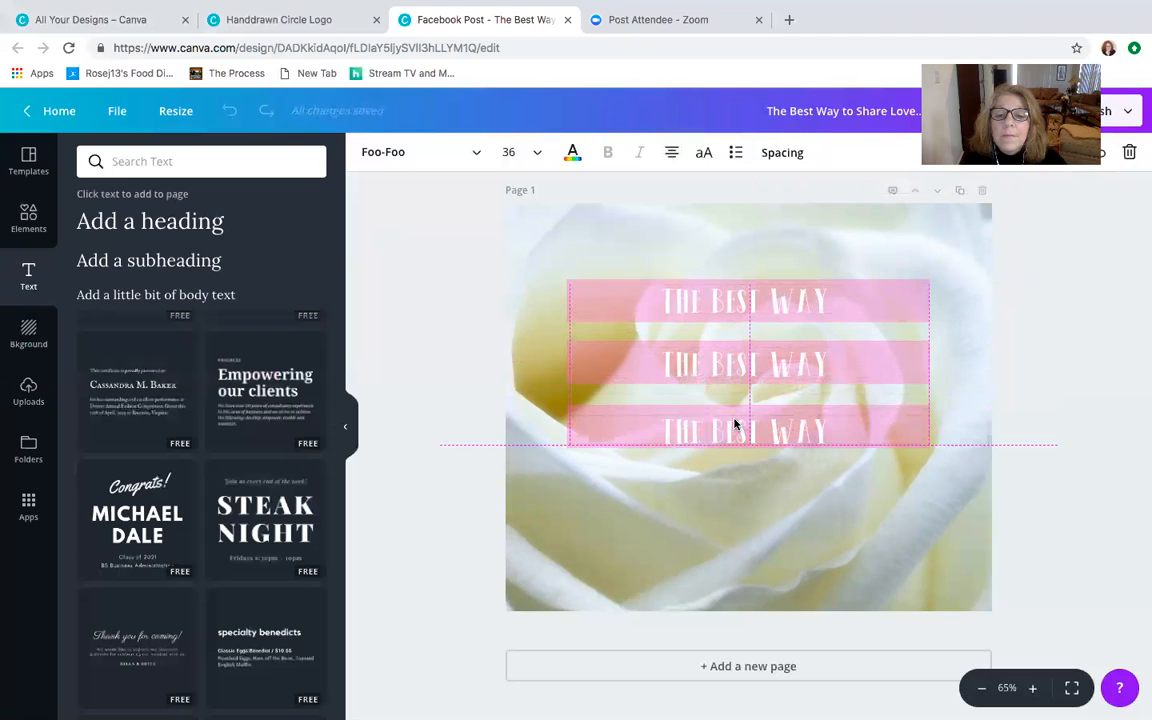
left_click_drag(735, 425, 735, 416)
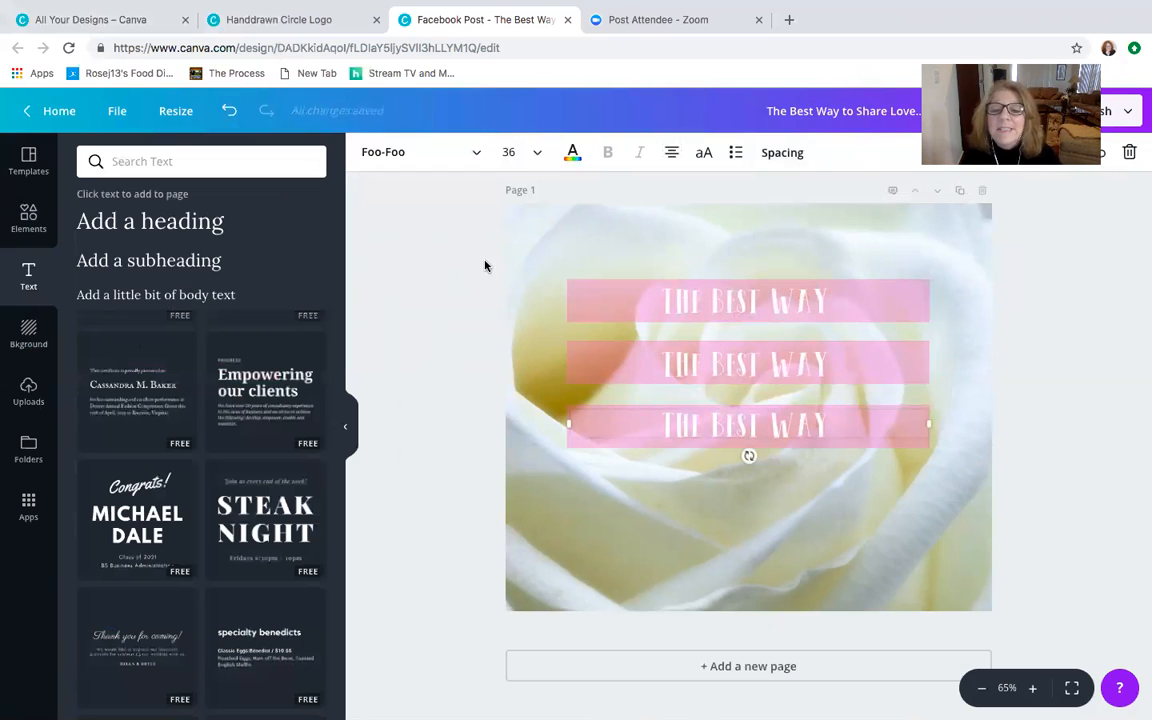
- Replace the text on the middle pink bar with "TO SHARE LOVE"
left_click(819, 375)
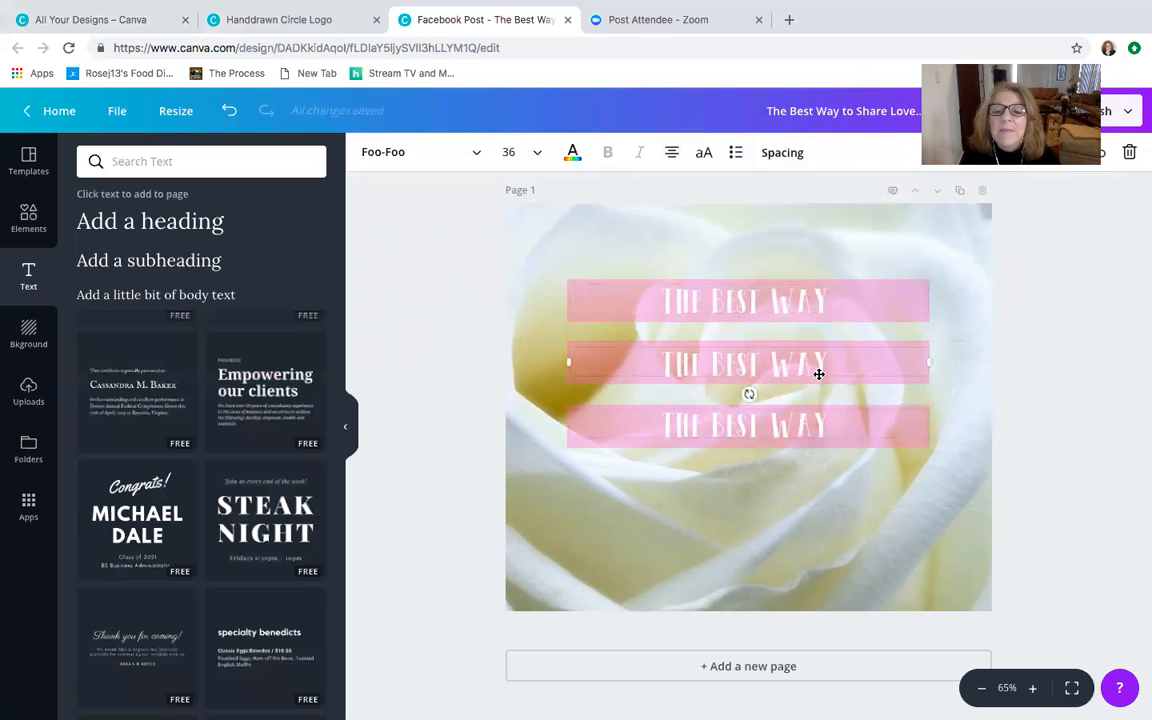
left_click_drag(833, 368, 663, 360)
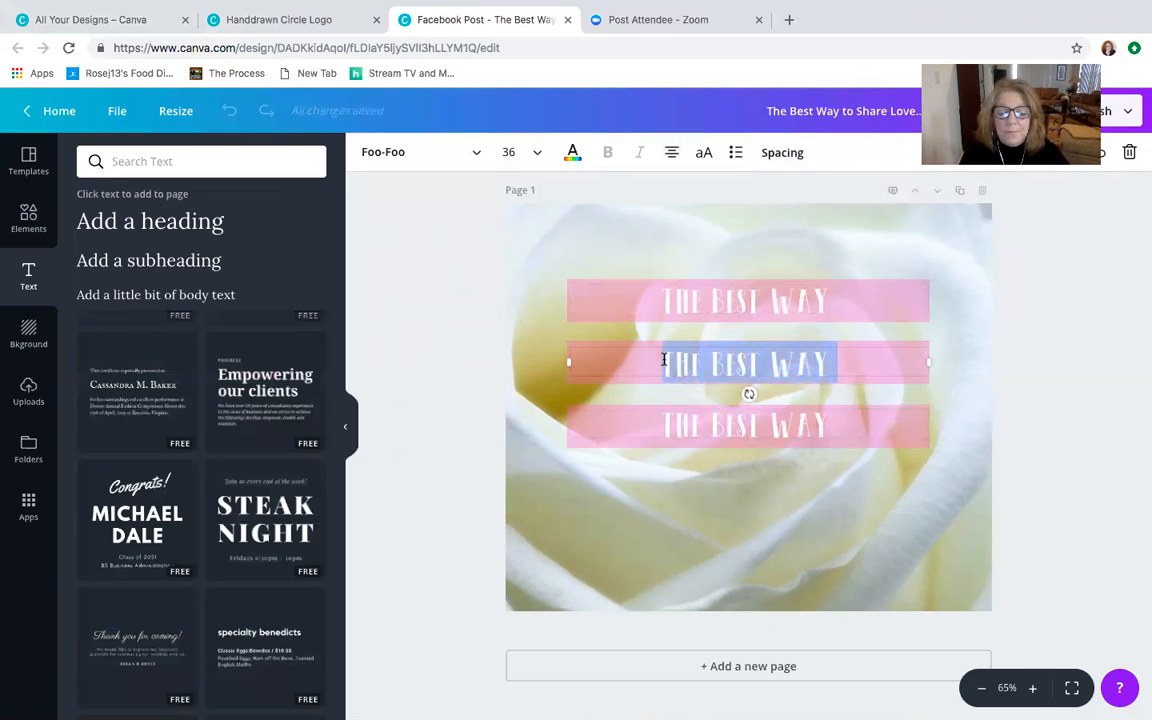
type("TO SHA")
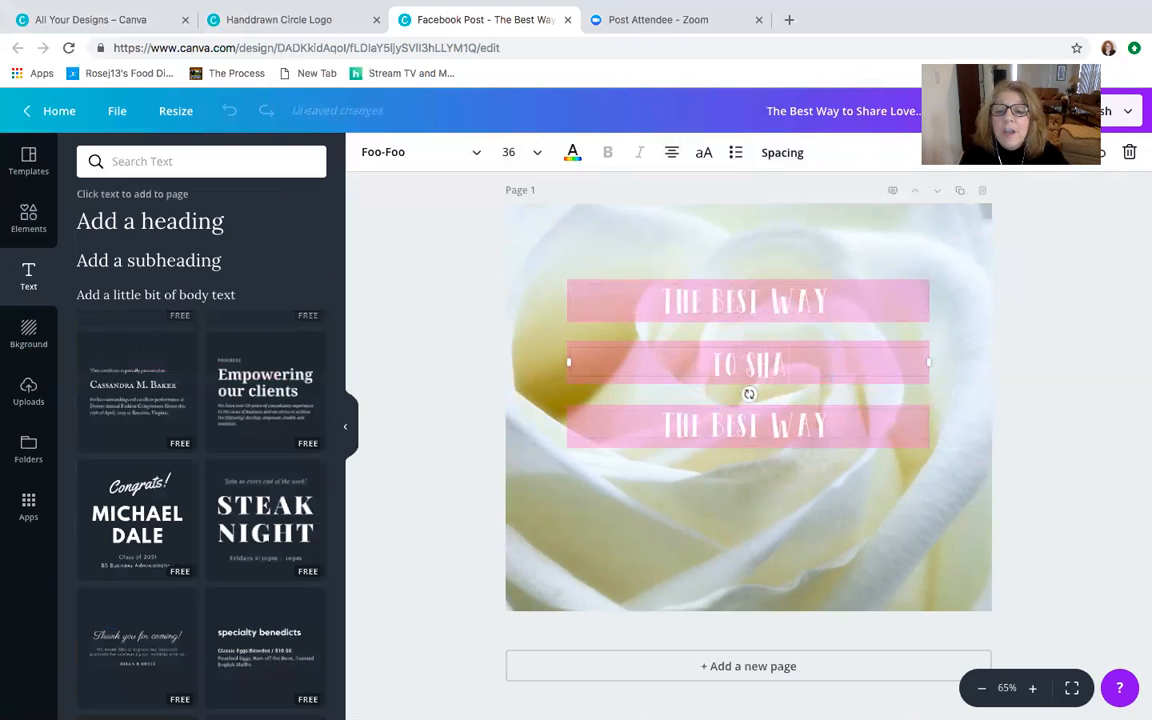
type("RE LOVE")
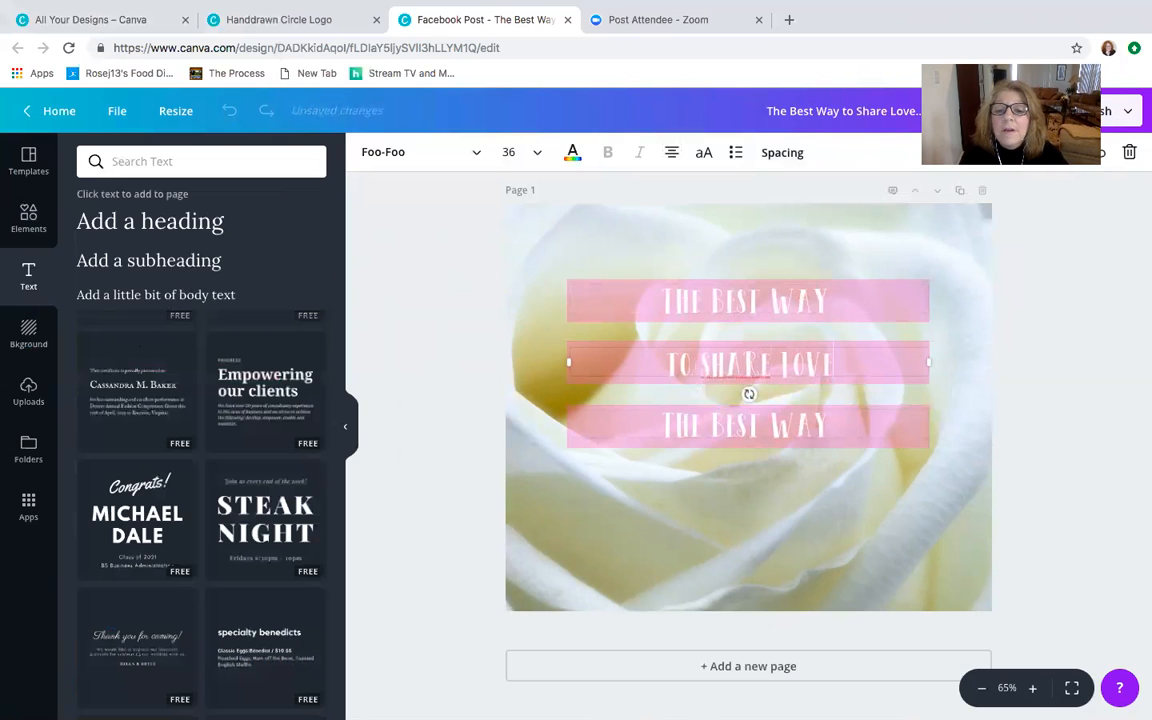
- Retype the word "SHARE" in the middle bar's text
right_click(731, 370)
key("Escape")
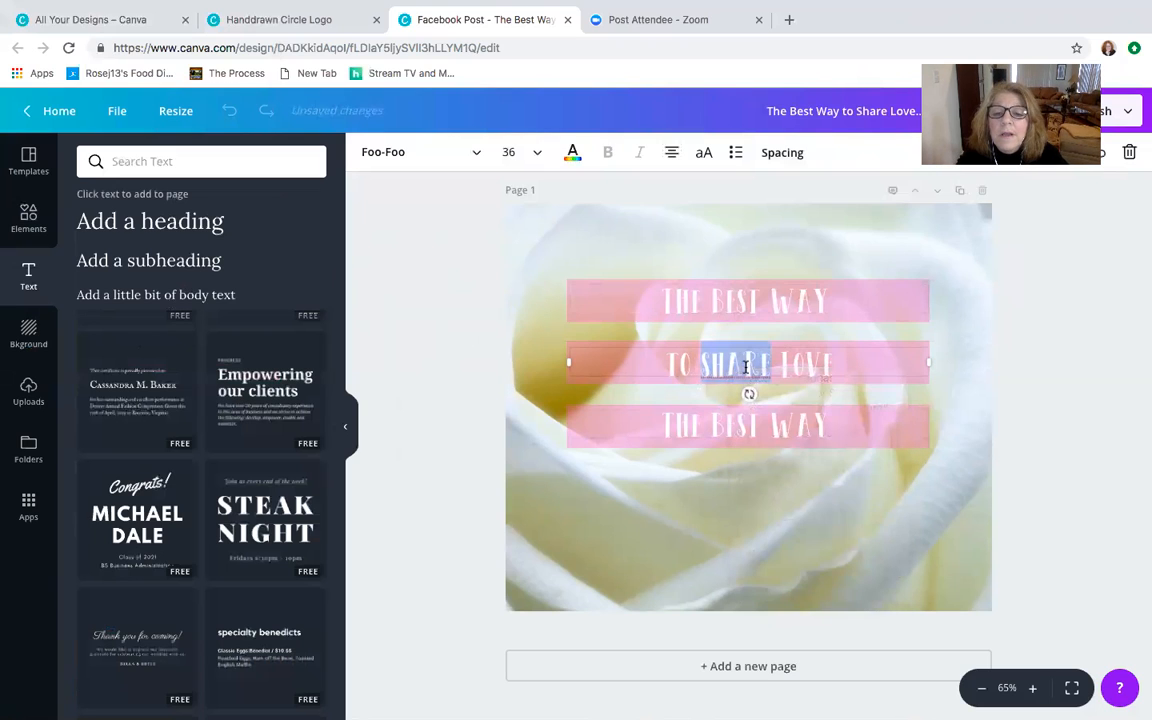
left_click(794, 365)
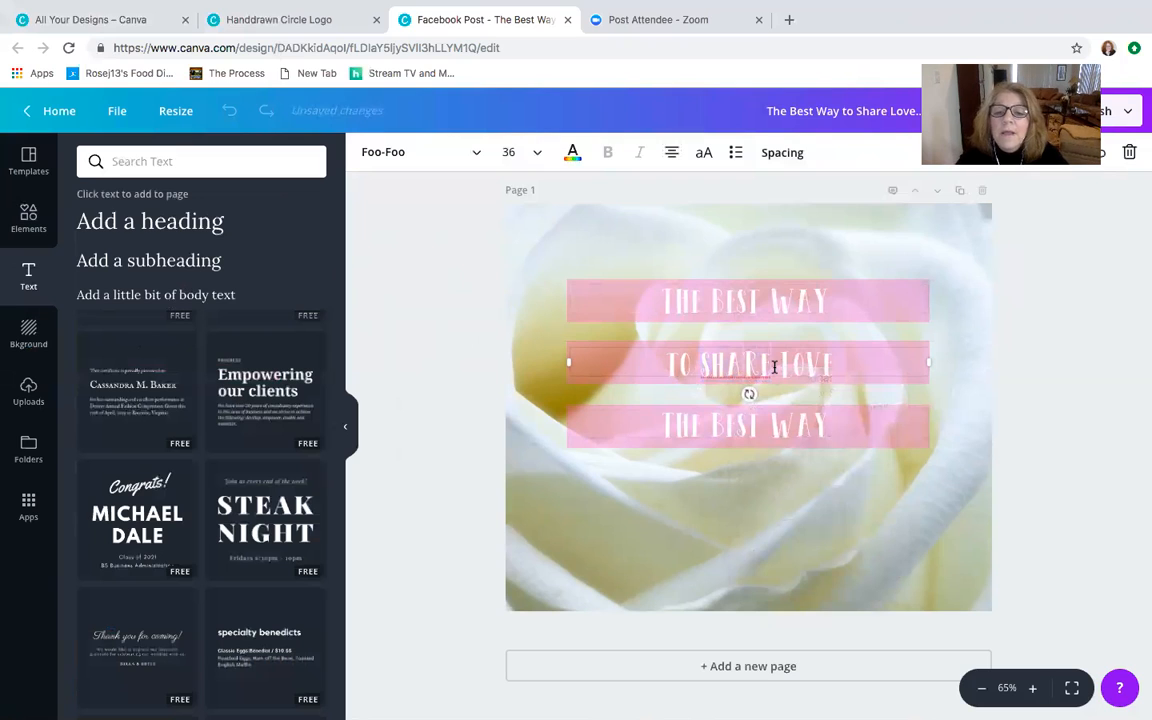
key("BackSpace")
key("BackSpace")
key("BackSpace")
key("BackSpace")
key("BackSpace")
type("SHARE")
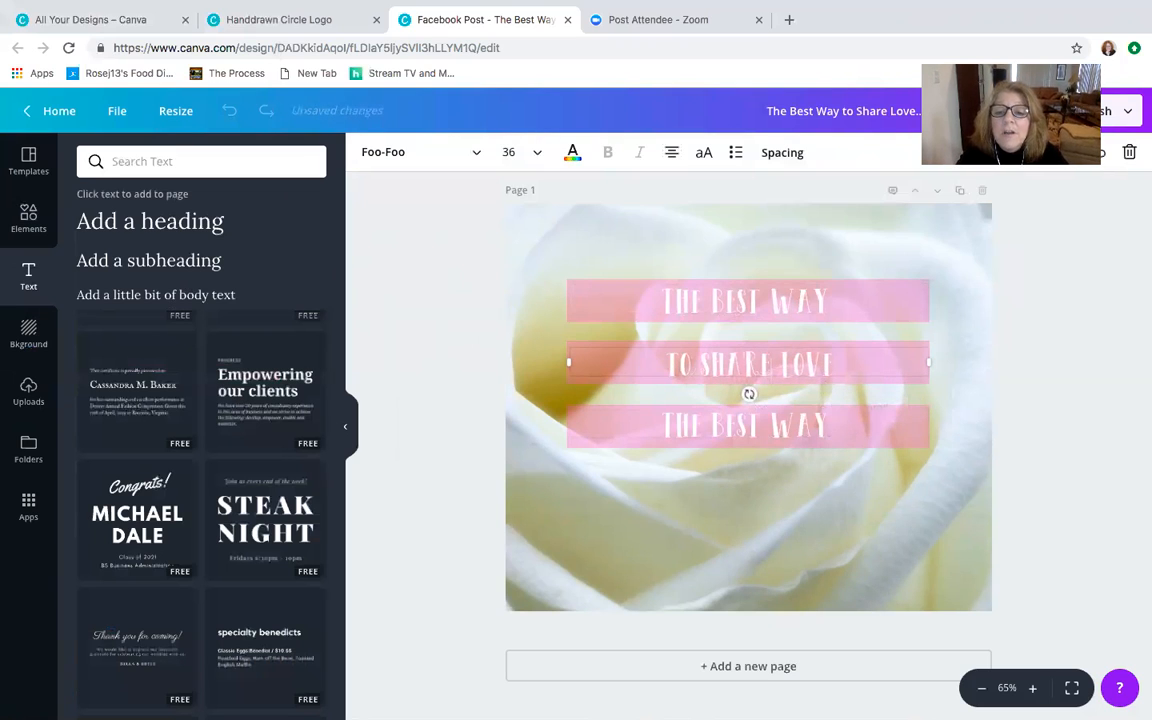
- Replace the text on the lowest pink bar with "is to be love" and set its letter spacing to 99
left_click(827, 420)
left_click_drag(825, 422, 667, 421)
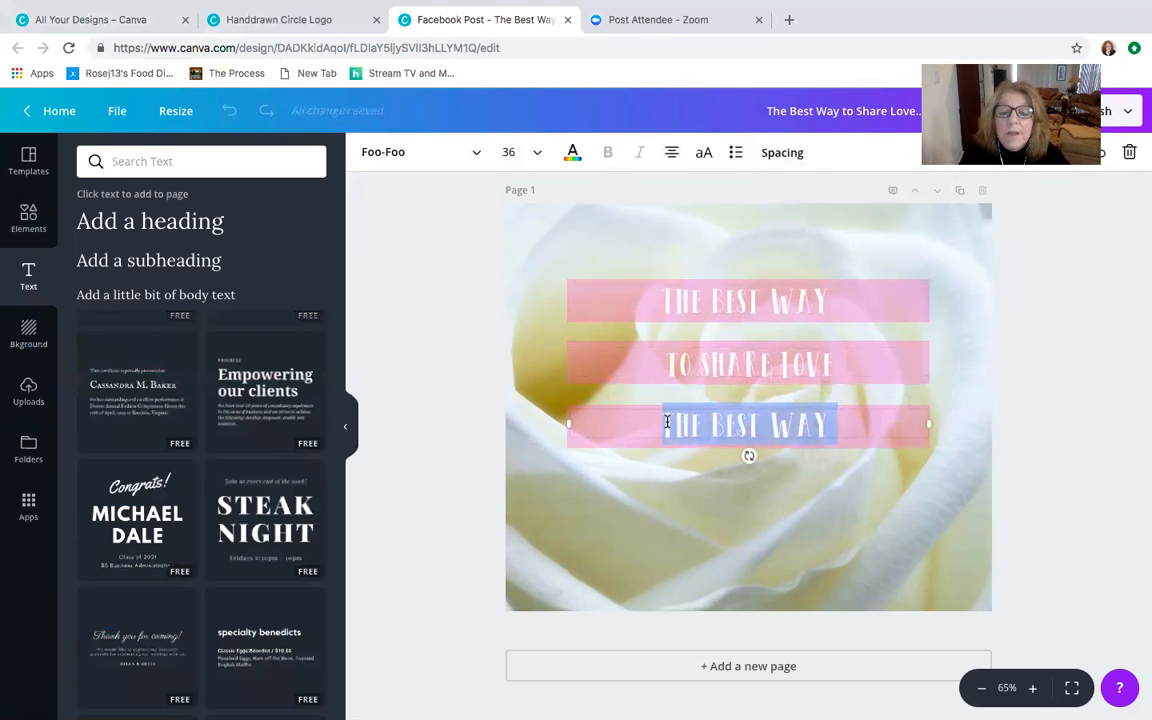
type("is to be love")
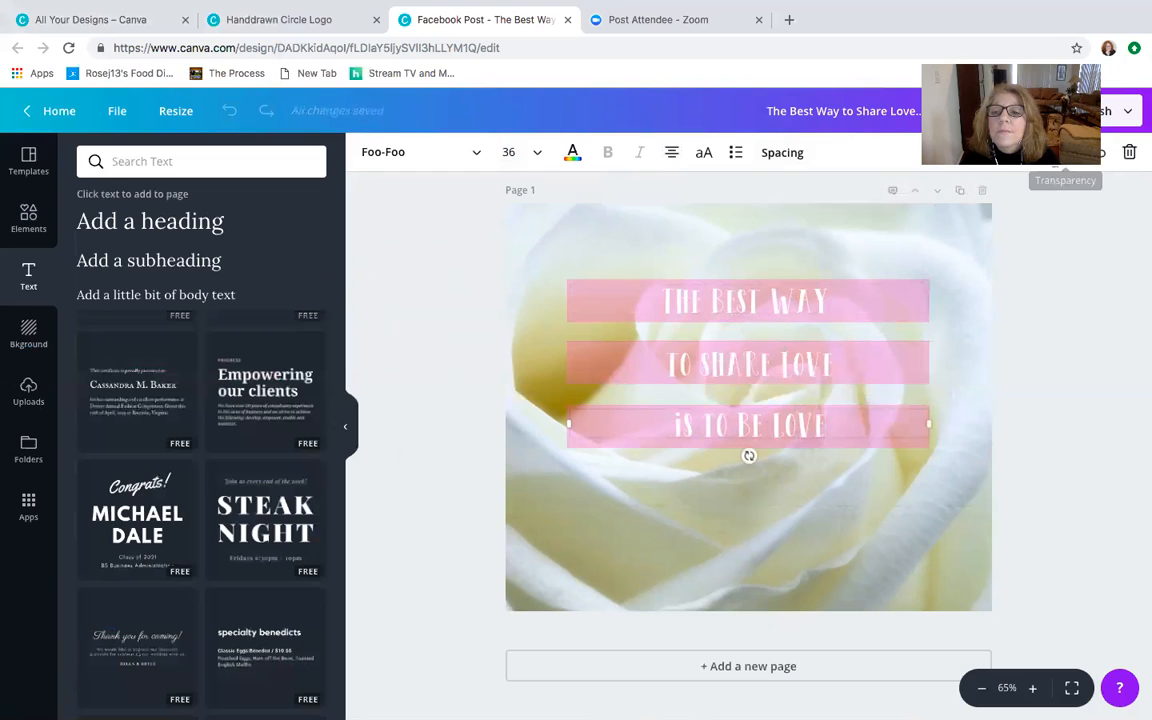
left_click(785, 157)
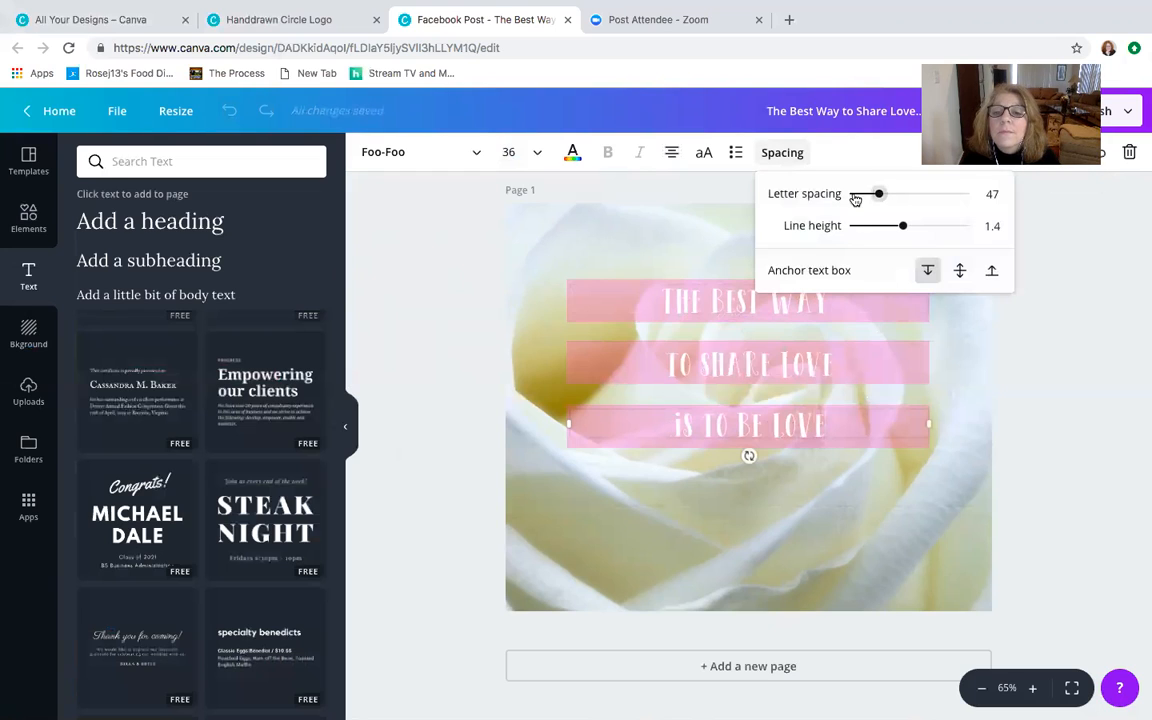
left_click_drag(876, 197, 885, 200)
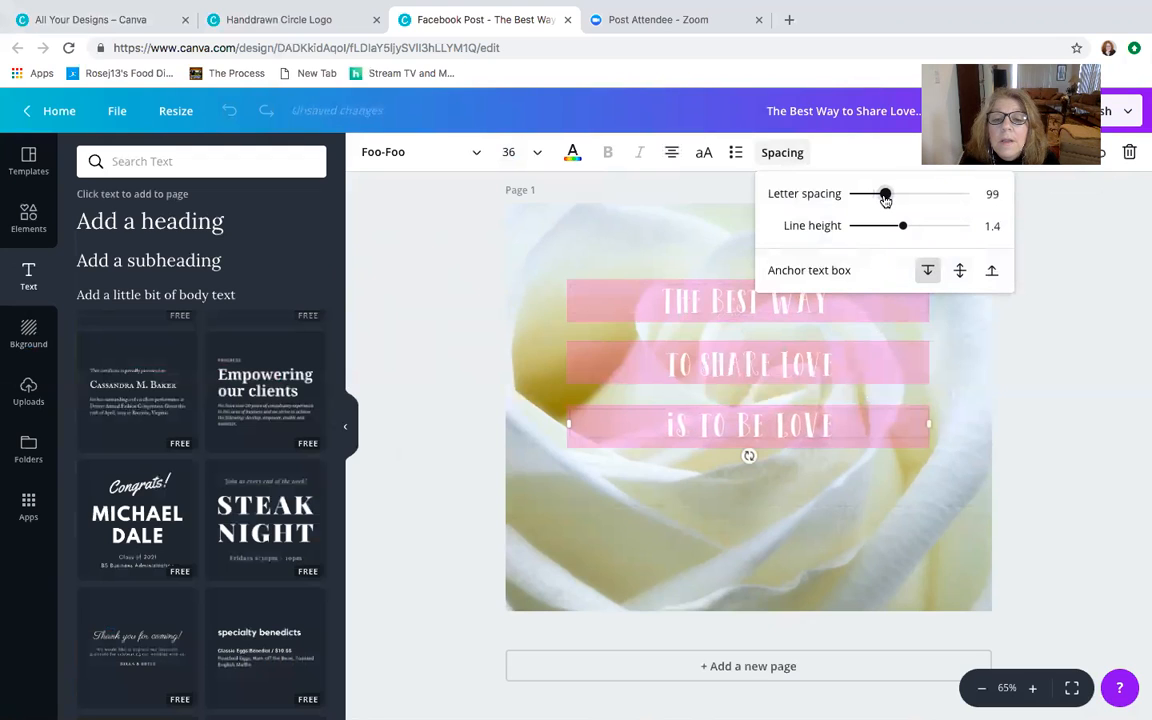
- Set the letter spacing of the "THE BEST WAY" line to 78
left_click(728, 298)
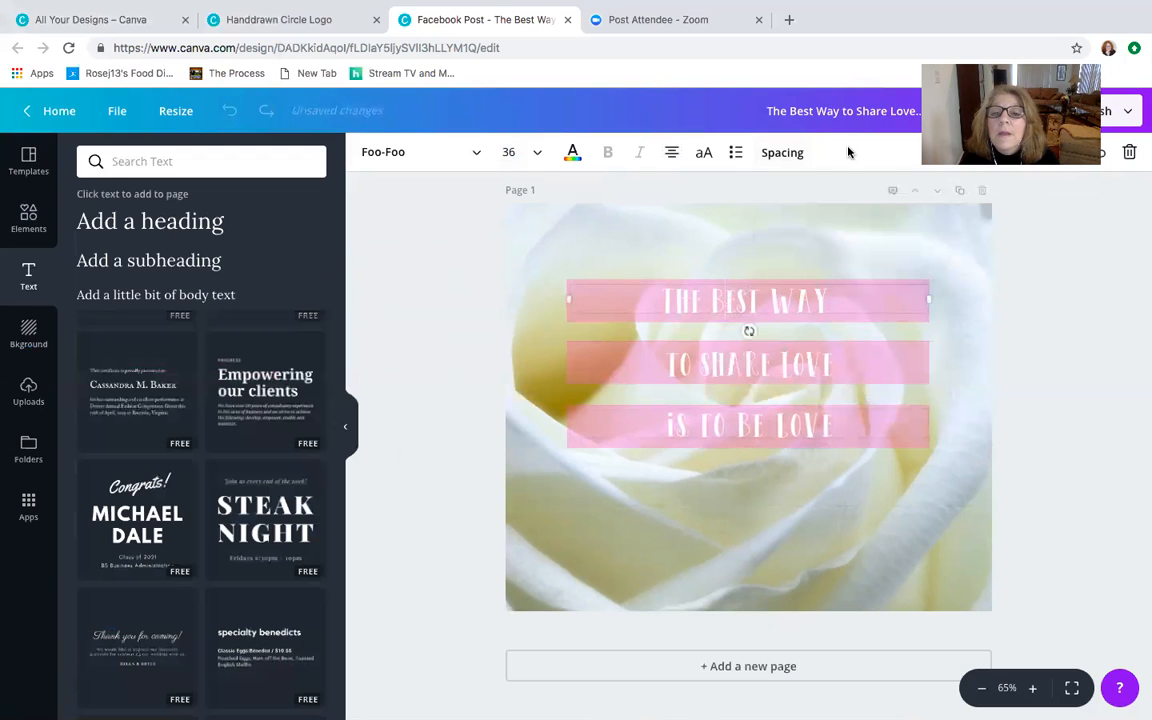
left_click(787, 153)
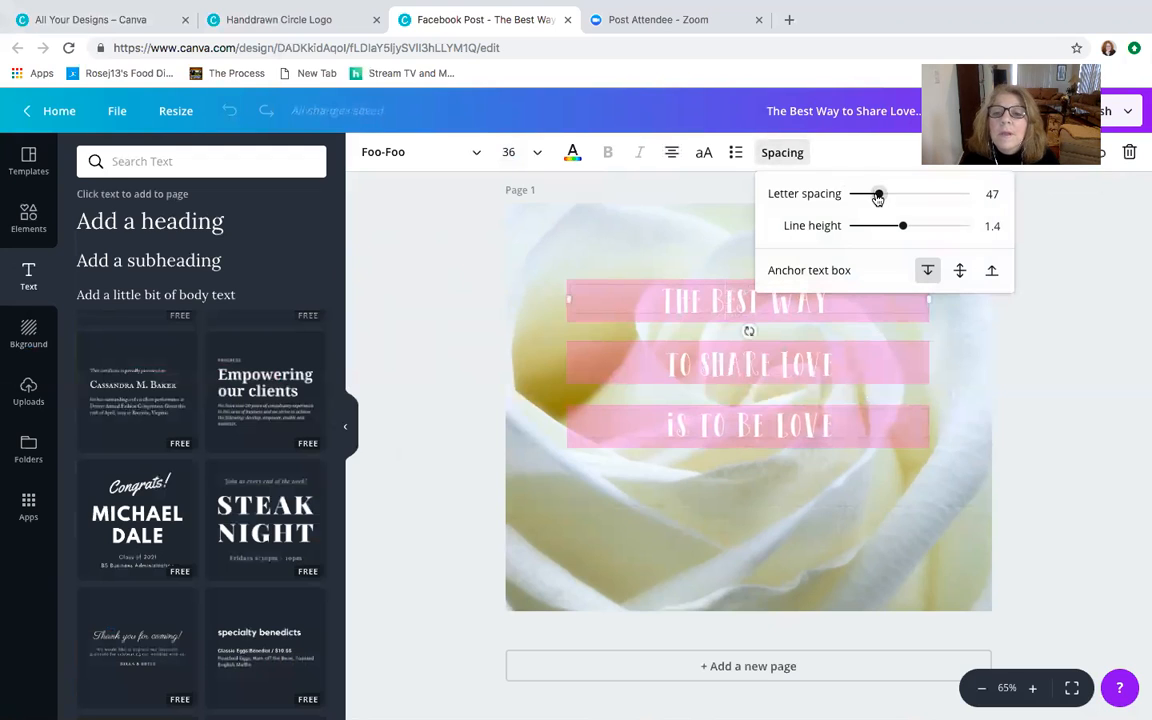
left_click_drag(876, 198, 882, 198)
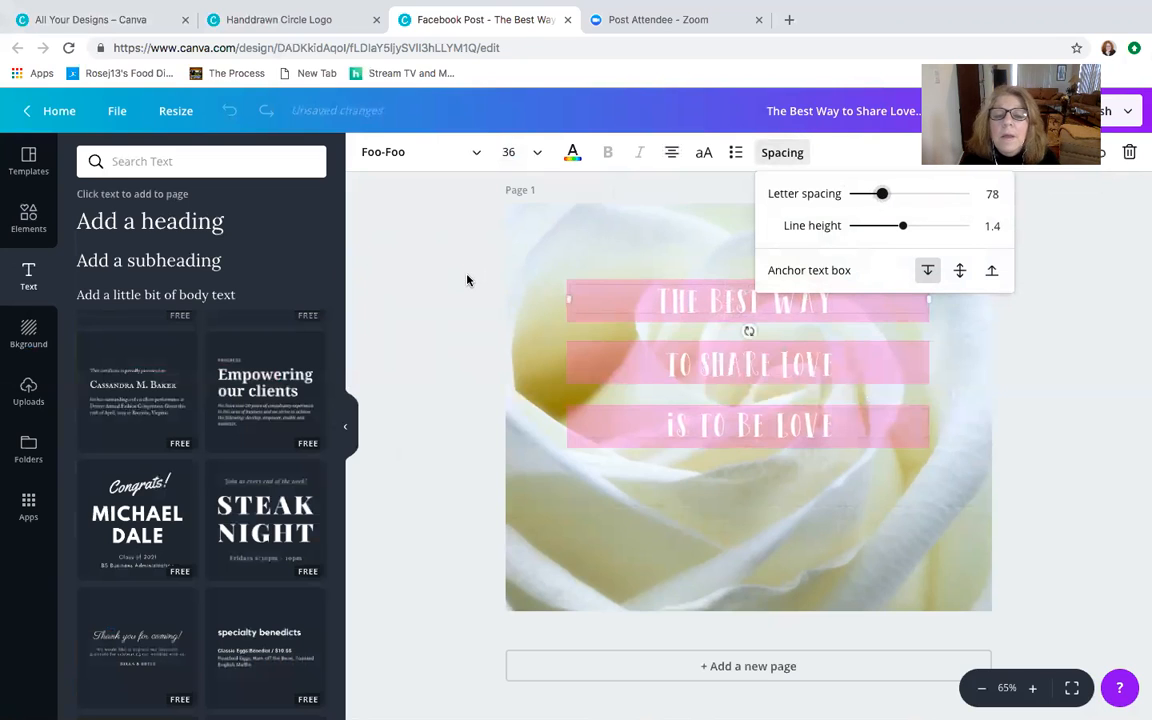
left_click(771, 298)
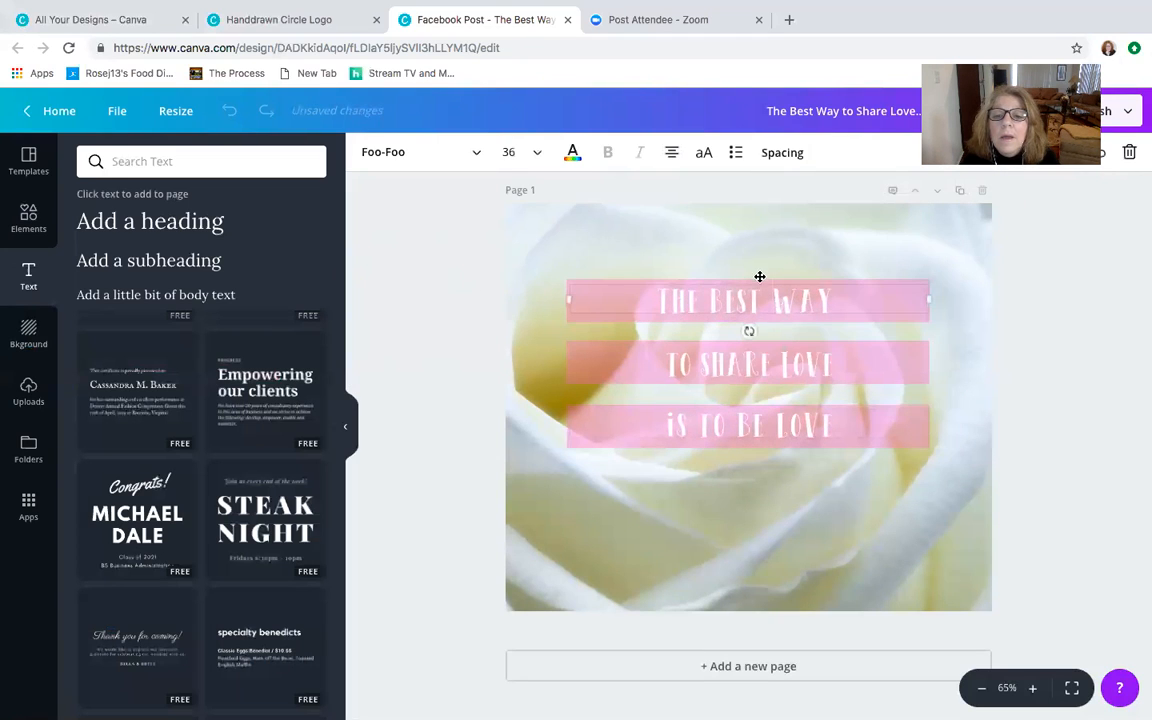
left_click_drag(761, 271, 762, 271)
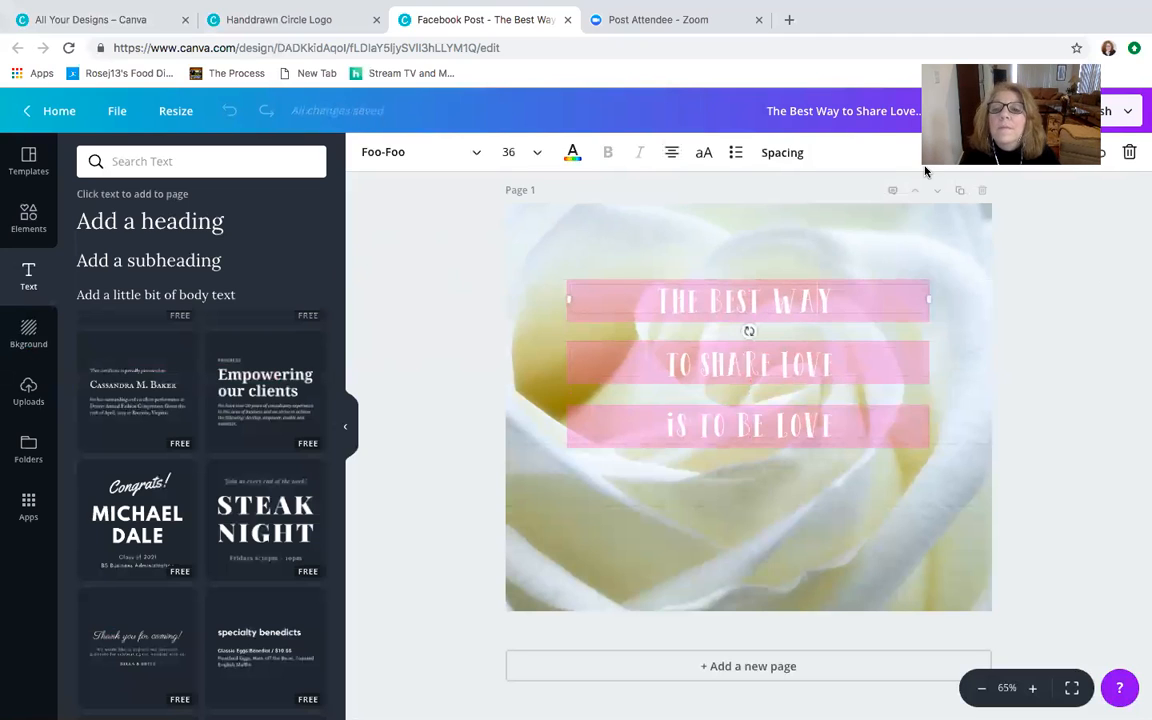
- Set the "THE BEST WAY" line's letter spacing to 65 and move the text slightly higher on its bar
left_click(788, 153)
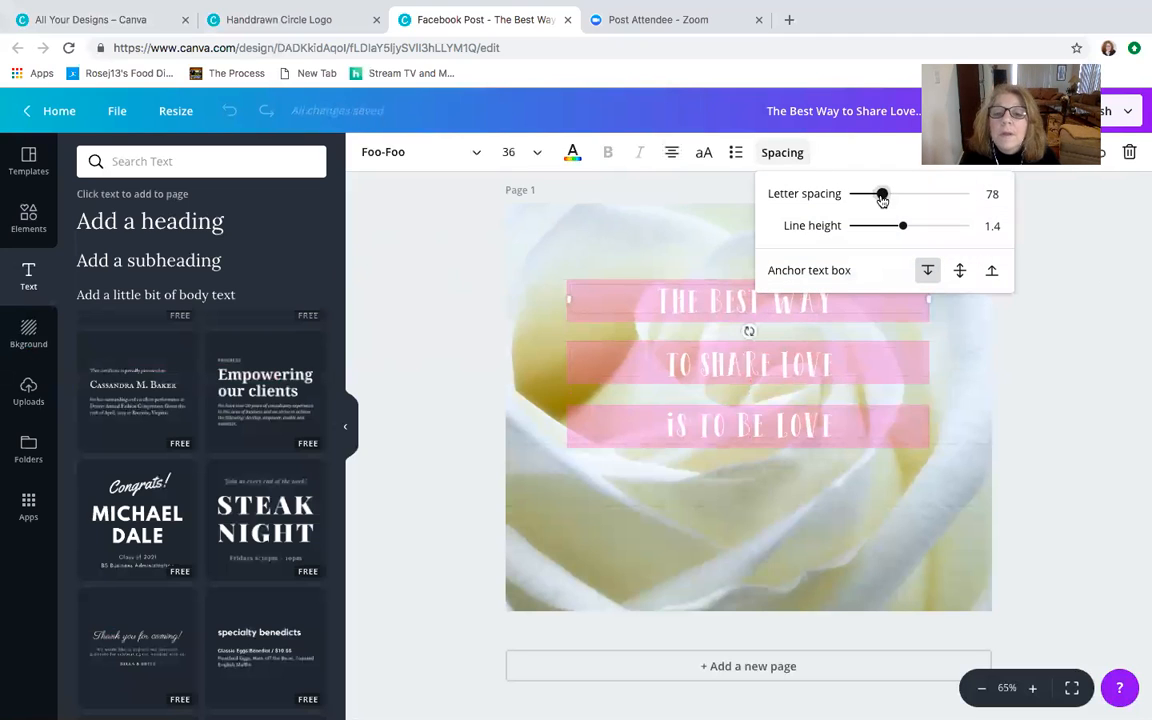
left_click_drag(882, 199, 879, 197)
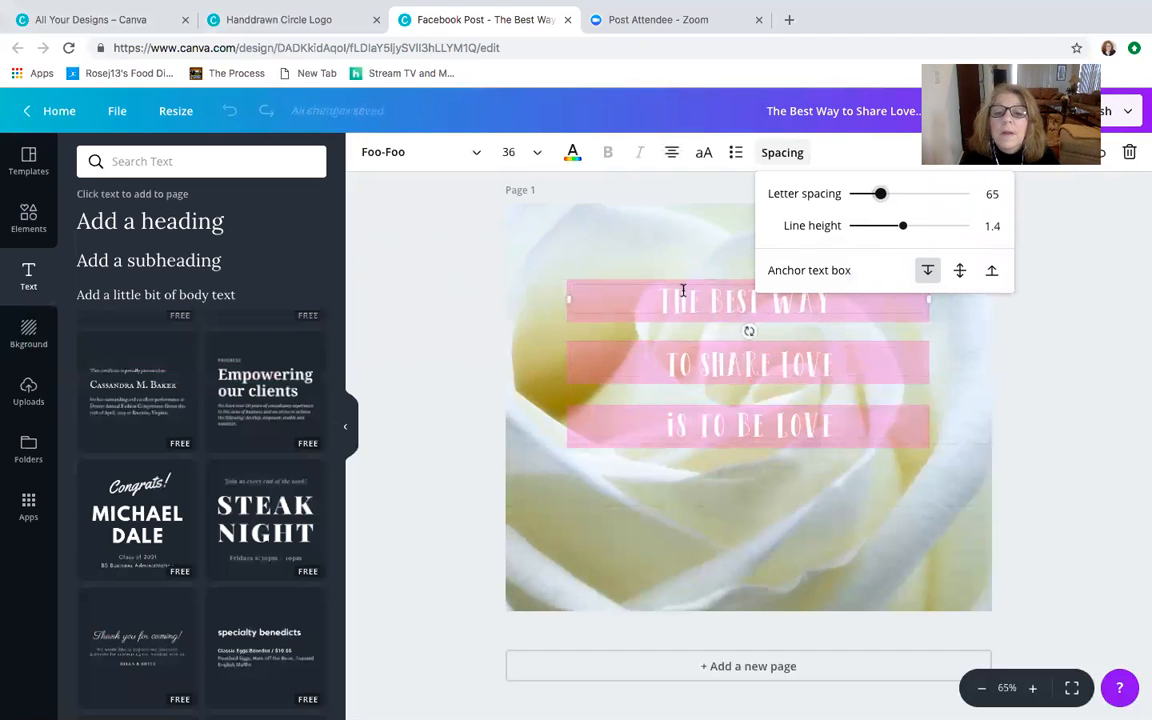
left_click(699, 276)
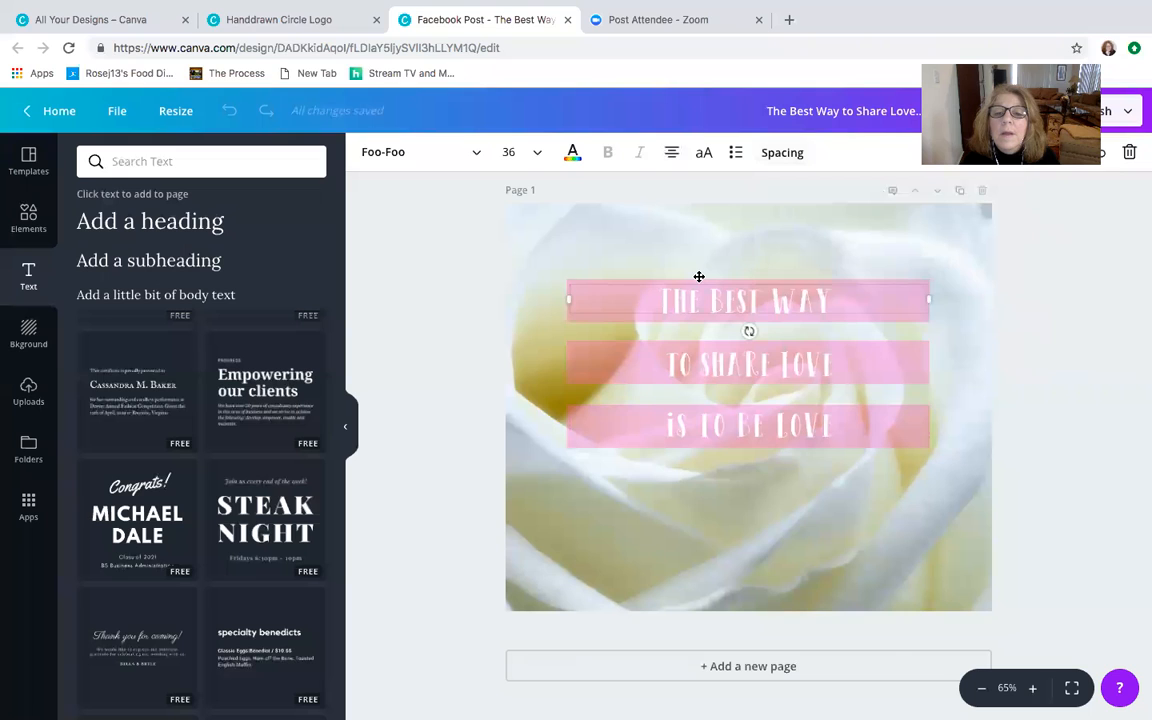
left_click_drag(699, 276, 698, 271)
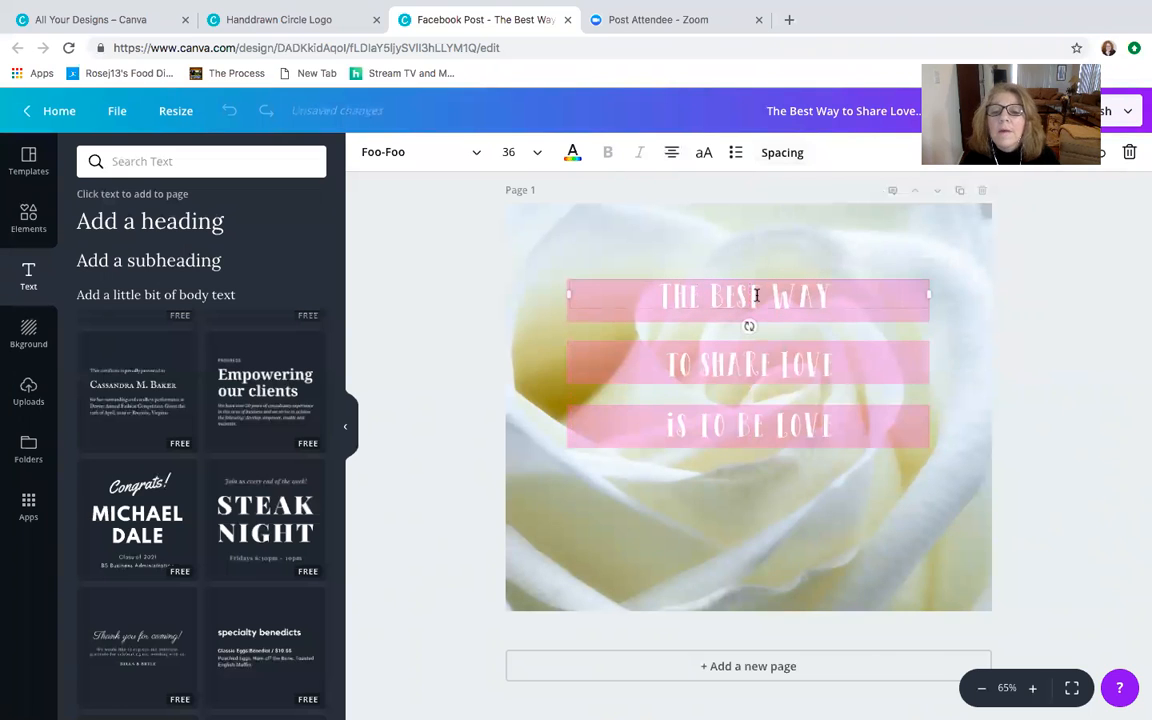
left_click(1142, 264)
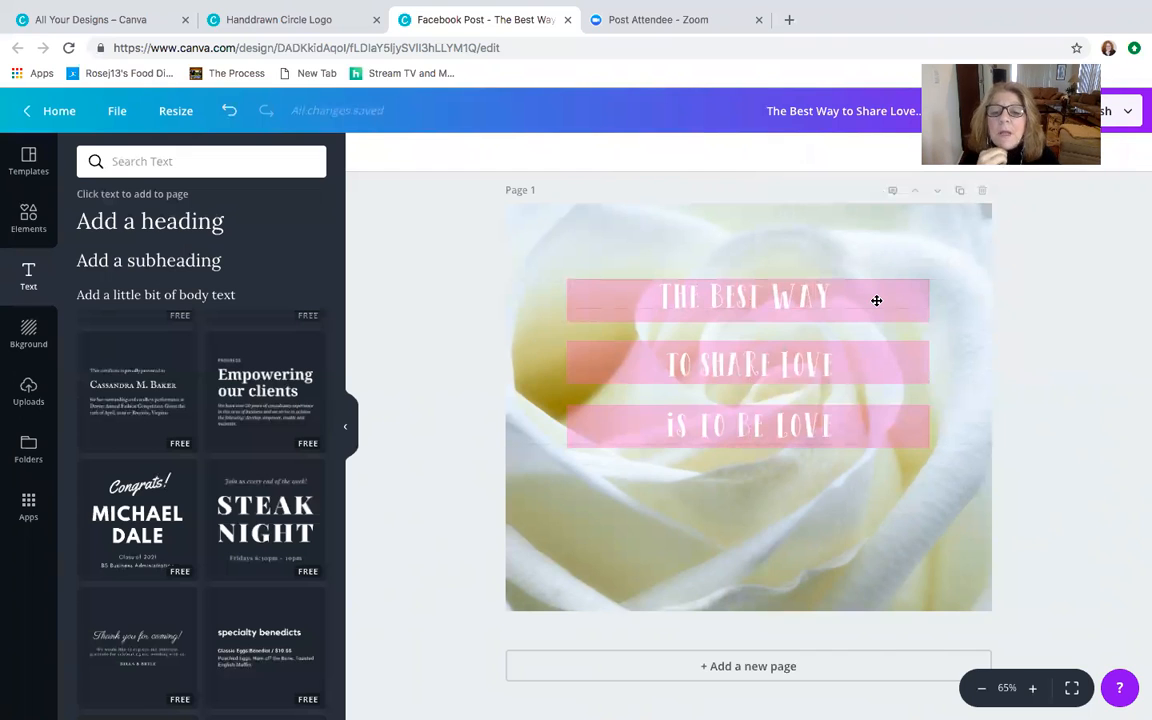
left_click(818, 293)
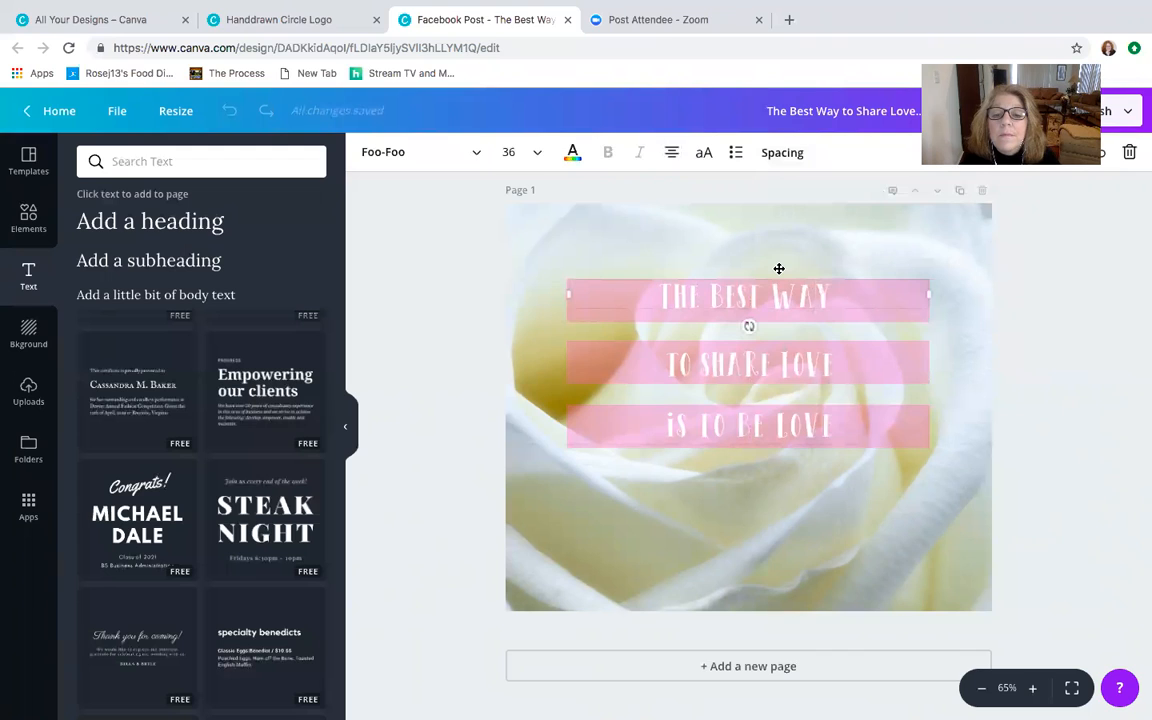
left_click_drag(779, 270, 779, 270)
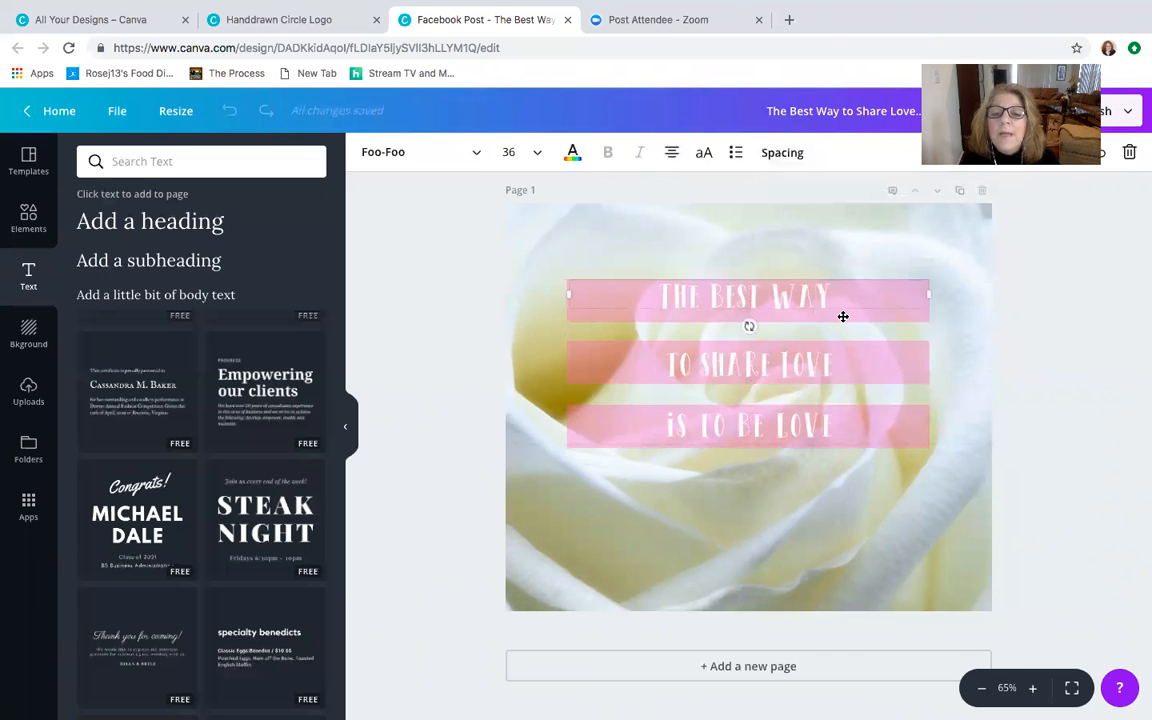
- Set the transparency of the uppermost pink bar to 40
left_click(969, 378)
left_click(923, 315)
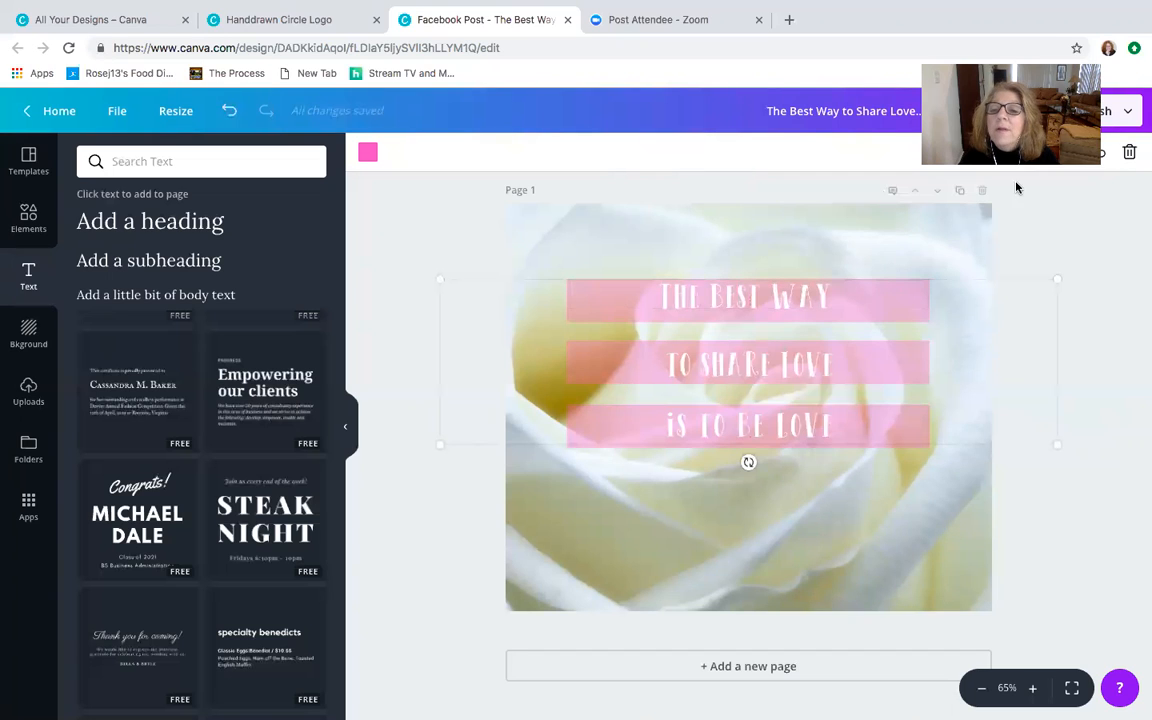
left_click(1050, 152)
left_click_drag(954, 195, 959, 195)
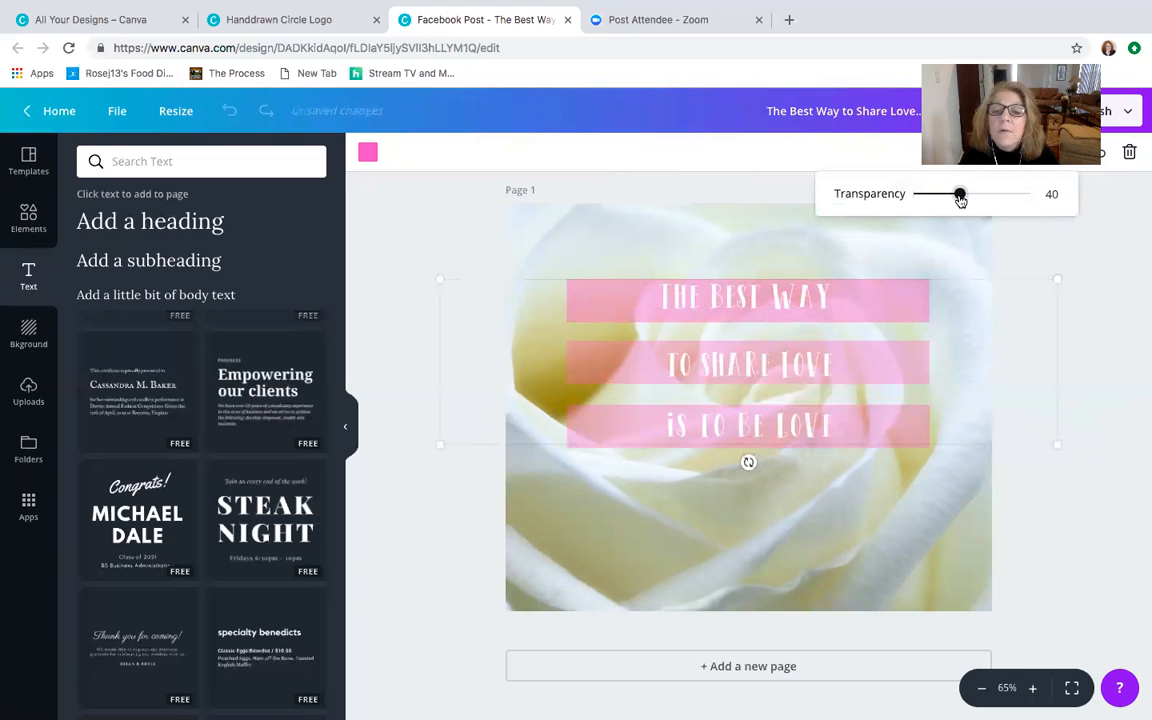
left_click(904, 354)
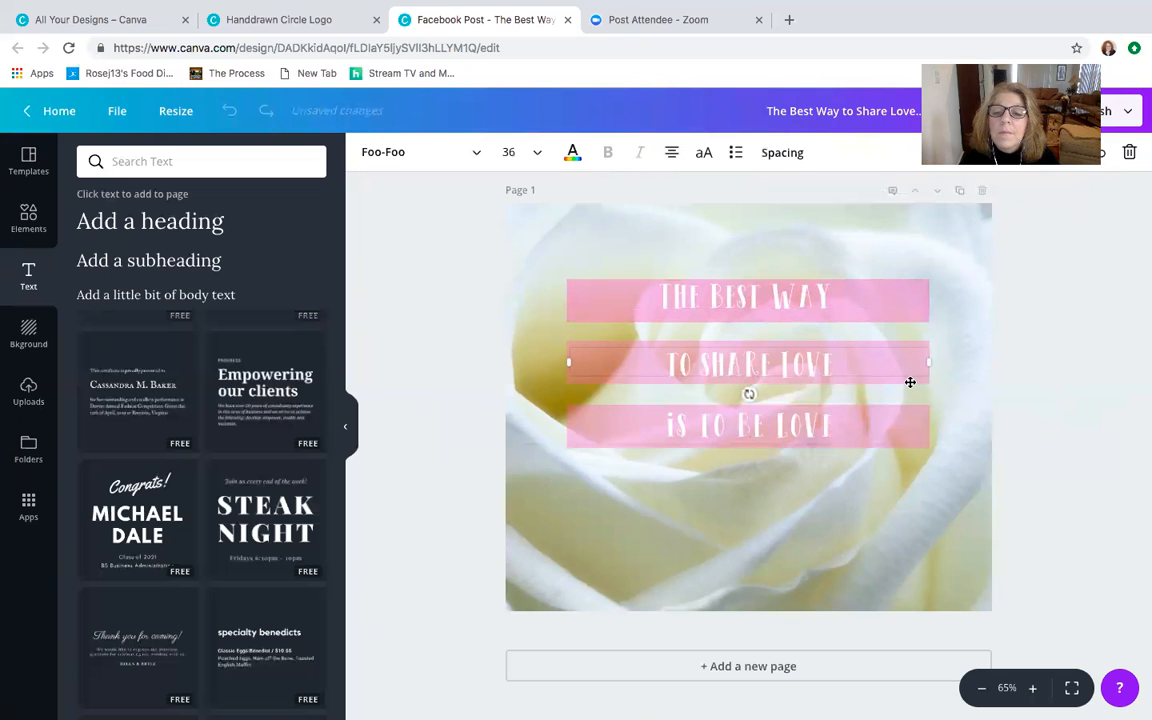
- Set the transparency of the middle and lowest pink bars to 40
left_click(897, 393)
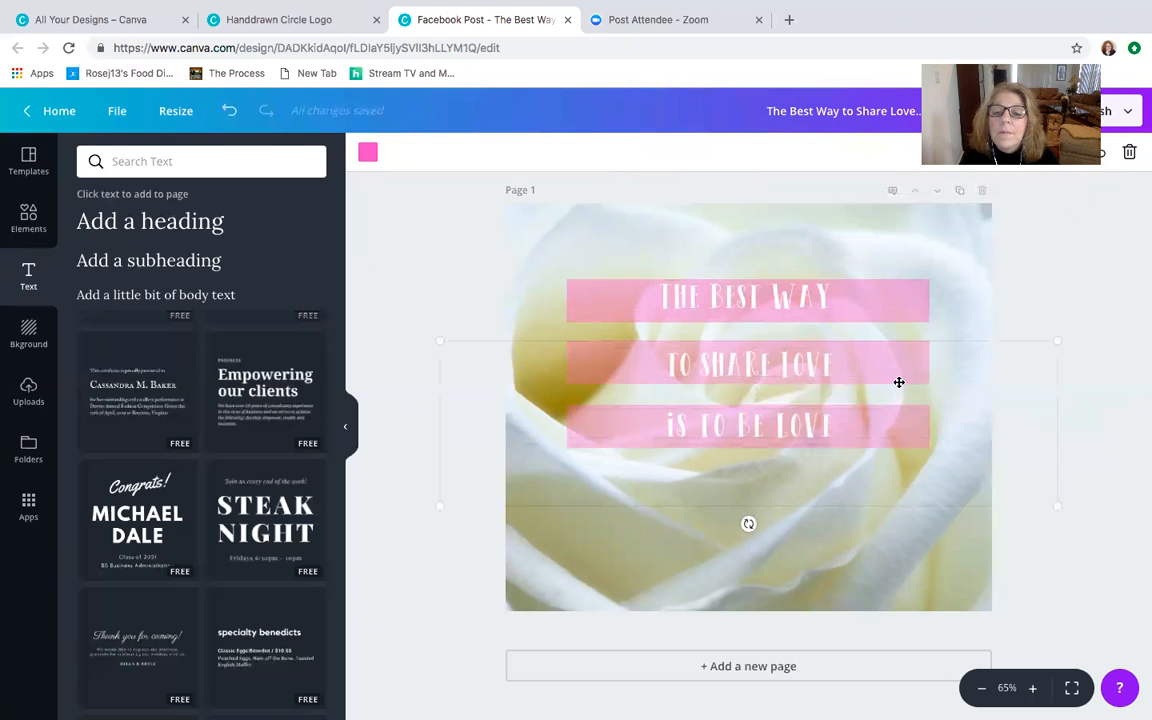
left_click(1065, 152)
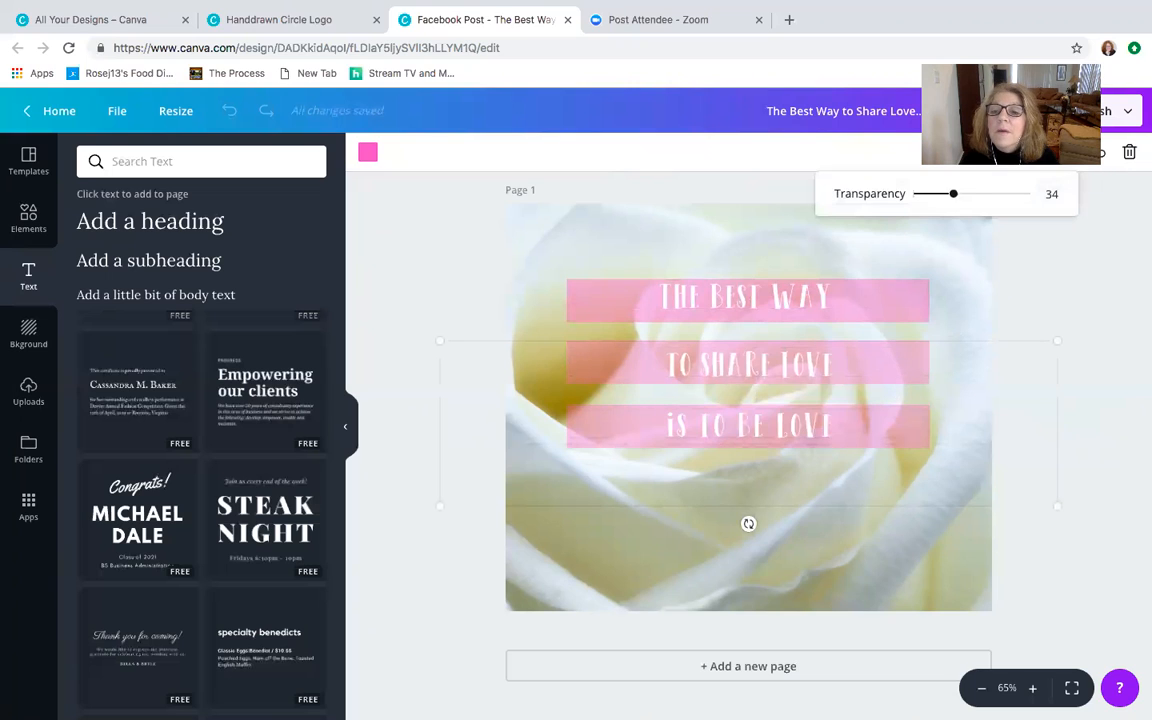
left_click_drag(955, 195, 961, 195)
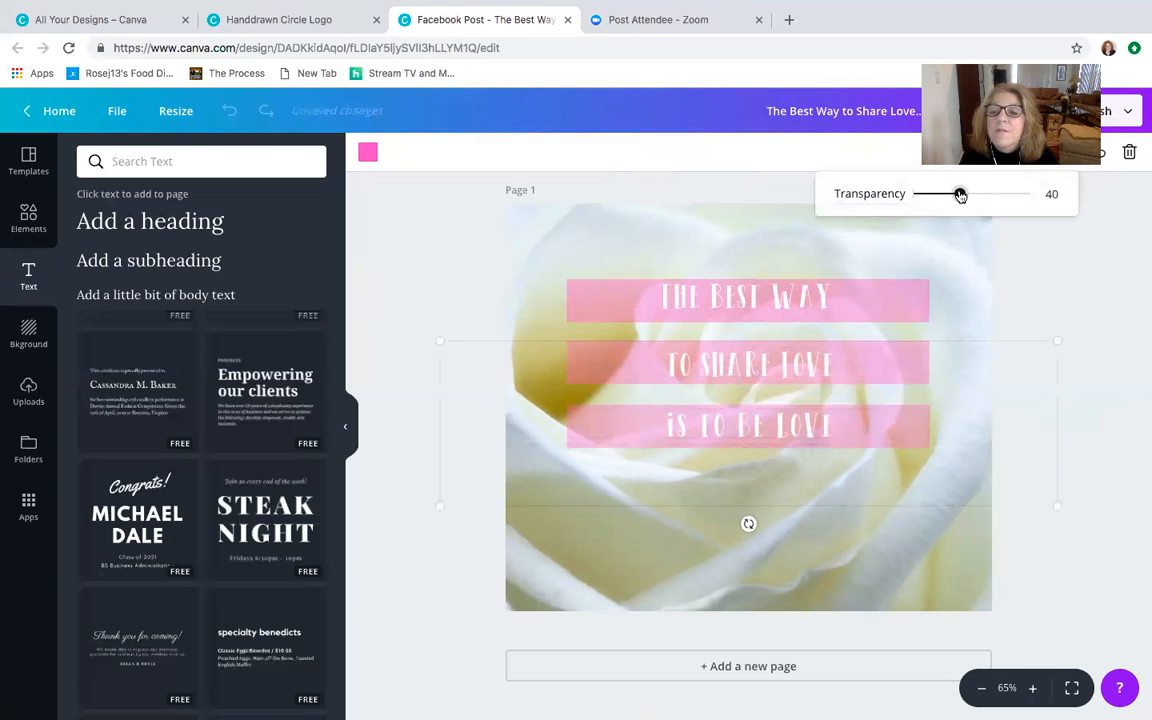
left_click(914, 425)
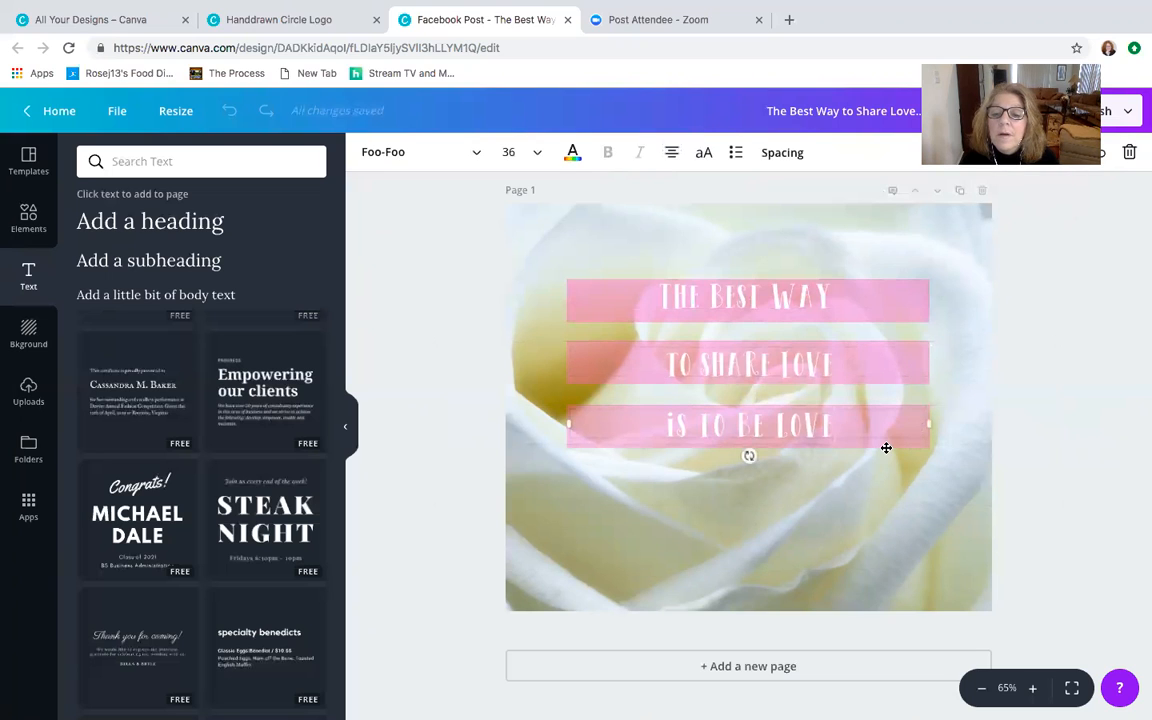
left_click(887, 445)
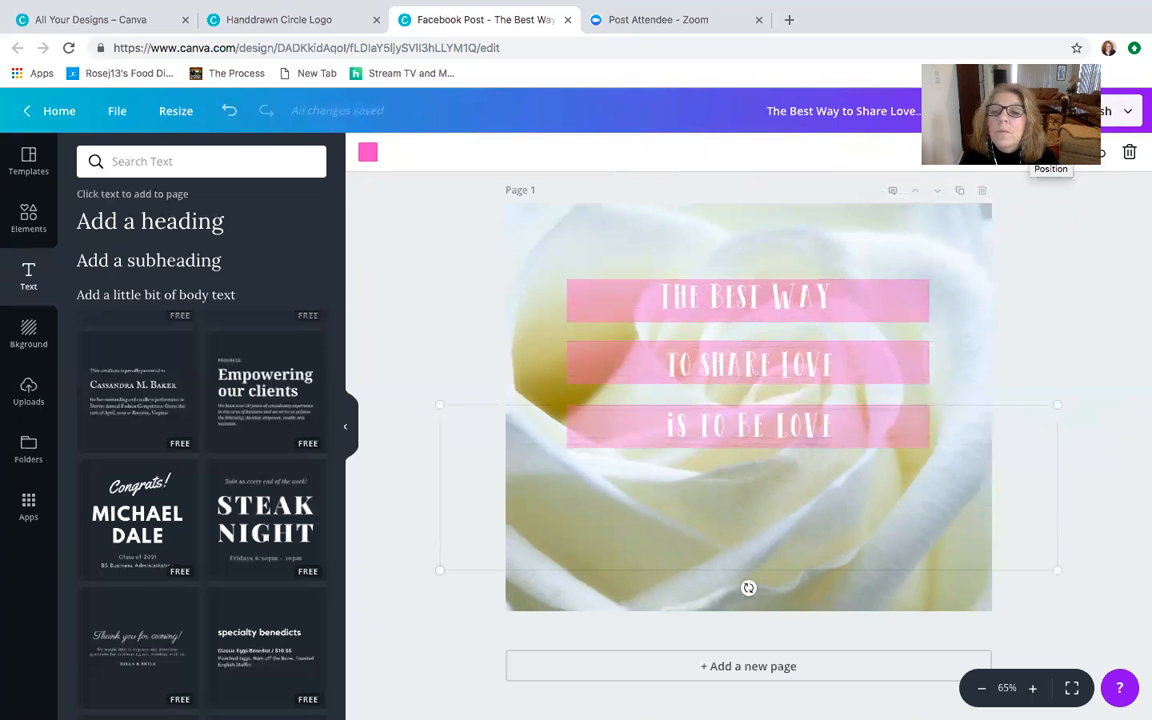
left_click(1066, 153)
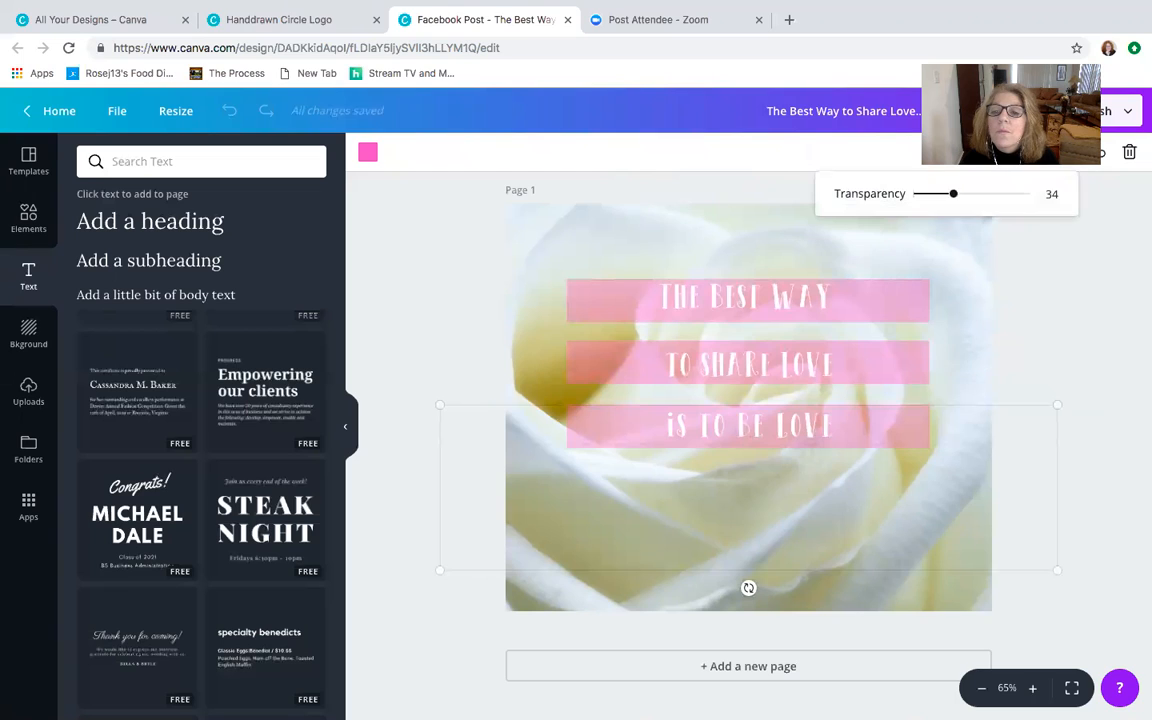
left_click_drag(955, 197, 960, 198)
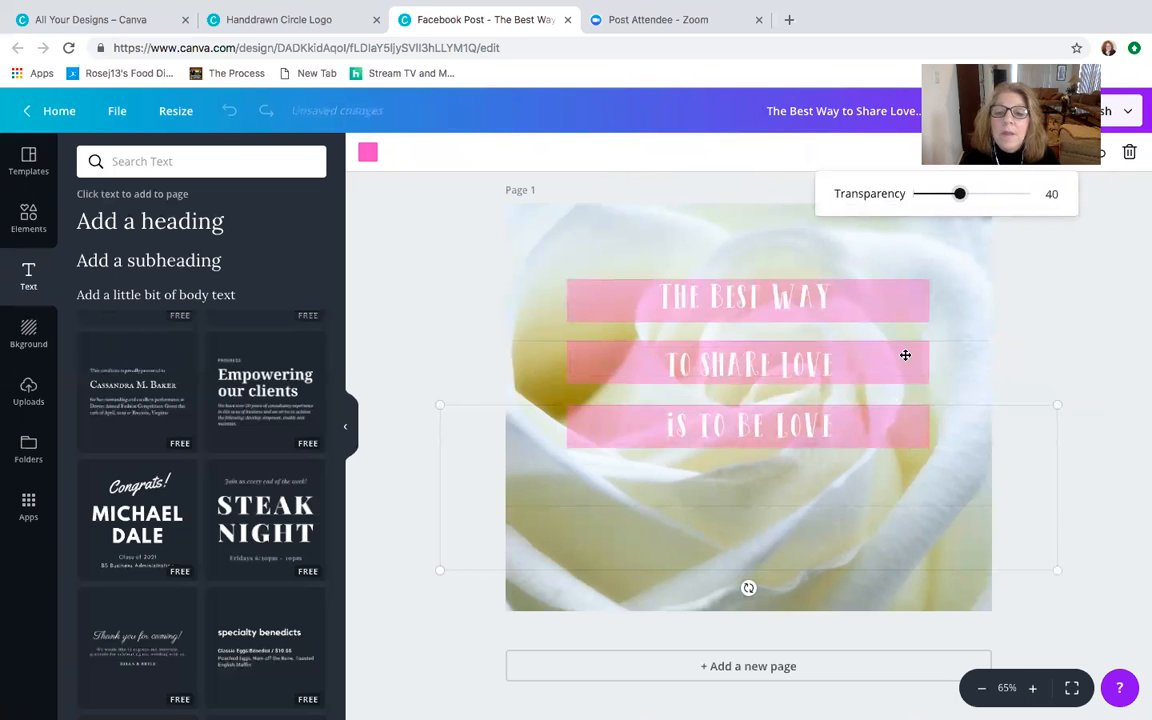
left_click(1096, 274)
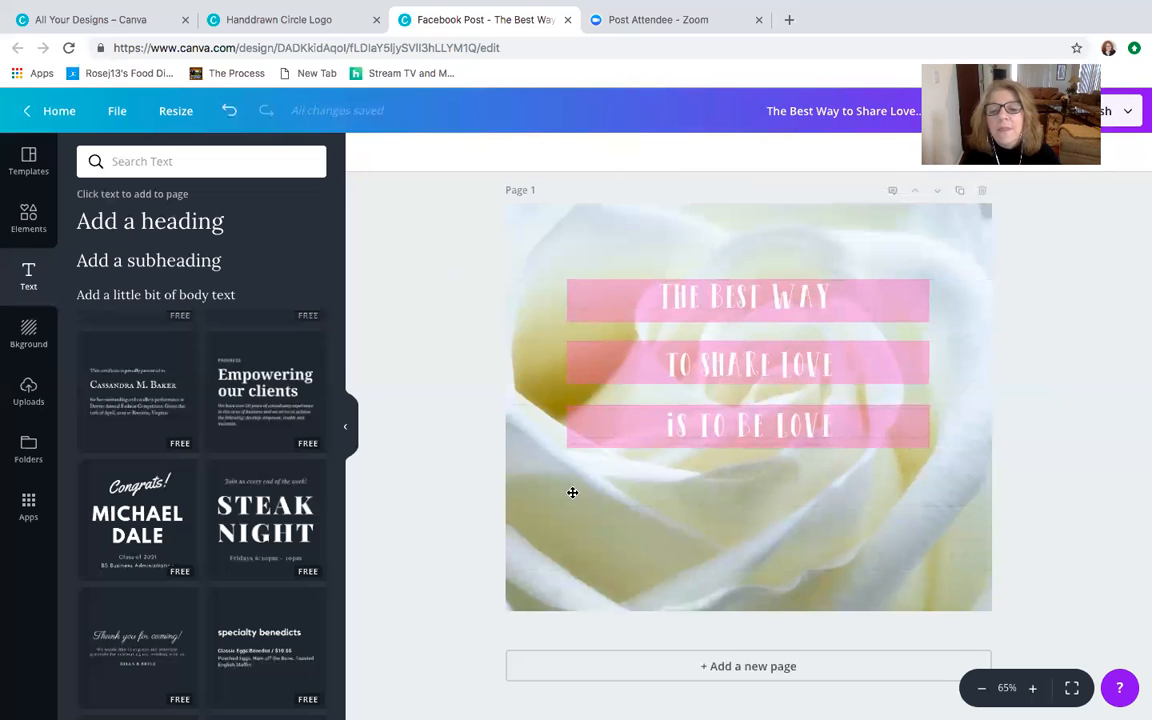
- Set the transparency of the white rose background photo to 84
left_click(541, 220)
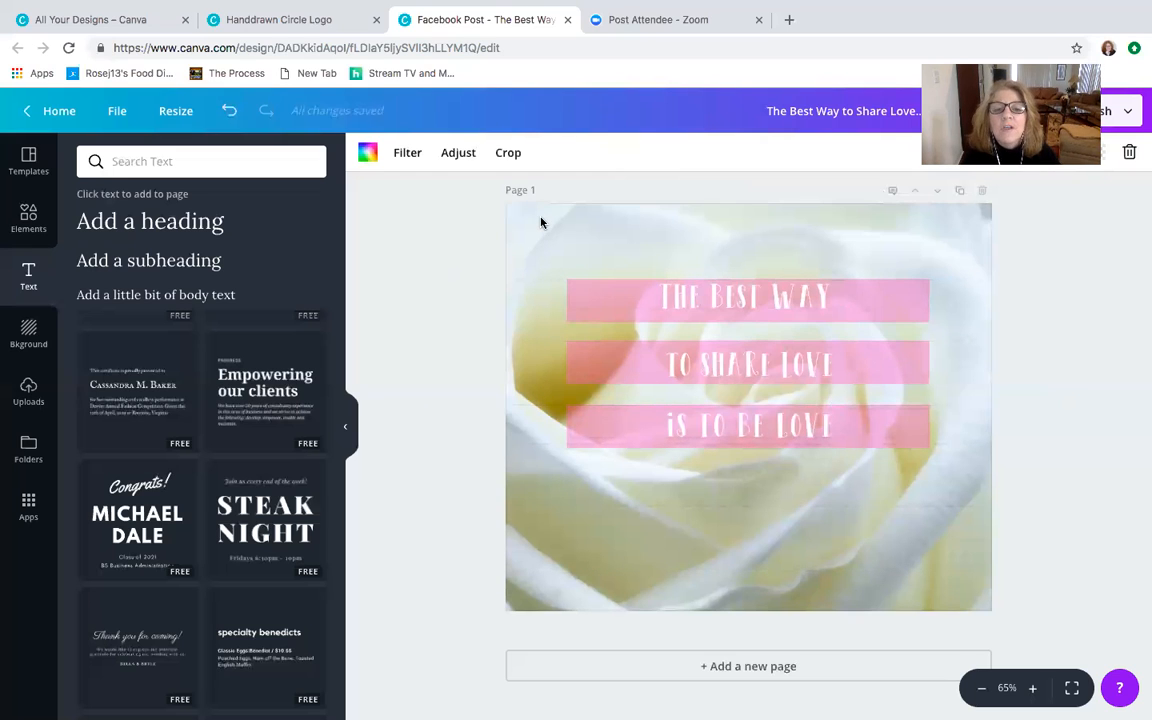
left_click(1097, 154)
mouse_move(1062, 193)
left_mouse_down()
mouse_move(983, 193)
mouse_move(1046, 196)
left_mouse_up()
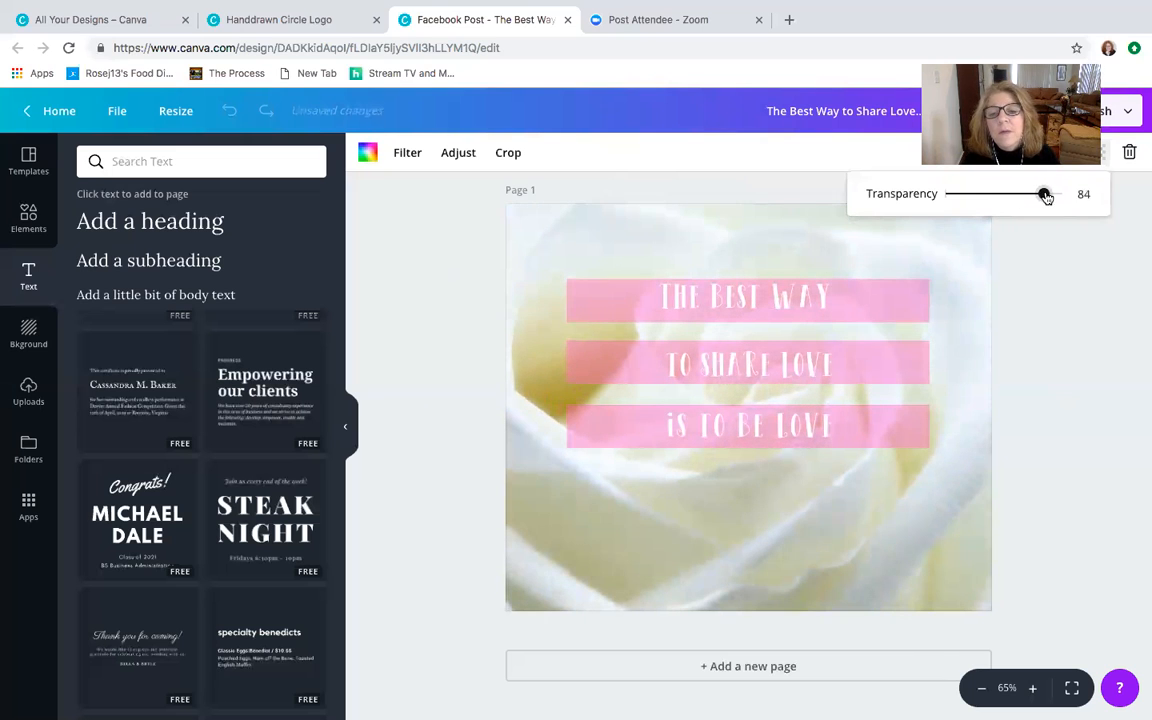
left_click(454, 248)
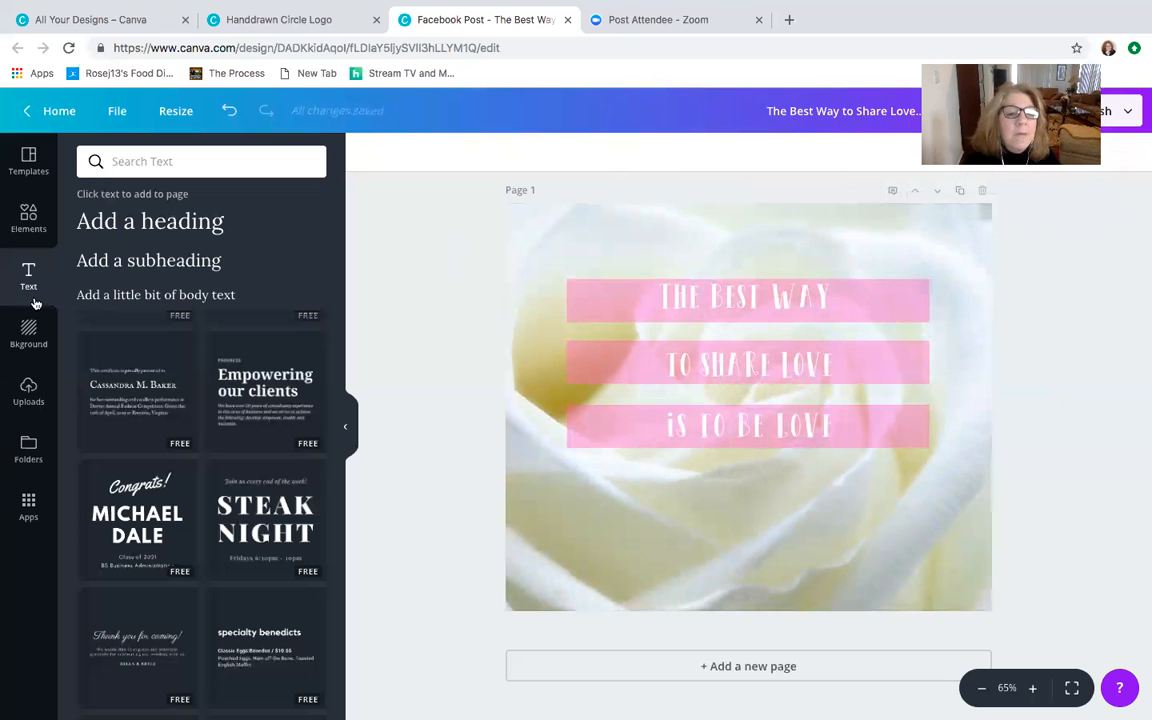
- Add the larger coaching logo from the uploaded images to the post, removing the smaller logo variant inserted first
left_click(26, 390)
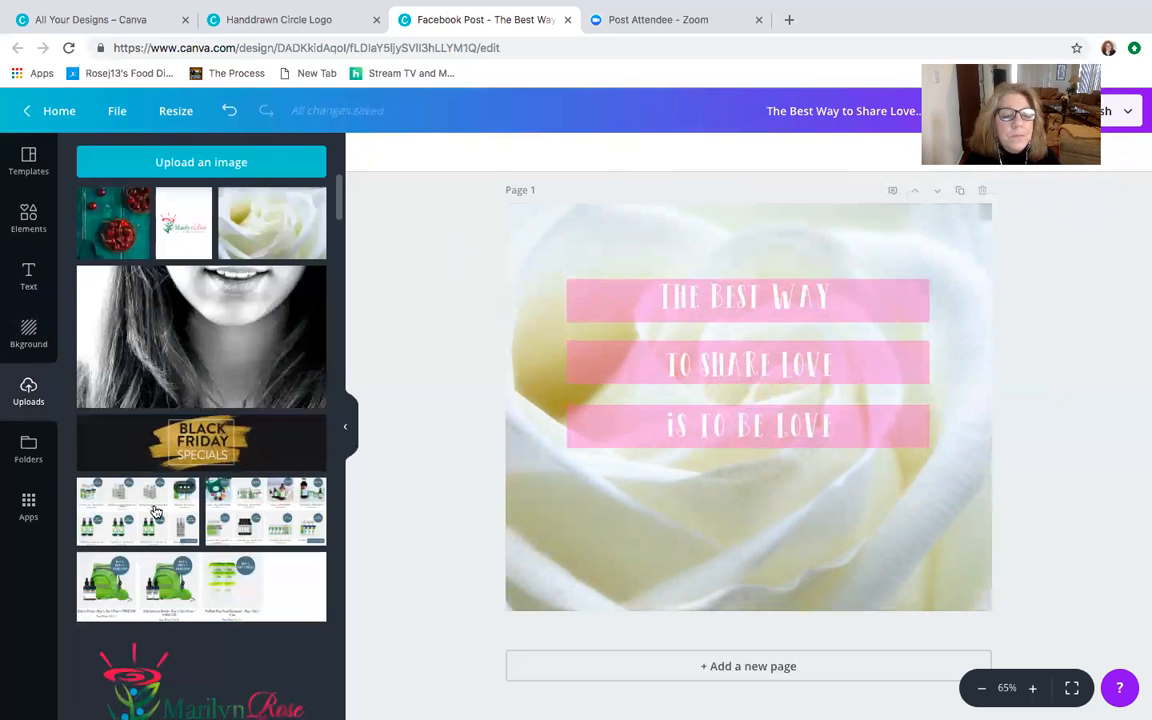
scroll(155, 500, "down", 3)
scroll(155, 511, "down", 1)
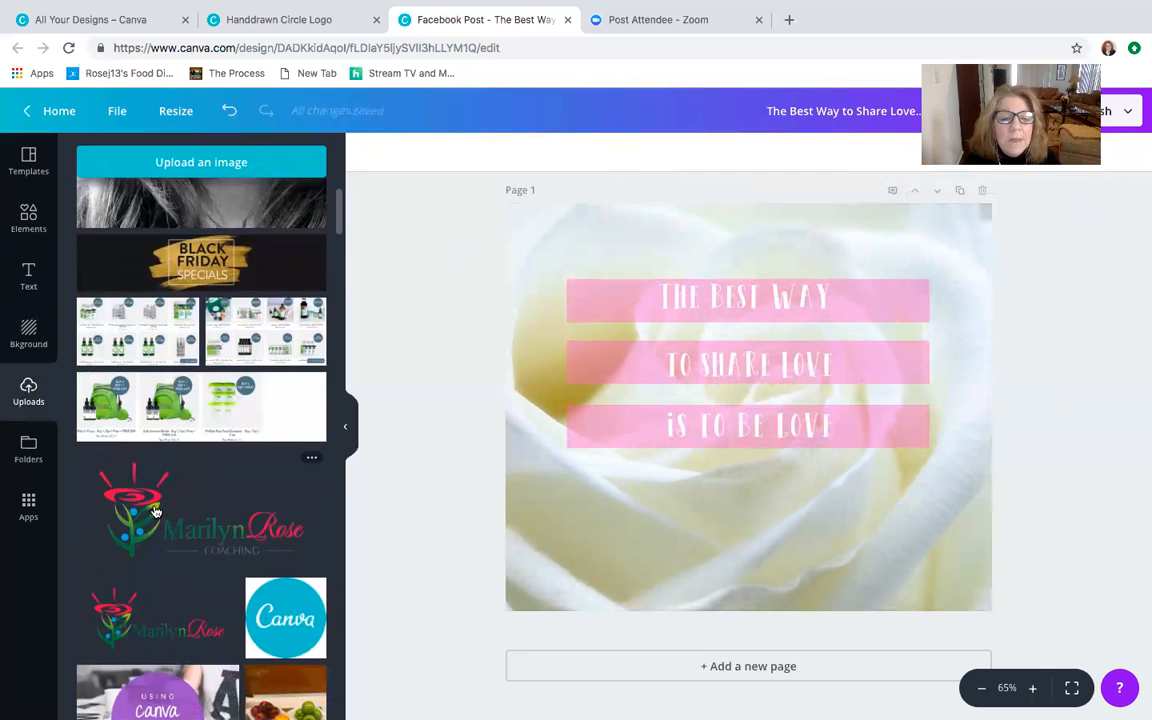
scroll(162, 522, "down", 1)
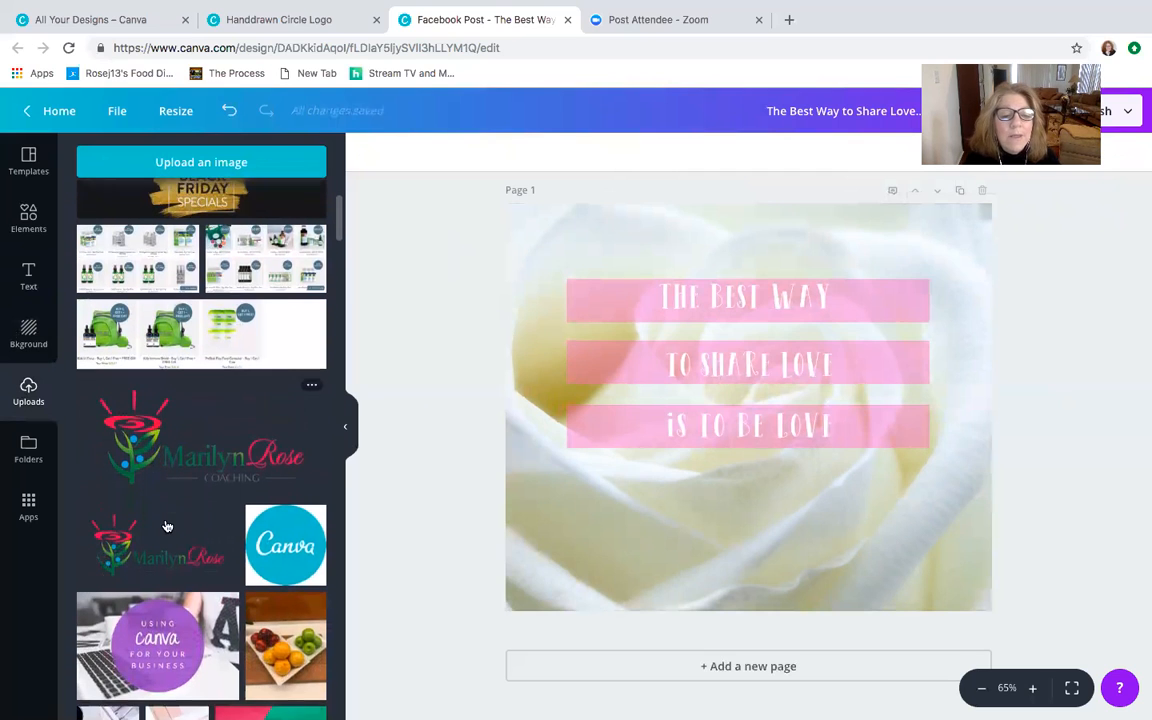
left_click(174, 553)
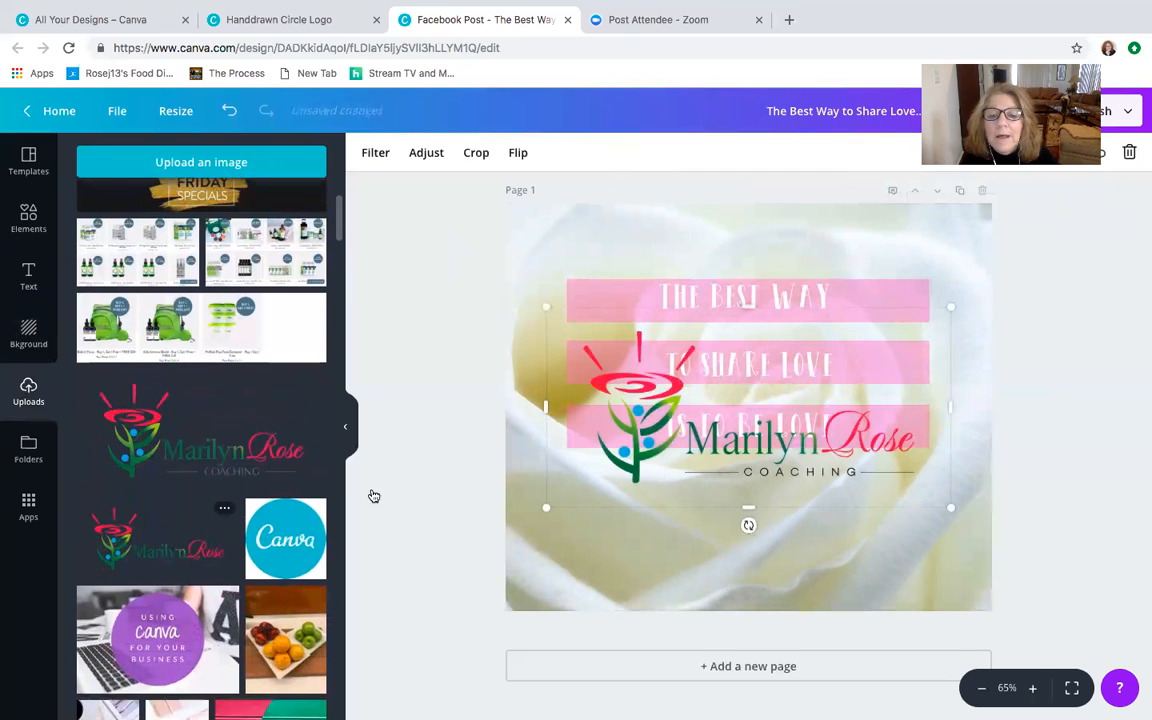
left_click(1129, 152)
left_click(228, 453)
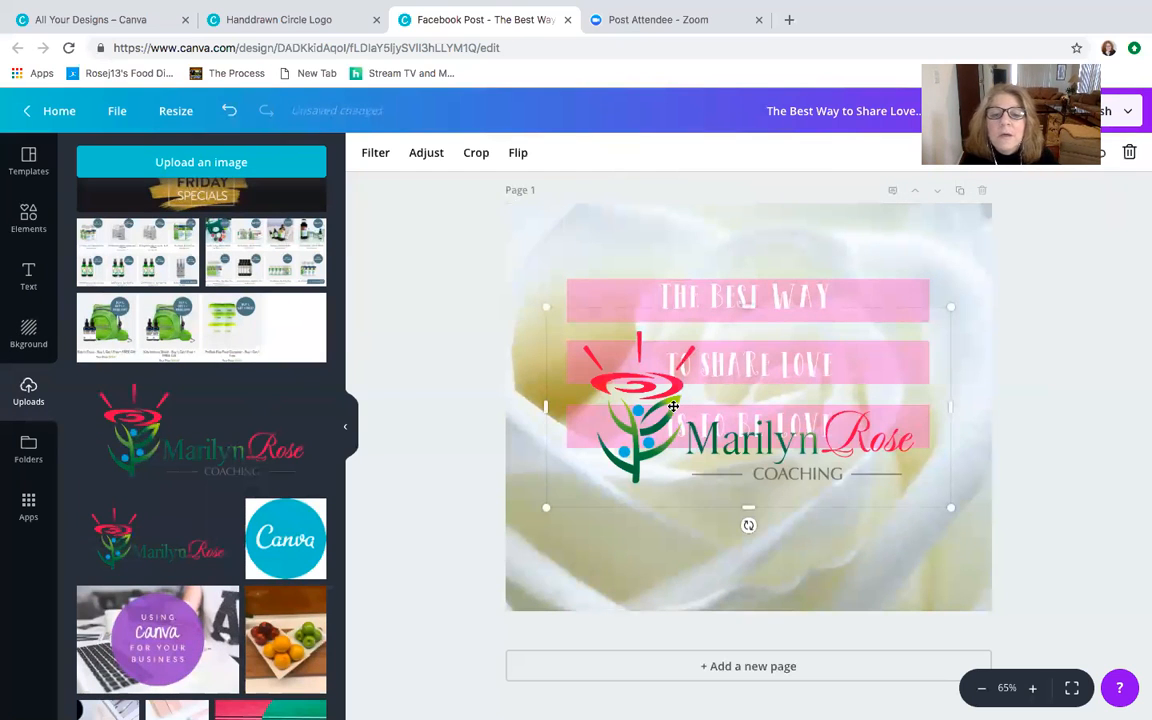
- Shrink the logo to about half the post's width and place it centred below the three bars at the lower edge
left_click_drag(549, 310, 680, 438)
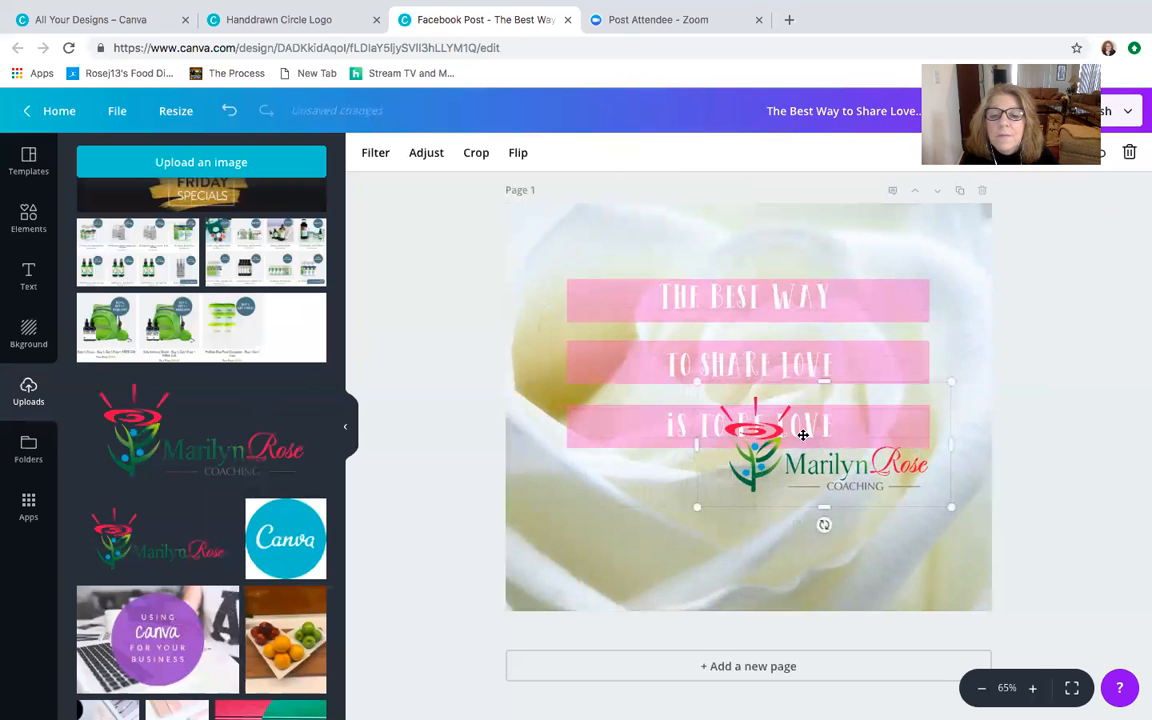
left_click_drag(828, 437, 743, 537)
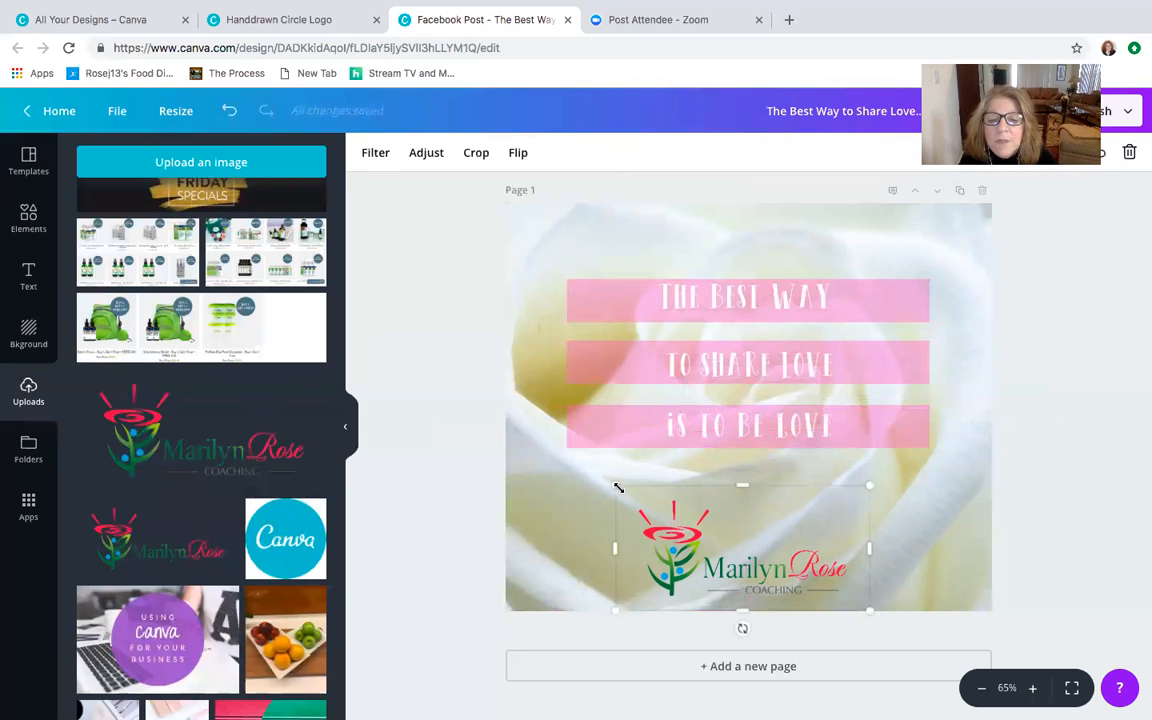
left_click_drag(620, 488, 628, 492)
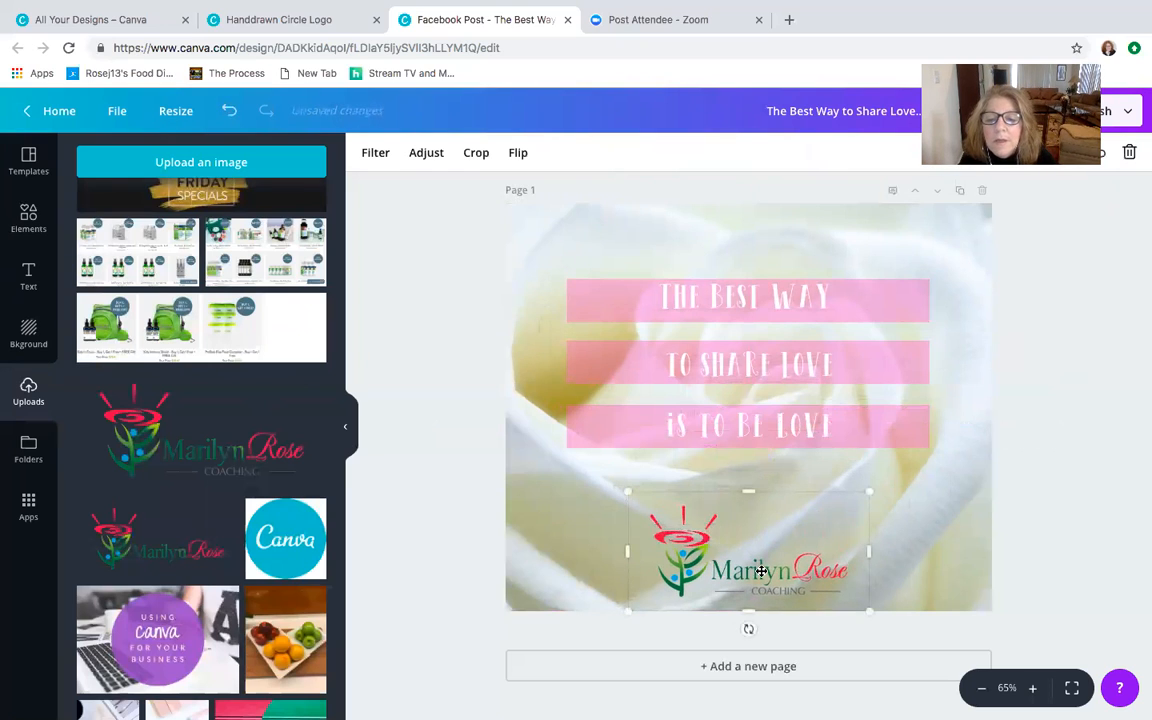
left_click_drag(762, 571, 755, 571)
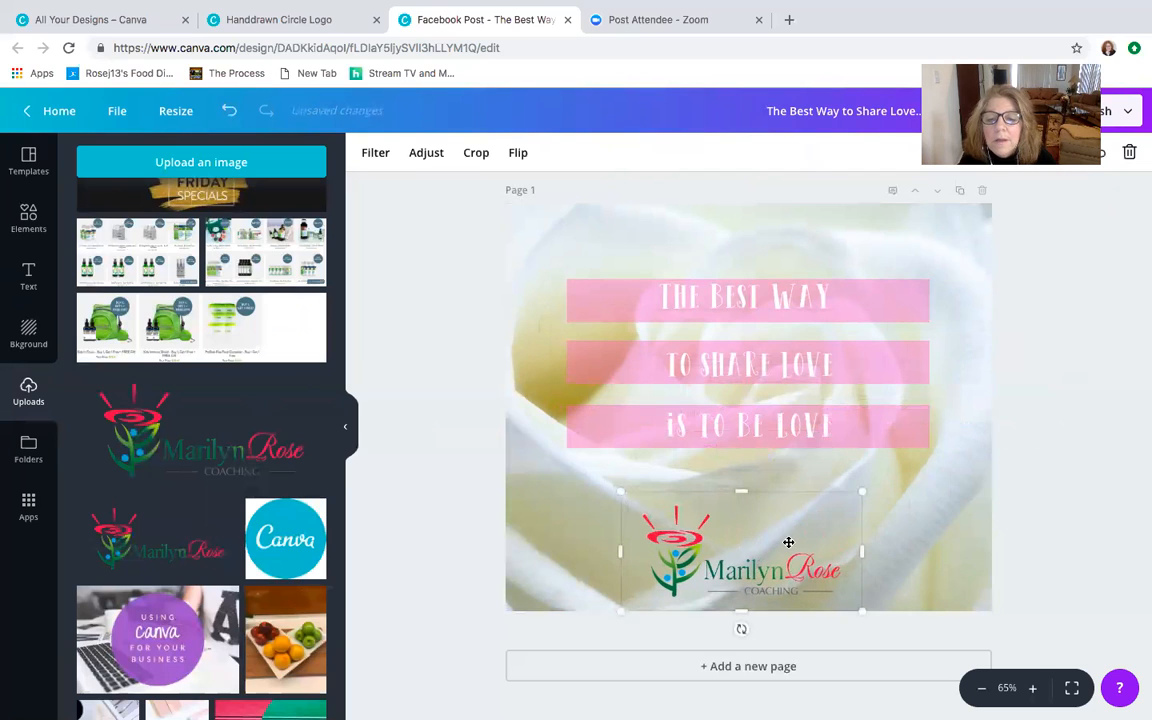
left_click(1064, 422)
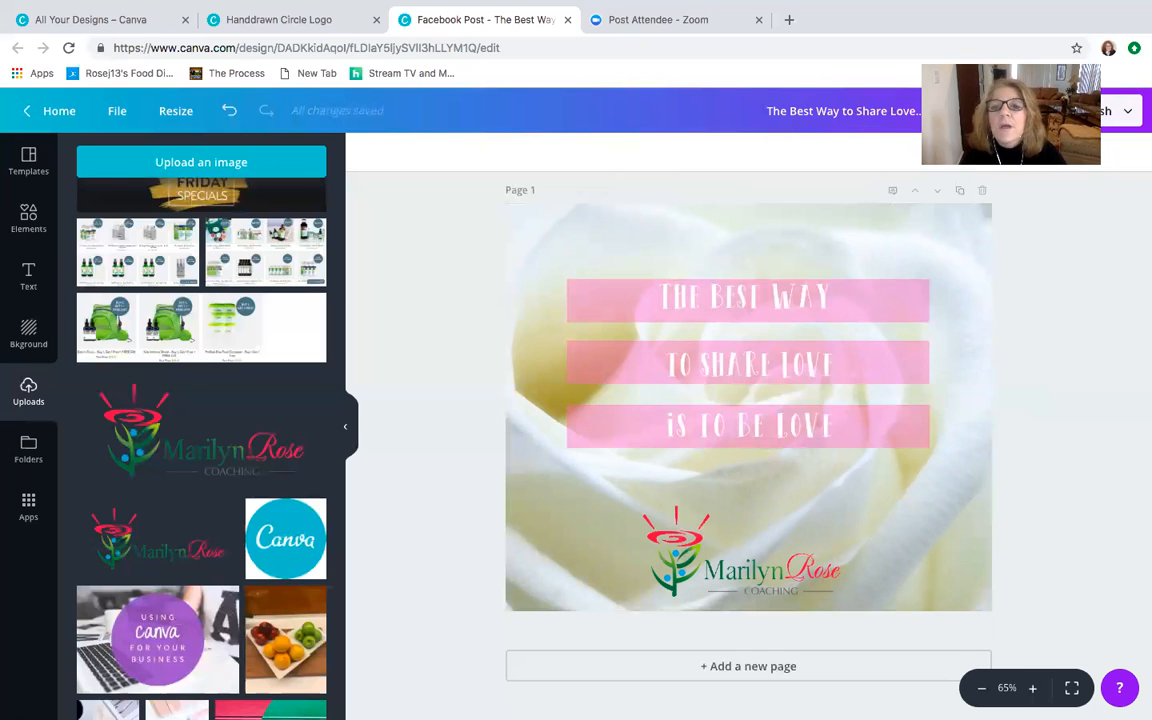
- Download the design as a JPG file and return to editing
left_click(1029, 111)
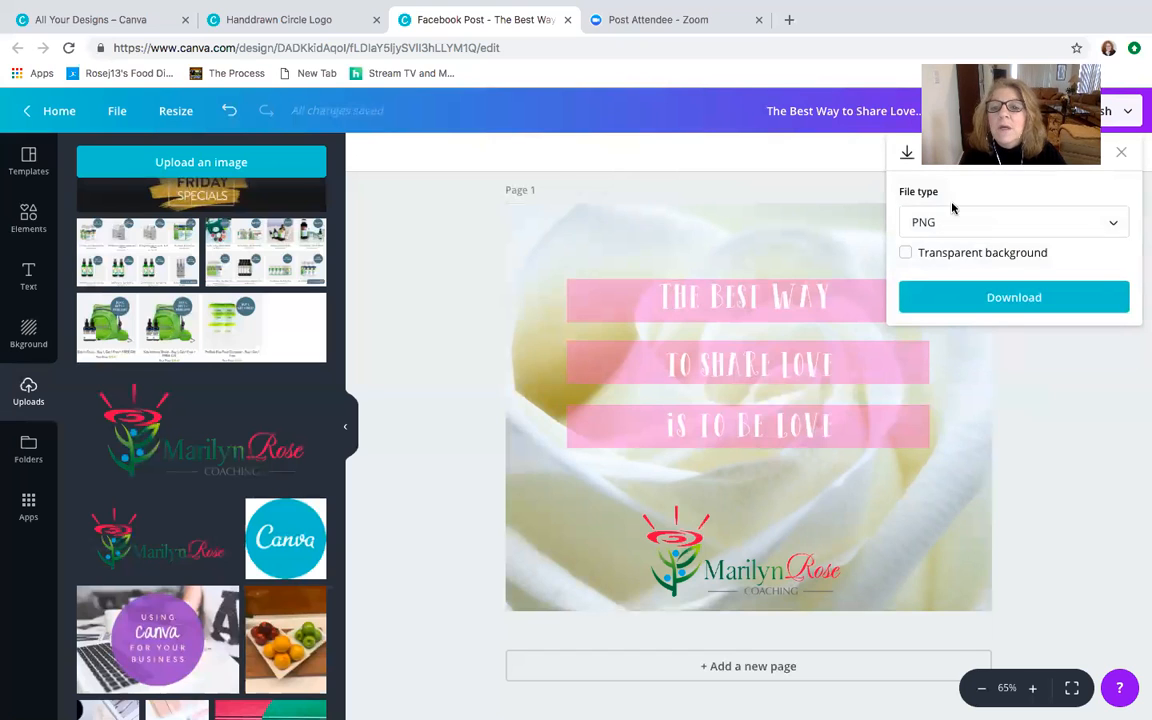
left_click(1113, 226)
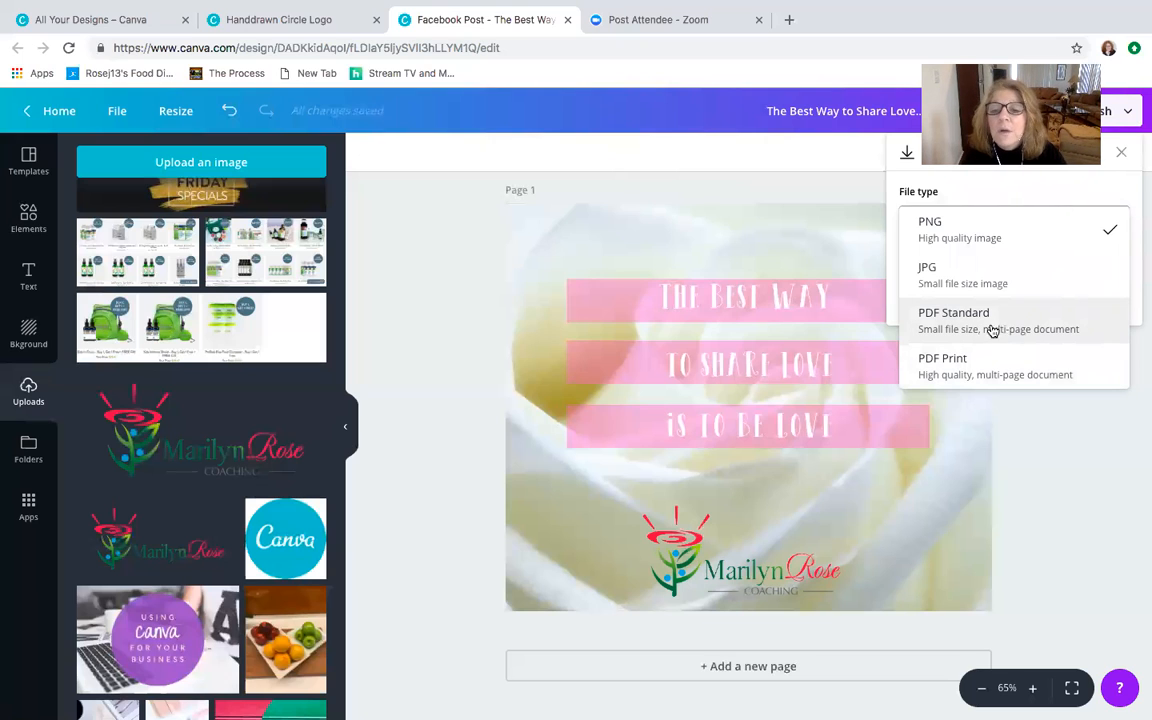
left_click(986, 280)
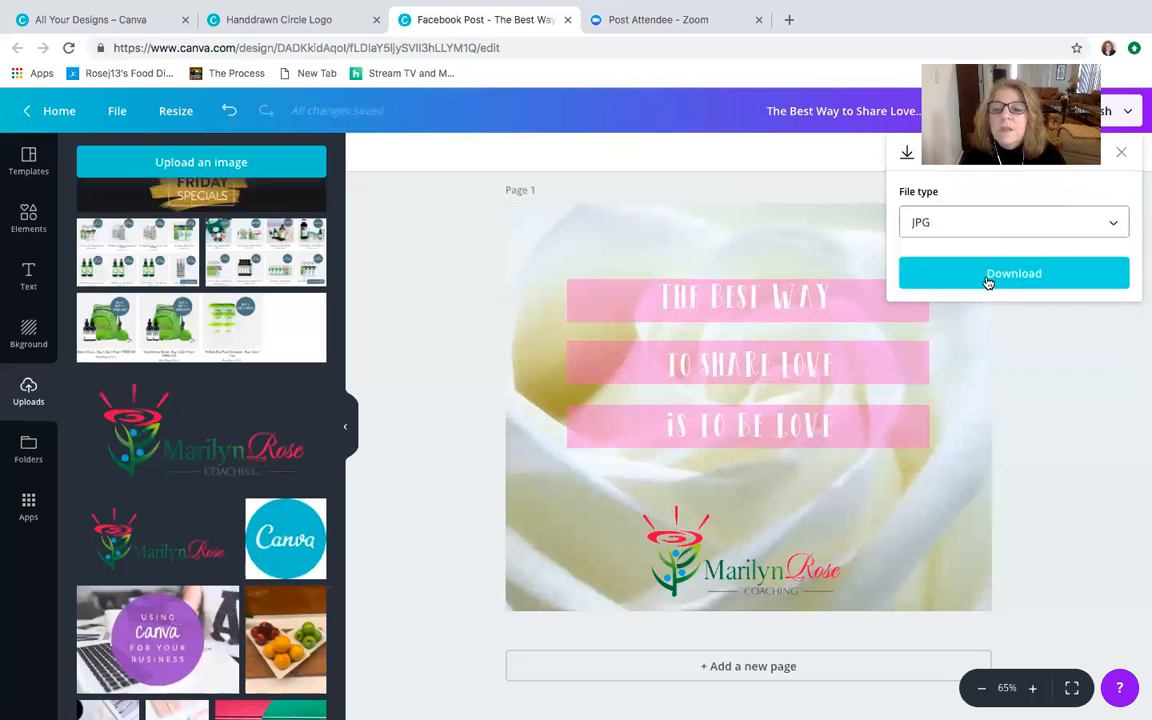
left_click(1008, 272)
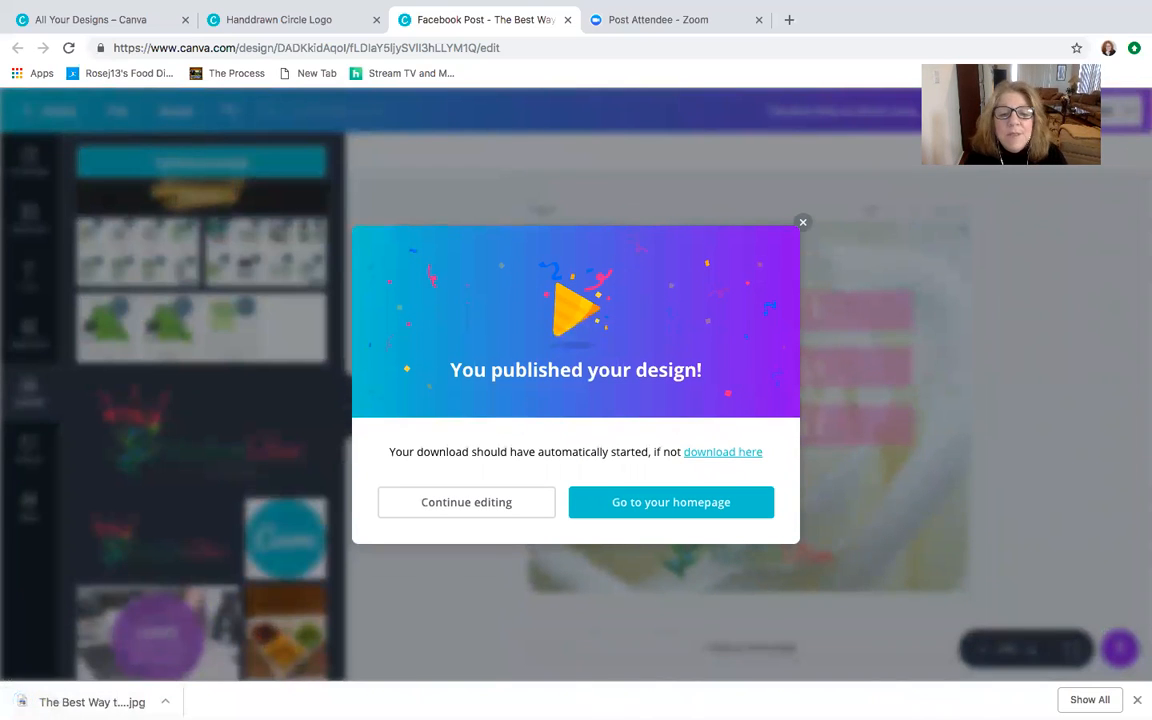
left_click(804, 224)
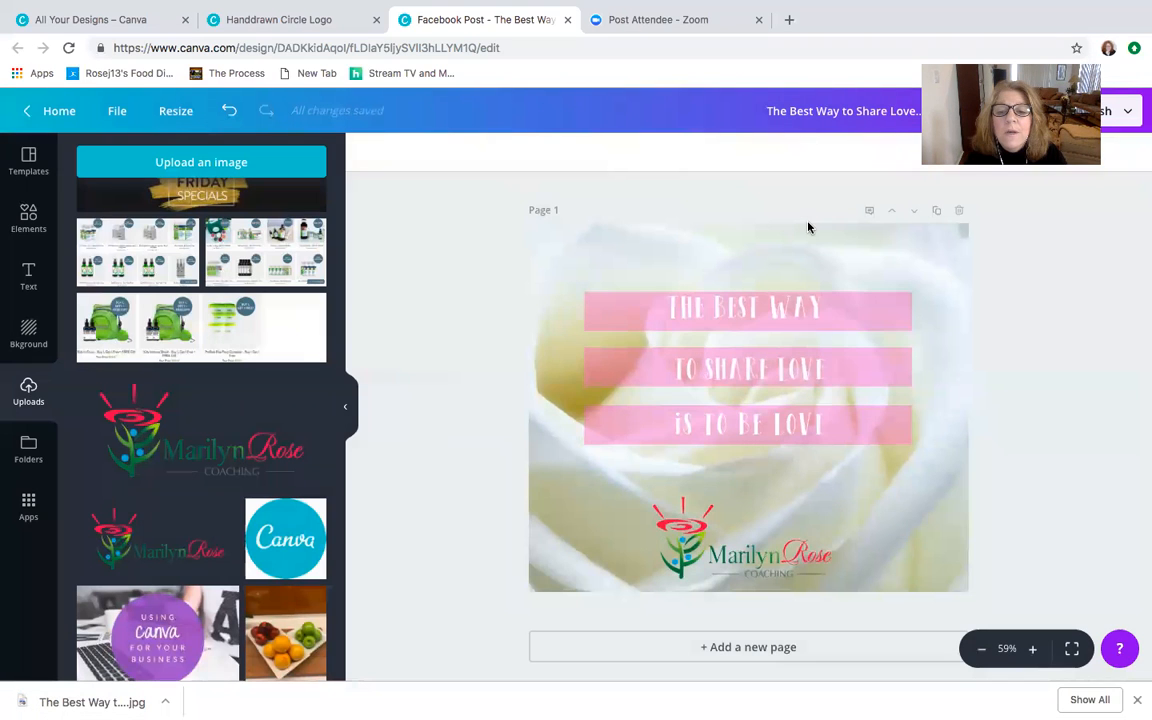
- Save the design and look at the formats available for resizing the Facebook post
left_click(116, 109)
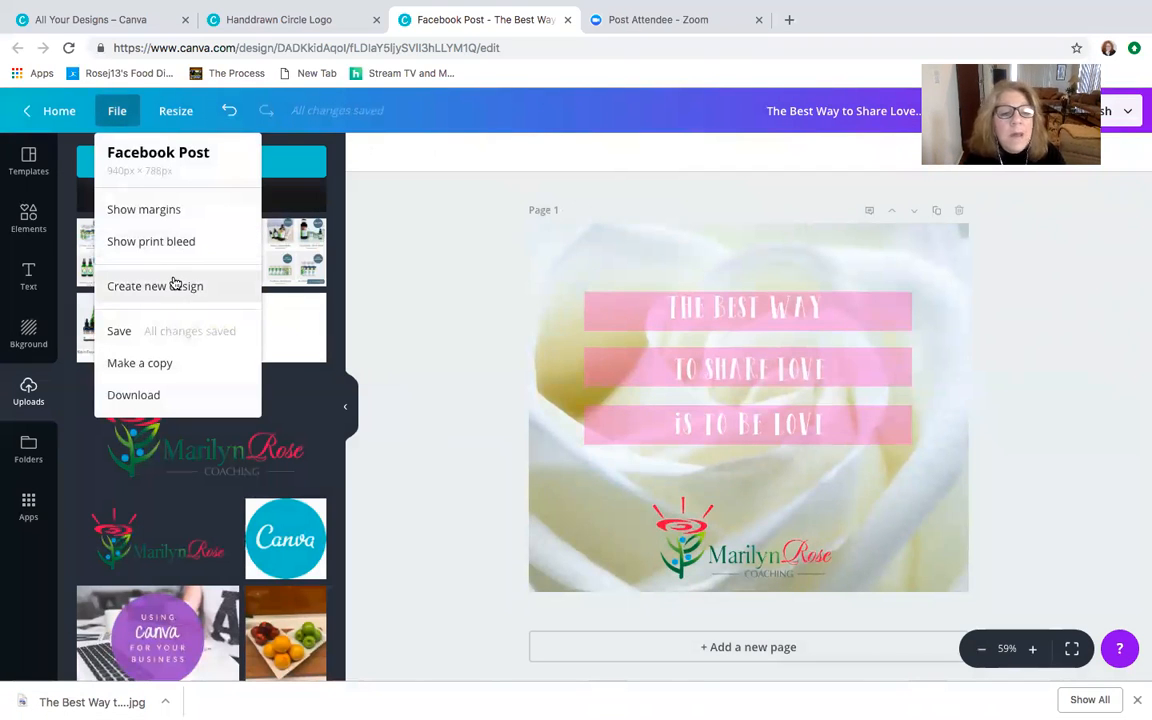
left_click(169, 338)
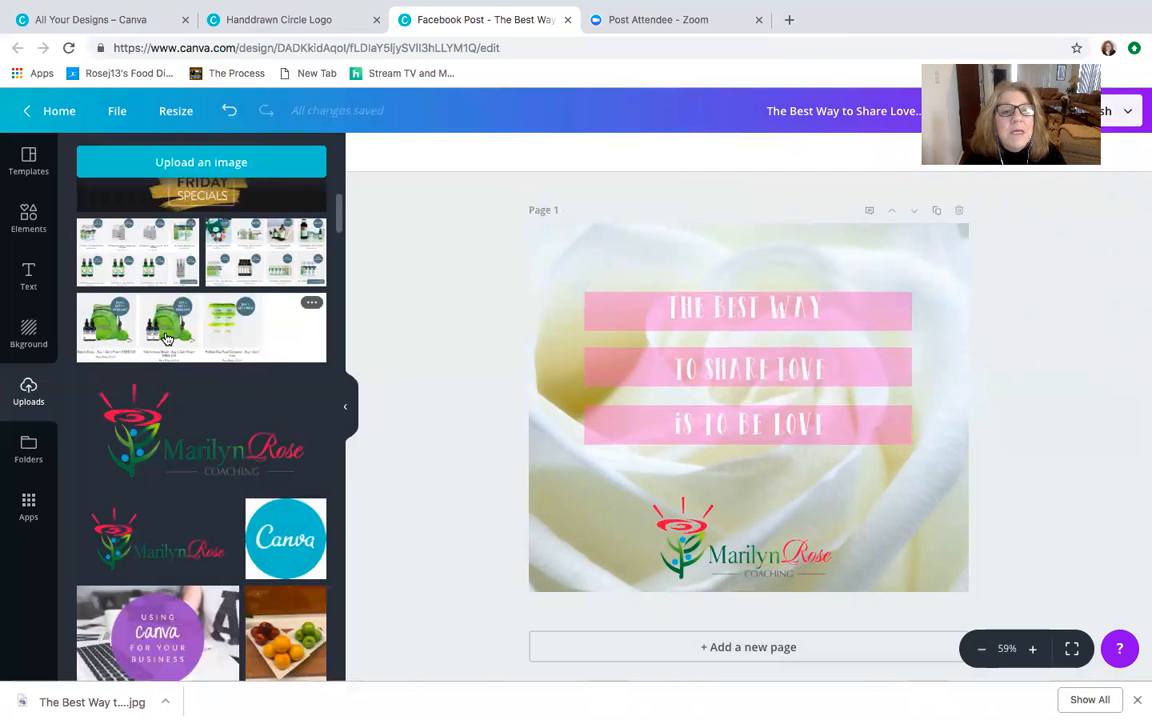
left_click(116, 115)
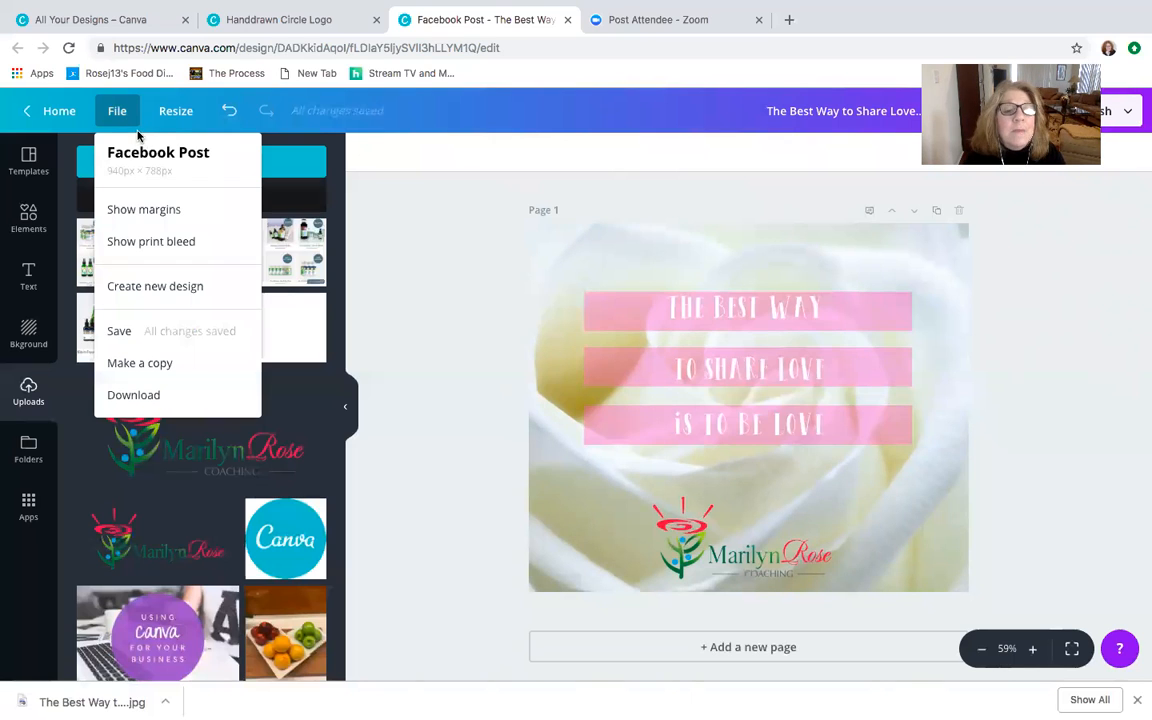
left_click(176, 111)
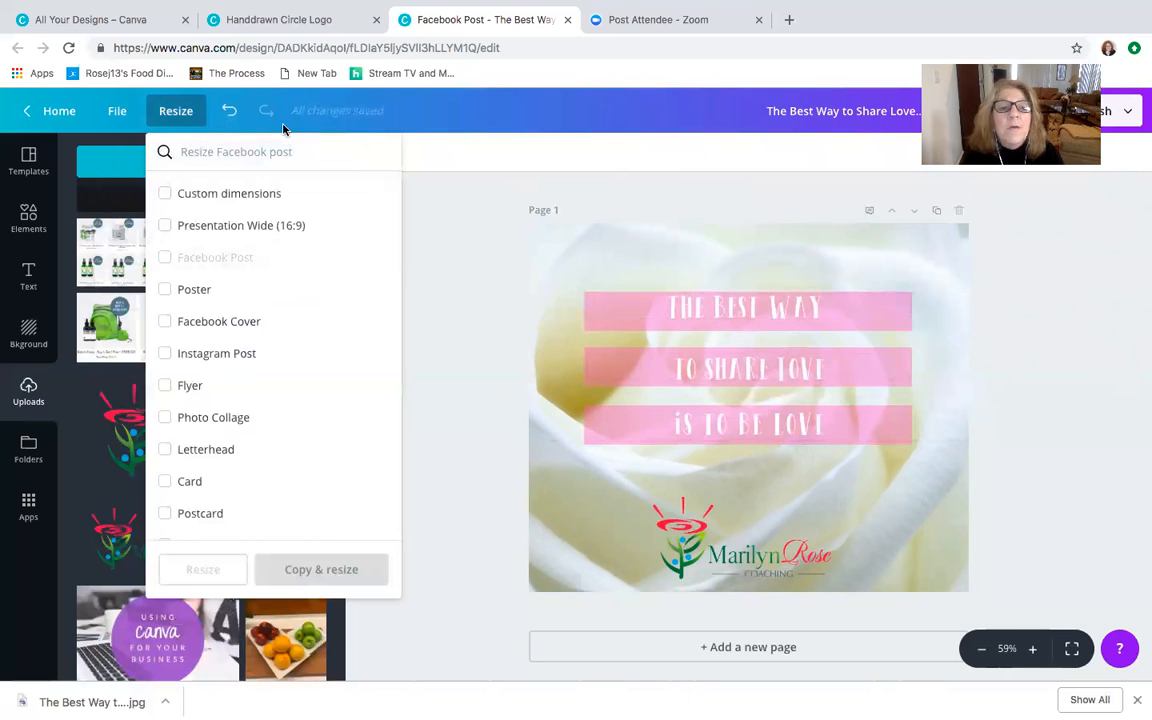
- Make a copy of the design and delete the logo from the copy
left_click(117, 111)
left_click(115, 112)
left_click(117, 111)
left_click(140, 362)
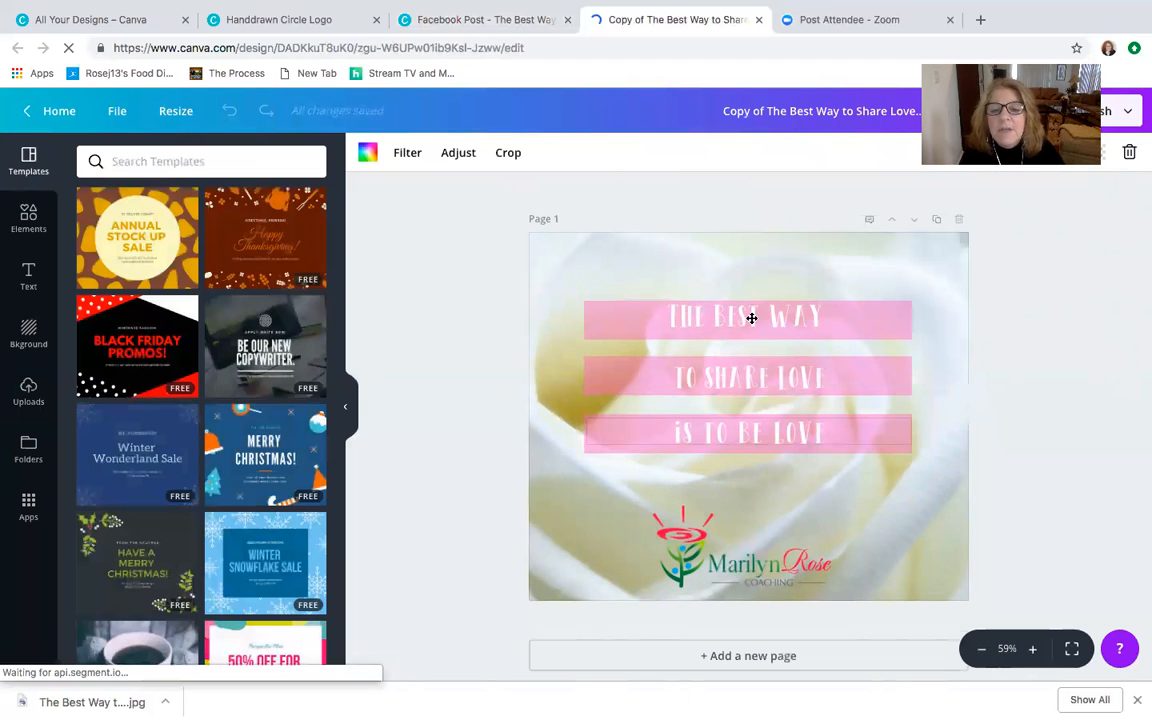
left_click(760, 560)
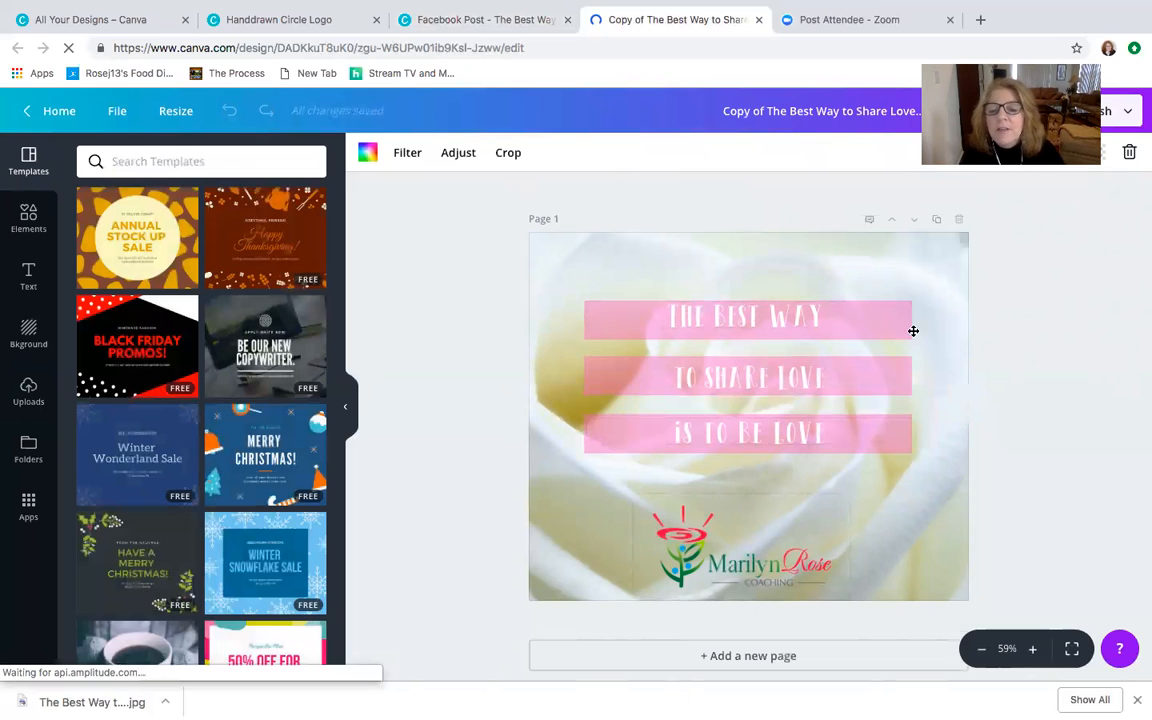
left_click(1129, 152)
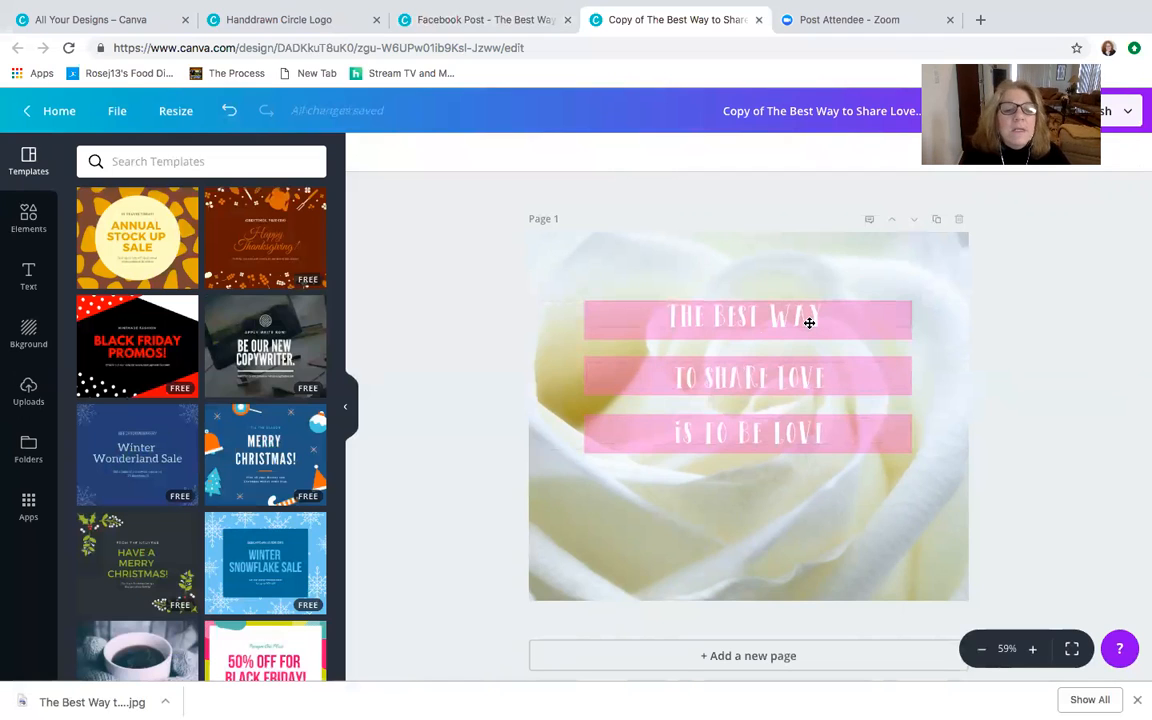
scroll(857, 276, "down", 1)
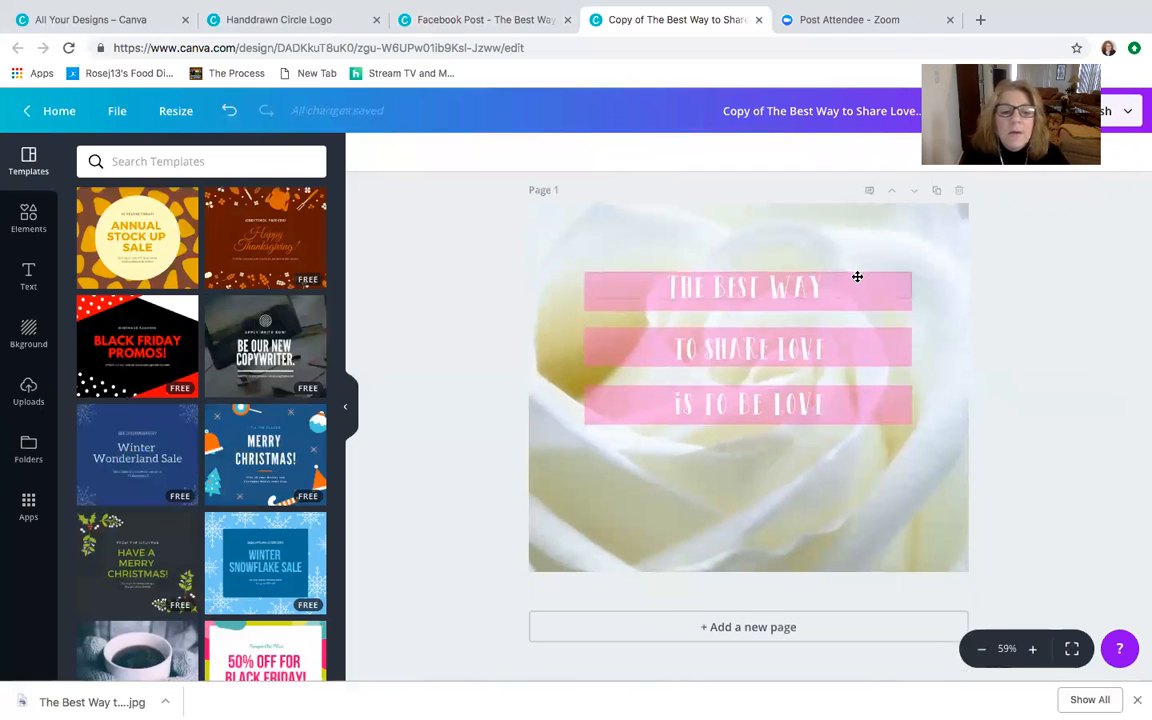
scroll(689, 340, "up", 1)
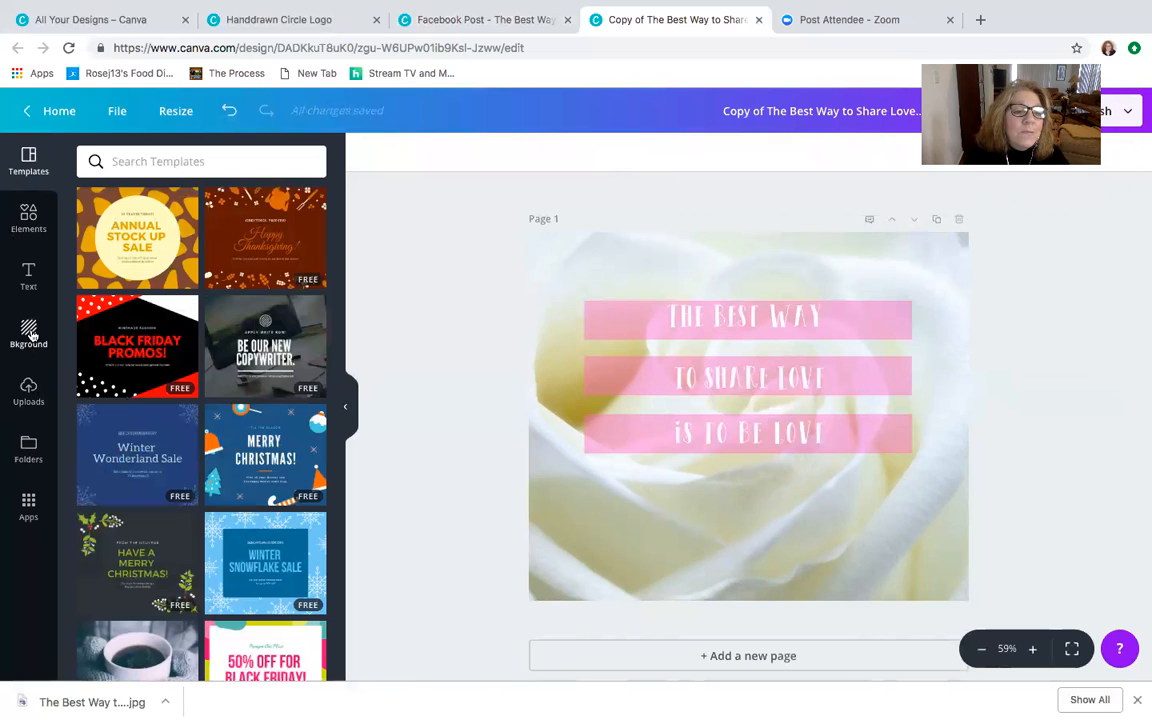
- Look through the available Canva apps, from the Canva For Work bundle to the new apps, and view the background gallery
left_click(27, 508)
scroll(219, 434, "down", 1)
scroll(220, 435, "up", 1)
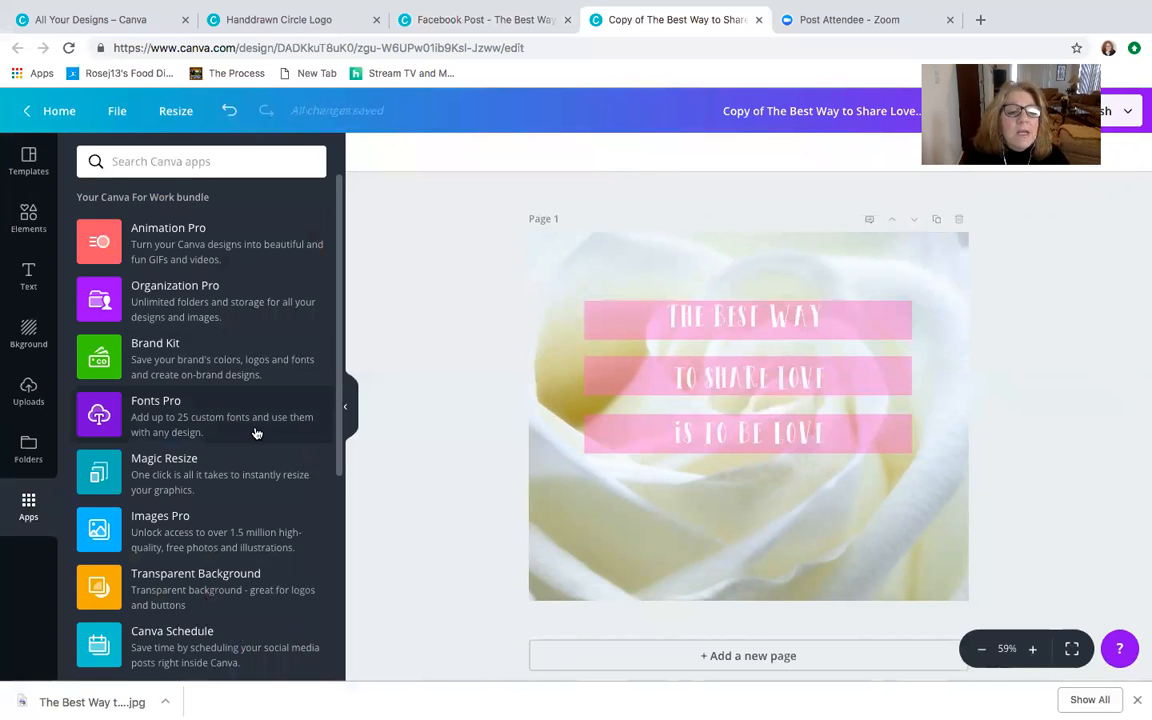
scroll(255, 432, "down", 1)
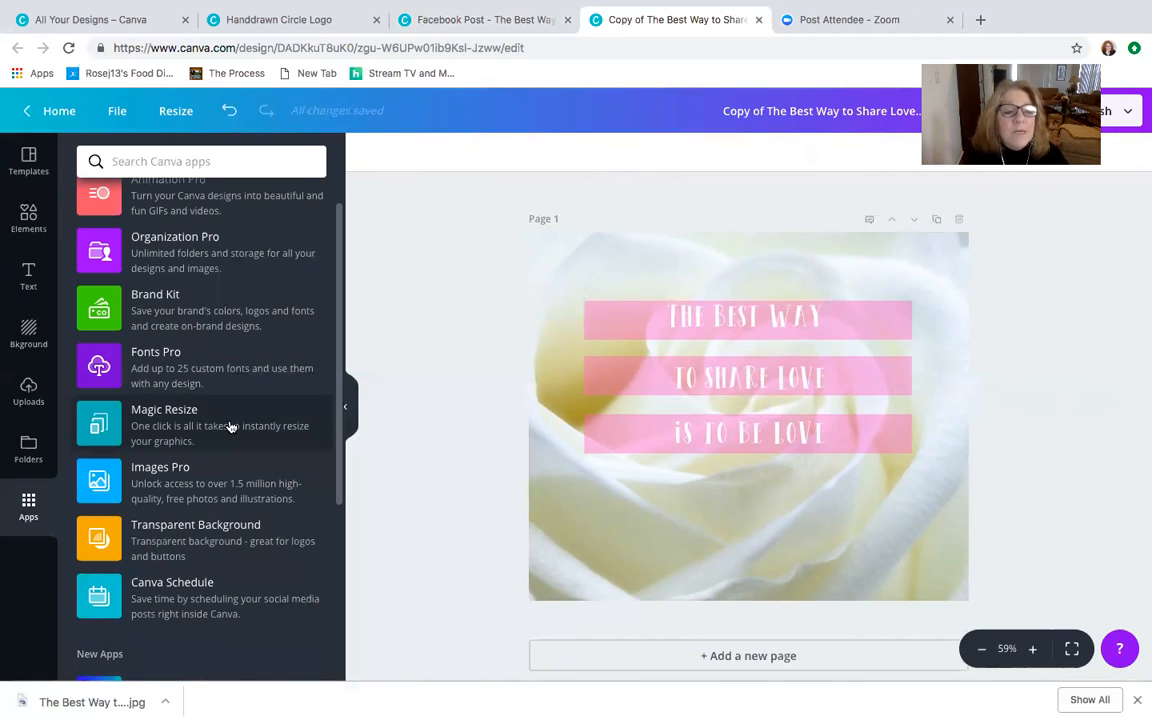
scroll(229, 427, "down", 5)
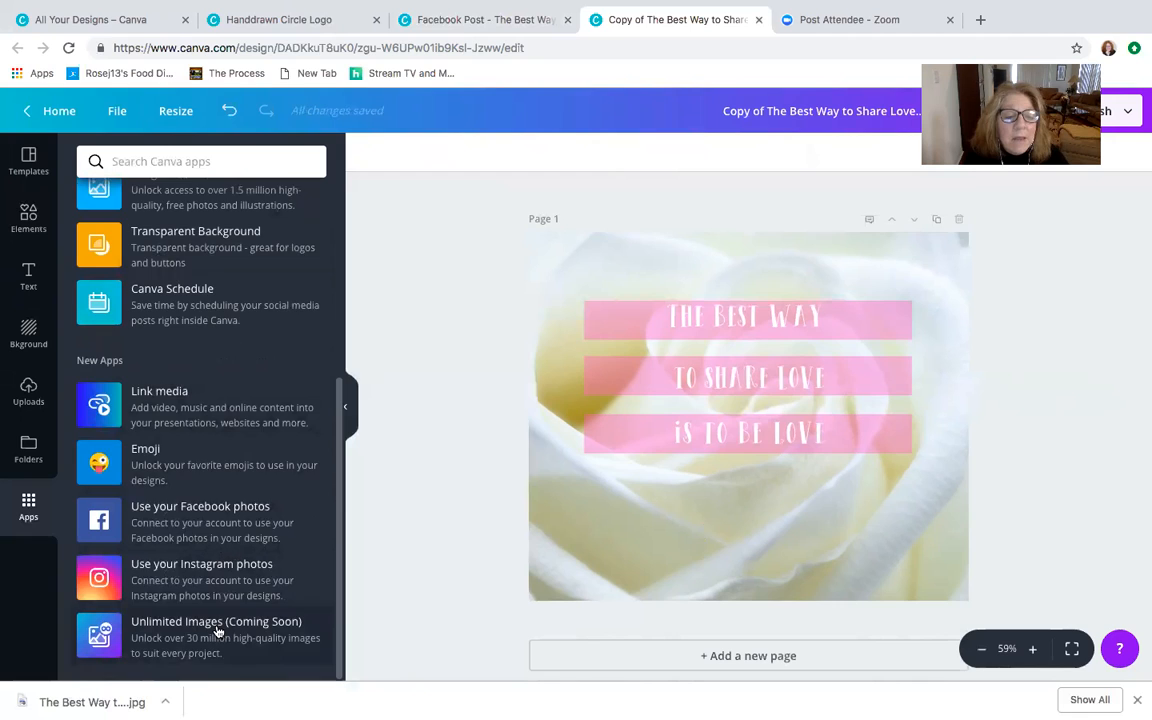
scroll(217, 631, "up", 5)
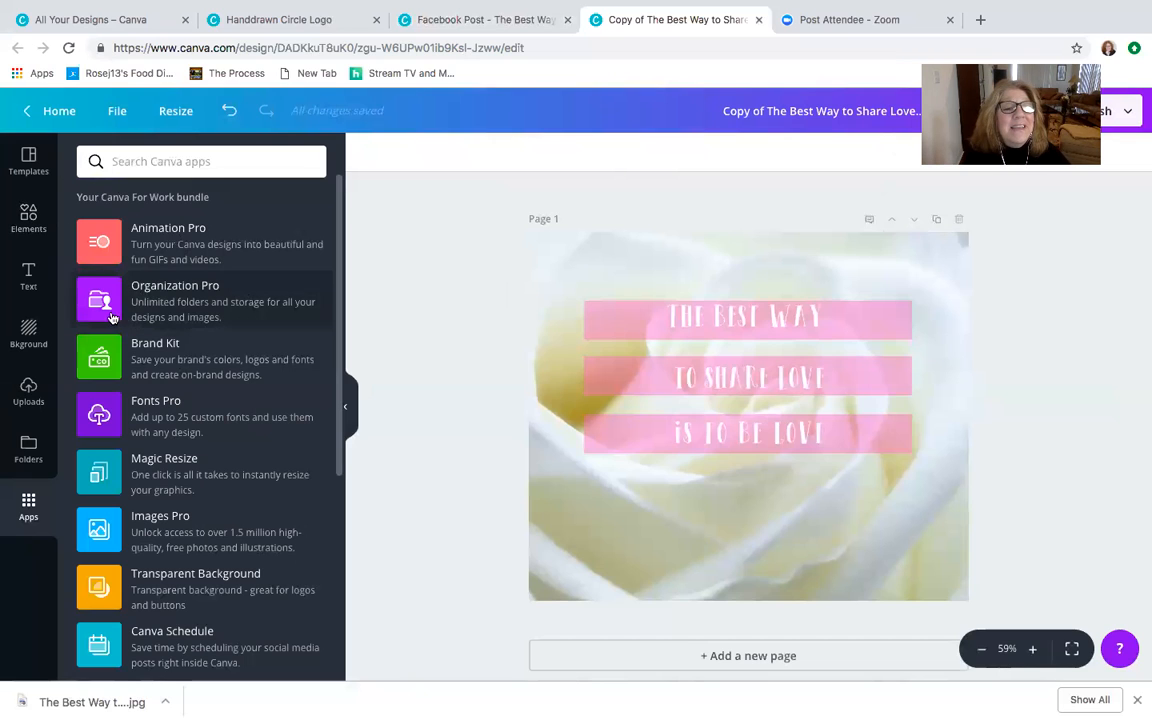
left_click(31, 335)
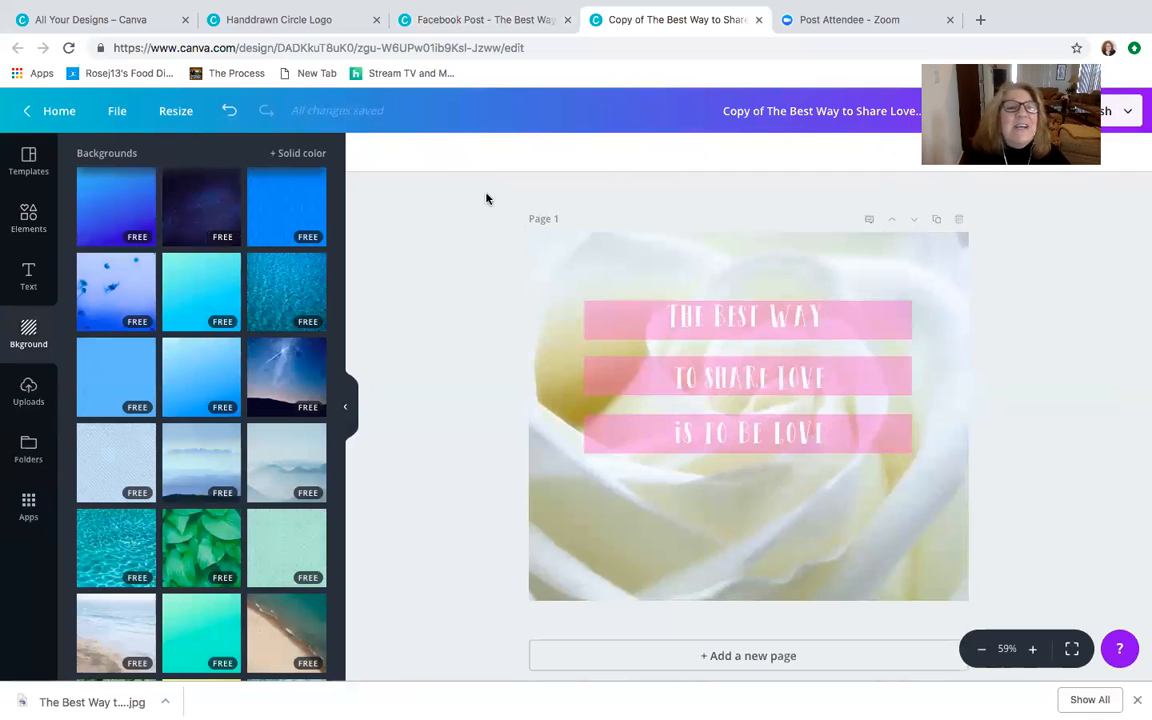
- Return to the home page and open the Copy of Lady Coach Workbook Backup from the existing designs
left_click(60, 110)
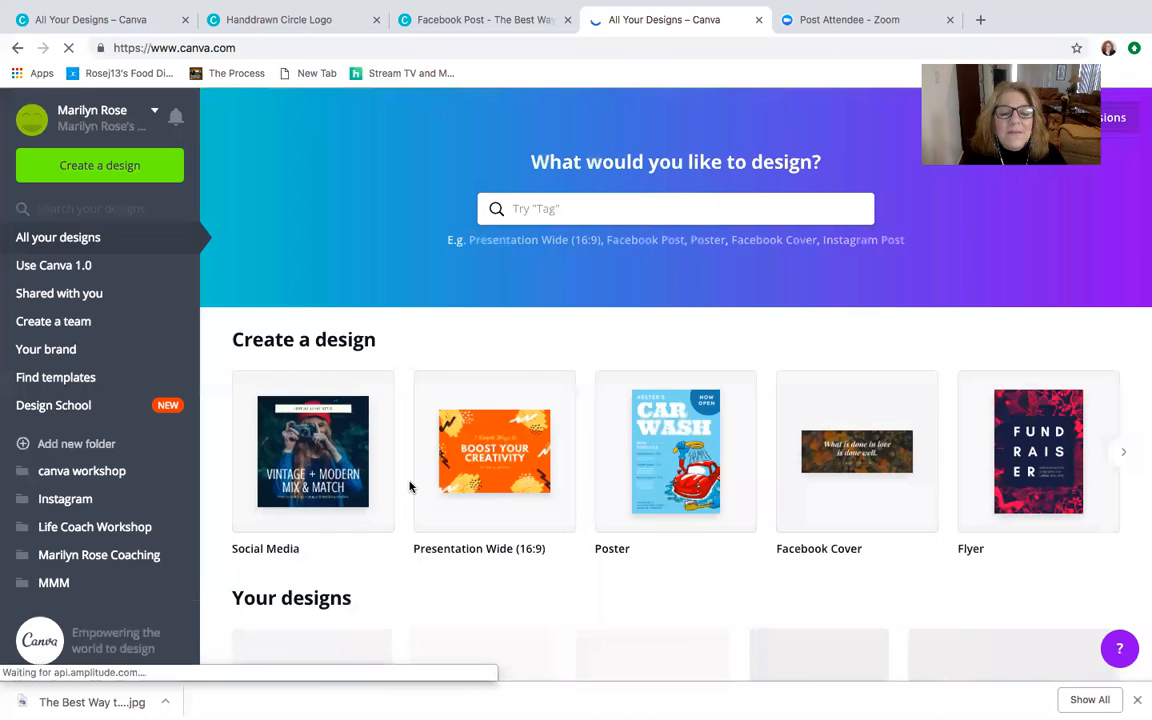
scroll(571, 525, "down", 3)
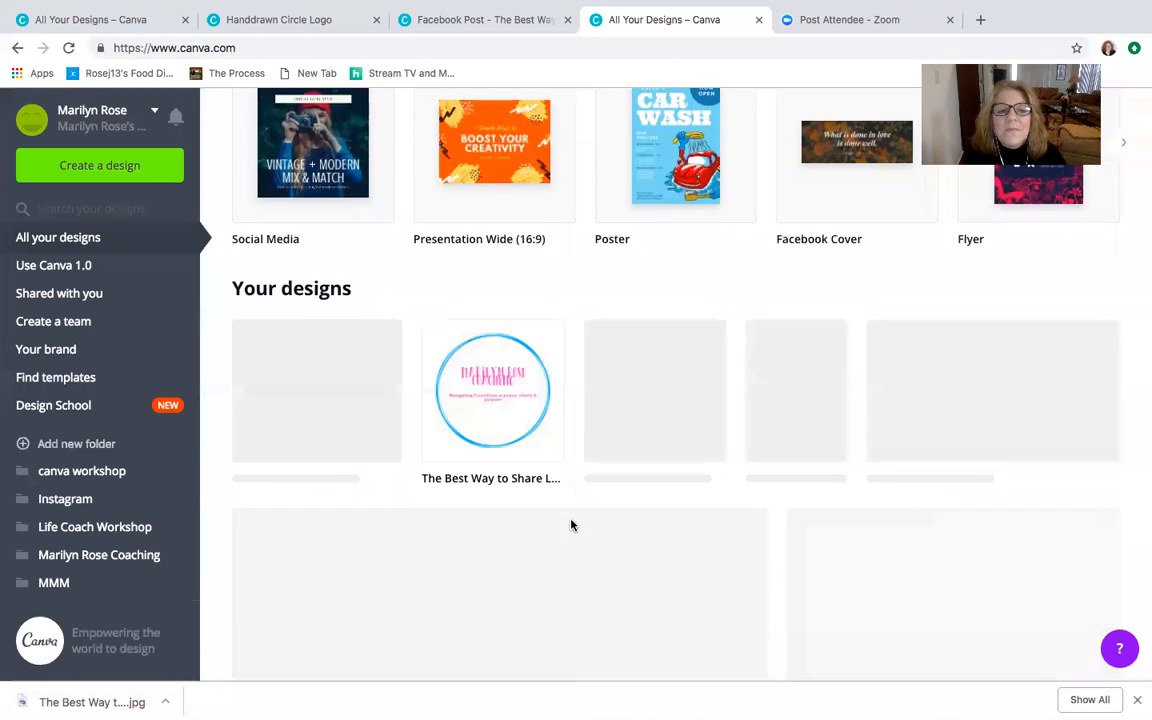
scroll(571, 525, "down", 2)
scroll(571, 525, "down", 5)
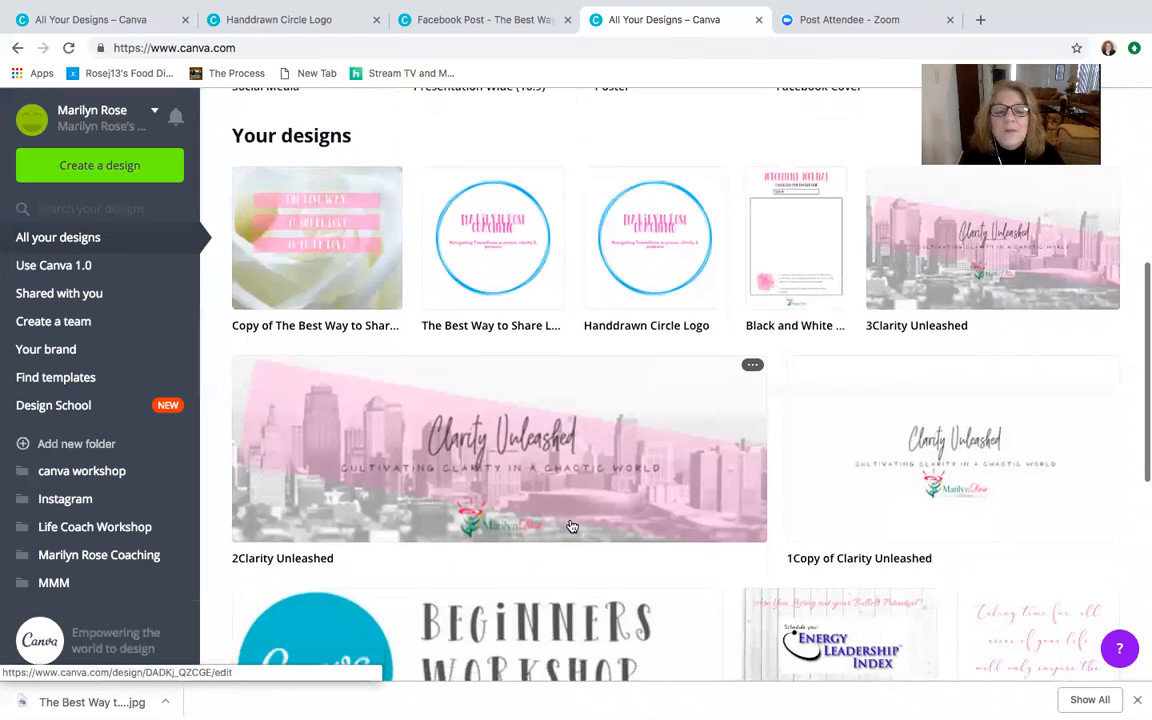
scroll(571, 525, "down", 3)
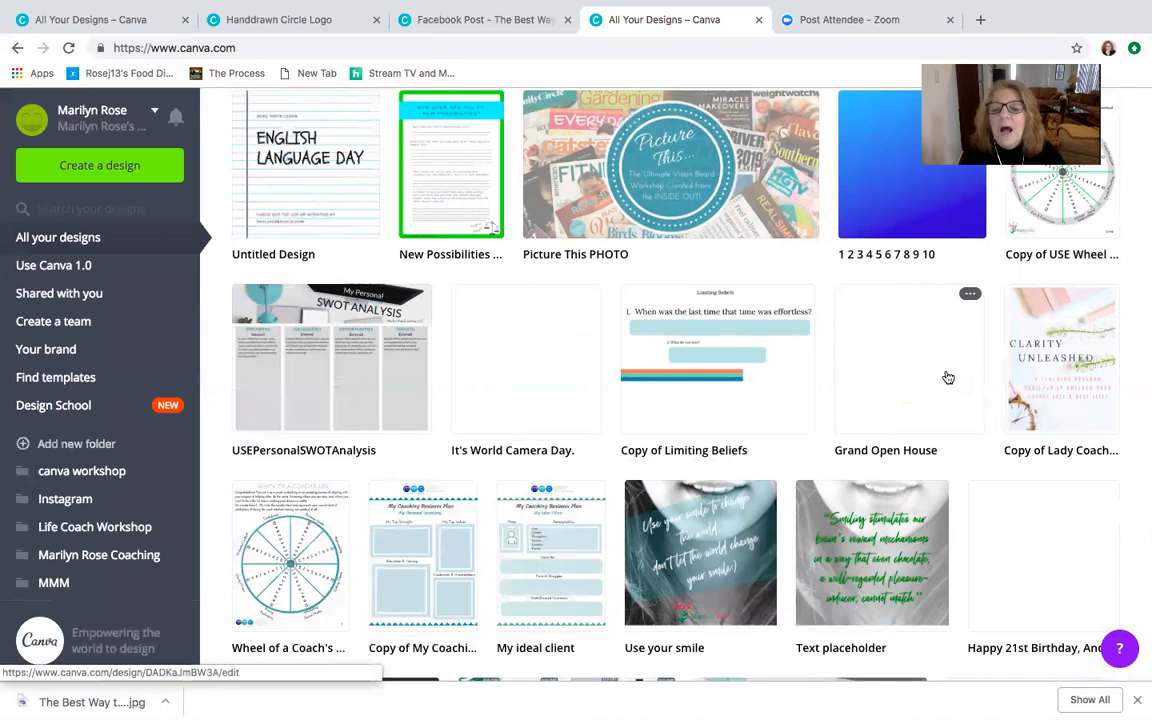
left_click(1083, 378)
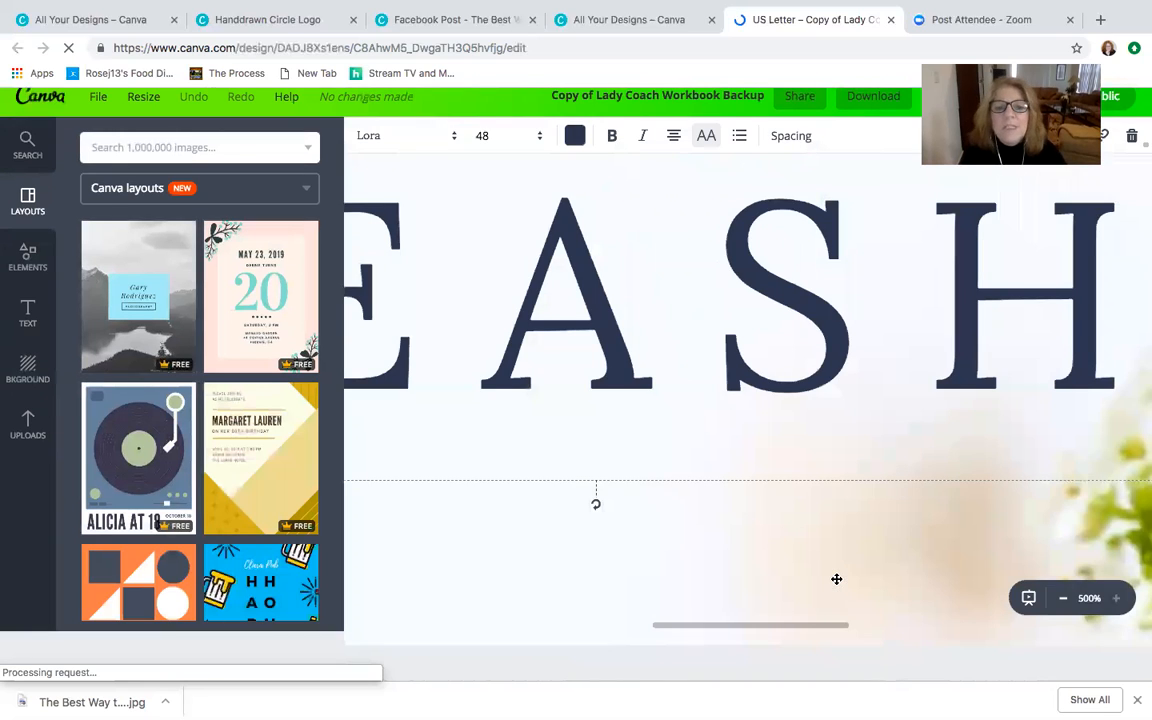
- Examine the workbook at 100% zoom, from the cover through the photo, text and worksheet pages, and return to the cover
left_click(1065, 604)
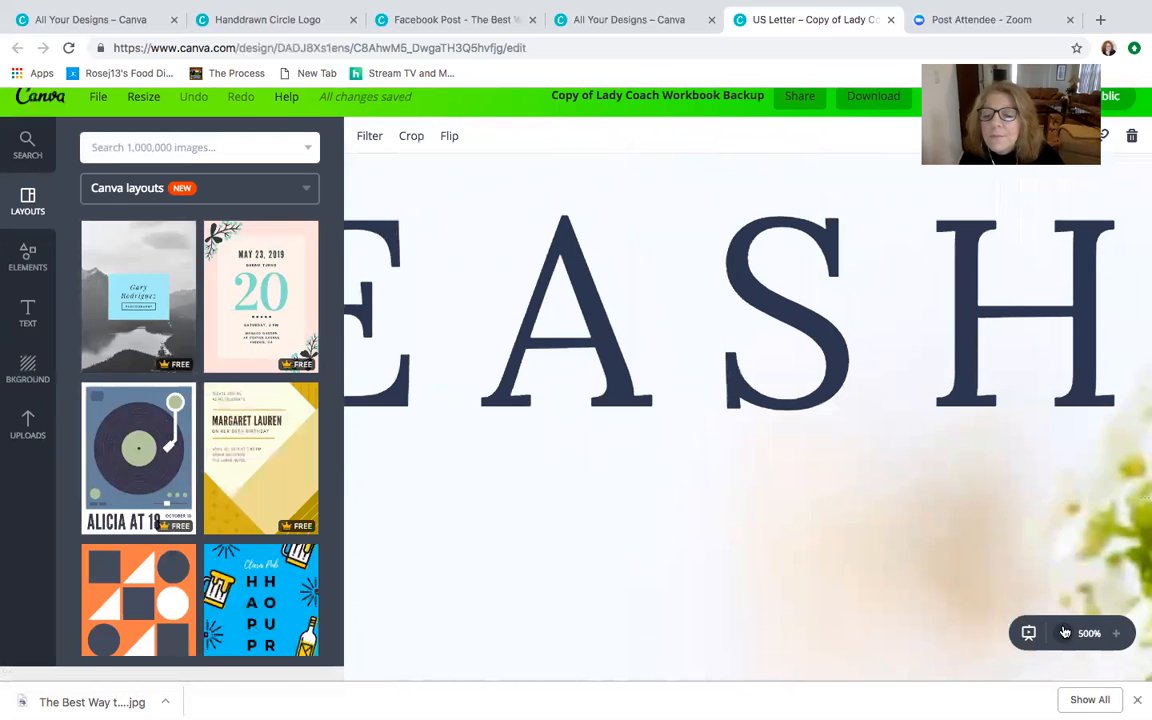
left_click(1065, 632)
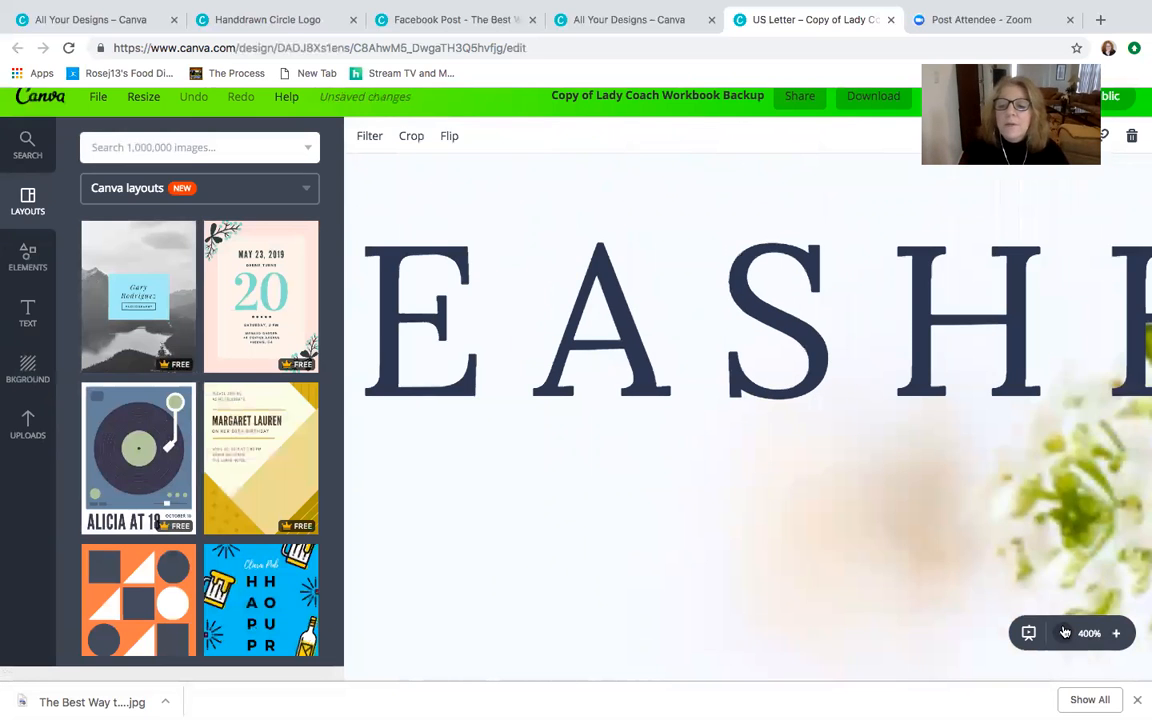
left_click(1065, 632)
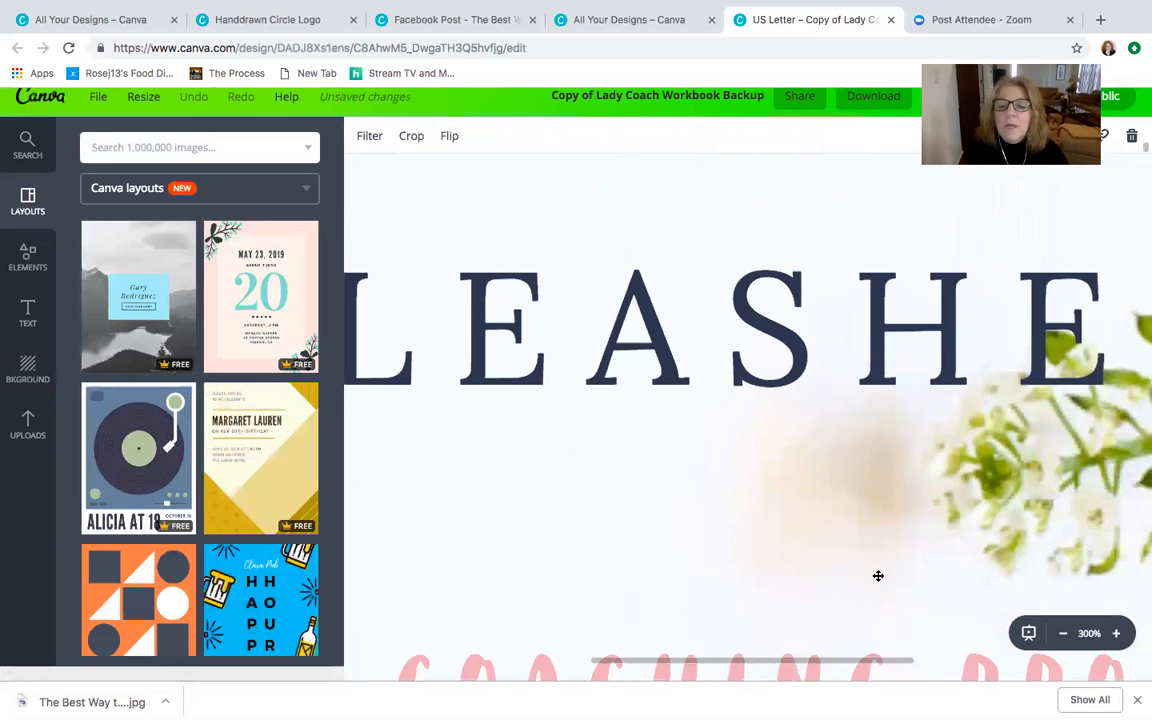
scroll(878, 576, "down", 4)
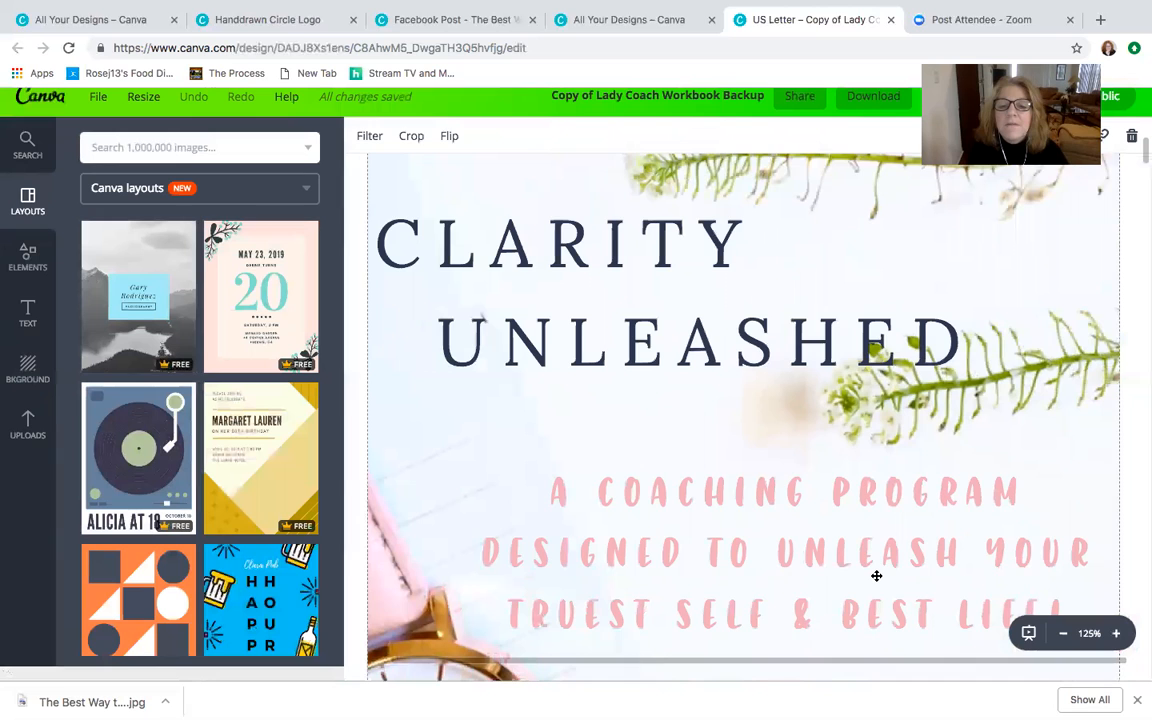
scroll(876, 576, "down", 1)
scroll(876, 576, "up", 1)
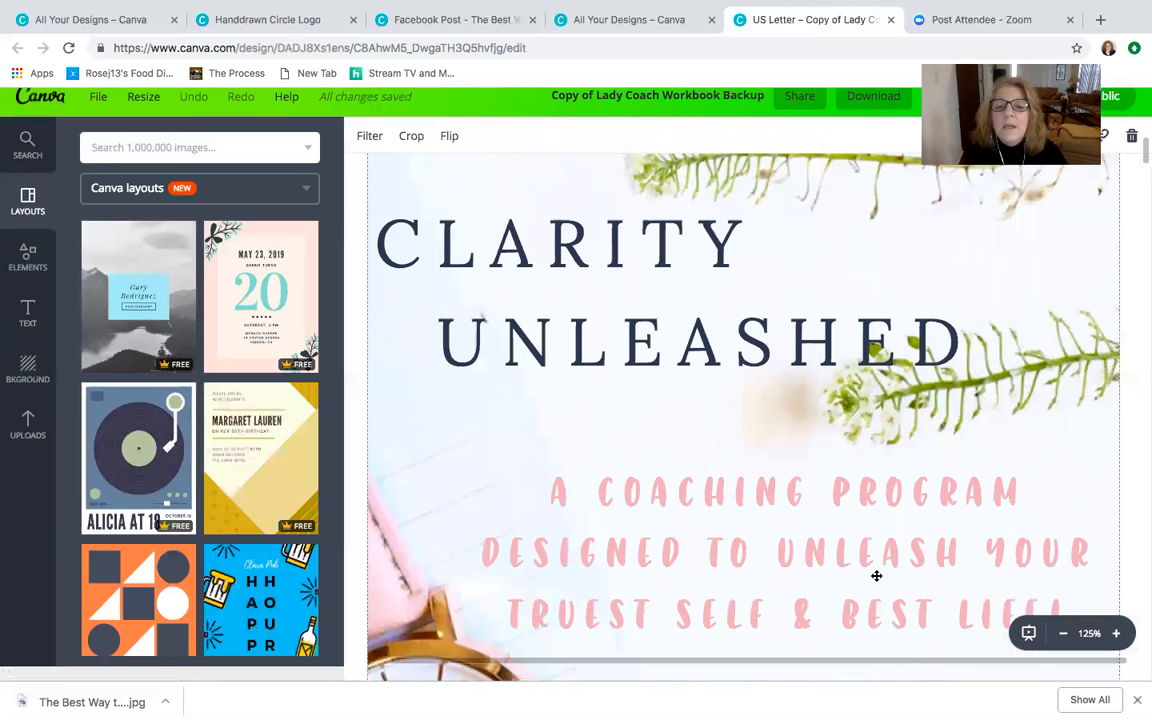
scroll(876, 576, "down", 1)
scroll(870, 560, "up", 2)
scroll(869, 562, "down", 5)
scroll(870, 562, "up", 3)
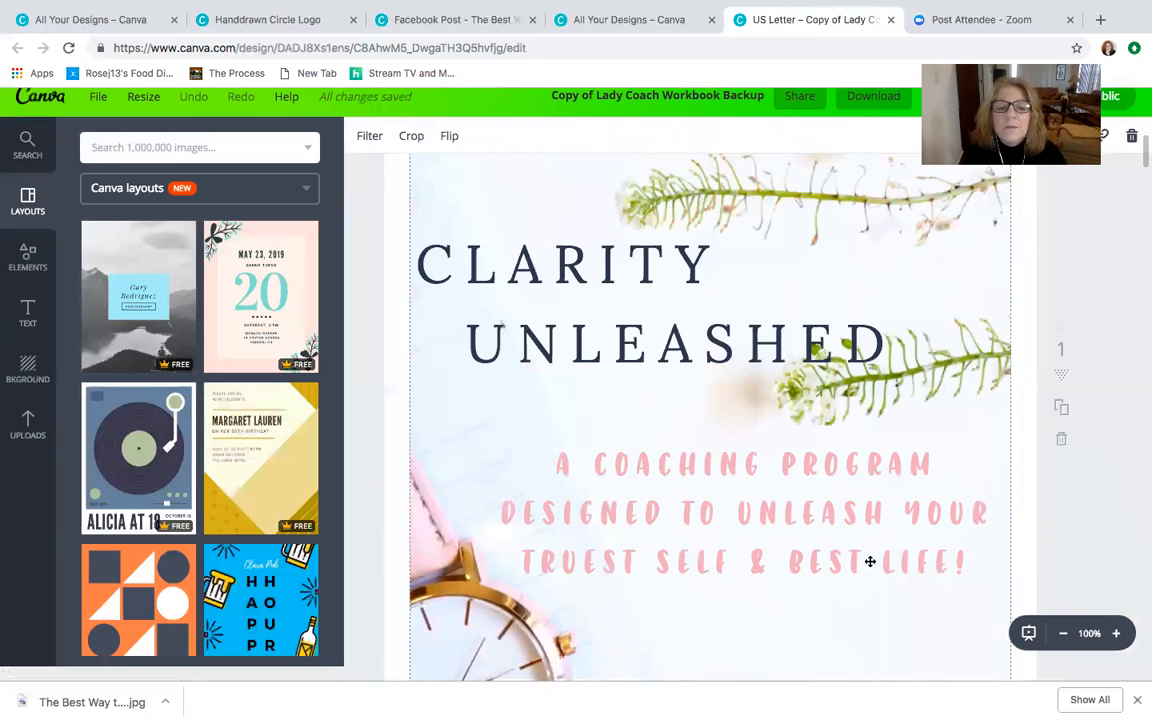
scroll(870, 561, "down", 15)
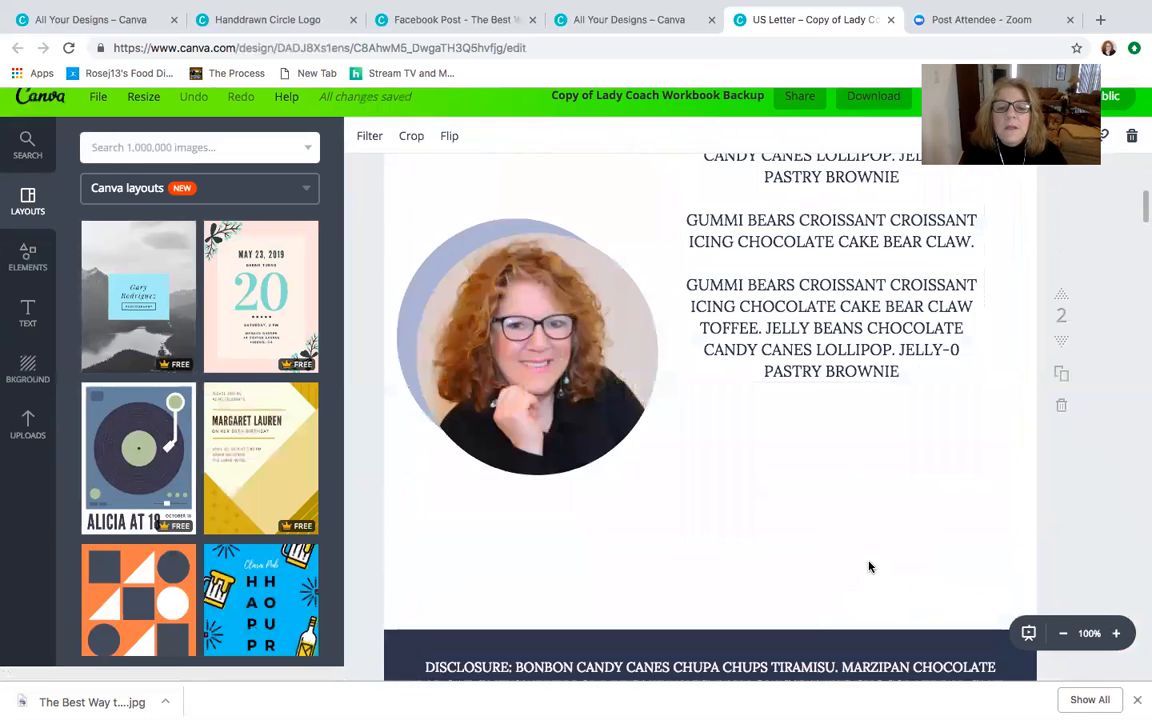
scroll(870, 561, "down", 20)
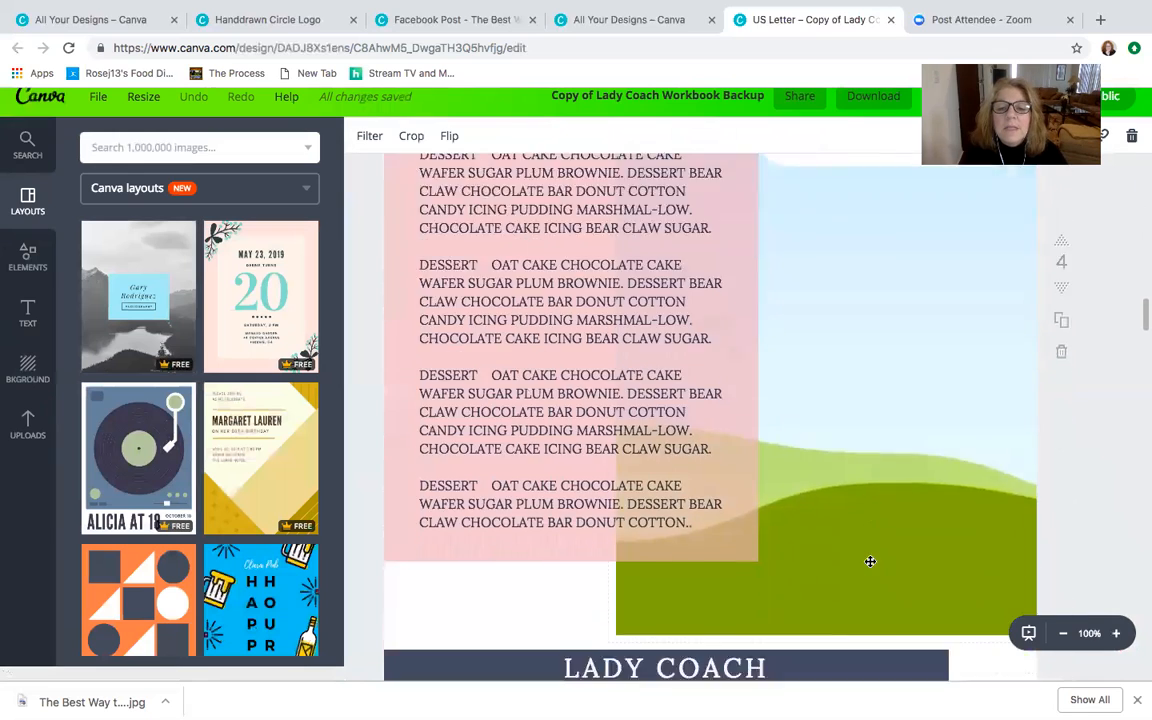
scroll(870, 561, "up", 3)
scroll(870, 561, "down", 12)
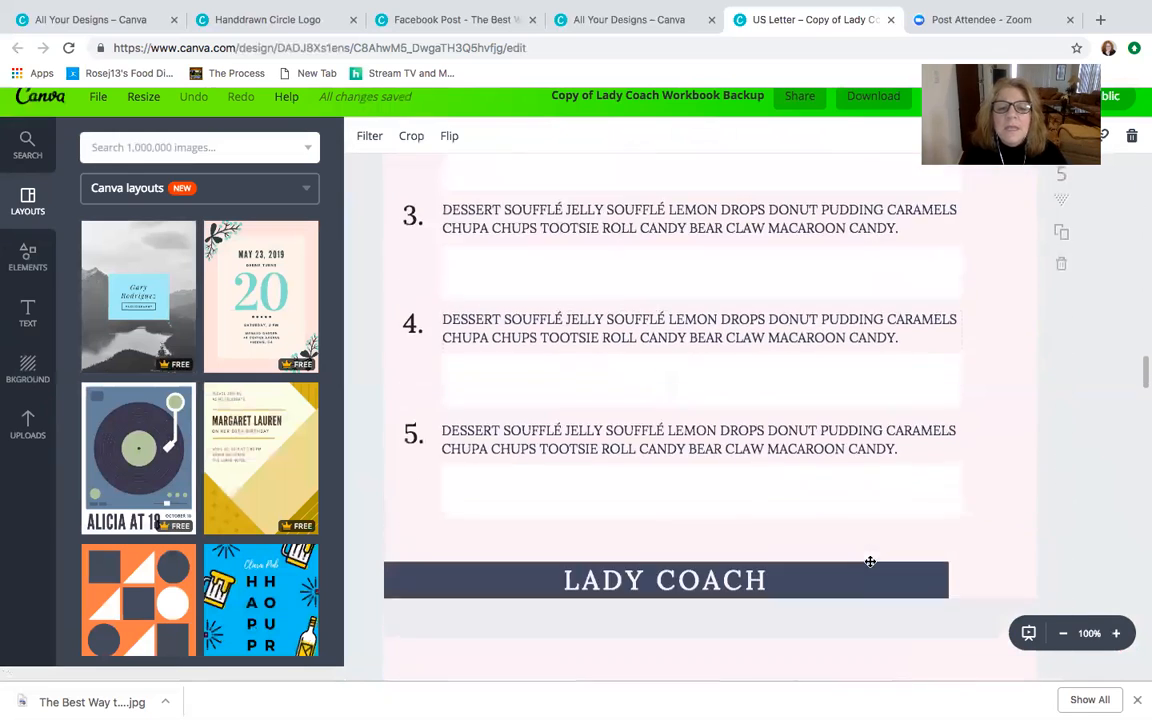
scroll(870, 561, "down", 3)
scroll(870, 561, "up", 20)
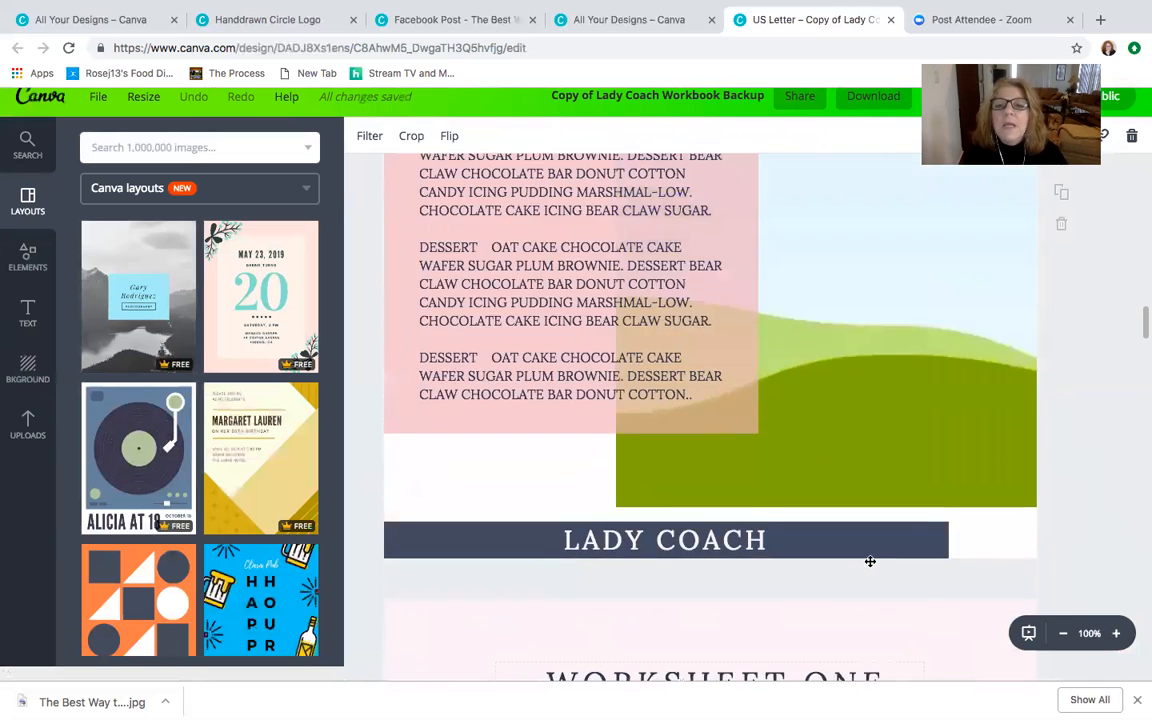
scroll(870, 564, "up", 10)
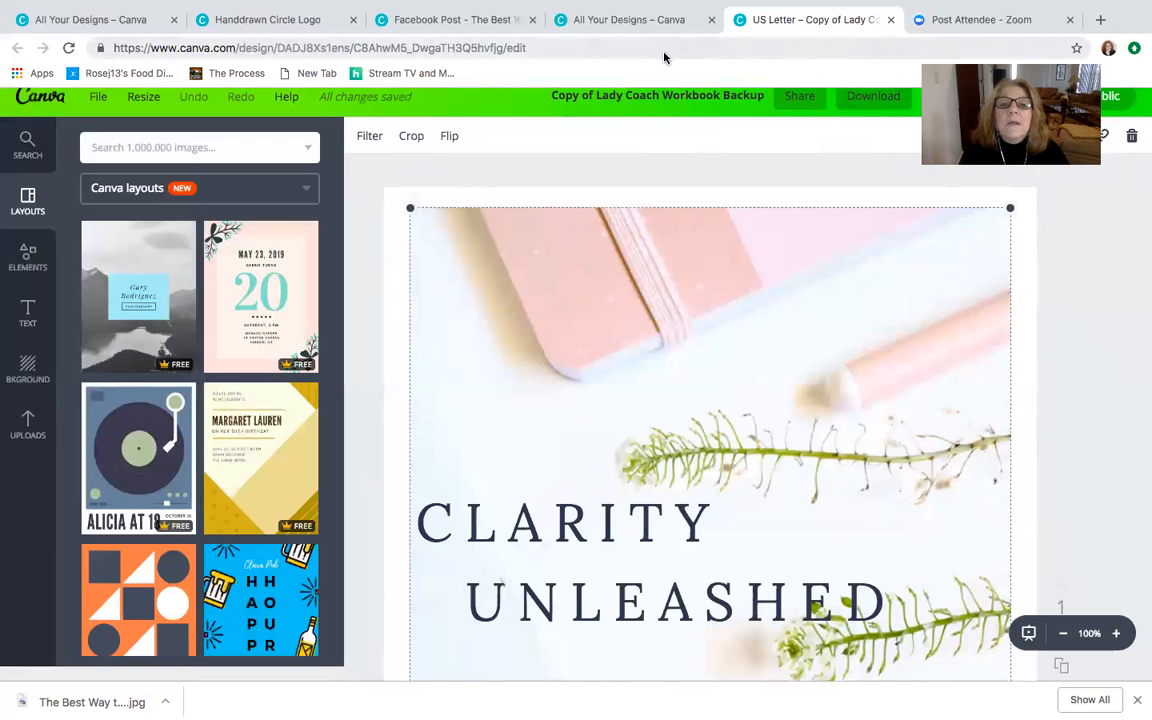
key("ctrl+Up")
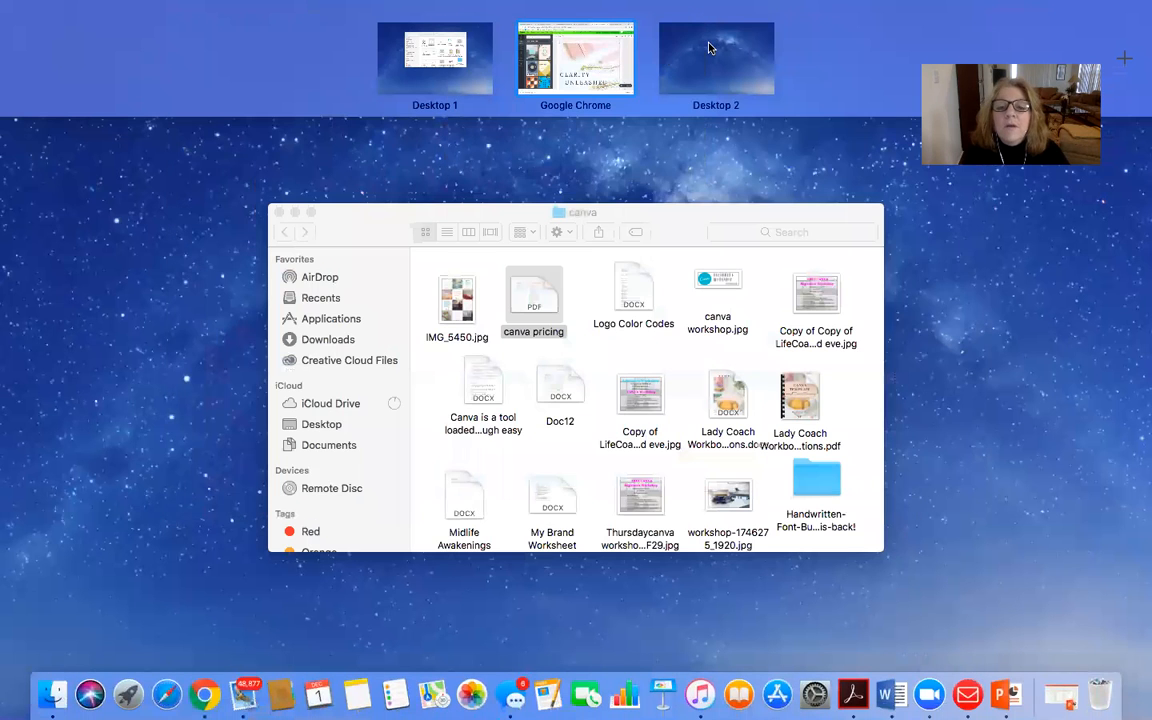
left_click(709, 46)
key("ctrl+Up")
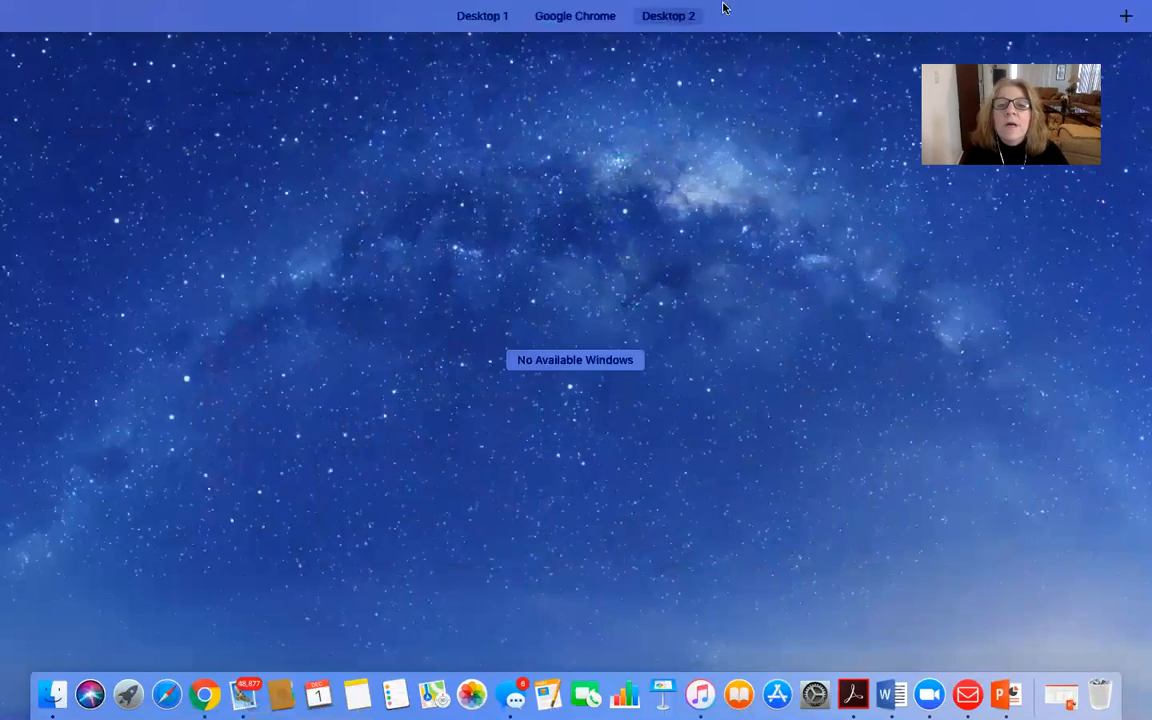
left_click(615, 46)
- Switch to the canva folder in Finder and view IMG_5450.jpg full screen in Preview
key("ctrl+Up")
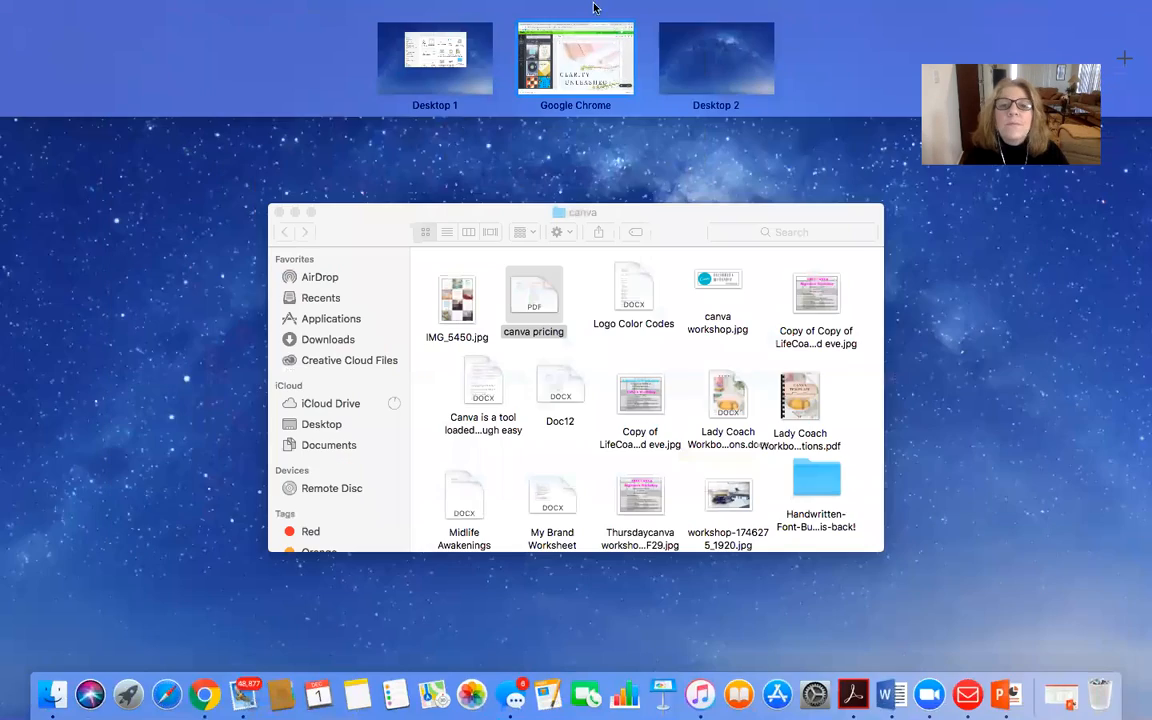
left_click(465, 313)
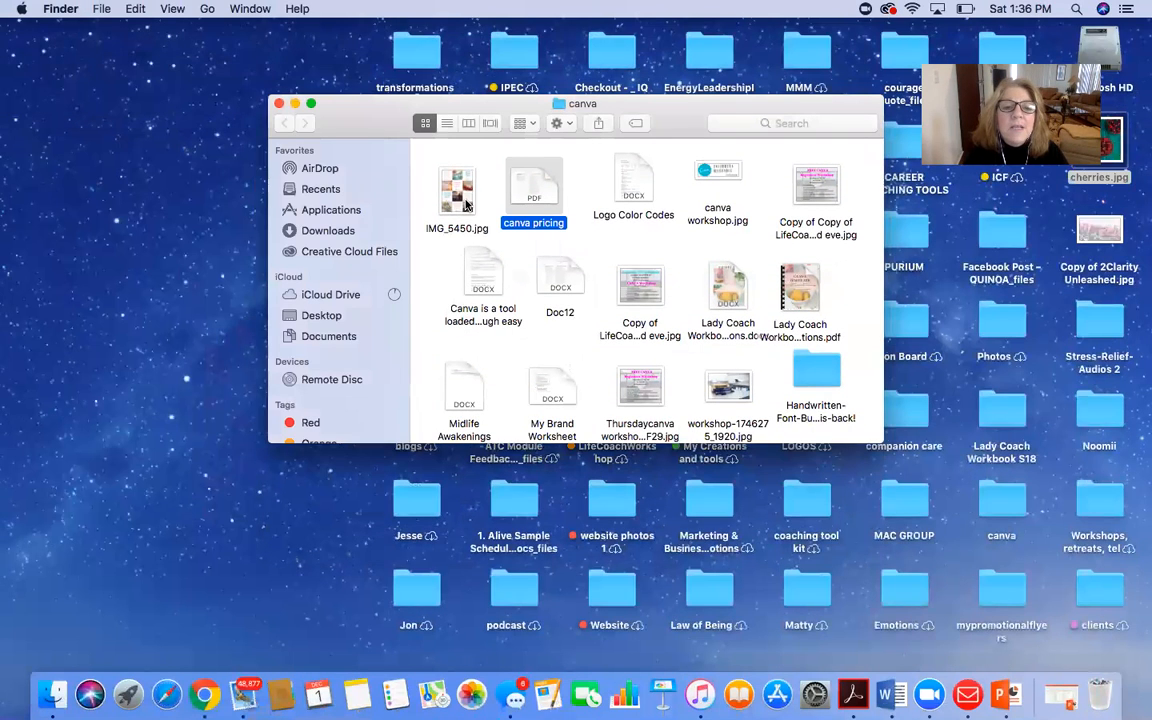
left_click(465, 205)
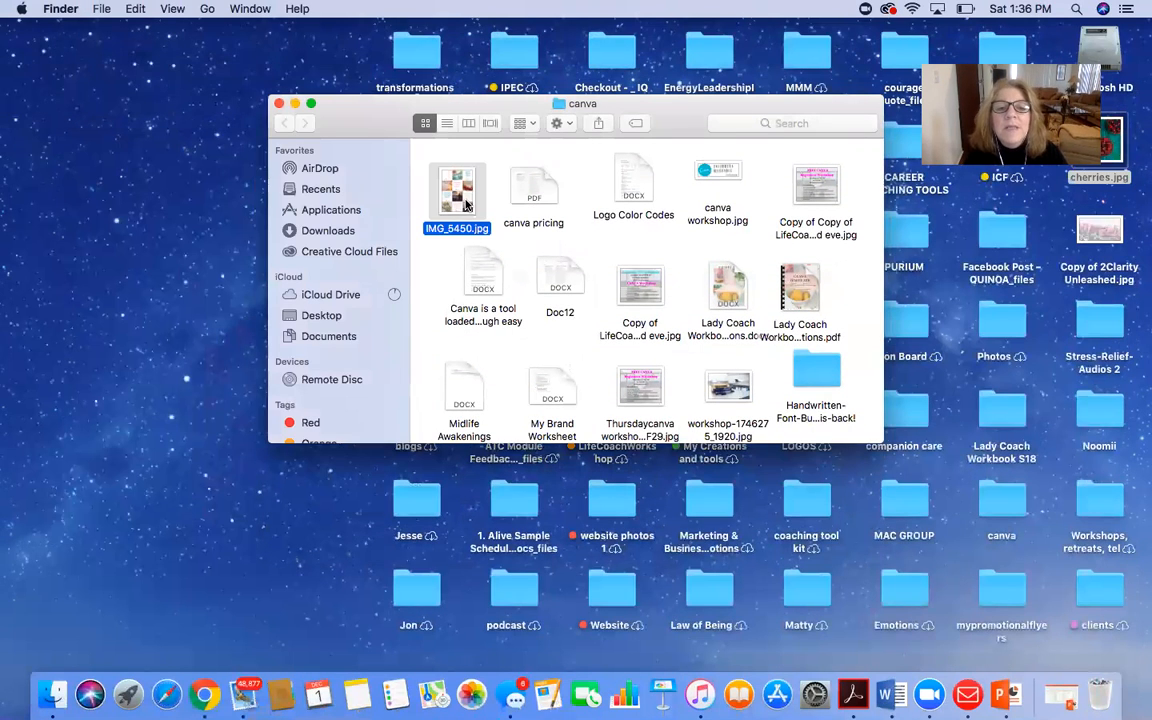
double_click(465, 205)
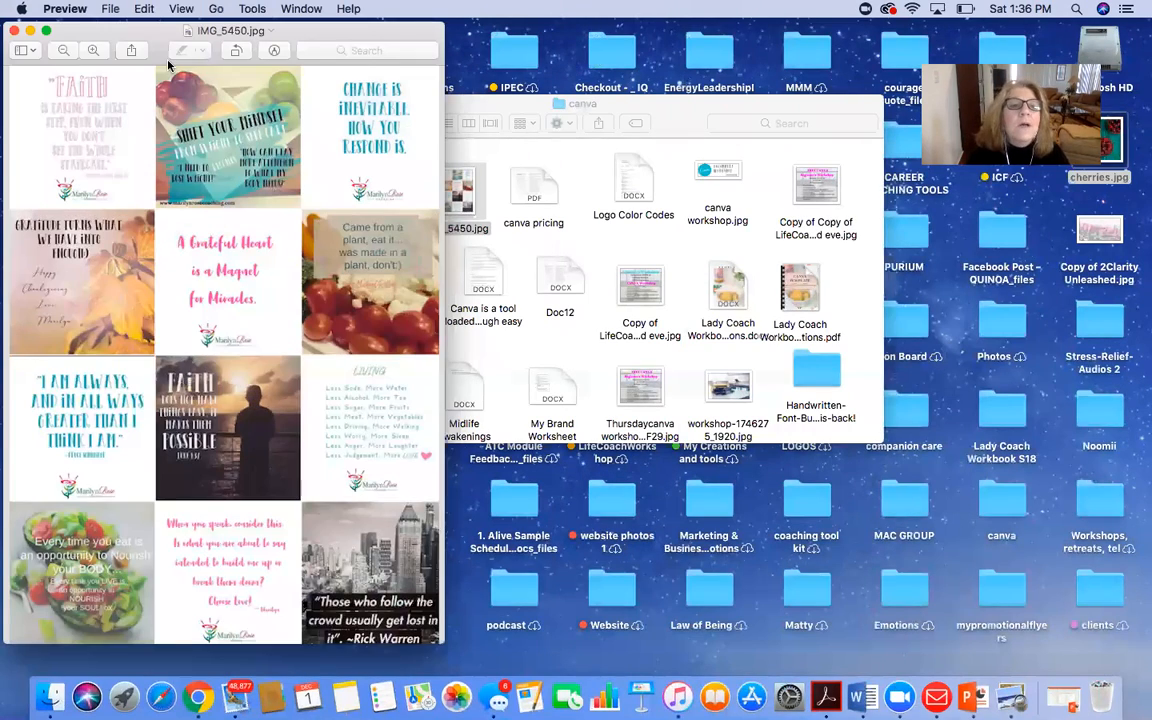
left_click(45, 30)
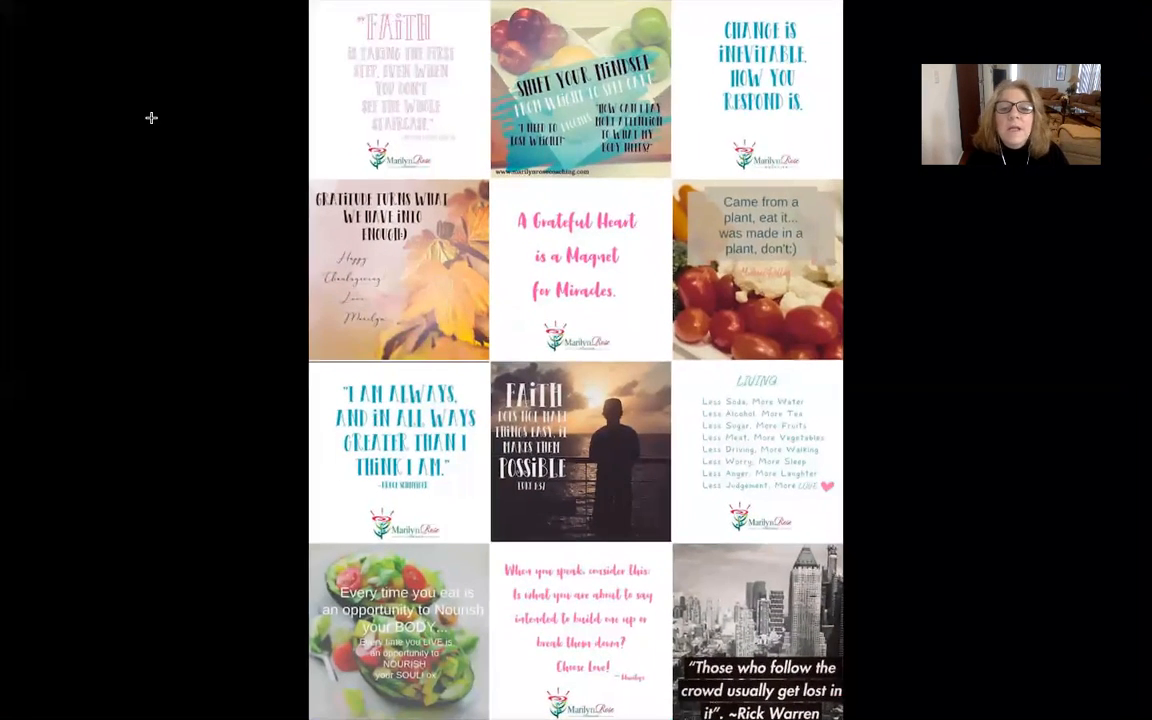
scroll(715, 325, "up", 2)
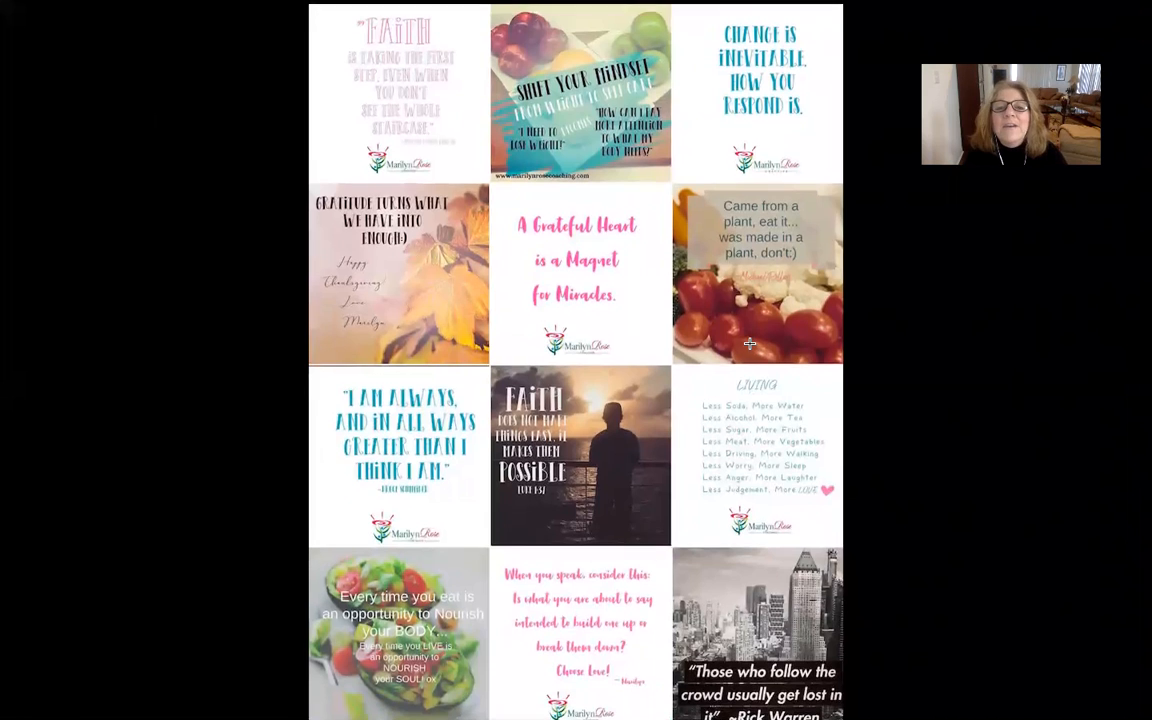